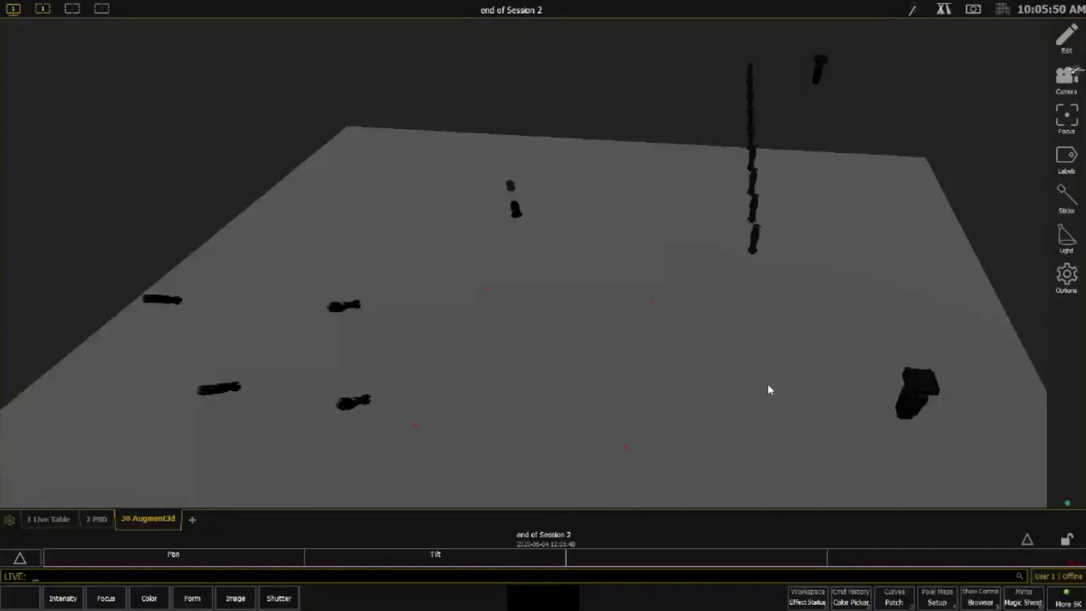
Collapse the lower display area so the 3D view is enlarged, and put the Augment3d model into edit mode
{"action": "key", "text": "F10"}
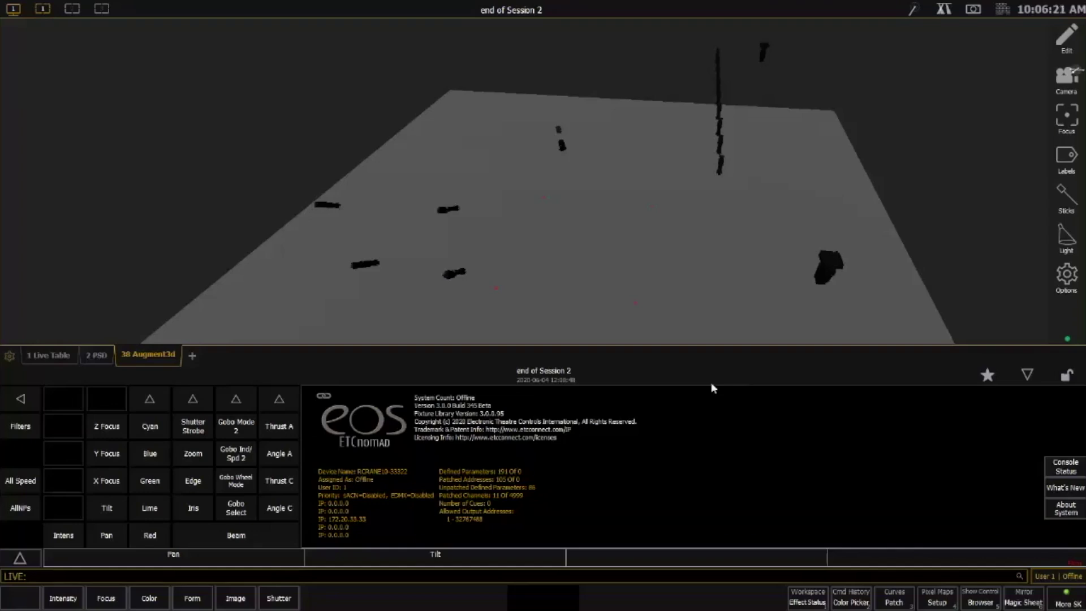
{"action": "left_click", "coordinate": [1035, 376]}
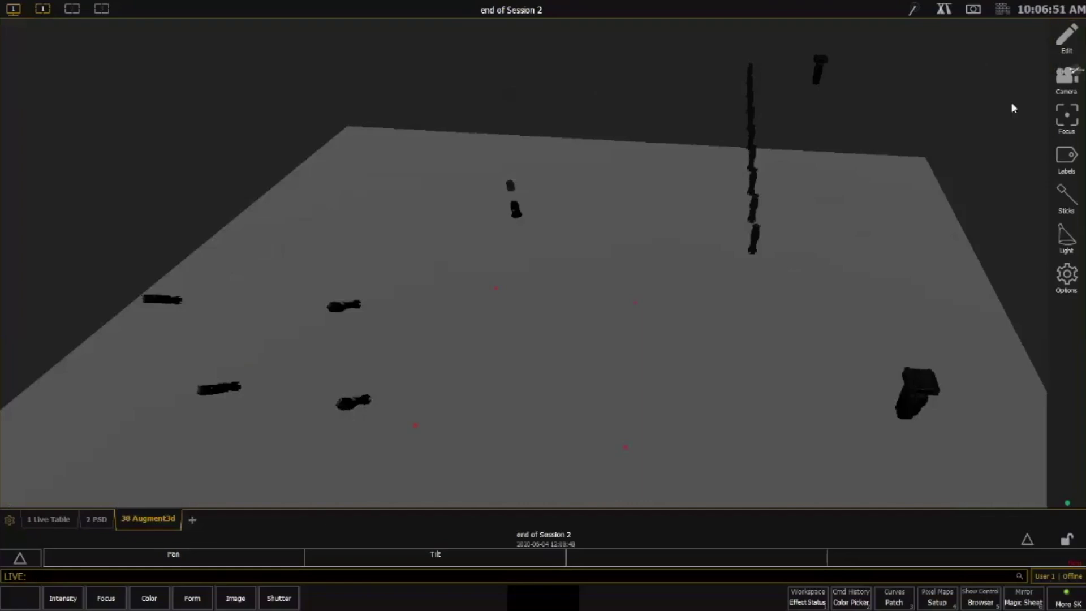
{"action": "left_click", "coordinate": [1067, 37]}
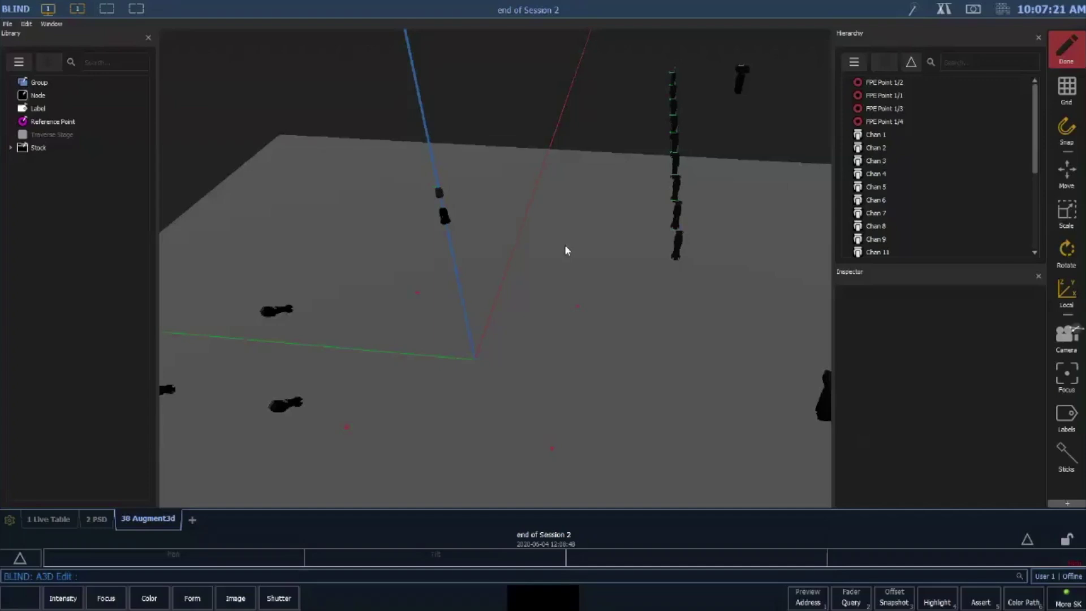
Examine the models offered in the stock library's Architecture, Drape and Objects categories
{"action": "left_click", "coordinate": [118, 288]}
{"action": "left_click", "coordinate": [11, 148]}
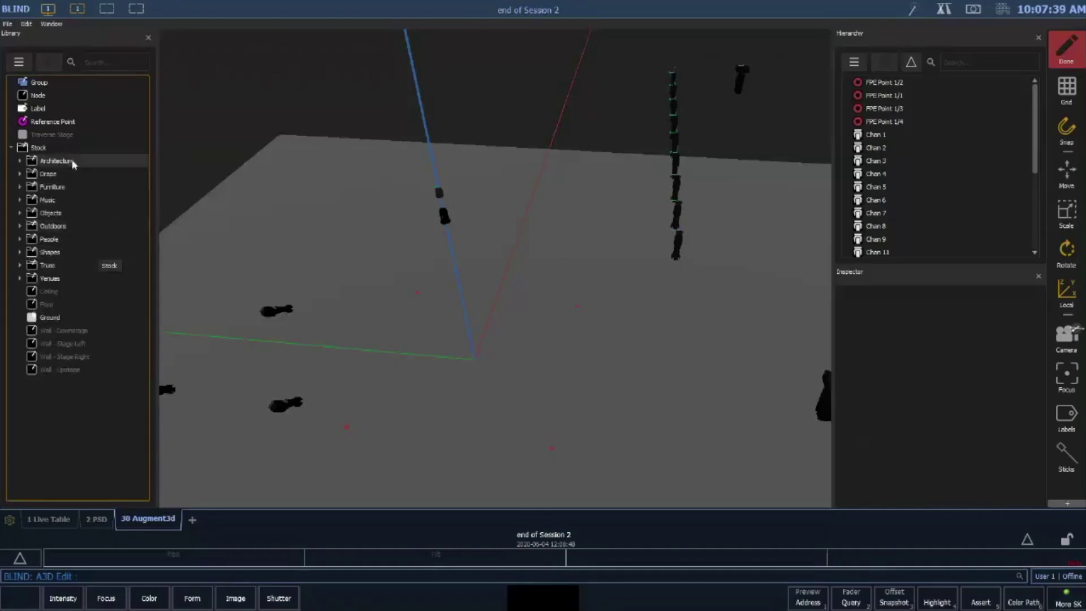
{"action": "left_click", "coordinate": [21, 161]}
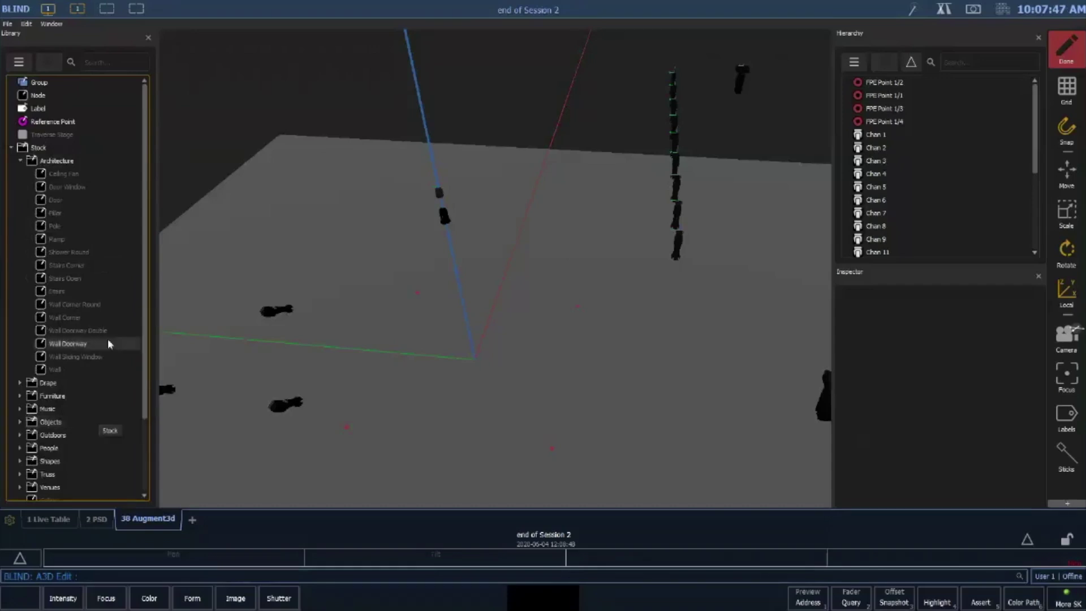
{"action": "scroll", "coordinate": [107, 338], "scroll_direction": "down", "scroll_amount": 2}
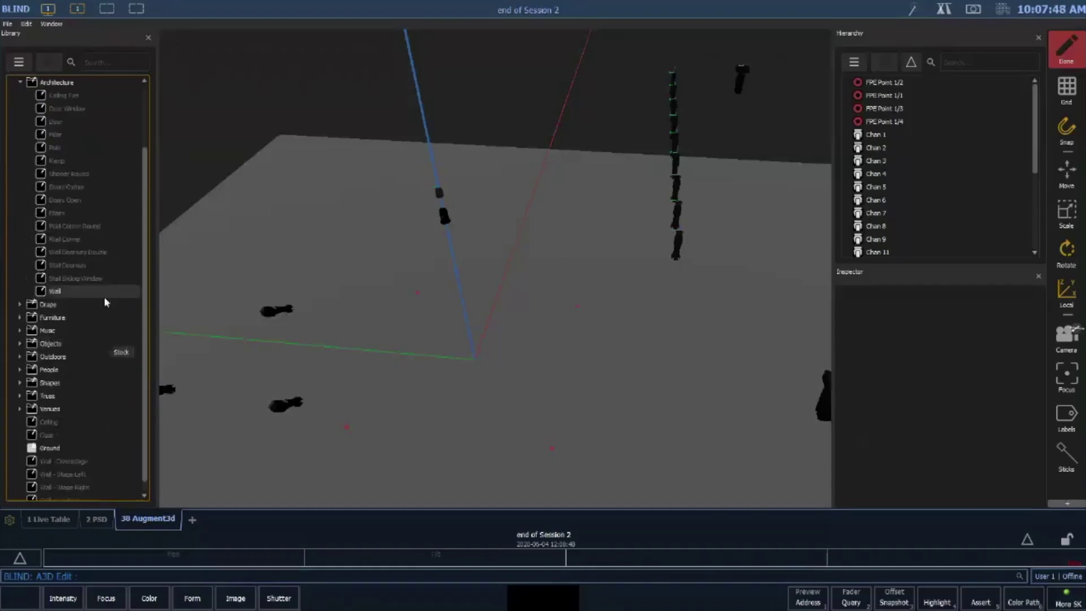
{"action": "left_click", "coordinate": [21, 304]}
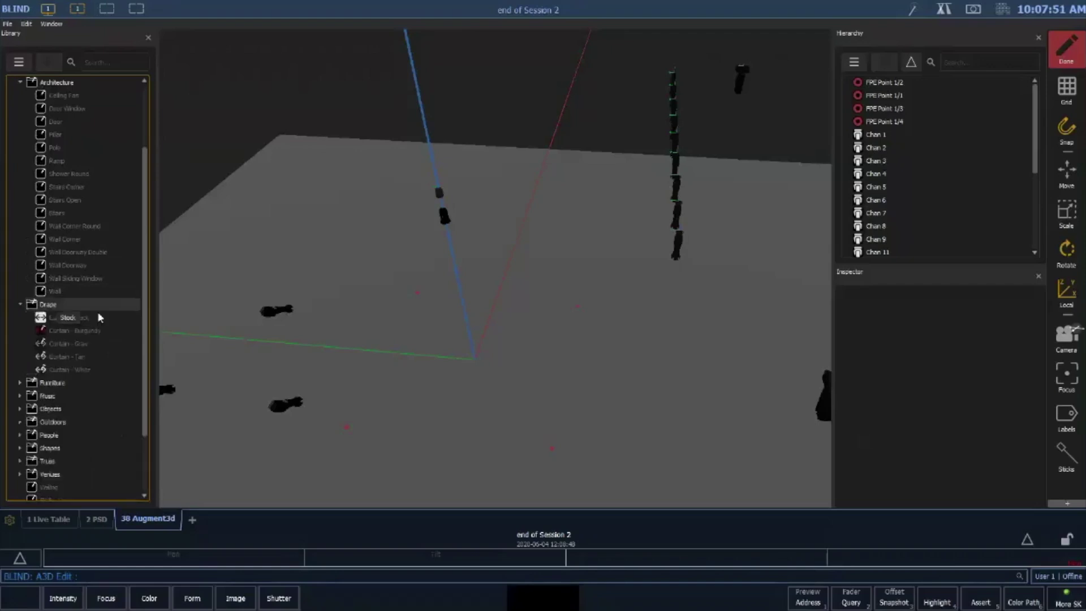
{"action": "left_click", "coordinate": [20, 304]}
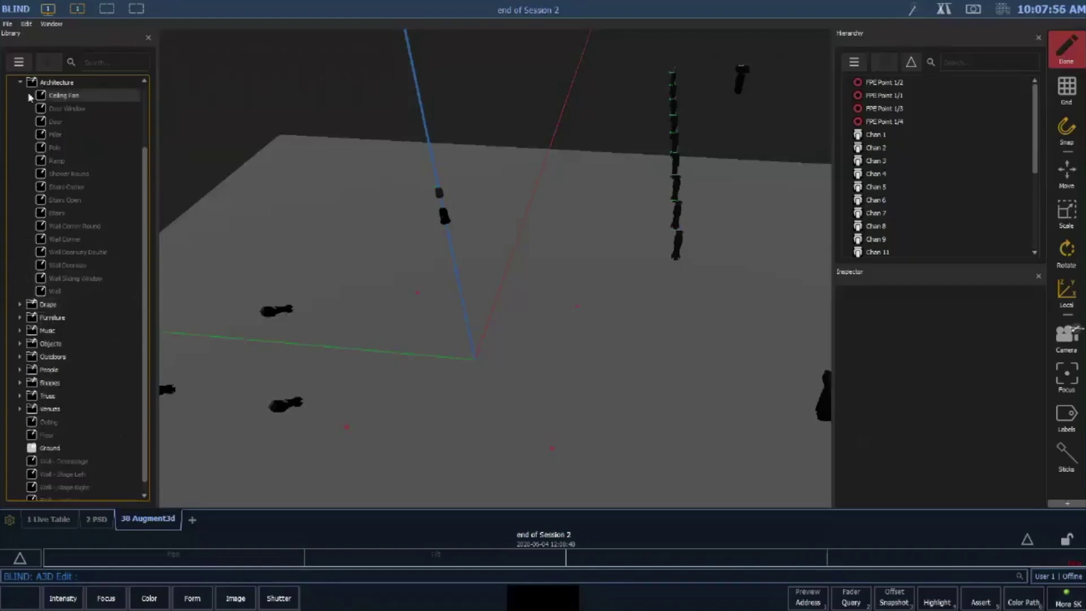
{"action": "left_click", "coordinate": [21, 83]}
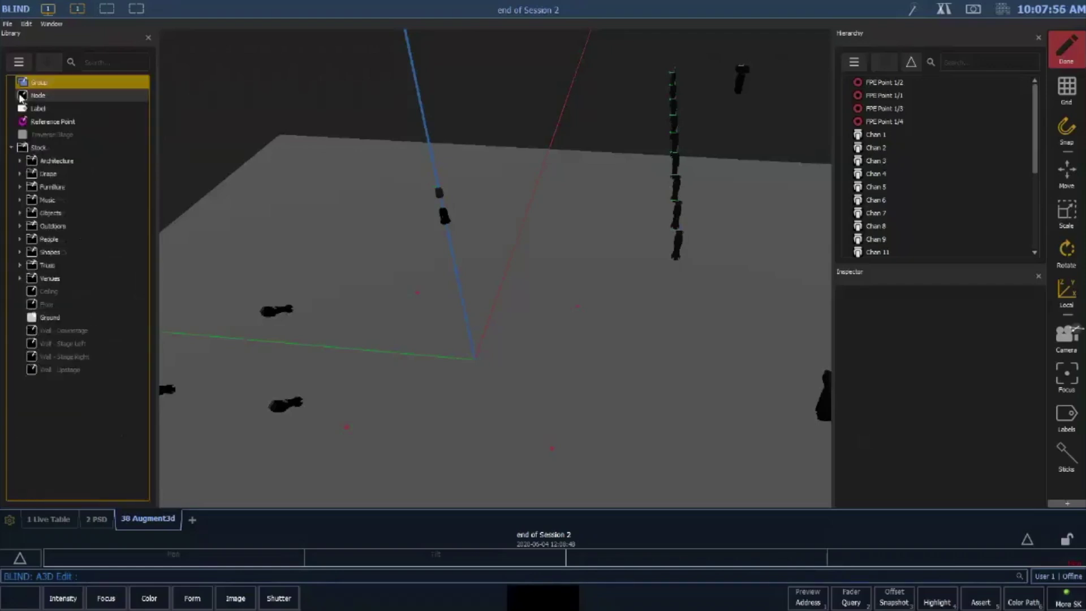
{"action": "left_click", "coordinate": [21, 213]}
{"action": "scroll", "coordinate": [83, 283], "scroll_direction": "down", "scroll_amount": 3}
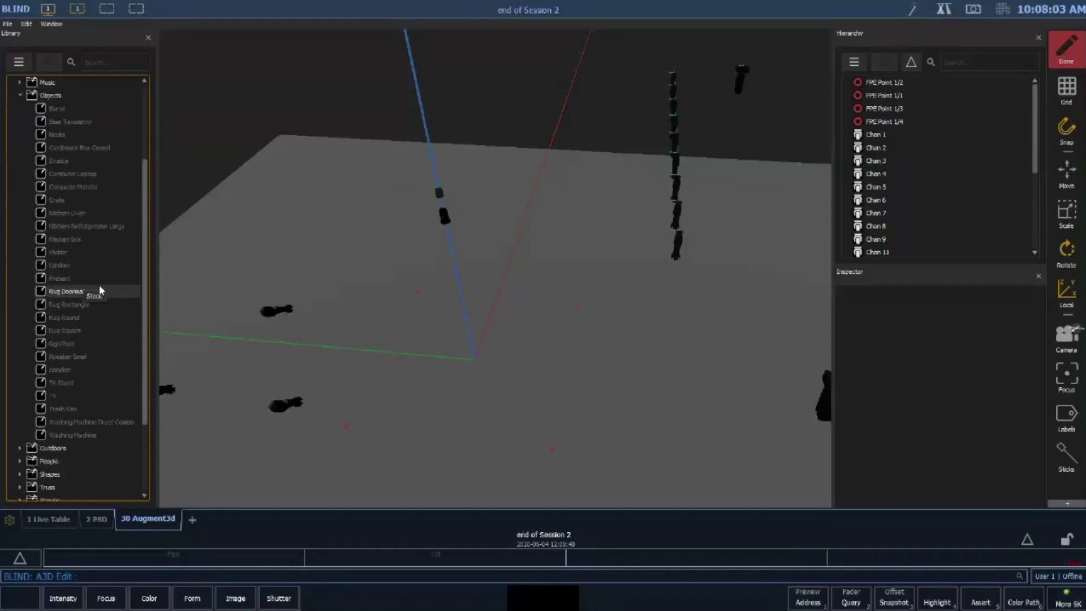
{"action": "left_click", "coordinate": [20, 96]}
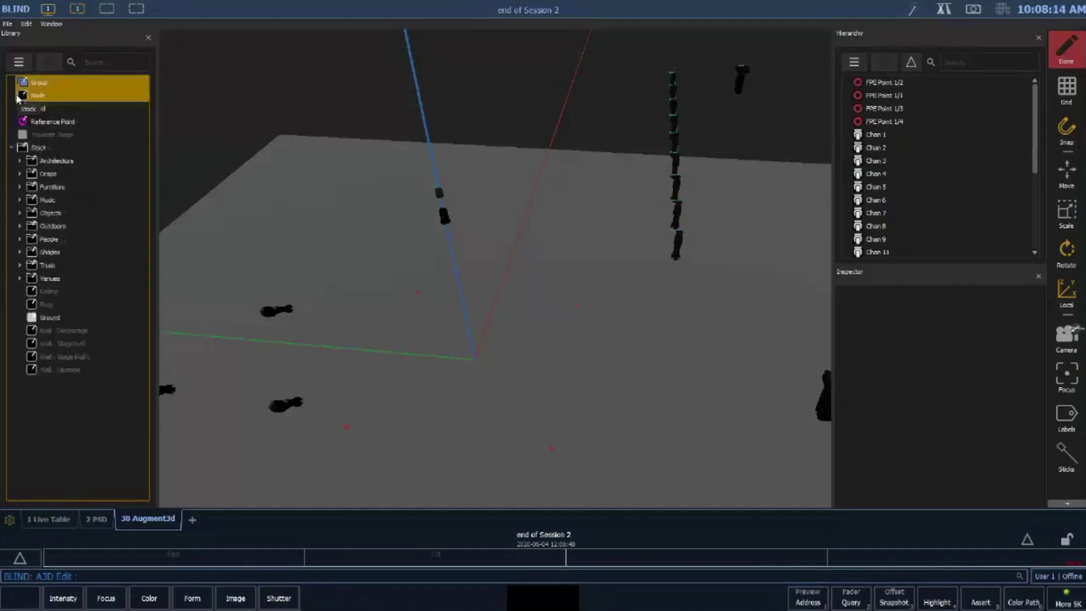
Add a Cube - Blue from the stock library's 3D shapes at the scene origin, resting on the ground
{"action": "left_click", "coordinate": [20, 252]}
{"action": "left_click", "coordinate": [29, 278]}
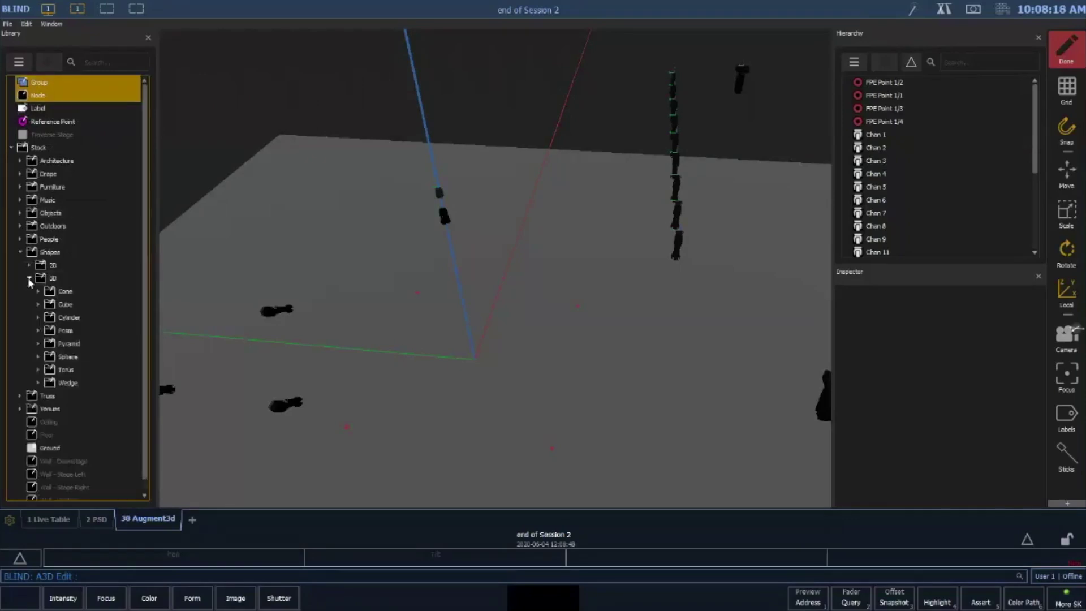
{"action": "left_click", "coordinate": [38, 304]}
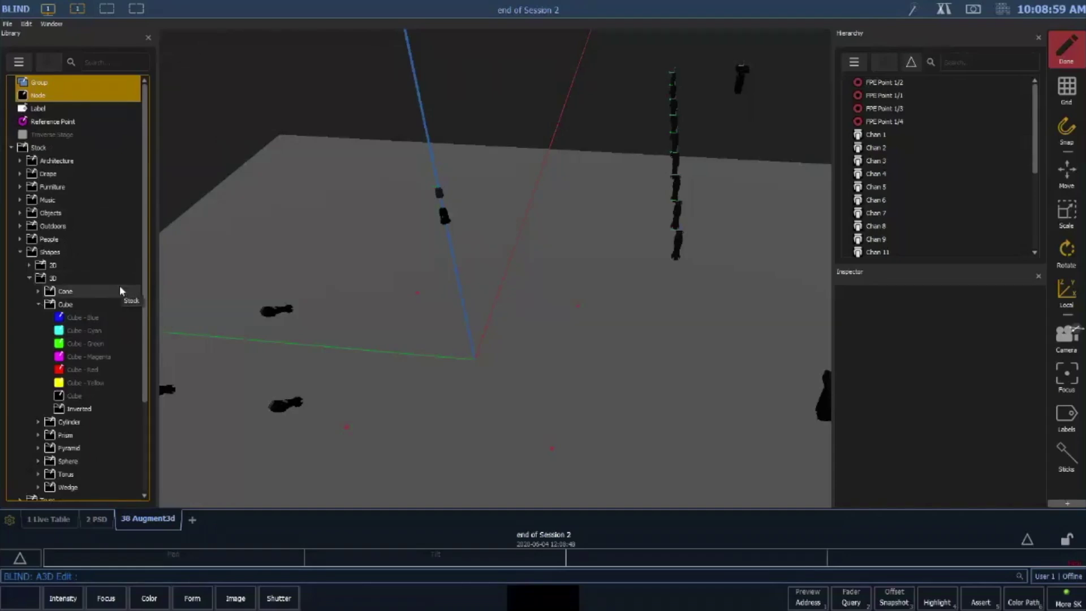
{"action": "left_click", "coordinate": [97, 322]}
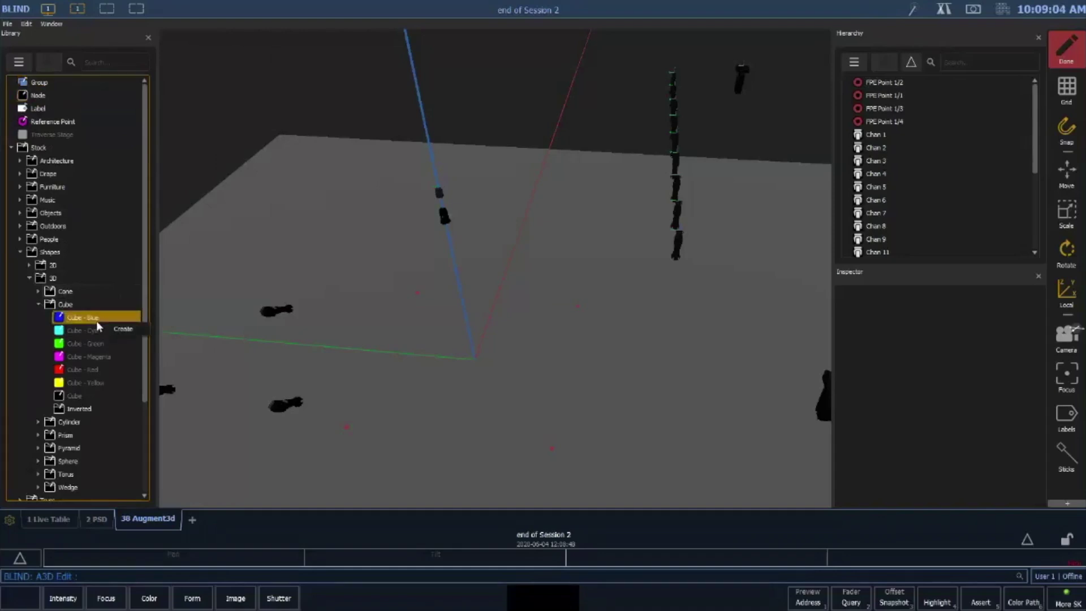
{"action": "left_click_drag", "start_coordinate": [86, 319], "coordinate": [503, 363]}
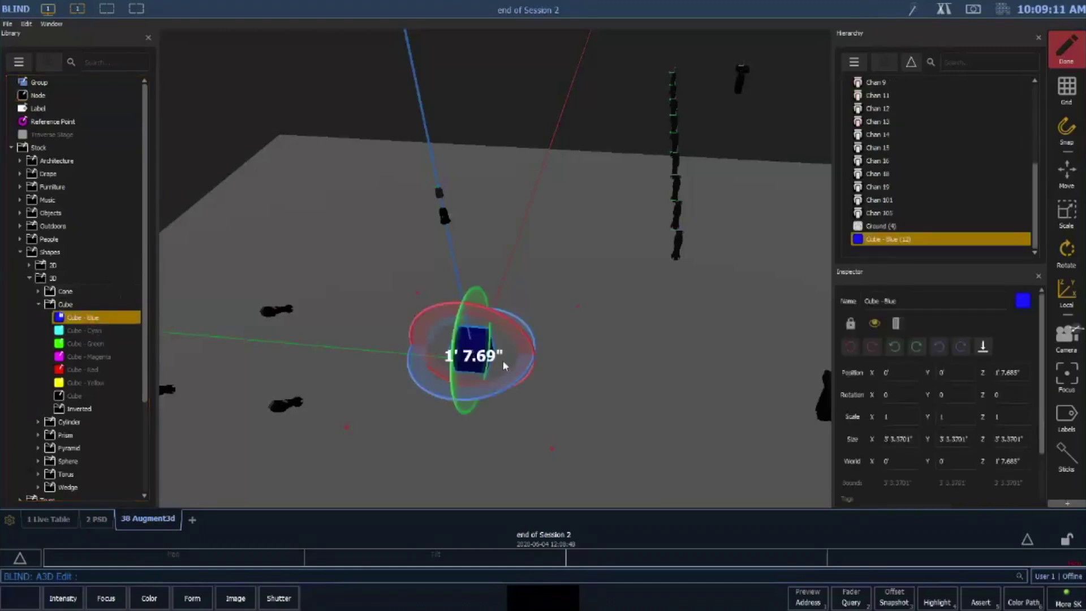
Move the blue cube freehand to about X 2' 6", Y 3' 6" and Z 4'
{"action": "middle_click_drag", "start_coordinate": [511, 399], "coordinate": [519, 315]}
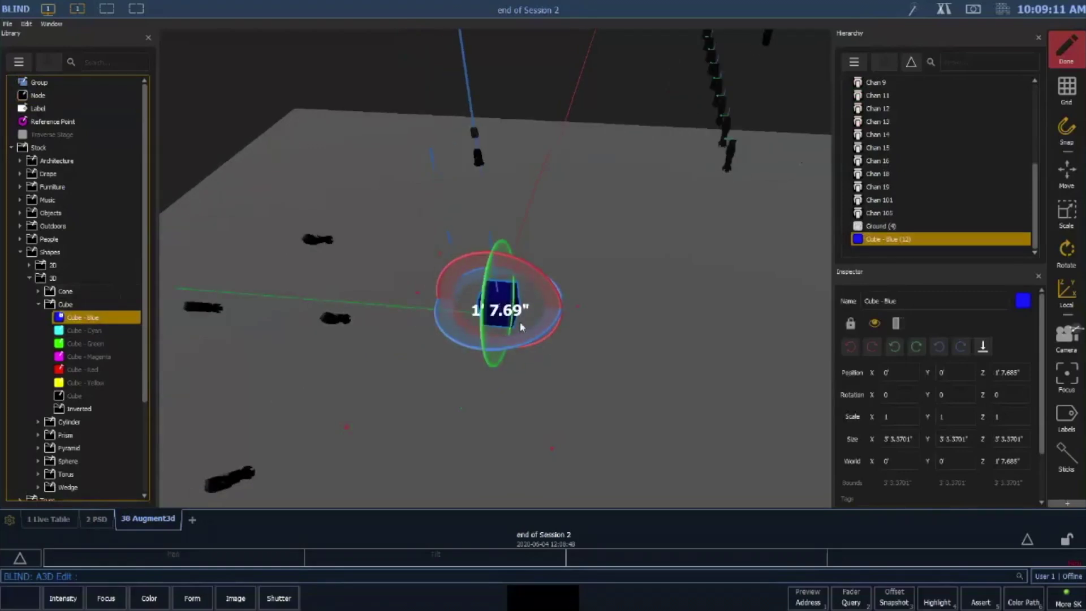
{"action": "scroll", "coordinate": [520, 325], "scroll_direction": "up", "scroll_amount": 2}
{"action": "middle_click_drag", "start_coordinate": [520, 325], "coordinate": [492, 328]}
{"action": "scroll", "coordinate": [484, 324], "scroll_direction": "up", "scroll_amount": 2}
{"action": "scroll", "coordinate": [482, 320], "scroll_direction": "up", "scroll_amount": 1}
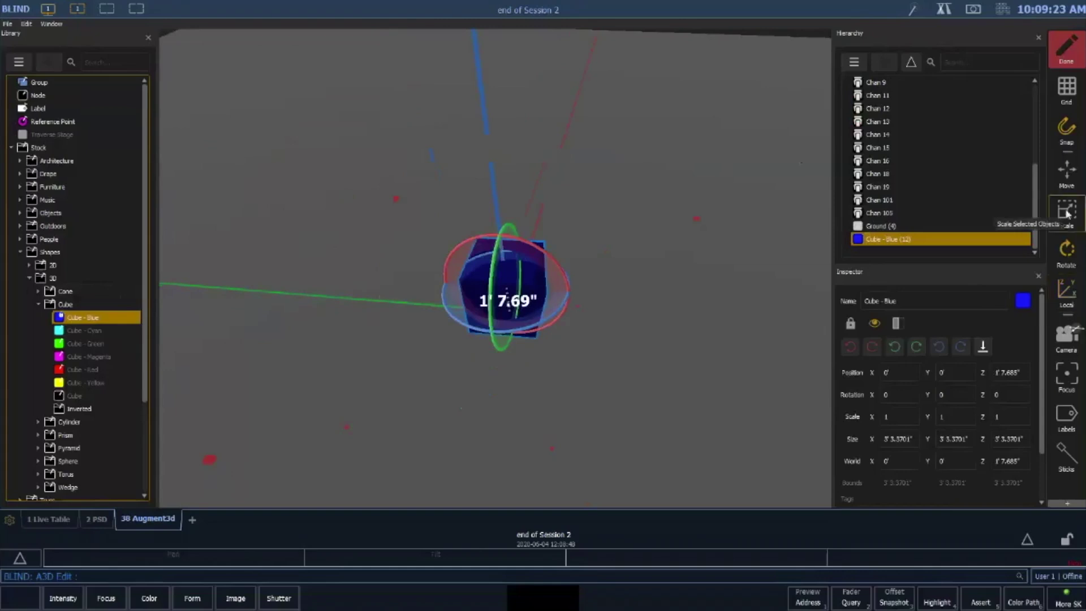
{"action": "left_click", "coordinate": [1070, 190]}
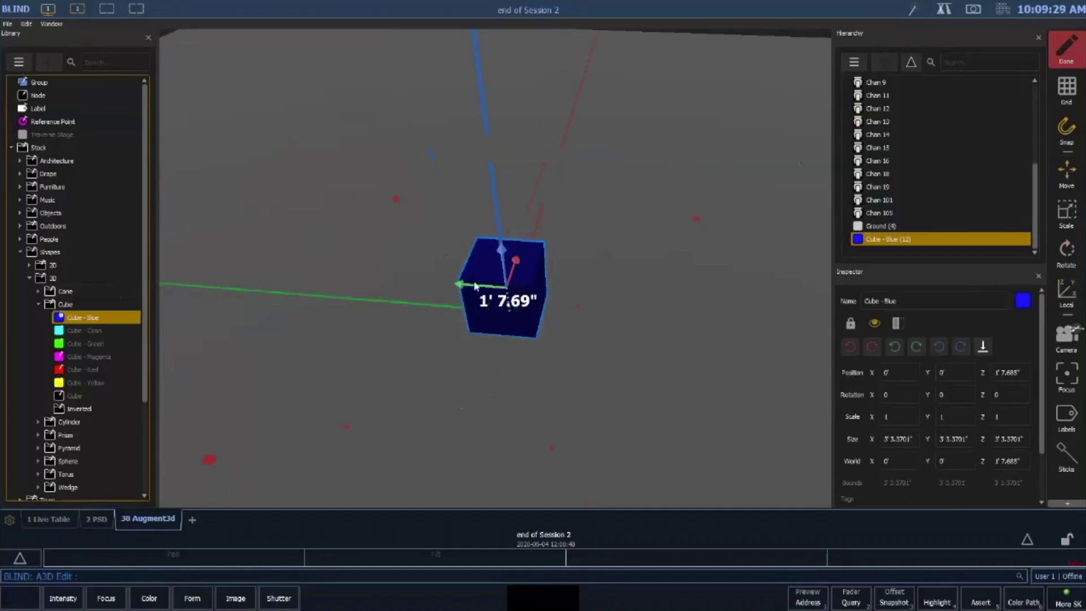
{"action": "middle_click_drag", "start_coordinate": [529, 342], "coordinate": [610, 281]}
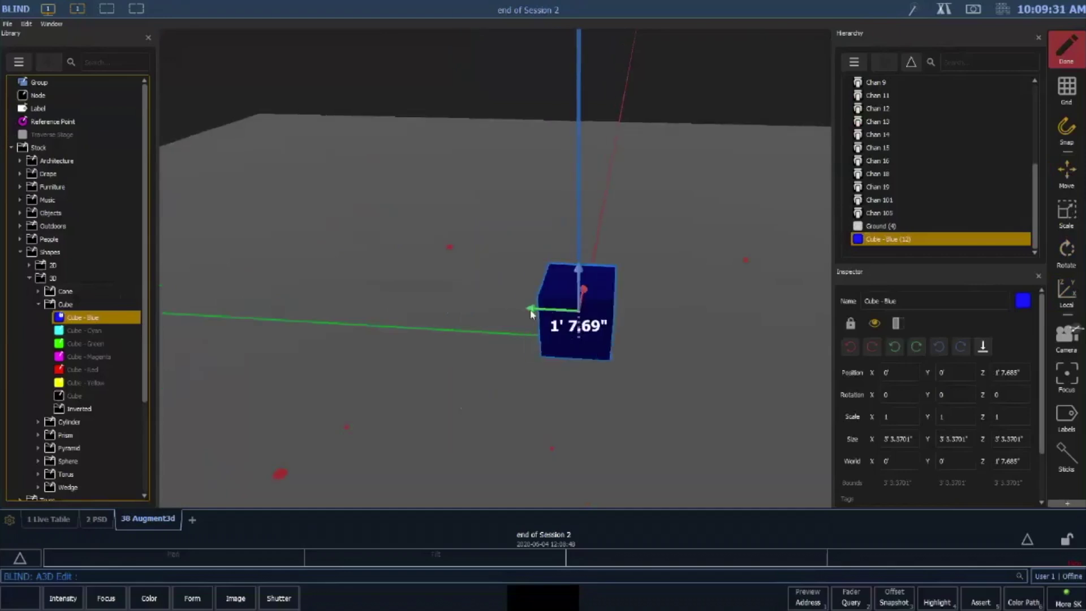
{"action": "left_click_drag", "start_coordinate": [531, 313], "coordinate": [524, 195]}
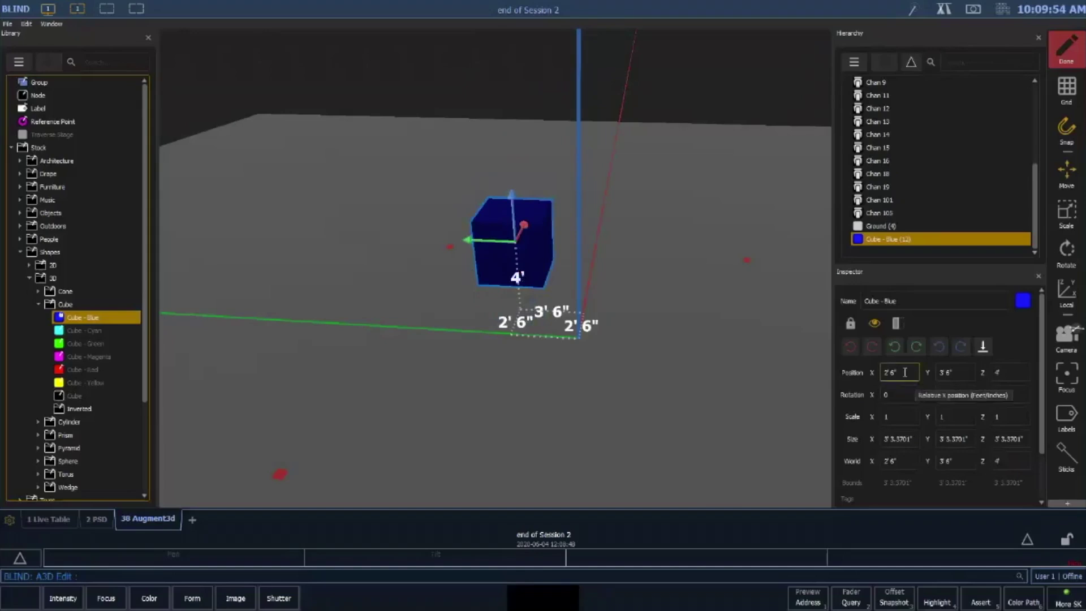
Set the cube's X position to 0' and drop the cube onto the ground
{"action": "left_click_drag", "start_coordinate": [905, 372], "coordinate": [860, 374]}
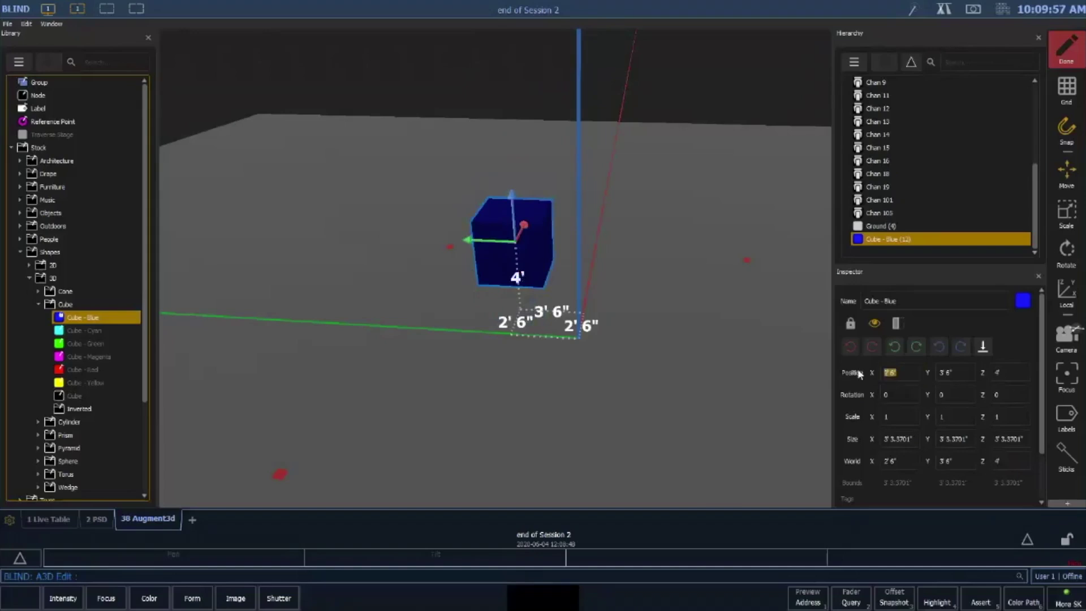
{"action": "type", "text": "0'"}
{"action": "left_click", "coordinate": [956, 373]}
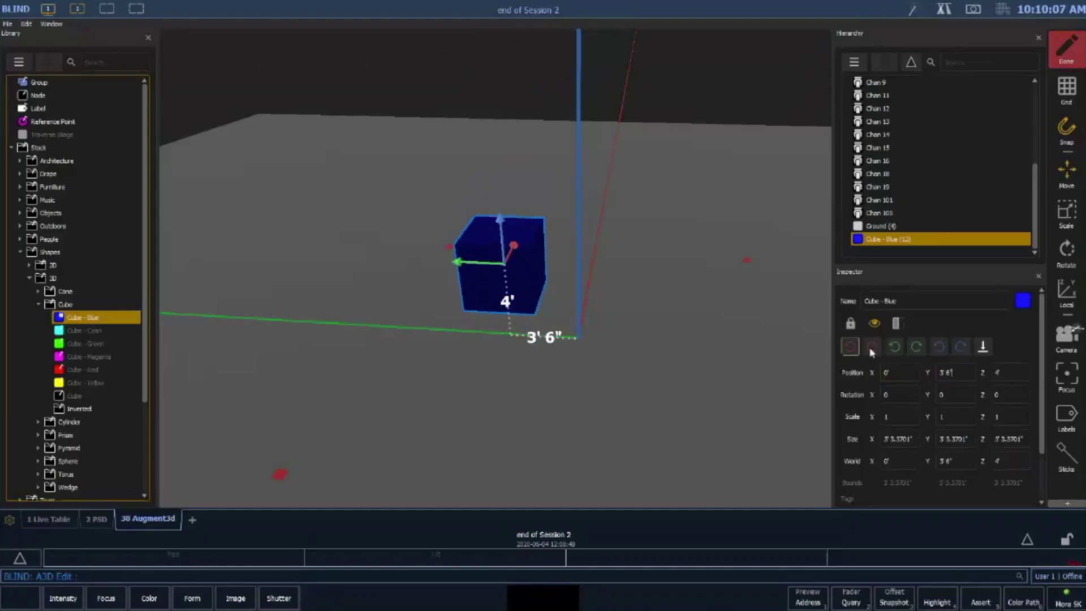
{"action": "left_click", "coordinate": [984, 346]}
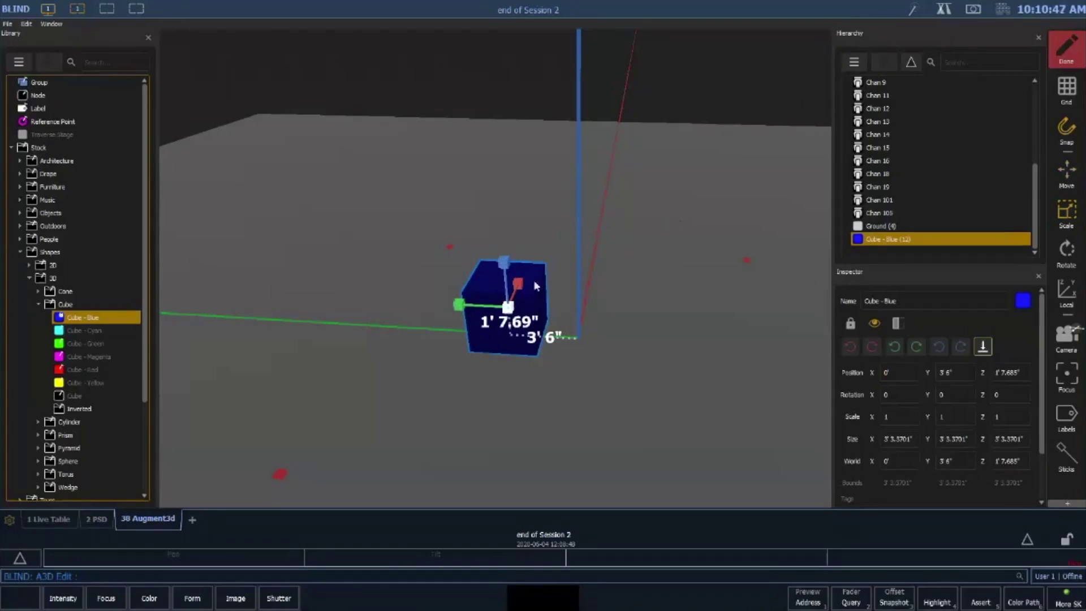
Scale the cube freehand along its axes and then uniformly, to a size of about 6' by 5' 7" by 2'
{"action": "right_click_drag", "start_coordinate": [534, 281], "coordinate": [594, 291]}
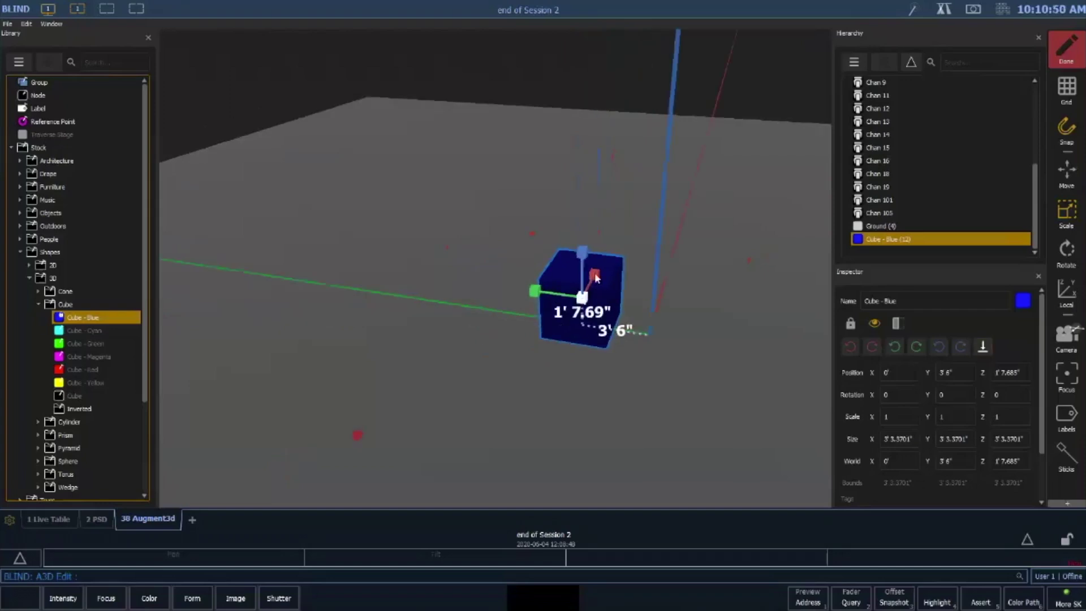
{"action": "left_click_drag", "start_coordinate": [627, 251], "coordinate": [307, 222]}
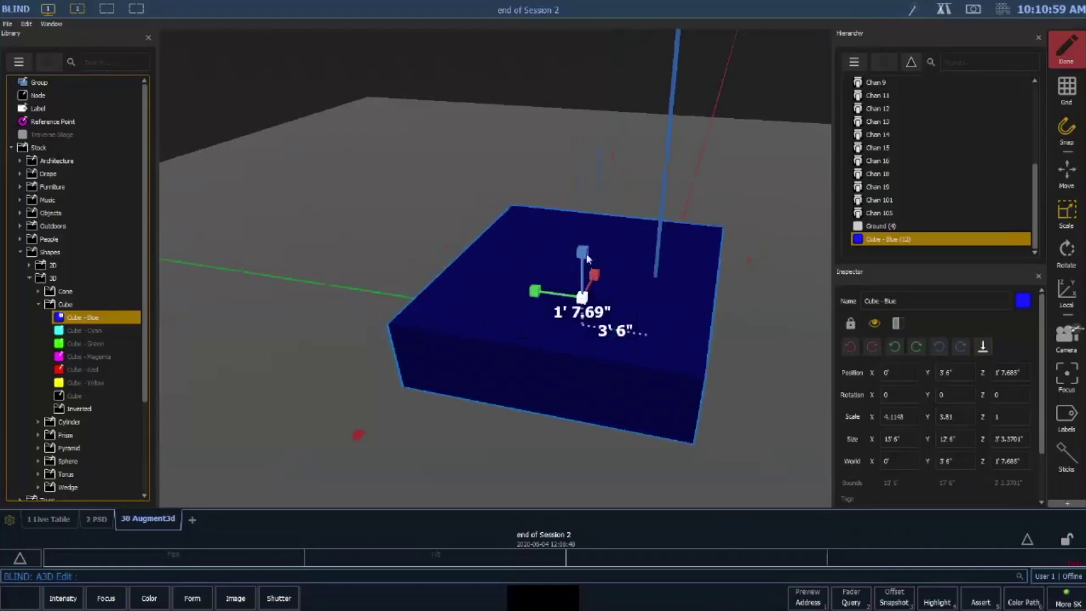
{"action": "left_click_drag", "start_coordinate": [587, 258], "coordinate": [619, 283]}
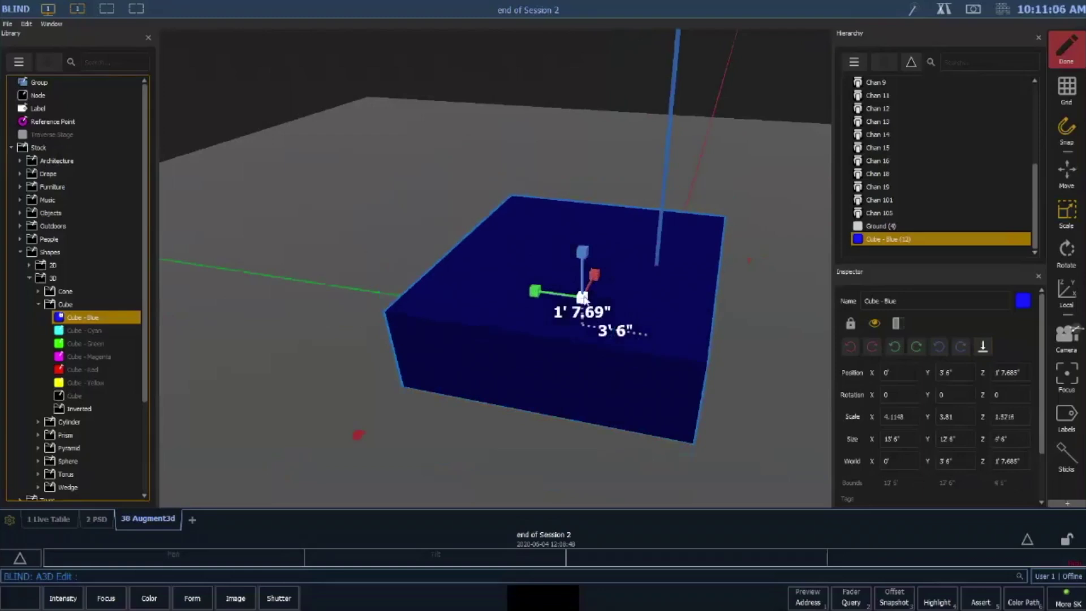
{"action": "left_click_drag", "start_coordinate": [583, 298], "coordinate": [634, 403]}
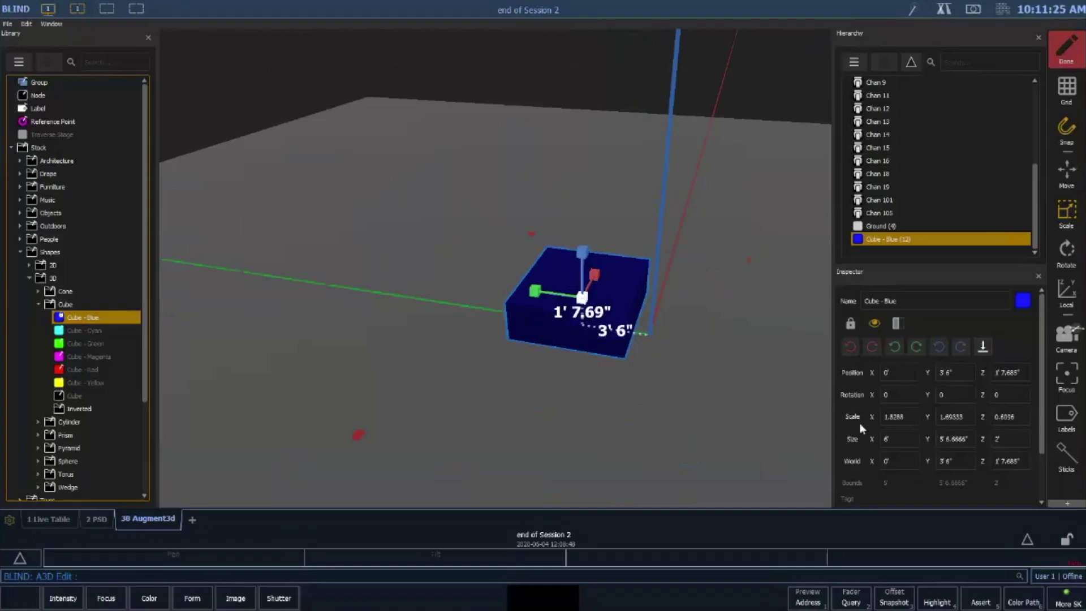
Stretch the cube along X by scrubbing its scale value to about 6.17
{"action": "left_click", "coordinate": [883, 417]}
{"action": "left_click_drag", "start_coordinate": [870, 417], "coordinate": [957, 425]}
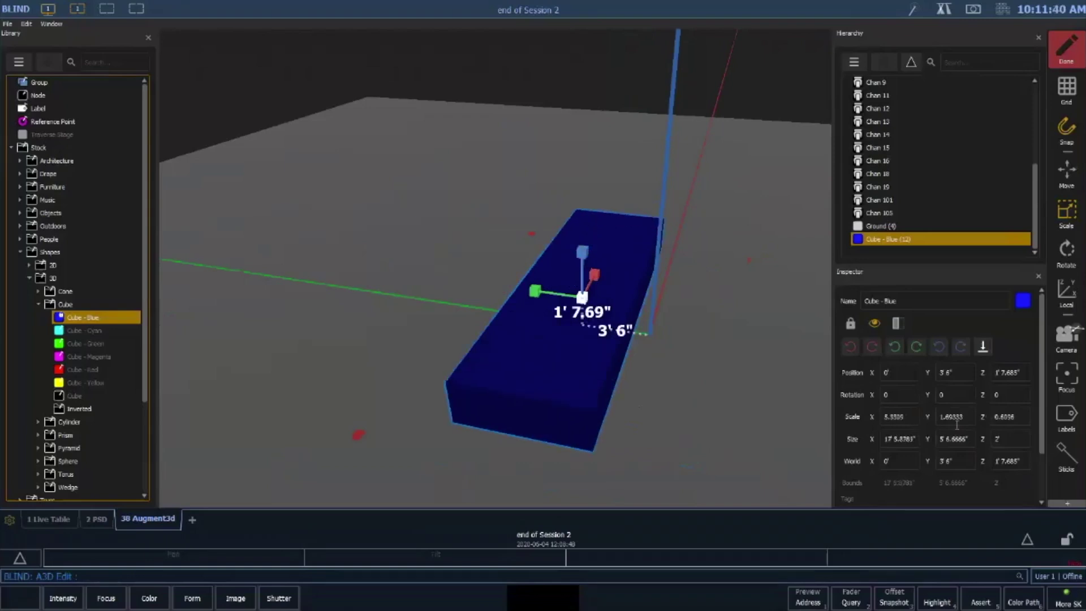
{"action": "left_click", "coordinate": [886, 420]}
{"action": "left_click_drag", "start_coordinate": [871, 438], "coordinate": [883, 416]}
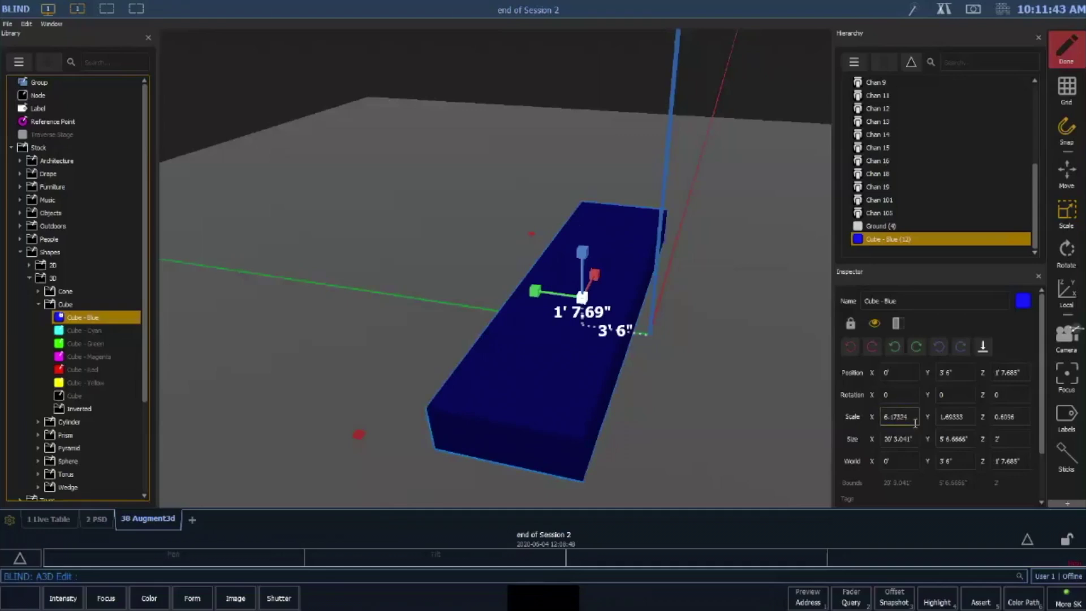
Set the cube's X, Y and Z scale to 1
{"action": "left_click", "coordinate": [915, 423]}
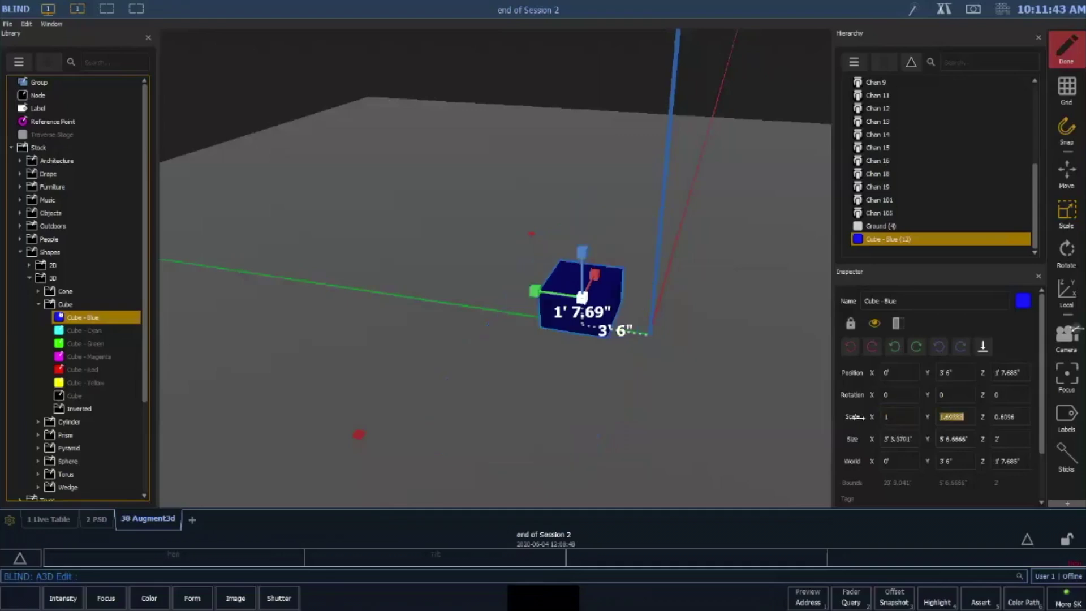
{"action": "type", "text": "1"}
{"action": "key", "text": "Tab"}
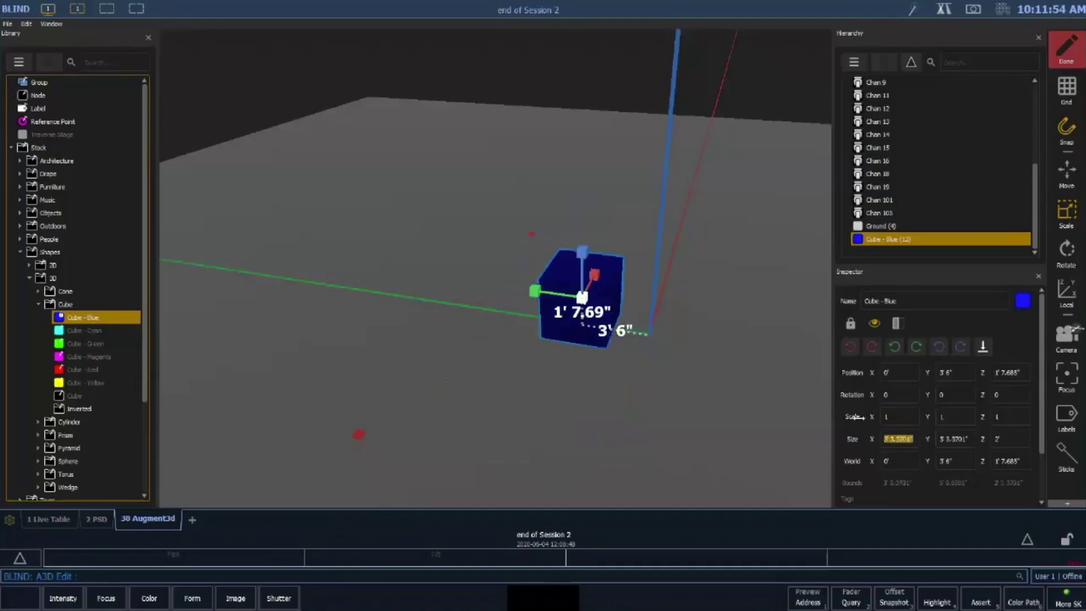
Set the cube's X, Y and Z scale to 2
{"action": "left_click", "coordinate": [900, 416]}
{"action": "type", "text": "2"}
{"action": "key", "text": "Return"}
{"action": "type", "text": "2"}
{"action": "key", "text": "Tab"}
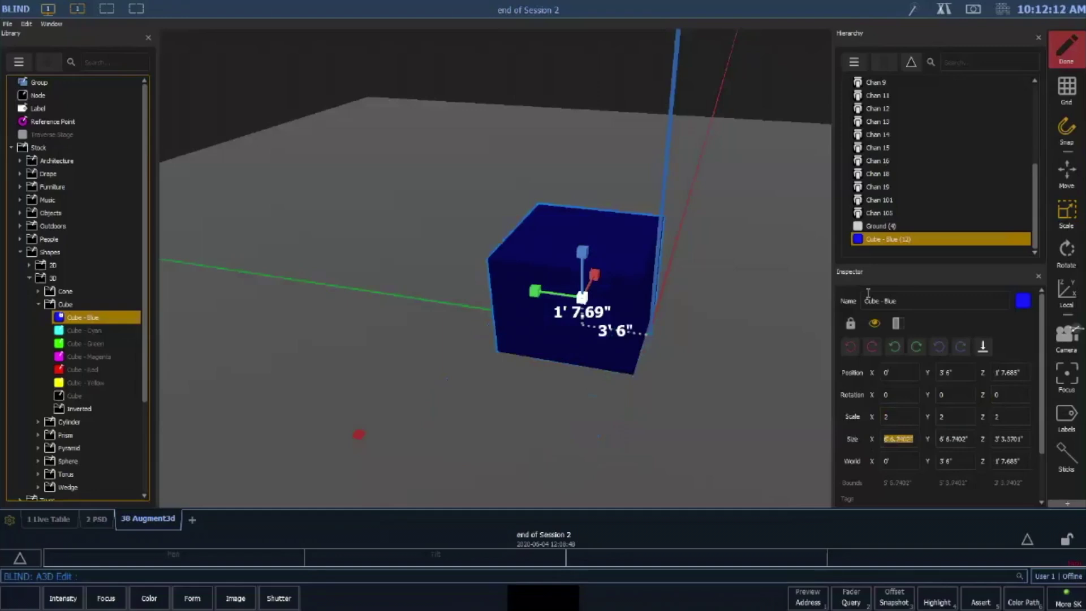
Rotate the cube freehand to about 27° in X, -7° in Y and 3° in Z
{"action": "left_click", "coordinate": [1068, 252]}
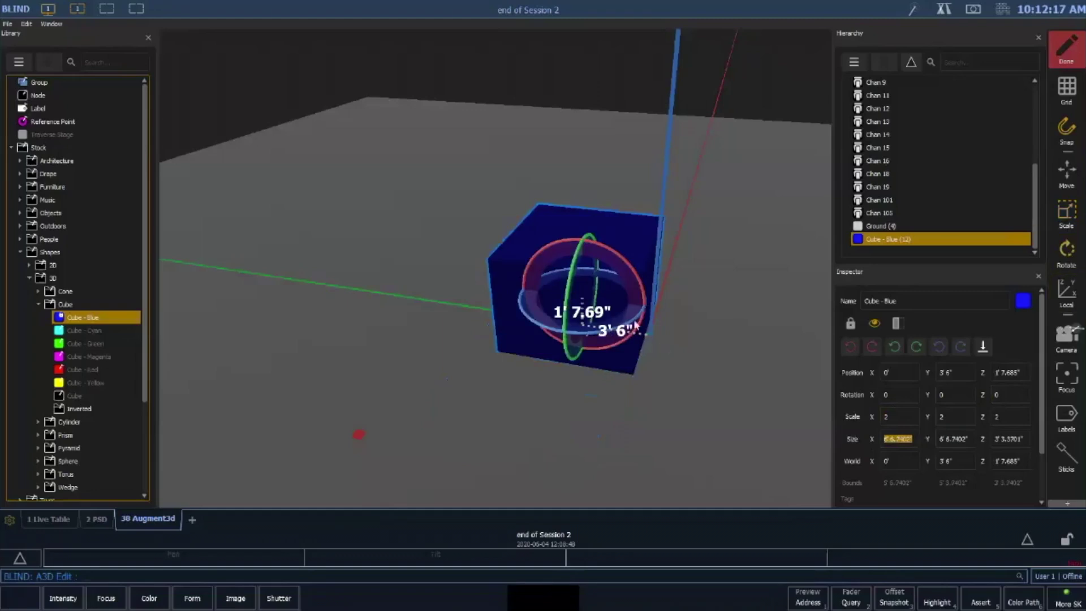
{"action": "right_click_drag", "start_coordinate": [635, 325], "coordinate": [592, 187]}
{"action": "left_click_drag", "start_coordinate": [592, 188], "coordinate": [631, 268]}
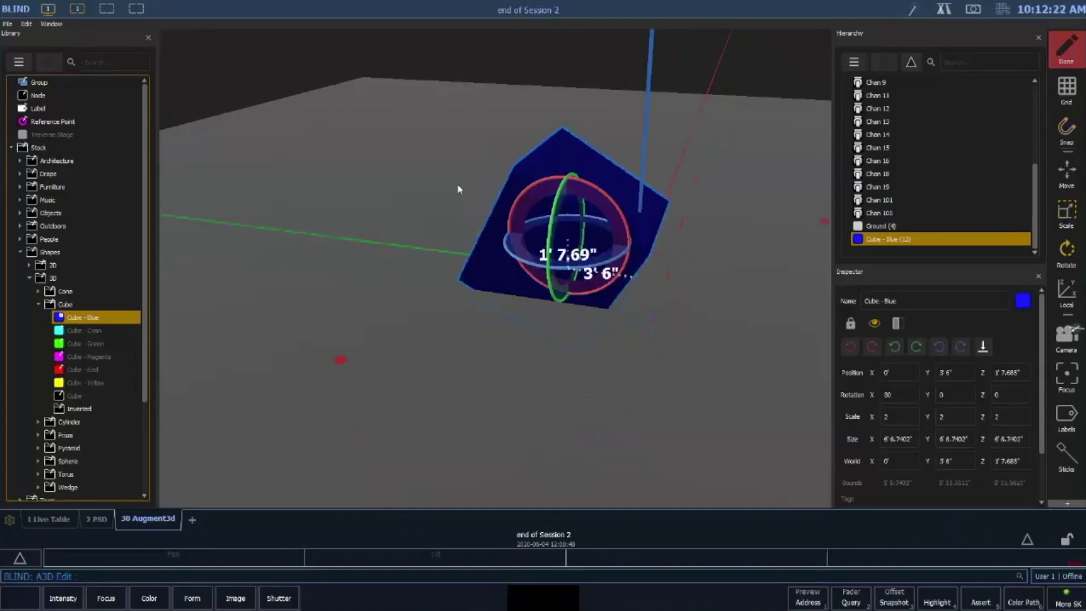
{"action": "left_click_drag", "start_coordinate": [620, 221], "coordinate": [790, 244]}
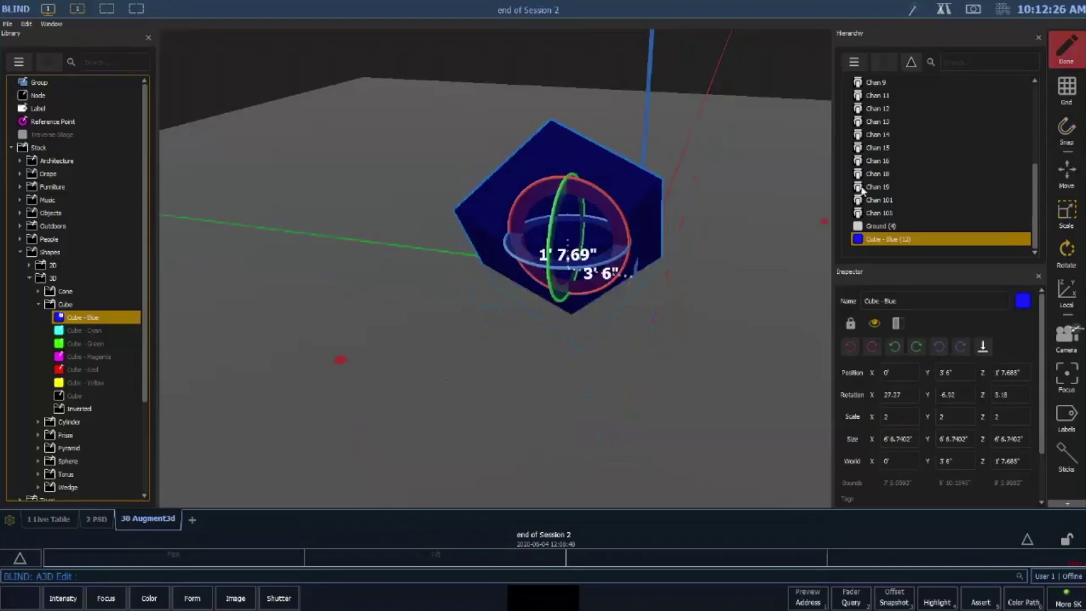
Move the rotated cube along the world axes to about 5' 2" in Y and 2' 8" in Z
{"action": "left_click", "coordinate": [1063, 171]}
{"action": "middle_click_drag", "start_coordinate": [692, 348], "coordinate": [693, 372]}
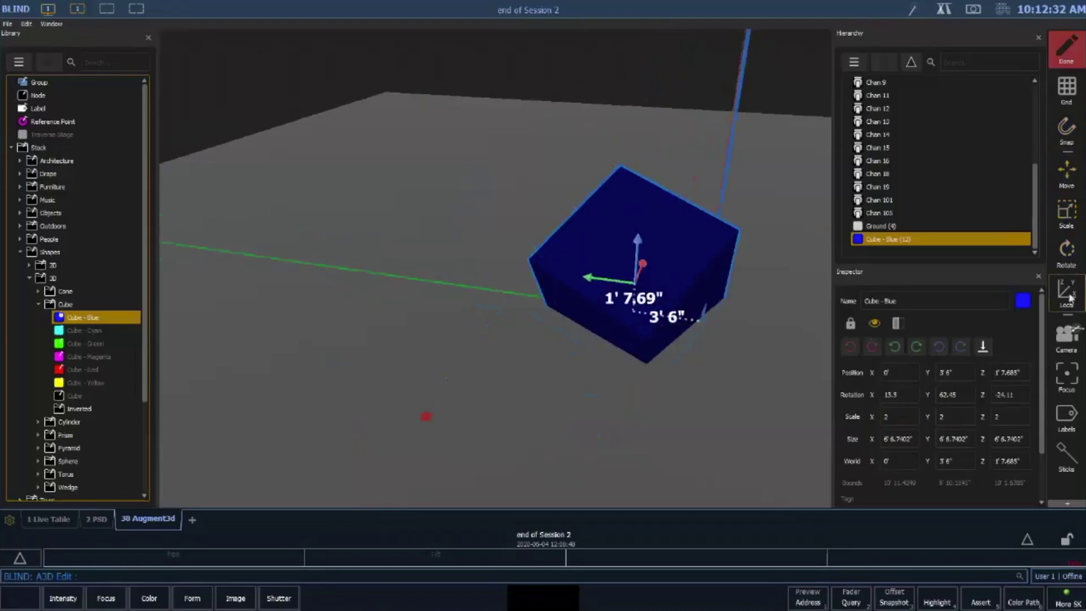
{"action": "left_click_drag", "start_coordinate": [647, 268], "coordinate": [461, 246]}
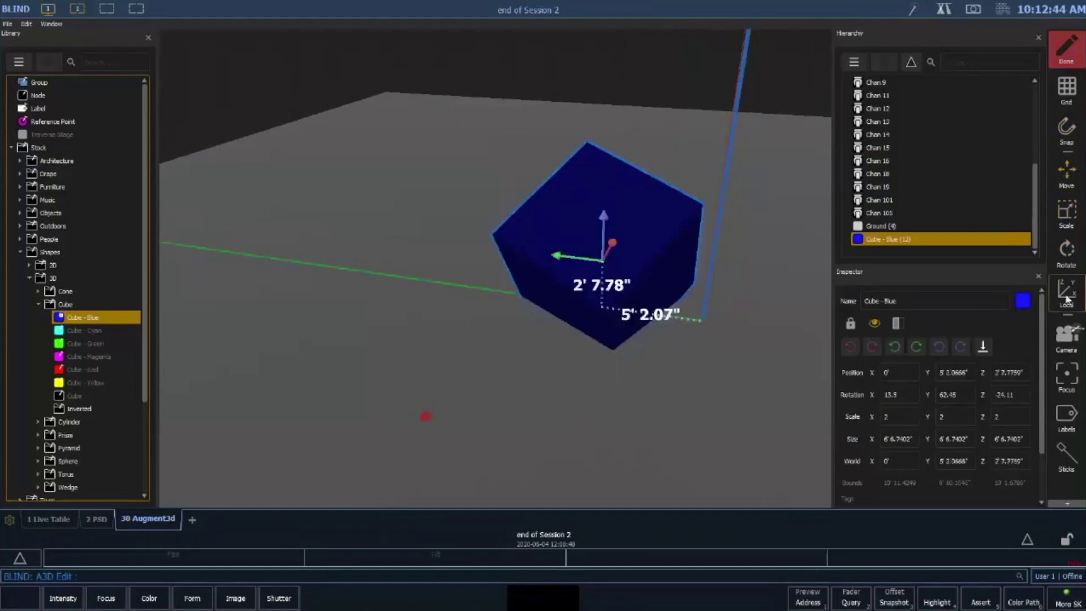
Switch to local axes and move the cube along them to about 3" in X, 4' 2" in Y and 2' 10" in Z
{"action": "left_click", "coordinate": [1066, 299]}
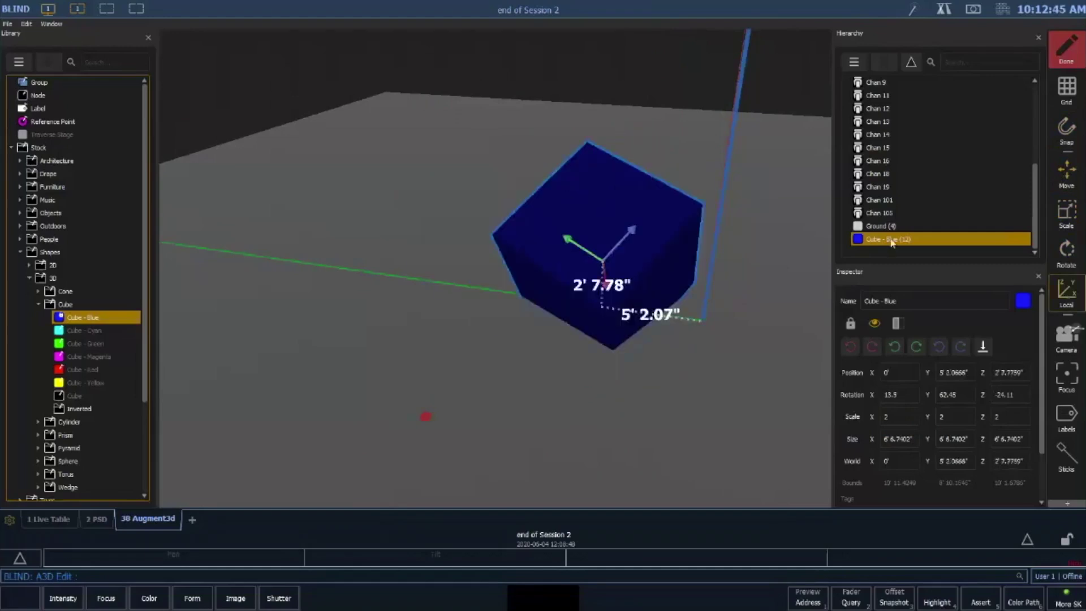
{"action": "left_click_drag", "start_coordinate": [632, 235], "coordinate": [563, 221]}
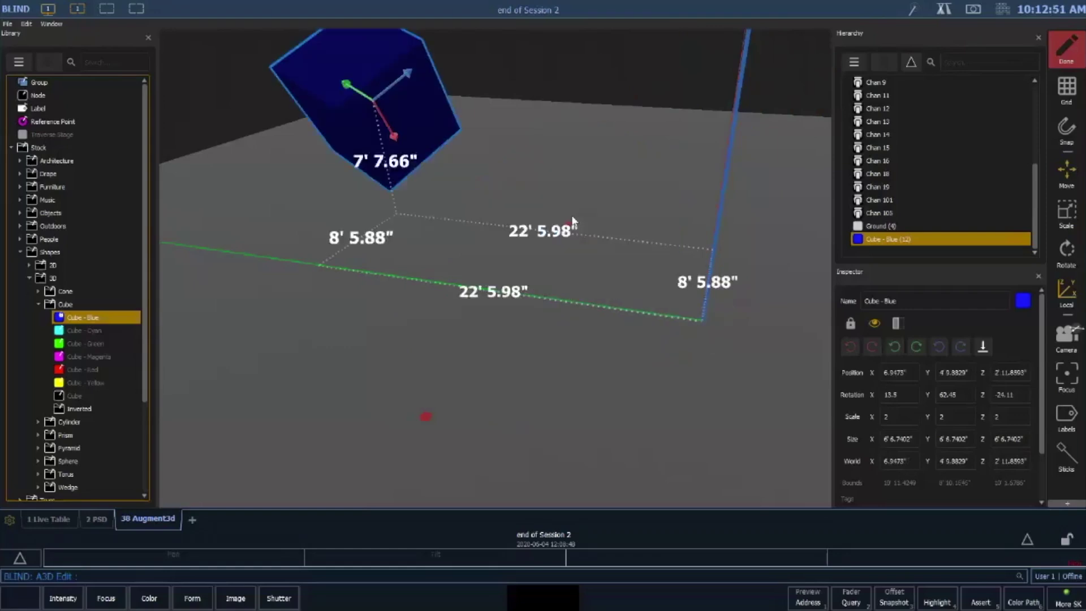
{"action": "mouse_move", "coordinate": [573, 221]}
{"action": "left_mouse_down"}
{"action": "mouse_move", "coordinate": [609, 247]}
{"action": "mouse_move", "coordinate": [547, 202]}
{"action": "mouse_move", "coordinate": [589, 232]}
{"action": "left_mouse_up"}
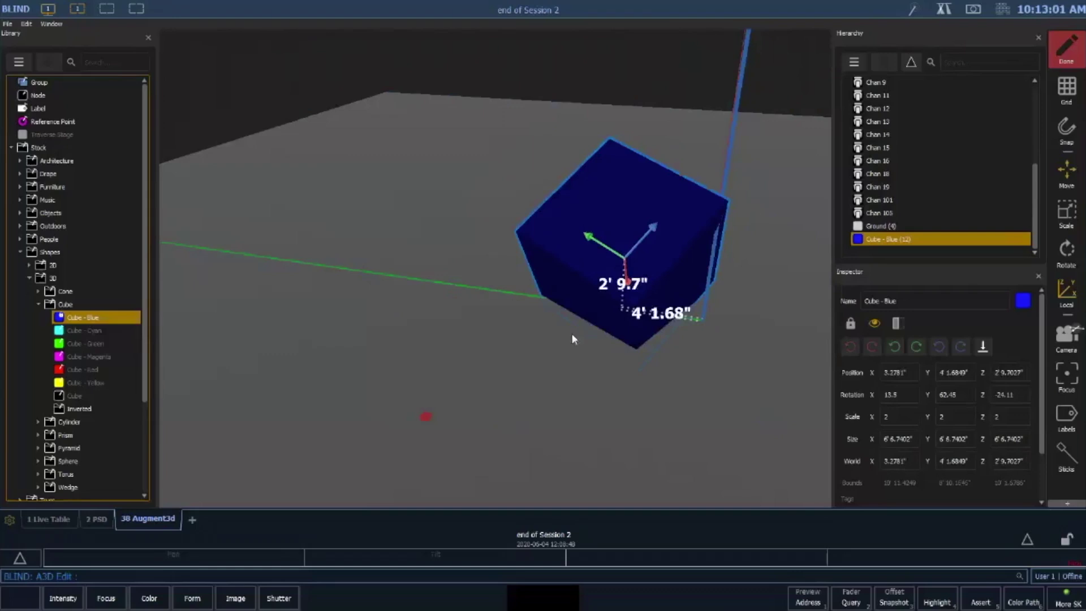
Recall the home camera view, deselect the cube and view the whole ground plane from farther out
{"action": "scroll", "coordinate": [573, 338], "scroll_direction": "down", "scroll_amount": 5}
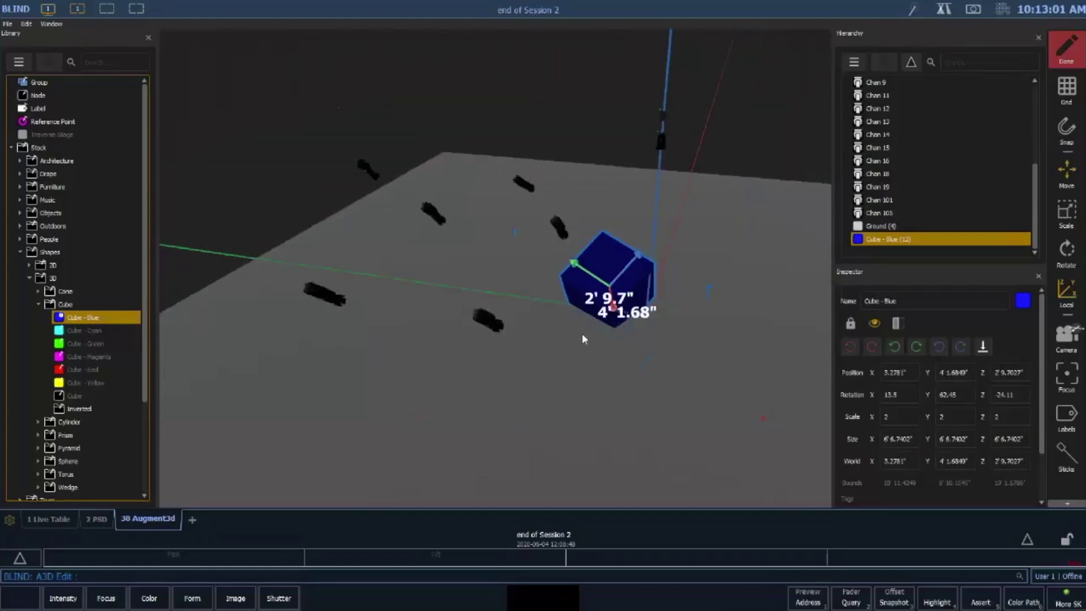
{"action": "left_click", "coordinate": [1067, 339]}
{"action": "left_click", "coordinate": [771, 367]}
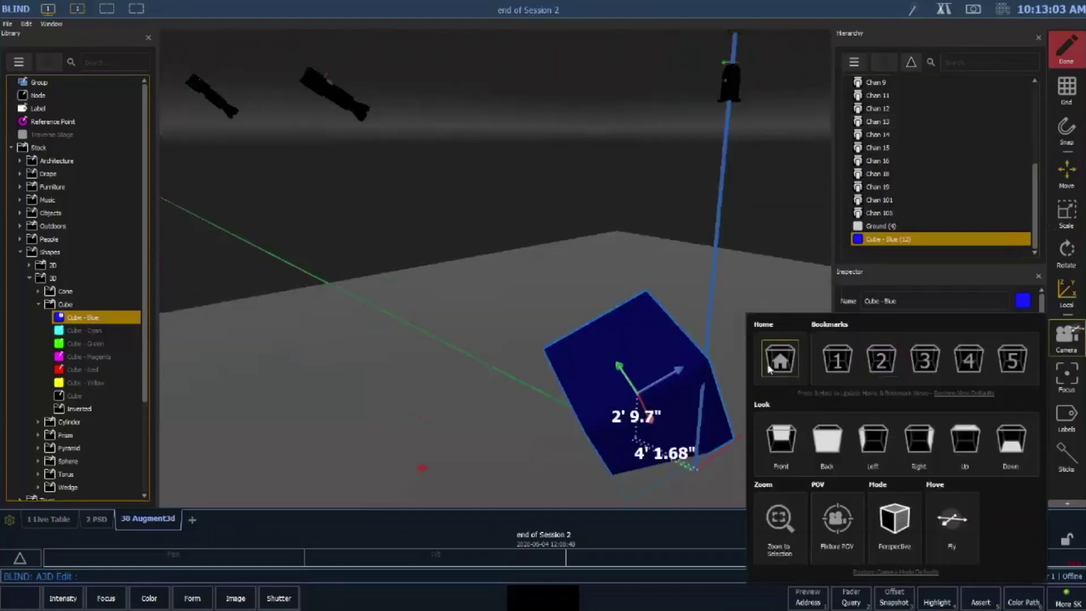
{"action": "left_click", "coordinate": [597, 379]}
{"action": "scroll", "coordinate": [598, 379], "scroll_direction": "down", "scroll_amount": 5}
{"action": "right_click_drag", "start_coordinate": [573, 351], "coordinate": [670, 373]}
{"action": "scroll", "coordinate": [670, 376], "scroll_direction": "down", "scroll_amount": 3}
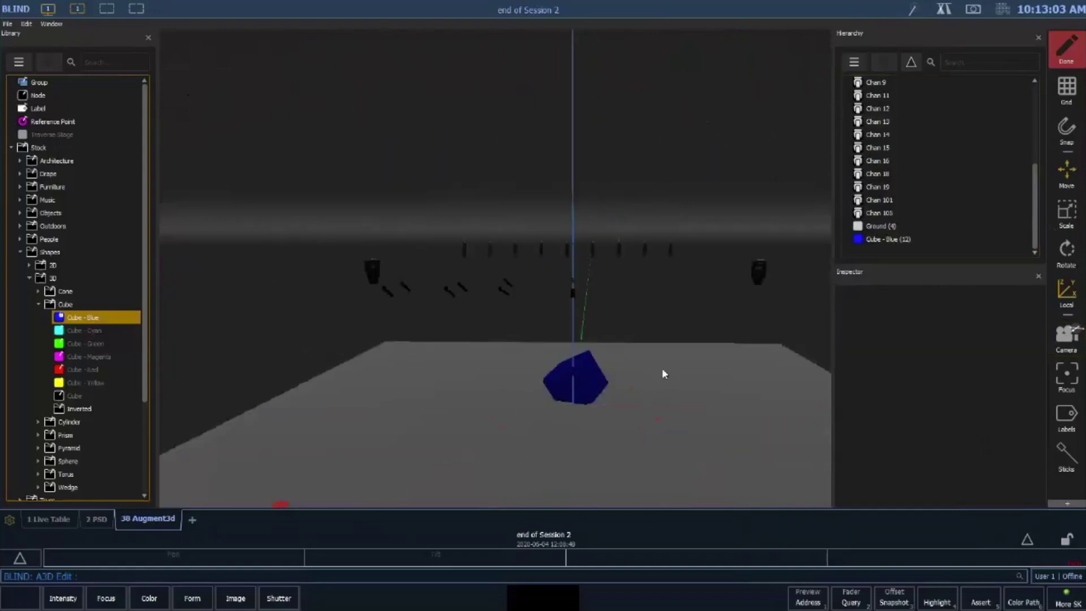
{"action": "scroll", "coordinate": [653, 407], "scroll_direction": "down", "scroll_amount": 2}
{"action": "mouse_move", "coordinate": [654, 406]}
{"action": "right_mouse_down"}
{"action": "mouse_move", "coordinate": [665, 389]}
{"action": "mouse_move", "coordinate": [668, 405]}
{"action": "right_mouse_up"}
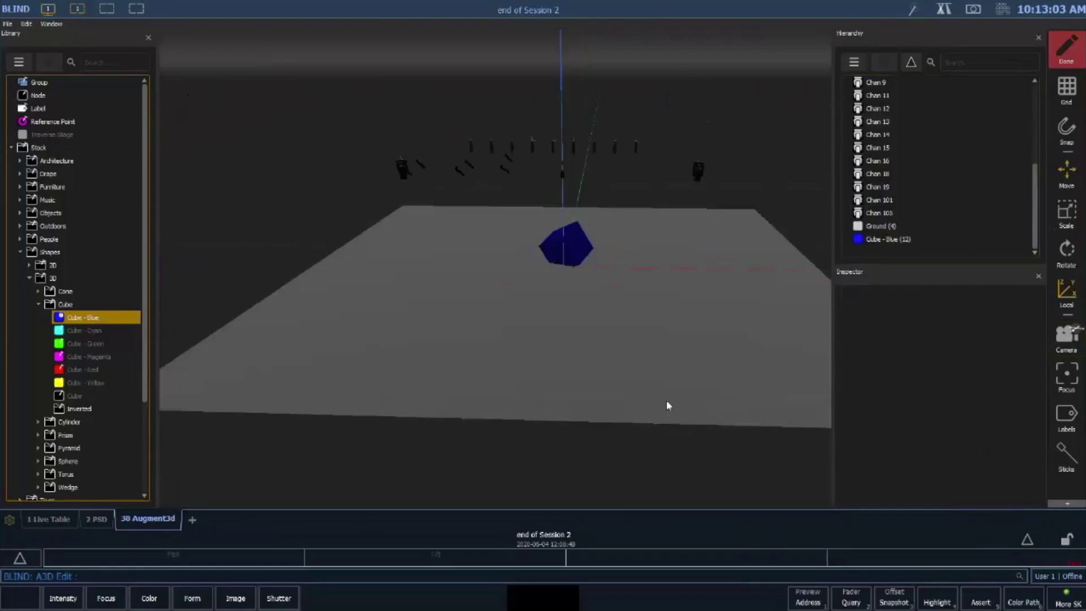
Collapse the Cube shapes and add the Black Box Large venue from the stock Venues to the model
{"action": "left_click", "coordinate": [38, 305]}
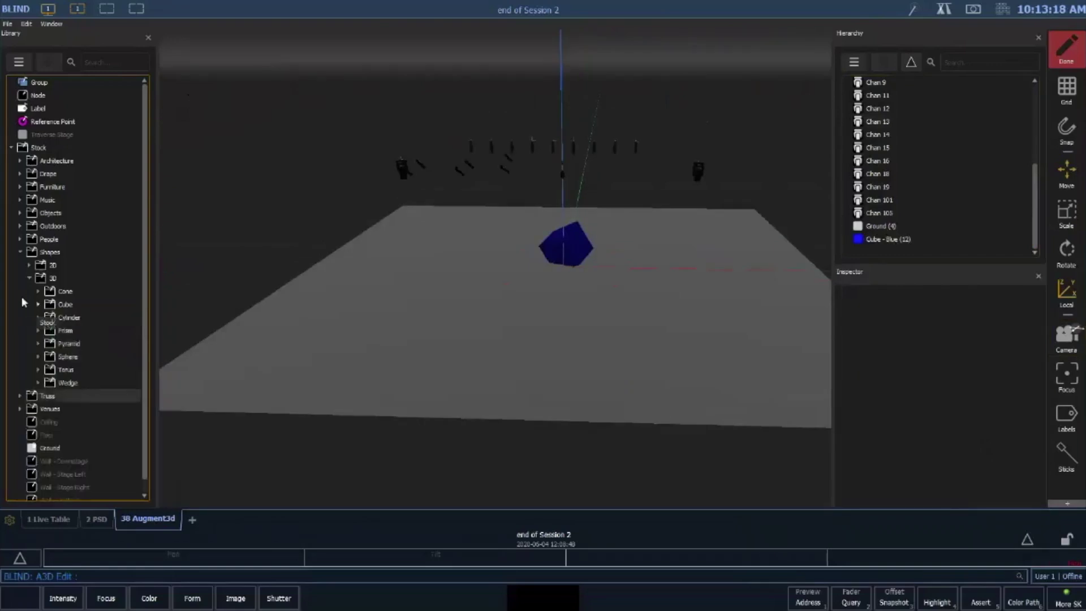
{"action": "scroll", "coordinate": [22, 305], "scroll_direction": "down", "scroll_amount": 1}
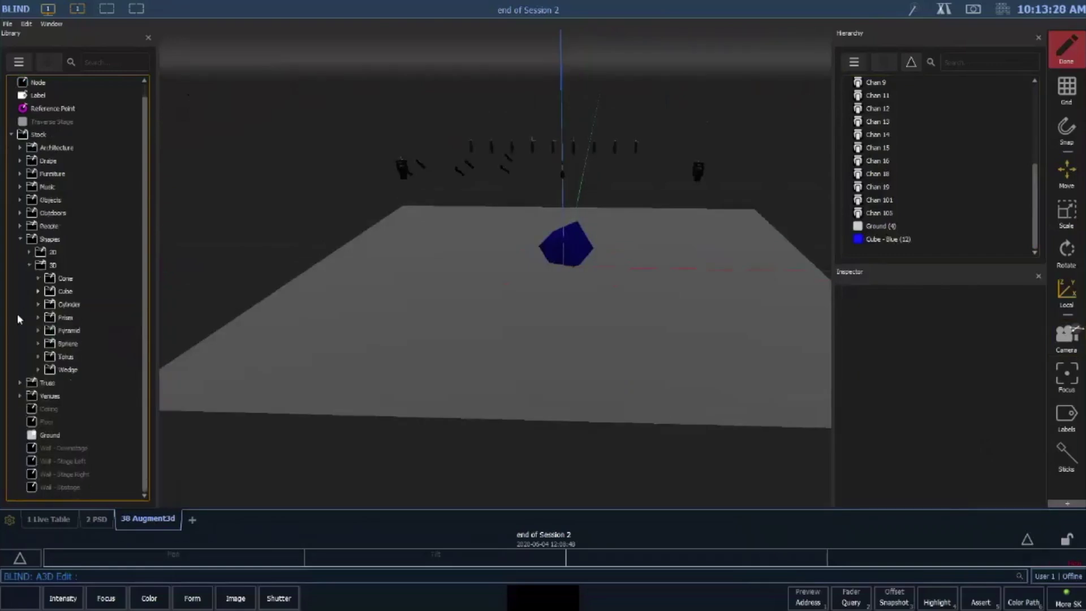
{"action": "left_click", "coordinate": [19, 396]}
{"action": "scroll", "coordinate": [19, 396], "scroll_direction": "down", "scroll_amount": 7}
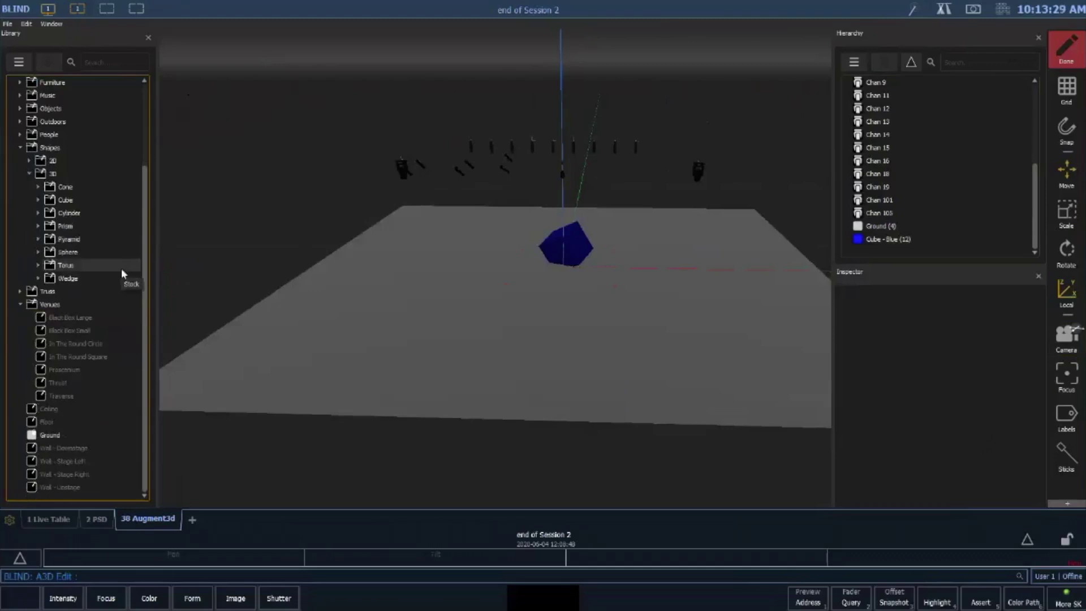
{"action": "left_click", "coordinate": [80, 318]}
{"action": "left_click_drag", "start_coordinate": [80, 318], "coordinate": [604, 308]}
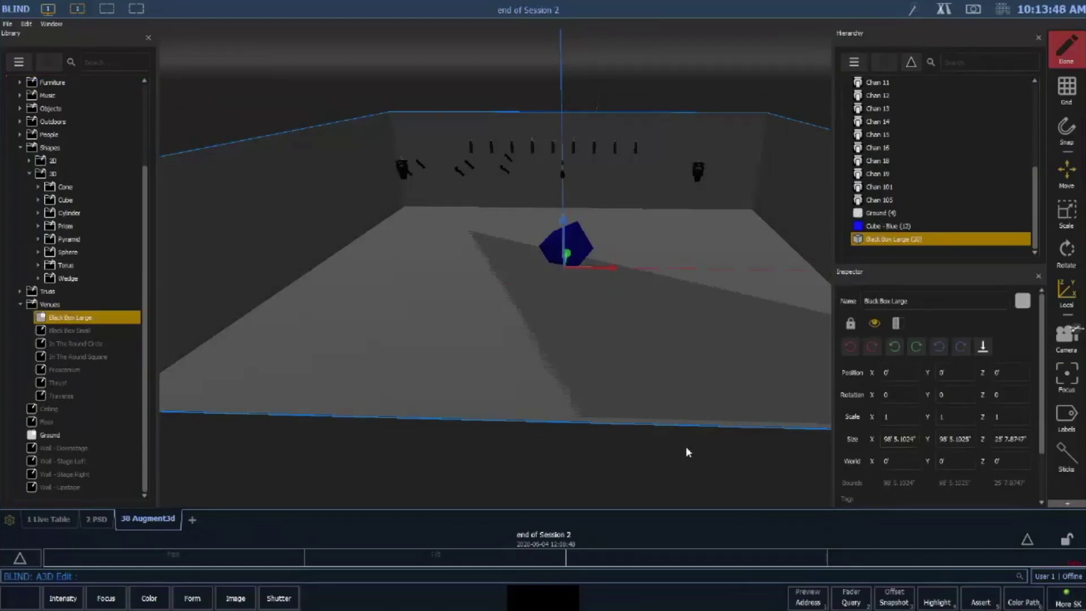
Set the Black Box Large size to 100' in X, 100' in Y and 20' in Z, then deselect it
{"action": "left_click", "coordinate": [883, 440]}
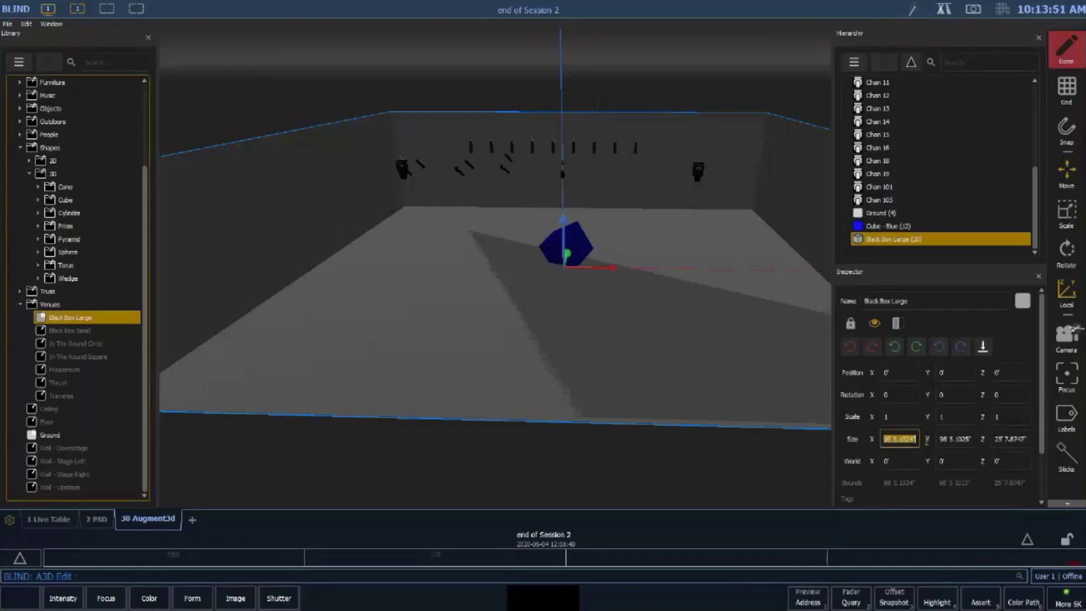
{"action": "type", "text": "100"}
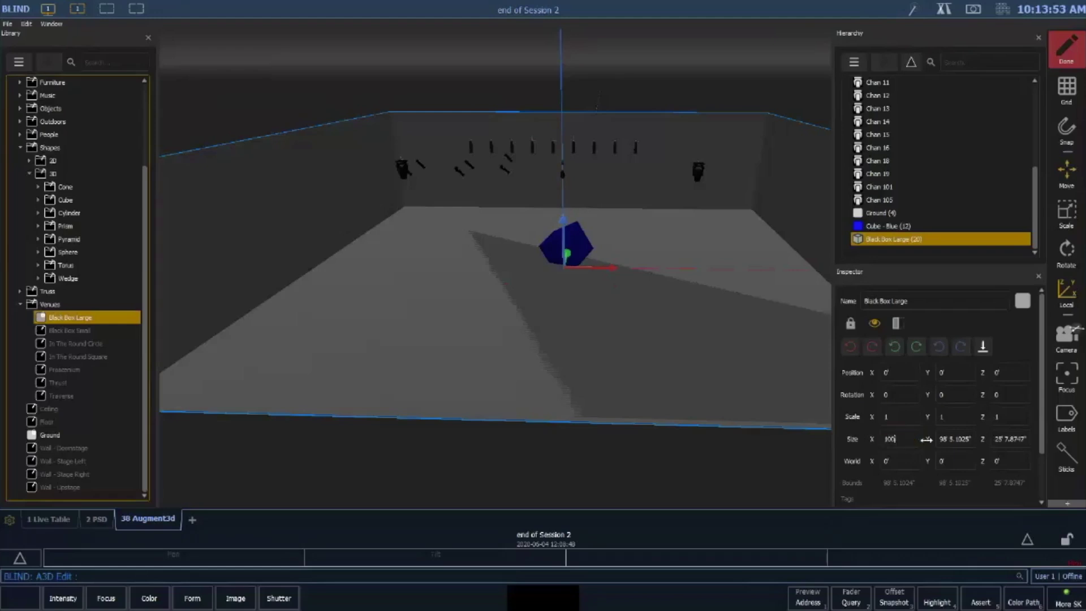
{"action": "key", "text": "Tab"}
{"action": "type", "text": "100"}
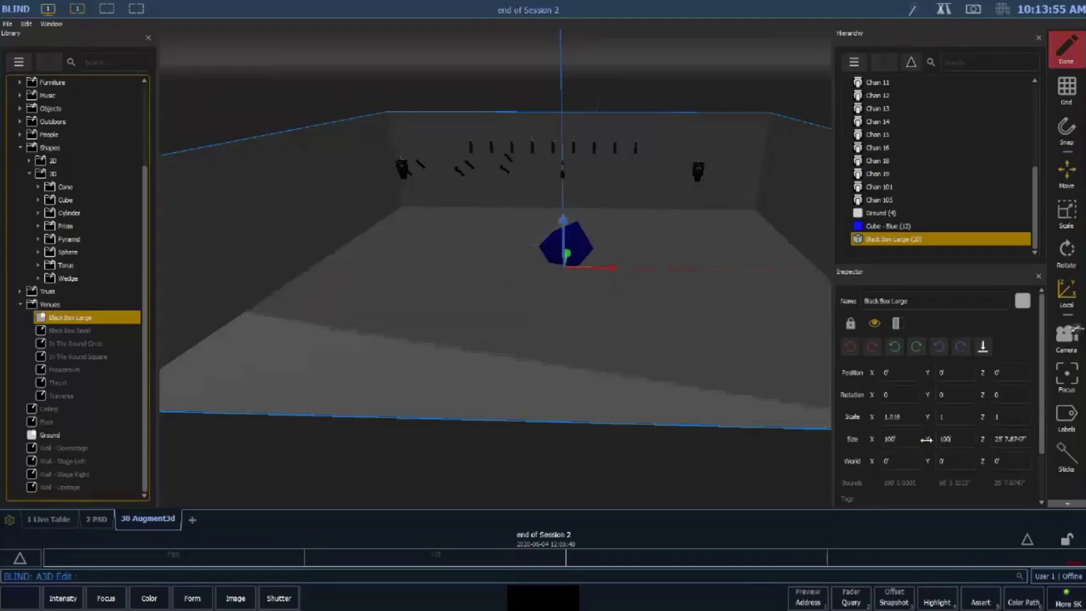
{"action": "key", "text": "Tab"}
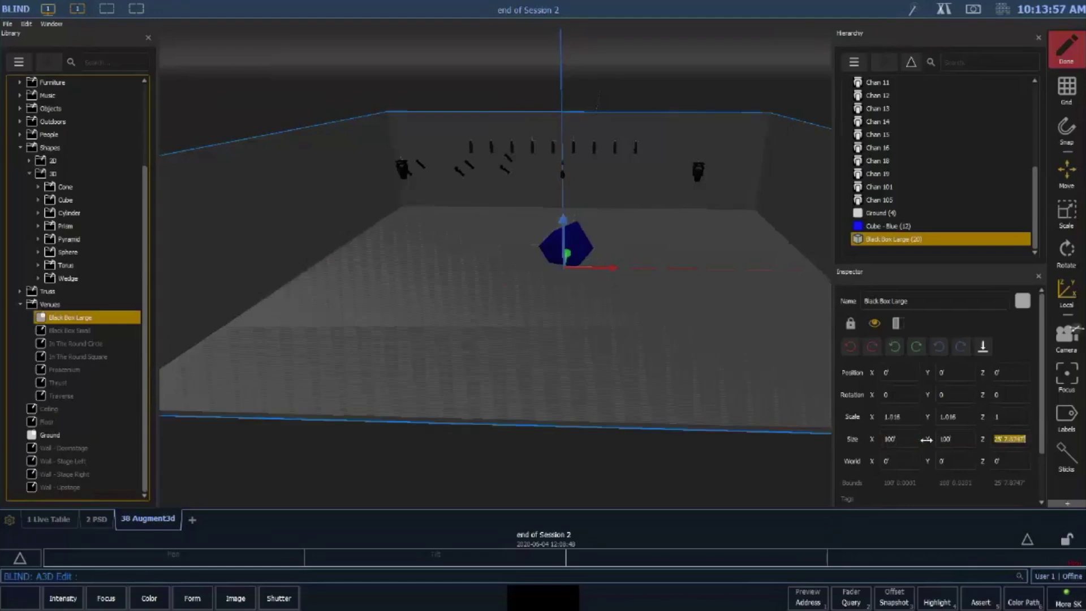
{"action": "type", "text": "20"}
{"action": "left_click", "coordinate": [967, 439]}
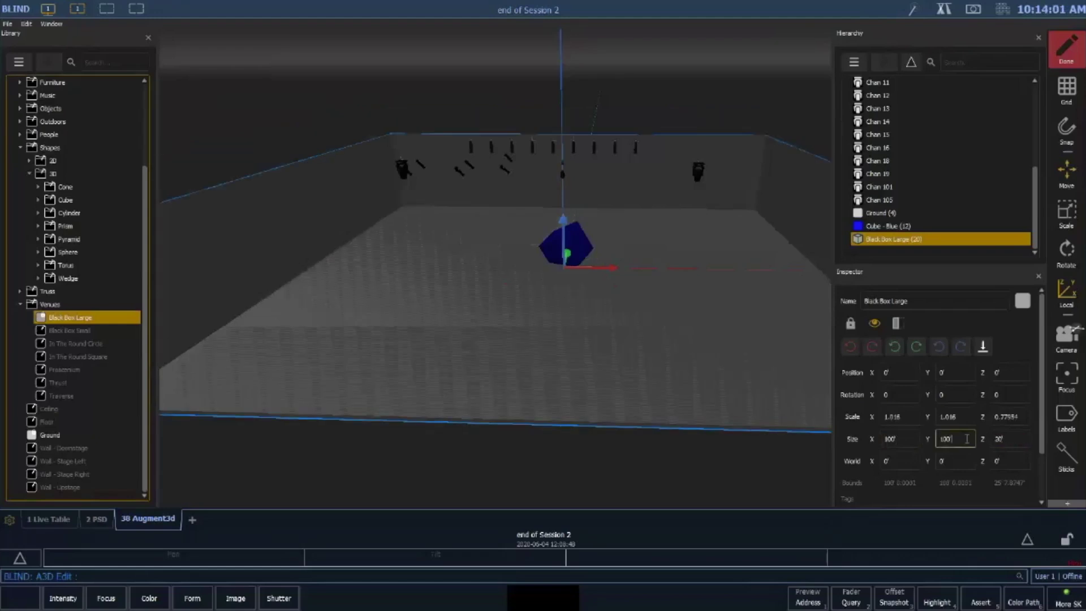
{"action": "left_click", "coordinate": [600, 420]}
Break the Black Box Large venue into separately editable parts in the hierarchy
{"action": "right_click_drag", "start_coordinate": [652, 356], "coordinate": [561, 354]}
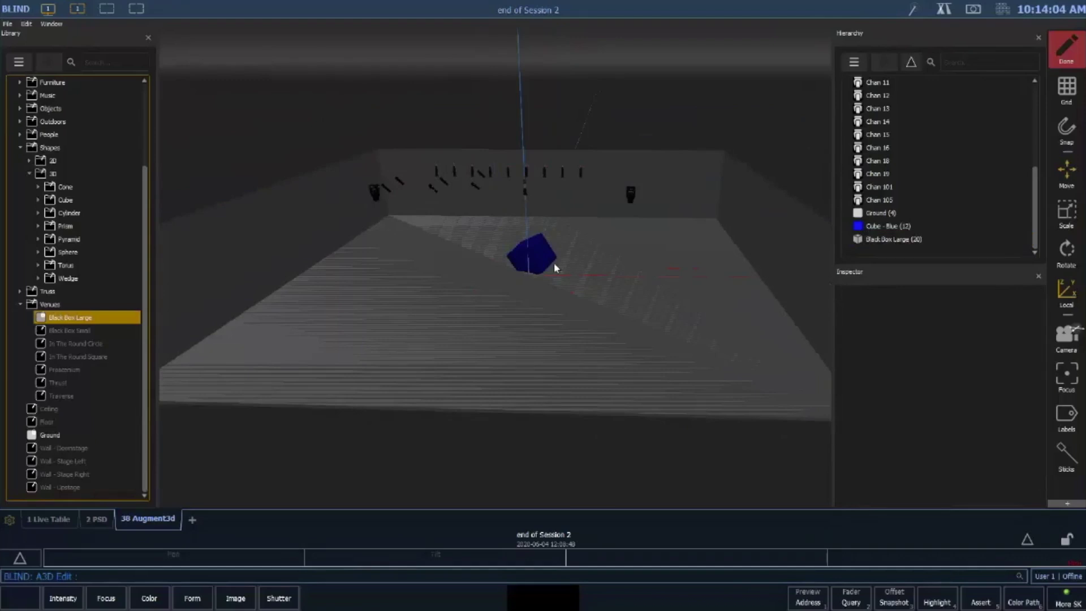
{"action": "mouse_move", "coordinate": [555, 263]}
{"action": "right_mouse_down"}
{"action": "mouse_move", "coordinate": [419, 265]}
{"action": "mouse_move", "coordinate": [570, 253]}
{"action": "mouse_move", "coordinate": [507, 253]}
{"action": "mouse_move", "coordinate": [563, 246]}
{"action": "mouse_move", "coordinate": [486, 249]}
{"action": "mouse_move", "coordinate": [542, 238]}
{"action": "mouse_move", "coordinate": [579, 272]}
{"action": "mouse_move", "coordinate": [538, 314]}
{"action": "right_mouse_up"}
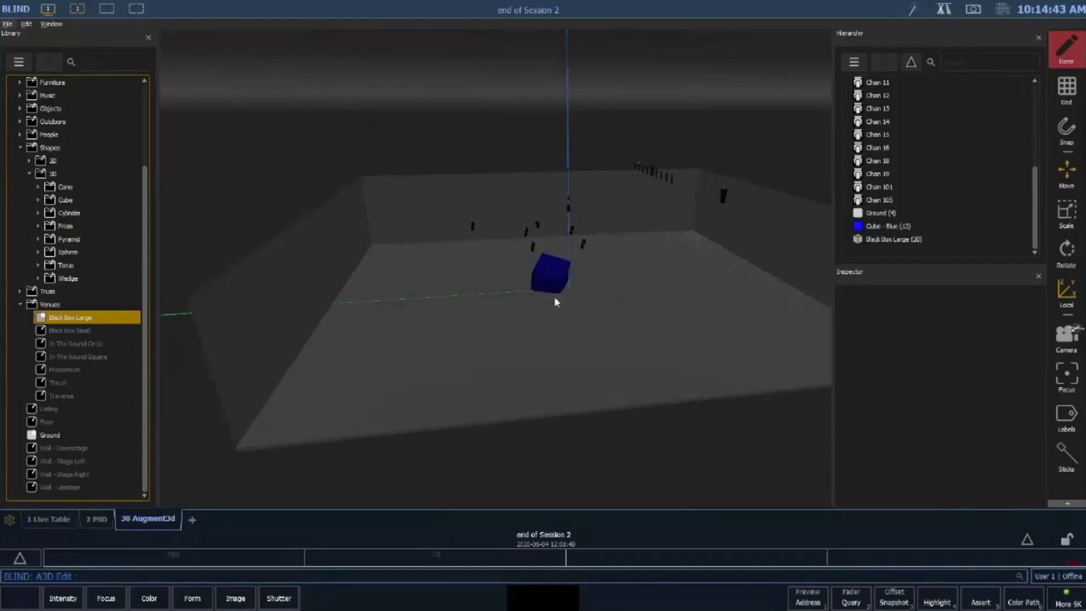
{"action": "middle_click_drag", "start_coordinate": [608, 325], "coordinate": [532, 286]}
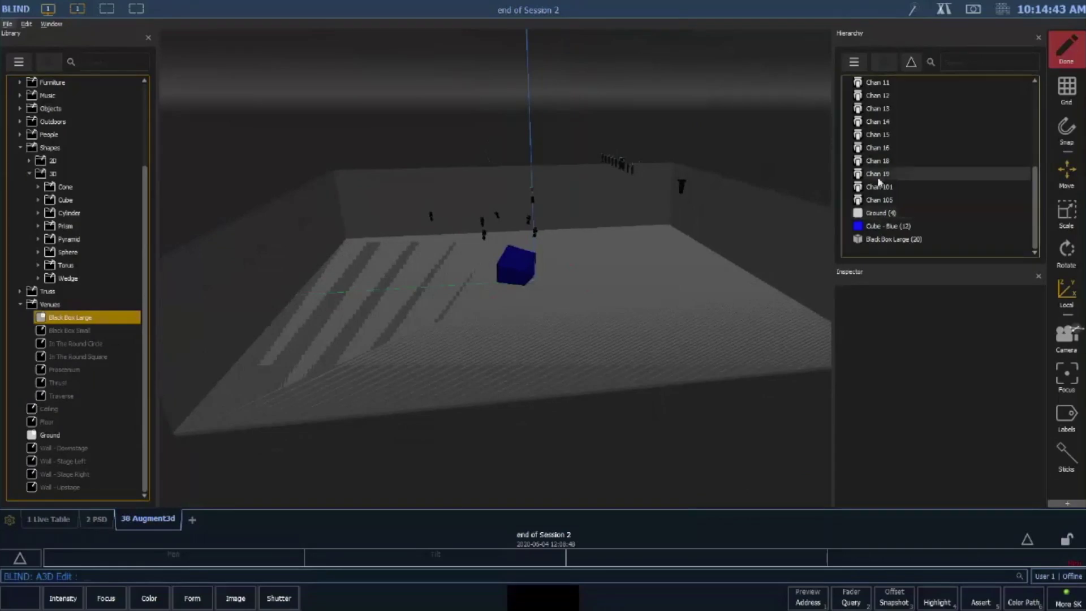
{"action": "left_click", "coordinate": [897, 226]}
{"action": "left_click", "coordinate": [893, 240]}
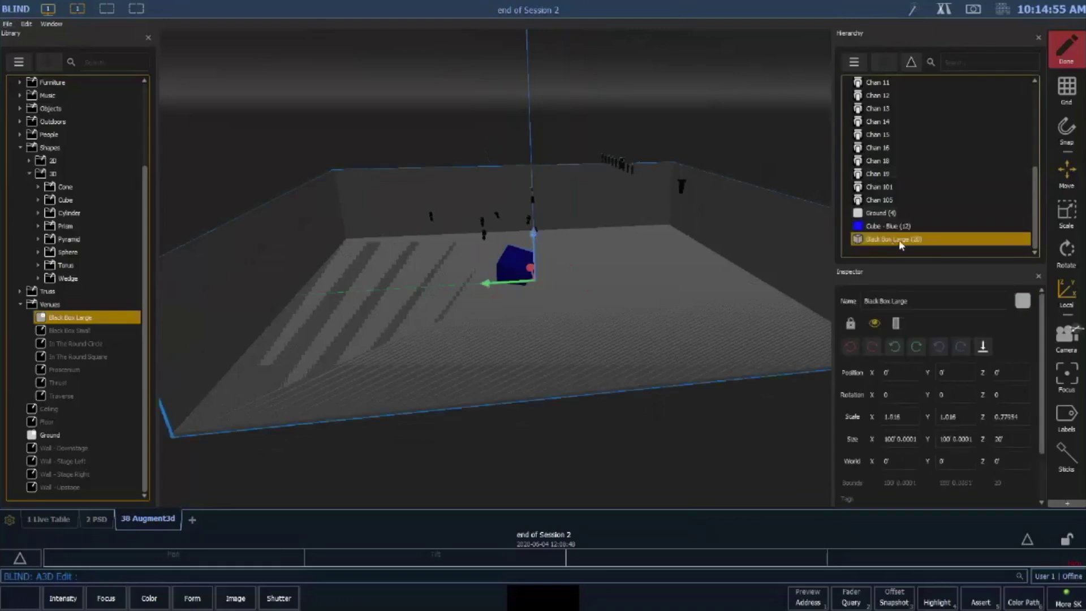
{"action": "right_click", "coordinate": [901, 244]}
{"action": "left_click", "coordinate": [942, 262]}
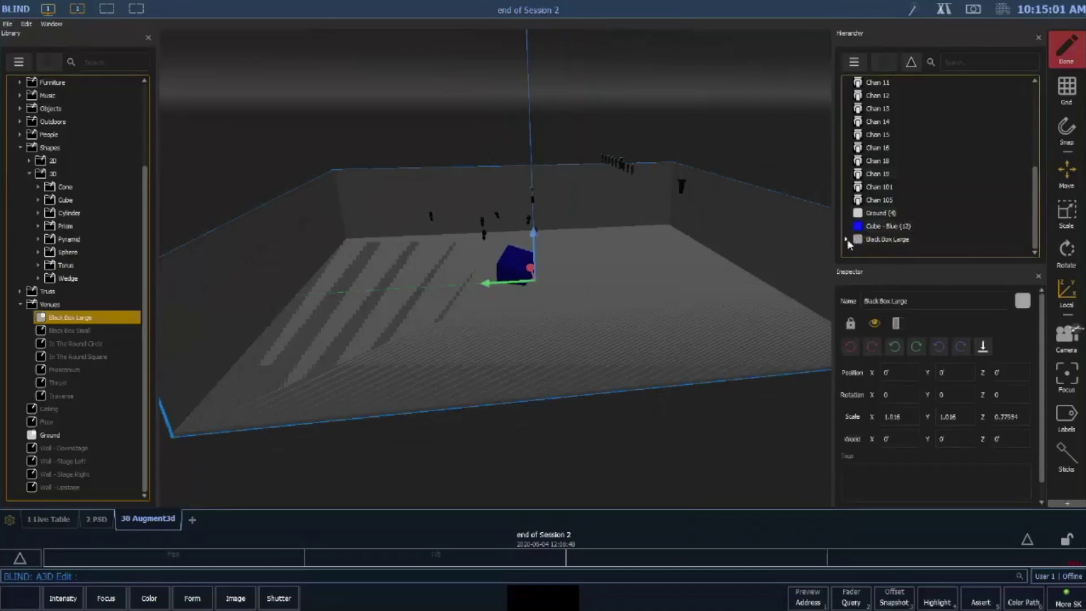
Expand Black Box Large and its Theatre group and inspect the Stage_Right, Stage_Left, Upstage, Downstage and Floor parts one by one
{"action": "left_click", "coordinate": [847, 239]}
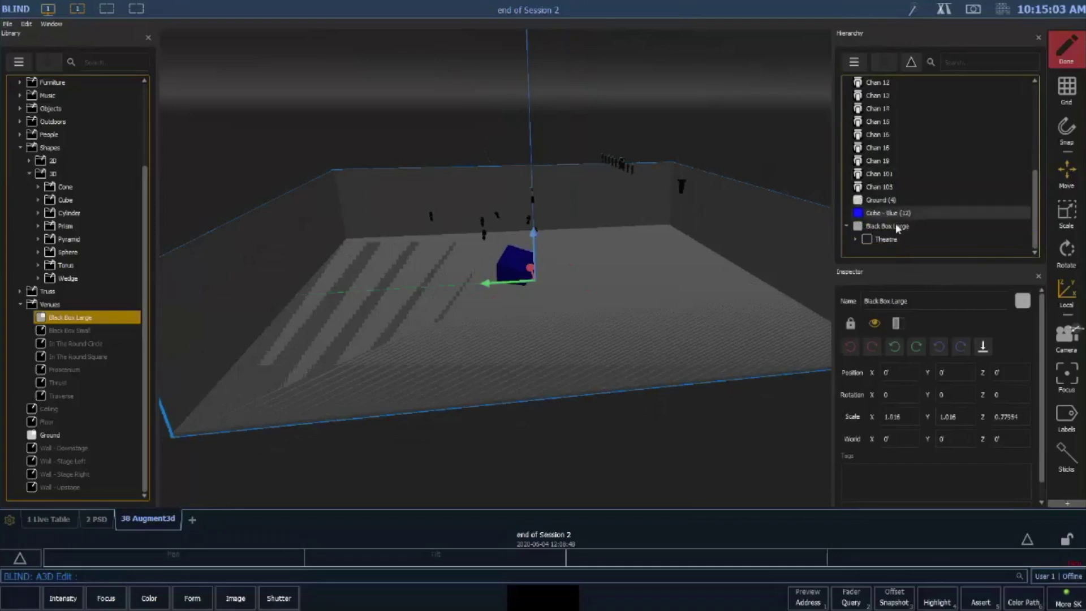
{"action": "left_click", "coordinate": [856, 240]}
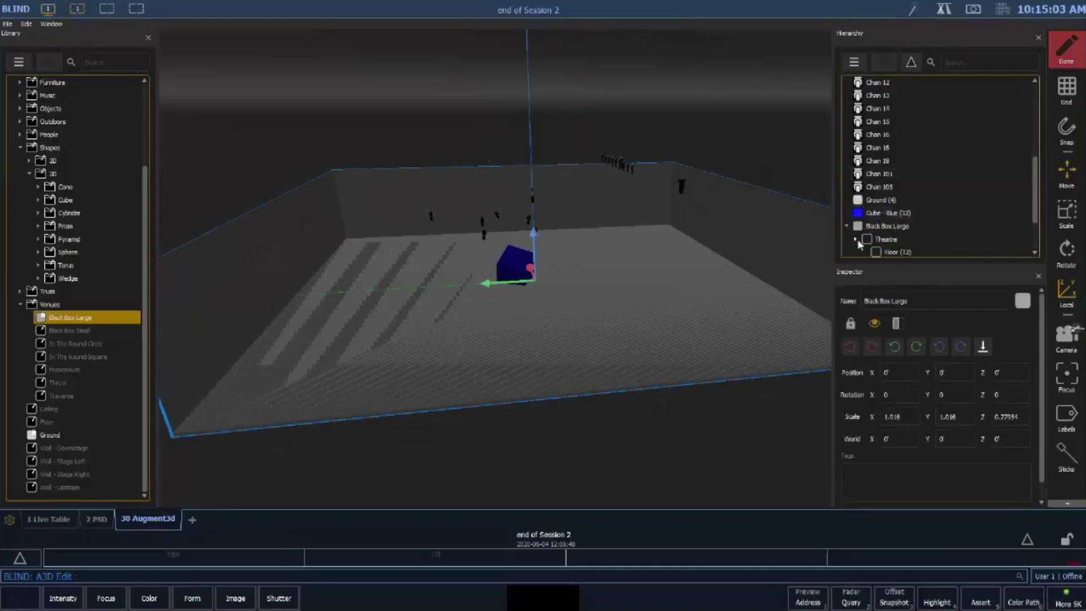
{"action": "scroll", "coordinate": [900, 187], "scroll_direction": "down", "scroll_amount": 3}
{"action": "left_click", "coordinate": [904, 238]}
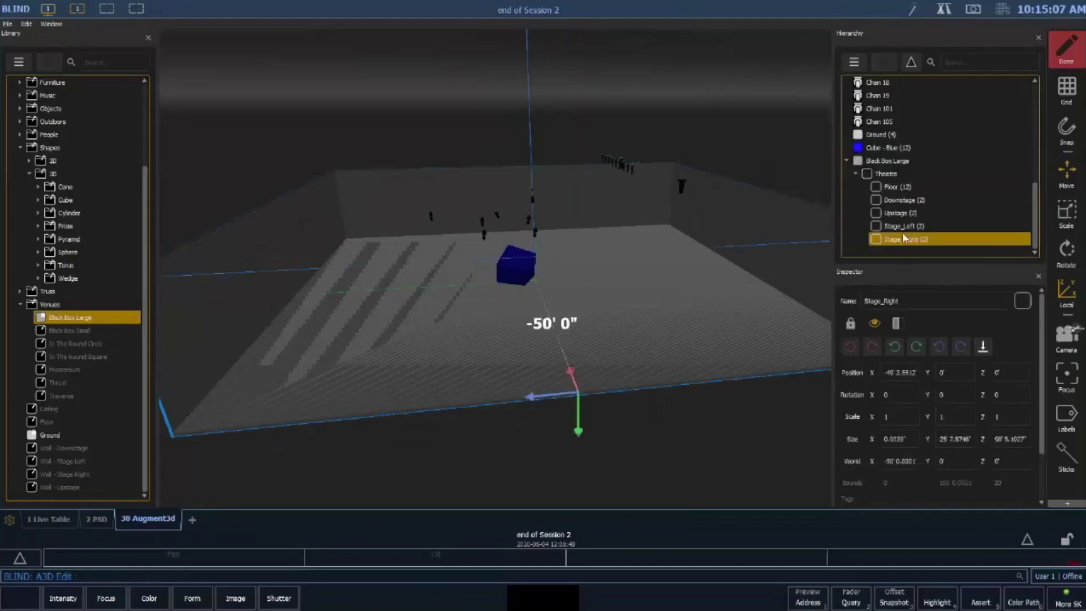
{"action": "left_click", "coordinate": [906, 226]}
{"action": "left_click", "coordinate": [910, 214]}
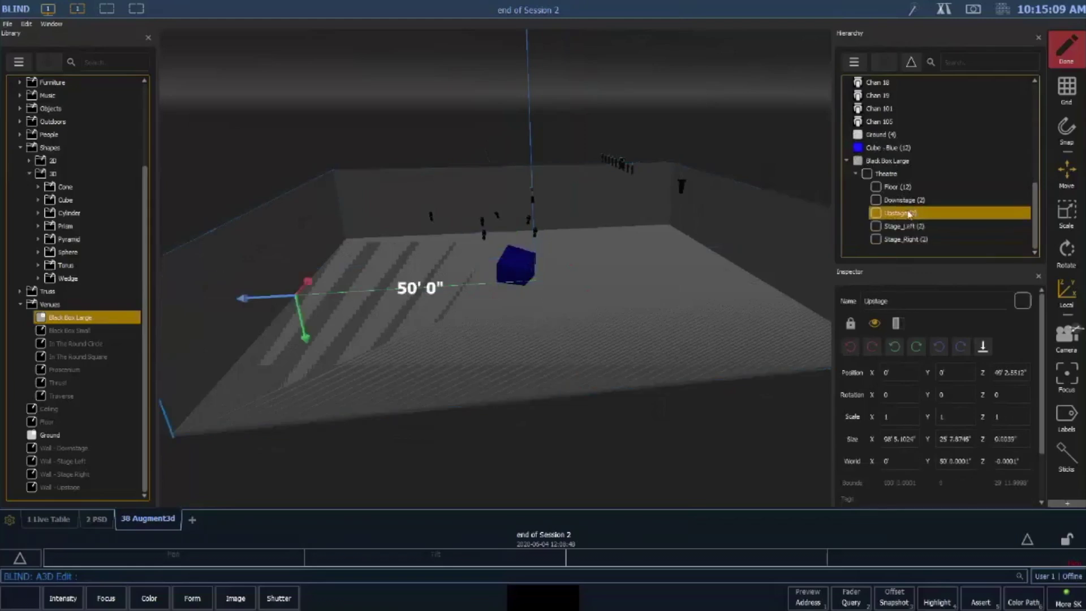
{"action": "left_click", "coordinate": [912, 200]}
{"action": "left_click", "coordinate": [912, 187]}
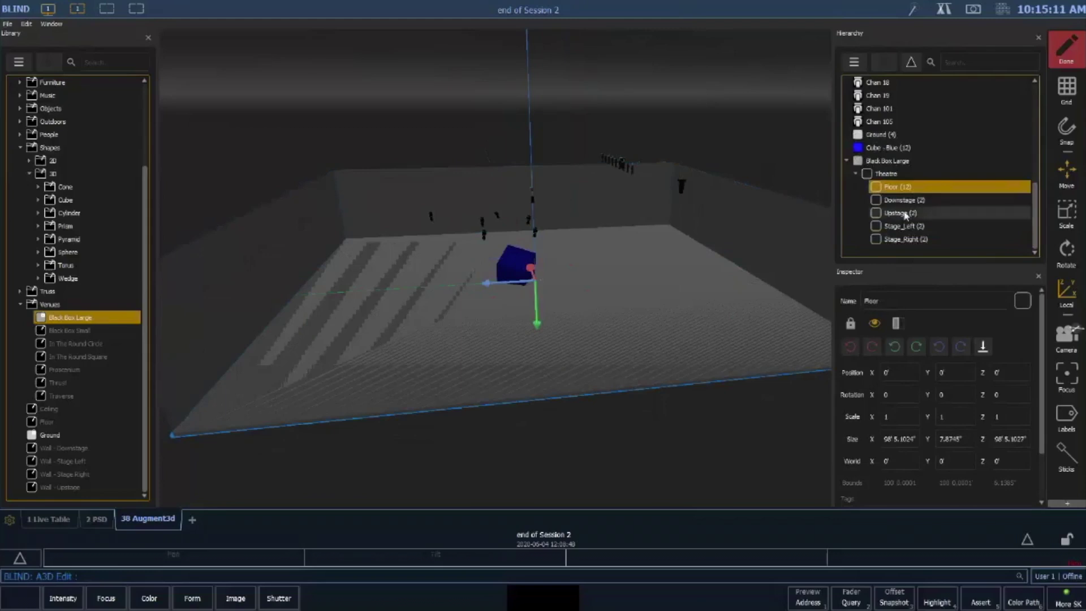
{"action": "left_click", "coordinate": [912, 198]}
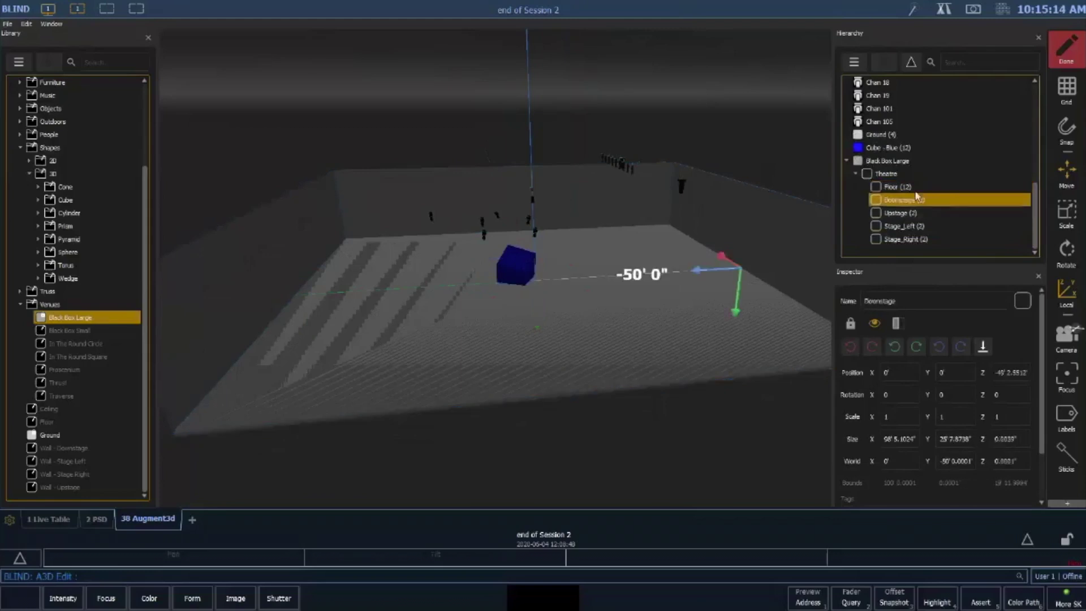
Delete the Floor part from the Black Box Large venue
{"action": "right_click", "coordinate": [917, 193]}
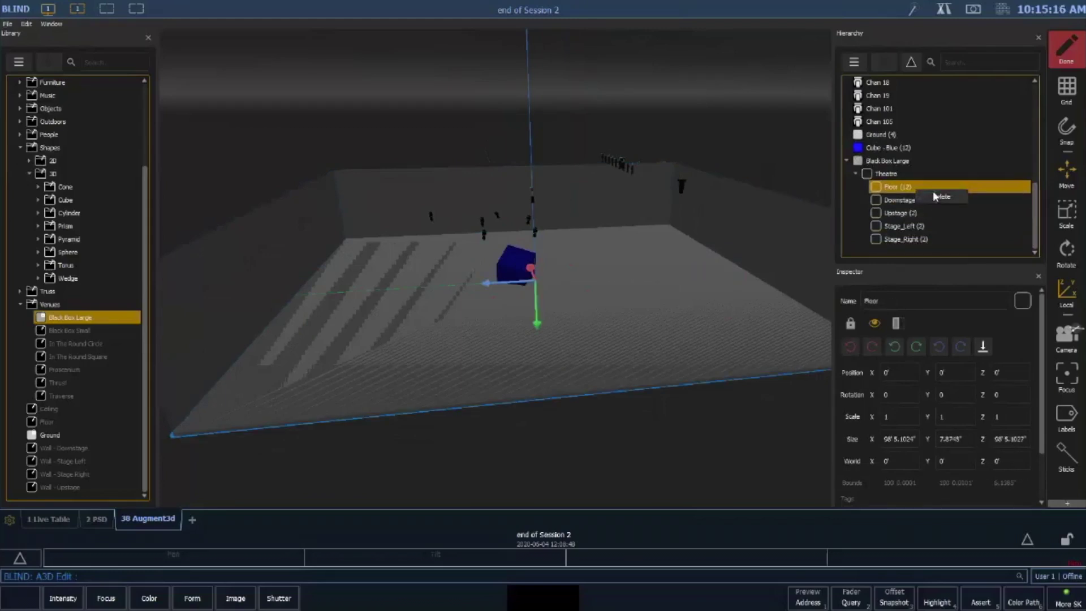
{"action": "left_click", "coordinate": [934, 195]}
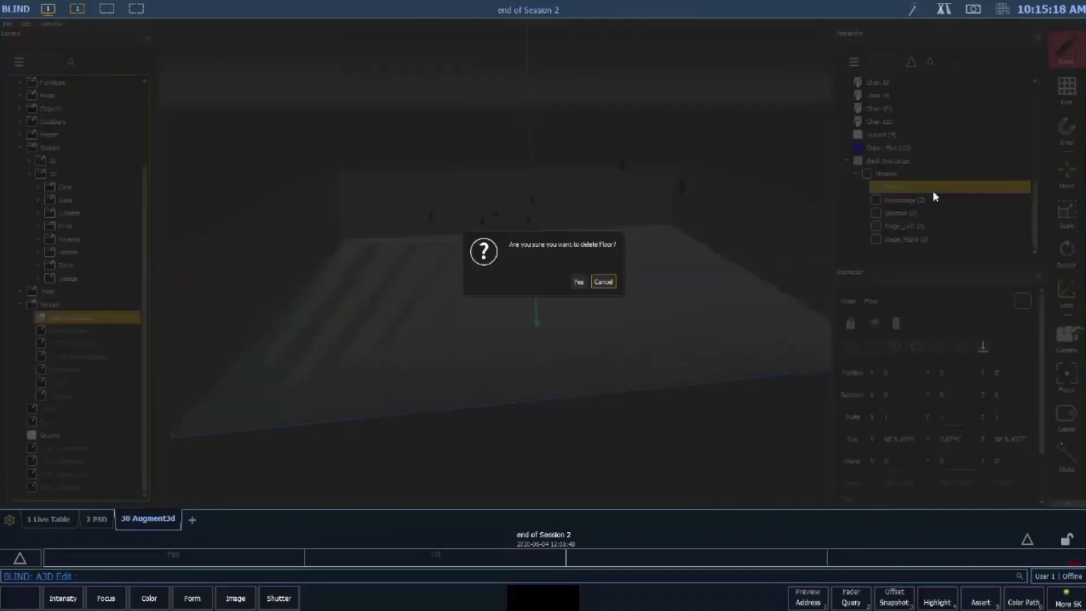
{"action": "left_click", "coordinate": [582, 283]}
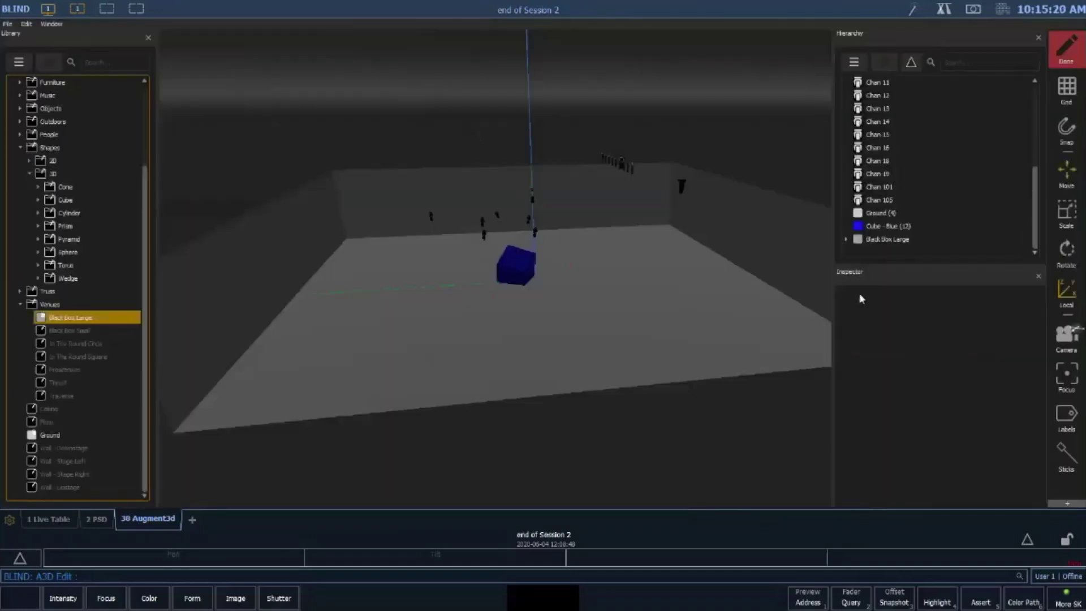
Expand Black Box Large and its Theatre group again to review the remaining parts
{"action": "left_click", "coordinate": [858, 240]}
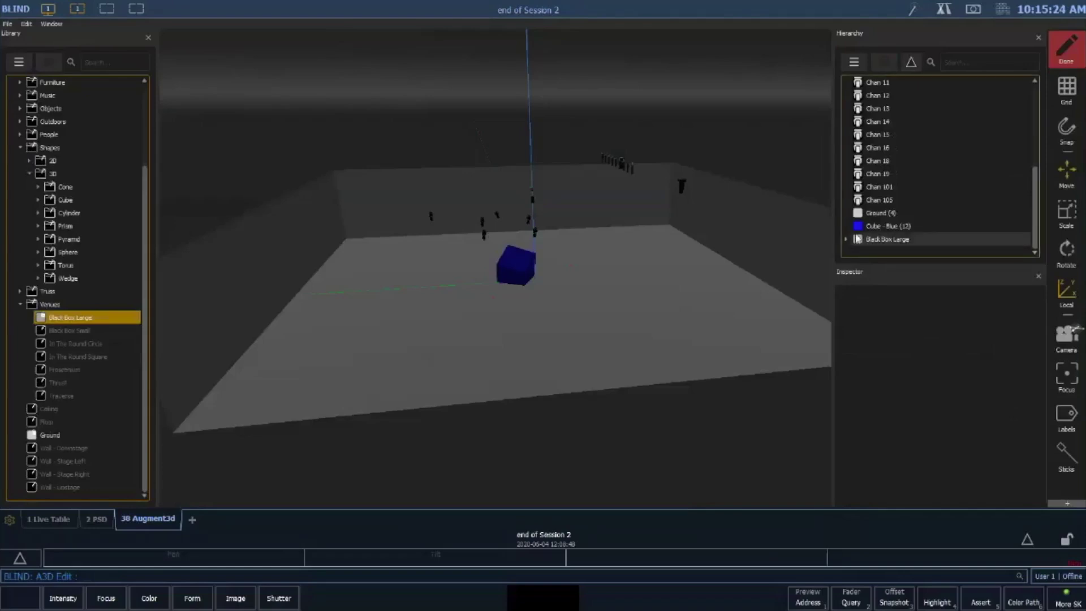
{"action": "left_click", "coordinate": [846, 239]}
{"action": "scroll", "coordinate": [870, 236], "scroll_direction": "down", "scroll_amount": 1}
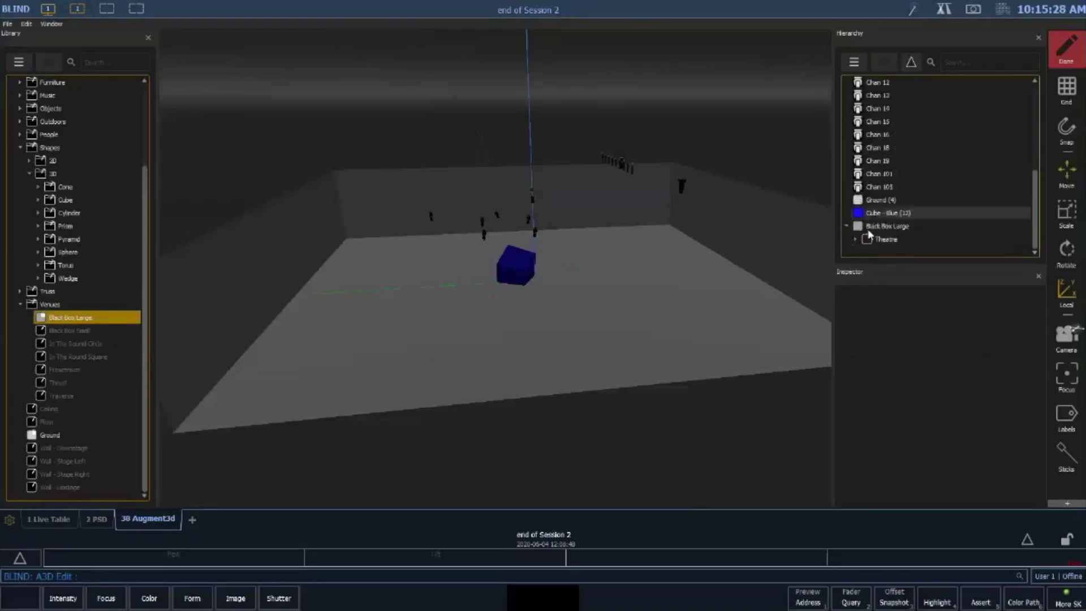
{"action": "double_click", "coordinate": [870, 235]}
{"action": "scroll", "coordinate": [882, 226], "scroll_direction": "down", "scroll_amount": 2}
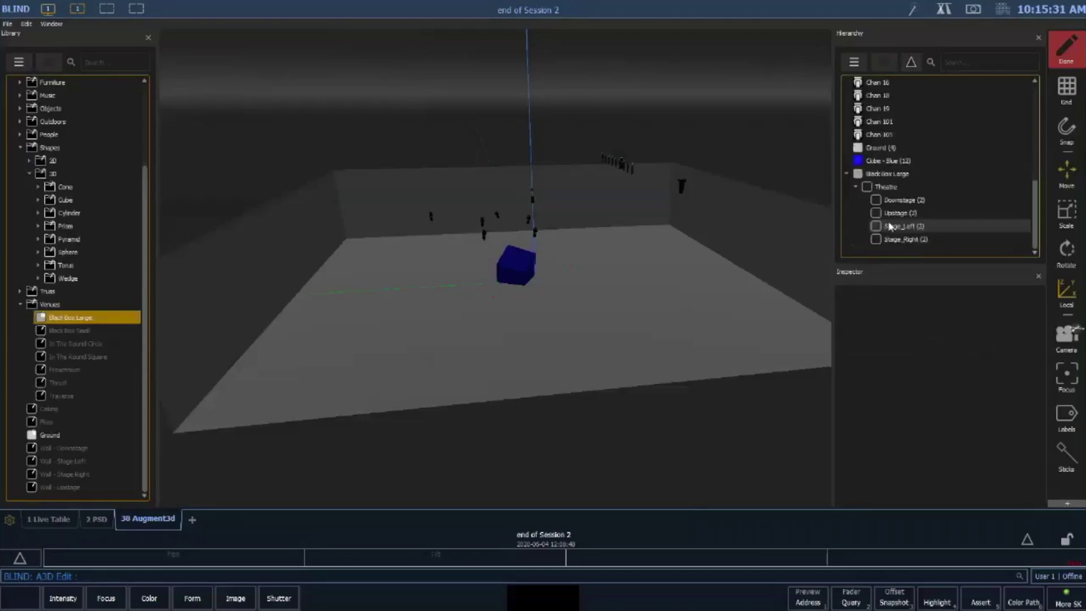
Select the Stage_Left part of the venue, and collapse Black Box Large back into a single object in the hierarchy
{"action": "left_click", "coordinate": [889, 227]}
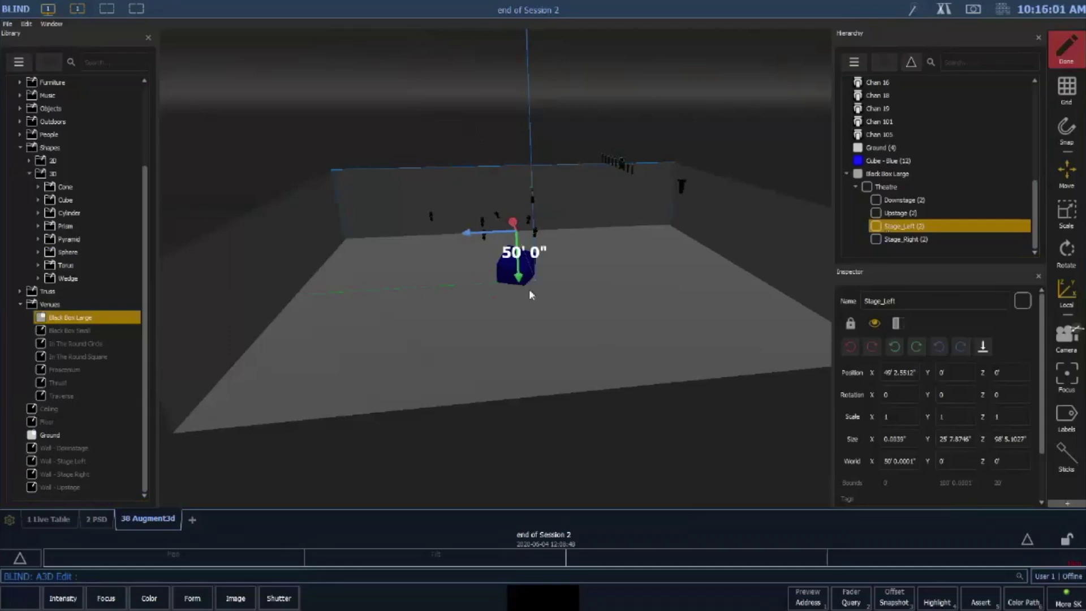
{"action": "middle_click_drag", "start_coordinate": [529, 290], "coordinate": [891, 254]}
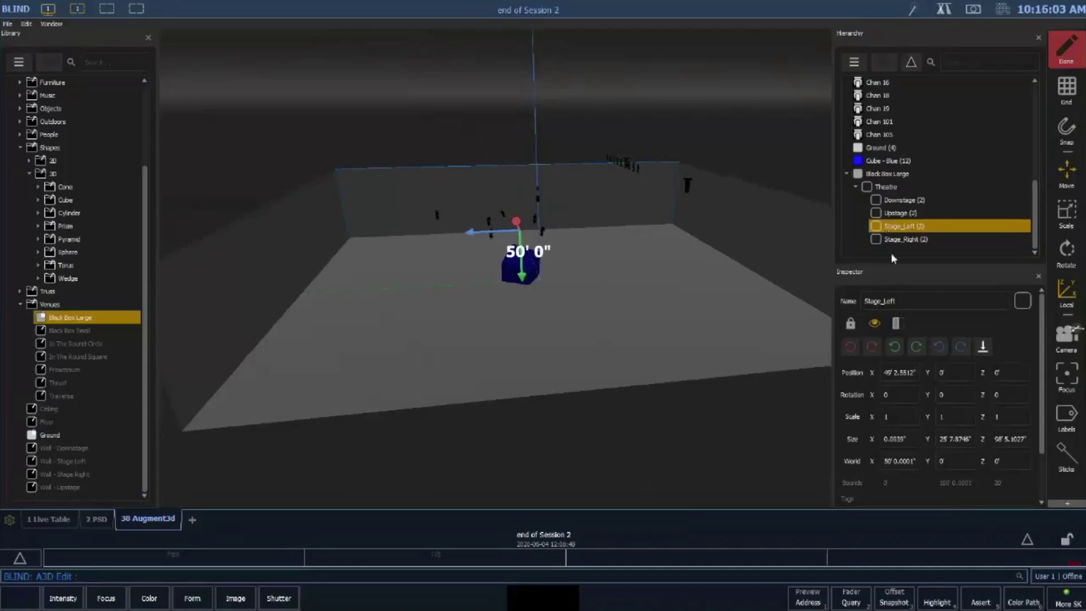
{"action": "right_click", "coordinate": [902, 176]}
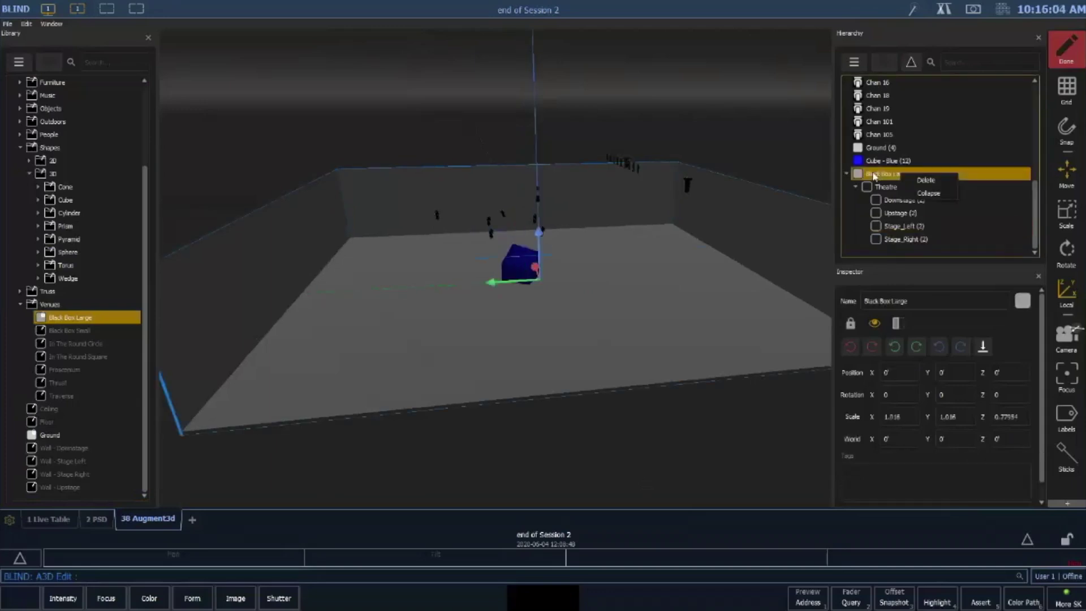
{"action": "left_click", "coordinate": [928, 194]}
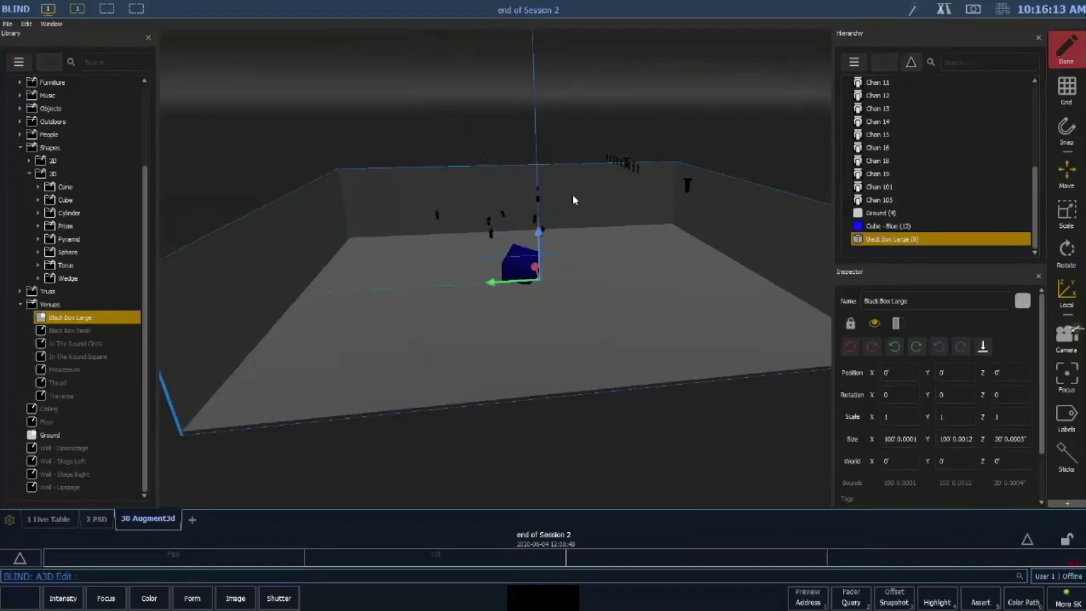
{"action": "left_click", "coordinate": [421, 74]}
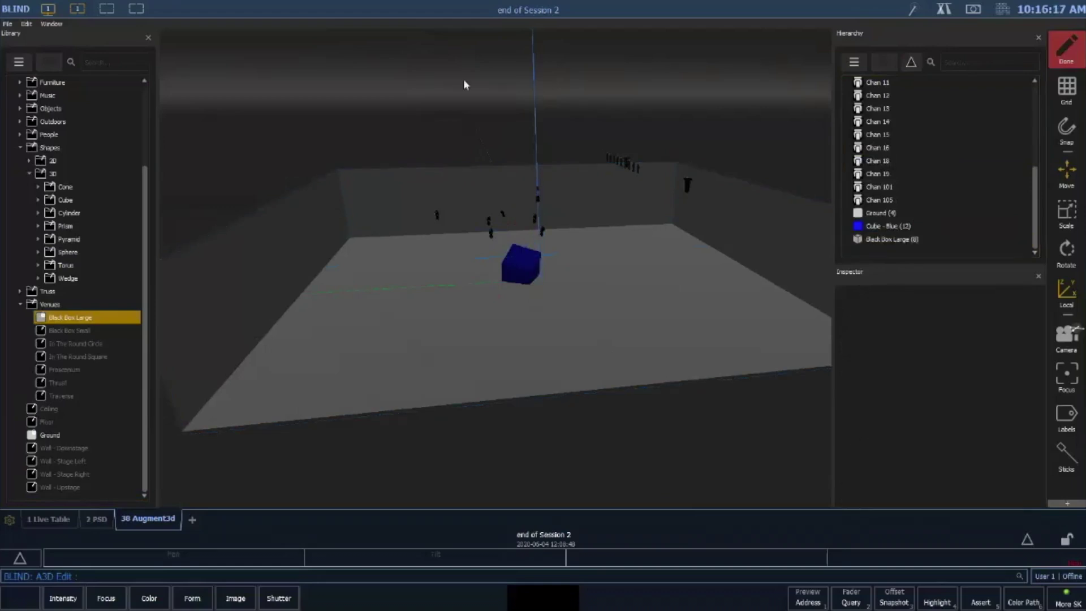
Delete the blue cube from the scene
{"action": "left_click", "coordinate": [518, 271]}
{"action": "right_click", "coordinate": [900, 228]}
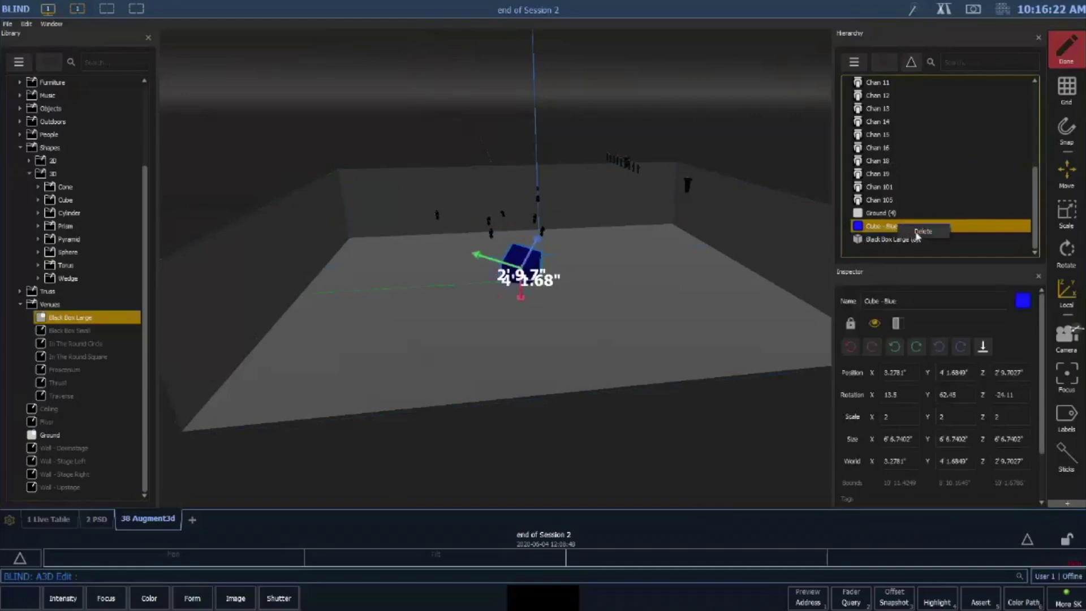
{"action": "left_click", "coordinate": [917, 234]}
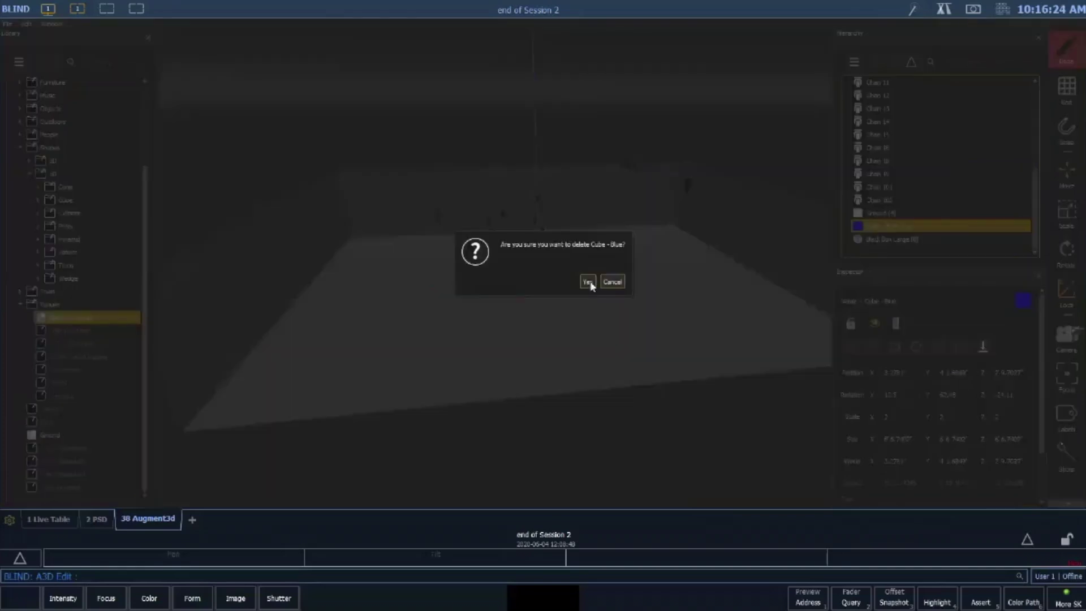
{"action": "left_click", "coordinate": [589, 283]}
Delete the Black Box Large venue from the scene
{"action": "left_click", "coordinate": [902, 241]}
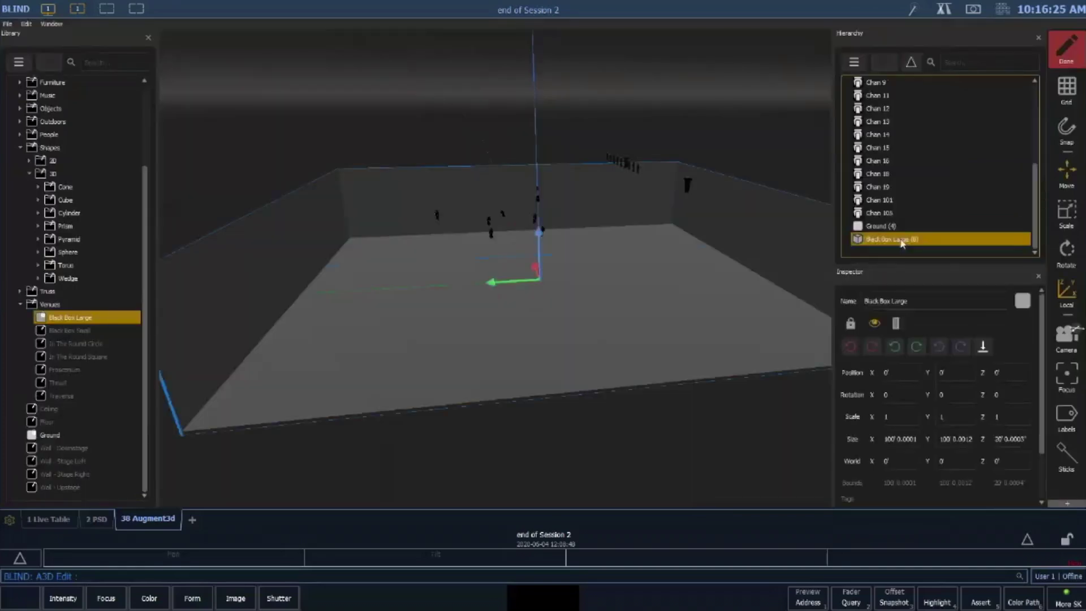
{"action": "right_click", "coordinate": [902, 242]}
{"action": "left_click", "coordinate": [914, 247]}
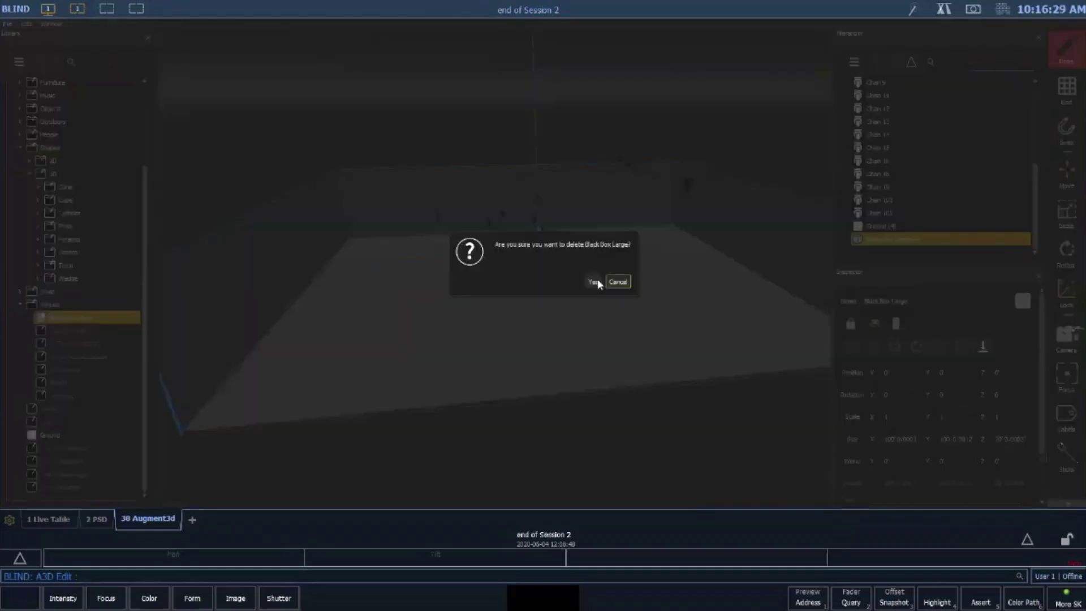
{"action": "left_click", "coordinate": [601, 282]}
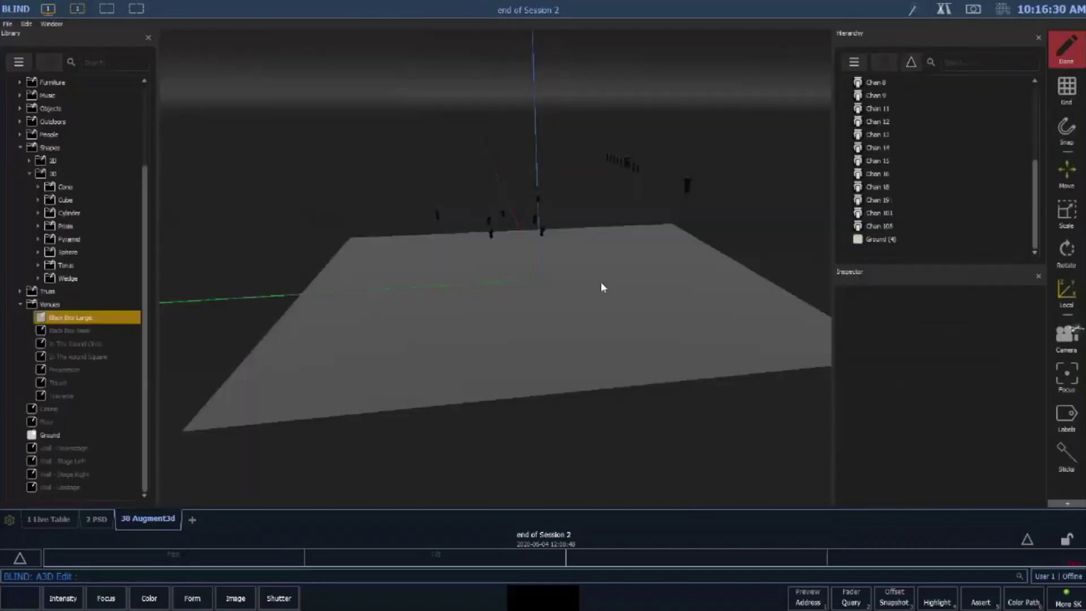
Place a Truss Square from the stock Truss library at the origin of the ground plane
{"action": "left_click_drag", "start_coordinate": [638, 334], "coordinate": [565, 349]}
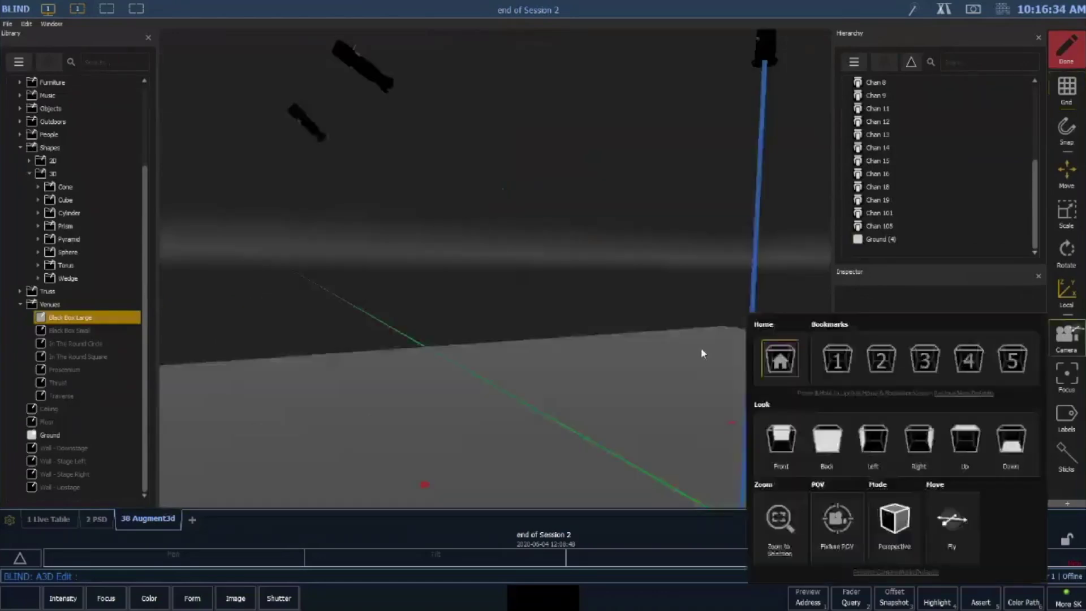
{"action": "right_click_drag", "start_coordinate": [702, 347], "coordinate": [494, 397]}
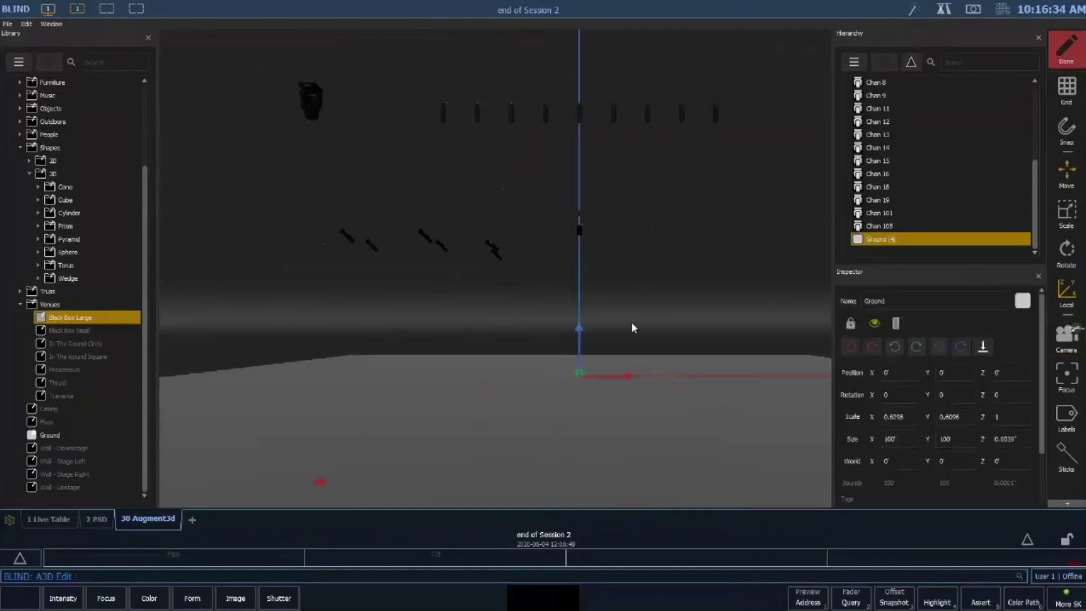
{"action": "right_click_drag", "start_coordinate": [632, 321], "coordinate": [635, 392]}
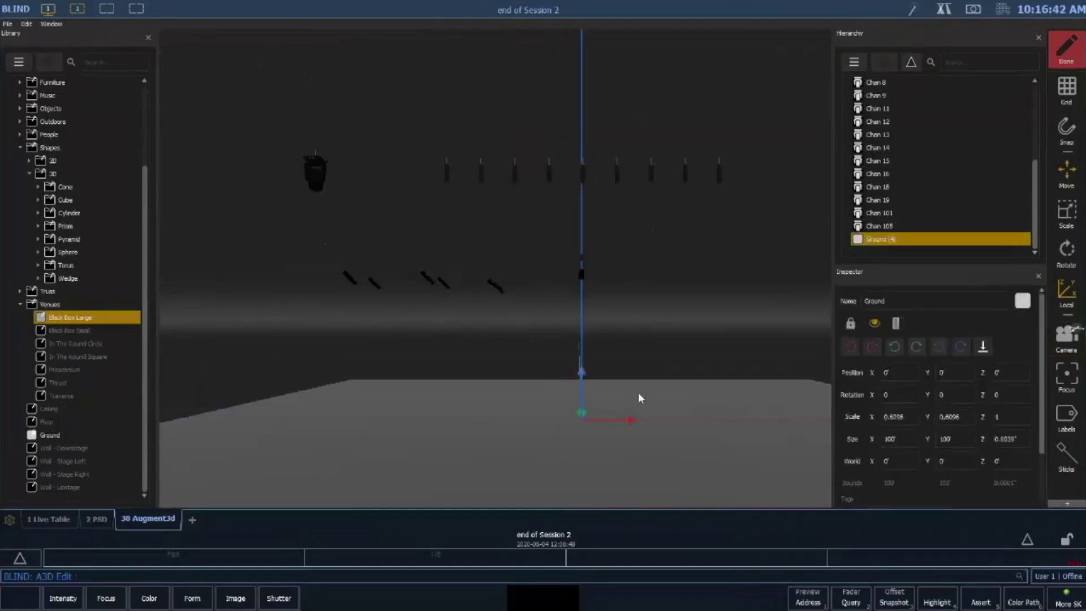
{"action": "right_click_drag", "start_coordinate": [621, 260], "coordinate": [525, 361]}
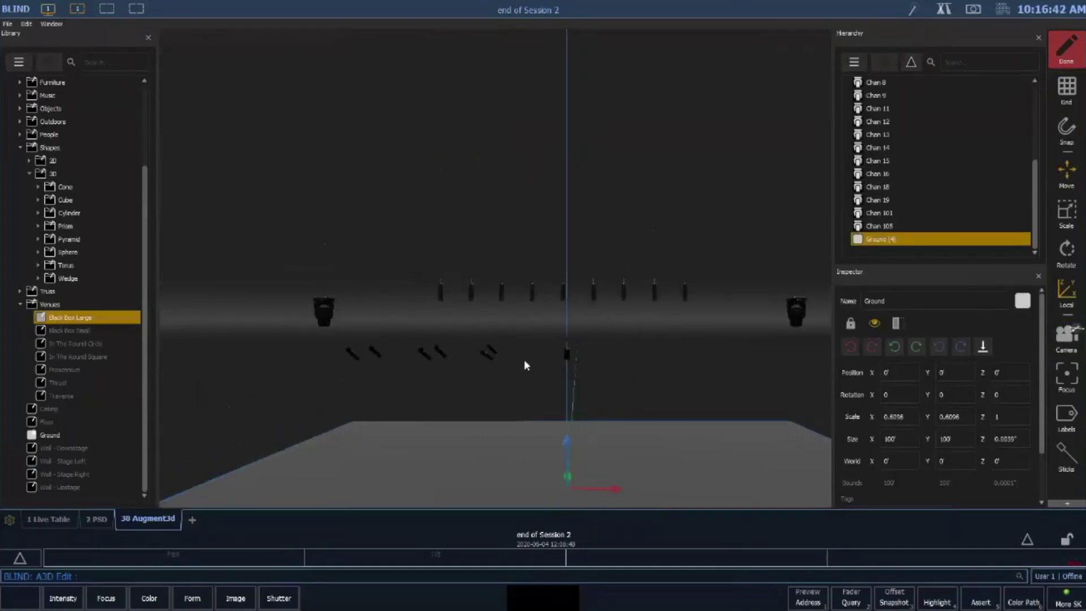
{"action": "left_click", "coordinate": [20, 306]}
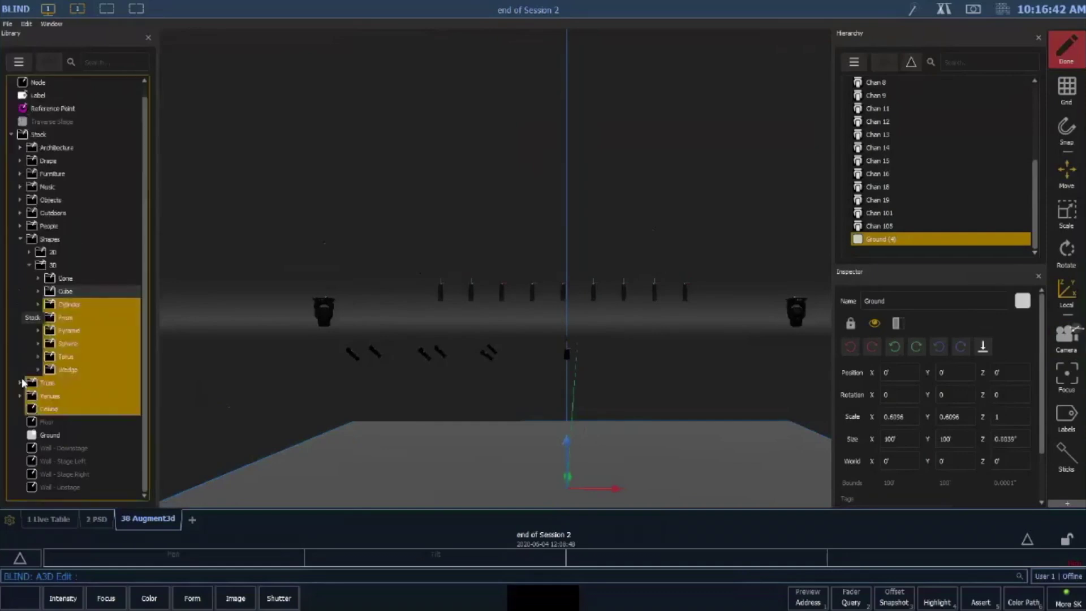
{"action": "left_click", "coordinate": [20, 383]}
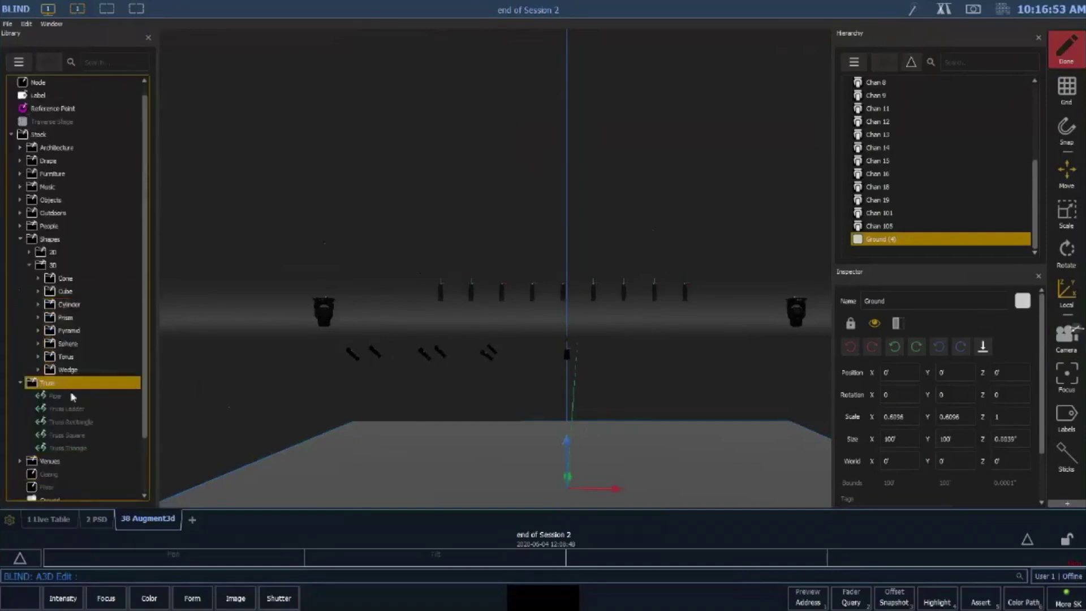
{"action": "left_click", "coordinate": [103, 440]}
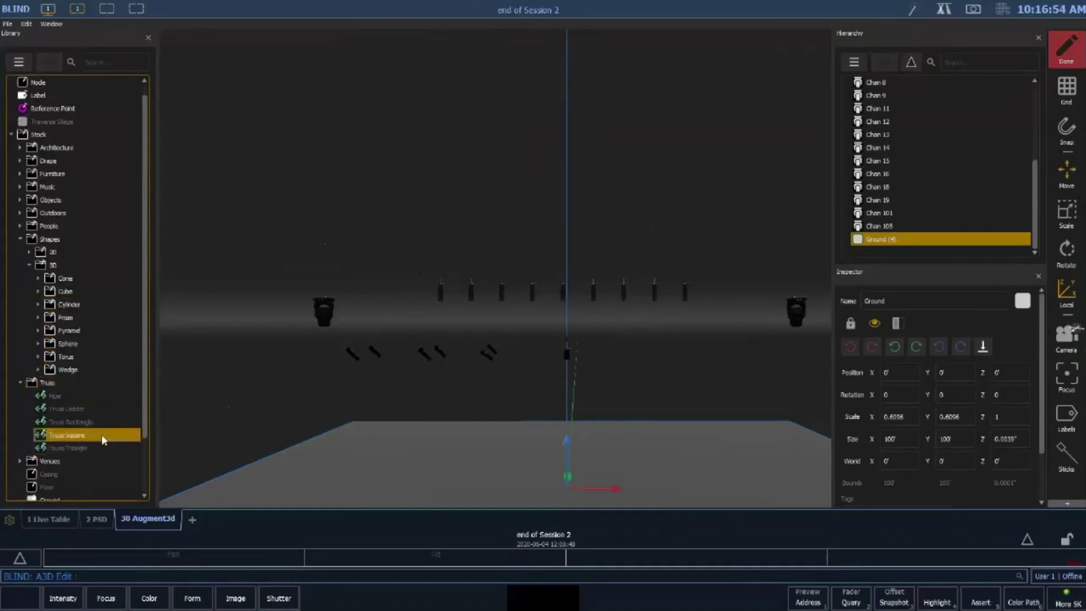
{"action": "left_click_drag", "start_coordinate": [94, 440], "coordinate": [573, 479]}
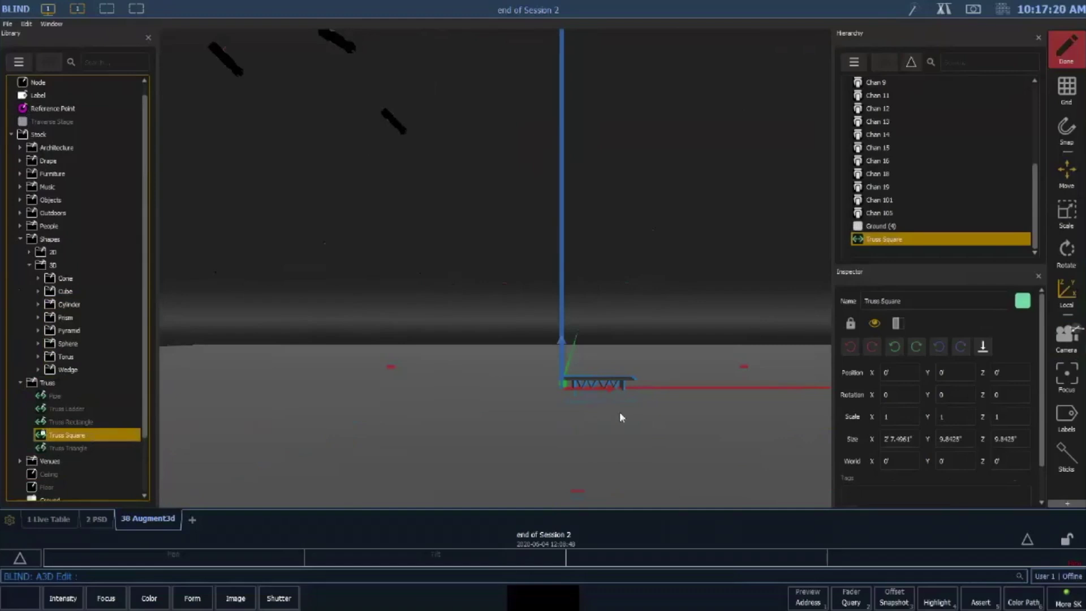
Set the Truss Square's size to X 40', Y 1' and Z 1'
{"action": "left_click_drag", "start_coordinate": [621, 417], "coordinate": [535, 425]}
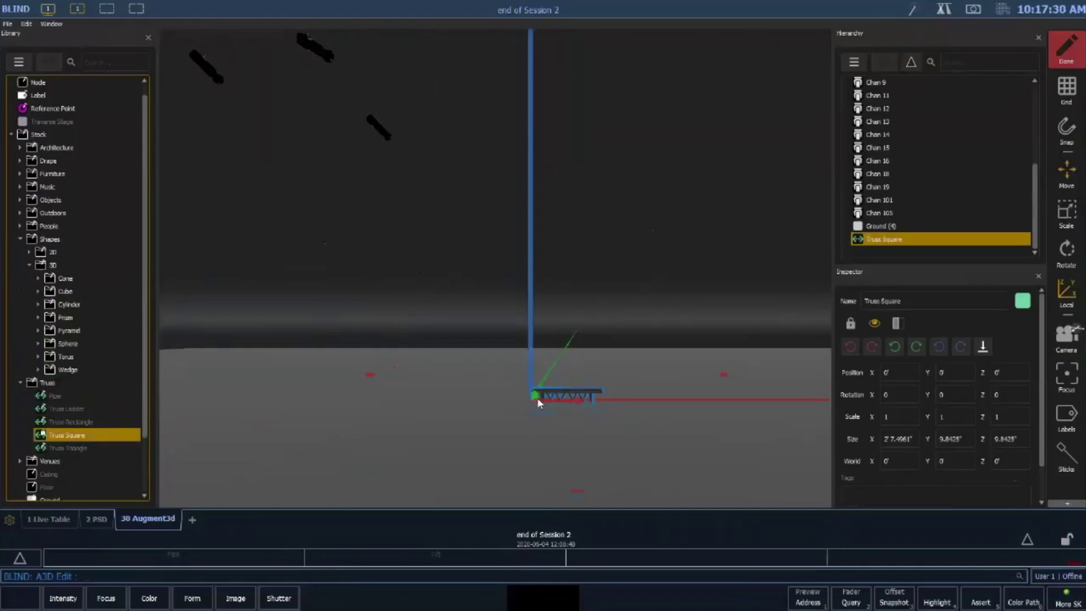
{"action": "right_click_drag", "start_coordinate": [603, 403], "coordinate": [625, 395]}
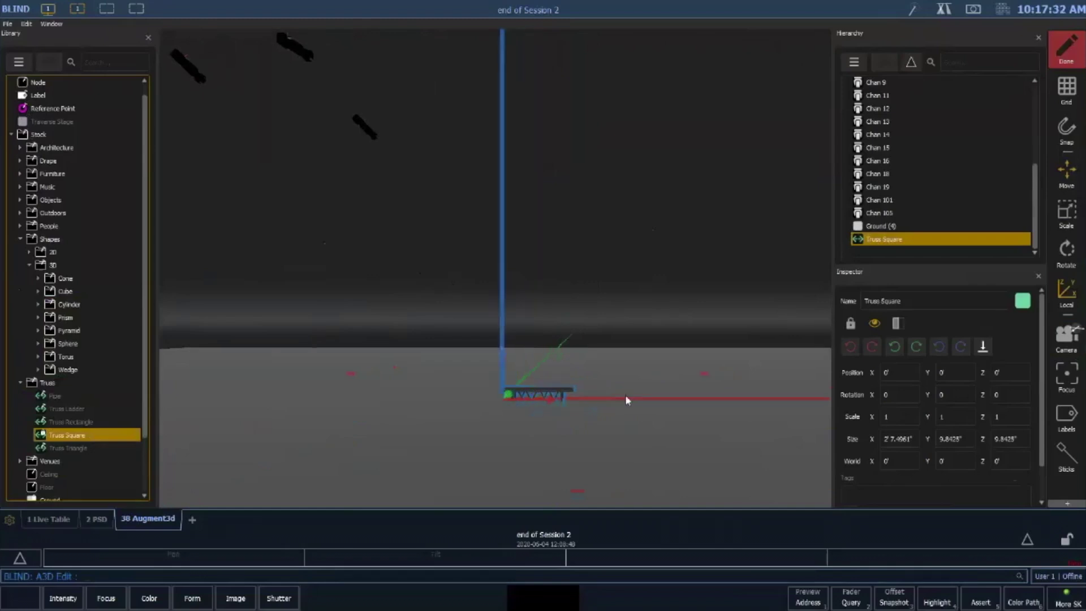
{"action": "middle_click_drag", "start_coordinate": [625, 395], "coordinate": [645, 426]}
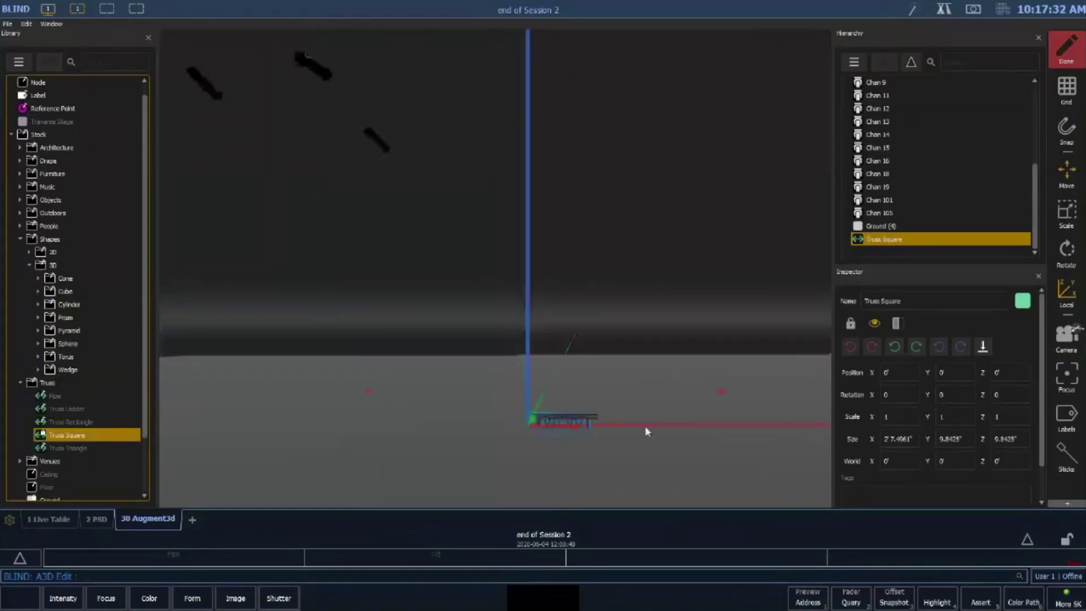
{"action": "mouse_move", "coordinate": [645, 428]}
{"action": "right_mouse_down"}
{"action": "mouse_move", "coordinate": [663, 428]}
{"action": "mouse_move", "coordinate": [603, 420]}
{"action": "mouse_move", "coordinate": [653, 412]}
{"action": "right_mouse_up"}
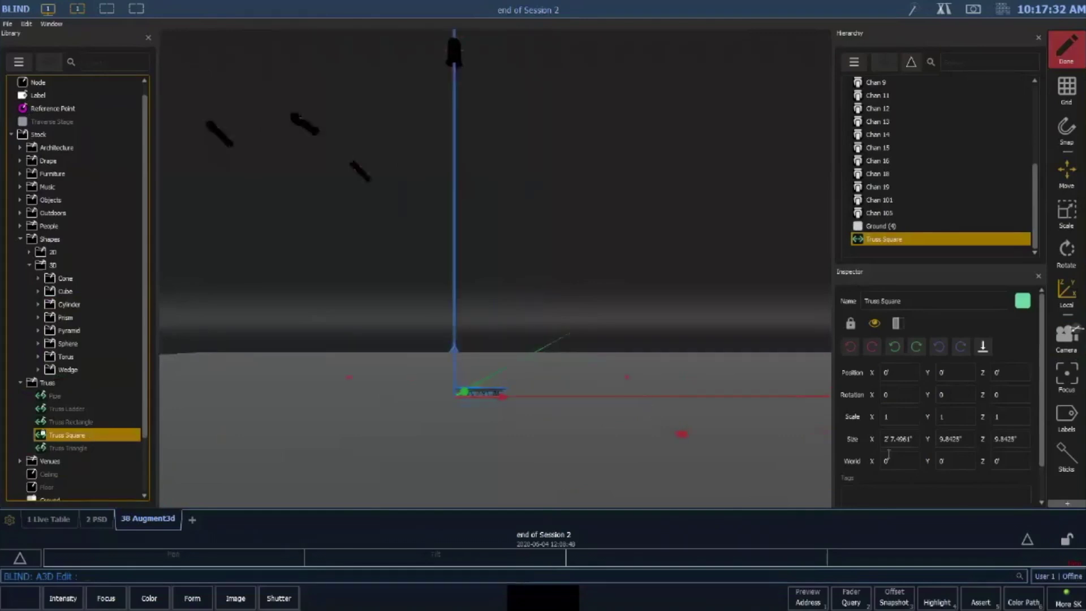
{"action": "left_click", "coordinate": [907, 444]}
{"action": "left_click_drag", "start_coordinate": [916, 440], "coordinate": [840, 445]}
{"action": "type", "text": "40"}
{"action": "key", "text": "Tab"}
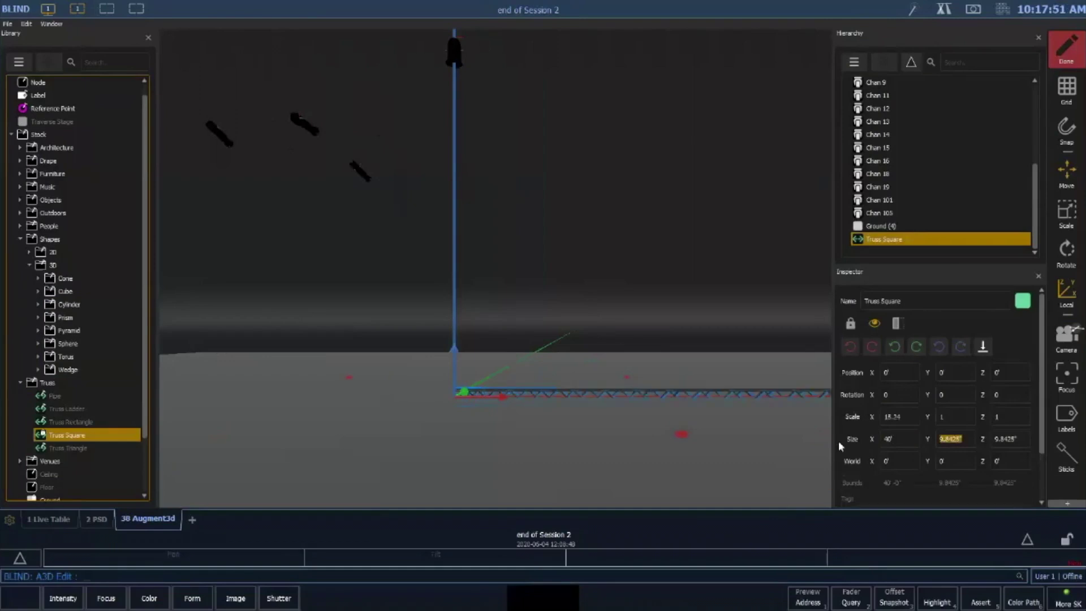
{"action": "type", "text": "1"}
{"action": "key", "text": "Tab"}
{"action": "type", "text": "1"}
{"action": "key", "text": "Tab"}
Set the Truss Square's position to X -20', Y -18' and Z 26'
{"action": "middle_click_drag", "start_coordinate": [630, 451], "coordinate": [579, 422]}
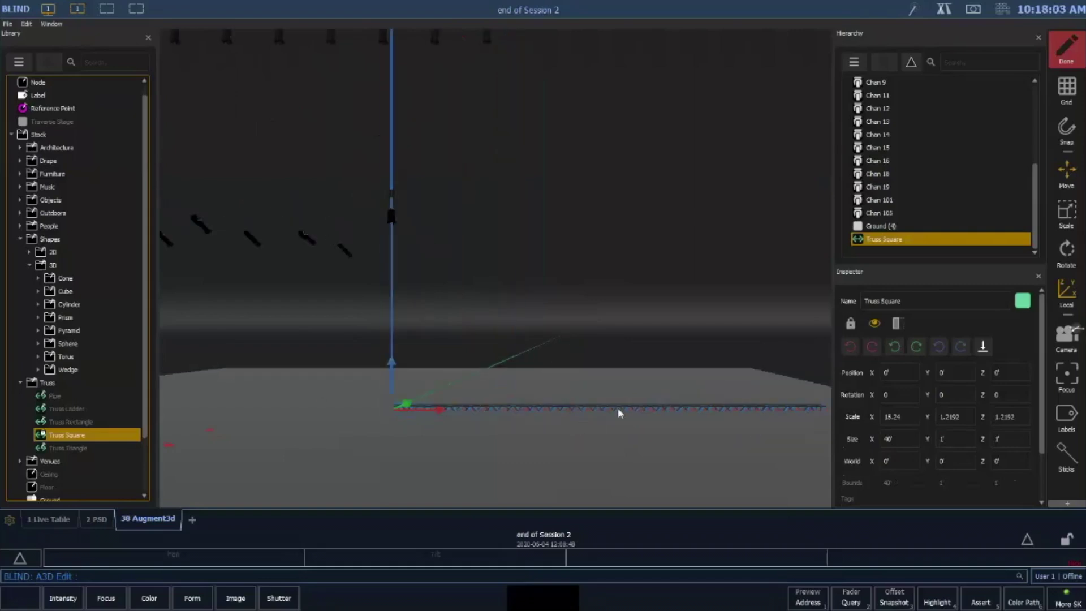
{"action": "middle_click_drag", "start_coordinate": [619, 414], "coordinate": [564, 420]}
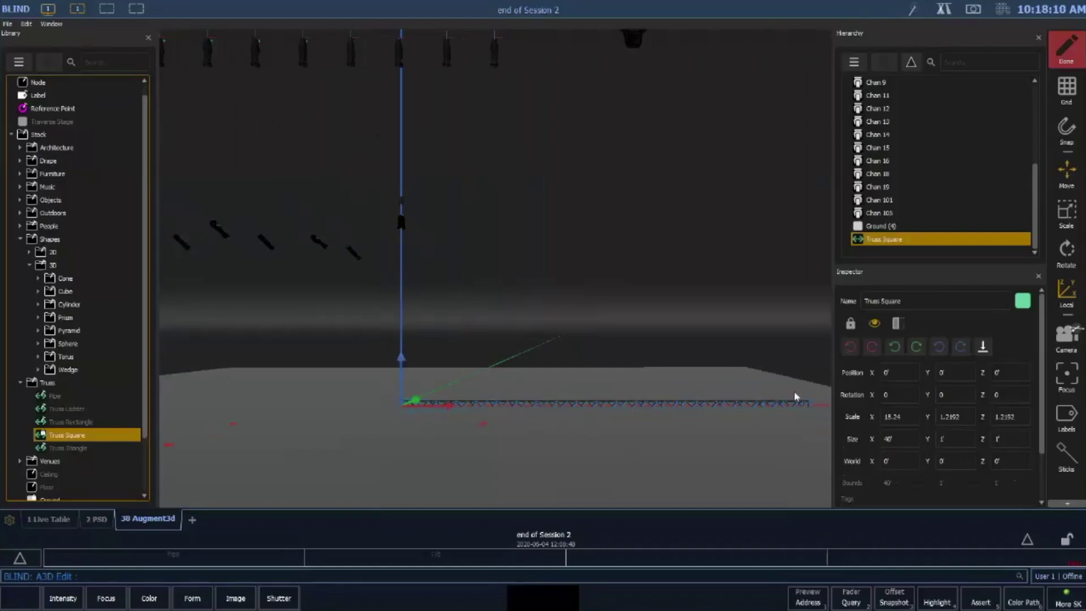
{"action": "left_click_drag", "start_coordinate": [862, 373], "coordinate": [782, 401]}
{"action": "type", "text": "-20"}
{"action": "key", "text": "Tab"}
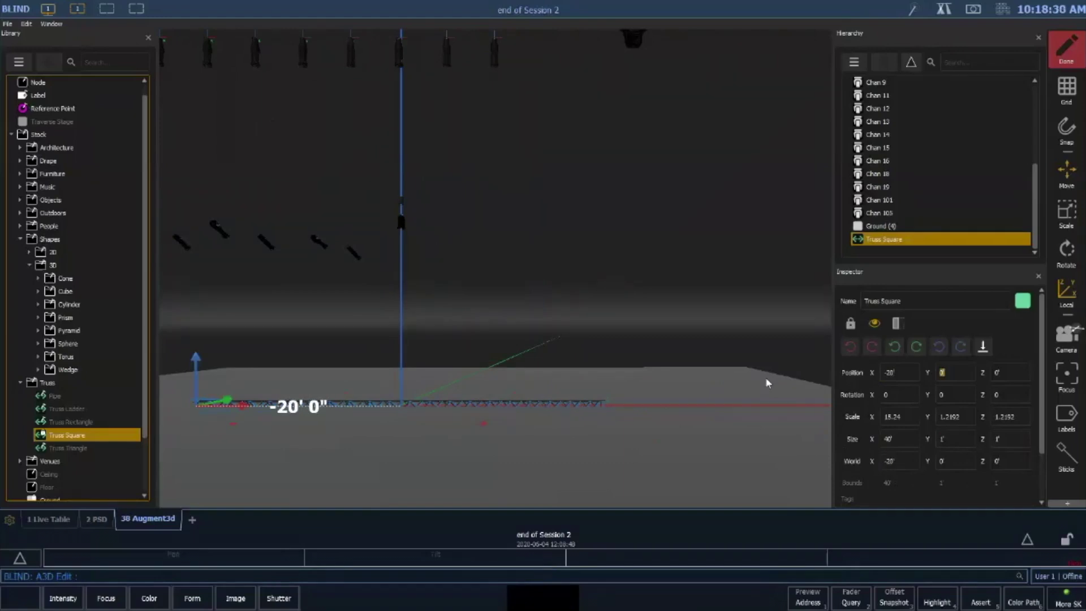
{"action": "type", "text": "-18"}
{"action": "key", "text": "Return"}
{"action": "key", "text": "Tab"}
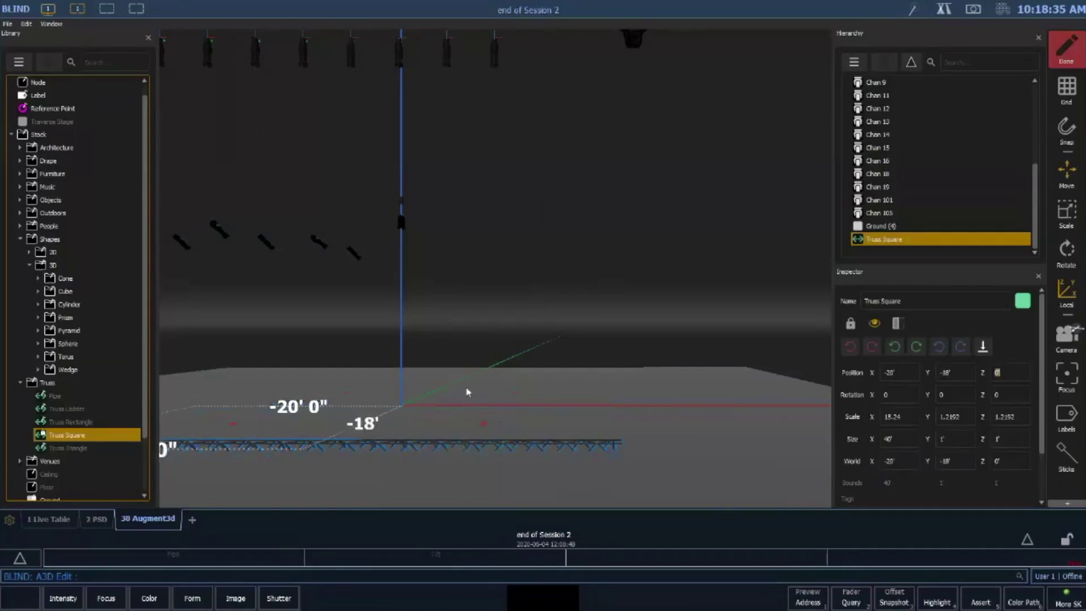
{"action": "middle_click_drag", "start_coordinate": [467, 389], "coordinate": [565, 399]}
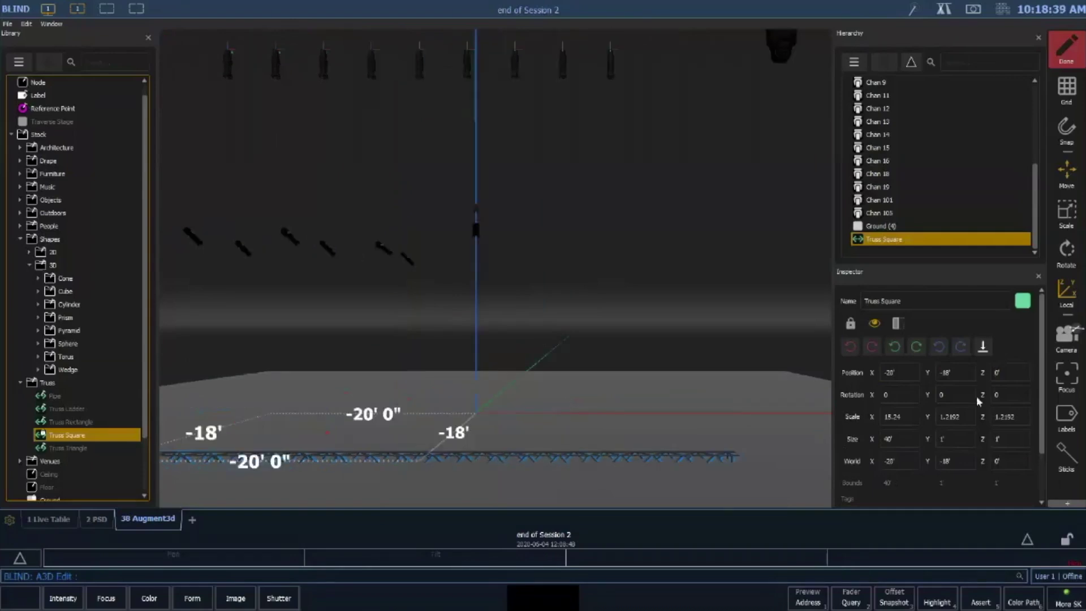
{"action": "key", "text": "Tab"}
{"action": "type", "text": "26"}
{"action": "key", "text": "Tab"}
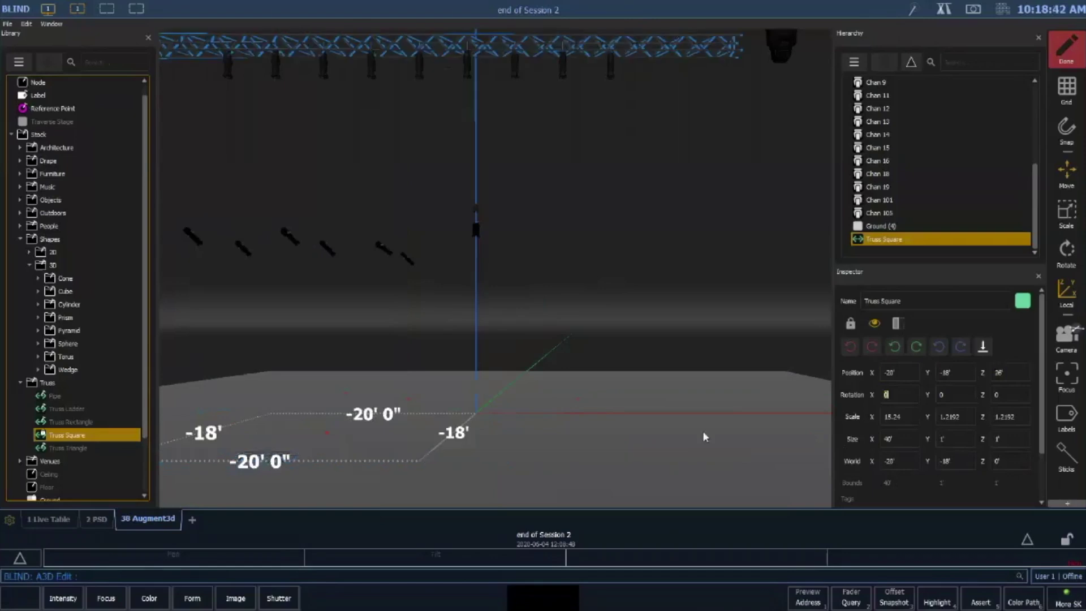
Examine from several angles and close up how the raised truss lines up with the row of hanging fixtures
{"action": "middle_click_drag", "start_coordinate": [703, 432], "coordinate": [534, 383]}
{"action": "scroll", "coordinate": [535, 382], "scroll_direction": "down", "scroll_amount": 2}
{"action": "middle_click_drag", "start_coordinate": [626, 186], "coordinate": [586, 257]}
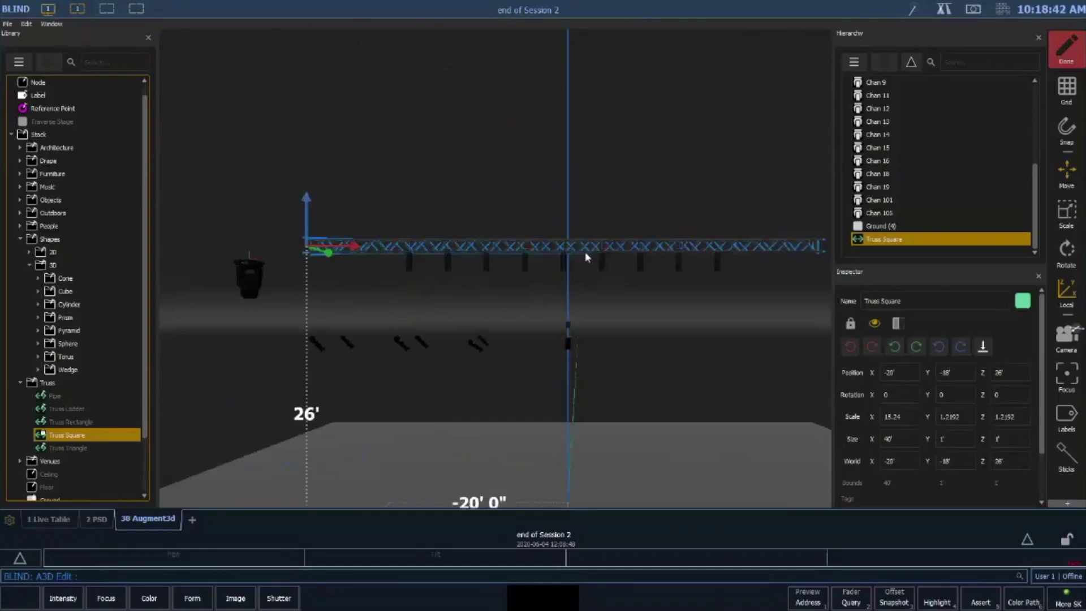
{"action": "scroll", "coordinate": [586, 258], "scroll_direction": "up", "scroll_amount": 1}
{"action": "scroll", "coordinate": [632, 250], "scroll_direction": "up", "scroll_amount": 1}
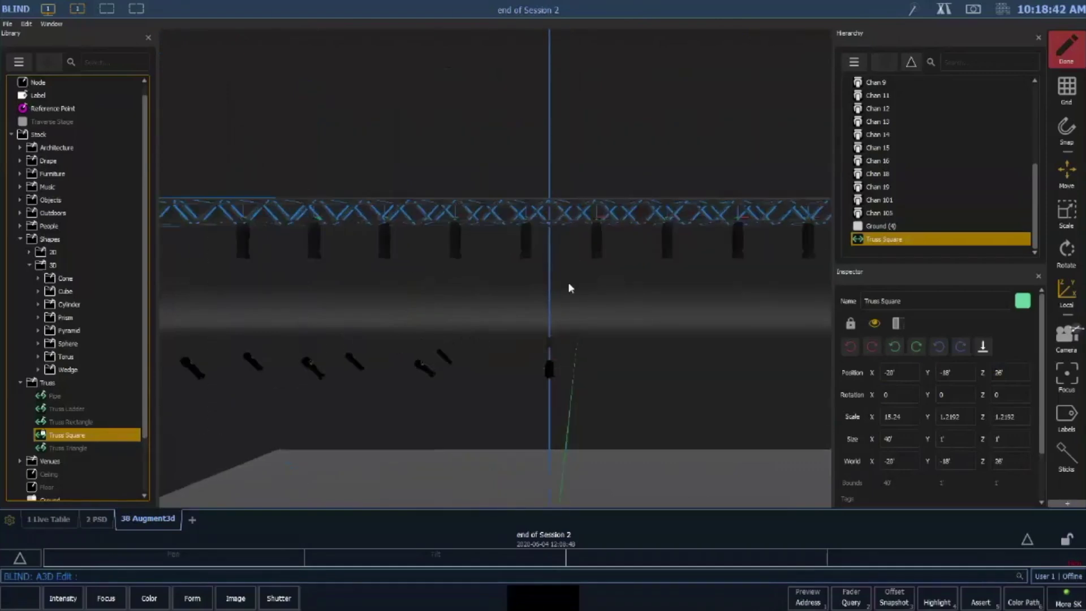
{"action": "mouse_move", "coordinate": [569, 286]}
{"action": "middle_mouse_down"}
{"action": "mouse_move", "coordinate": [547, 328]}
{"action": "mouse_move", "coordinate": [560, 282]}
{"action": "middle_mouse_up"}
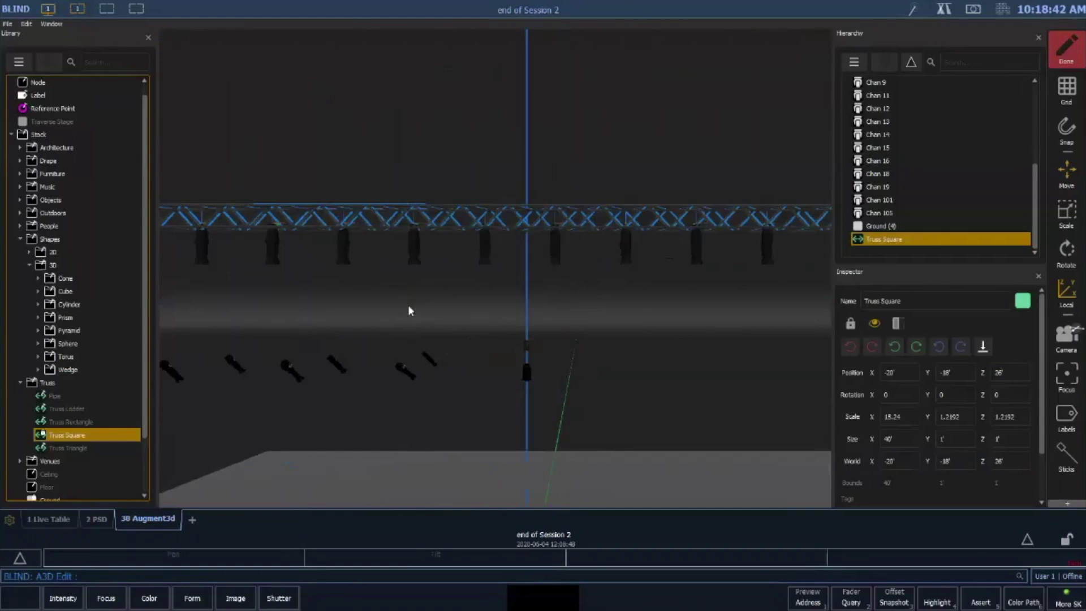
{"action": "right_click_drag", "start_coordinate": [514, 239], "coordinate": [438, 286]}
{"action": "scroll", "coordinate": [485, 302], "scroll_direction": "up", "scroll_amount": 5}
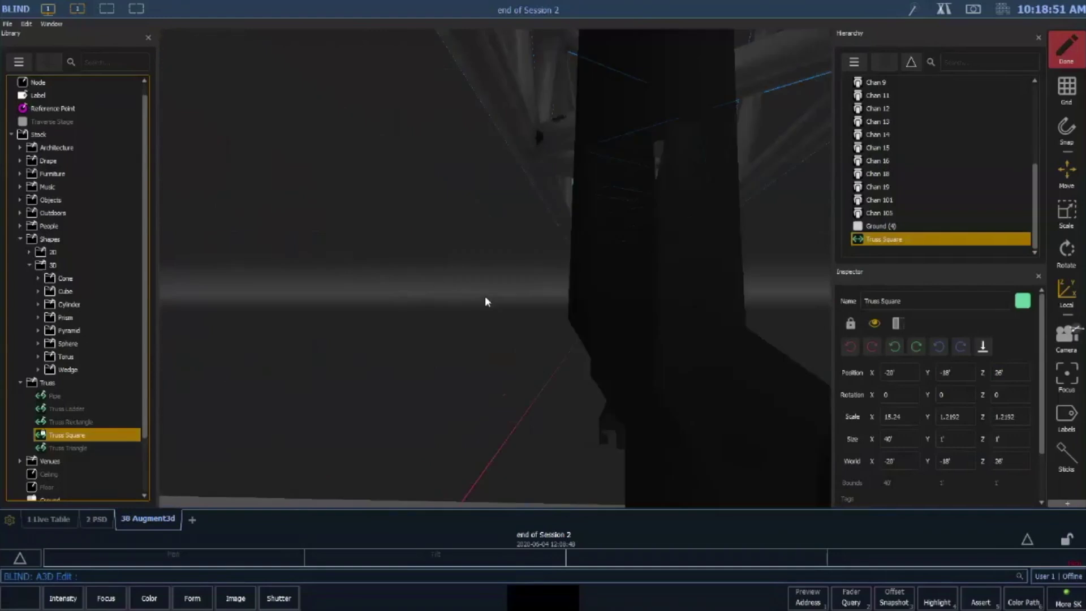
{"action": "scroll", "coordinate": [485, 301], "scroll_direction": "down", "scroll_amount": 5}
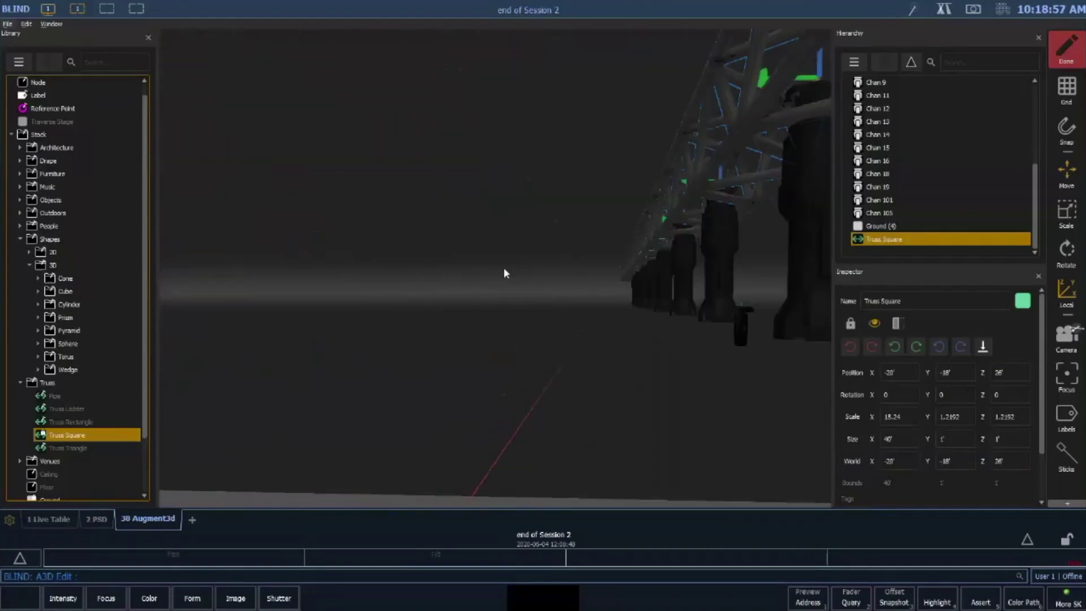
{"action": "right_click_drag", "start_coordinate": [506, 273], "coordinate": [531, 247]}
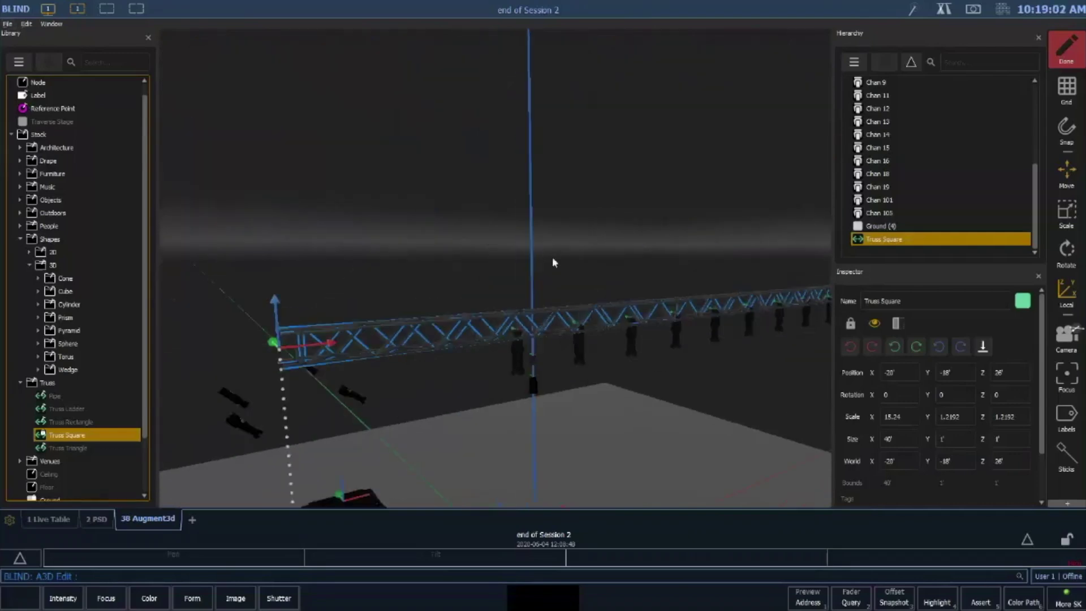
Place the stock Proscenium venue at the origin of the ground plane
{"action": "right_click_drag", "start_coordinate": [553, 260], "coordinate": [611, 312]}
{"action": "middle_click_drag", "start_coordinate": [565, 326], "coordinate": [540, 316]}
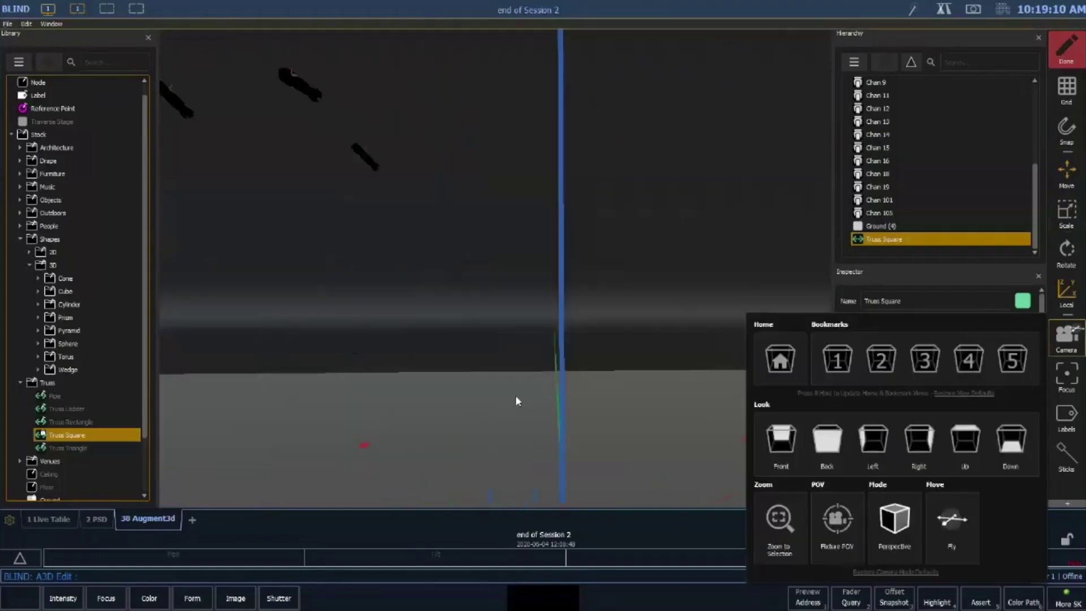
{"action": "left_click", "coordinate": [515, 395]}
{"action": "scroll", "coordinate": [540, 306], "scroll_direction": "down", "scroll_amount": 5}
{"action": "scroll", "coordinate": [560, 337], "scroll_direction": "down", "scroll_amount": 3}
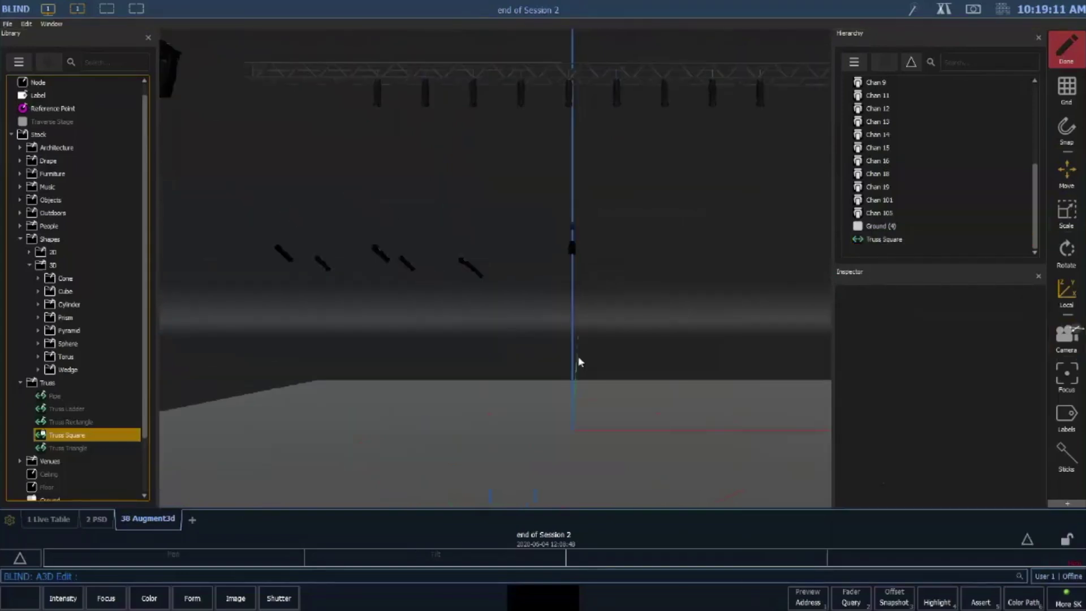
{"action": "left_click_drag", "start_coordinate": [579, 362], "coordinate": [564, 388]}
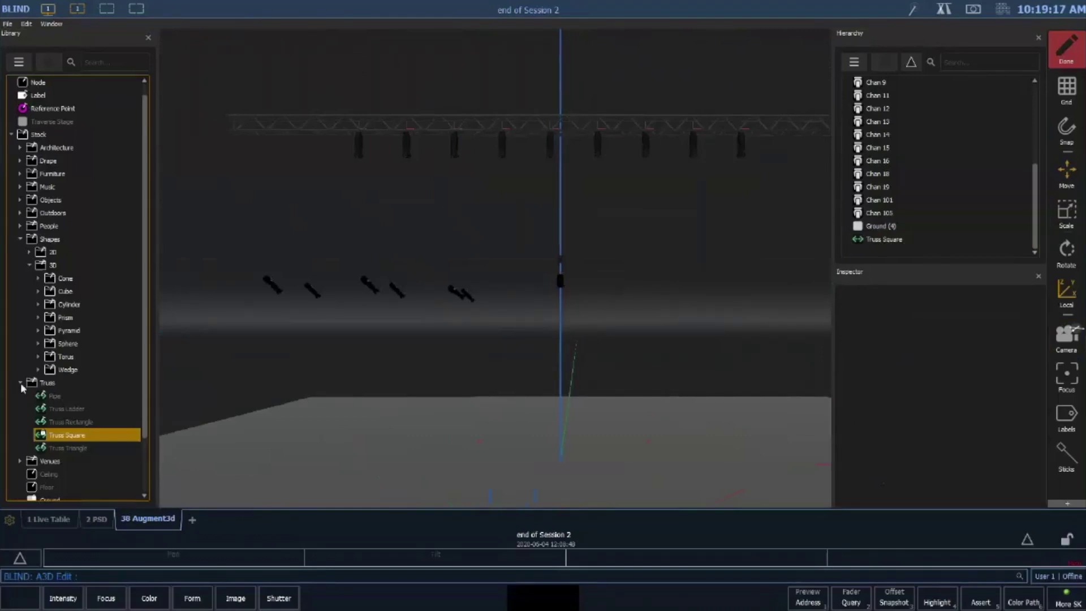
{"action": "left_click", "coordinate": [20, 384]}
{"action": "left_click", "coordinate": [20, 396]}
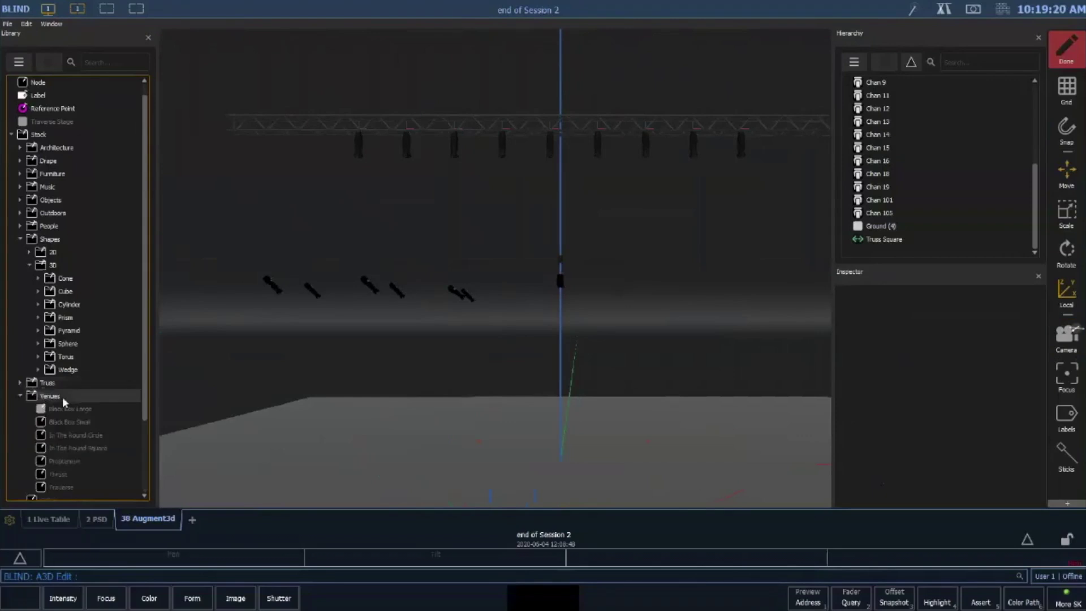
{"action": "left_click_drag", "start_coordinate": [62, 456], "coordinate": [573, 465]}
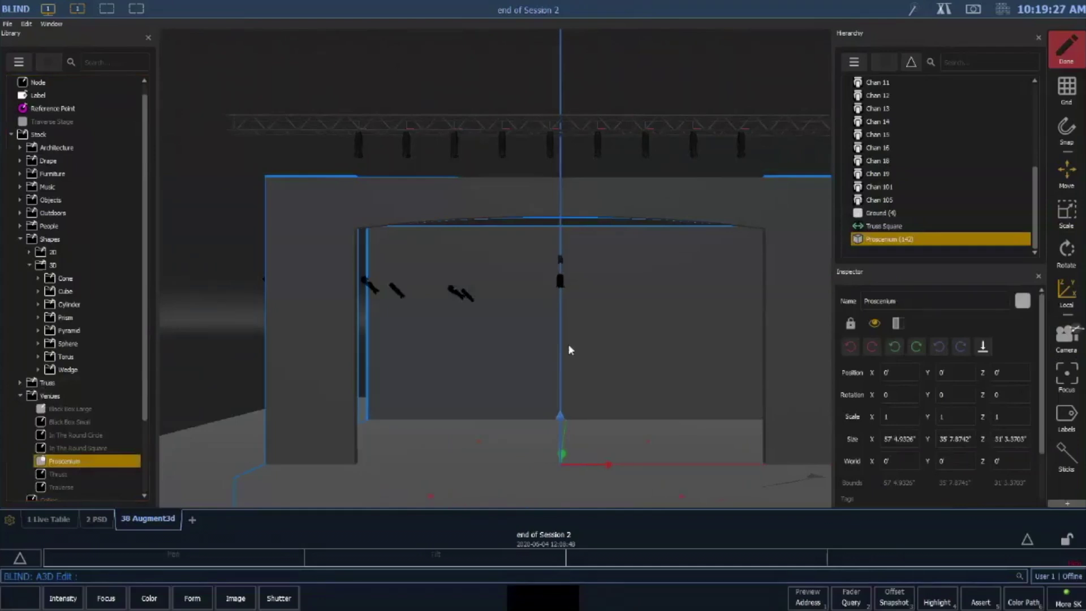
Raise the Proscenium venue so that its base rests on the ground
{"action": "left_click_drag", "start_coordinate": [440, 89], "coordinate": [602, 295]}
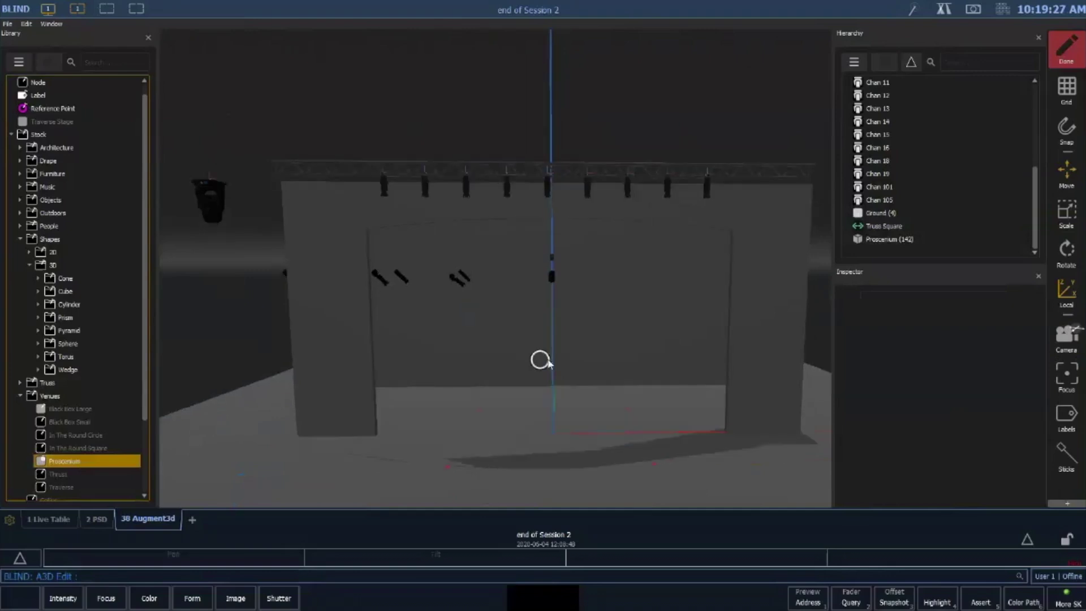
{"action": "mouse_move", "coordinate": [549, 362]}
{"action": "left_mouse_down"}
{"action": "mouse_move", "coordinate": [638, 373]}
{"action": "mouse_move", "coordinate": [652, 426]}
{"action": "mouse_move", "coordinate": [738, 435]}
{"action": "mouse_move", "coordinate": [603, 315]}
{"action": "mouse_move", "coordinate": [504, 325]}
{"action": "left_mouse_up"}
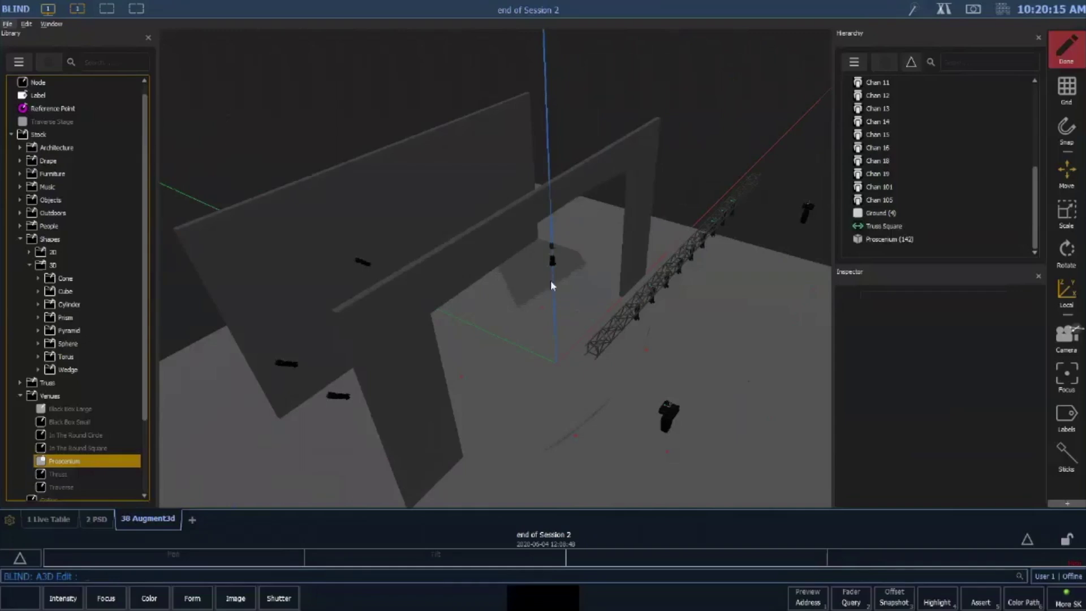
{"action": "left_click_drag", "start_coordinate": [494, 352], "coordinate": [683, 320]}
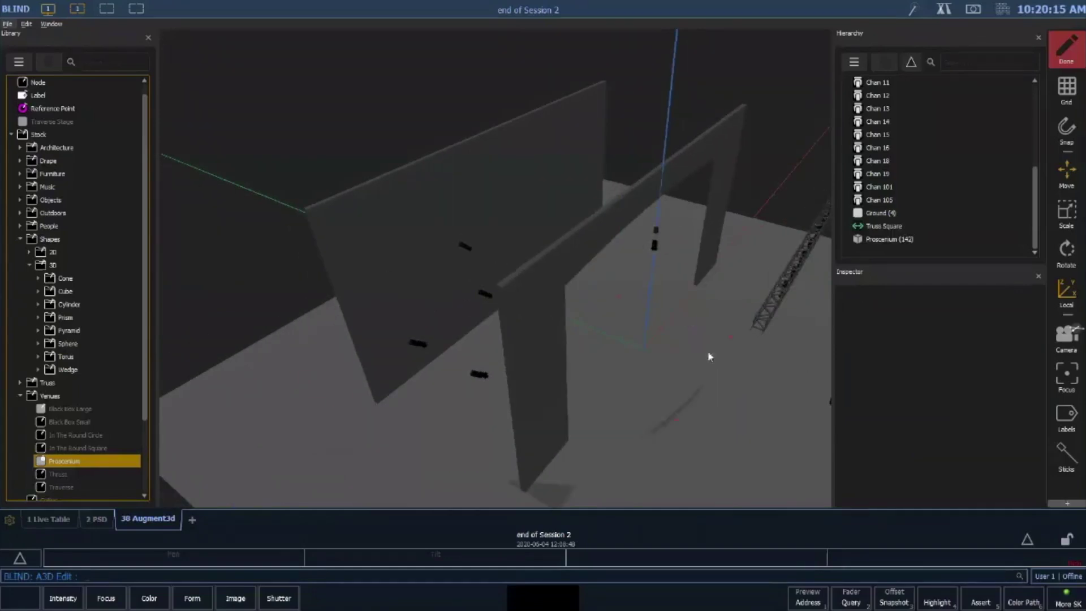
{"action": "left_click_drag", "start_coordinate": [710, 356], "coordinate": [624, 341]}
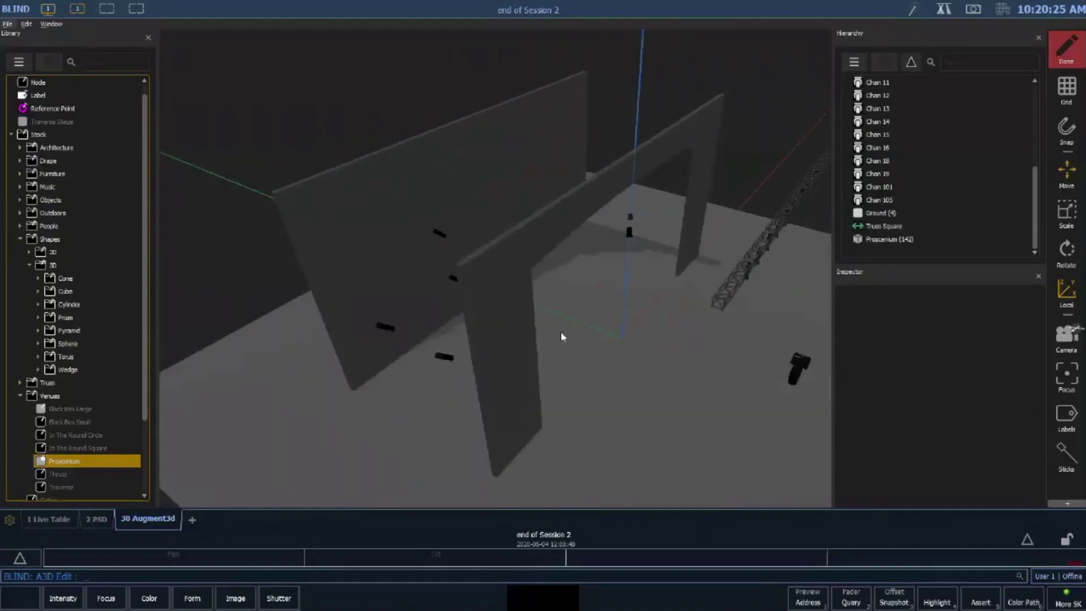
{"action": "left_click_drag", "start_coordinate": [562, 333], "coordinate": [387, 266]}
{"action": "left_click", "coordinate": [386, 264]}
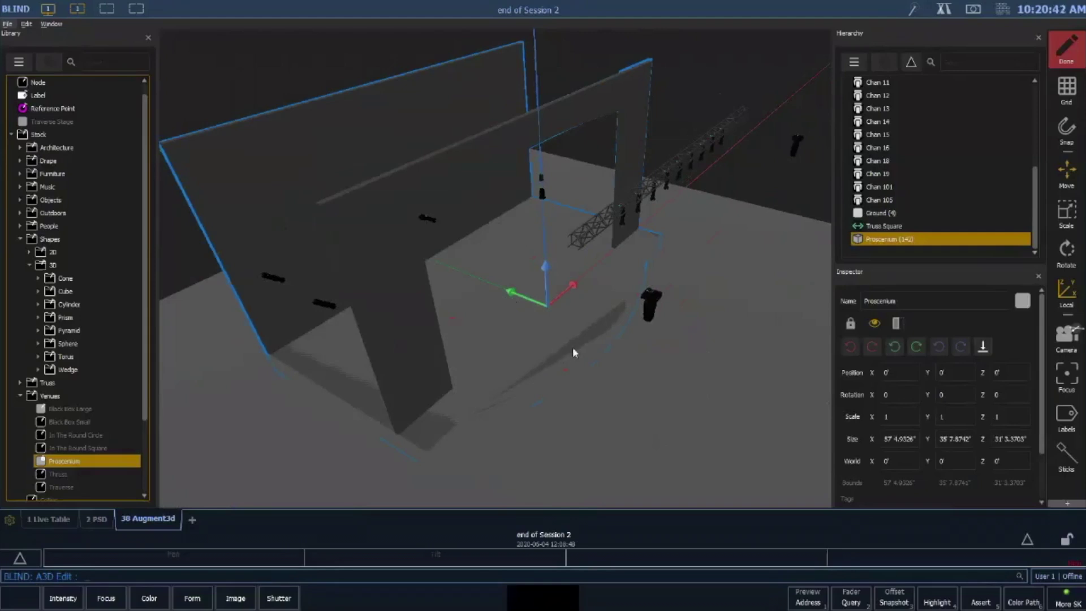
{"action": "left_click", "coordinate": [982, 350]}
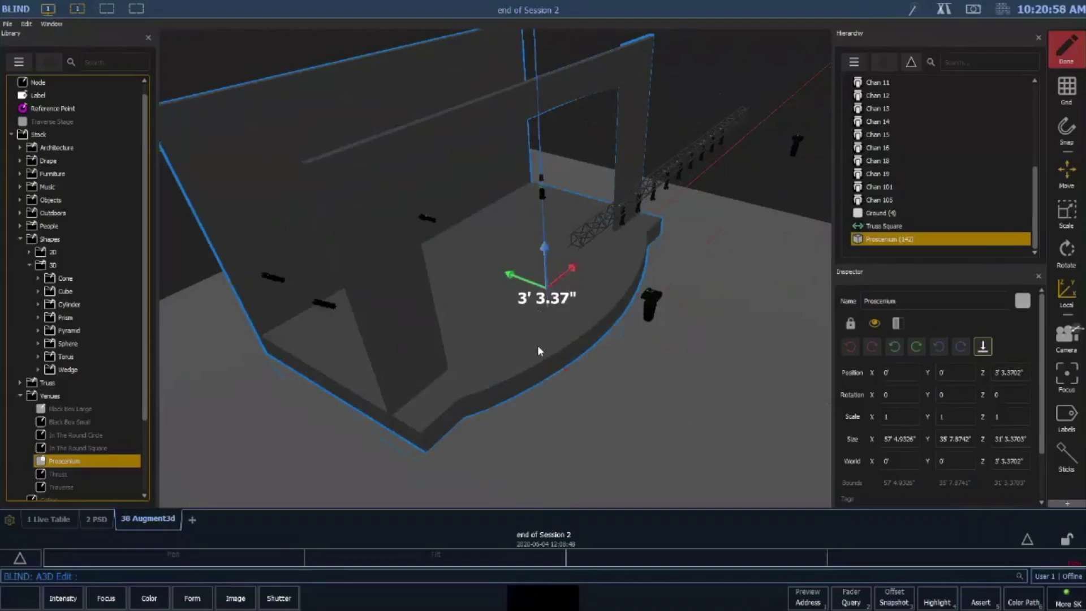
Split the workspace into two side-by-side areas and open Patch next to the 3D view of the stage
{"action": "middle_click_drag", "start_coordinate": [468, 407], "coordinate": [600, 437]}
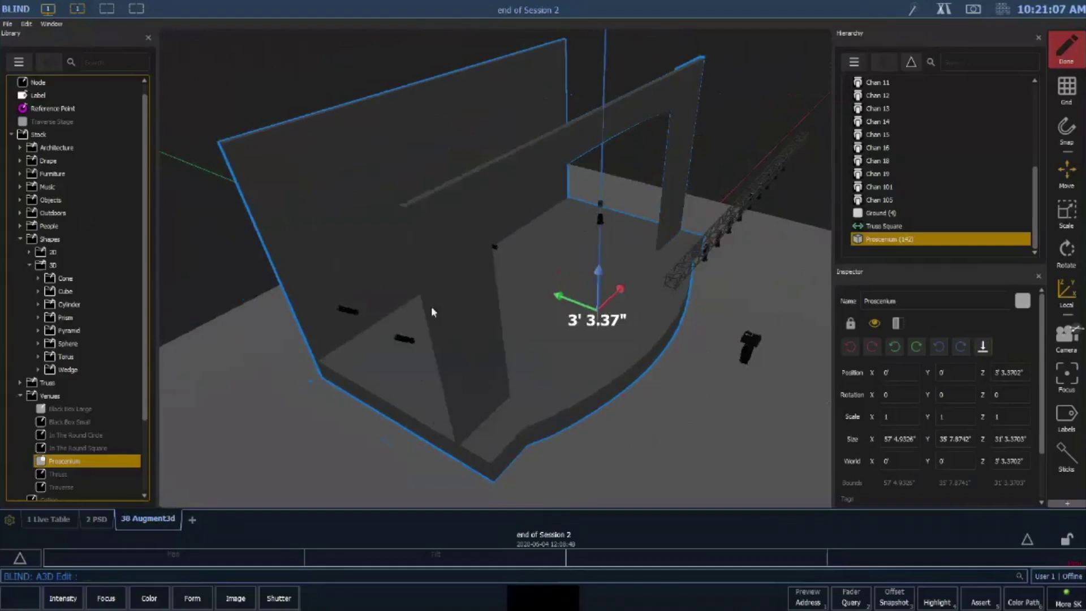
{"action": "left_click_drag", "start_coordinate": [425, 316], "coordinate": [454, 283]}
{"action": "scroll", "coordinate": [453, 283], "scroll_direction": "up", "scroll_amount": 2}
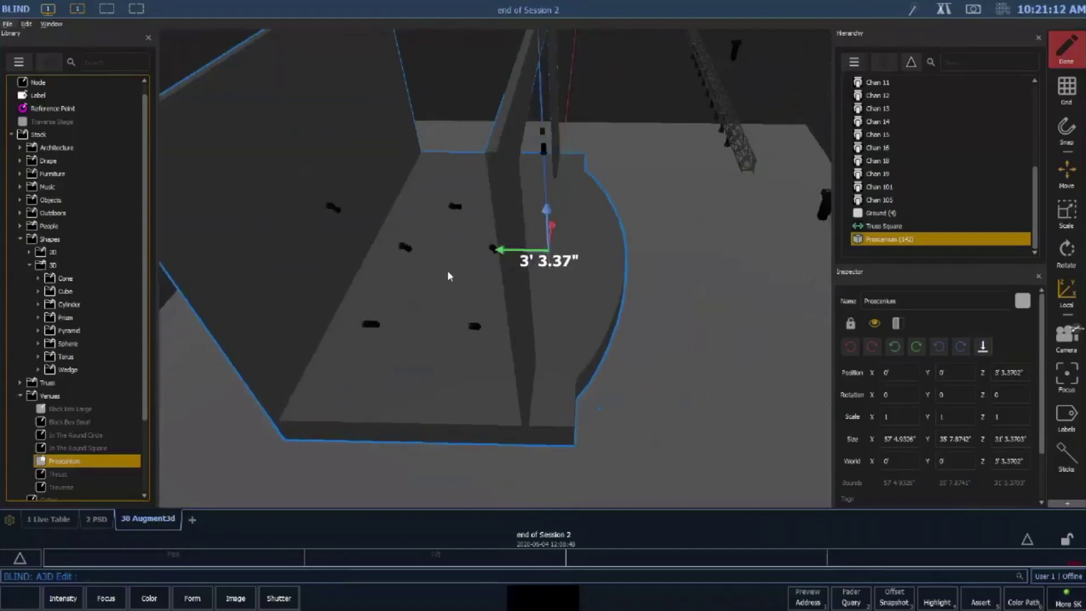
{"action": "middle_click_drag", "start_coordinate": [447, 271], "coordinate": [469, 291]}
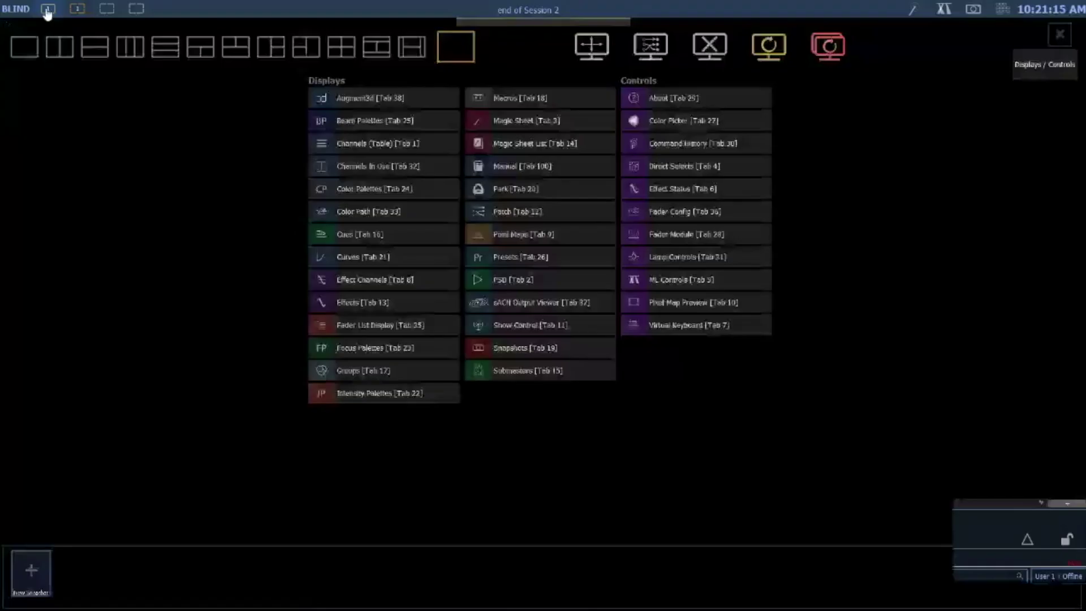
{"action": "left_click", "coordinate": [69, 47]}
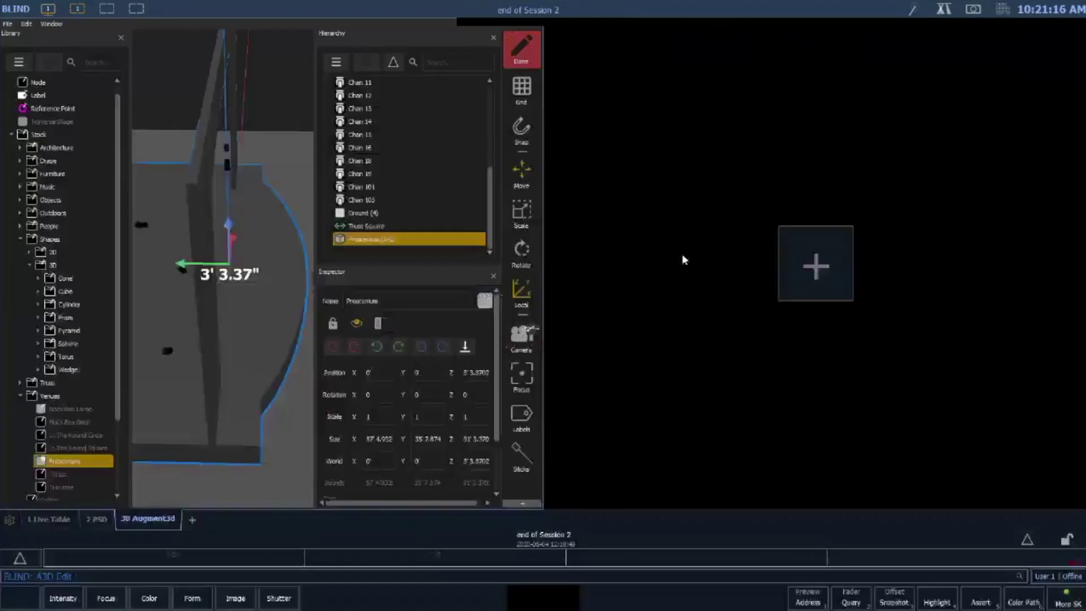
{"action": "left_click", "coordinate": [766, 247]}
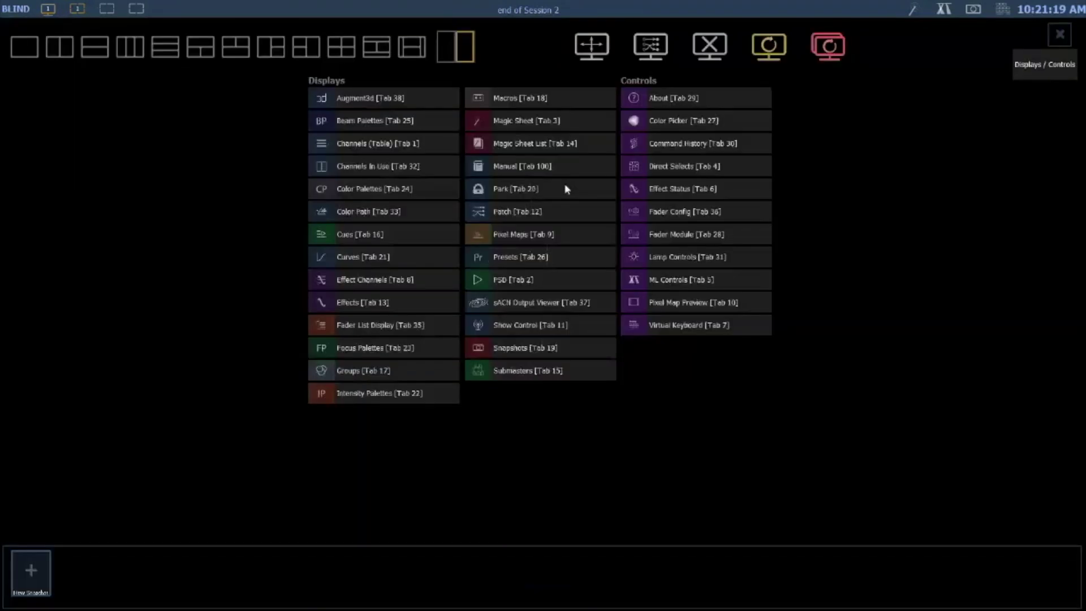
{"action": "left_click", "coordinate": [516, 215]}
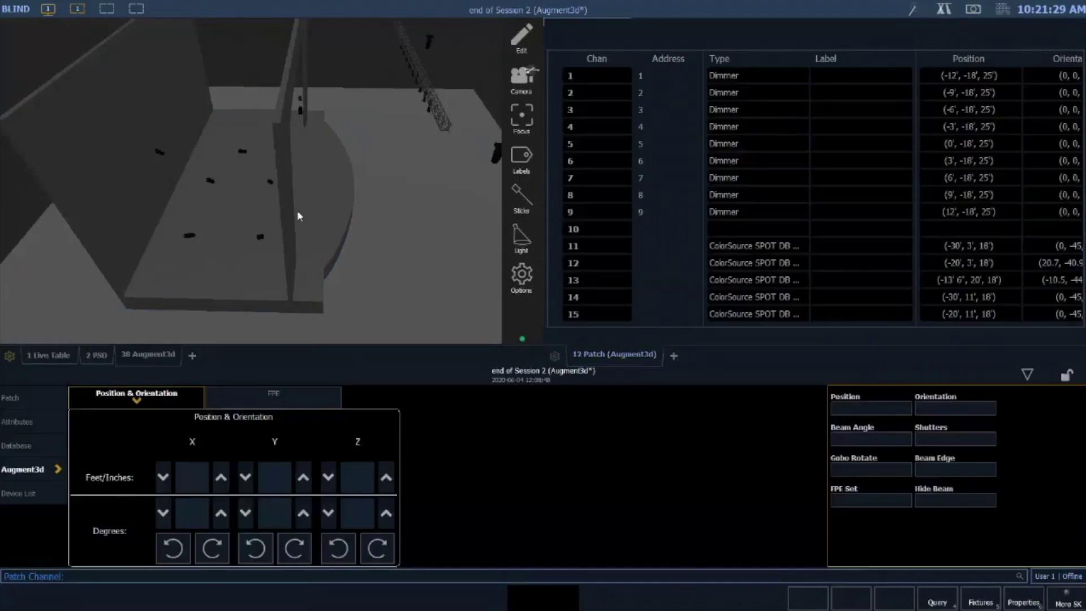
Line up channel 13 with channels 11 and 12 by setting its position to X -10', Y 3' and Z 18'
{"action": "left_click", "coordinate": [260, 237]}
{"action": "left_click", "coordinate": [286, 182]}
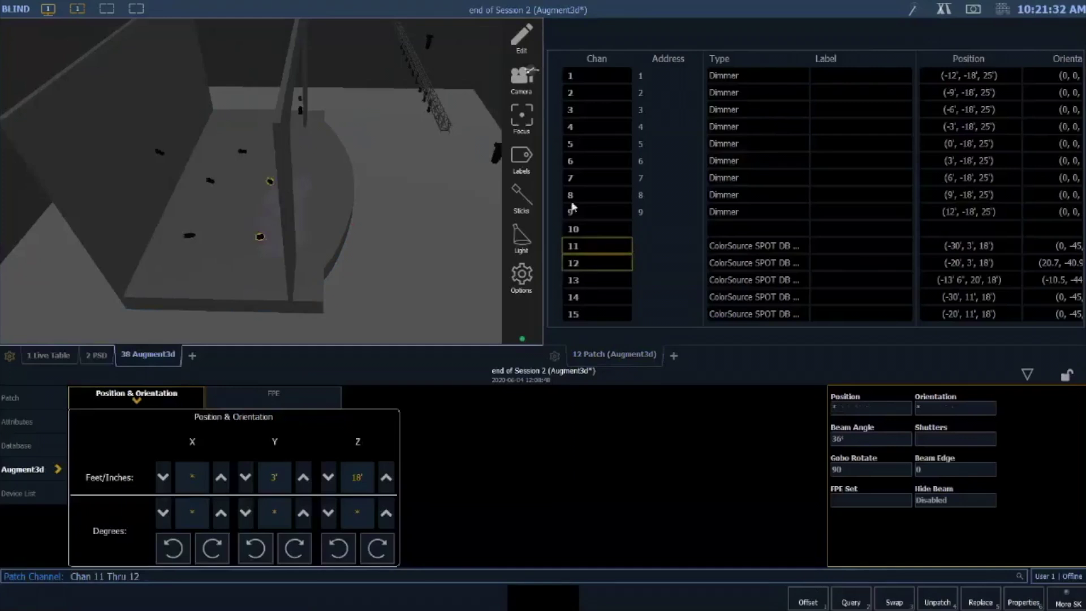
{"action": "left_click", "coordinate": [600, 279]}
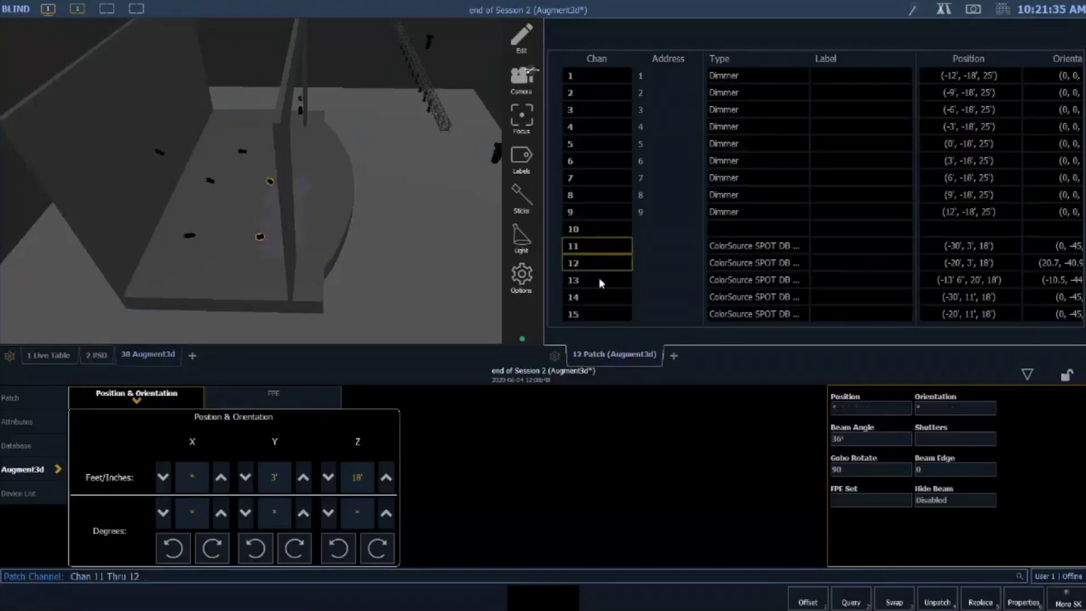
{"action": "left_click", "coordinate": [599, 277], "text": "shift"}
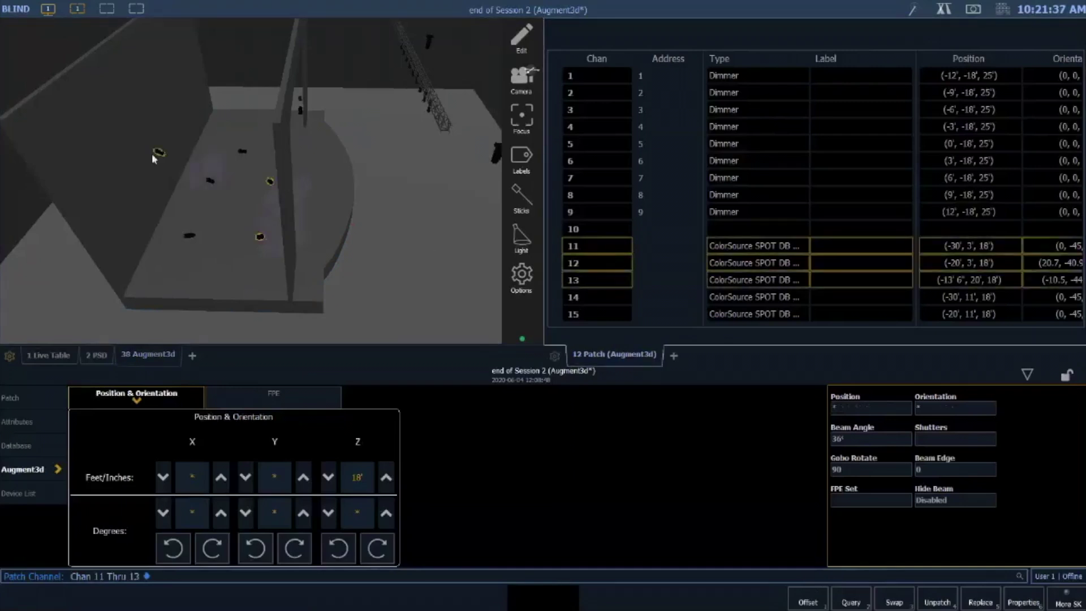
{"action": "left_click_drag", "start_coordinate": [909, 175], "coordinate": [841, 167]}
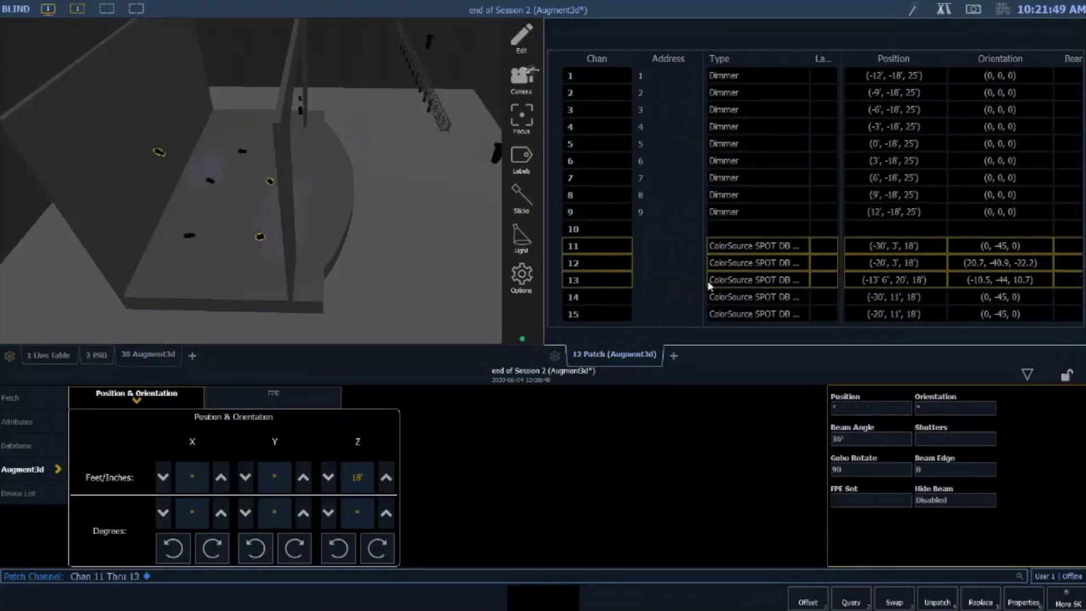
{"action": "type", "text": "1"}
{"action": "left_click", "coordinate": [757, 283]}
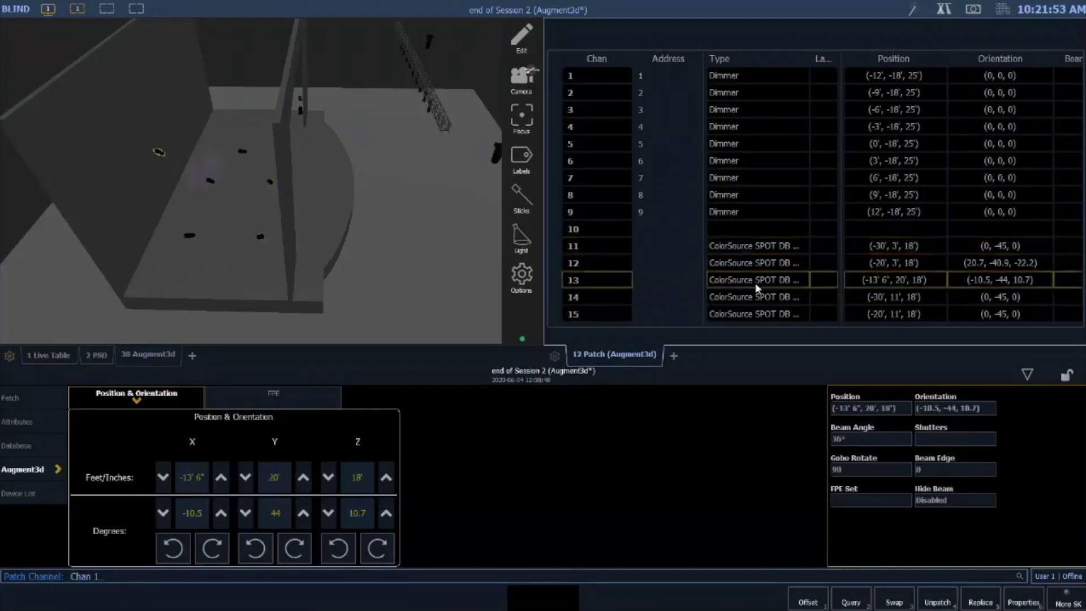
{"action": "left_click", "coordinate": [856, 407]}
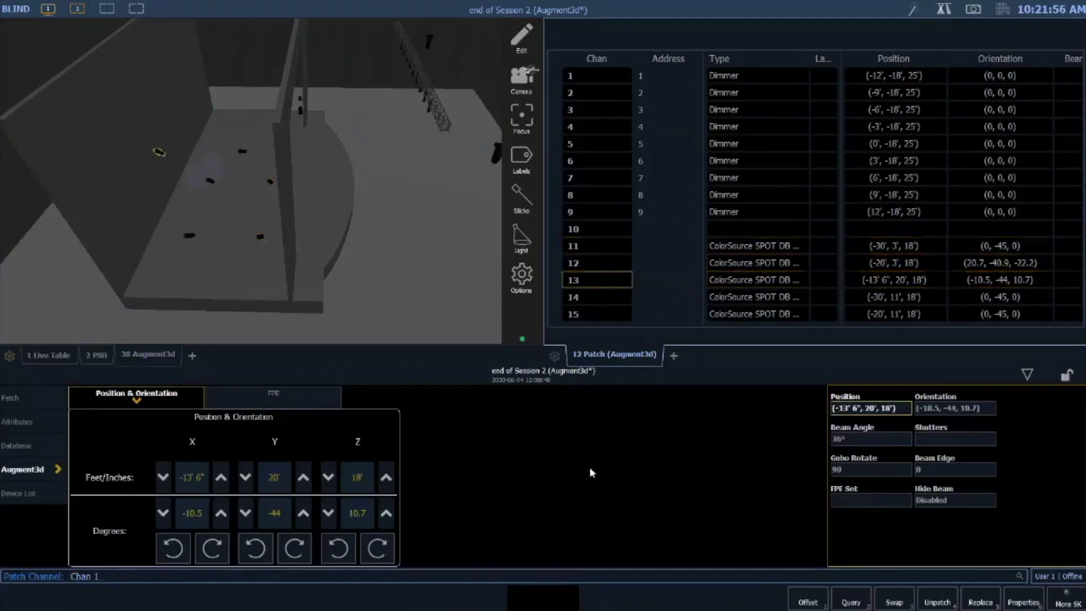
{"action": "type", "text": "- 10 / 3 / 18"}
{"action": "key", "text": "Return"}
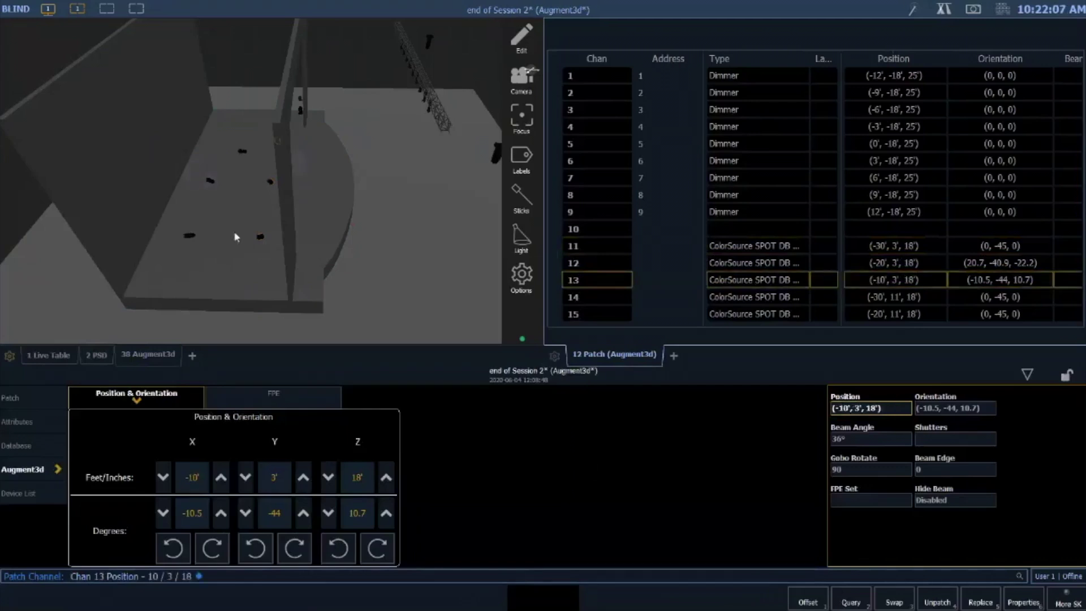
Line up channel 16 with channels 14 and 15 by setting its position to X -10', Y 11' and Z 18'
{"action": "left_click", "coordinate": [189, 236], "text": "shift"}
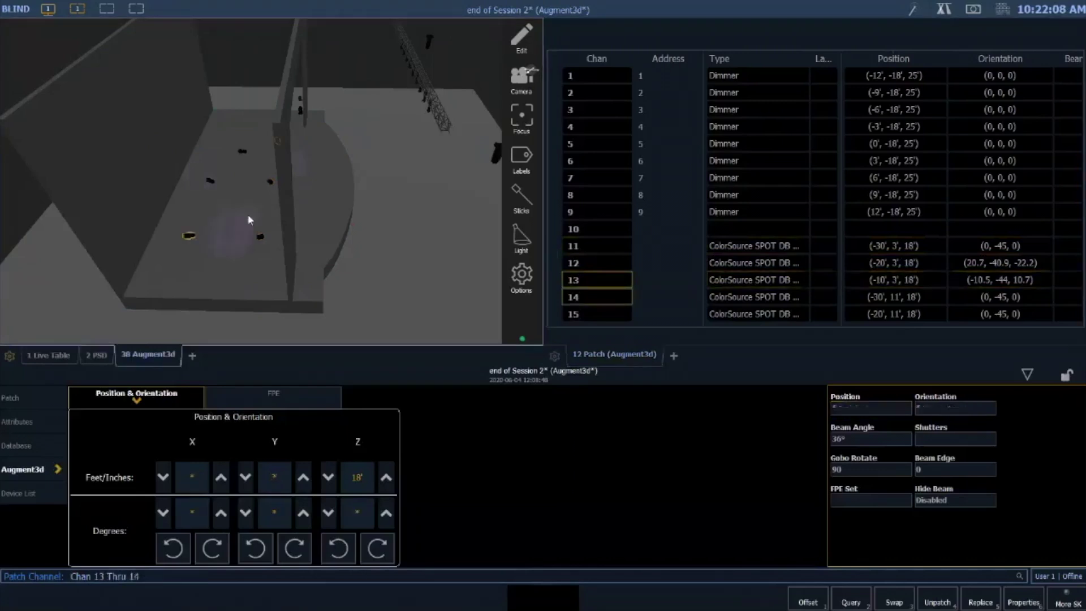
{"action": "left_click", "coordinate": [257, 227]}
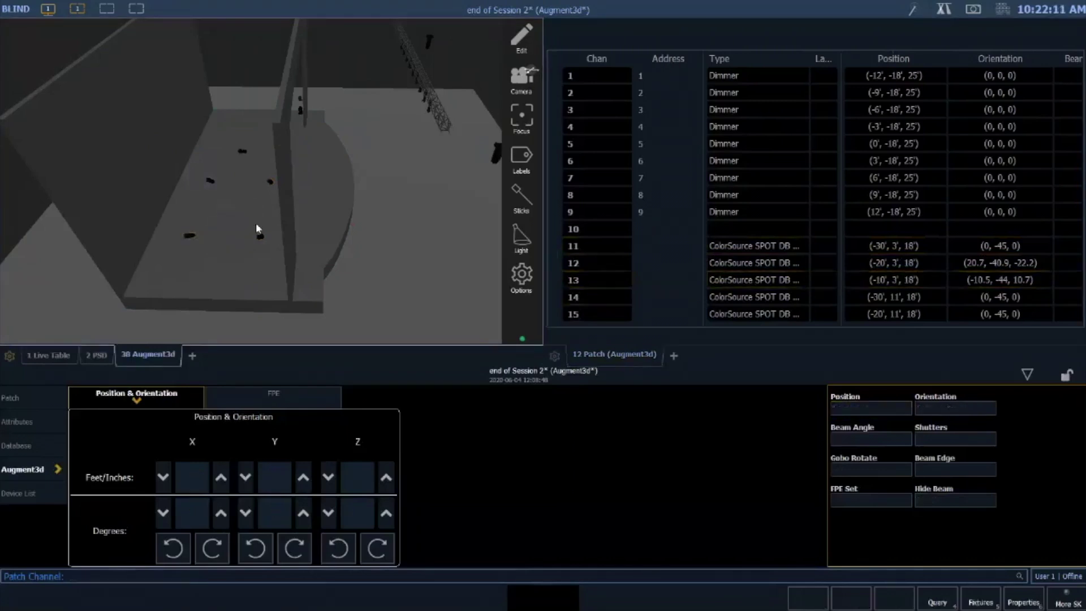
{"action": "left_click", "coordinate": [189, 237]}
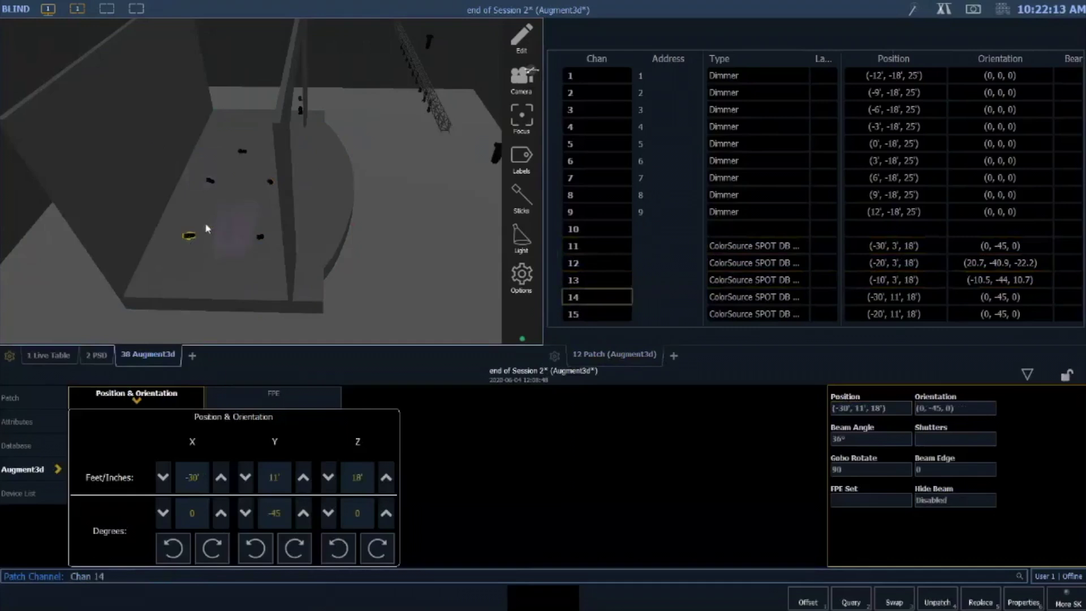
{"action": "left_click", "coordinate": [210, 182]}
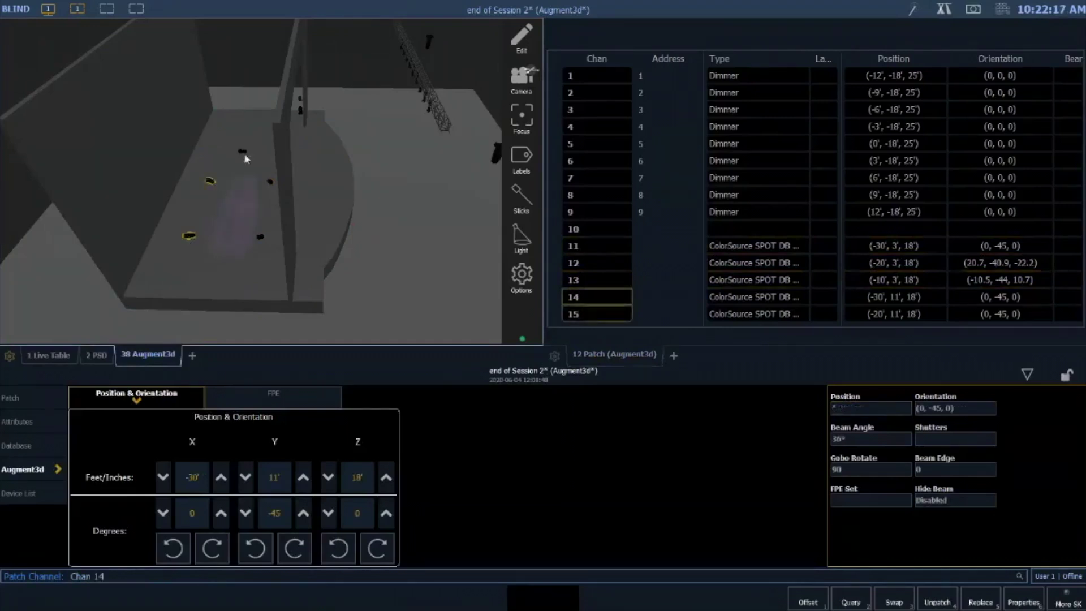
{"action": "left_click", "coordinate": [244, 153]}
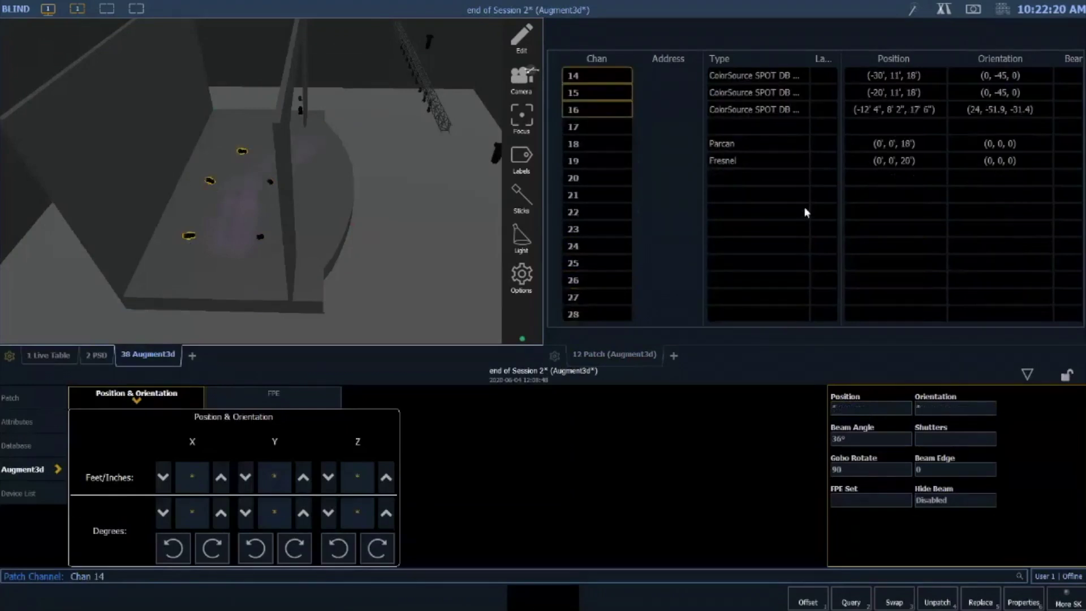
{"action": "key", "text": "Escape"}
{"action": "type", "text": "16 ◆"}
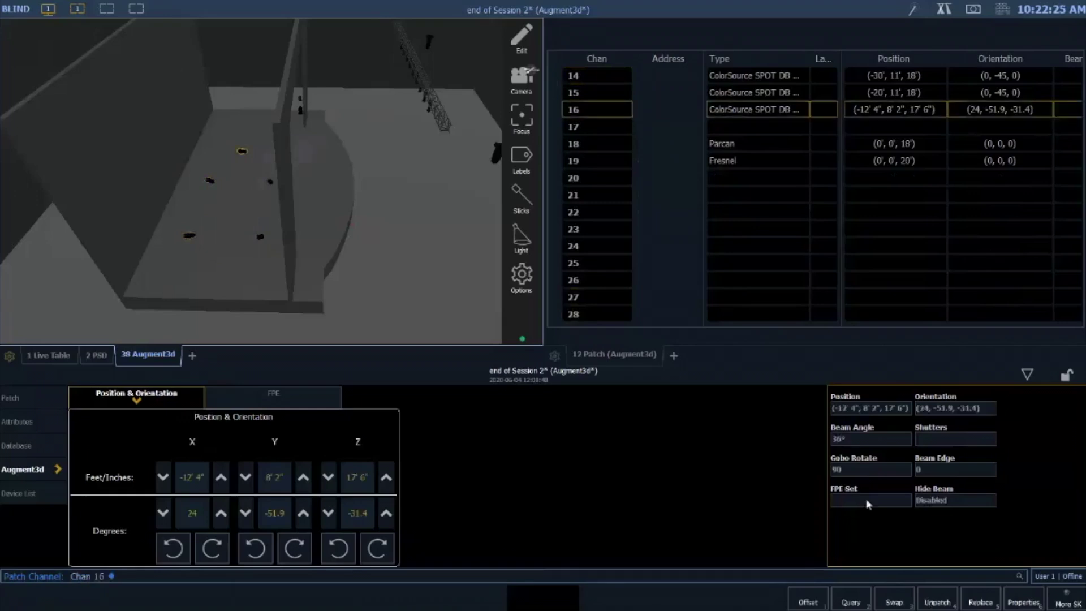
{"action": "left_click", "coordinate": [886, 409]}
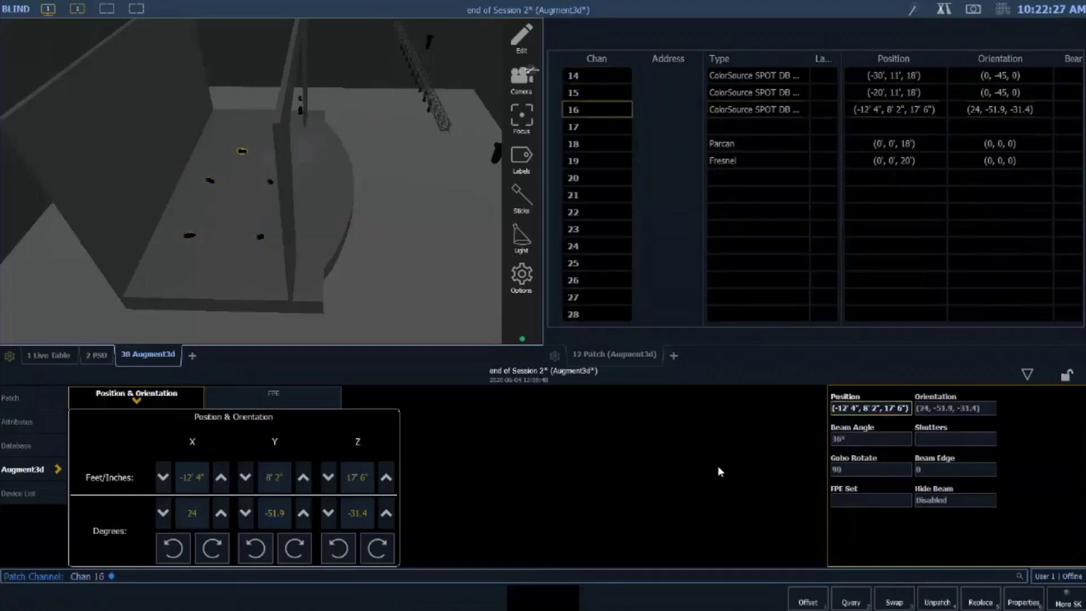
{"action": "type", "text": "-10"}
{"action": "type", "text": "18"}
{"action": "key", "text": "Return"}
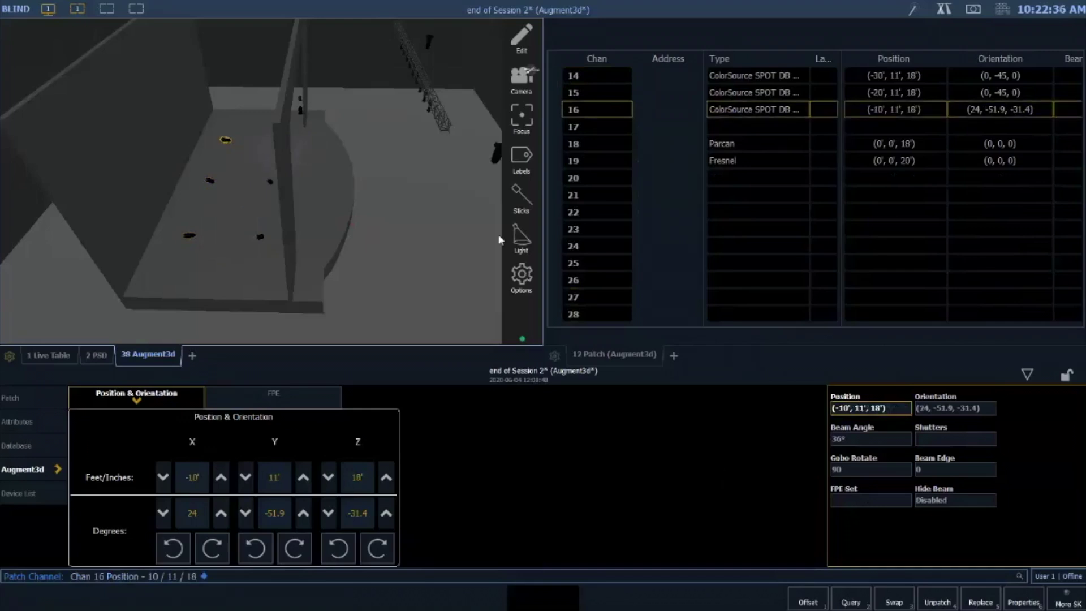
Set the orientation of channels 11 through 16 to 0 / -45 / 0
{"action": "type", "text": "11"}
{"action": "type", "text": "1t16"}
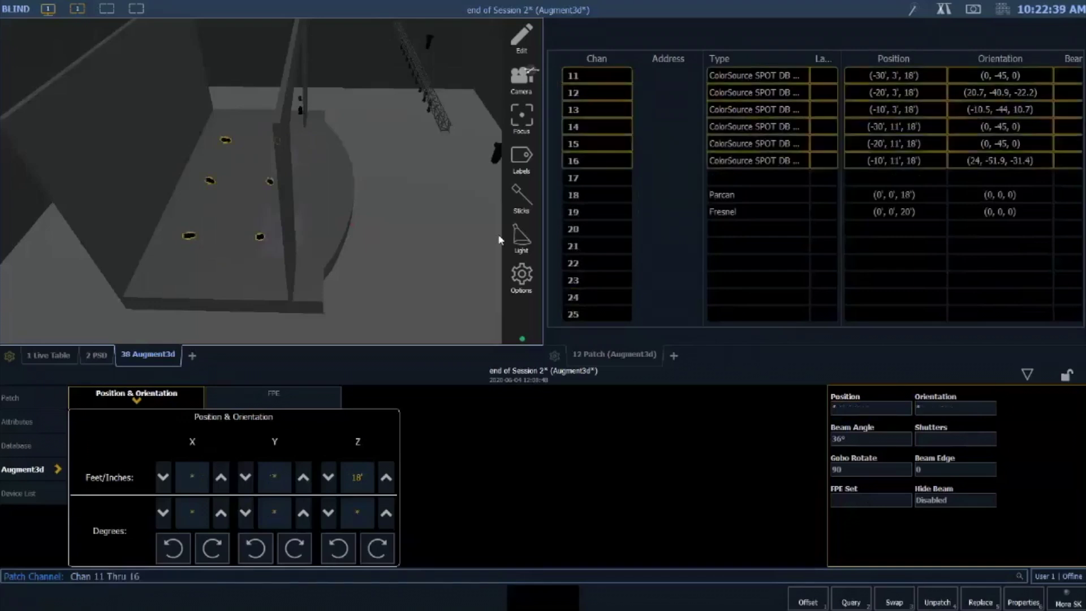
{"action": "key", "text": "Return"}
{"action": "left_click", "coordinate": [943, 411]}
{"action": "left_click", "coordinate": [944, 411]}
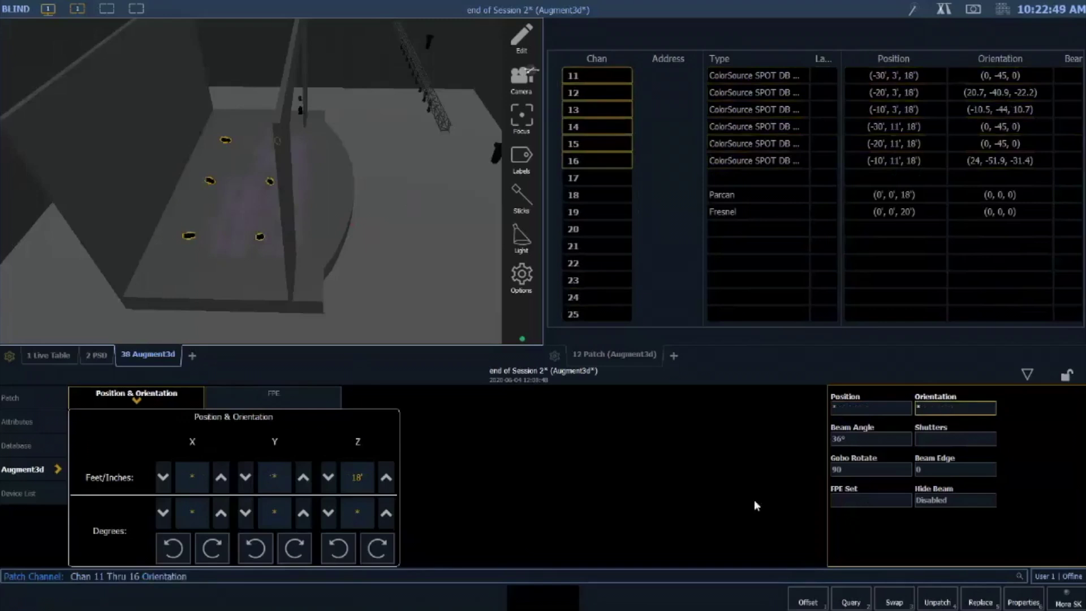
{"action": "type", "text": "0 / - 45 / 0"}
{"action": "key", "text": "Return"}
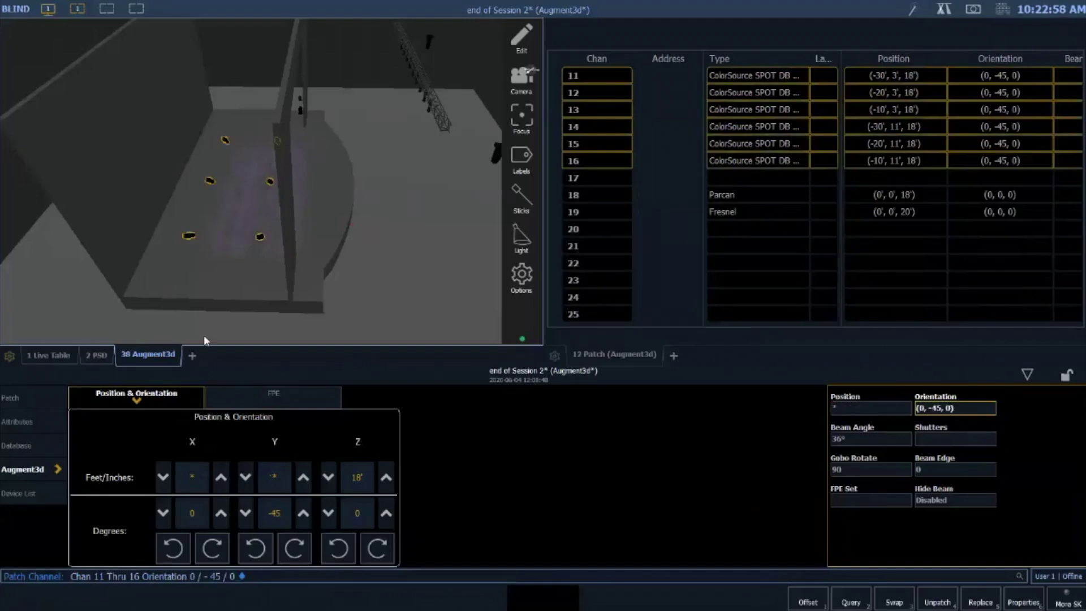
Return to Live and restore the workspace to a single area filled by the 3D view
{"action": "key", "text": "F1"}
{"action": "left_click", "coordinate": [142, 513]}
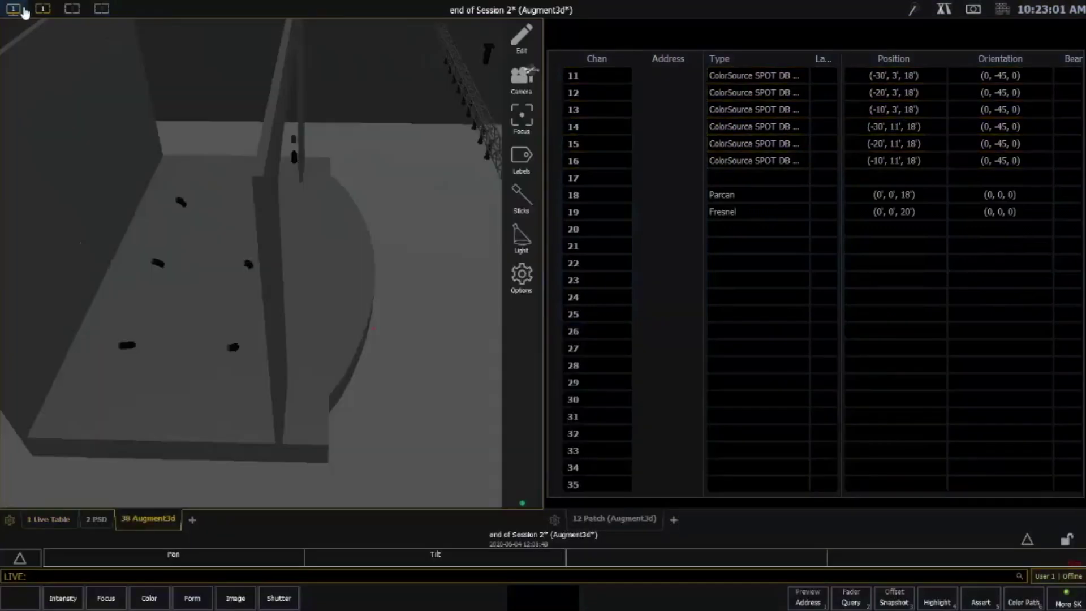
{"action": "left_click", "coordinate": [24, 10]}
{"action": "left_click", "coordinate": [26, 47]}
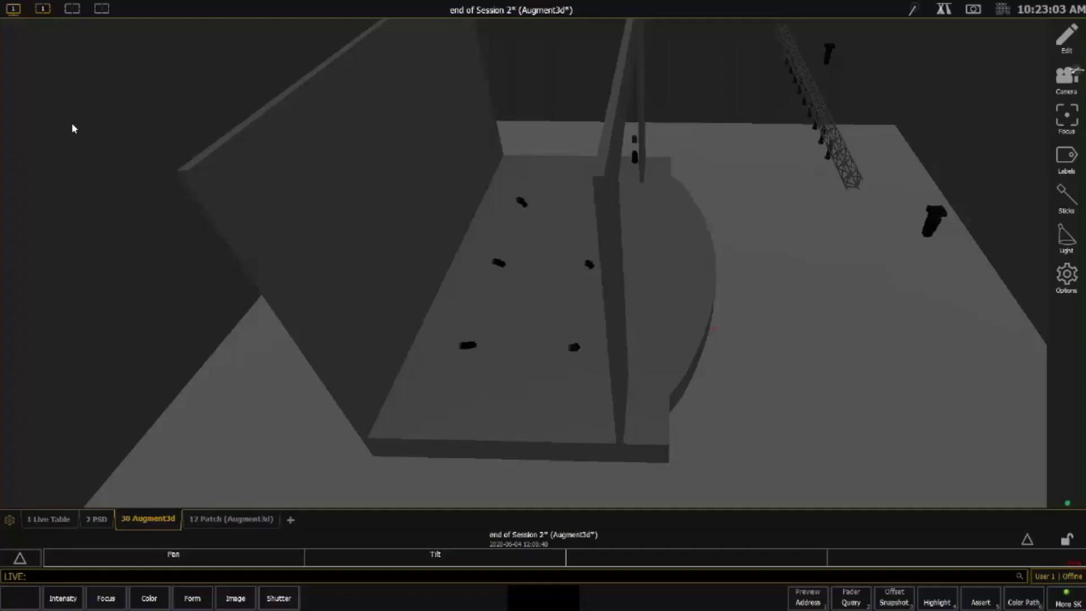
Enter Augment3d edit mode and add a blue cube from the stock 3D shapes to the proscenium stage
{"action": "left_click_drag", "start_coordinate": [661, 324], "coordinate": [649, 324]}
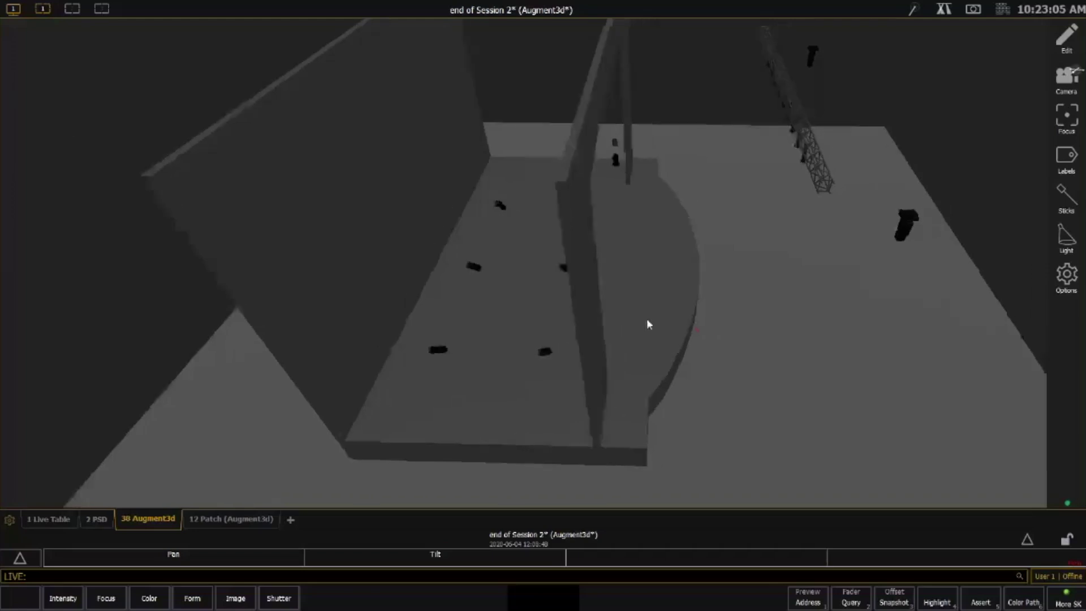
{"action": "left_click_drag", "start_coordinate": [570, 317], "coordinate": [791, 194]}
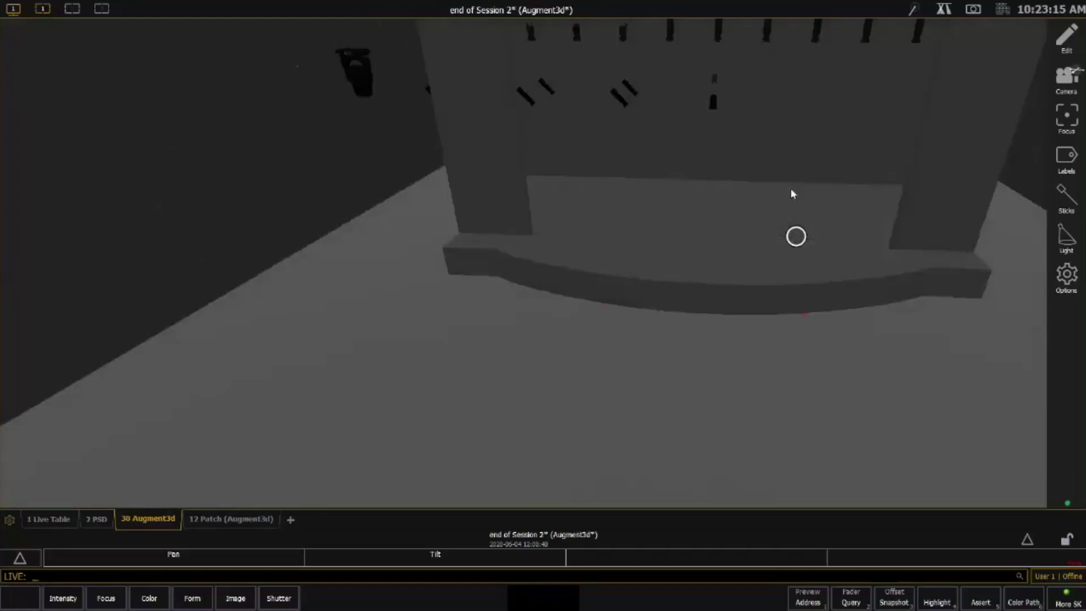
{"action": "middle_click_drag", "start_coordinate": [791, 194], "coordinate": [647, 297]}
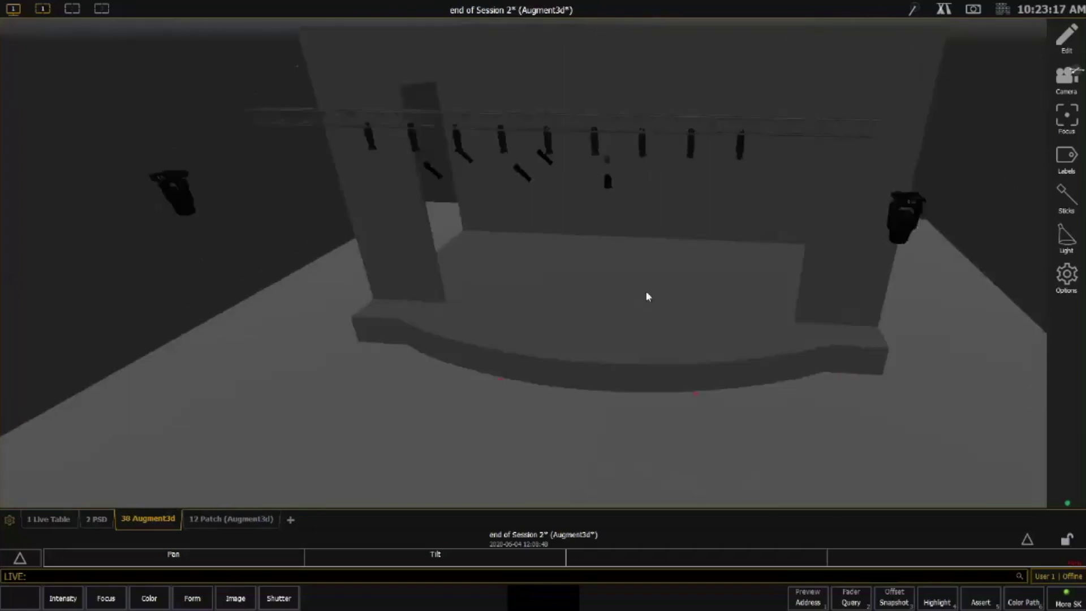
{"action": "scroll", "coordinate": [647, 294], "scroll_direction": "up", "scroll_amount": 2}
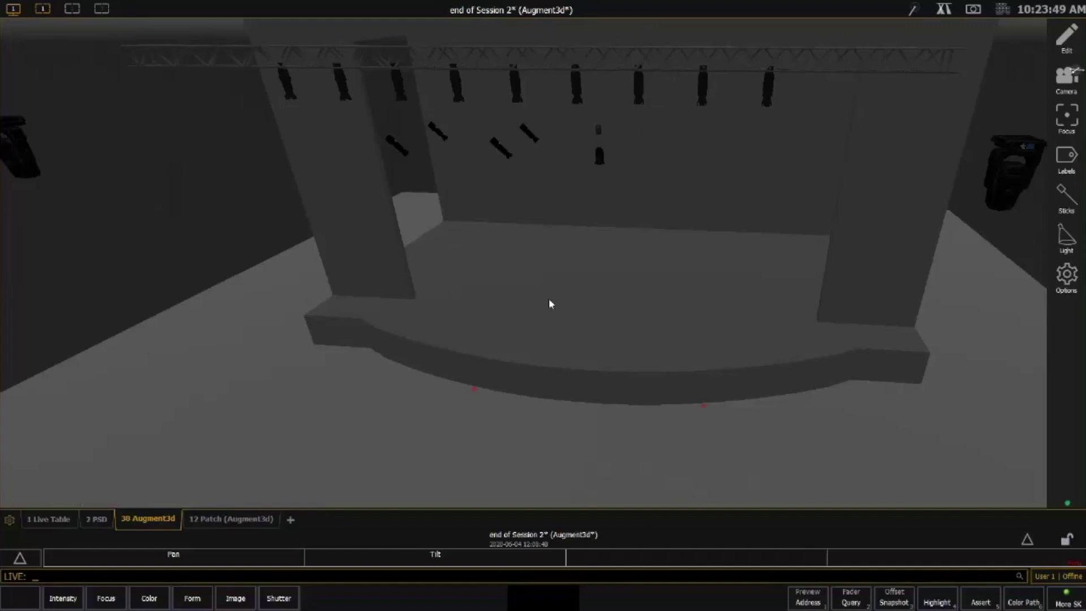
{"action": "left_click_drag", "start_coordinate": [550, 299], "coordinate": [1065, 47]}
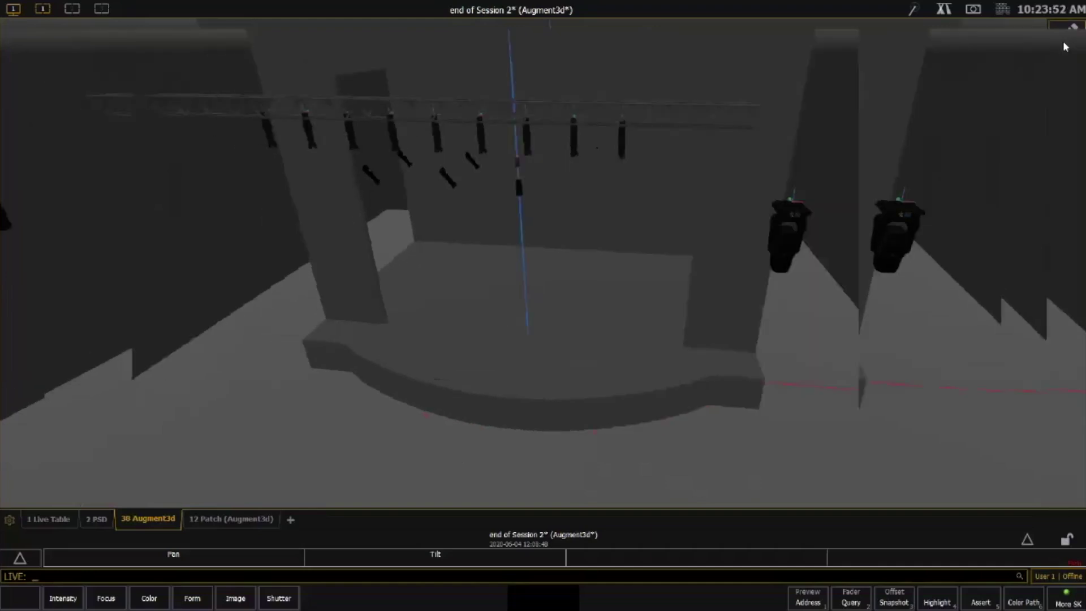
{"action": "left_click", "coordinate": [1065, 47]}
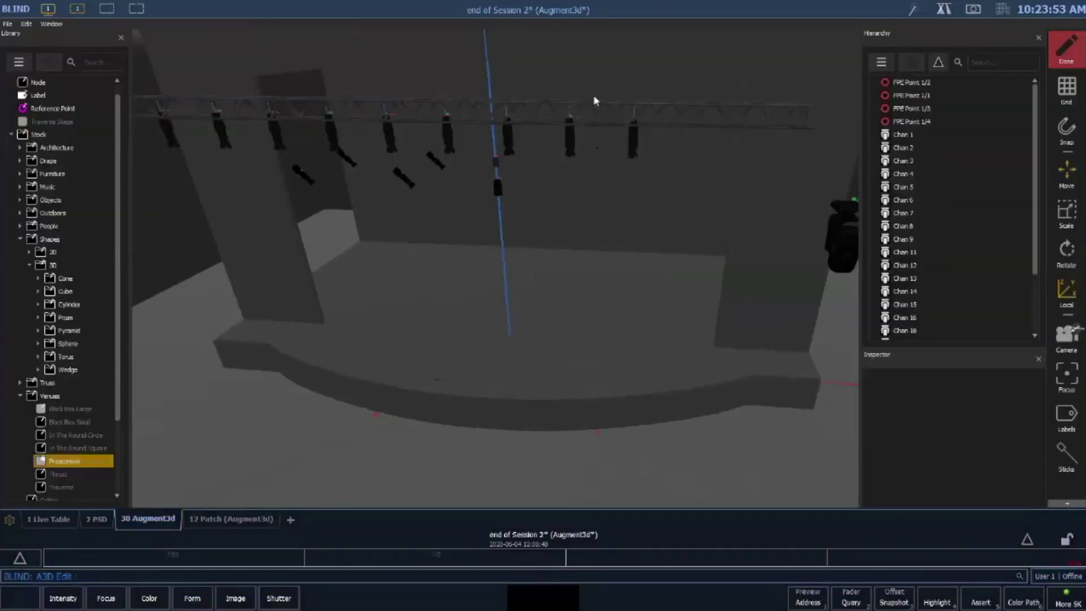
{"action": "left_click", "coordinate": [54, 294]}
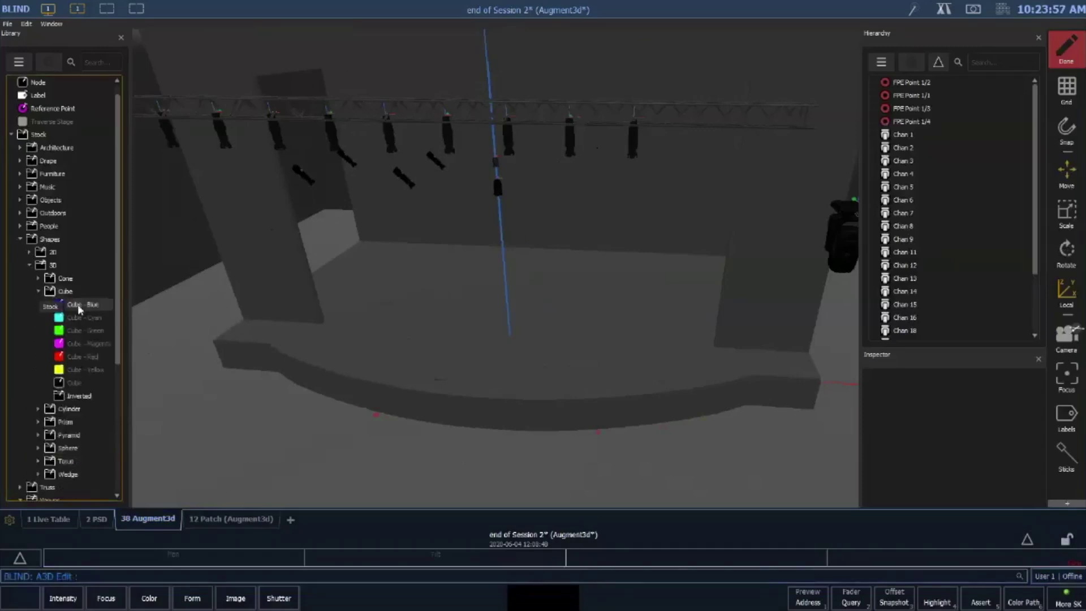
{"action": "left_click_drag", "start_coordinate": [77, 304], "coordinate": [514, 335]}
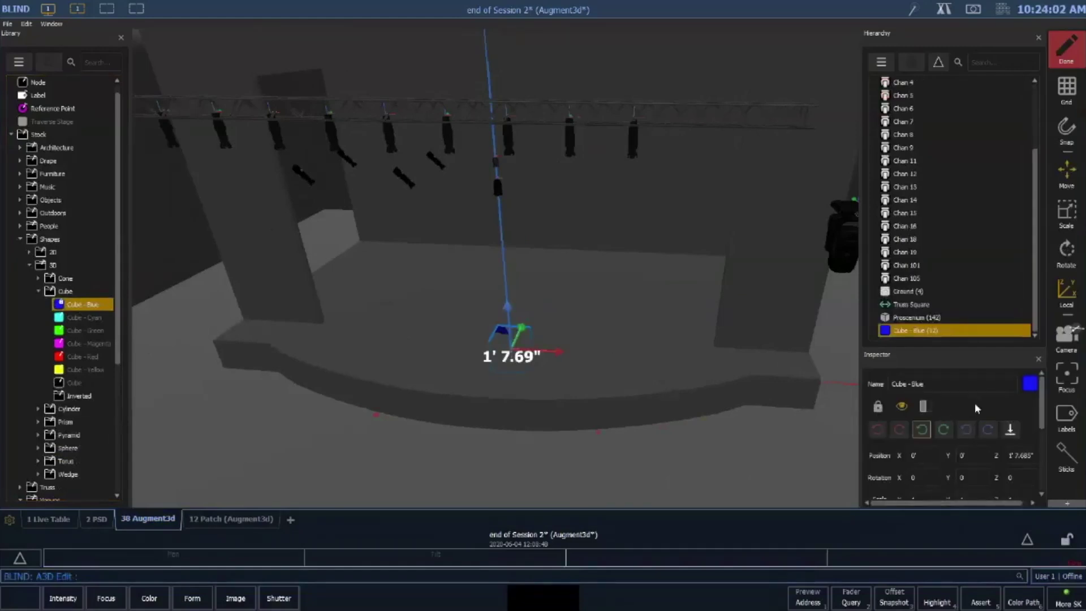
Set the blue cube's size to 12' in X, 8' in Y and 1' in Z to form a platform
{"action": "left_click_drag", "start_coordinate": [1006, 352], "coordinate": [1004, 235]}
{"action": "left_click", "coordinate": [912, 391]}
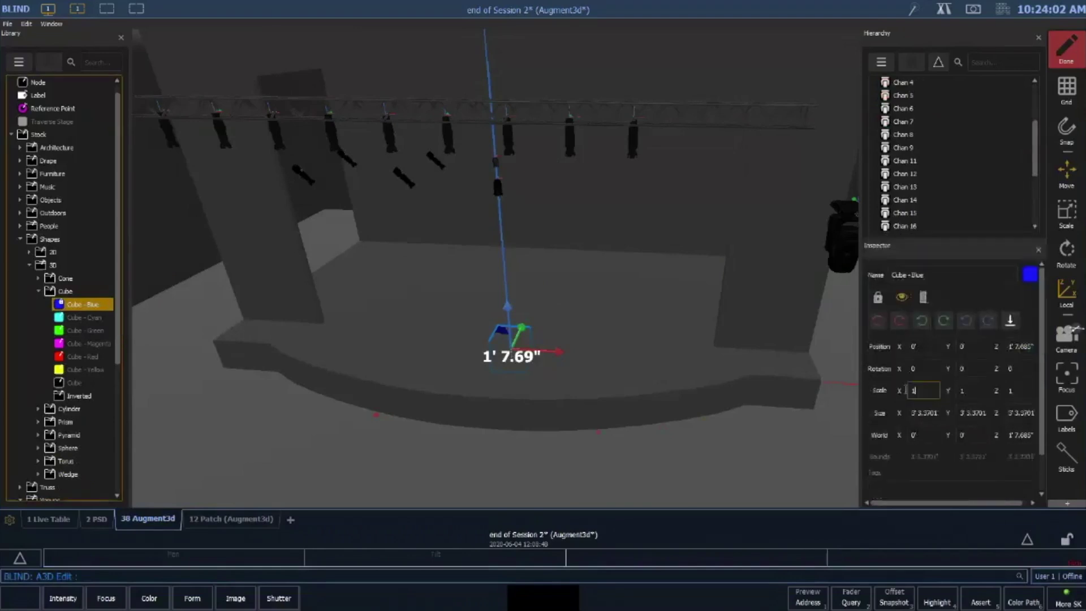
{"action": "left_click", "coordinate": [909, 413]}
{"action": "left_click", "coordinate": [964, 410]}
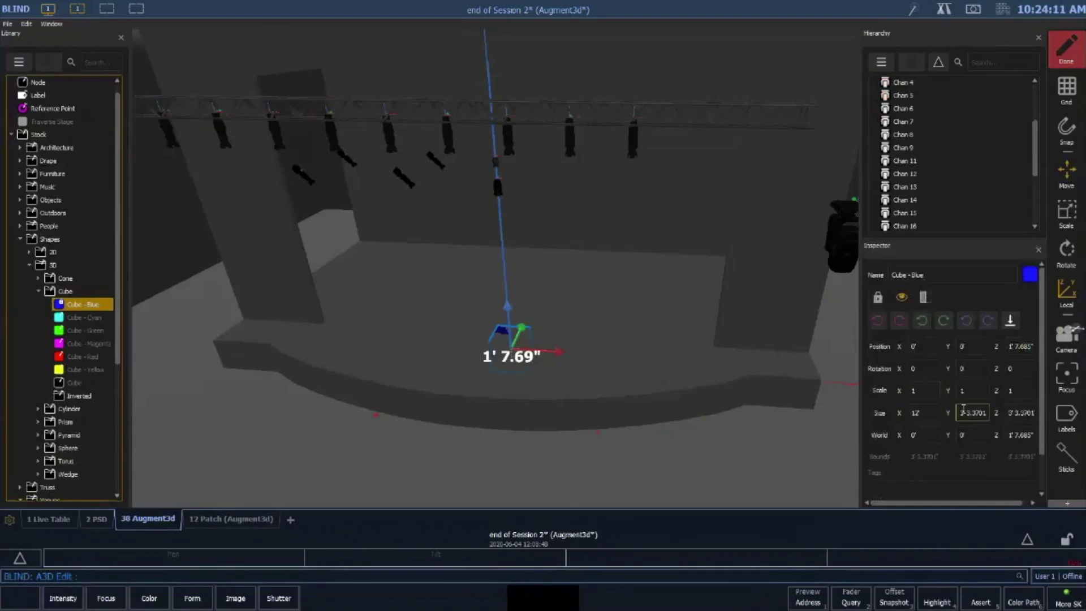
{"action": "type", "text": "8"}
{"action": "key", "text": "Tab"}
{"action": "type", "text": "1"}
{"action": "key", "text": "Return"}
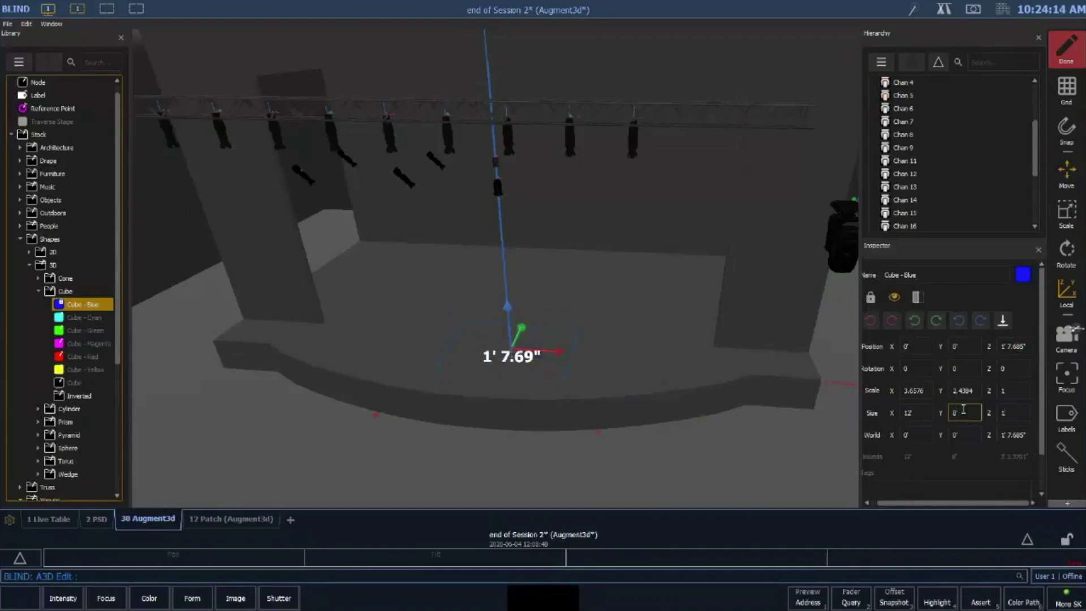
Lift the blue platform to about Z 3' 7" and move it back down to the ground plane
{"action": "left_click", "coordinate": [1004, 319]}
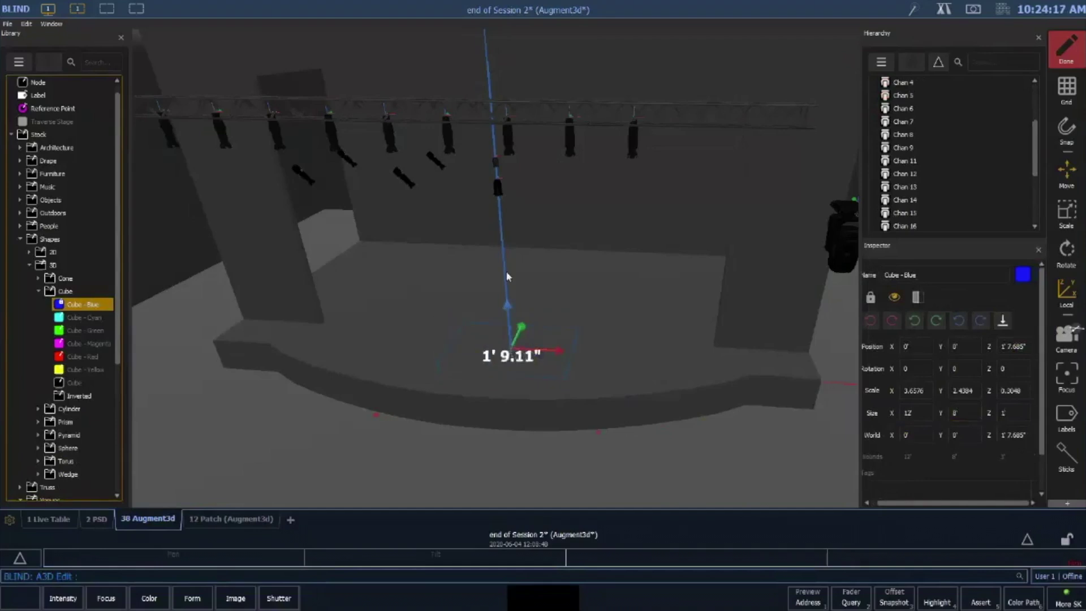
{"action": "left_click_drag", "start_coordinate": [508, 277], "coordinate": [505, 255]}
{"action": "left_click", "coordinate": [1003, 322]}
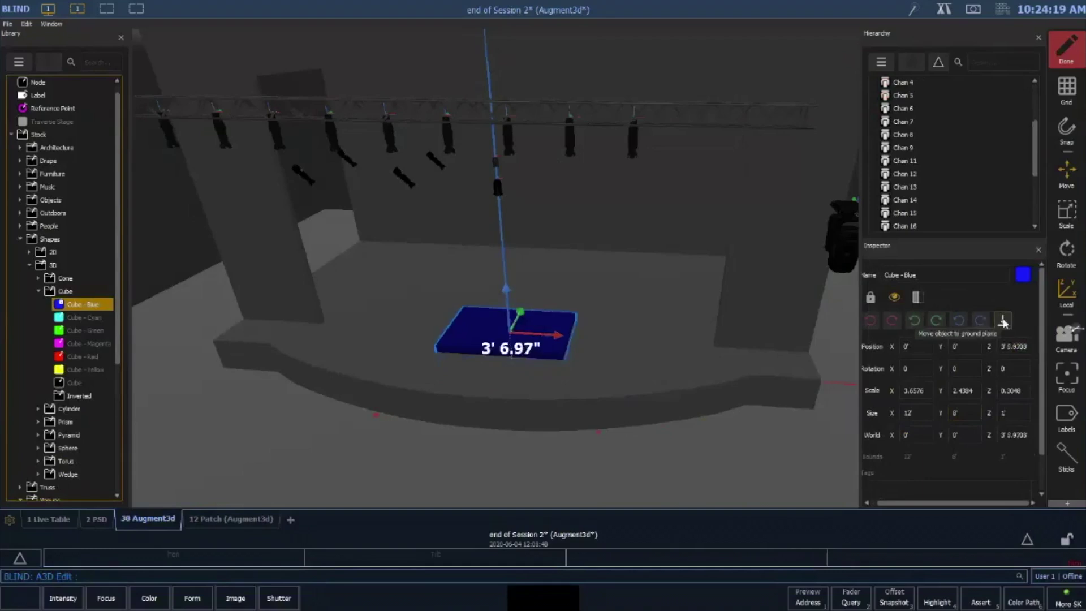
{"action": "left_click", "coordinate": [1003, 322]}
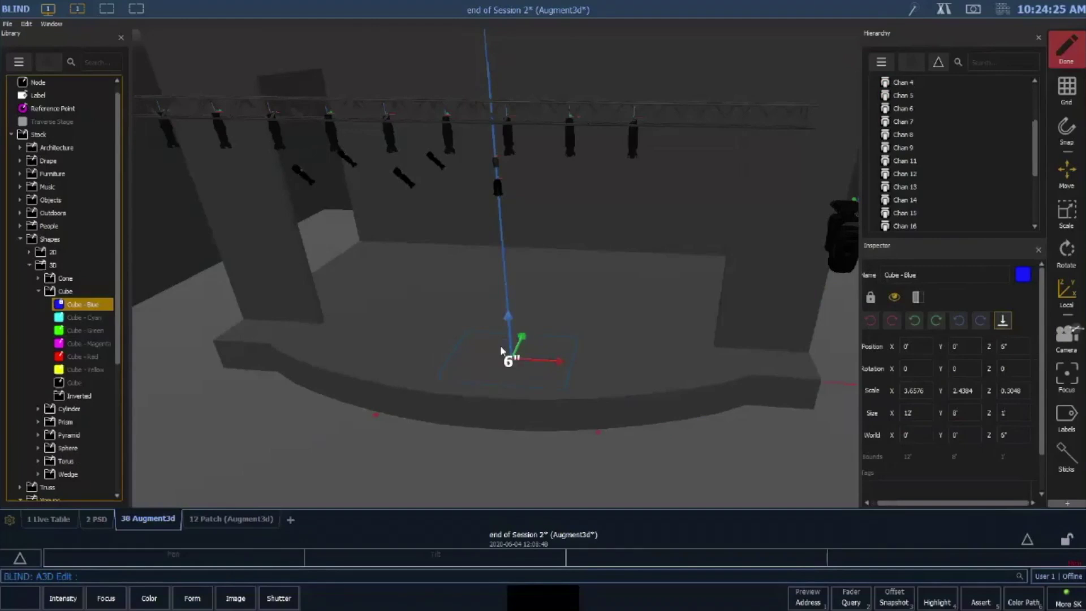
Raise the blue platform to about Z 3' 10" and move it upstage to about Y 8' 2"
{"action": "left_click_drag", "start_coordinate": [509, 320], "coordinate": [567, 298]}
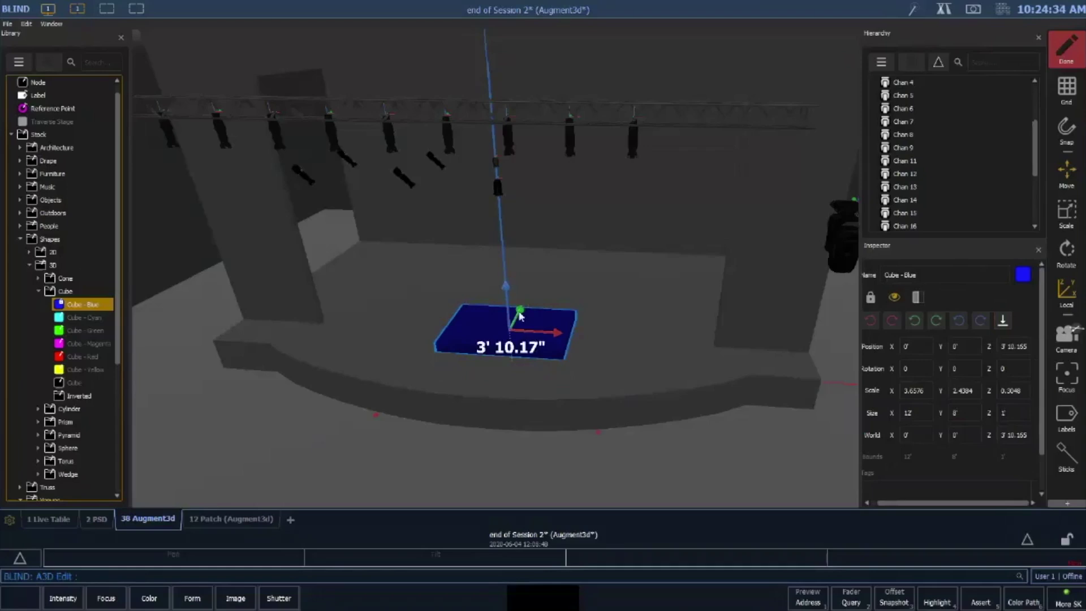
{"action": "left_click_drag", "start_coordinate": [521, 315], "coordinate": [539, 293]}
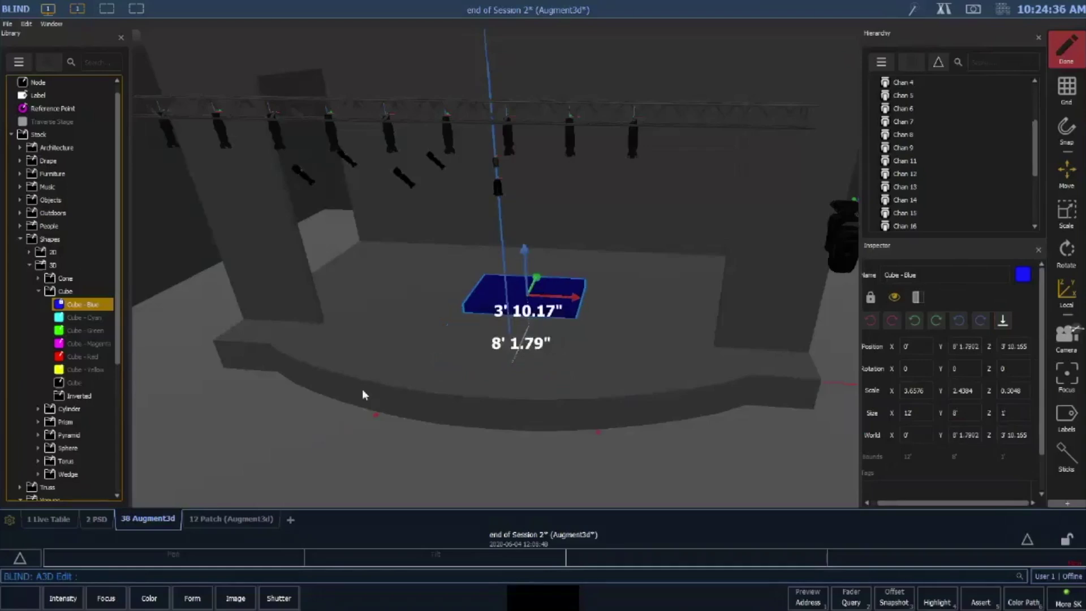
{"action": "left_click", "coordinate": [39, 292]}
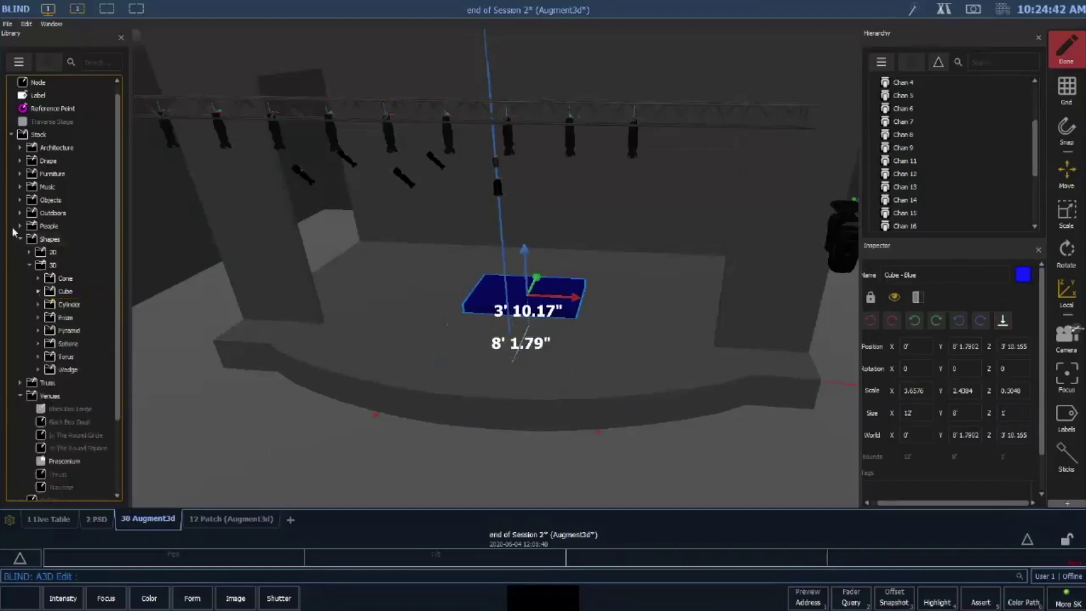
Add a stock music keyboard and place it on the blue platform at about Y 6' 4" and Z 4' 8"
{"action": "left_click", "coordinate": [20, 188]}
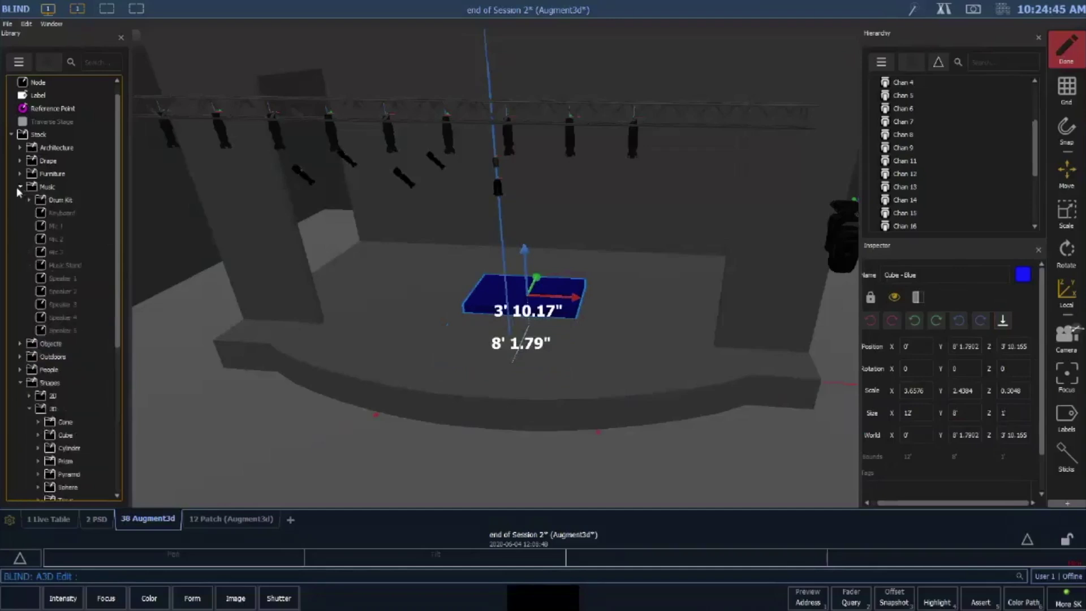
{"action": "left_click_drag", "start_coordinate": [61, 213], "coordinate": [527, 362]}
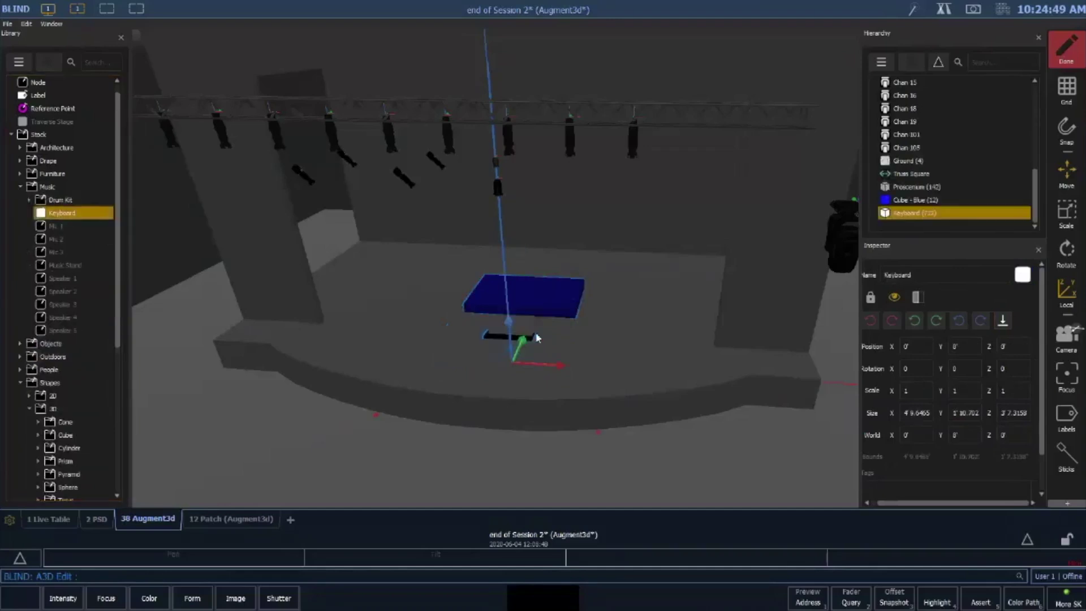
{"action": "left_click", "coordinate": [537, 338]}
{"action": "scroll", "coordinate": [532, 328], "scroll_direction": "up", "scroll_amount": 5}
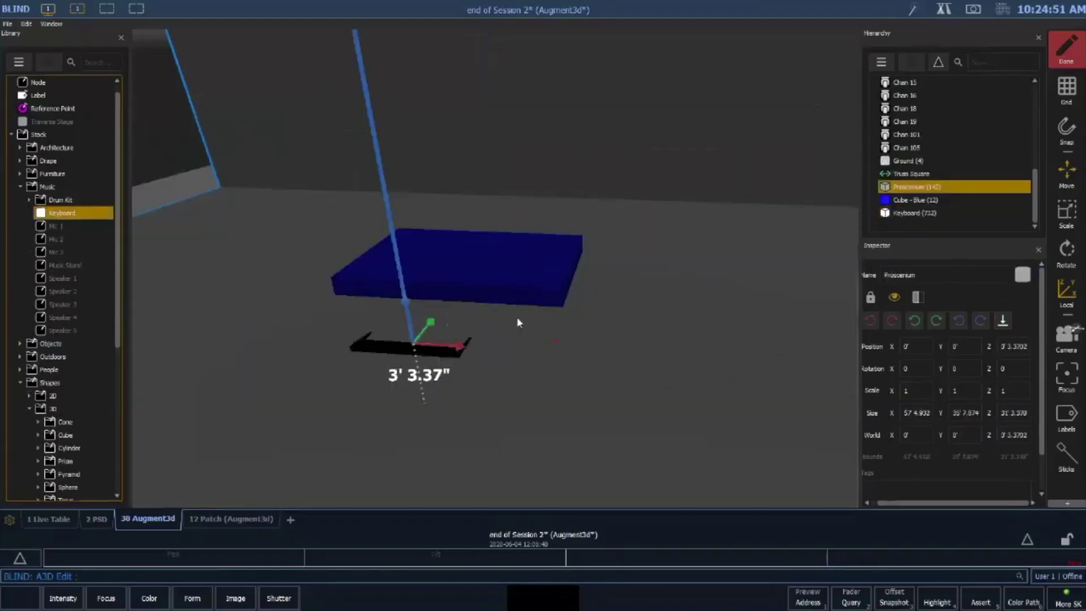
{"action": "scroll", "coordinate": [518, 319], "scroll_direction": "down", "scroll_amount": 1}
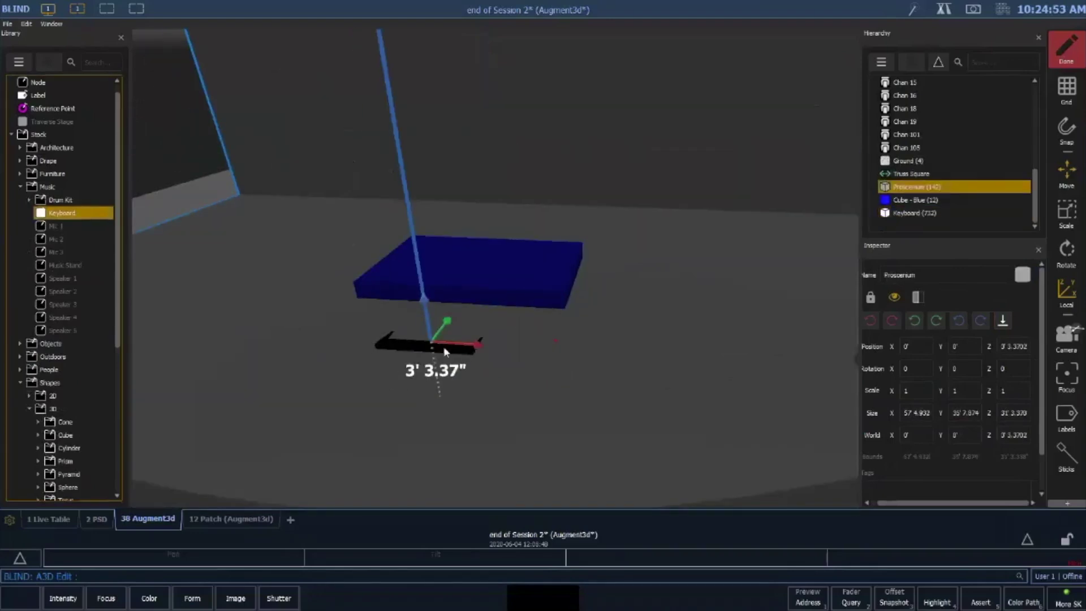
{"action": "left_click", "coordinate": [446, 352]}
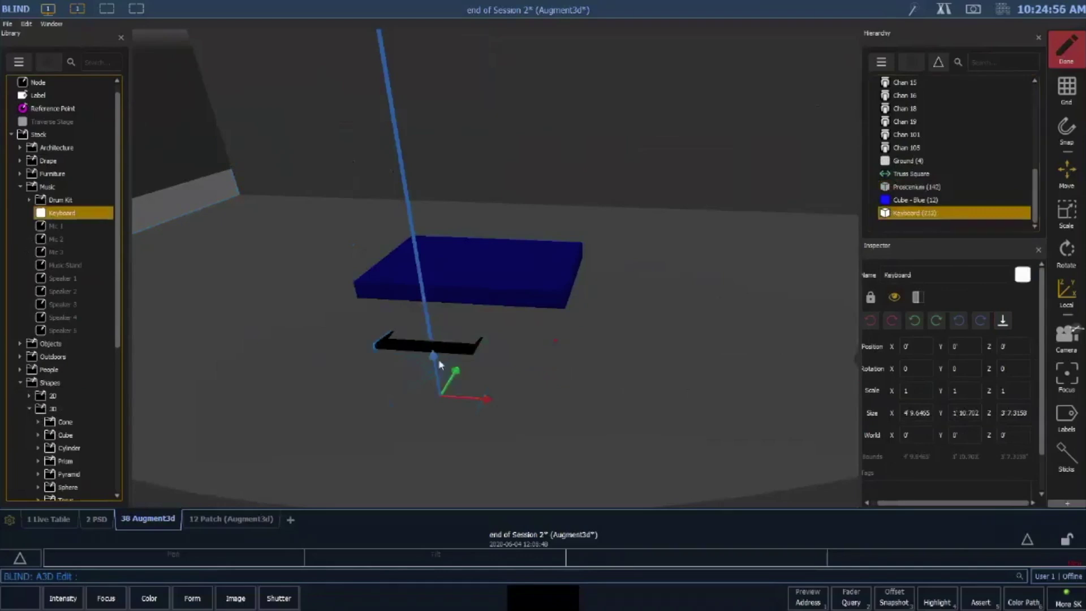
{"action": "left_click_drag", "start_coordinate": [440, 364], "coordinate": [477, 216]}
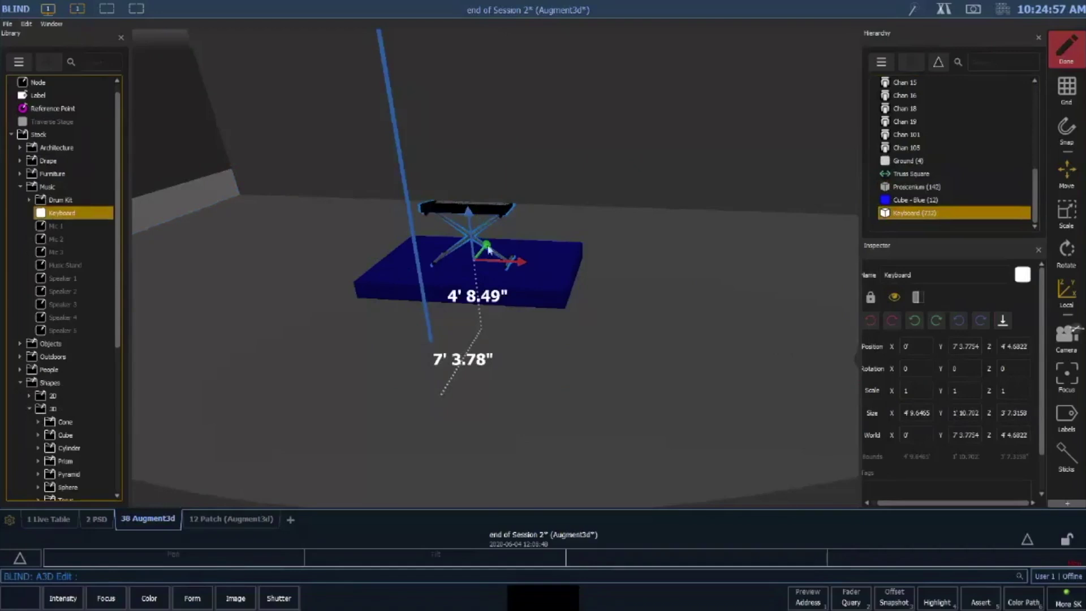
{"action": "left_click_drag", "start_coordinate": [490, 249], "coordinate": [569, 266]}
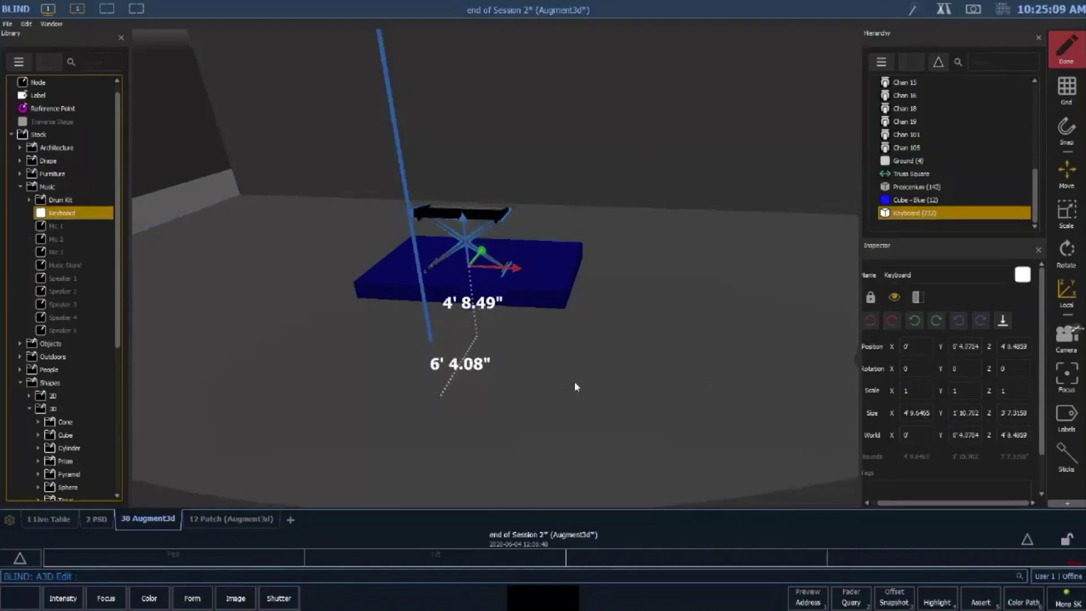
Add the stock figure Person 2 and stand it behind the keyboard at about Y 9' 1" and Z 4' 8"
{"action": "left_click", "coordinate": [20, 187]}
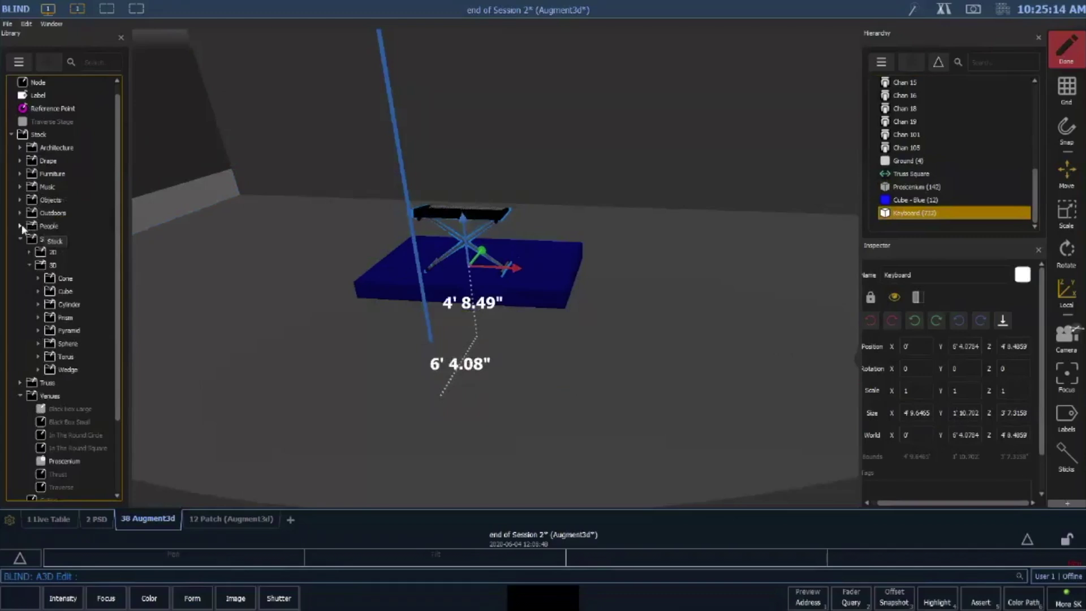
{"action": "left_click", "coordinate": [22, 224]}
{"action": "left_click_drag", "start_coordinate": [60, 251], "coordinate": [551, 301]}
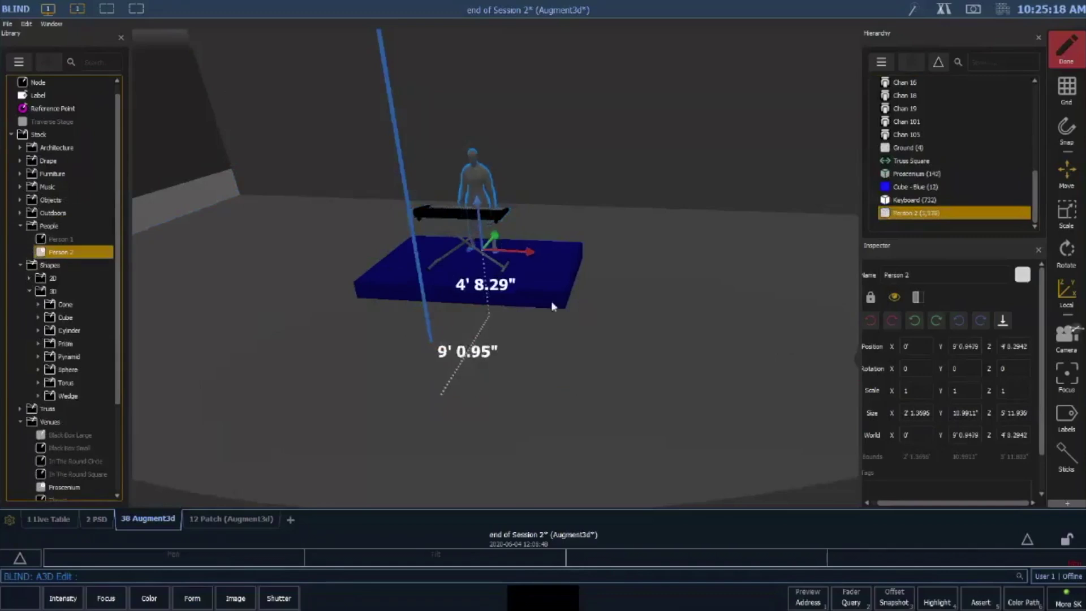
{"action": "left_click", "coordinate": [563, 342]}
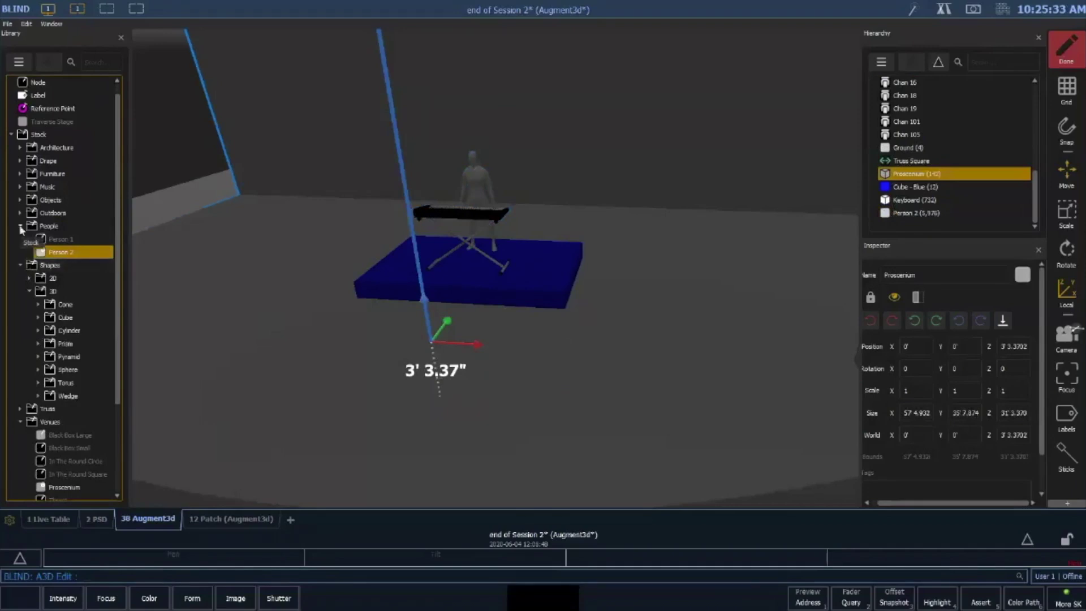
Add the stock Lamp Floor Round and move it to the upstage side of the stage, beside the blue platform
{"action": "left_click", "coordinate": [20, 174]}
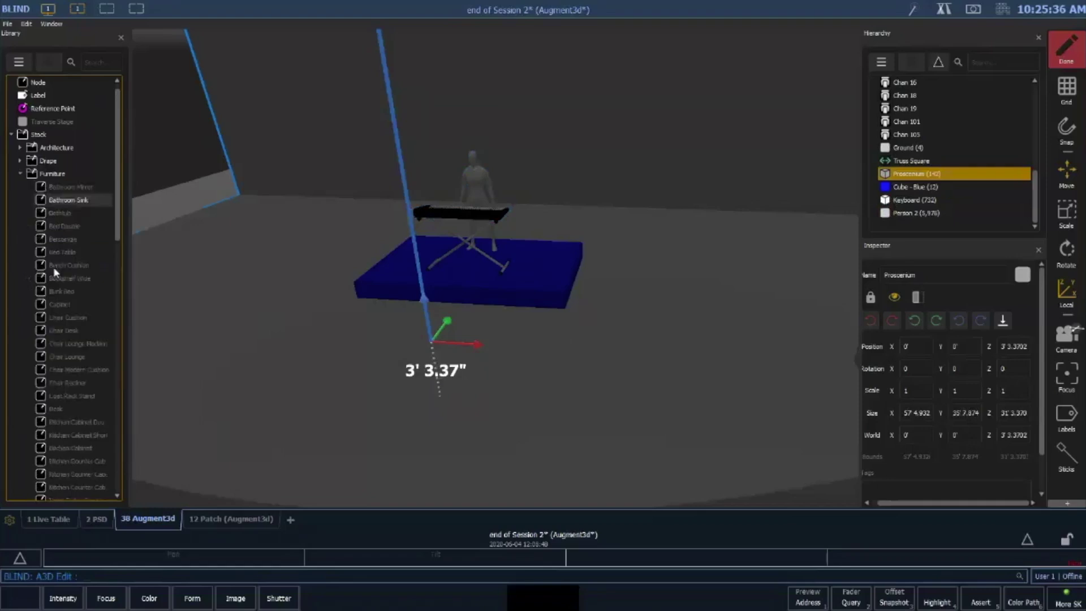
{"action": "scroll", "coordinate": [65, 294], "scroll_direction": "down", "scroll_amount": 6}
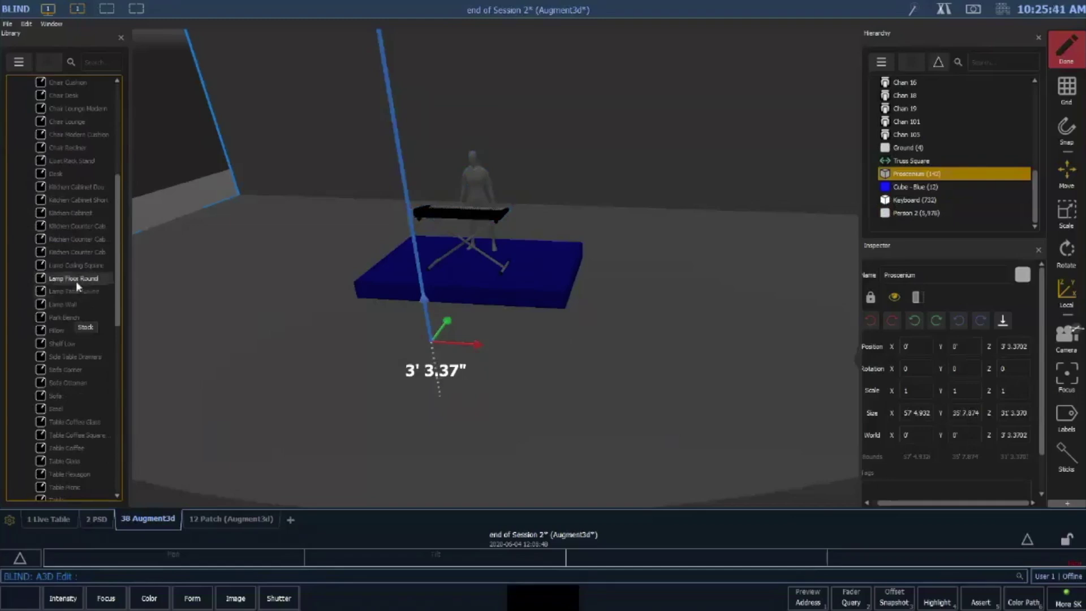
{"action": "left_click_drag", "start_coordinate": [66, 280], "coordinate": [431, 373]}
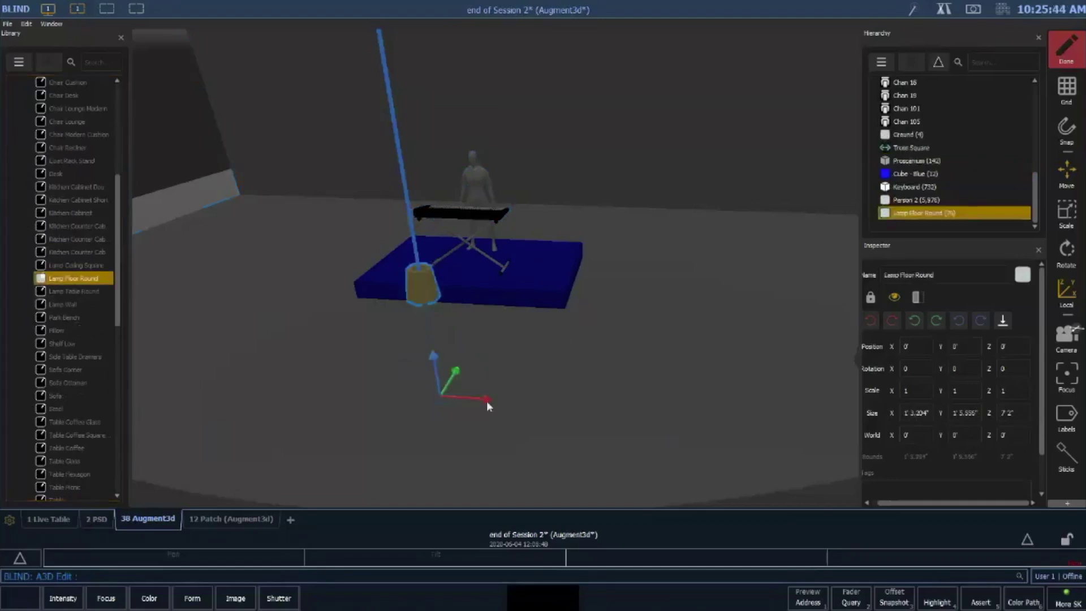
{"action": "left_click_drag", "start_coordinate": [486, 399], "coordinate": [428, 372]}
{"action": "left_click", "coordinate": [172, 161]}
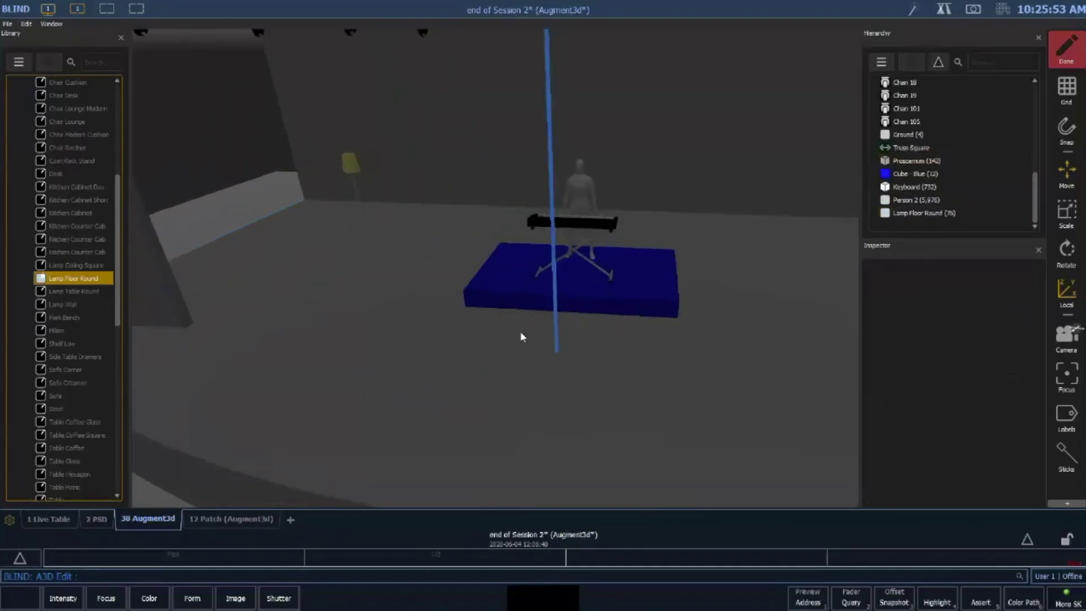
{"action": "mouse_move", "coordinate": [520, 337]}
{"action": "left_mouse_down"}
{"action": "mouse_move", "coordinate": [594, 313]}
{"action": "mouse_move", "coordinate": [578, 260]}
{"action": "left_mouse_up"}
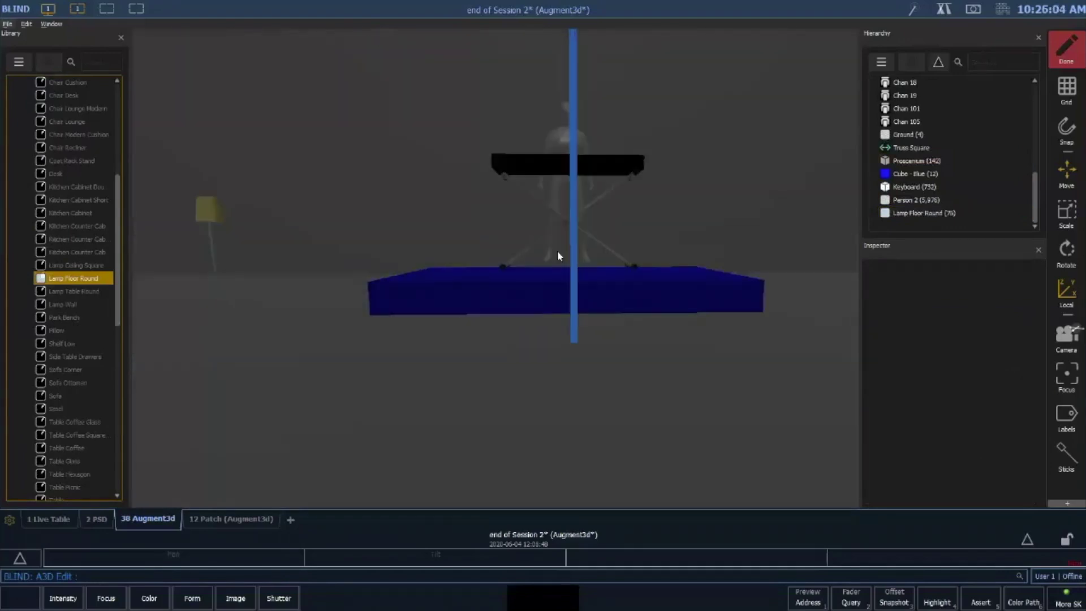
{"action": "mouse_move", "coordinate": [558, 251]}
{"action": "left_mouse_down"}
{"action": "mouse_move", "coordinate": [561, 276]}
{"action": "mouse_move", "coordinate": [557, 245]}
{"action": "left_mouse_up"}
{"action": "right_click_drag", "start_coordinate": [556, 244], "coordinate": [531, 290]}
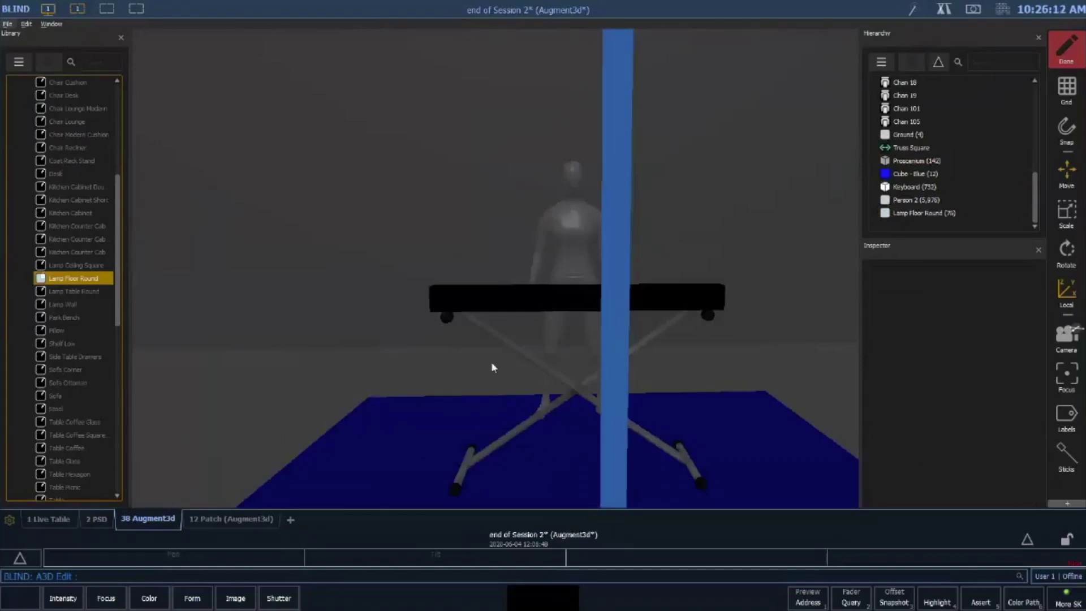
Lower the blue platform to about Z 3' 9" so it rests on the stage floor, working in an orthographic left view
{"action": "scroll", "coordinate": [505, 392], "scroll_direction": "up", "scroll_amount": 3}
{"action": "scroll", "coordinate": [505, 392], "scroll_direction": "up", "scroll_amount": 3}
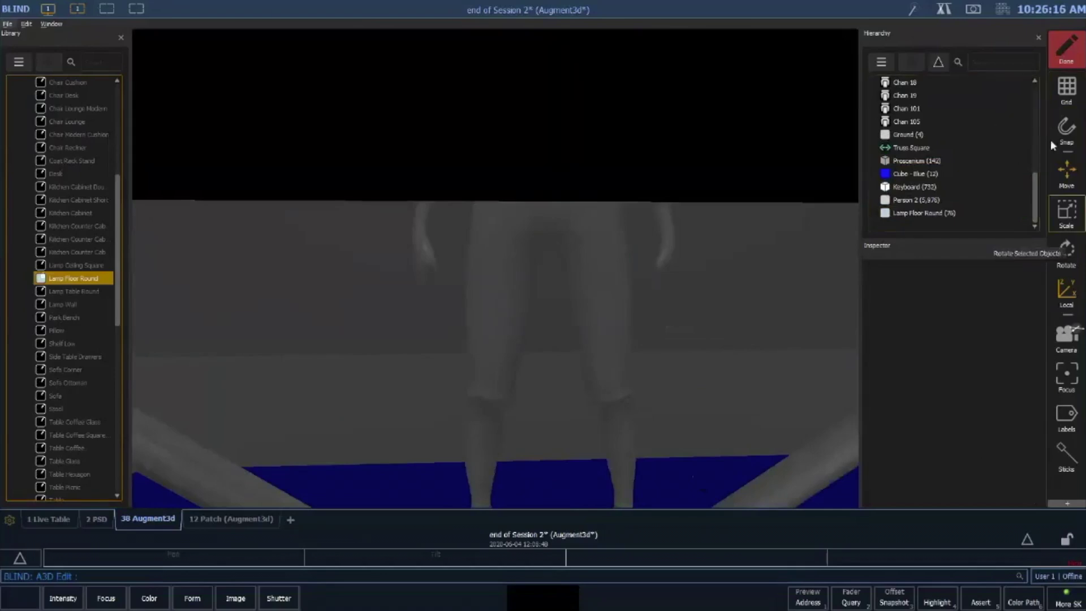
{"action": "left_click", "coordinate": [1069, 337]}
{"action": "left_click", "coordinate": [884, 446]}
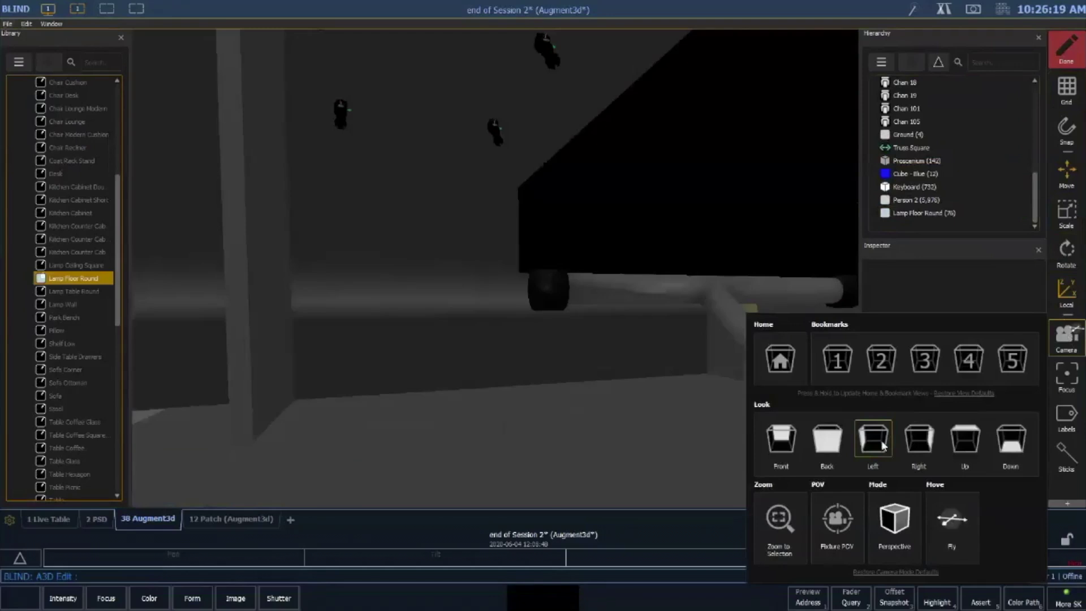
{"action": "left_click", "coordinate": [896, 519]}
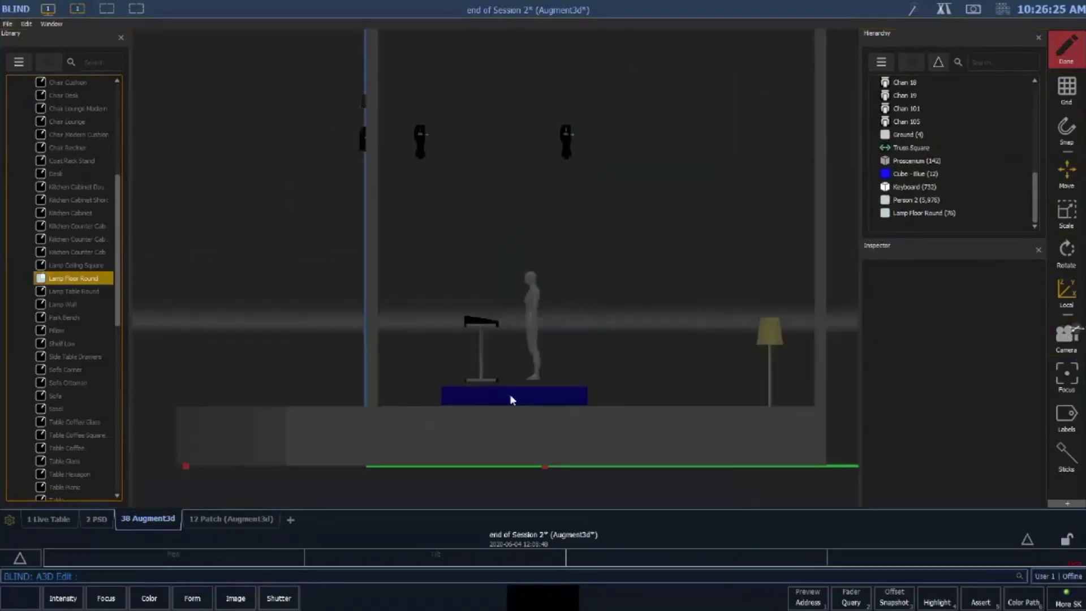
{"action": "scroll", "coordinate": [511, 396], "scroll_direction": "up", "scroll_amount": 1}
{"action": "scroll", "coordinate": [525, 384], "scroll_direction": "up", "scroll_amount": 1}
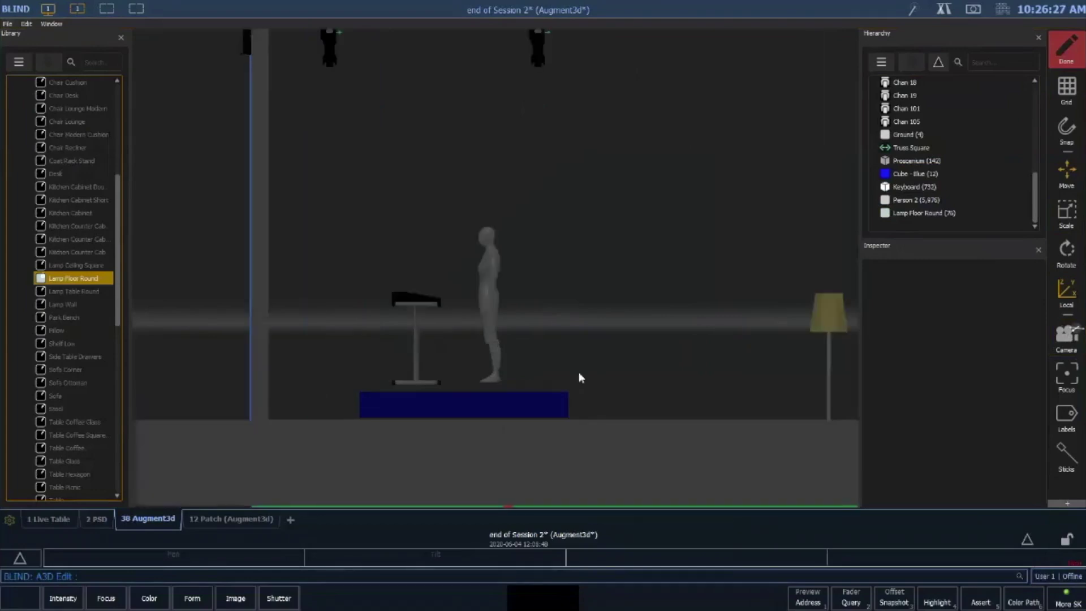
{"action": "scroll", "coordinate": [544, 393], "scroll_direction": "up", "scroll_amount": 1}
{"action": "scroll", "coordinate": [545, 393], "scroll_direction": "up", "scroll_amount": 2}
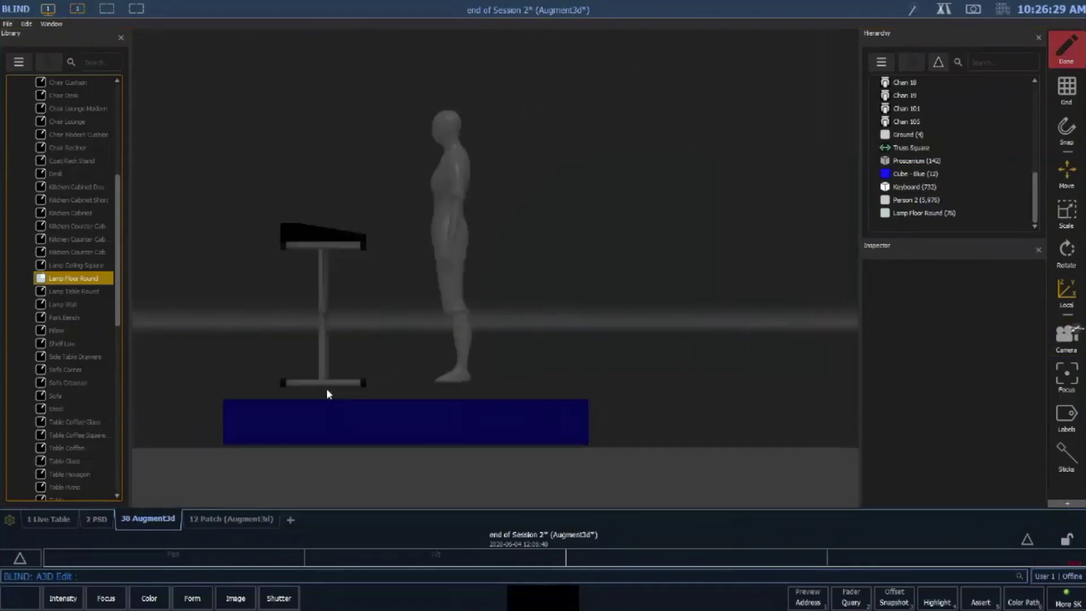
{"action": "left_click", "coordinate": [321, 367]}
{"action": "mouse_move", "coordinate": [325, 332]}
{"action": "left_mouse_down"}
{"action": "mouse_move", "coordinate": [334, 356]}
{"action": "mouse_move", "coordinate": [418, 392]}
{"action": "mouse_move", "coordinate": [406, 379]}
{"action": "left_mouse_up"}
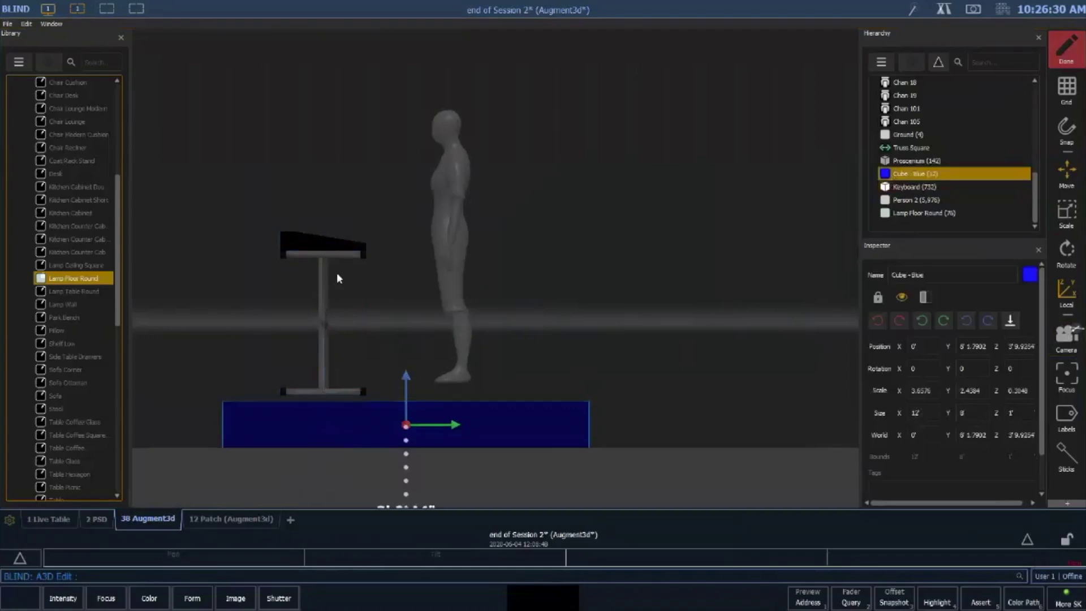
Lower the keyboard and Person 2 onto the top of the blue platform, with the figure at about Z 4' 4"
{"action": "left_click", "coordinate": [321, 286]}
{"action": "left_click_drag", "start_coordinate": [322, 347], "coordinate": [323, 349]}
{"action": "left_click", "coordinate": [445, 258]}
{"action": "left_click_drag", "start_coordinate": [447, 333], "coordinate": [445, 338]}
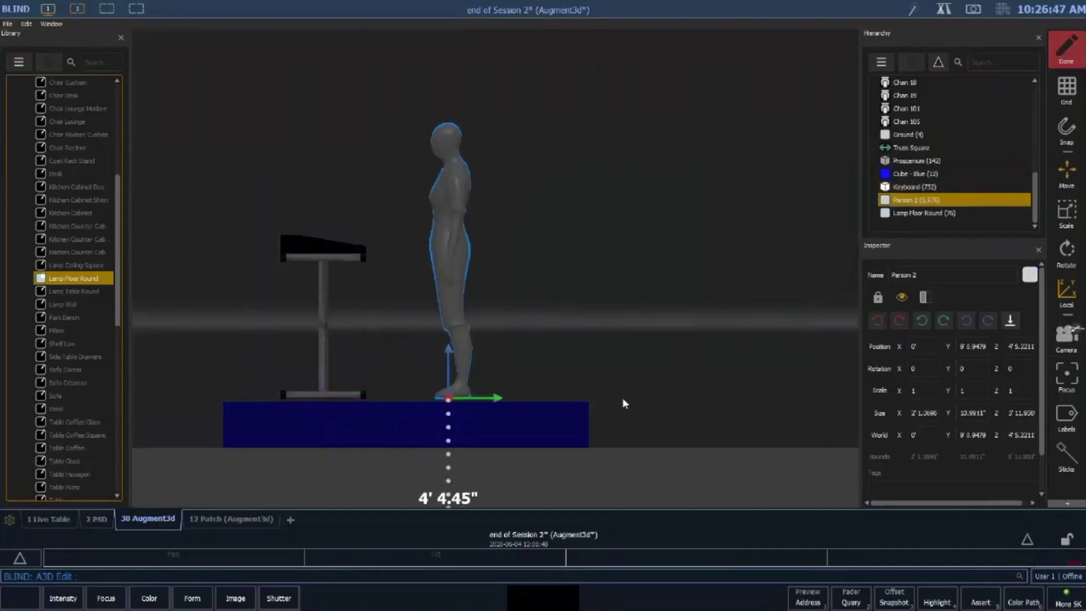
Raise the Lamp Floor Round so its base stands on the stage floor, at about Z 3' 4"
{"action": "scroll", "coordinate": [626, 405], "scroll_direction": "up", "scroll_amount": 5}
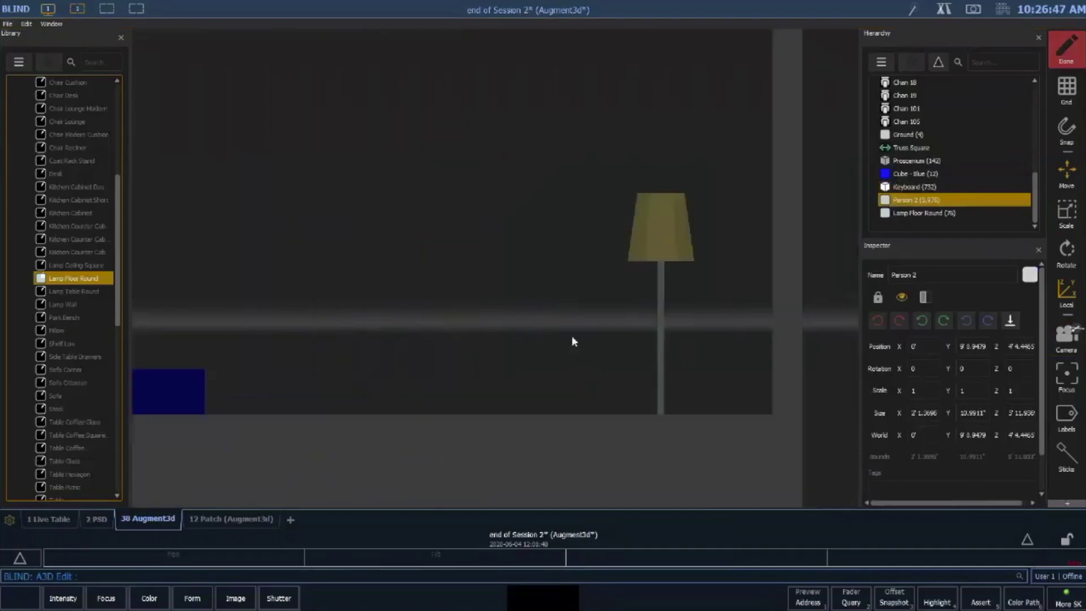
{"action": "left_click", "coordinate": [663, 232]}
{"action": "left_click_drag", "start_coordinate": [662, 468], "coordinate": [682, 454]}
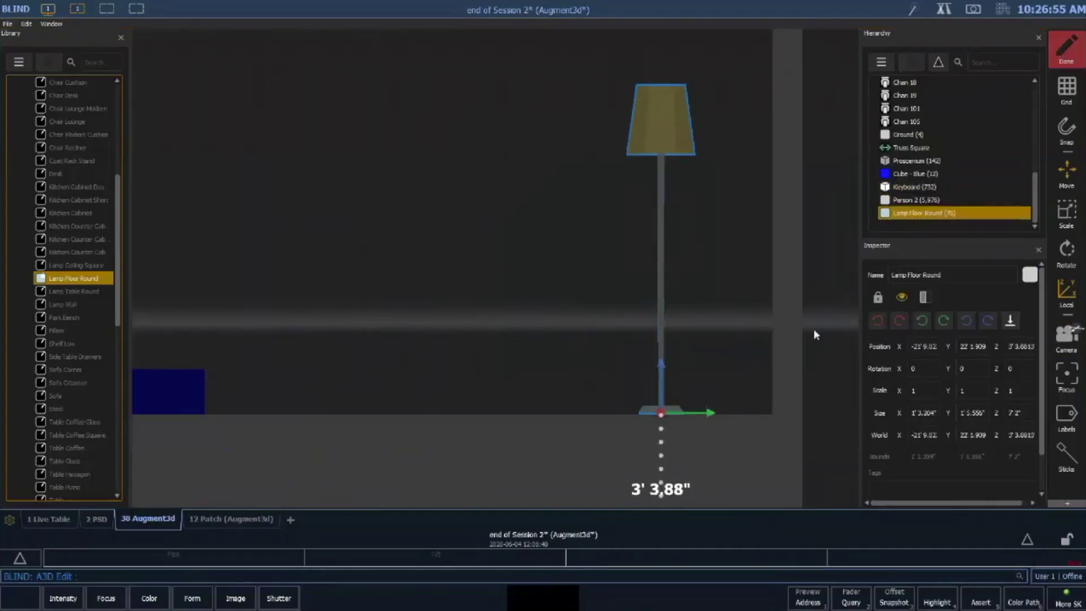
Return to perspective mode and move Person 2 closer to the keyboard, to about Y 8' 1"
{"action": "key", "text": "c"}
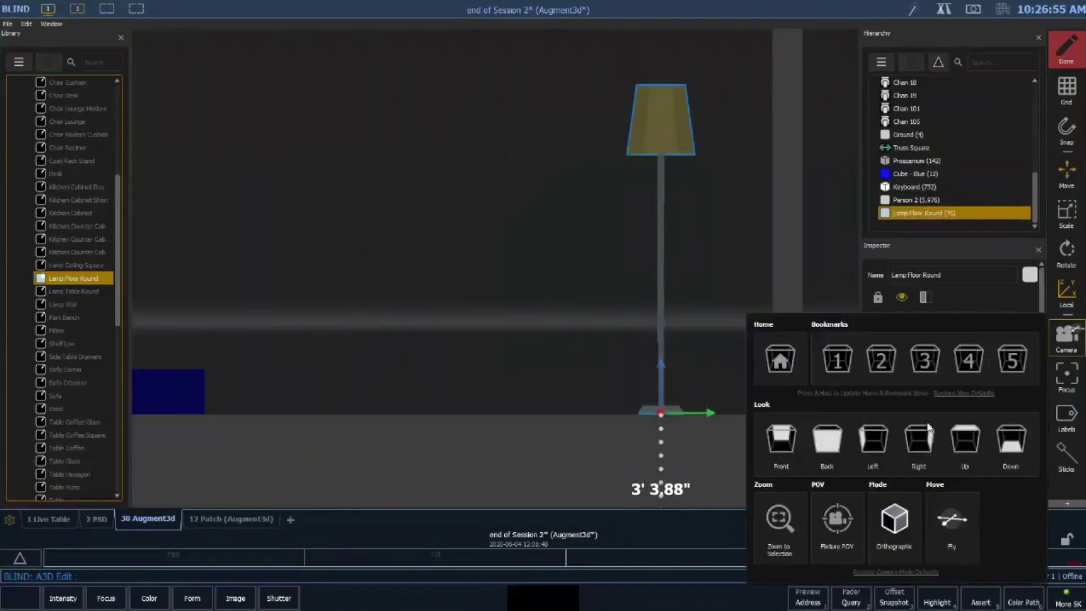
{"action": "left_click", "coordinate": [893, 517]}
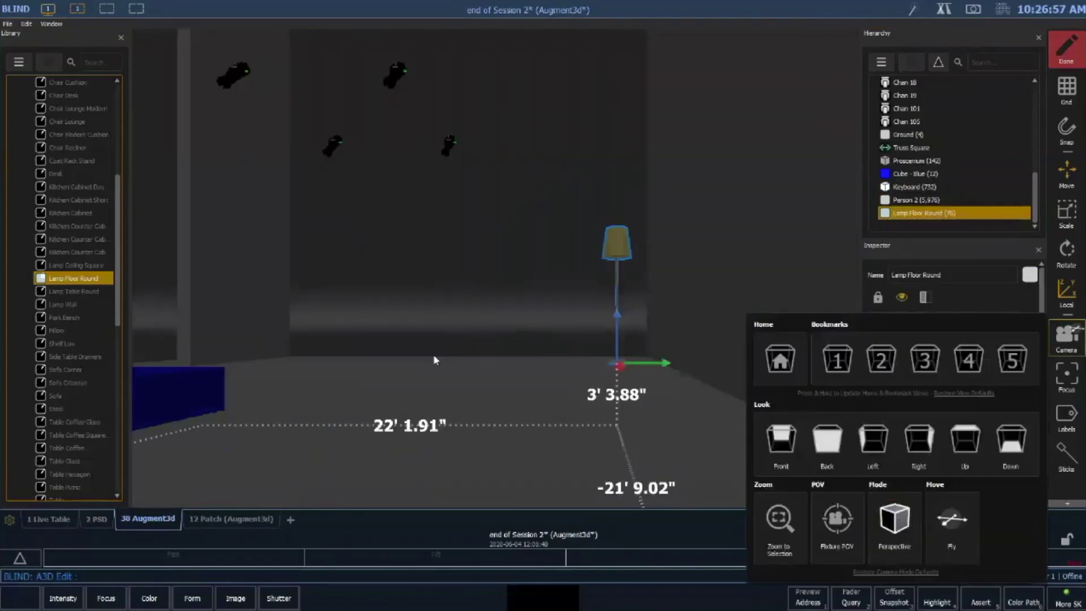
{"action": "left_click_drag", "start_coordinate": [436, 360], "coordinate": [594, 375]}
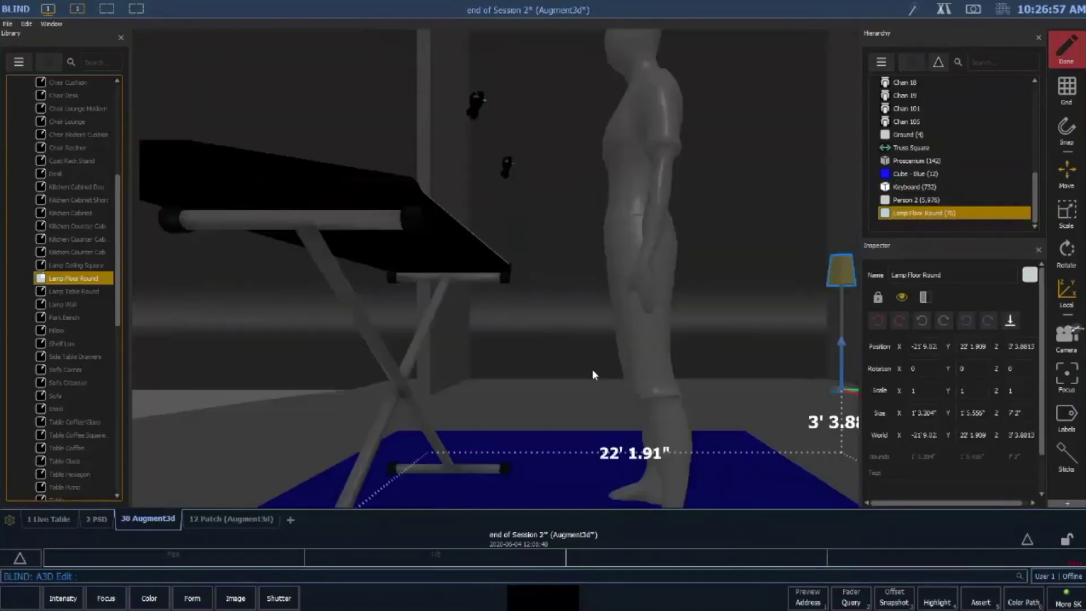
{"action": "scroll", "coordinate": [660, 348], "scroll_direction": "down", "scroll_amount": 5}
{"action": "left_click_drag", "start_coordinate": [661, 348], "coordinate": [605, 326]}
{"action": "left_click", "coordinate": [536, 372]}
{"action": "left_click", "coordinate": [605, 326]}
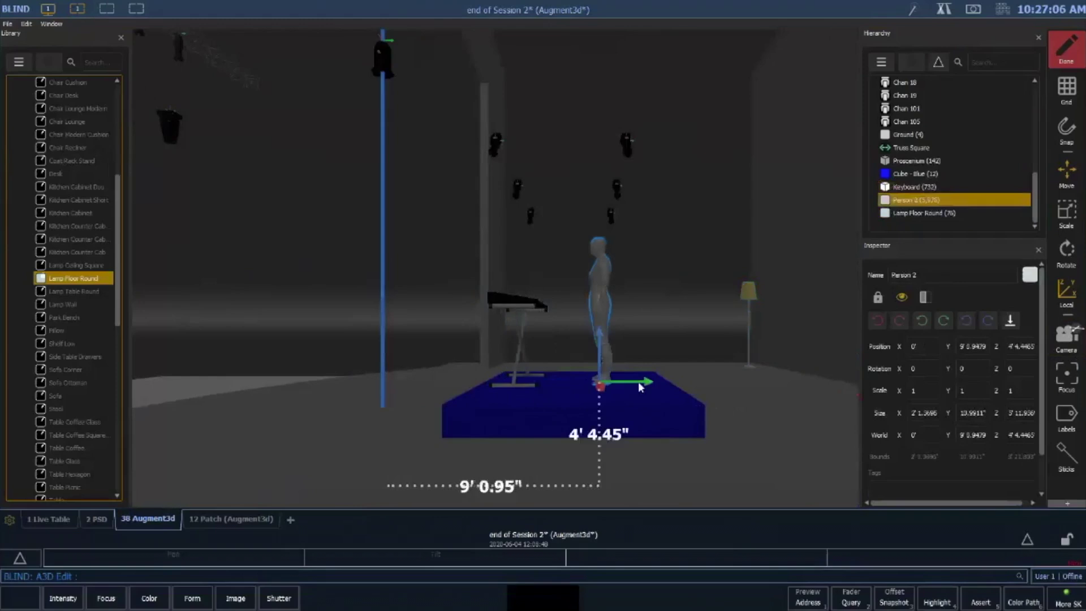
{"action": "left_click_drag", "start_coordinate": [641, 386], "coordinate": [651, 383]}
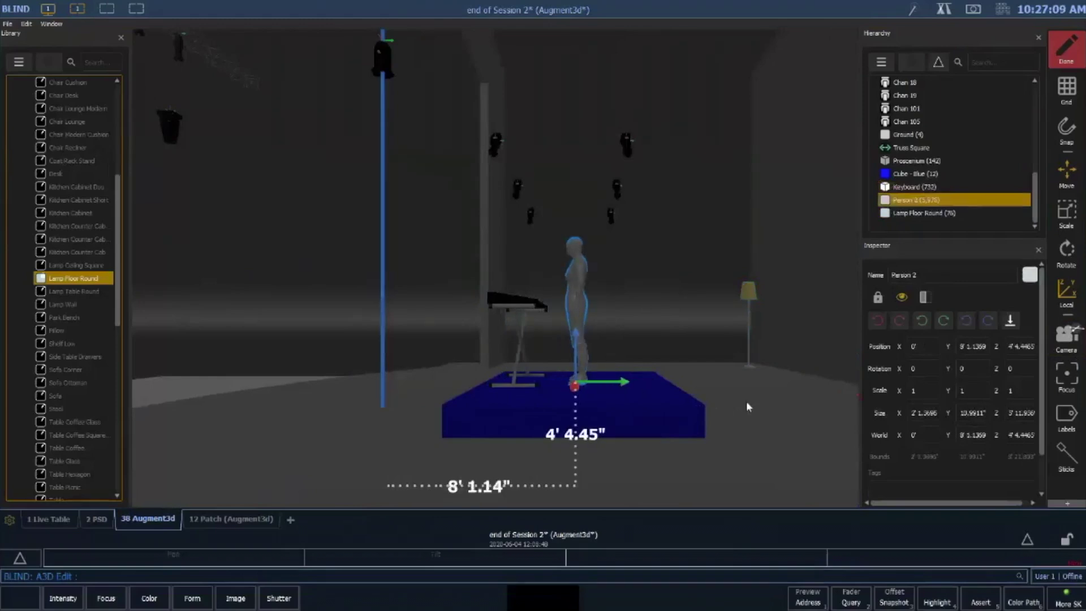
{"action": "left_click", "coordinate": [747, 404]}
{"action": "left_click", "coordinate": [296, 334]}
{"action": "left_click_drag", "start_coordinate": [334, 348], "coordinate": [439, 345]}
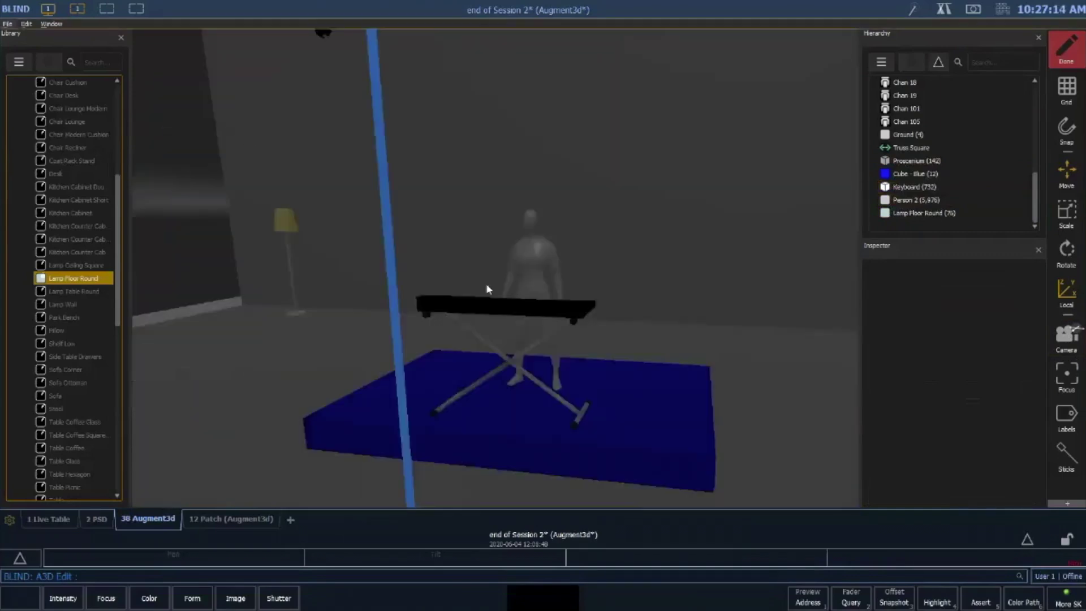
{"action": "scroll", "coordinate": [486, 289], "scroll_direction": "down", "scroll_amount": 3}
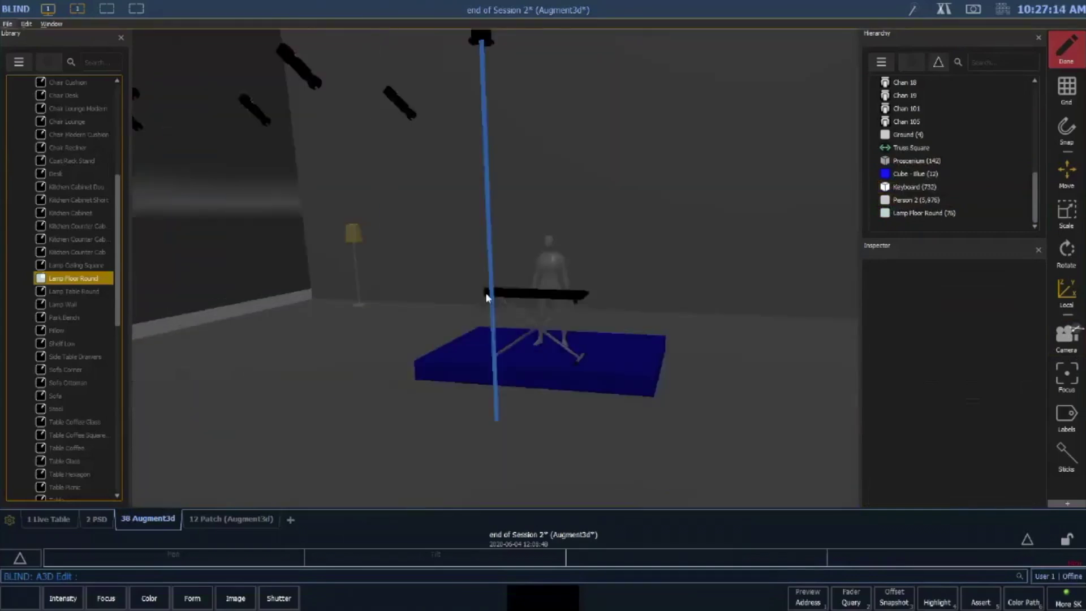
{"action": "left_click_drag", "start_coordinate": [486, 296], "coordinate": [394, 345]}
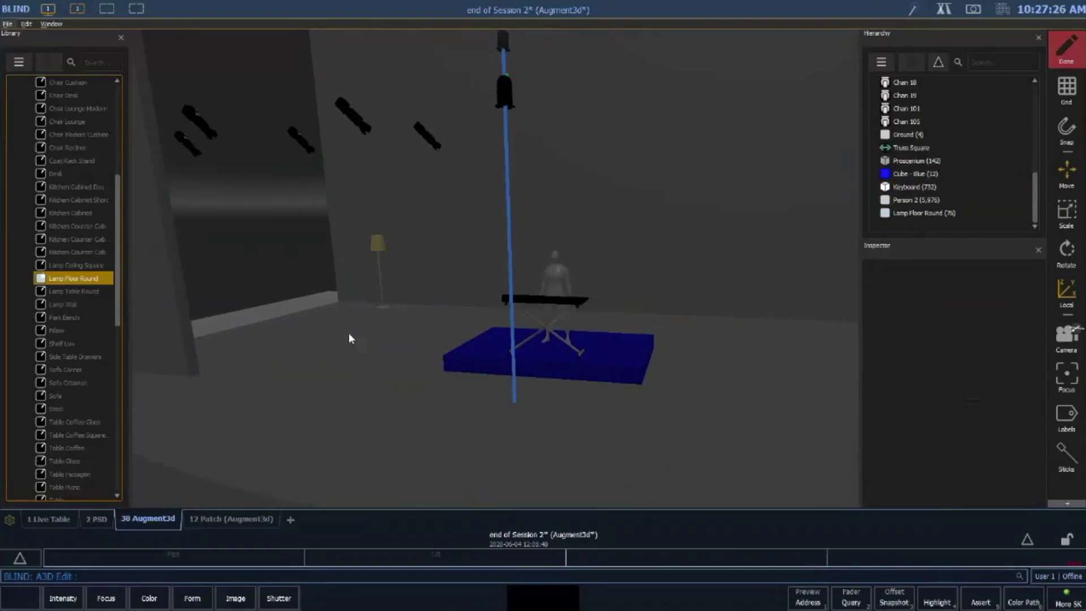
{"action": "left_click_drag", "start_coordinate": [366, 333], "coordinate": [404, 351]}
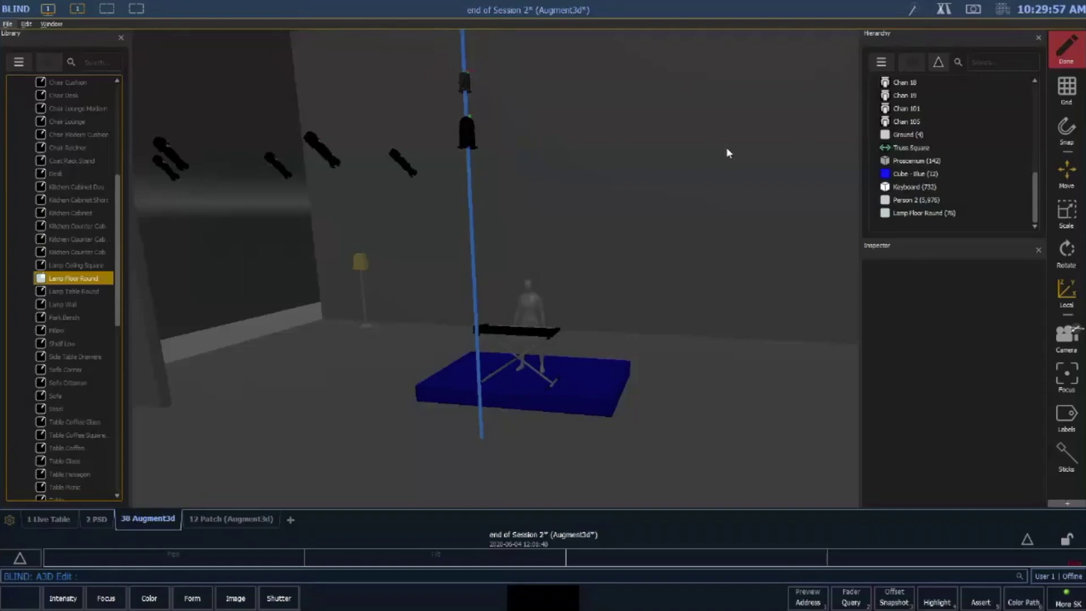
Hide the Lamp Floor Round in the model and clear the selection
{"action": "left_click", "coordinate": [360, 262]}
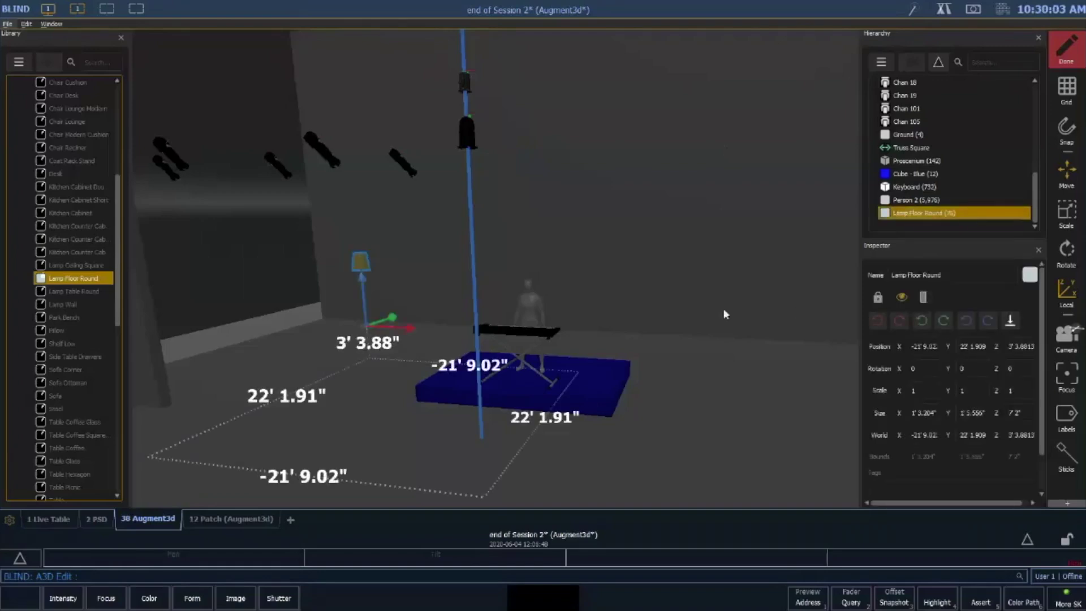
{"action": "left_click", "coordinate": [902, 299]}
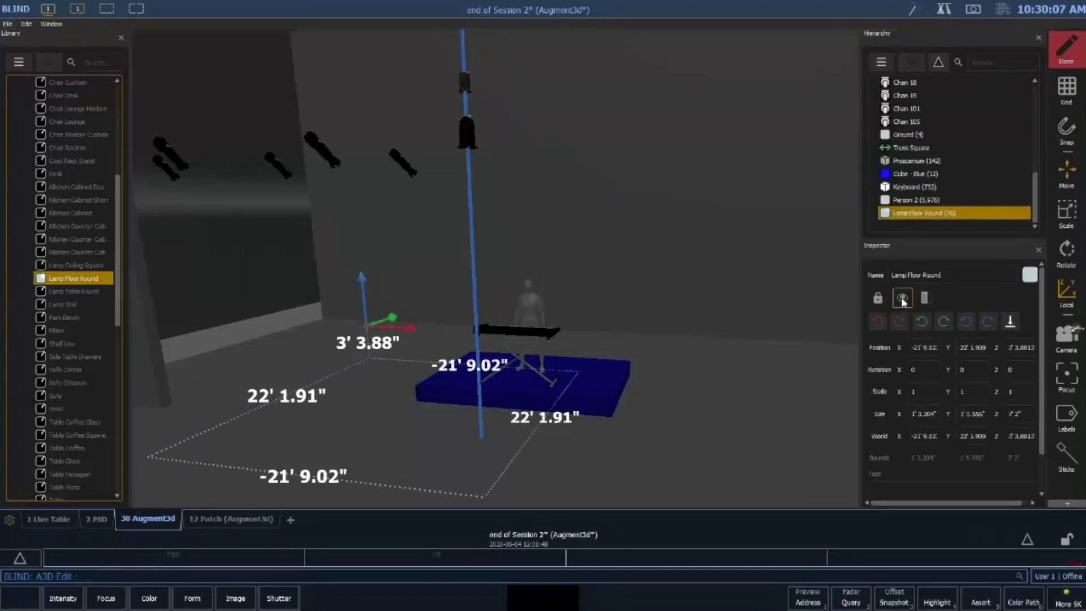
{"action": "left_click", "coordinate": [282, 200]}
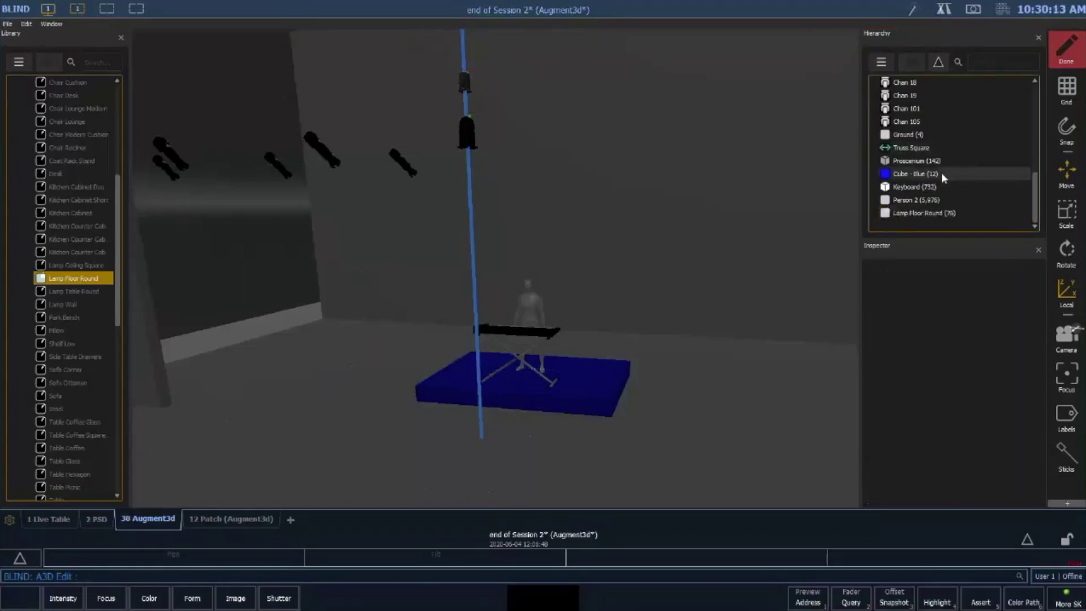
Select the hidden Lamp Floor Round by name and make it visible again
{"action": "scroll", "coordinate": [942, 172], "scroll_direction": "down", "scroll_amount": 1}
{"action": "left_click", "coordinate": [927, 218]}
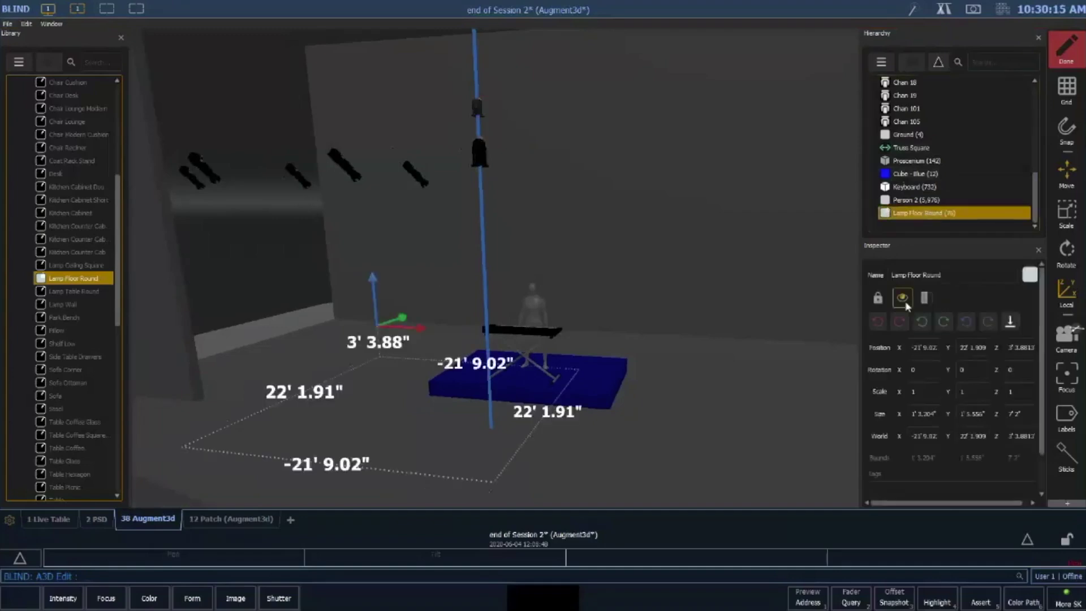
{"action": "left_click", "coordinate": [287, 219]}
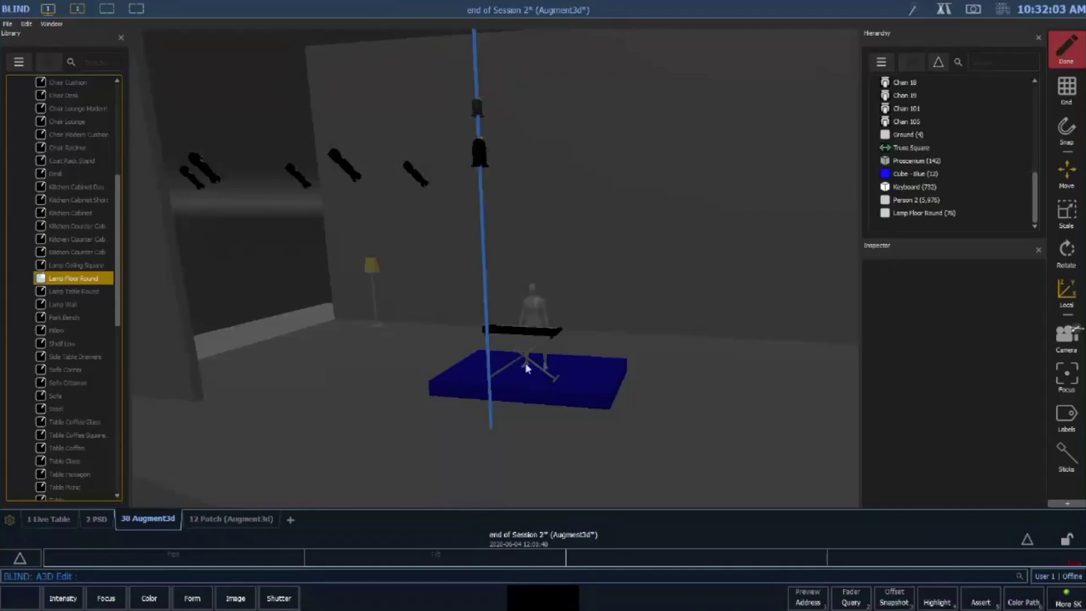
Group the blue platform, keyboard and Person 2, and move the group to about X -1' 0.5" and Y 8' 6.5"
{"action": "left_click", "coordinate": [579, 378]}
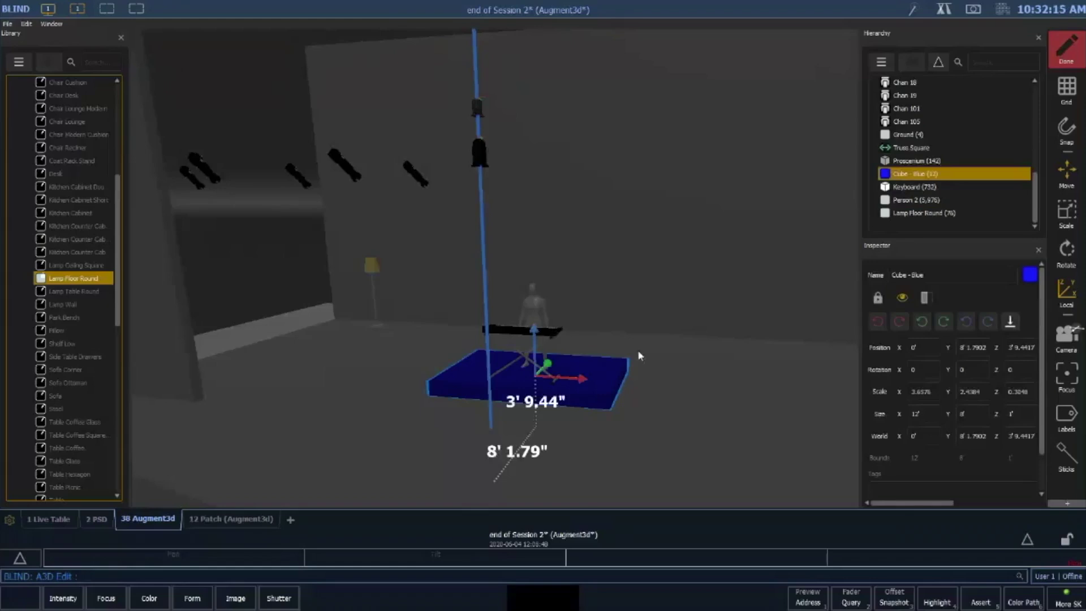
{"action": "left_click", "coordinate": [542, 310], "text": "ctrl"}
{"action": "left_click", "coordinate": [518, 327], "text": "ctrl"}
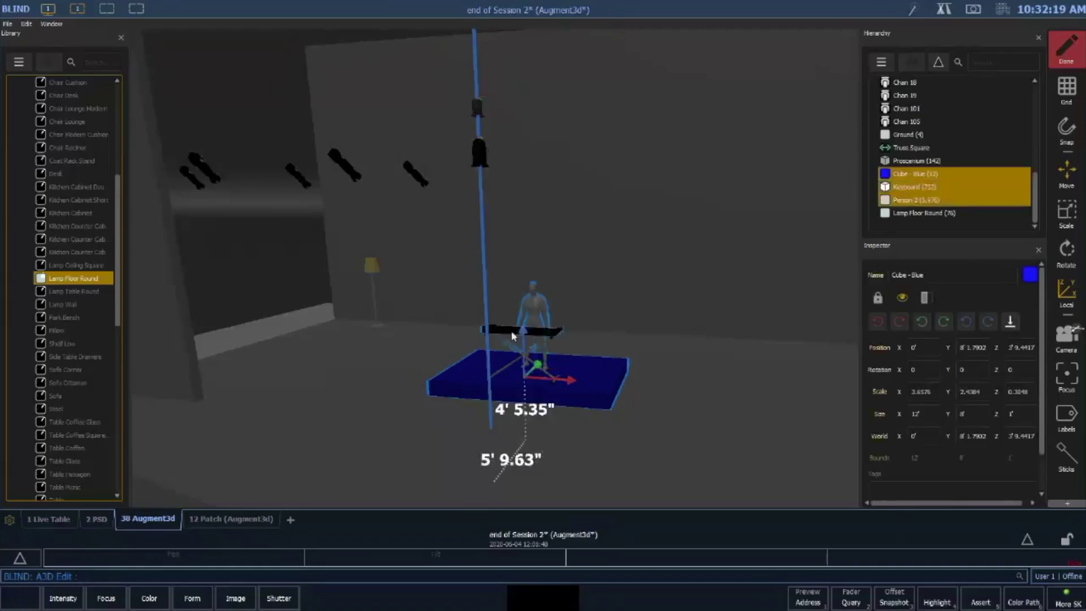
{"action": "right_click", "coordinate": [945, 190]}
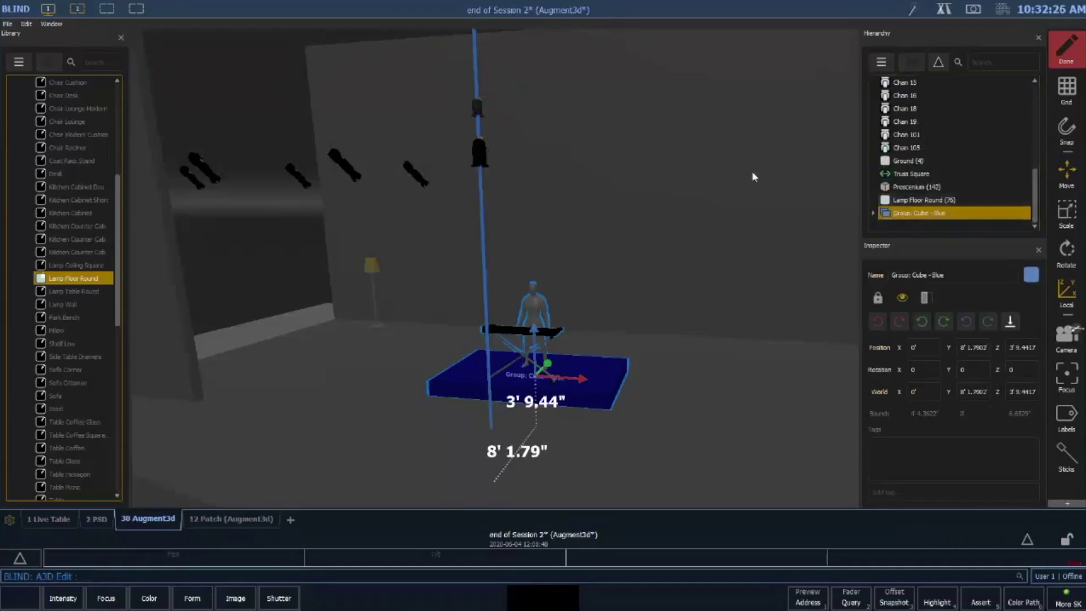
{"action": "left_click_drag", "start_coordinate": [582, 383], "coordinate": [548, 374]}
Ungroup the blue platform, keyboard and Person 2 into separate objects and clear the selection
{"action": "left_click", "coordinate": [873, 213]}
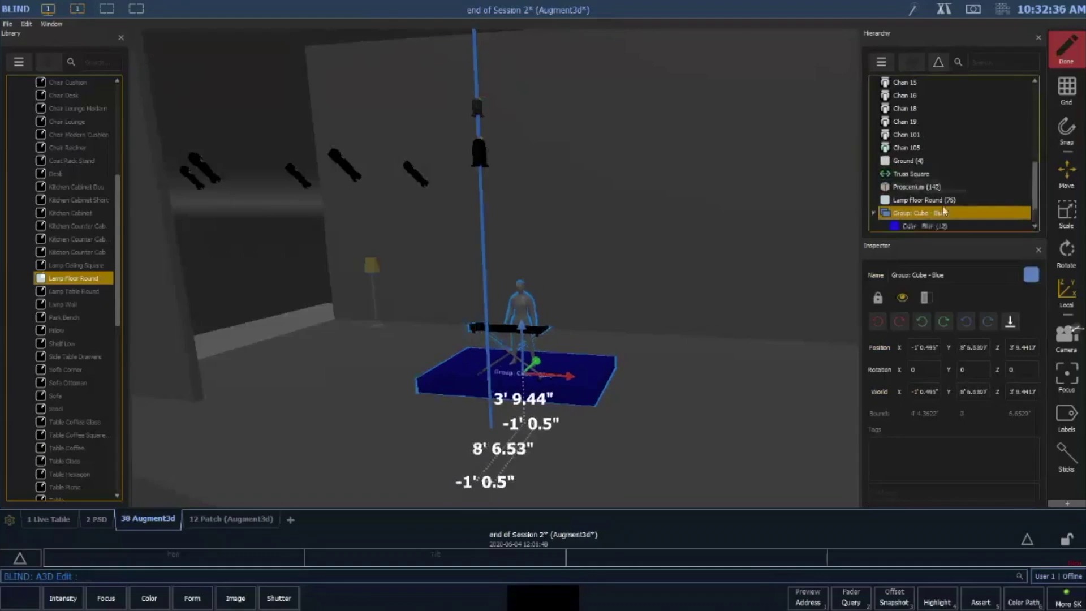
{"action": "scroll", "coordinate": [945, 212], "scroll_direction": "down", "scroll_amount": 1}
{"action": "right_click", "coordinate": [922, 177]}
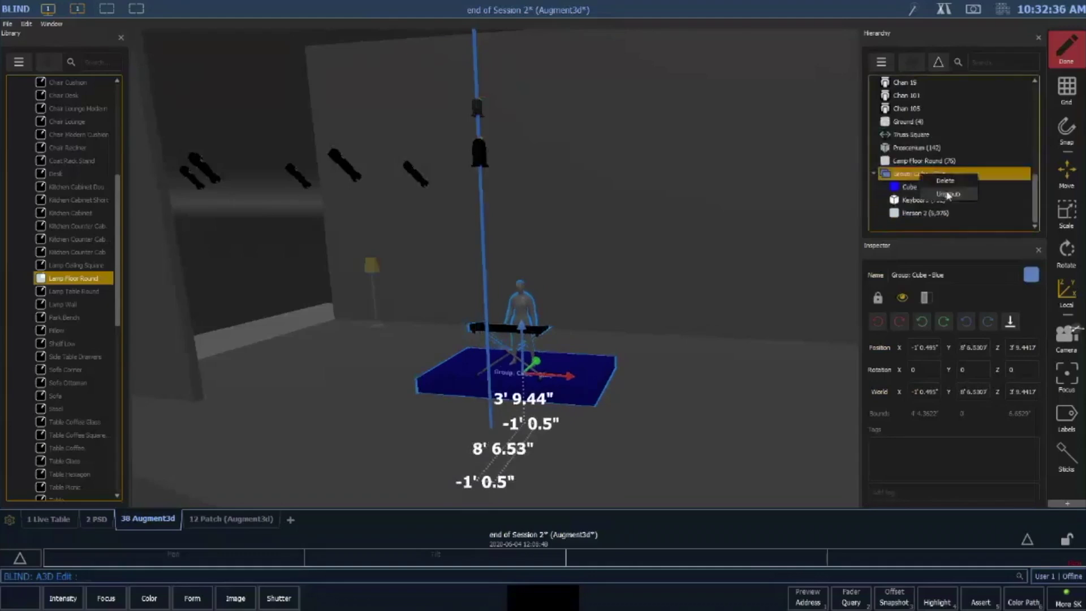
{"action": "left_click", "coordinate": [948, 194]}
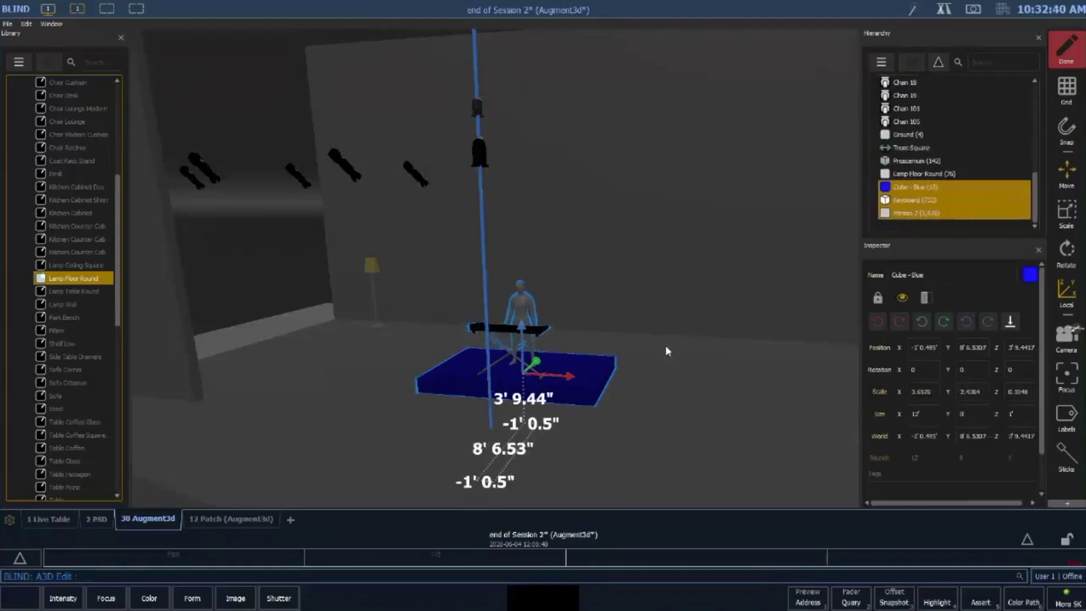
{"action": "left_click", "coordinate": [287, 229]}
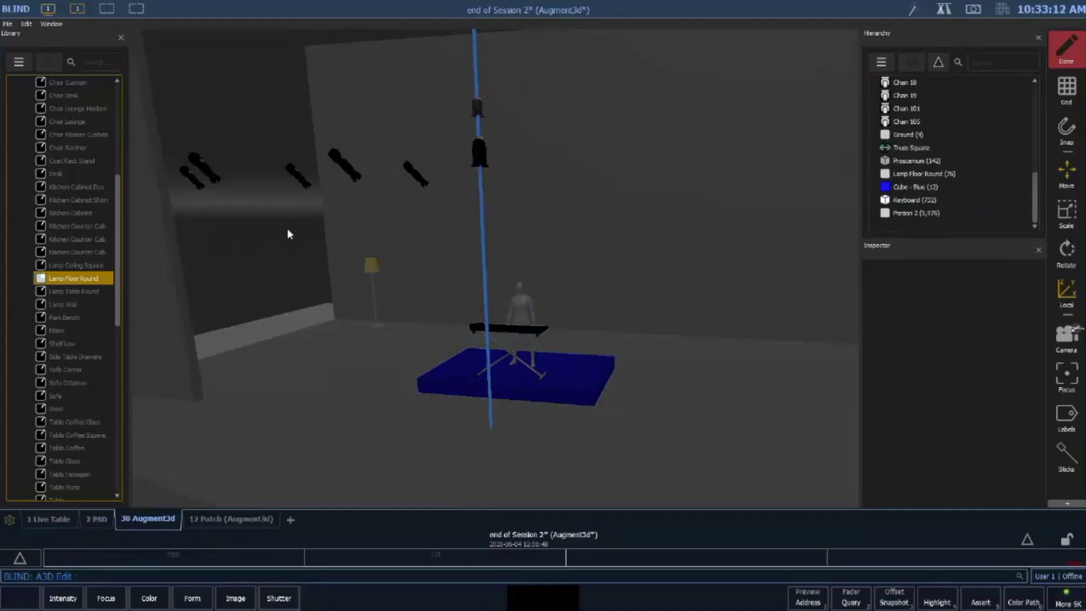
Add a stock Truss Square on the ground in front of the stage, at X 0' and about Y -14' 6"
{"action": "left_click_drag", "start_coordinate": [521, 402], "coordinate": [495, 378]}
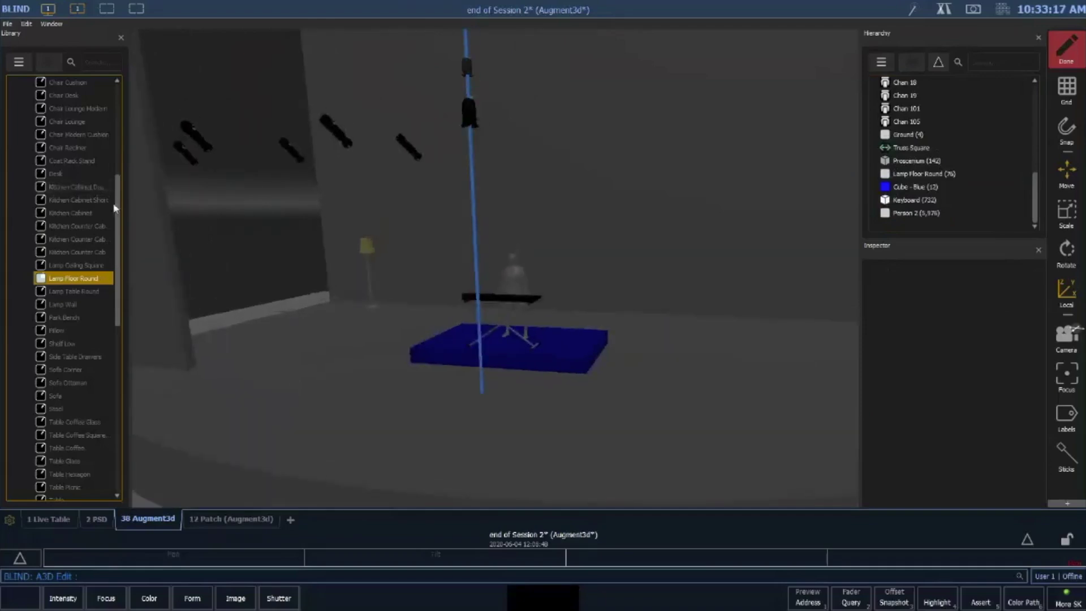
{"action": "left_click_drag", "start_coordinate": [117, 201], "coordinate": [148, 120]}
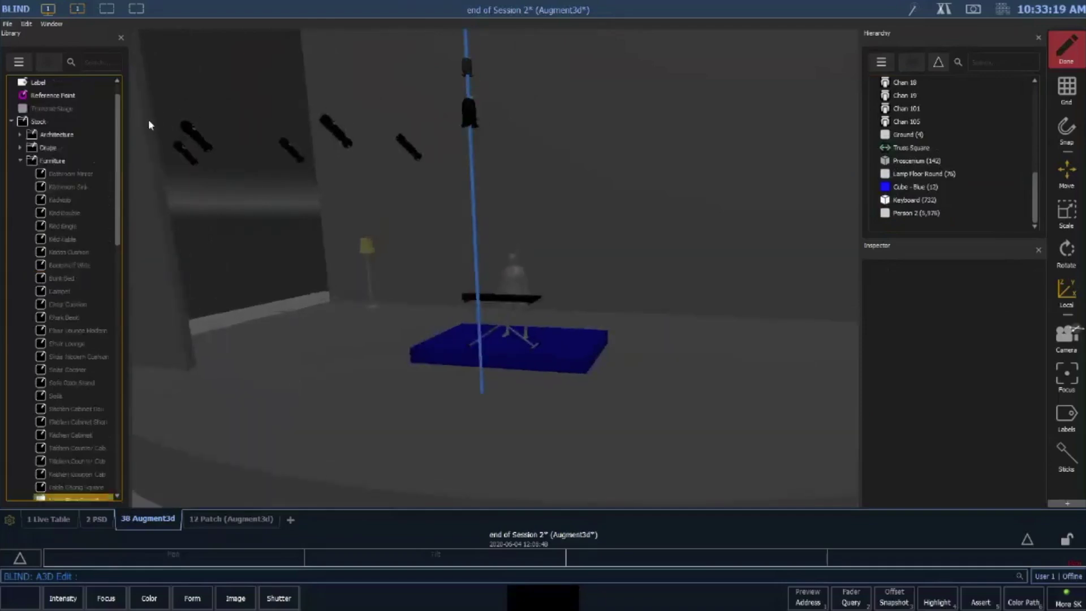
{"action": "left_click", "coordinate": [21, 162]}
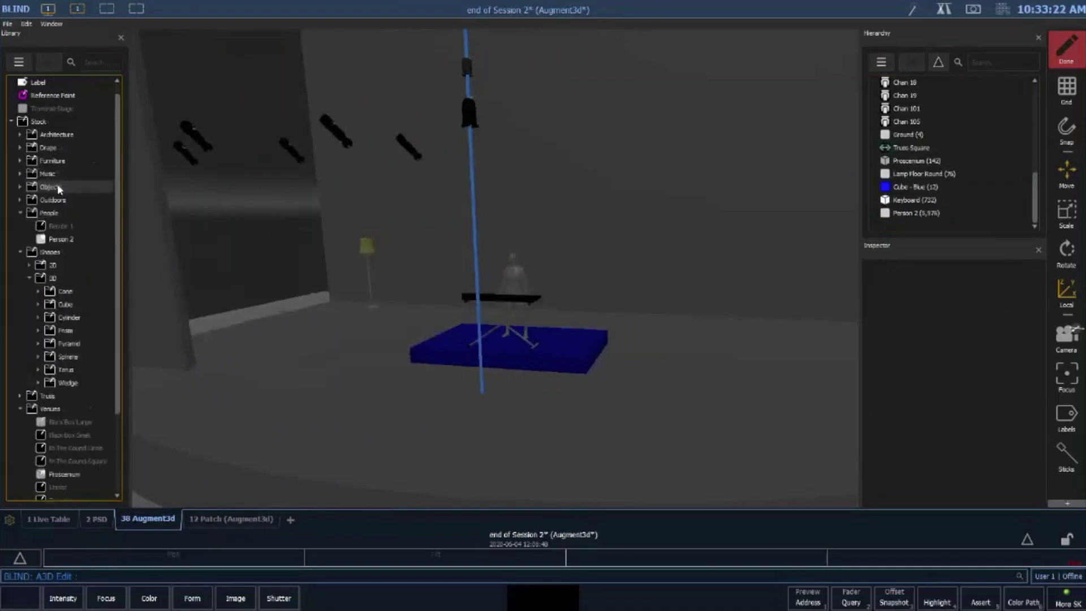
{"action": "left_click", "coordinate": [21, 214]}
{"action": "left_click", "coordinate": [20, 226]}
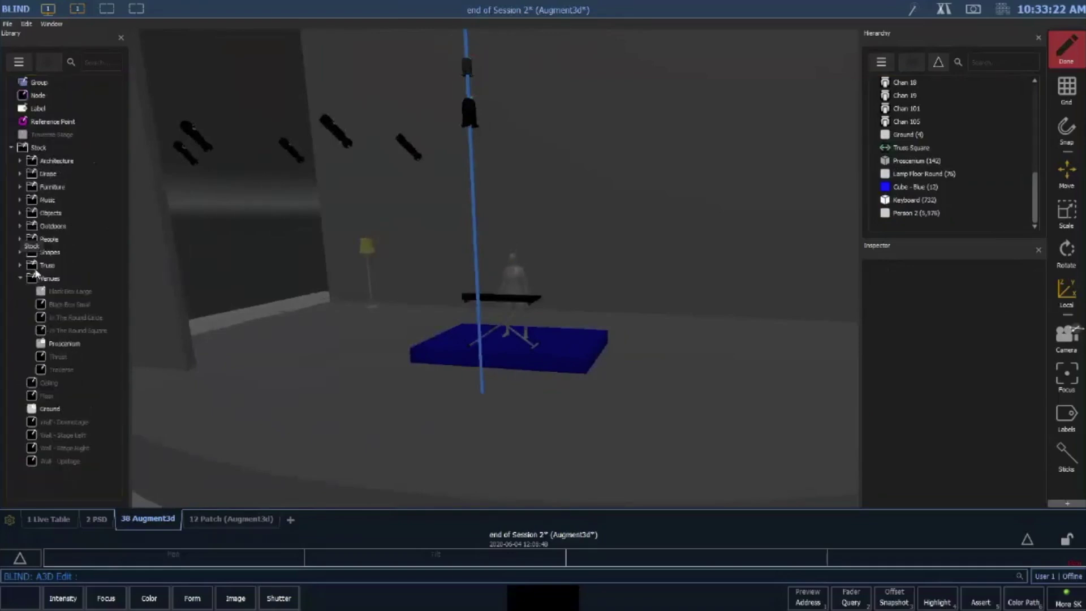
{"action": "left_click", "coordinate": [35, 271]}
{"action": "left_click_drag", "start_coordinate": [83, 326], "coordinate": [494, 417]}
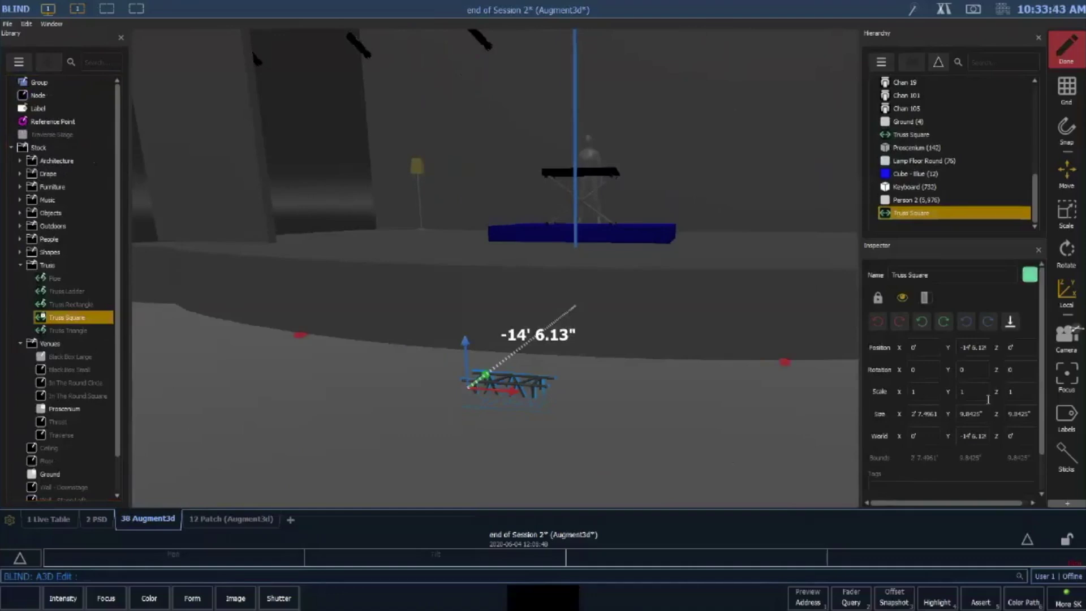
Delete the Truss Square lying on the ground in front of the stage
{"action": "left_click", "coordinate": [1019, 396]}
{"action": "left_click", "coordinate": [900, 215]}
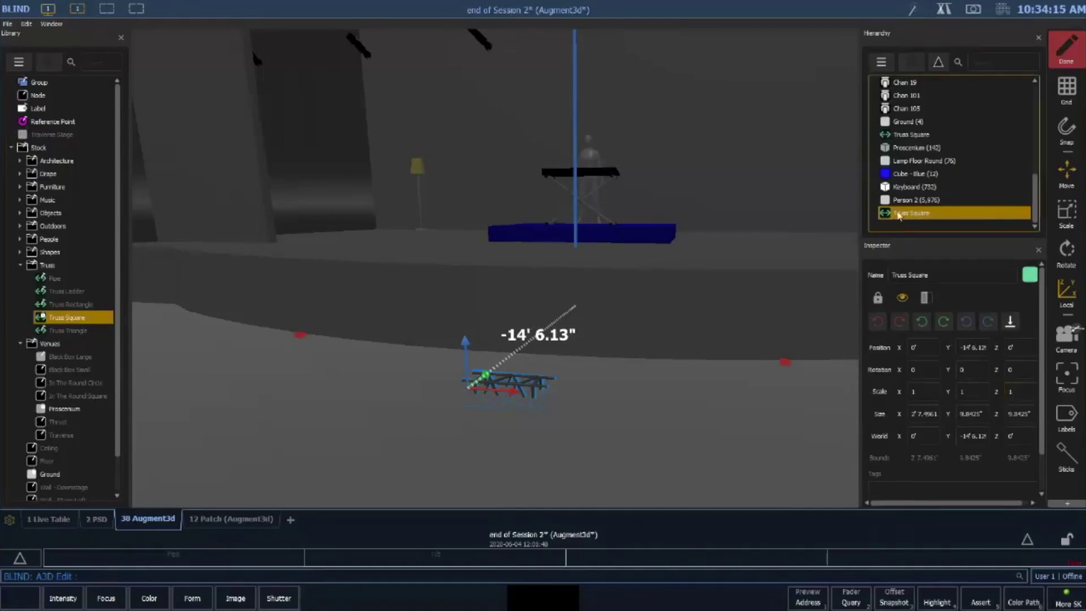
{"action": "right_click", "coordinate": [909, 215]}
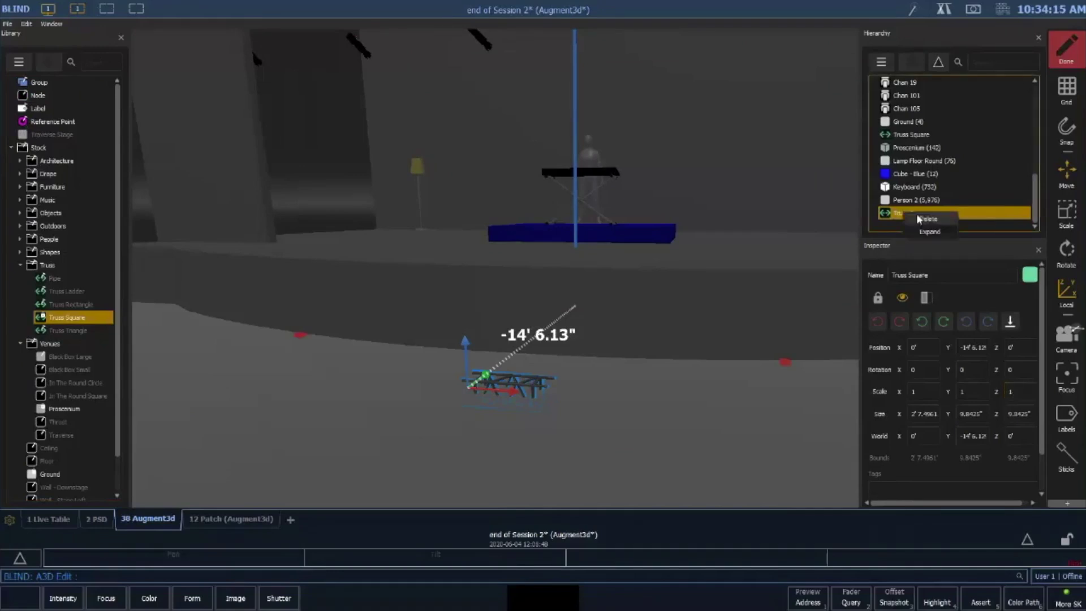
{"action": "left_click", "coordinate": [926, 219]}
{"action": "left_click", "coordinate": [592, 280]}
Collapse the Truss and Venues folders in the stock library
{"action": "left_click_drag", "start_coordinate": [602, 314], "coordinate": [580, 420]}
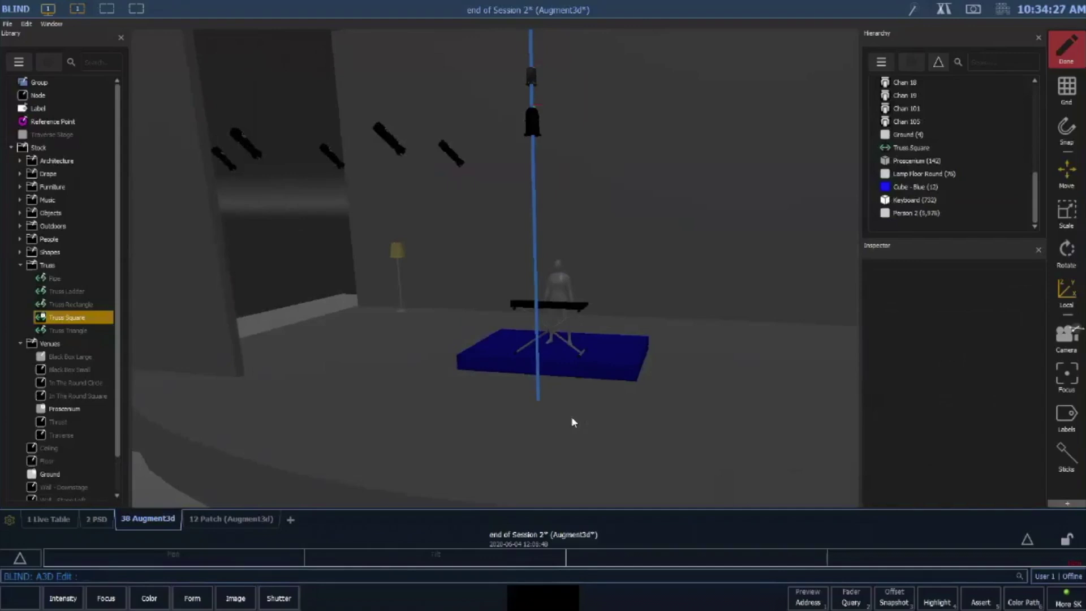
{"action": "left_click_drag", "start_coordinate": [631, 416], "coordinate": [490, 409]}
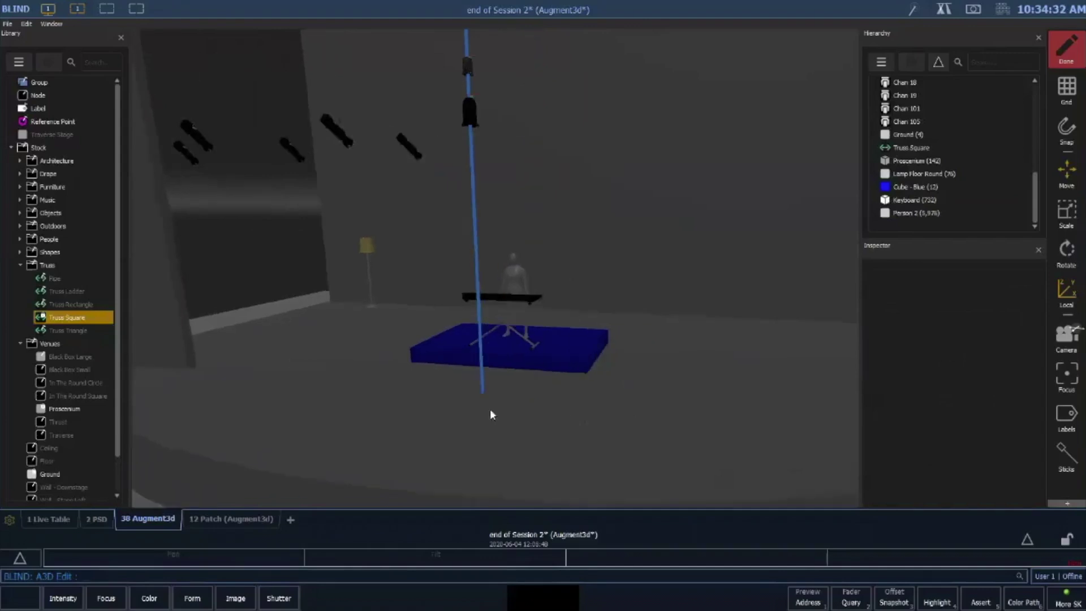
{"action": "left_click", "coordinate": [20, 265]}
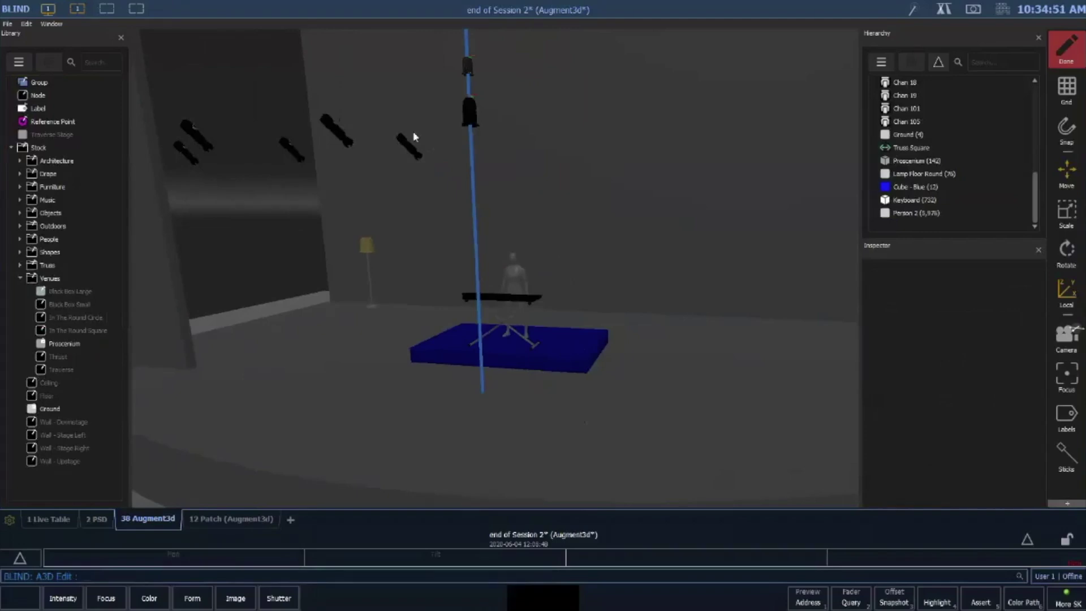
{"action": "left_click", "coordinate": [20, 279]}
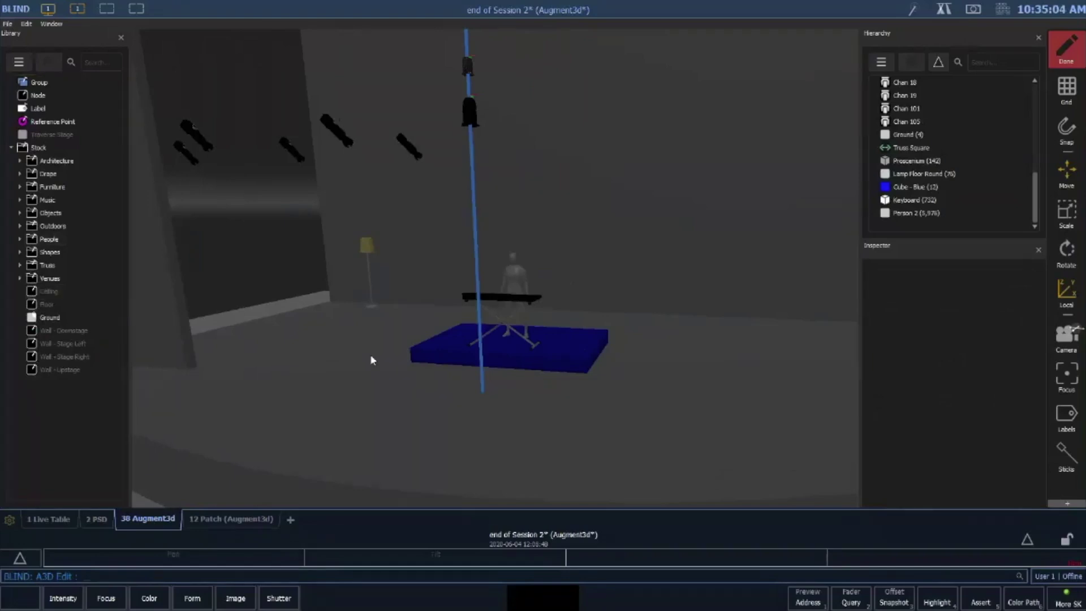
Open the browser, collapse the list of files to open, and expand the File Import options
{"action": "key", "text": "F6"}
{"action": "scroll", "coordinate": [387, 465], "scroll_direction": "up", "scroll_amount": 2}
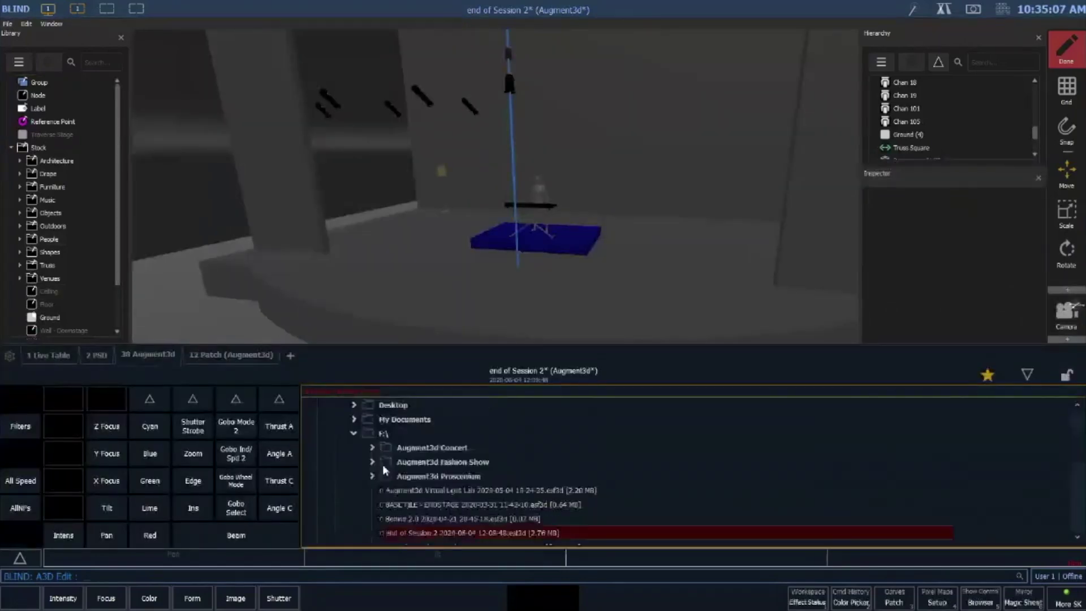
{"action": "left_click", "coordinate": [354, 433]}
{"action": "left_click", "coordinate": [337, 405]}
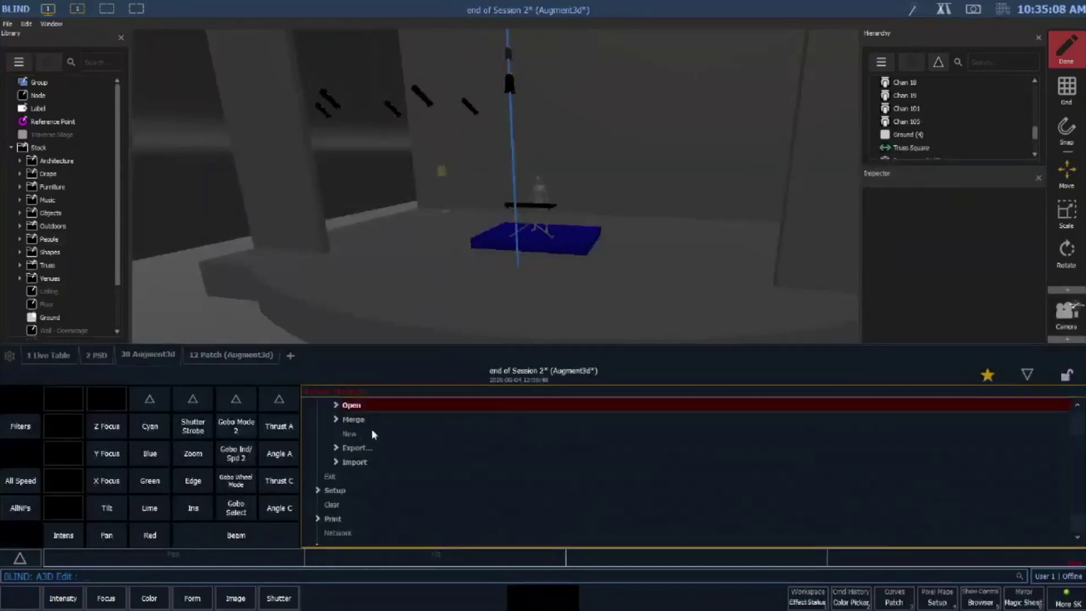
{"action": "scroll", "coordinate": [333, 479], "scroll_direction": "up", "scroll_amount": 2}
{"action": "left_click", "coordinate": [330, 405]}
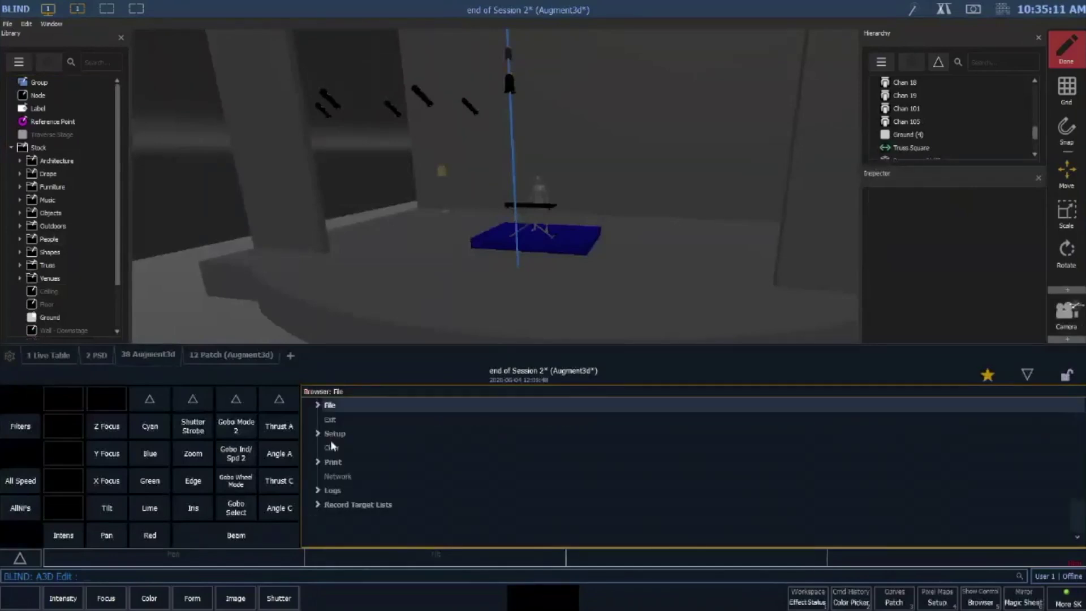
{"action": "left_click", "coordinate": [318, 405]}
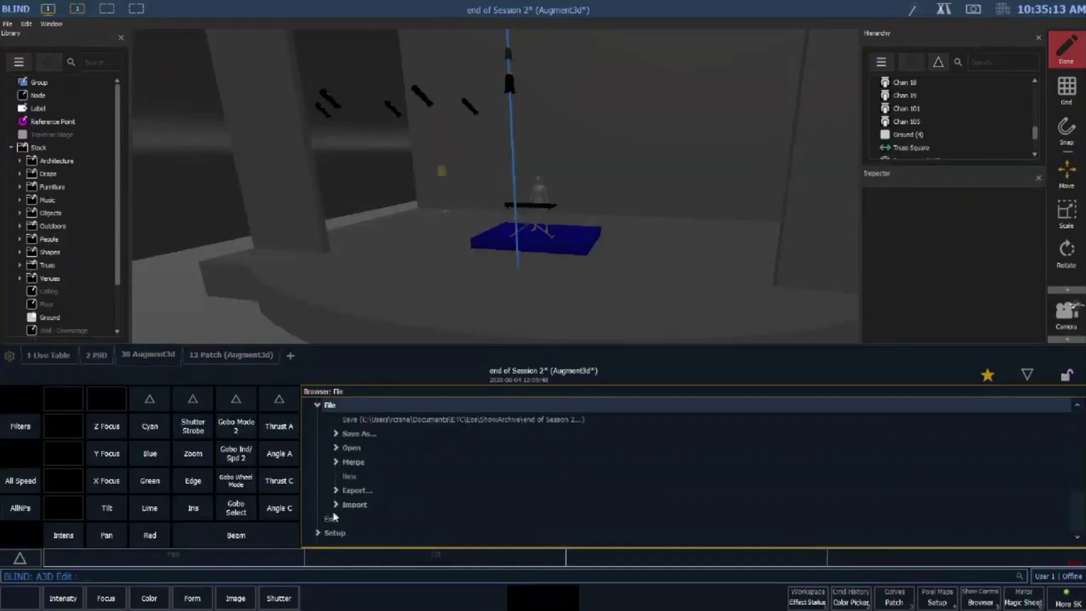
{"action": "left_click", "coordinate": [354, 504]}
{"action": "scroll", "coordinate": [532, 478], "scroll_direction": "down", "scroll_amount": 2}
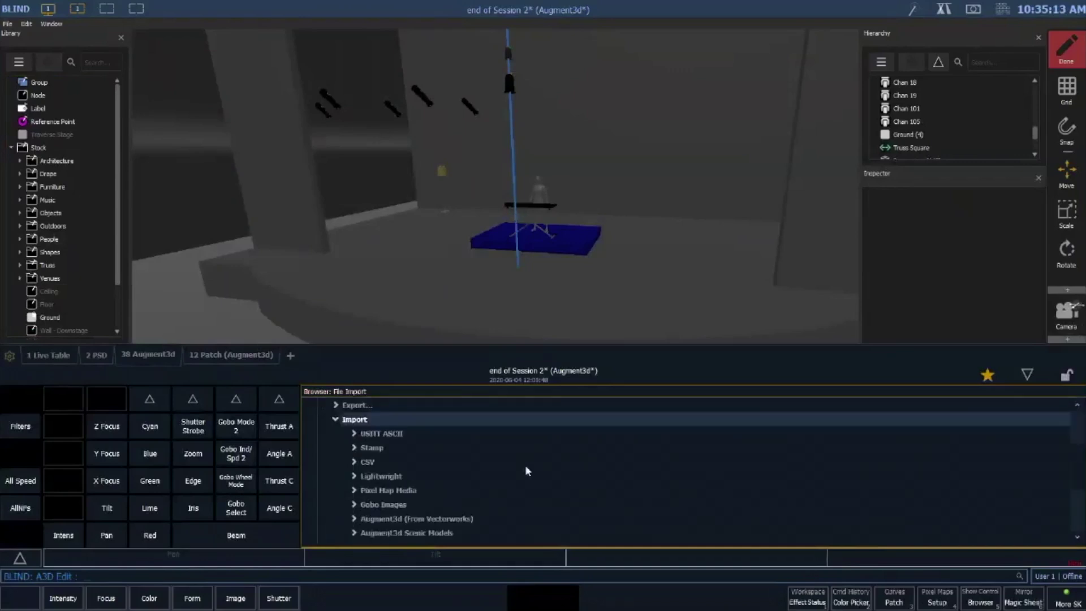
Start an Augment3d Scenic Models import of indoor plant_02.dae from the F:\ drive
{"action": "scroll", "coordinate": [369, 433], "scroll_direction": "down", "scroll_amount": 1}
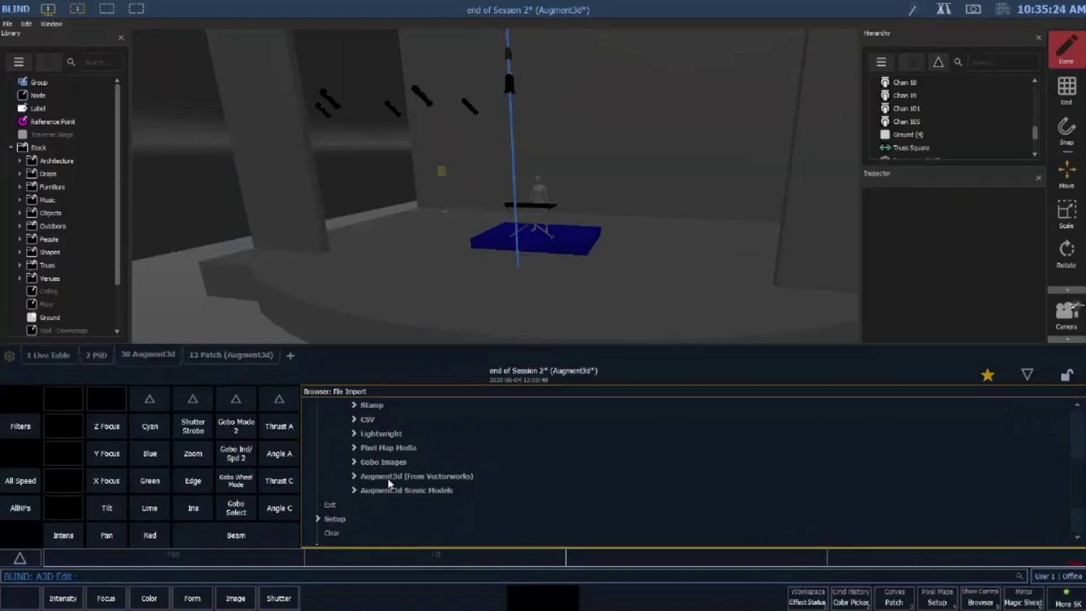
{"action": "left_click", "coordinate": [354, 491]}
{"action": "scroll", "coordinate": [529, 484], "scroll_direction": "down", "scroll_amount": 1}
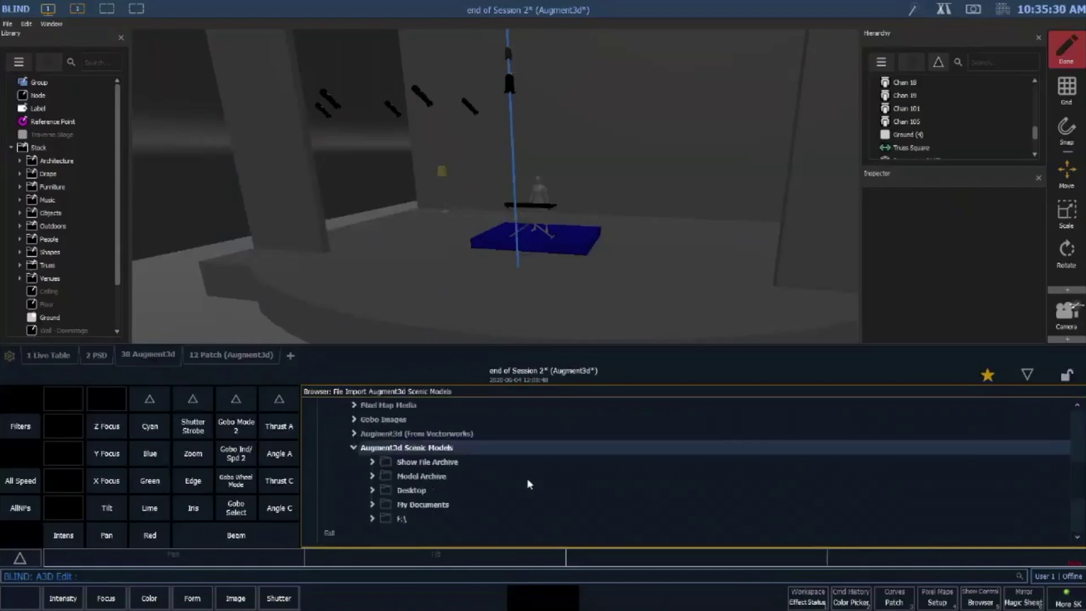
{"action": "scroll", "coordinate": [529, 484], "scroll_direction": "down", "scroll_amount": 1}
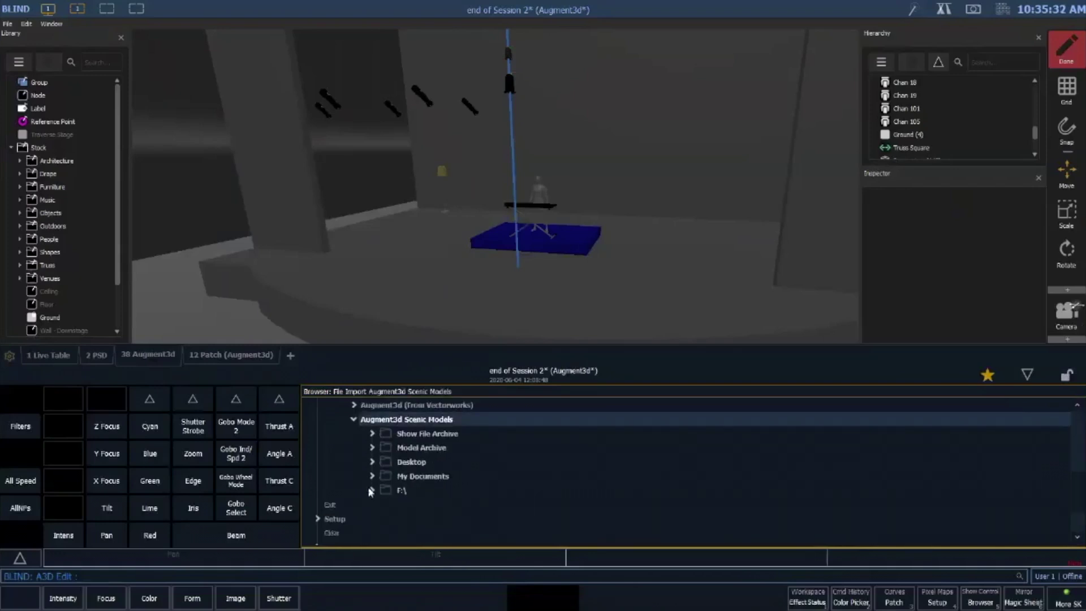
{"action": "left_click", "coordinate": [372, 490]}
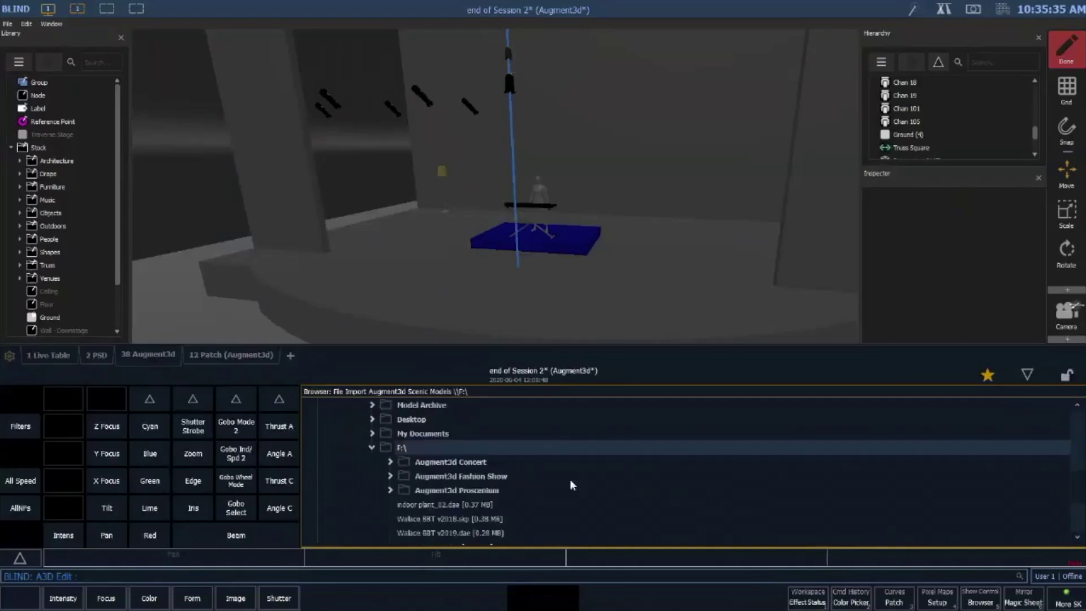
{"action": "scroll", "coordinate": [569, 480], "scroll_direction": "down", "scroll_amount": 1}
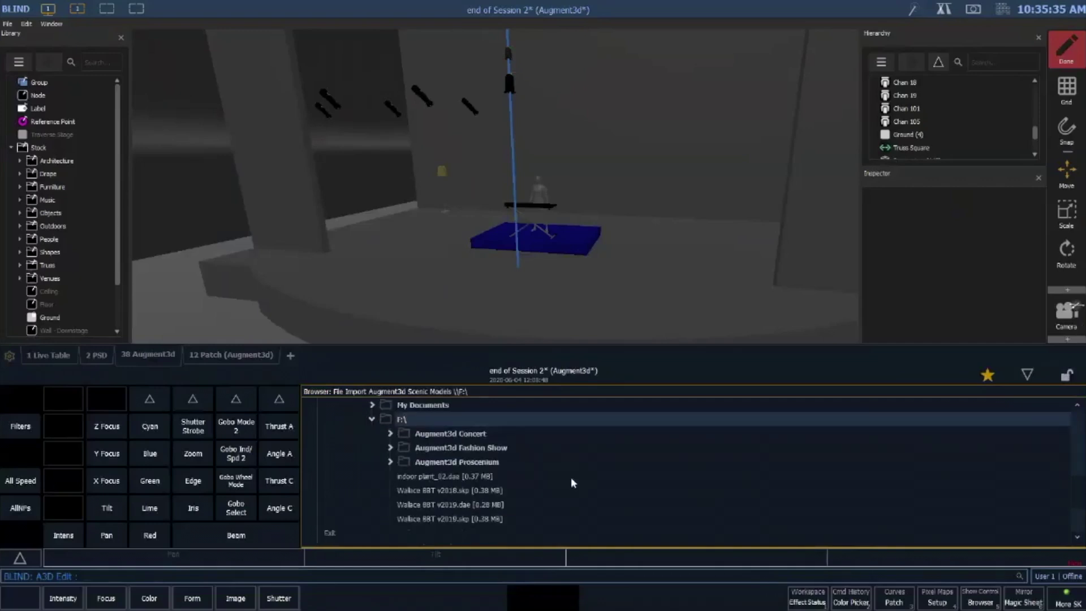
{"action": "left_click", "coordinate": [437, 479]}
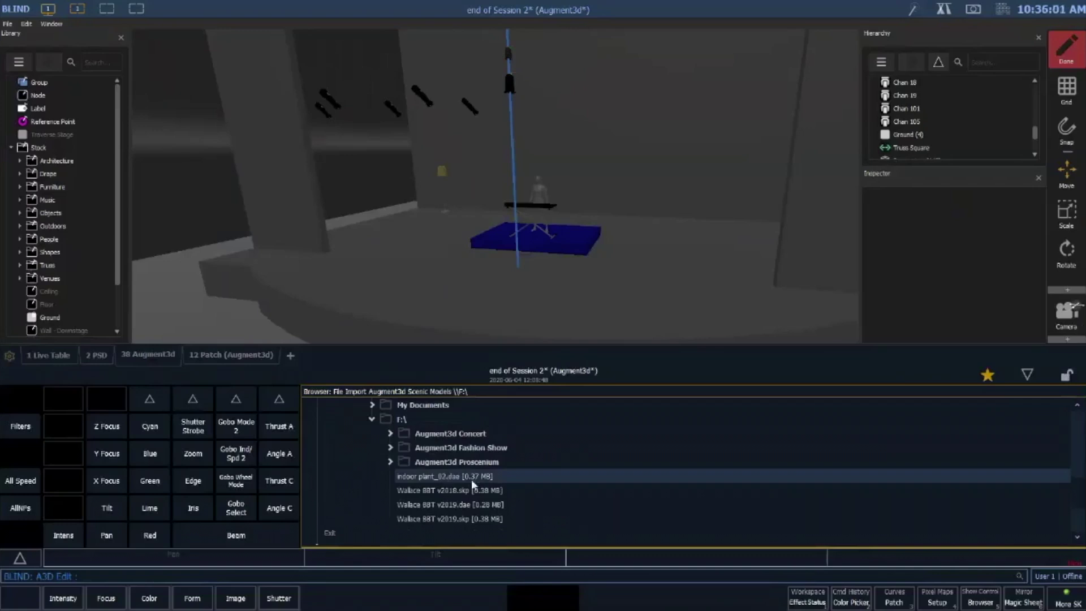
{"action": "double_click", "coordinate": [435, 482]}
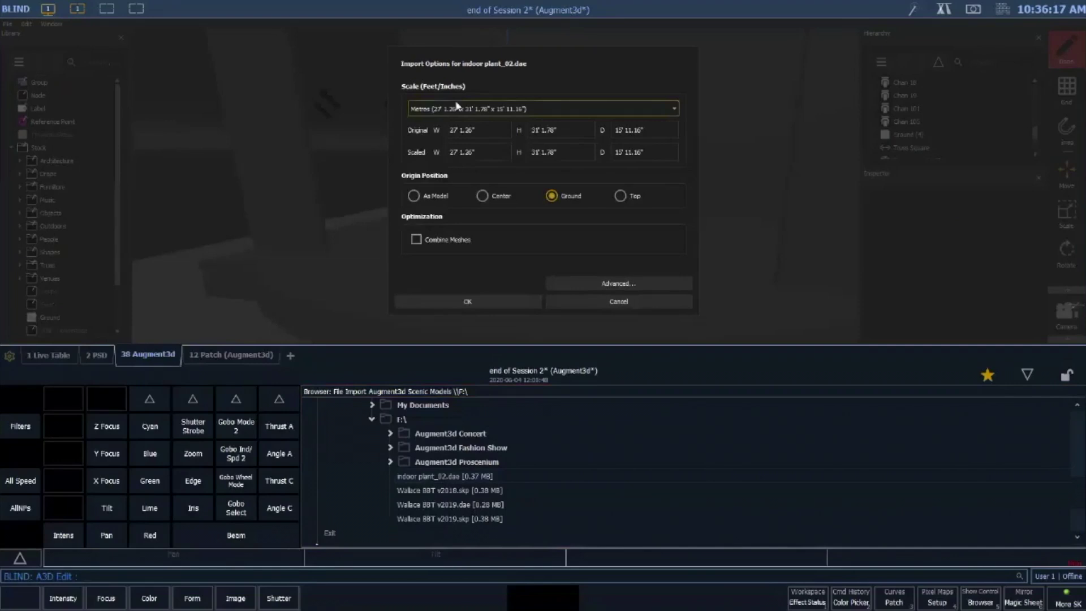
Review the scale units and dimensions for the plant import and choose Metres
{"action": "left_click", "coordinate": [675, 110]}
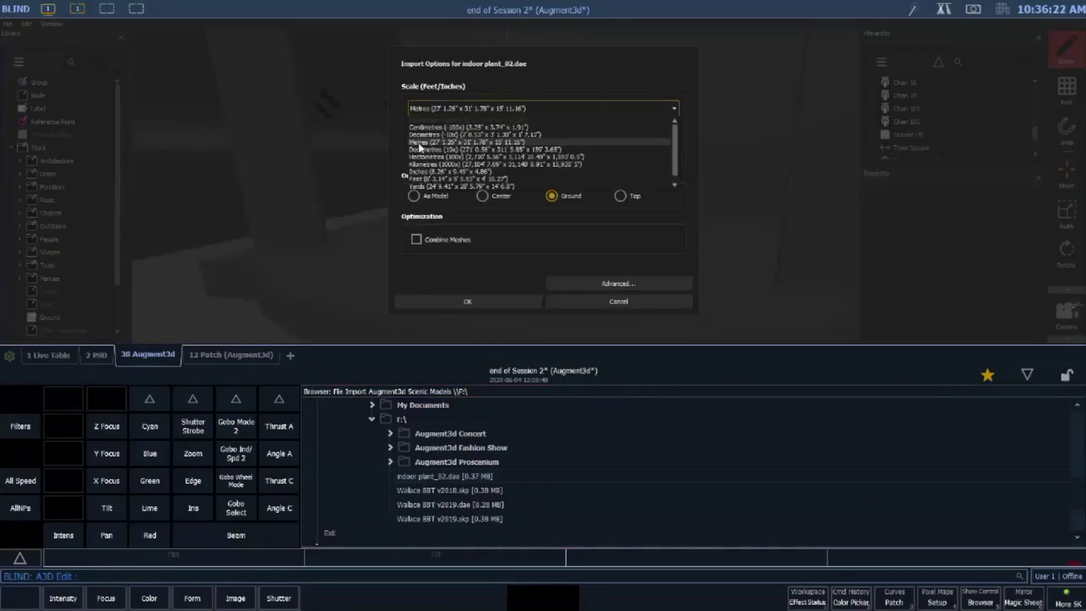
{"action": "left_click", "coordinate": [478, 110]}
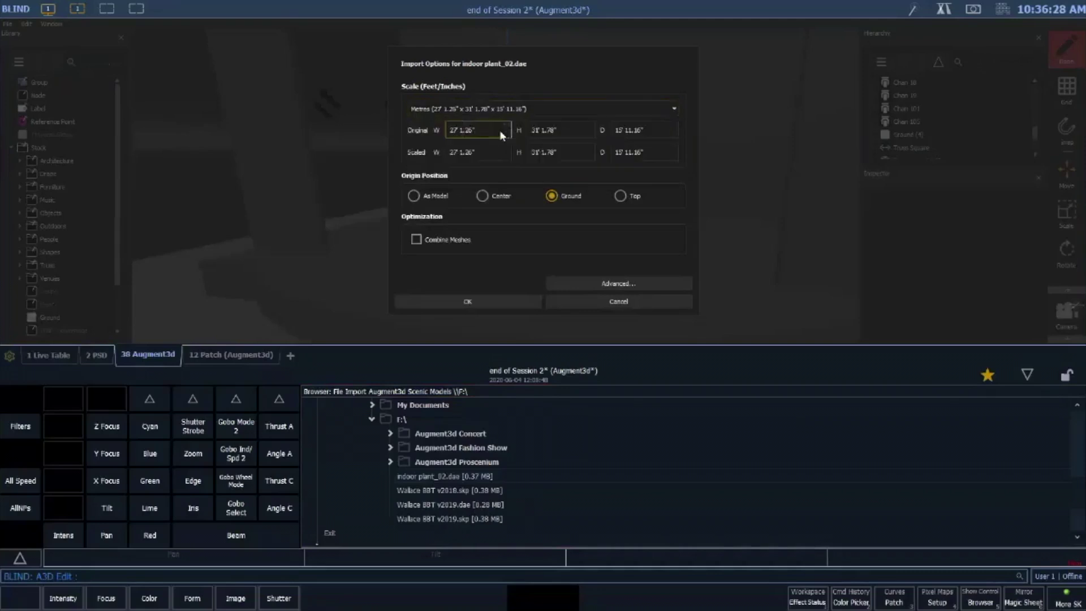
{"action": "left_click", "coordinate": [537, 152]}
{"action": "left_click", "coordinate": [570, 133]}
{"action": "left_click", "coordinate": [673, 108]}
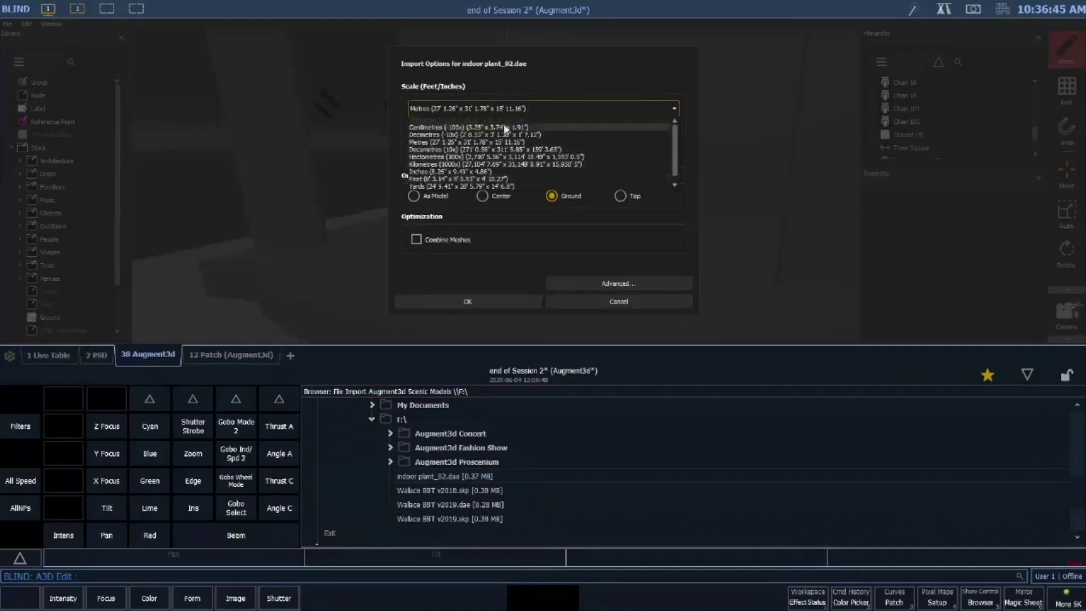
{"action": "left_click", "coordinate": [458, 141]}
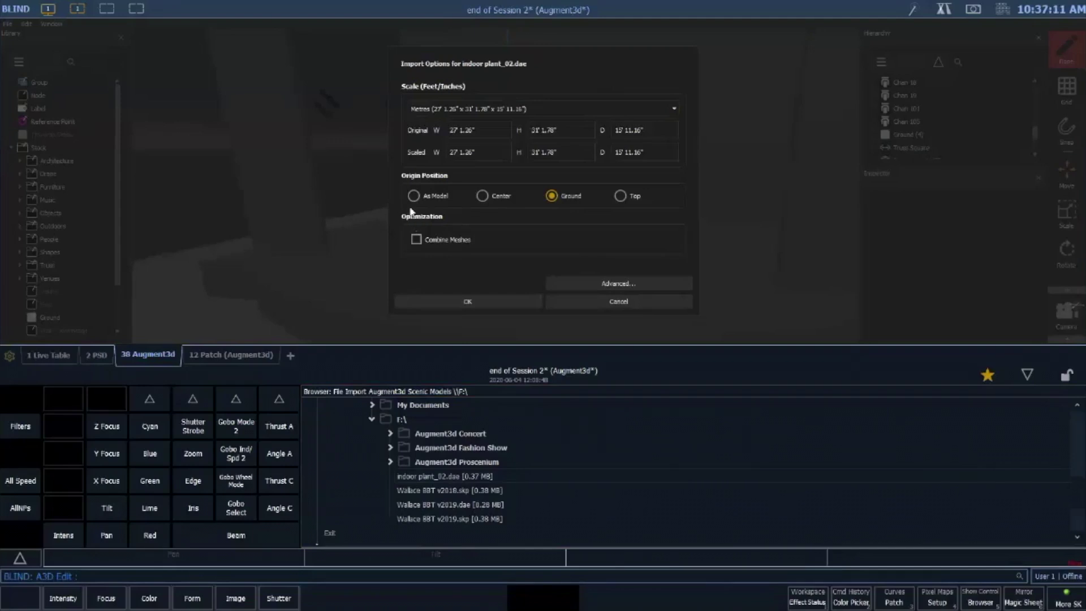
Set the plant's origin position to Ground, leave Combine Meshes off, and confirm the import
{"action": "left_click", "coordinate": [414, 196]}
{"action": "left_click", "coordinate": [478, 202]}
{"action": "left_click", "coordinate": [559, 198]}
{"action": "left_click", "coordinate": [507, 303]}
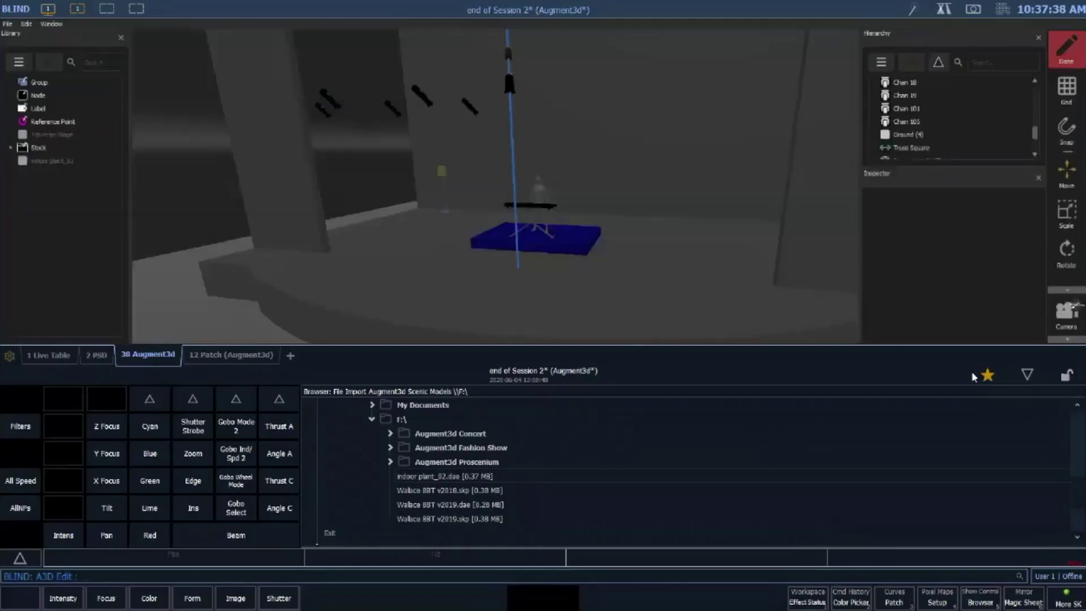
Close the browser and add the imported indoor plant_02 model to the stage at the origin
{"action": "left_click", "coordinate": [1027, 376]}
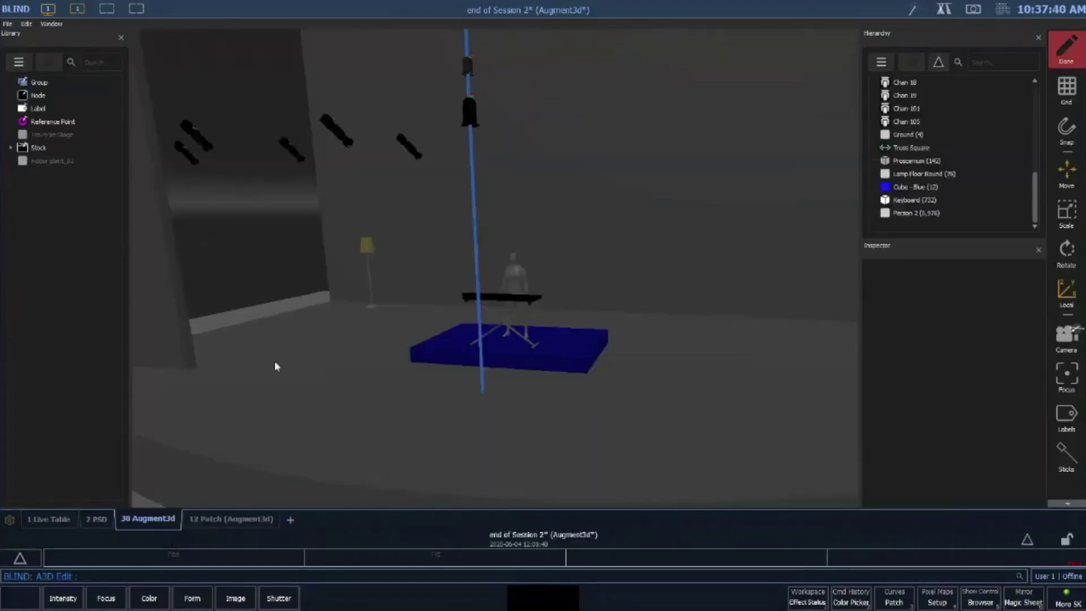
{"action": "middle_click_drag", "start_coordinate": [331, 352], "coordinate": [352, 372]}
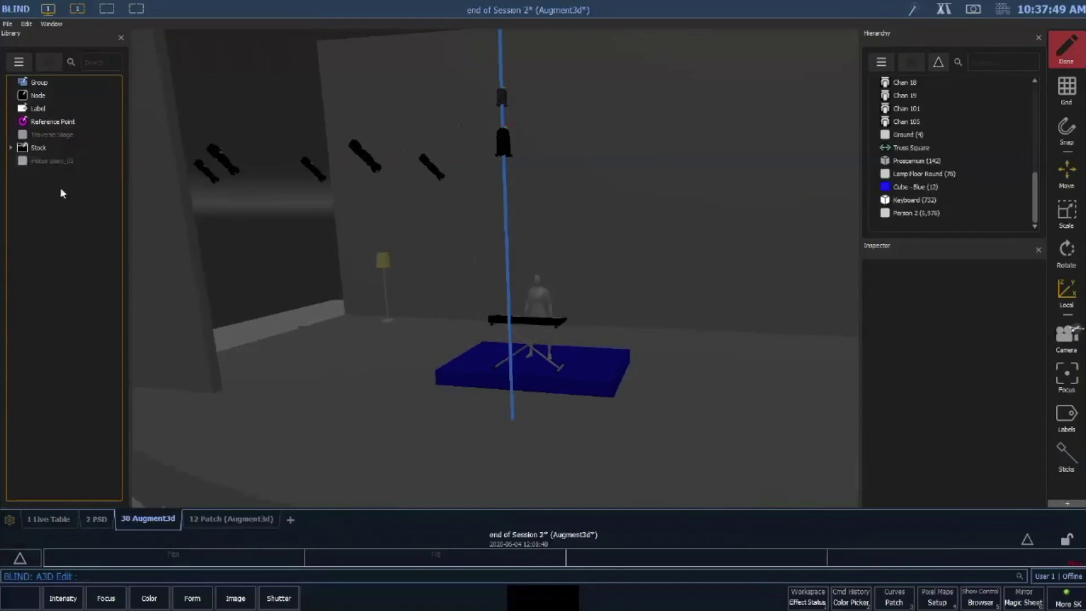
{"action": "left_click", "coordinate": [62, 161]}
{"action": "left_click_drag", "start_coordinate": [71, 163], "coordinate": [512, 411]}
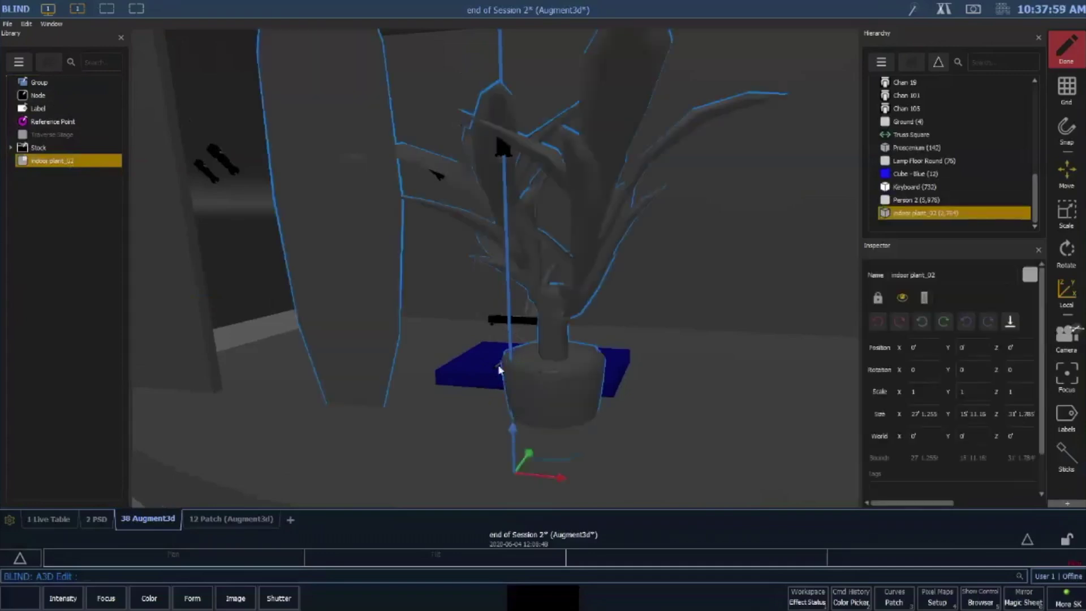
Select indoor plant_02 and move it upstage to Y about 3' 1" and Z about -11.6"
{"action": "left_click_drag", "start_coordinate": [468, 412], "coordinate": [526, 354]}
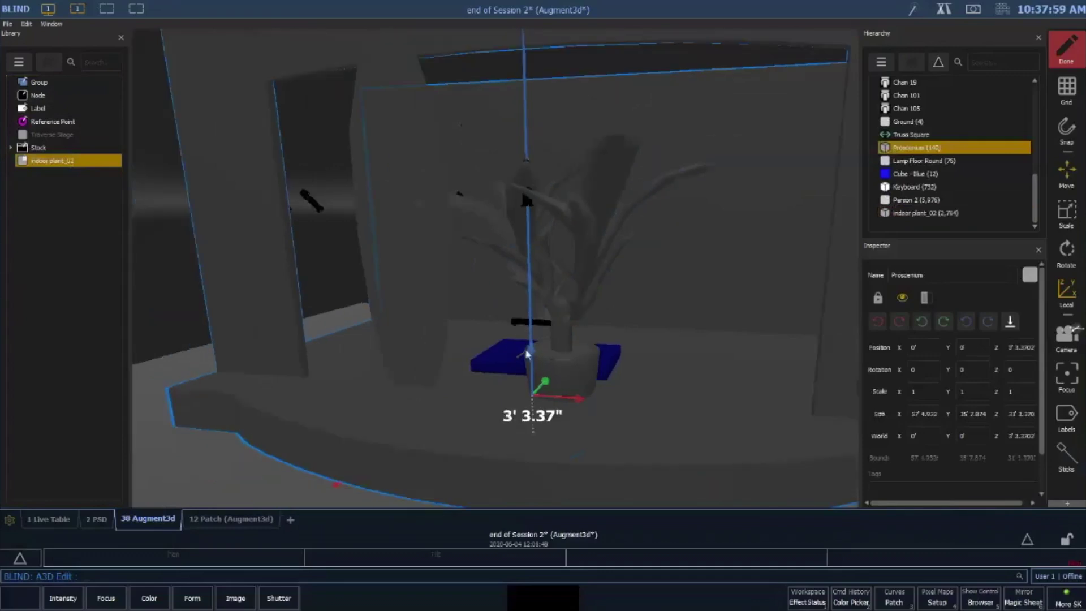
{"action": "left_click", "coordinate": [576, 361]}
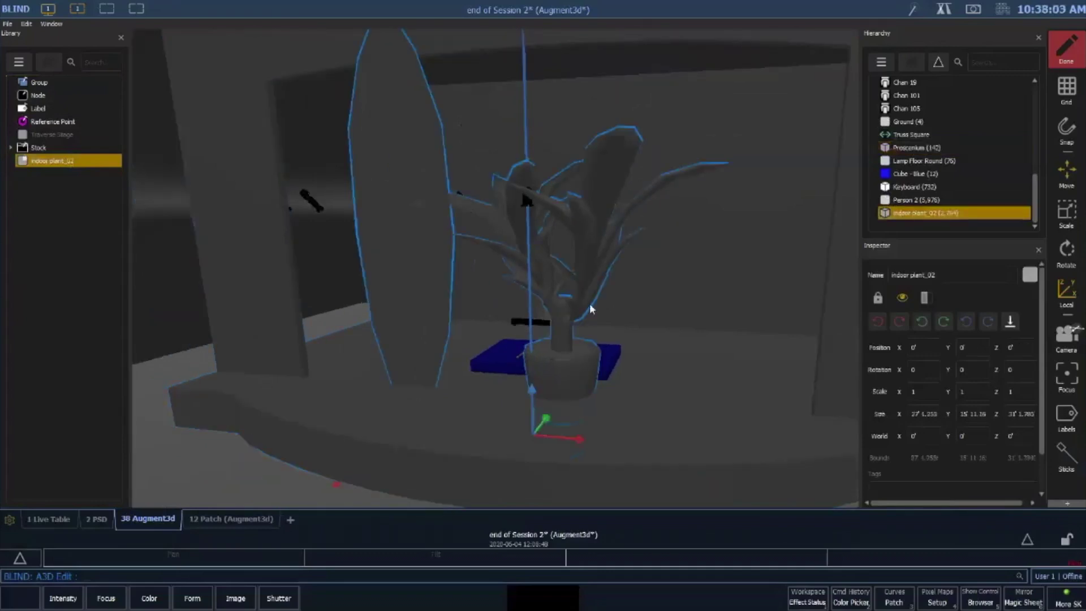
{"action": "scroll", "coordinate": [604, 304], "scroll_direction": "down", "scroll_amount": 2}
{"action": "middle_click_drag", "start_coordinate": [605, 303], "coordinate": [593, 316]}
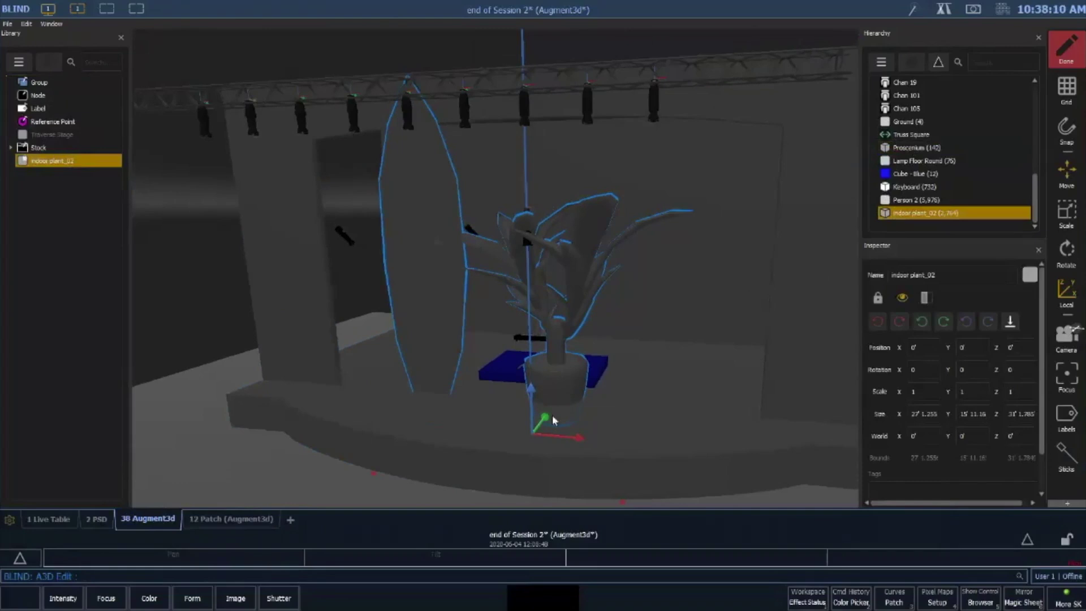
{"action": "left_click_drag", "start_coordinate": [558, 416], "coordinate": [532, 396]}
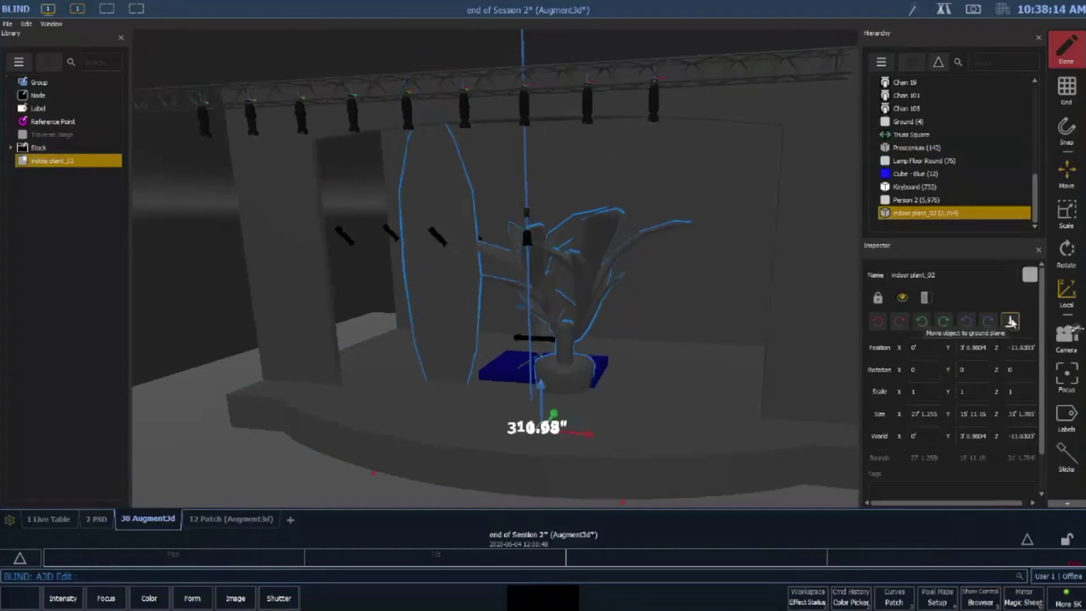
Drop the plant onto the ground plane and raise it to Z about 2' 1.7"
{"action": "left_click", "coordinate": [1011, 321]}
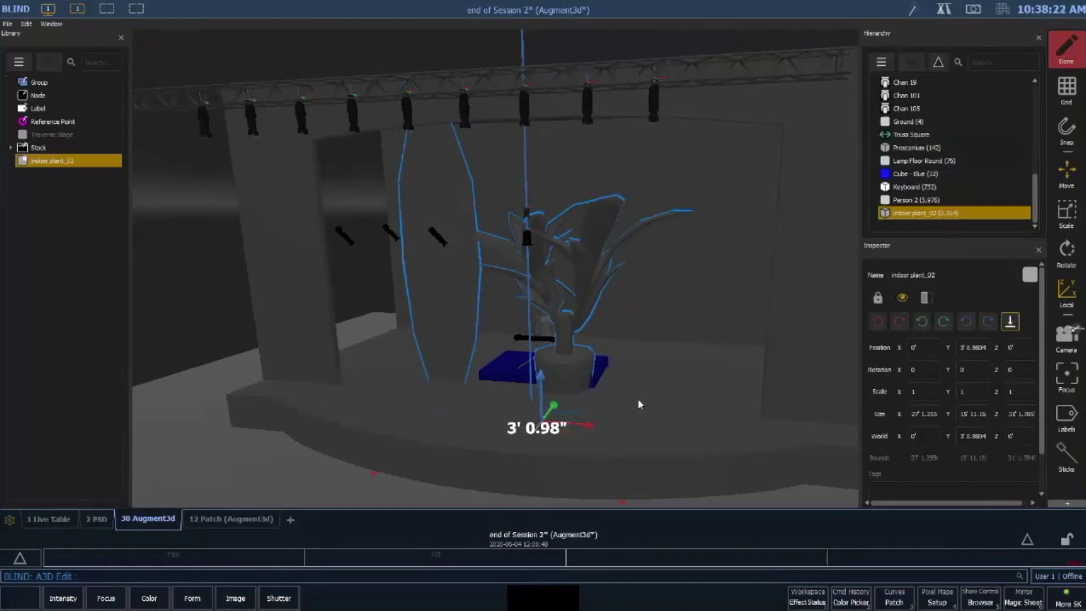
{"action": "left_click_drag", "start_coordinate": [551, 405], "coordinate": [545, 354]}
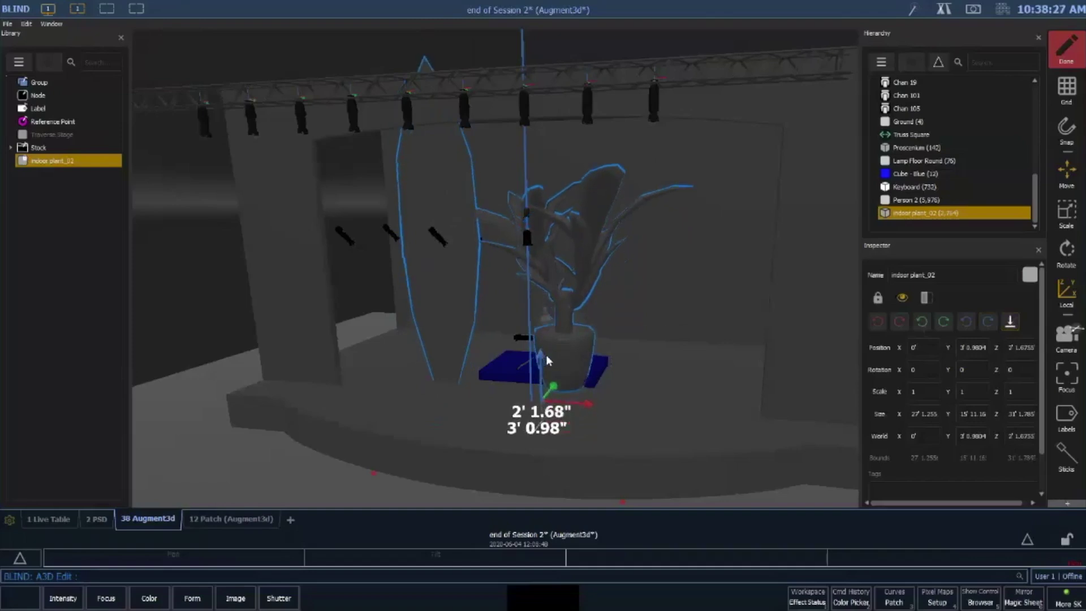
Scale indoor plant_02 down uniformly on all three axes to about 0.389
{"action": "left_click", "coordinate": [1078, 228]}
{"action": "left_click_drag", "start_coordinate": [542, 401], "coordinate": [442, 363]}
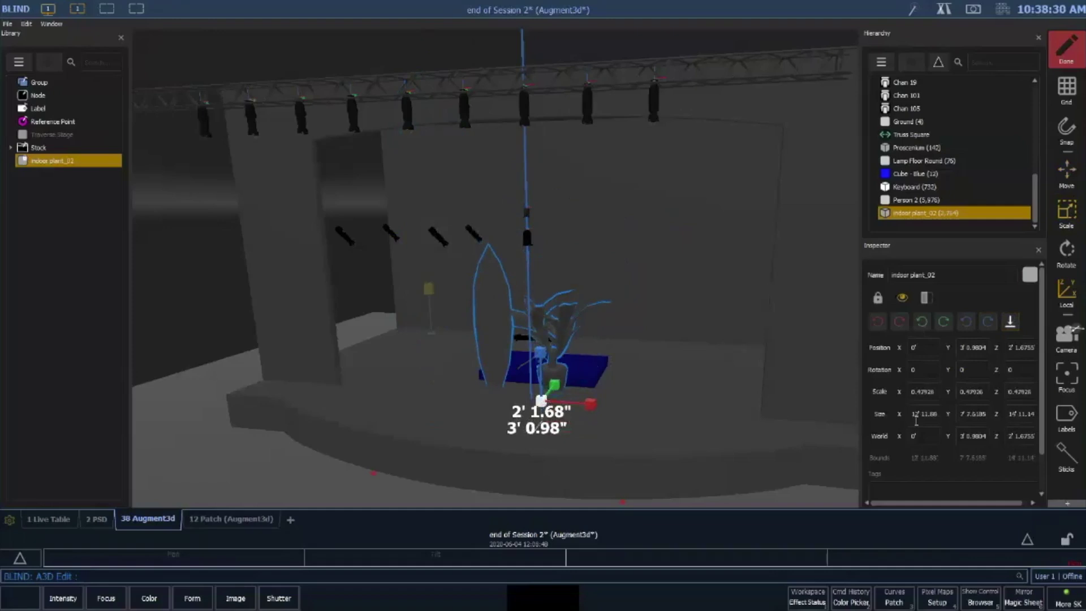
{"action": "left_click", "coordinate": [1011, 415]}
{"action": "left_click", "coordinate": [537, 407]}
{"action": "left_click_drag", "start_coordinate": [541, 401], "coordinate": [537, 398]}
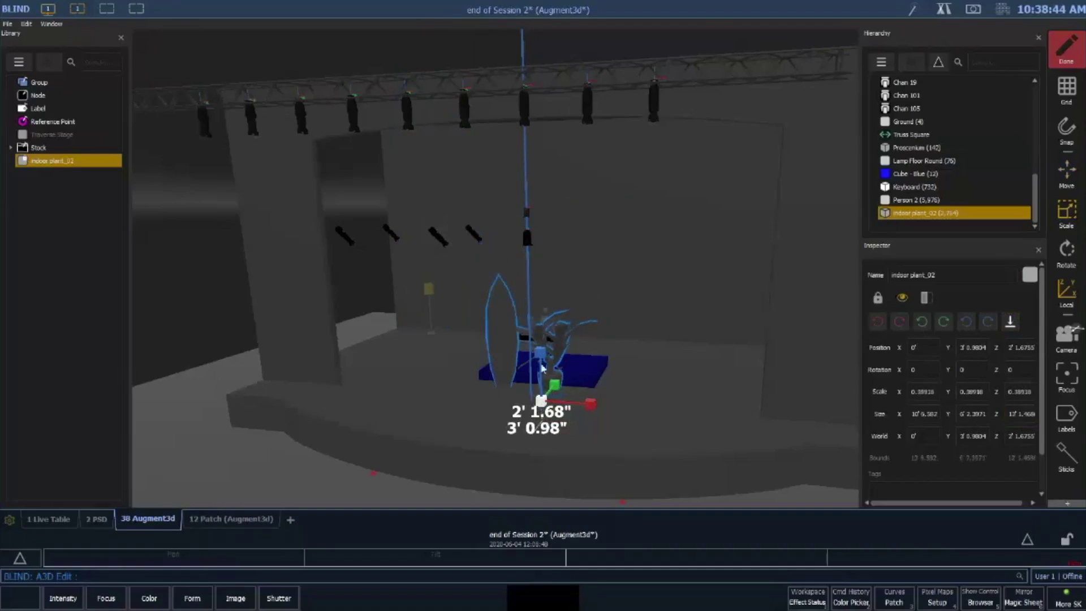
{"action": "scroll", "coordinate": [542, 369], "scroll_direction": "up", "scroll_amount": 3}
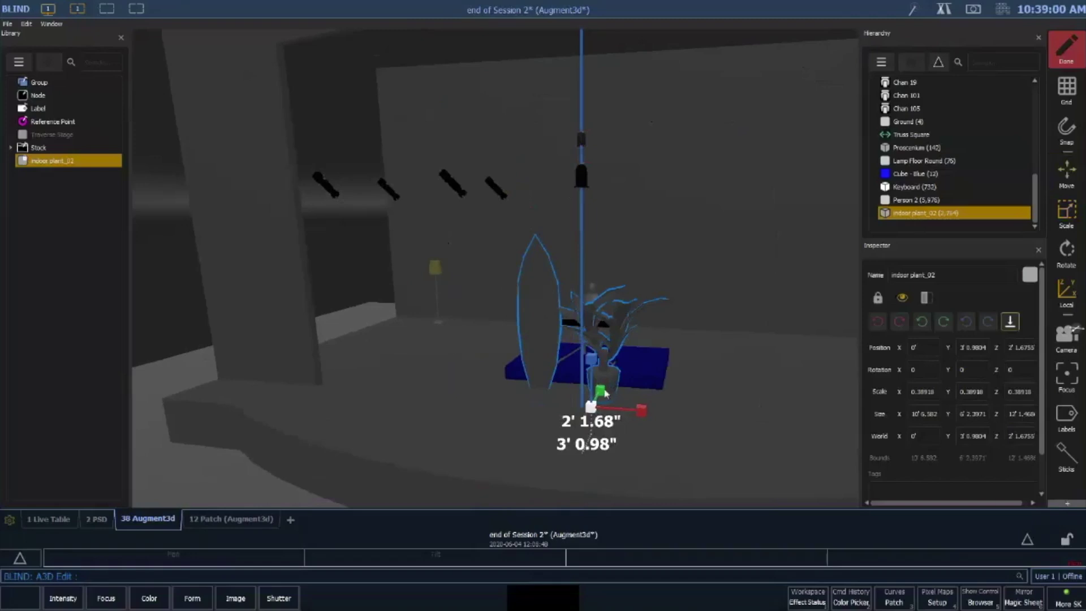
Move indoor plant_02 onto the blue platform beside the keyboard, at X about 2' 4", Y about 10' 4.5" and Z about 3' 11.4"
{"action": "left_click_drag", "start_coordinate": [604, 392], "coordinate": [643, 368]}
{"action": "left_click_drag", "start_coordinate": [641, 369], "coordinate": [639, 310]}
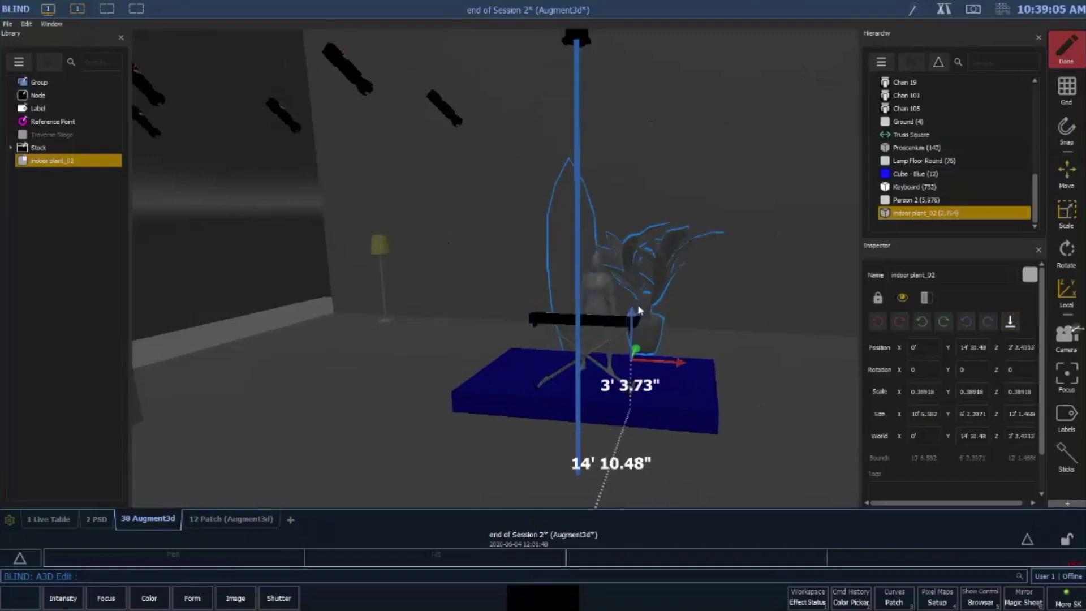
{"action": "mouse_move", "coordinate": [682, 387]}
{"action": "right_mouse_down"}
{"action": "mouse_move", "coordinate": [591, 386]}
{"action": "mouse_move", "coordinate": [795, 386]}
{"action": "right_mouse_up"}
{"action": "left_click_drag", "start_coordinate": [795, 389], "coordinate": [725, 395]}
{"action": "middle_click_drag", "start_coordinate": [679, 411], "coordinate": [825, 394]}
{"action": "left_click_drag", "start_coordinate": [825, 393], "coordinate": [593, 425]}
{"action": "middle_click_drag", "start_coordinate": [592, 425], "coordinate": [632, 421]}
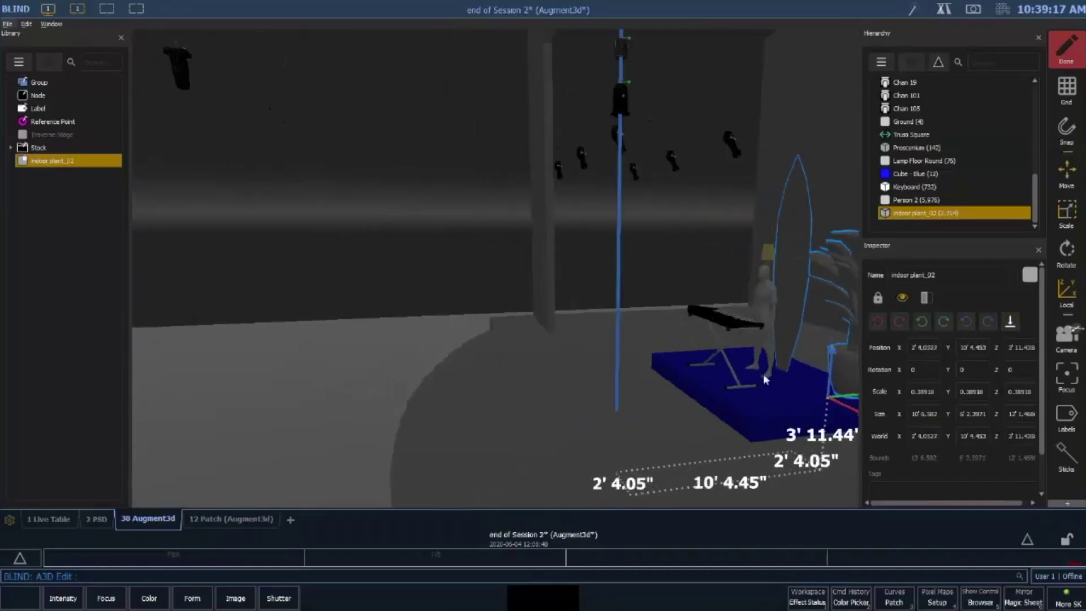
{"action": "mouse_move", "coordinate": [763, 374]}
{"action": "middle_mouse_down"}
{"action": "mouse_move", "coordinate": [803, 375]}
{"action": "mouse_move", "coordinate": [675, 376]}
{"action": "mouse_move", "coordinate": [695, 371]}
{"action": "mouse_move", "coordinate": [787, 413]}
{"action": "middle_mouse_up"}
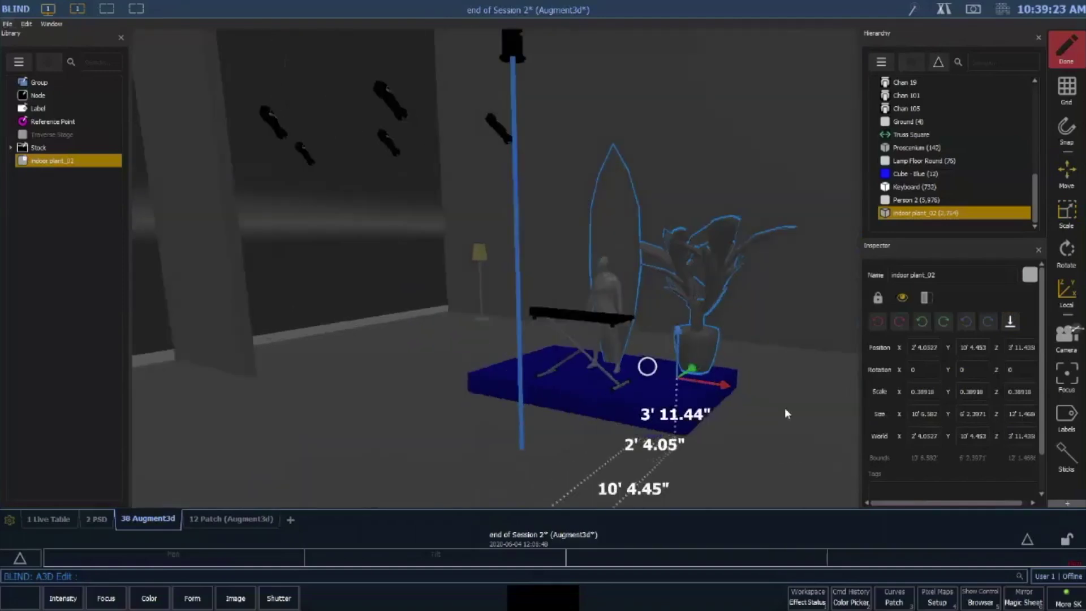
{"action": "left_click", "coordinate": [413, 216]}
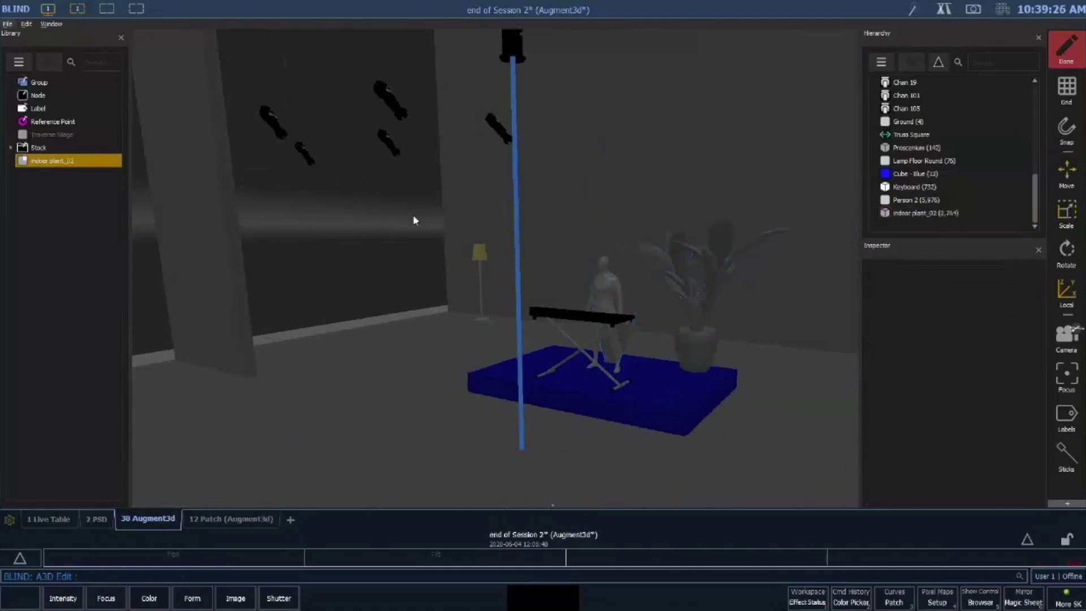
Expand indoor plant_02 into its component parts and open its hierarchy through Center Offset and Scene down to the individual meshes
{"action": "left_click", "coordinate": [677, 342]}
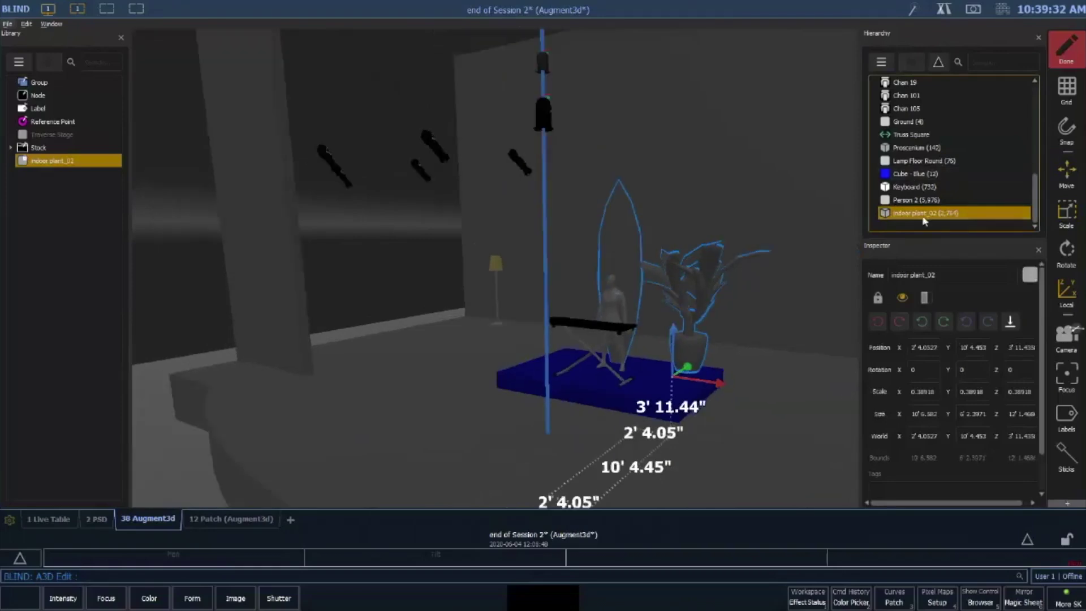
{"action": "right_click", "coordinate": [929, 214]}
{"action": "left_click", "coordinate": [952, 232]}
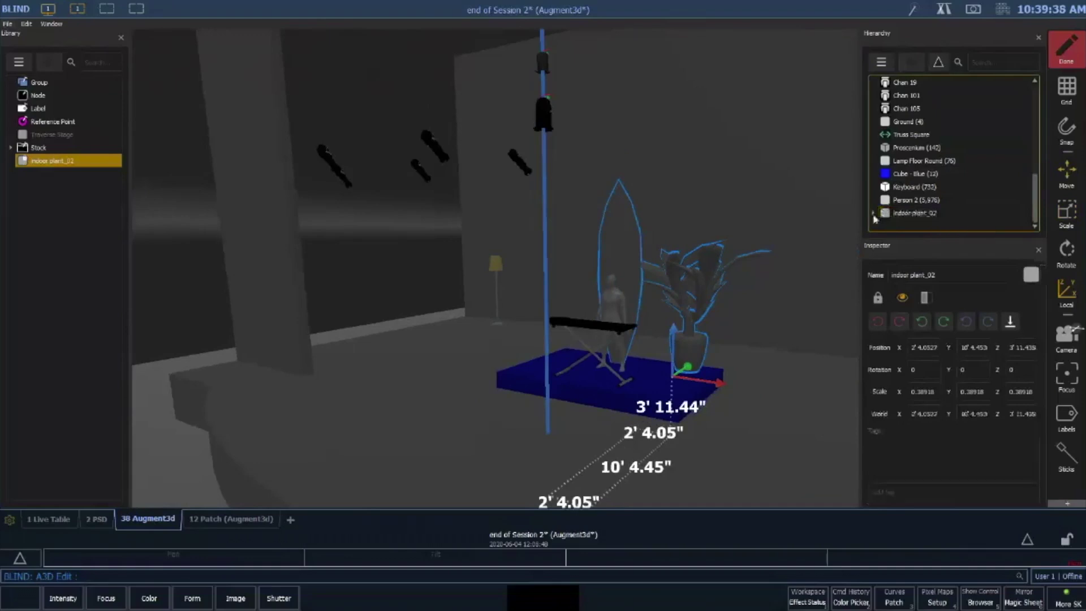
{"action": "left_click", "coordinate": [874, 215]}
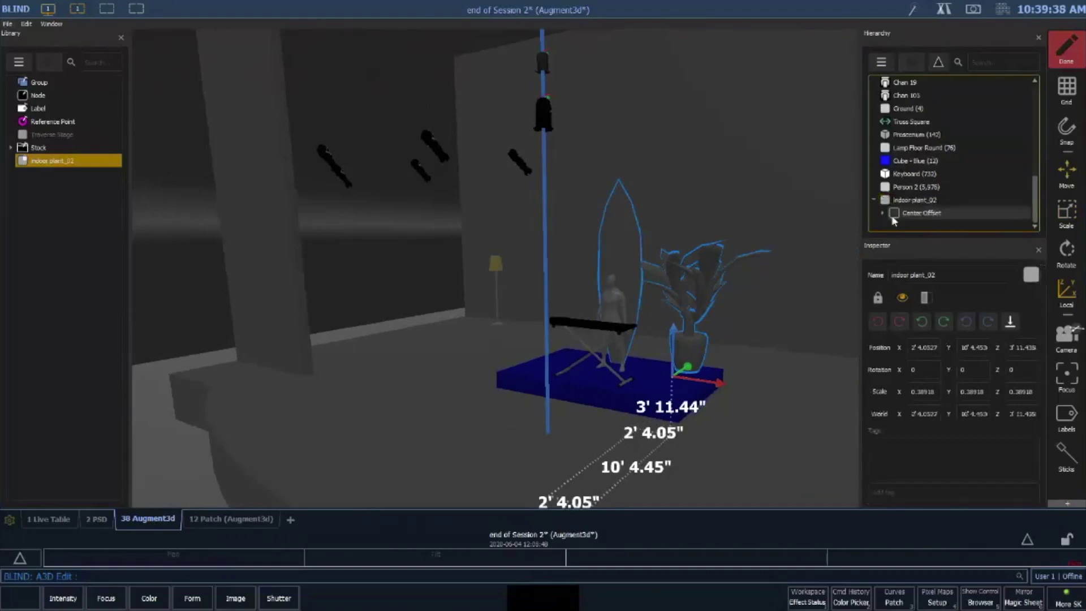
{"action": "left_click", "coordinate": [883, 213]}
{"action": "left_click", "coordinate": [892, 213]}
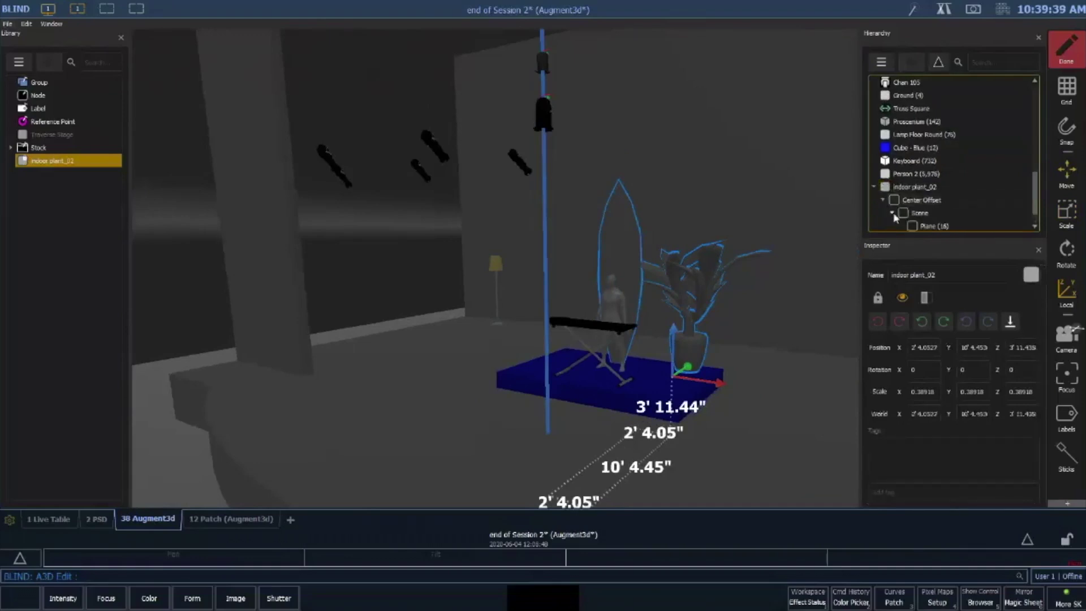
{"action": "scroll", "coordinate": [934, 203], "scroll_direction": "down", "scroll_amount": 1}
Identify the Plane mesh inside indoor plant_02 as the unwanted surfboard shape and delete it
{"action": "left_click", "coordinate": [937, 201]}
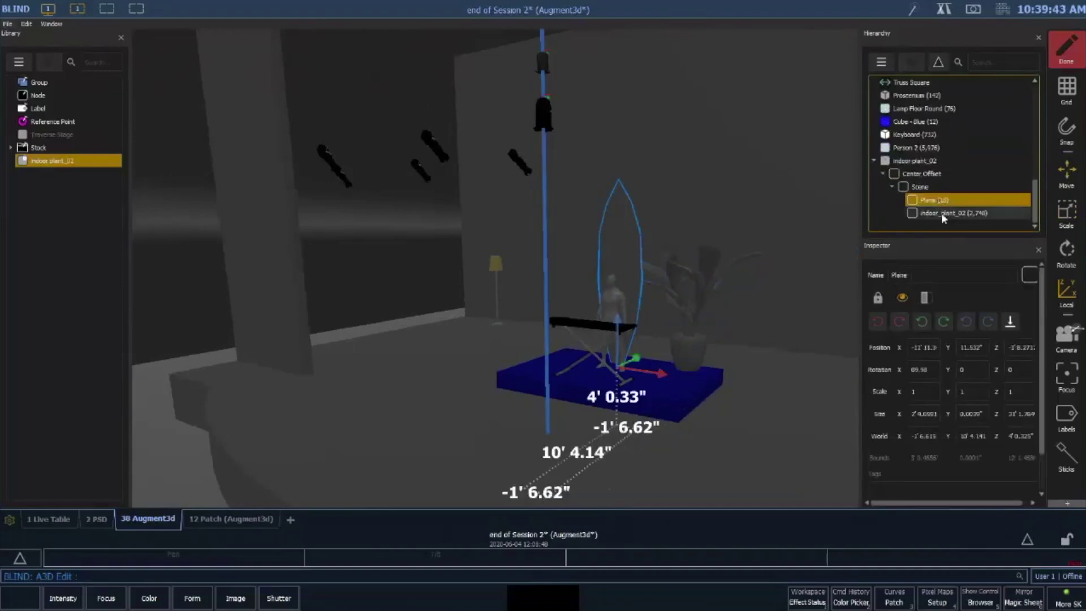
{"action": "left_click", "coordinate": [941, 212]}
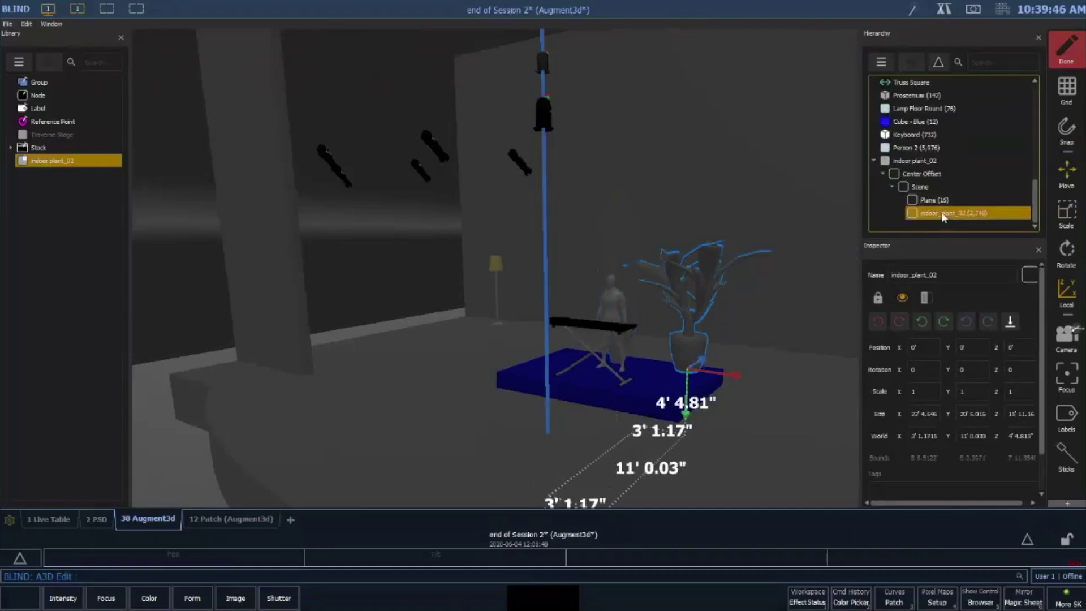
{"action": "left_click", "coordinate": [947, 203]}
{"action": "right_click", "coordinate": [955, 202]}
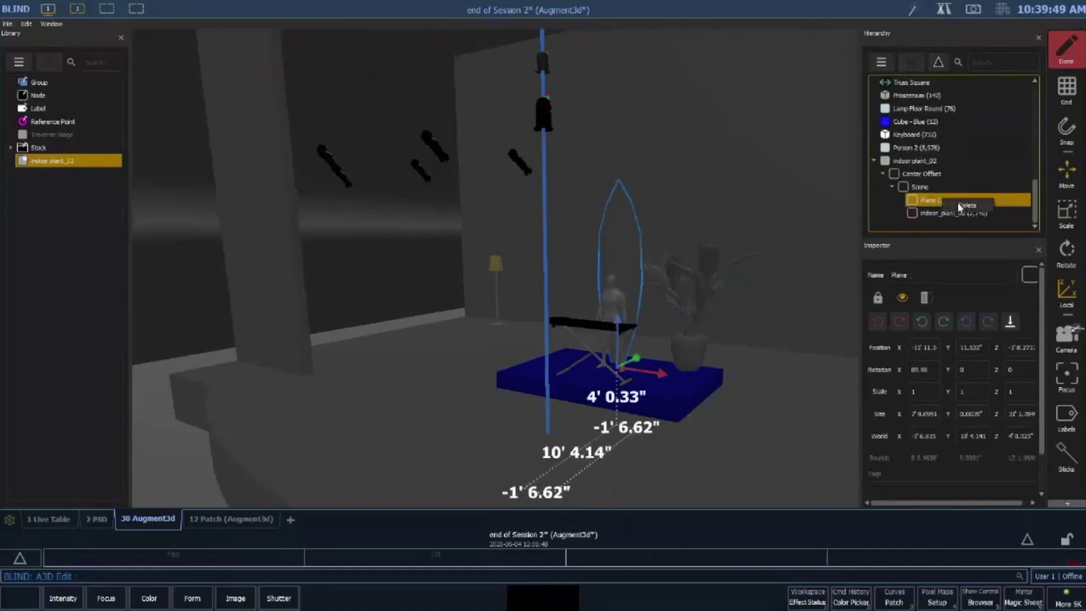
{"action": "left_click", "coordinate": [965, 205]}
{"action": "left_click", "coordinate": [579, 282]}
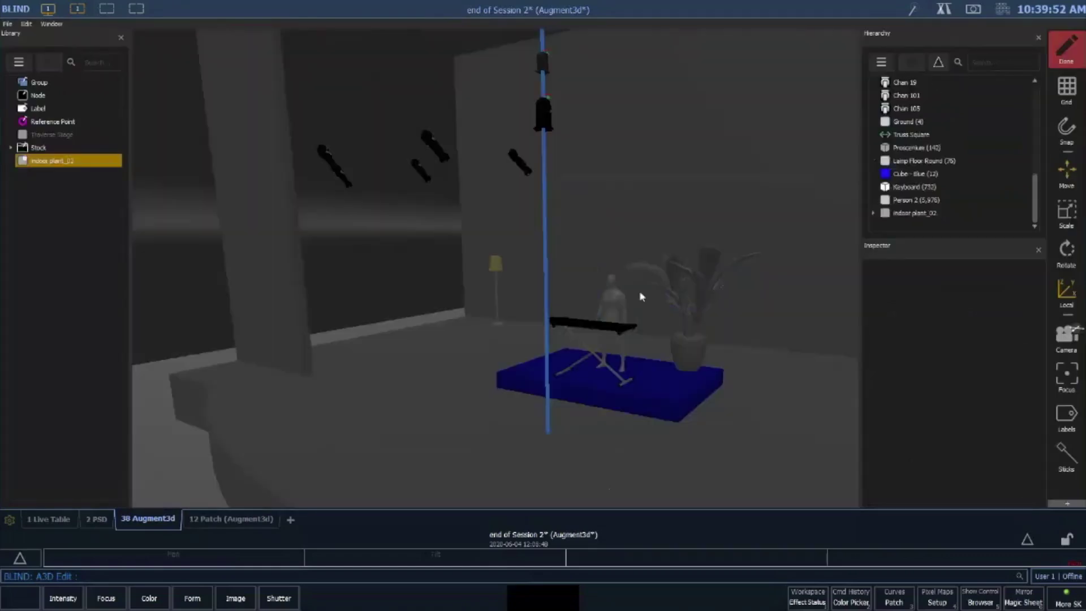
Collapse the expanded indoor plant_02 hierarchy back into a single object
{"action": "left_click", "coordinate": [691, 354]}
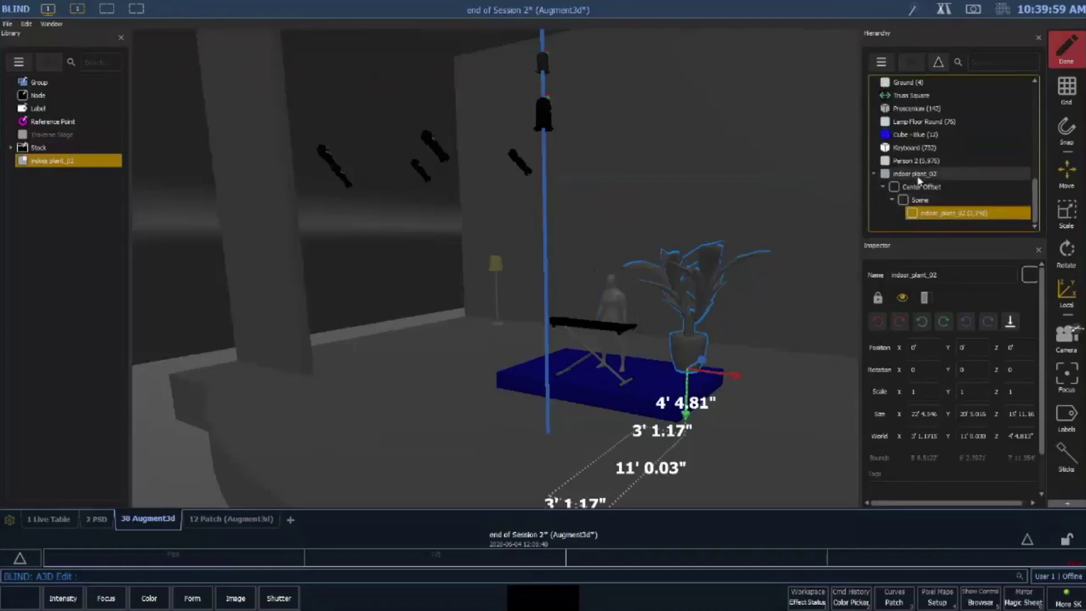
{"action": "right_click", "coordinate": [919, 177]}
{"action": "left_click", "coordinate": [928, 197]}
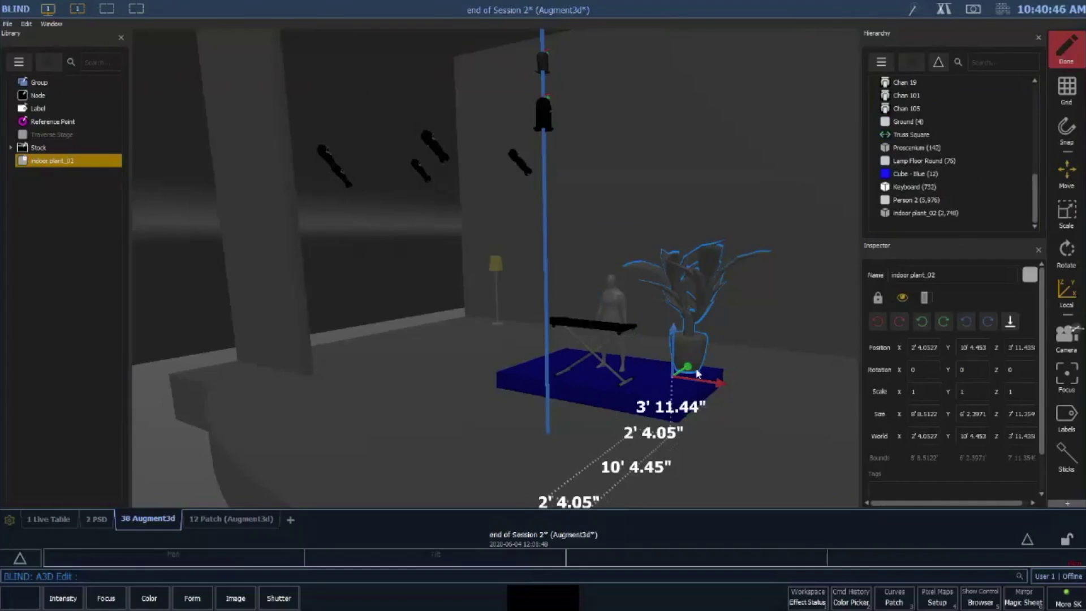
{"action": "left_click", "coordinate": [672, 427]}
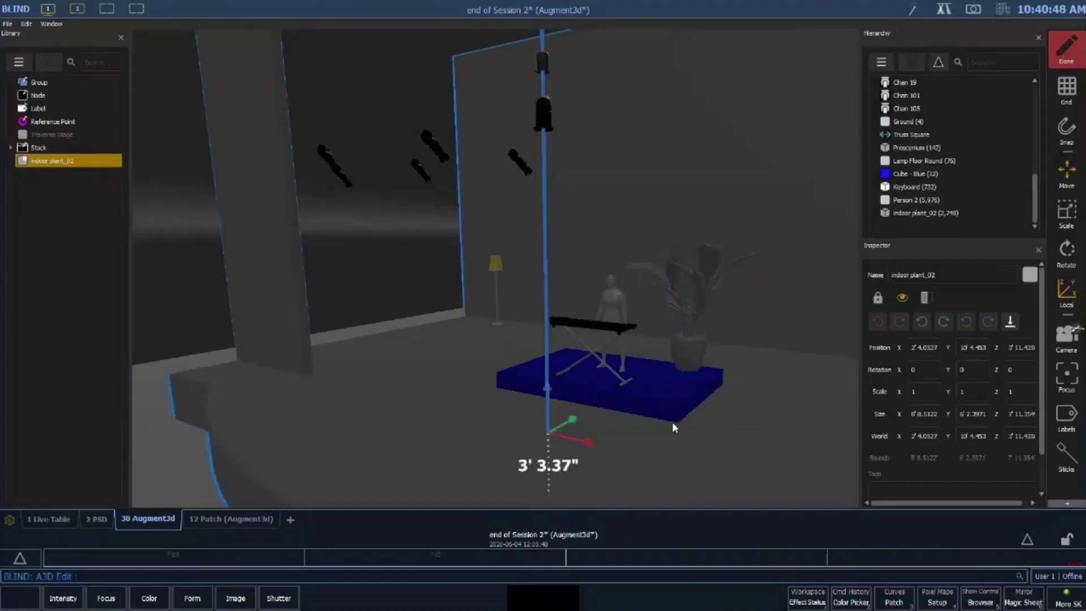
{"action": "left_click_drag", "start_coordinate": [672, 422], "coordinate": [656, 402]}
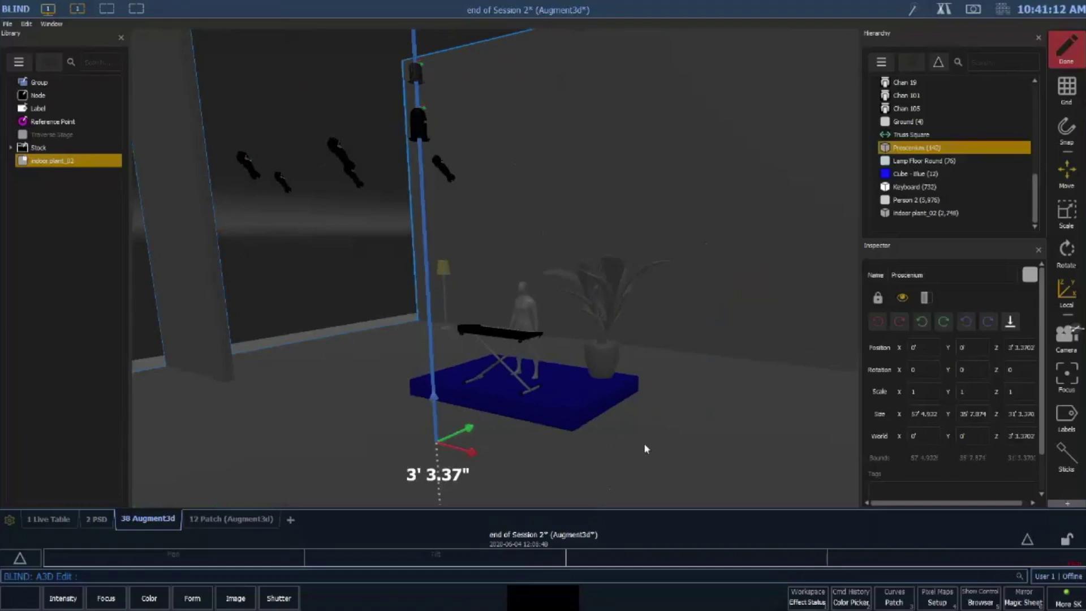
{"action": "right_click_drag", "start_coordinate": [435, 305], "coordinate": [489, 308]}
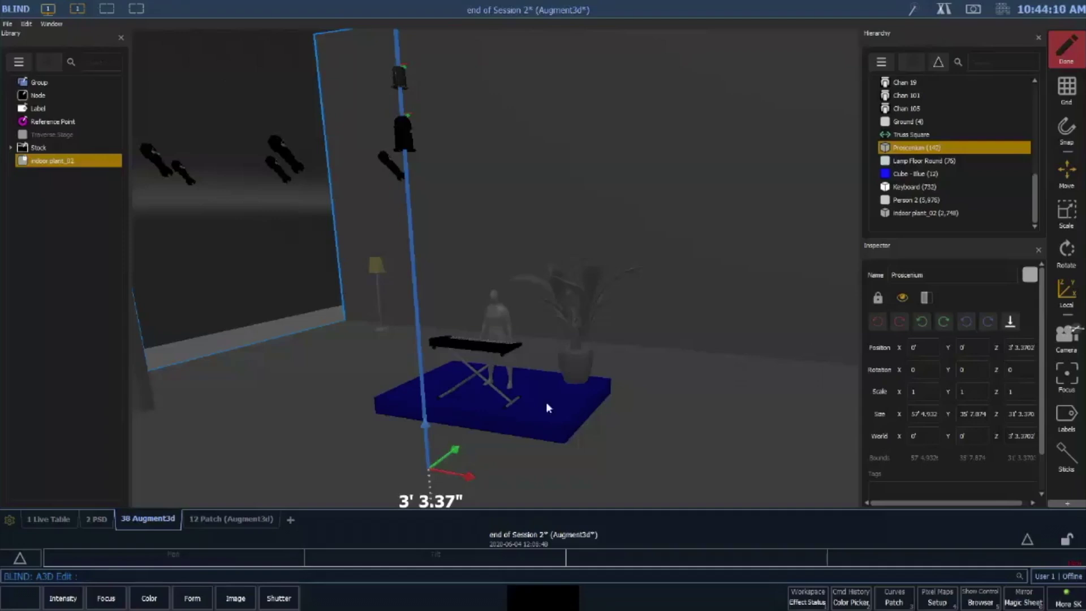
Select indoor plant_02 and move it off the platform toward the front, to X about 4' 11.5" and Y about 11.6"
{"action": "left_click", "coordinate": [589, 390]}
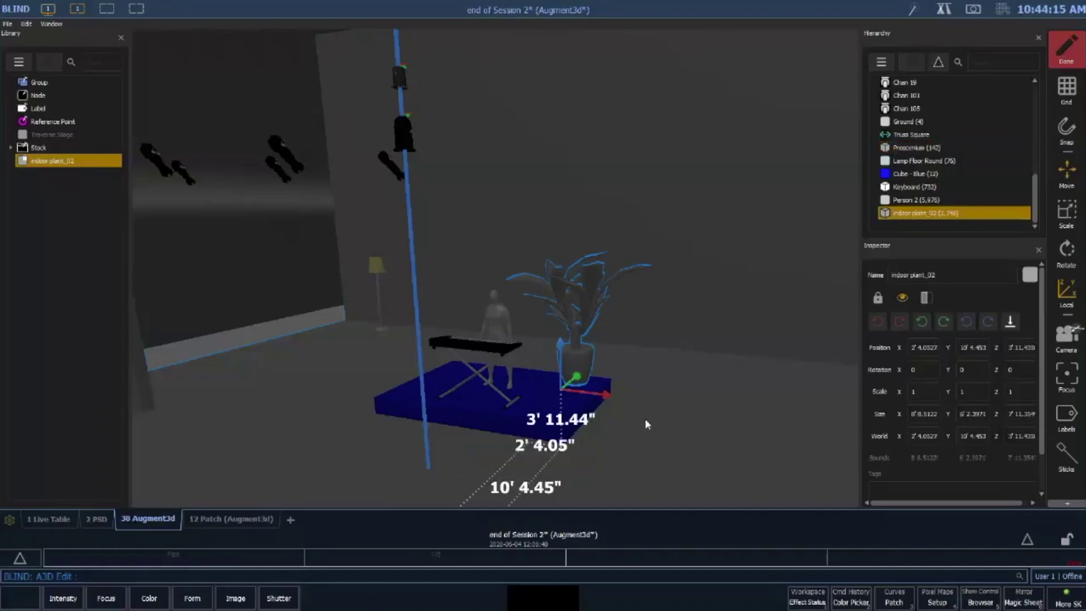
{"action": "left_click_drag", "start_coordinate": [648, 425], "coordinate": [612, 358]}
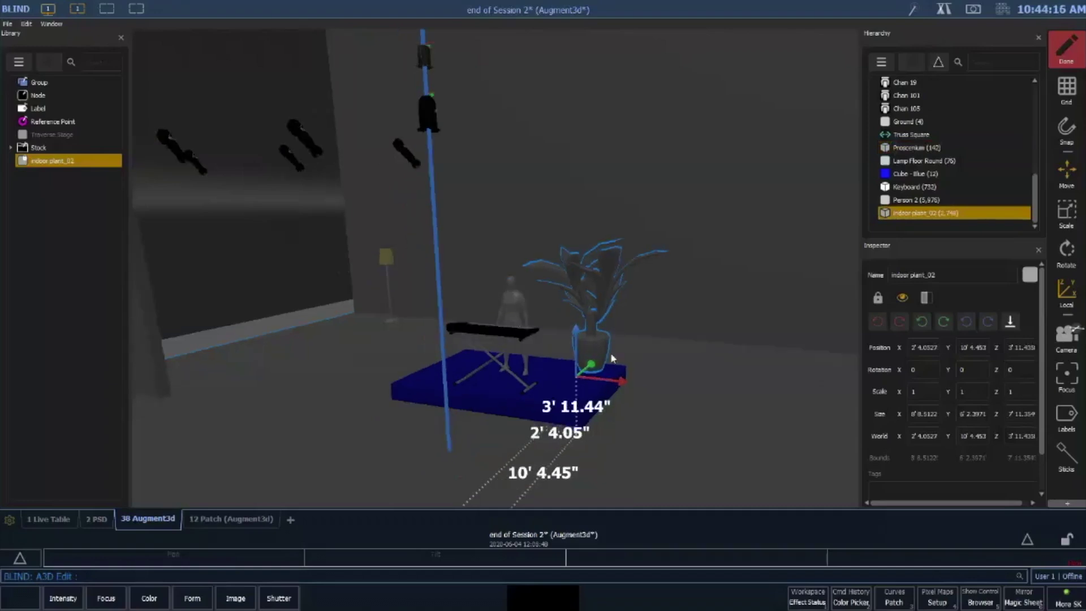
{"action": "left_click_drag", "start_coordinate": [552, 395], "coordinate": [613, 399]}
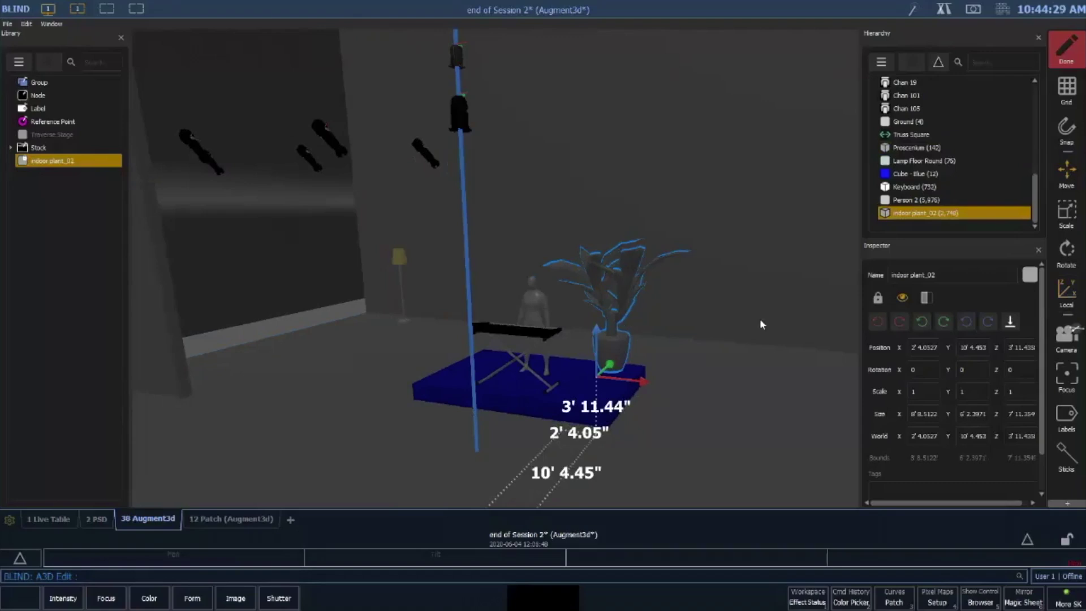
{"action": "left_click_drag", "start_coordinate": [622, 352], "coordinate": [415, 403]}
{"action": "left_click_drag", "start_coordinate": [520, 437], "coordinate": [711, 403]}
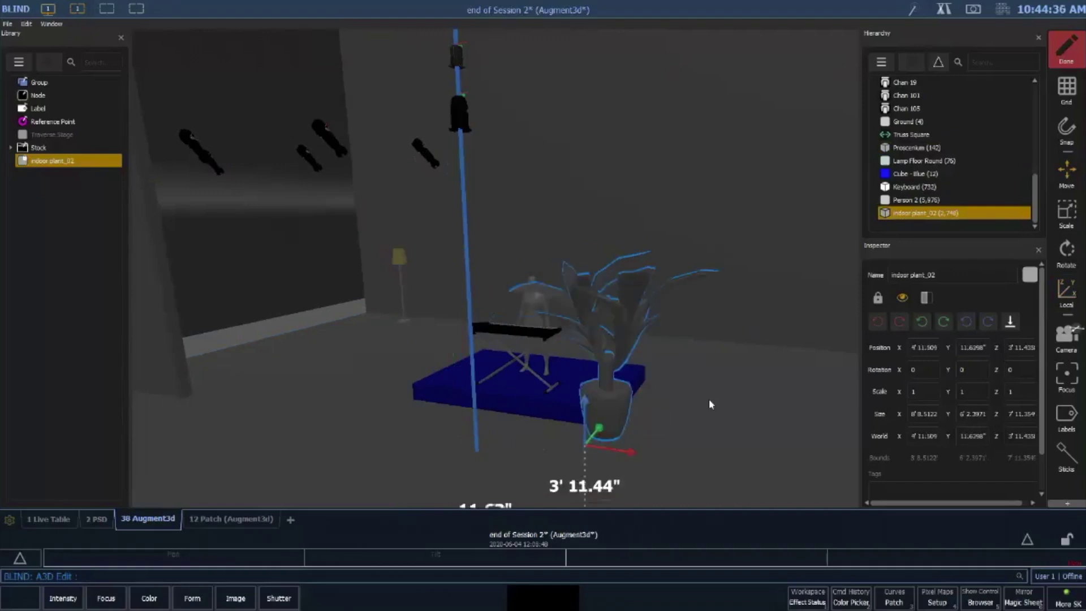
Rotate indoor plant_02 about its Z axis to about -26.4 degrees and keep it selected
{"action": "left_click", "coordinate": [1067, 251]}
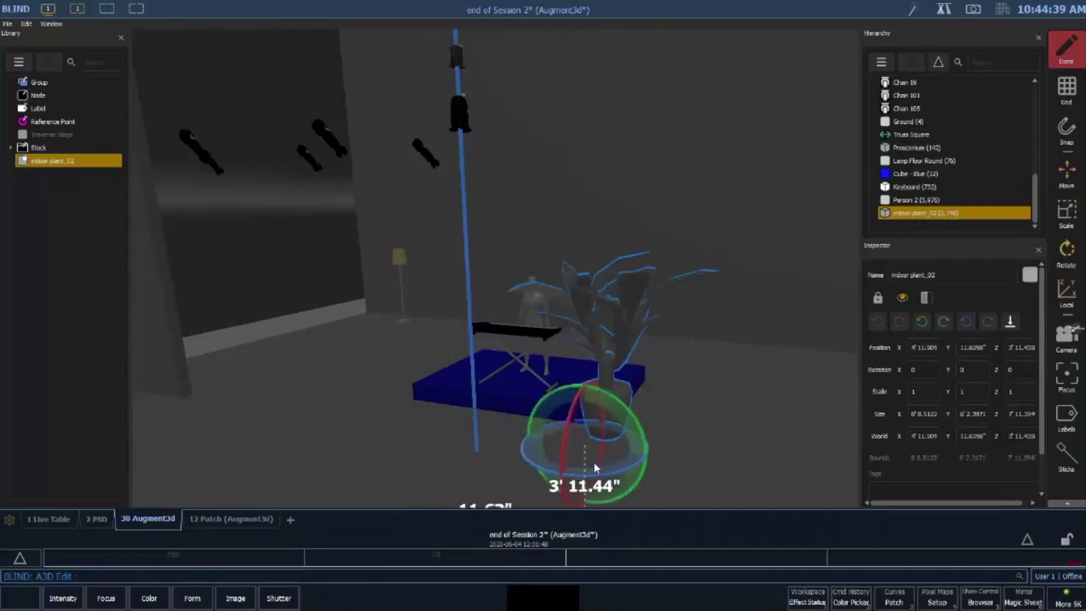
{"action": "left_click_drag", "start_coordinate": [635, 470], "coordinate": [590, 465]}
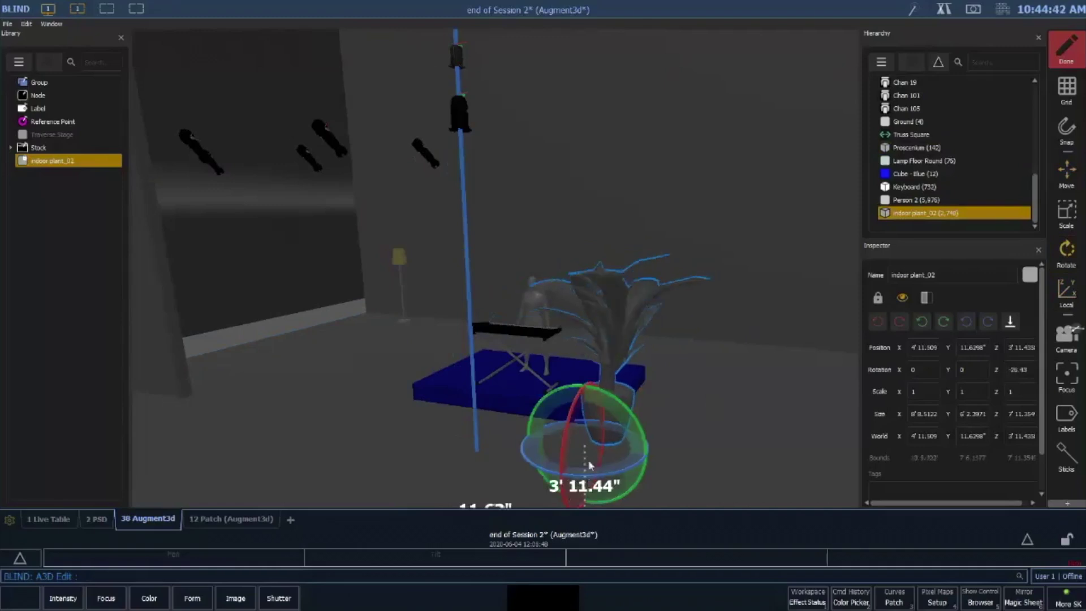
{"action": "left_click", "coordinate": [787, 355]}
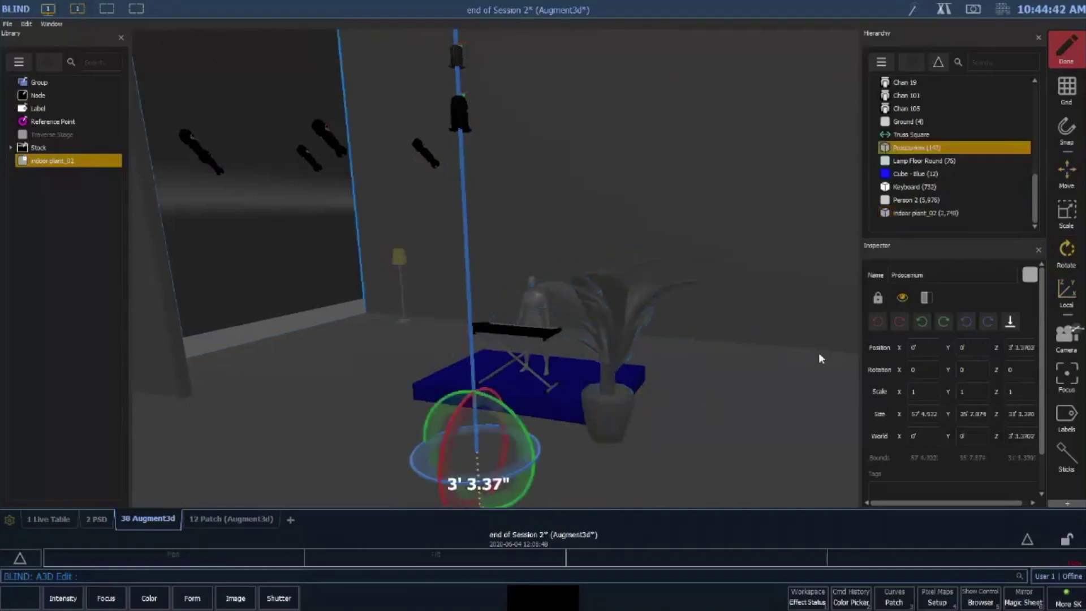
{"action": "left_click", "coordinate": [601, 378]}
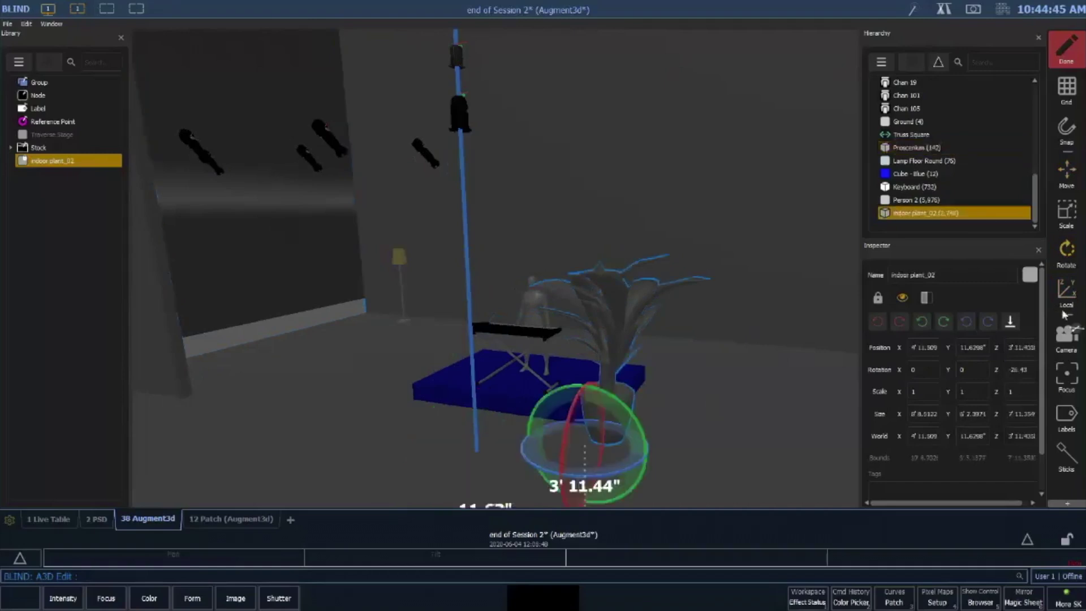
Switch to moving with local-axis adjustments and move the rotated plant to X about 6' 6.1" and Y about 4' 0.8"
{"action": "left_click", "coordinate": [1069, 178]}
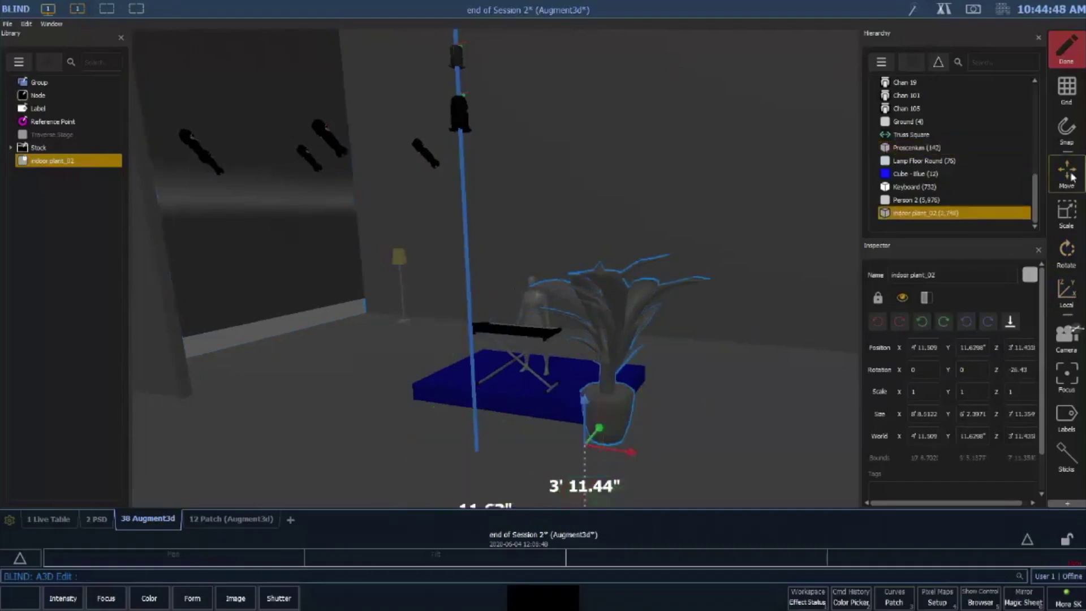
{"action": "left_click", "coordinate": [1066, 294]}
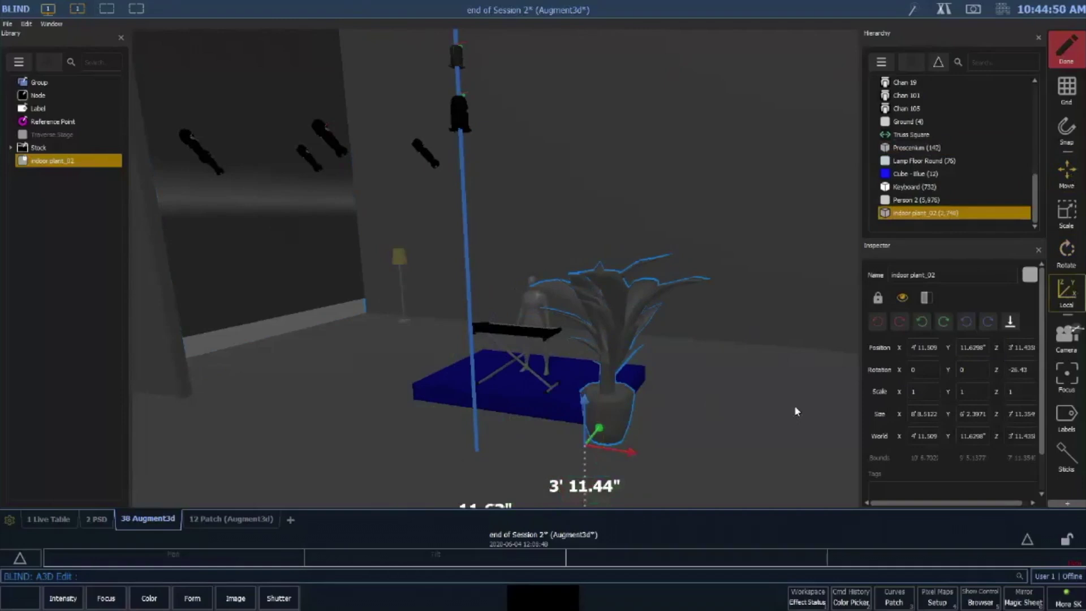
{"action": "left_click_drag", "start_coordinate": [624, 481], "coordinate": [636, 394]}
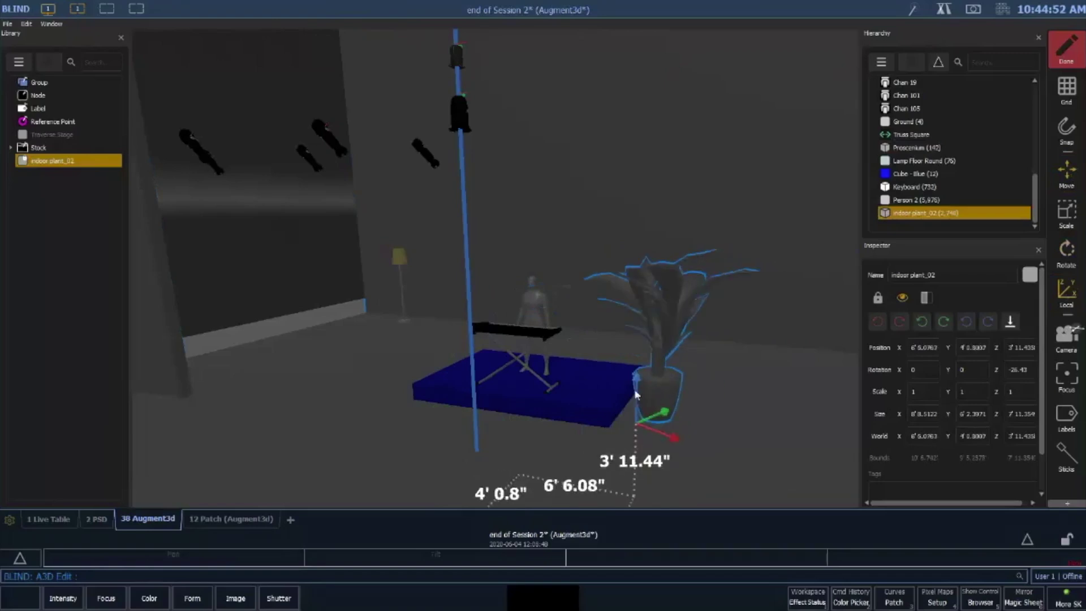
Compare world and local adjustment axes, return to local, and move the plant back onto the platform at X about 2' 4", Y about 10' 10"
{"action": "left_click", "coordinate": [1065, 294]}
{"action": "left_click", "coordinate": [1065, 294]}
{"action": "left_click", "coordinate": [1065, 300]}
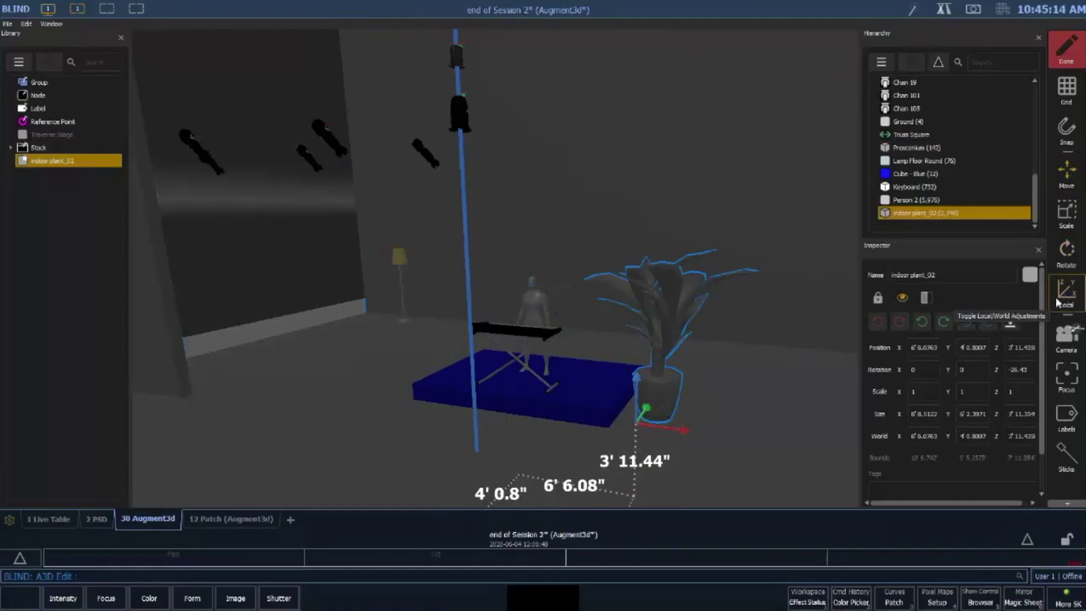
{"action": "left_click", "coordinate": [1058, 303]}
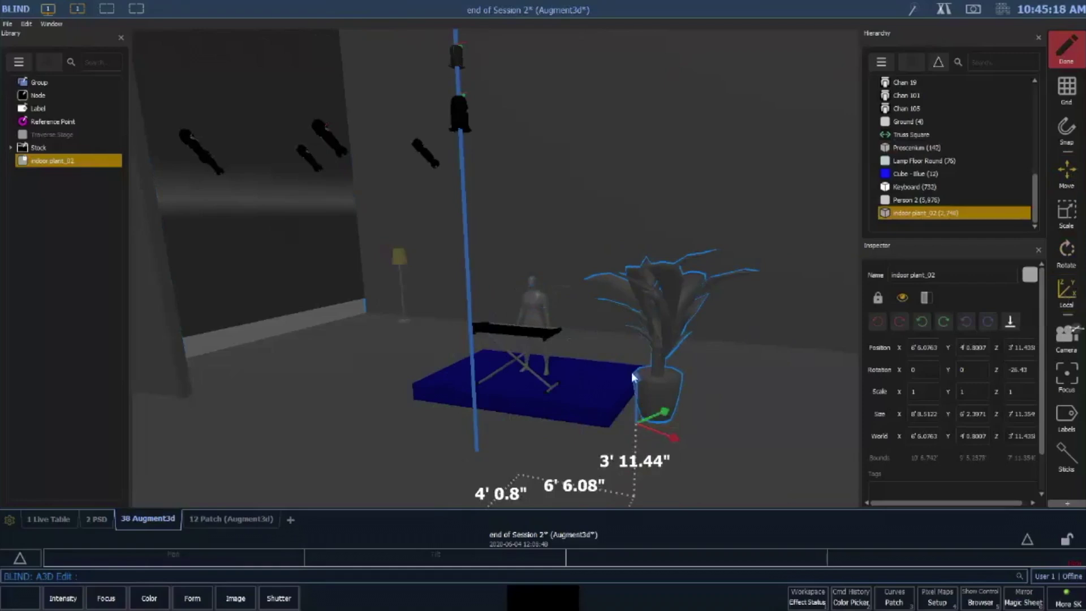
{"action": "left_click_drag", "start_coordinate": [671, 437], "coordinate": [674, 387]}
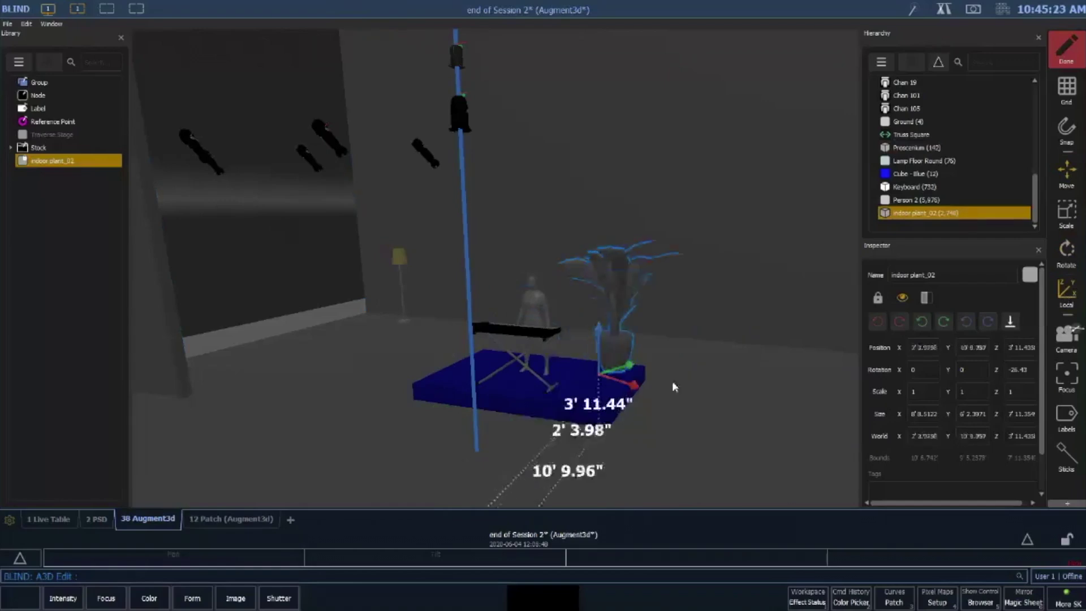
{"action": "left_click", "coordinate": [267, 154]}
{"action": "left_click", "coordinate": [264, 103]}
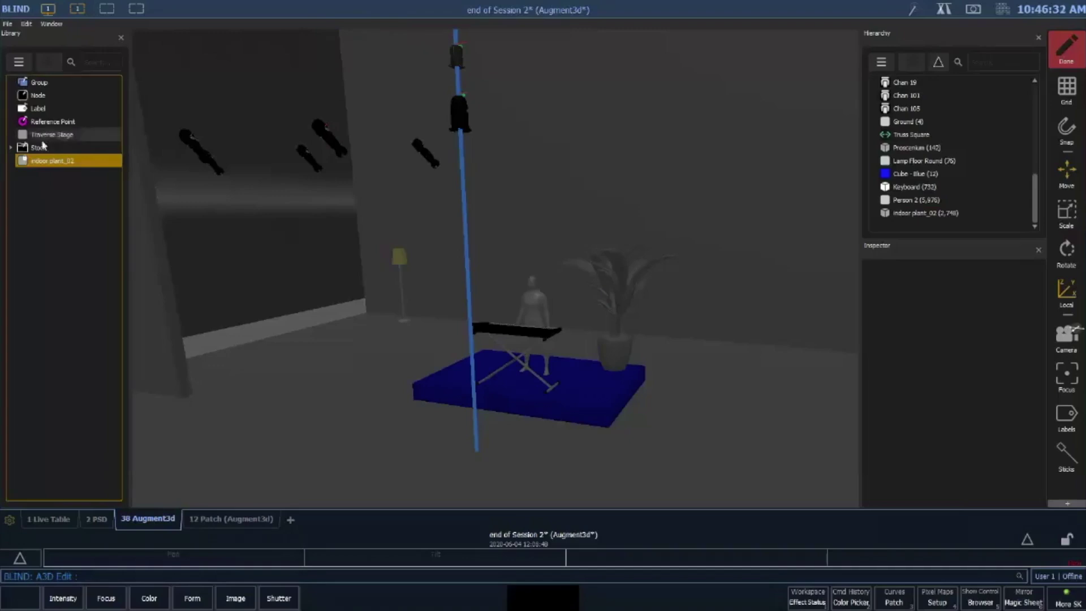
Place a second copy of indoor plant_02 from the library in front of the platform and delete that copy
{"action": "left_click_drag", "start_coordinate": [56, 165], "coordinate": [478, 444]}
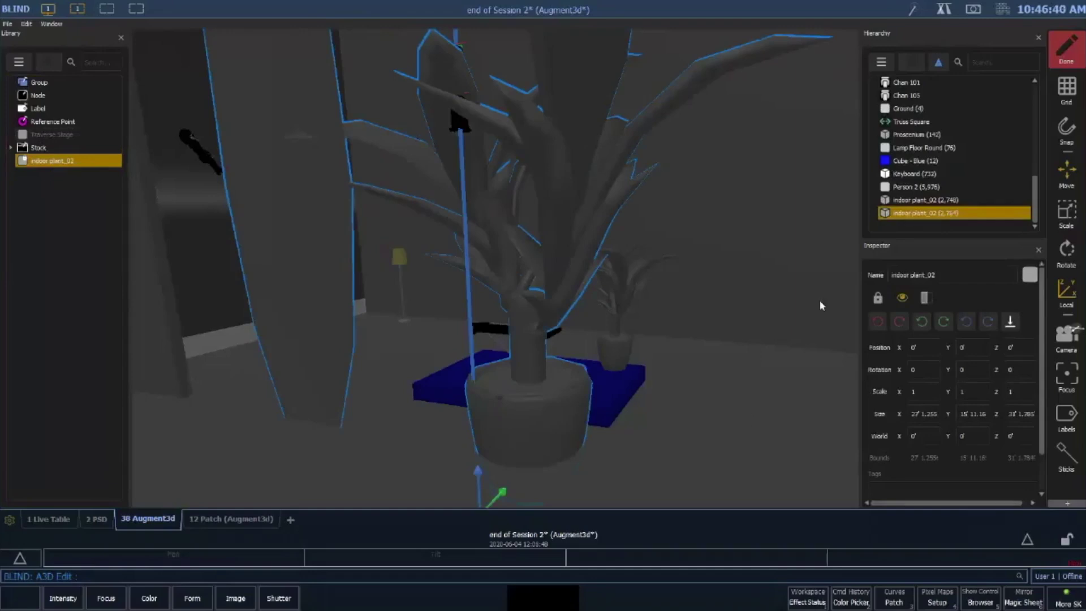
{"action": "right_click", "coordinate": [945, 216]}
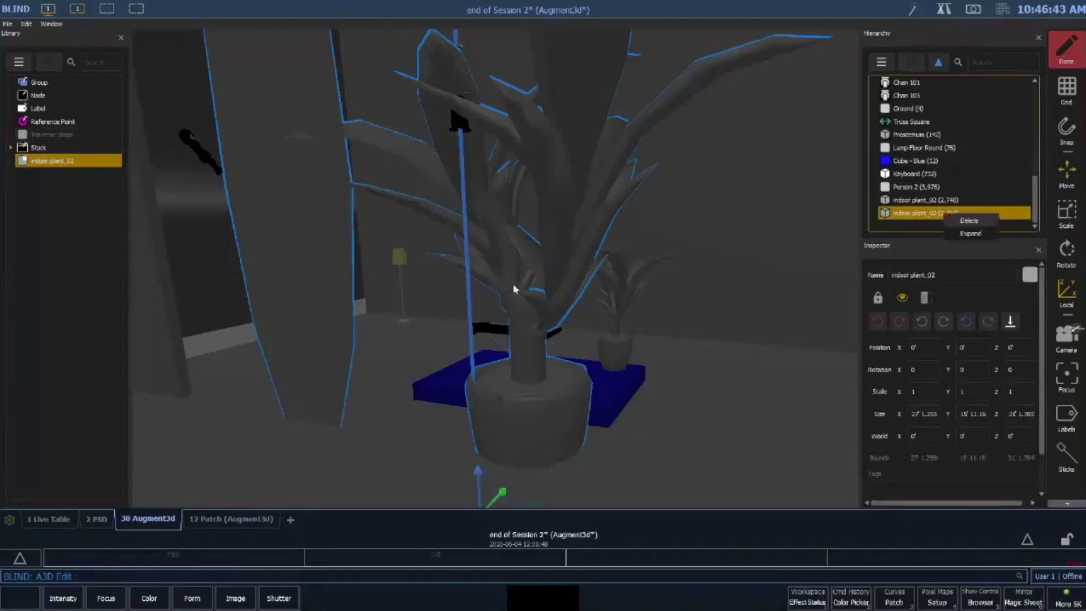
{"action": "left_click", "coordinate": [969, 220]}
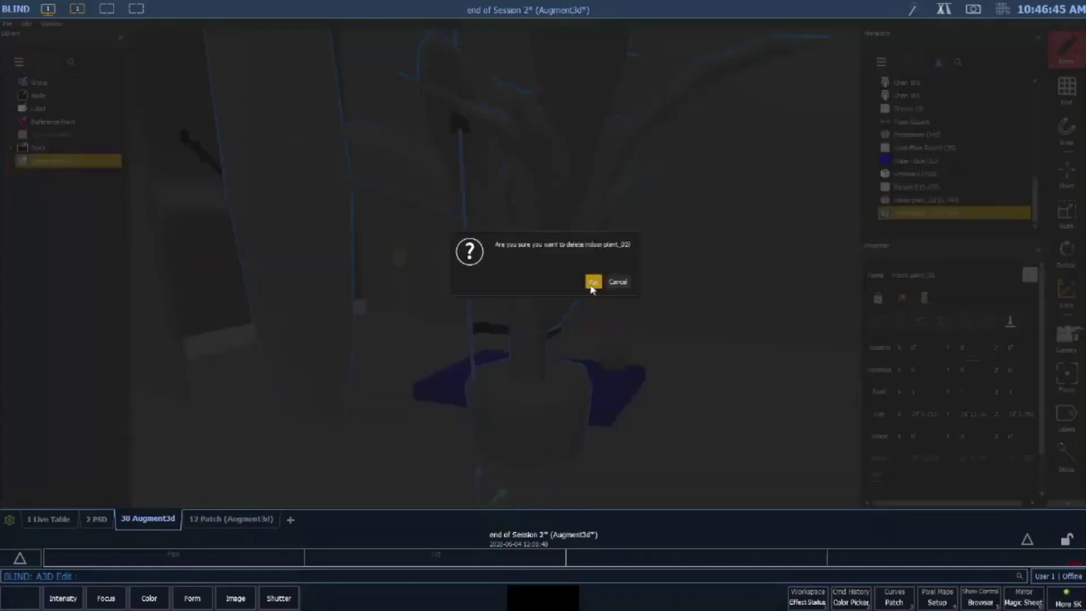
{"action": "left_click", "coordinate": [593, 282]}
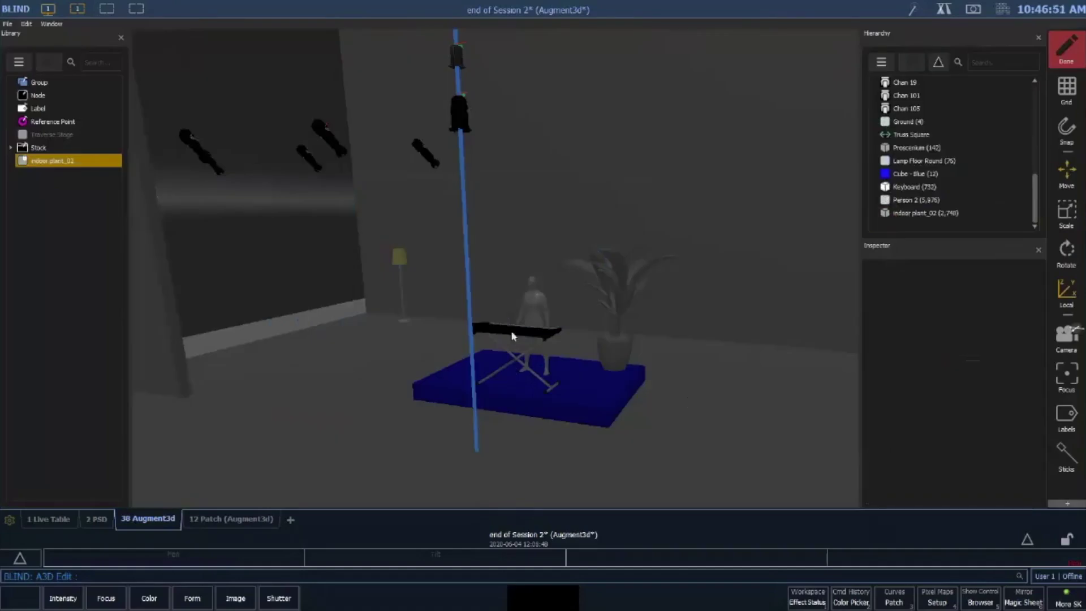
Select the Keyboard on the blue platform and examine its position values and placement from several angles
{"action": "left_click_drag", "start_coordinate": [590, 443], "coordinate": [506, 413]}
{"action": "left_click", "coordinate": [456, 342]}
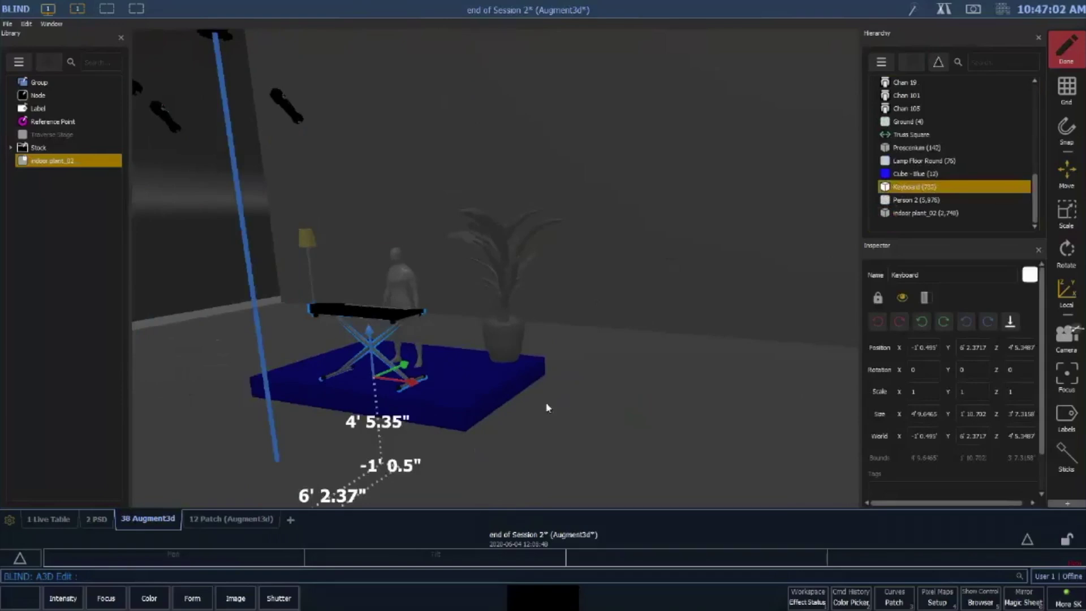
{"action": "left_click_drag", "start_coordinate": [546, 406], "coordinate": [574, 346]}
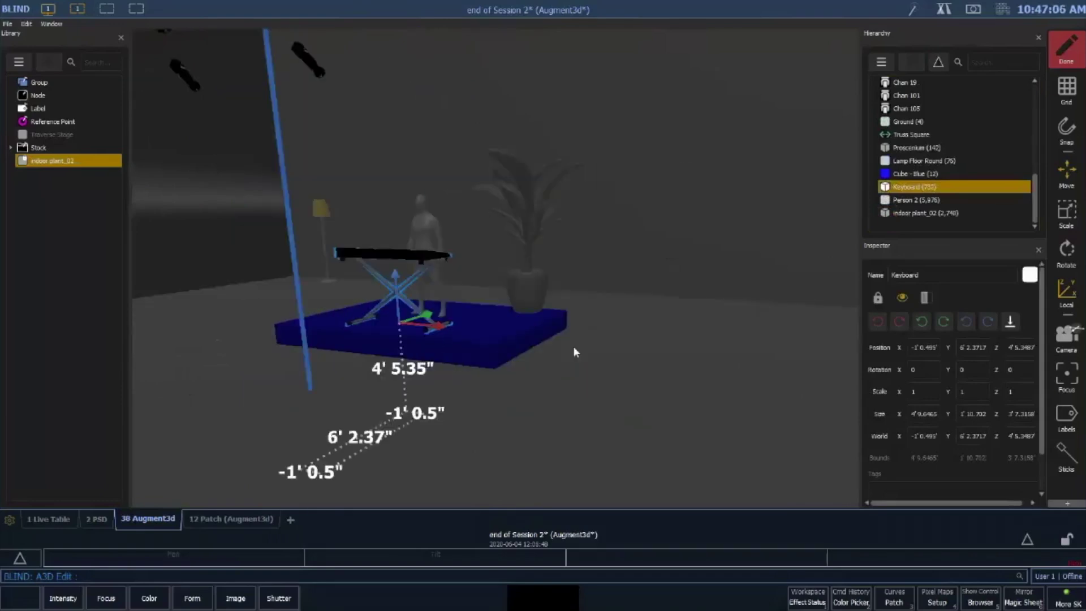
{"action": "middle_click_drag", "start_coordinate": [574, 346], "coordinate": [628, 419]}
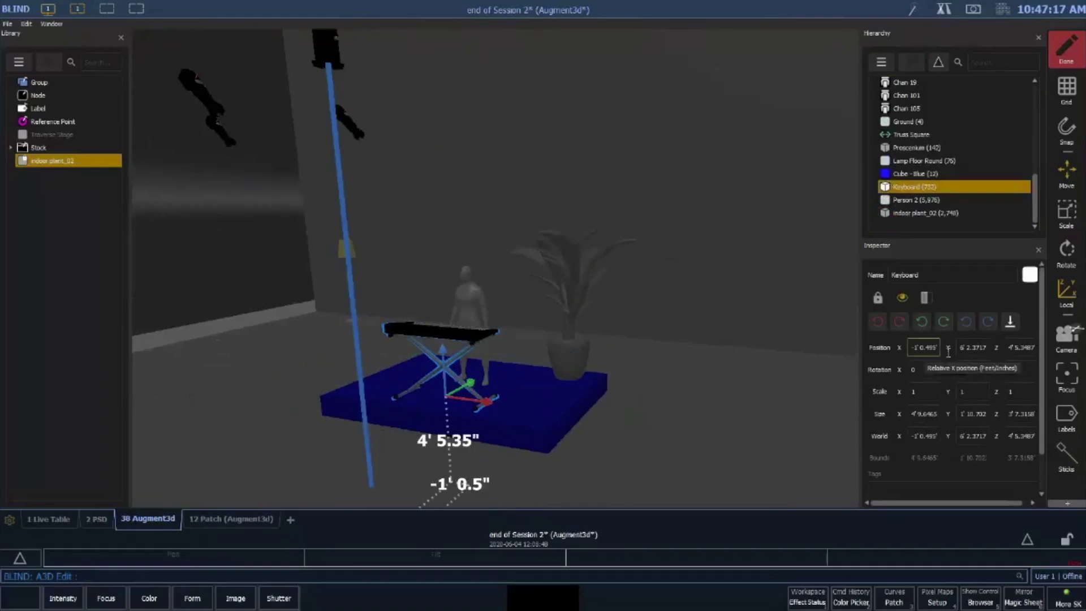
{"action": "left_click", "coordinate": [931, 348]}
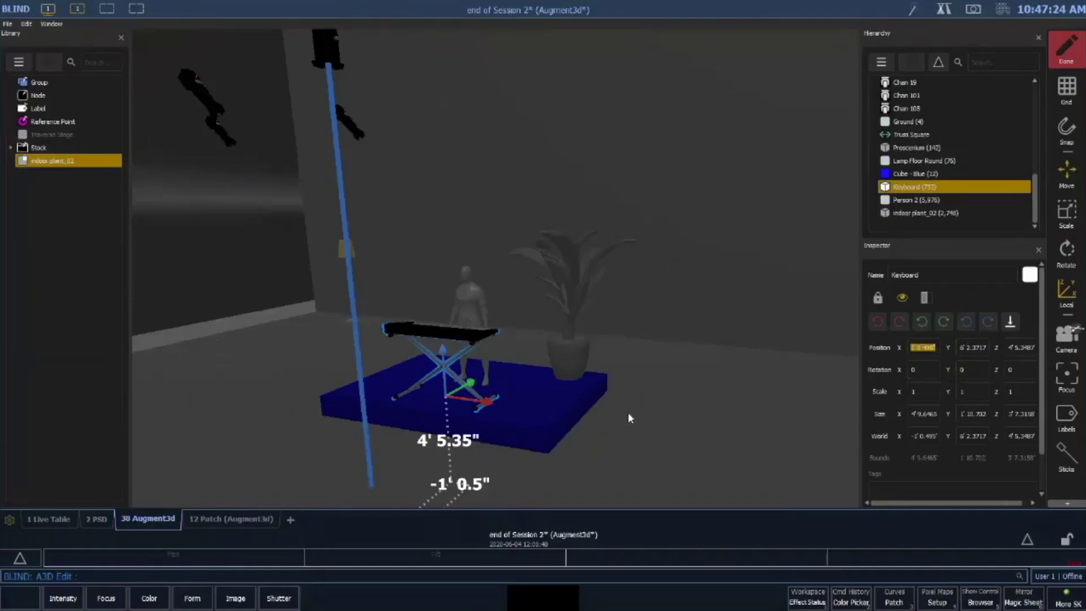
{"action": "right_click_drag", "start_coordinate": [517, 379], "coordinate": [497, 369]}
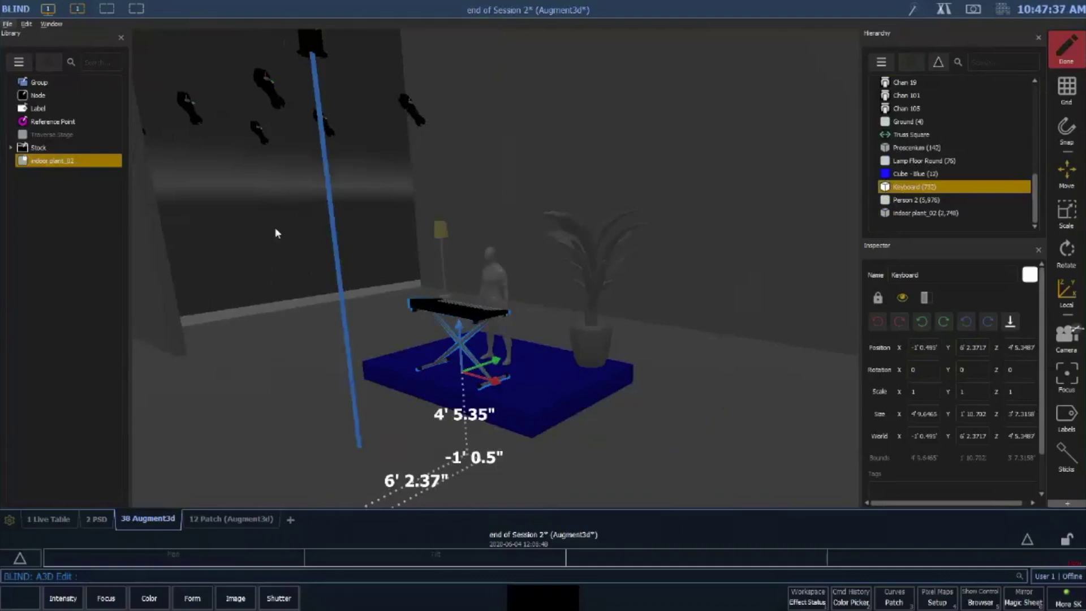
{"action": "middle_click_drag", "start_coordinate": [620, 466], "coordinate": [646, 458]}
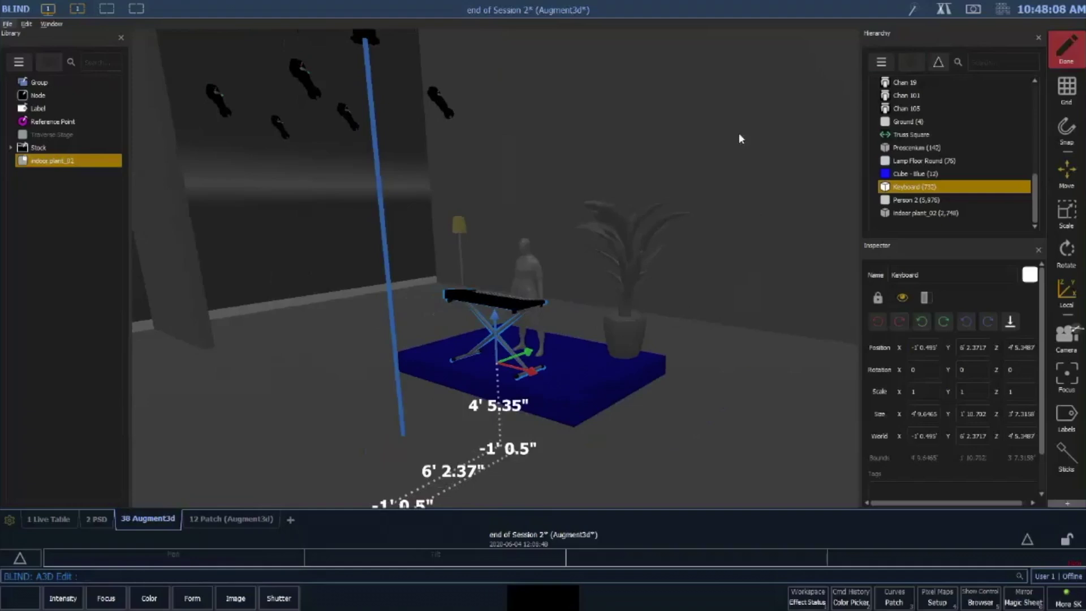
Finish editing and apply the Augment3d model changes
{"action": "left_click", "coordinate": [1067, 49]}
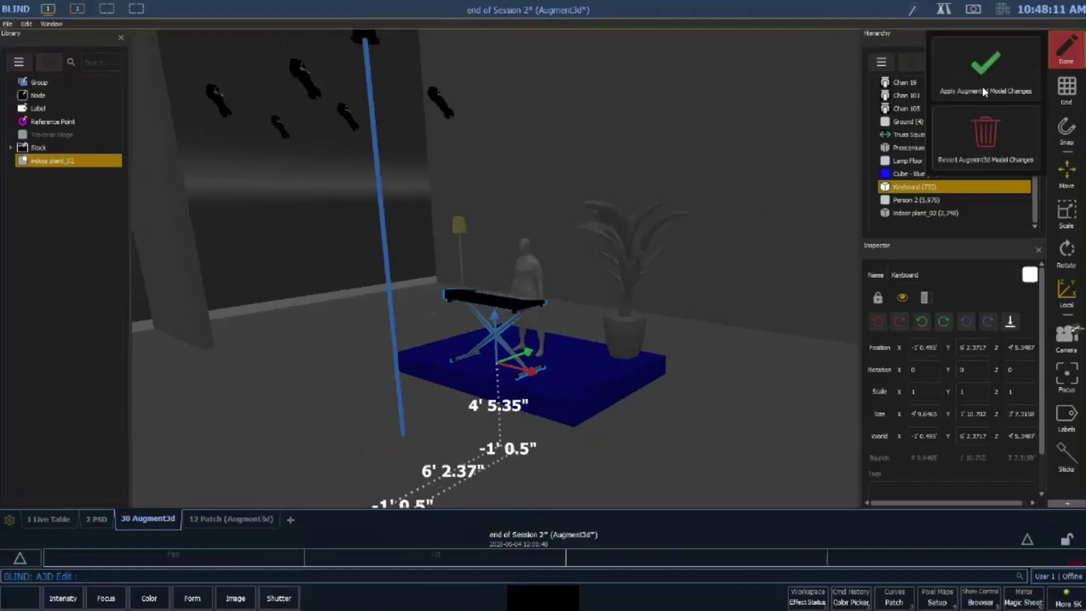
{"action": "left_click", "coordinate": [987, 70]}
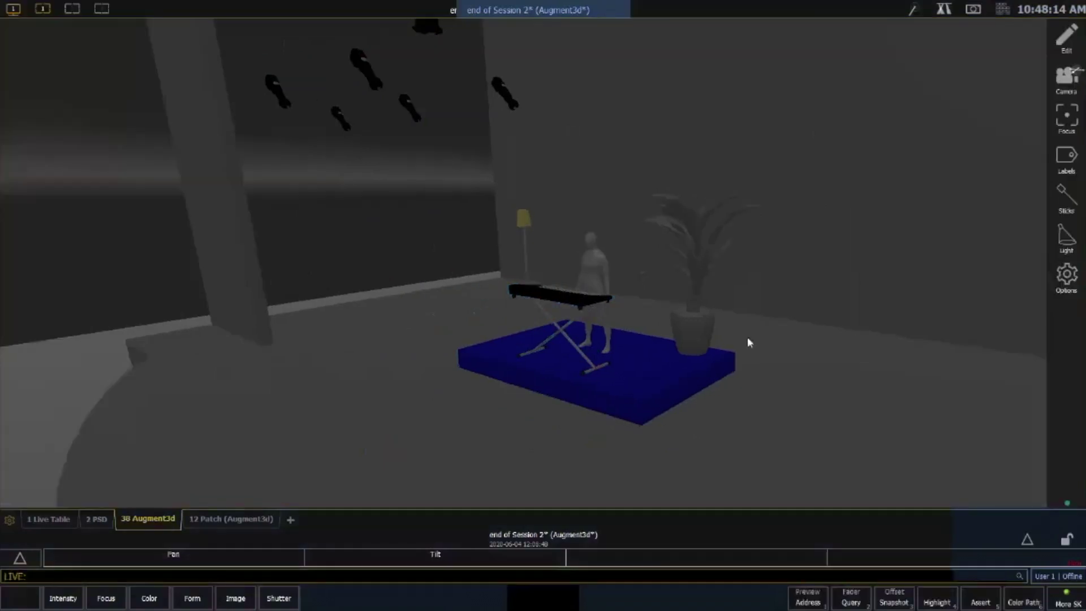
Examine the 3D stage scene from the front, framing the whole proscenium, overhead truss fixtures and blue platform
{"action": "left_click_drag", "start_coordinate": [748, 338], "coordinate": [854, 229]}
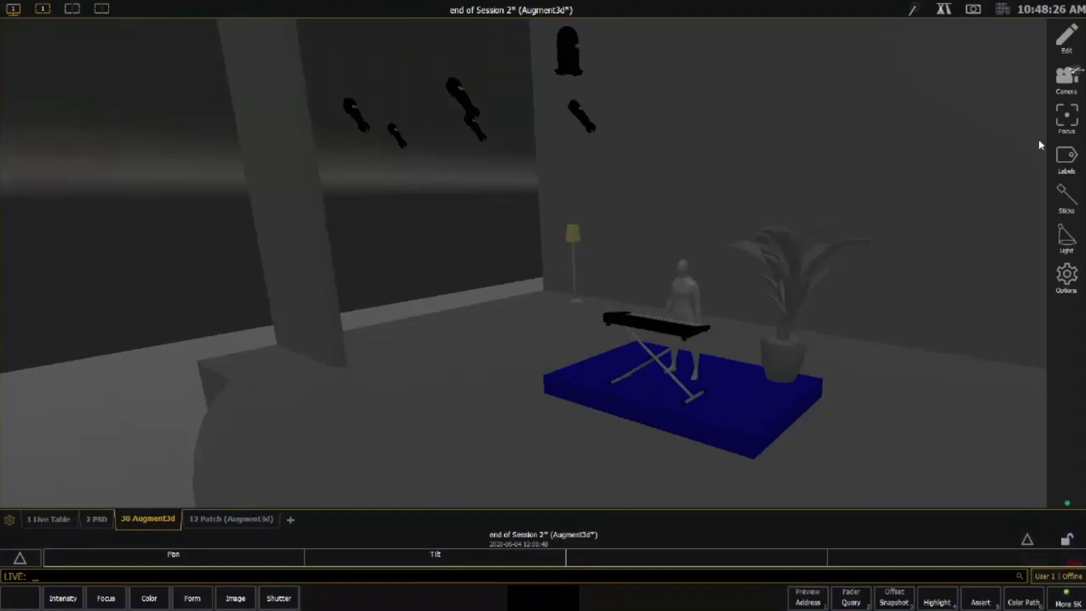
{"action": "double_click", "coordinate": [725, 366]}
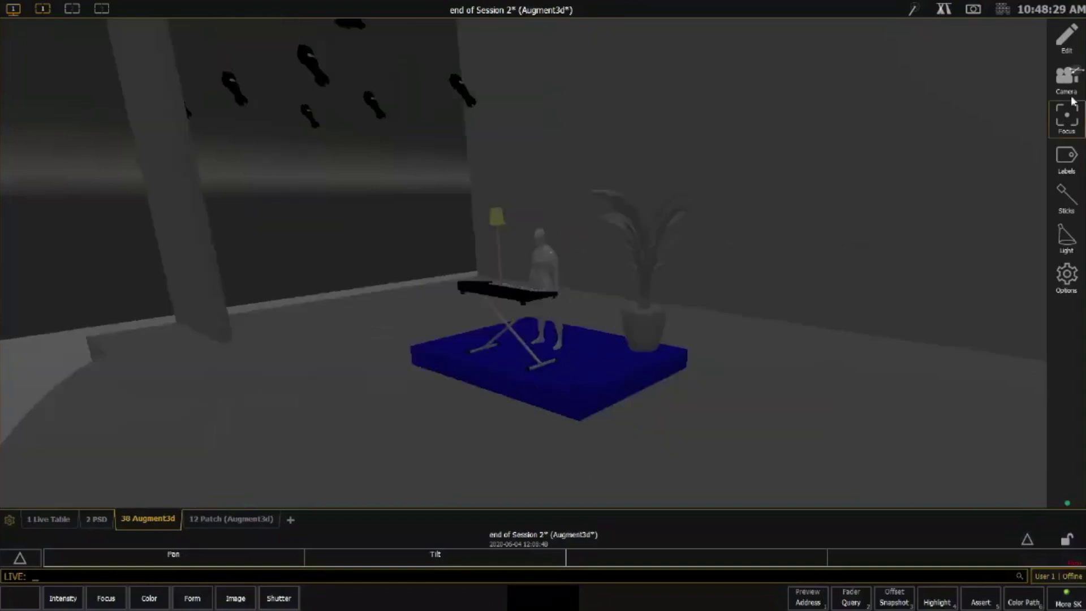
{"action": "left_click", "coordinate": [1071, 92]}
{"action": "left_click", "coordinate": [887, 107]}
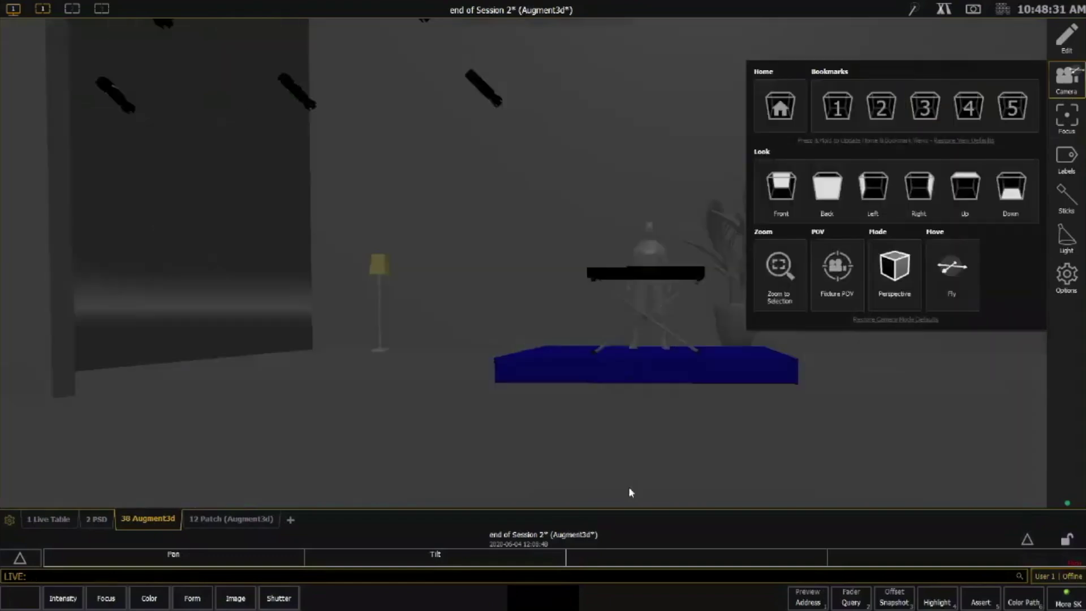
{"action": "left_click_drag", "start_coordinate": [629, 487], "coordinate": [668, 325]}
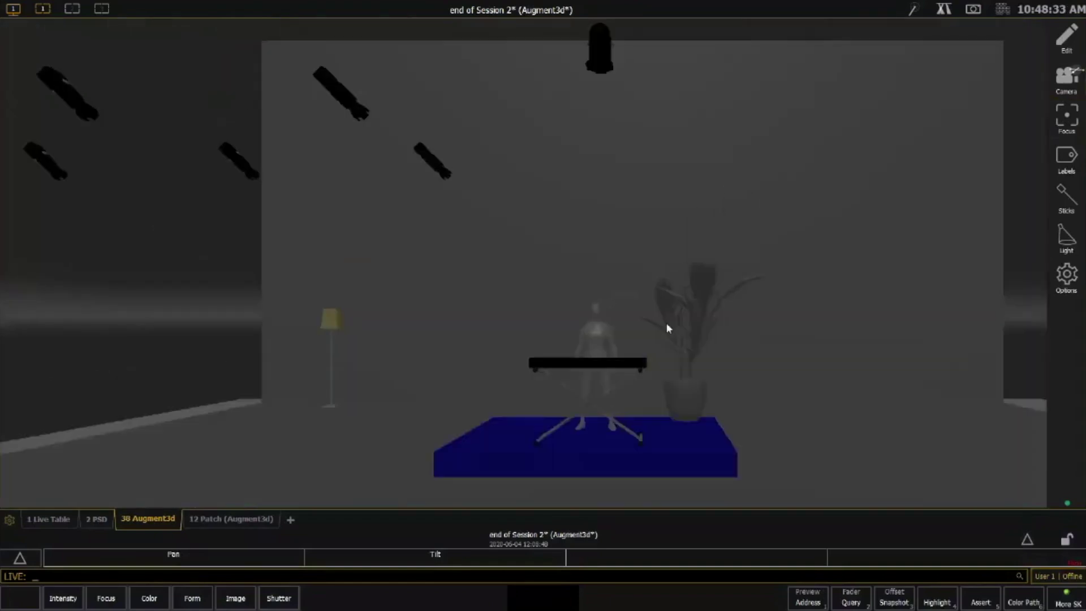
{"action": "scroll", "coordinate": [702, 334], "scroll_direction": "down", "scroll_amount": 5}
{"action": "left_click_drag", "start_coordinate": [738, 338], "coordinate": [774, 347]}
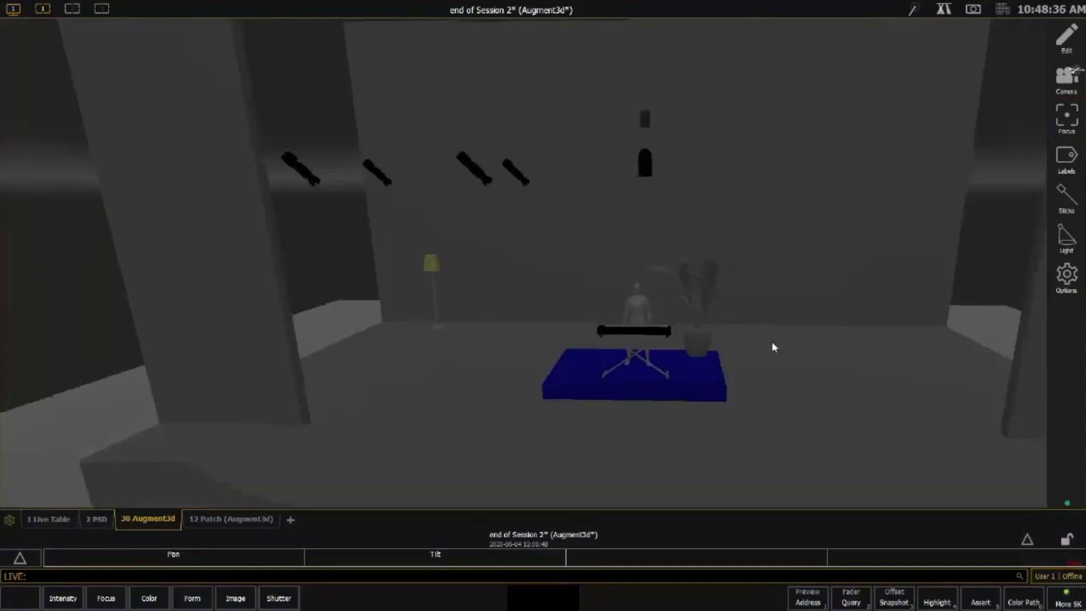
{"action": "scroll", "coordinate": [774, 346], "scroll_direction": "down", "scroll_amount": 5}
{"action": "left_click_drag", "start_coordinate": [782, 306], "coordinate": [682, 311]}
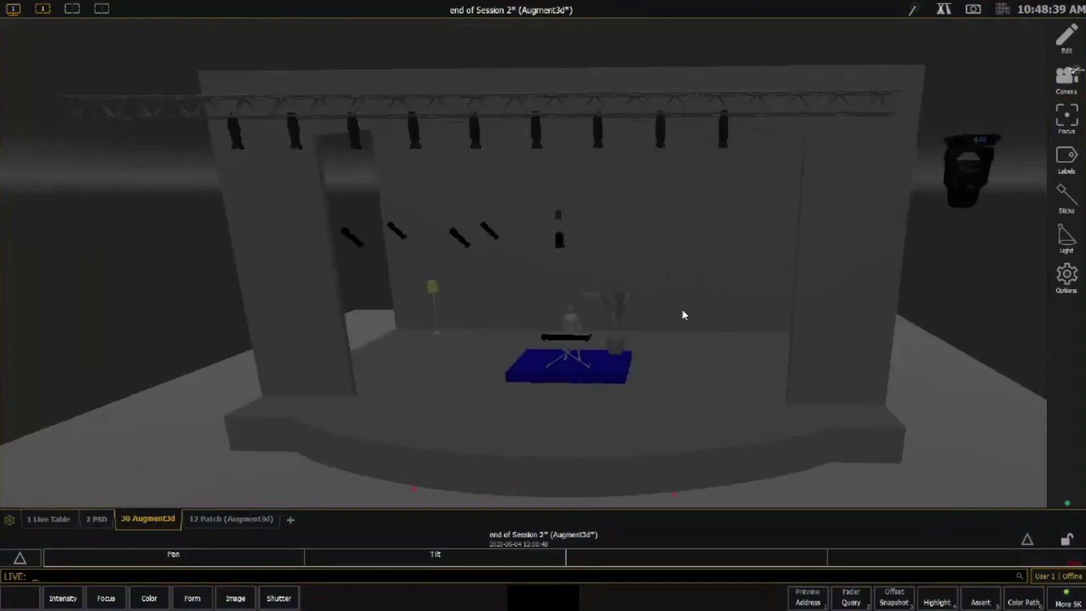
{"action": "scroll", "coordinate": [683, 315], "scroll_direction": "up", "scroll_amount": 2}
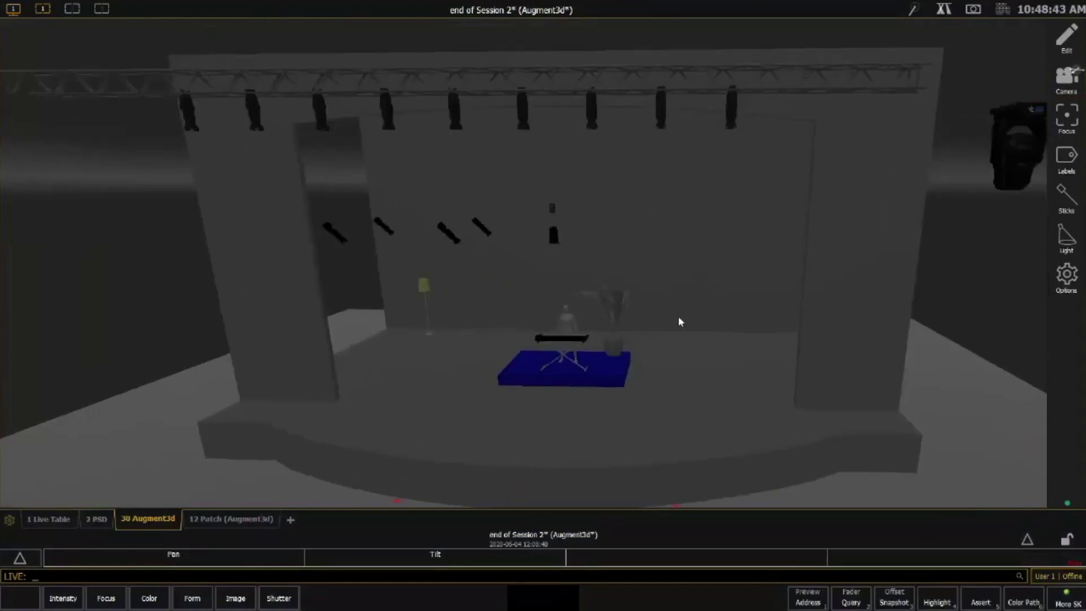
Split the workspace into two side-by-side frames and place the Patch (Augment3d) display in the empty one
{"action": "left_click", "coordinate": [12, 9]}
{"action": "left_click", "coordinate": [91, 50]}
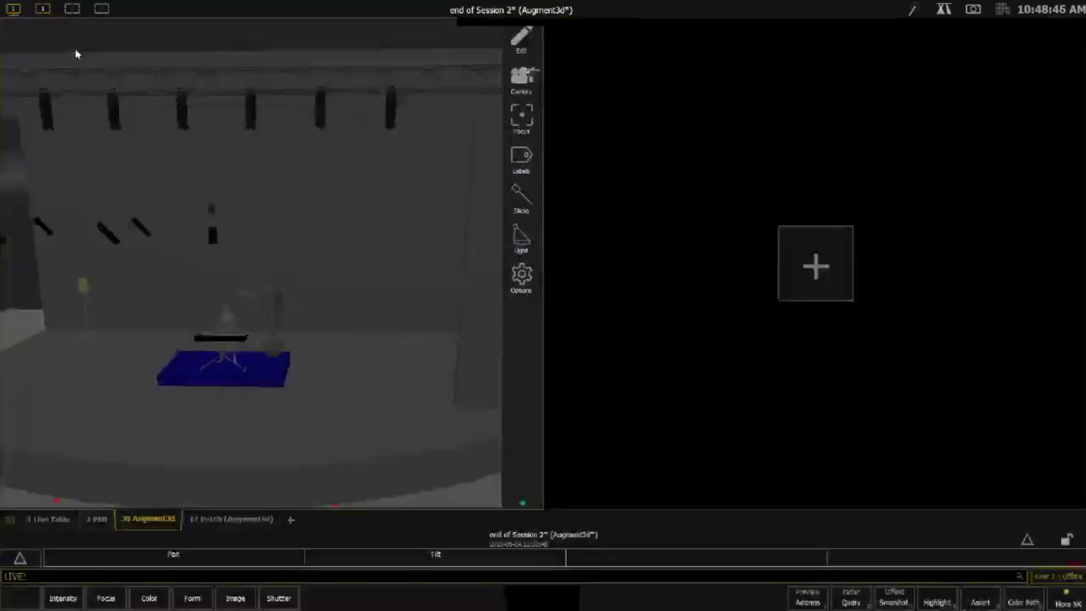
{"action": "left_click", "coordinate": [222, 520]}
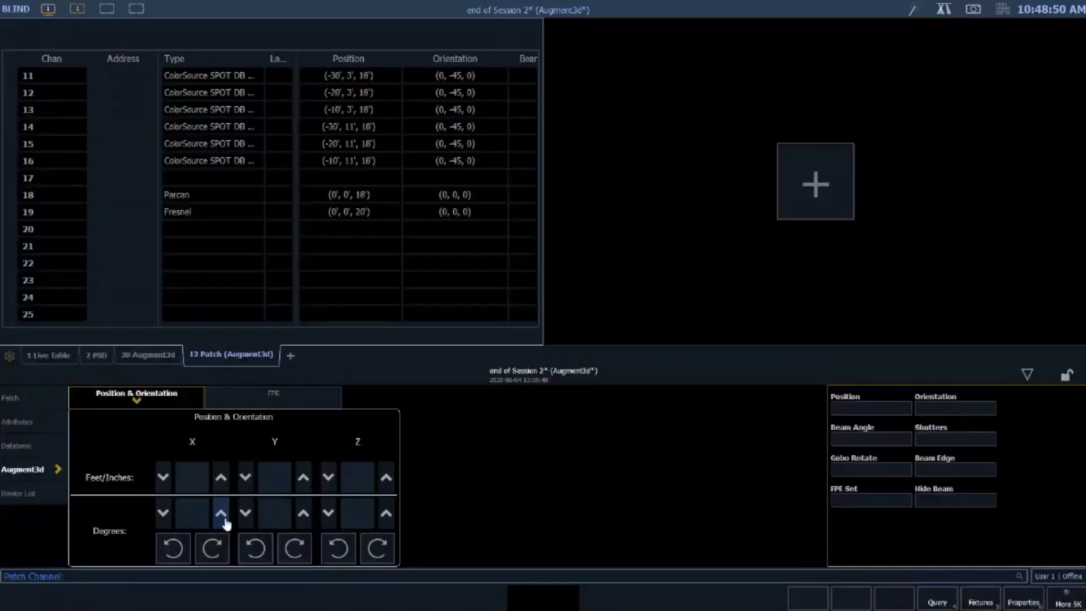
{"action": "left_click_drag", "start_coordinate": [232, 354], "coordinate": [815, 181]}
Move the Live Table and PSD displays into the frame holding Patch (Augment3d), and bring the patch display to the front there
{"action": "left_click", "coordinate": [47, 354]}
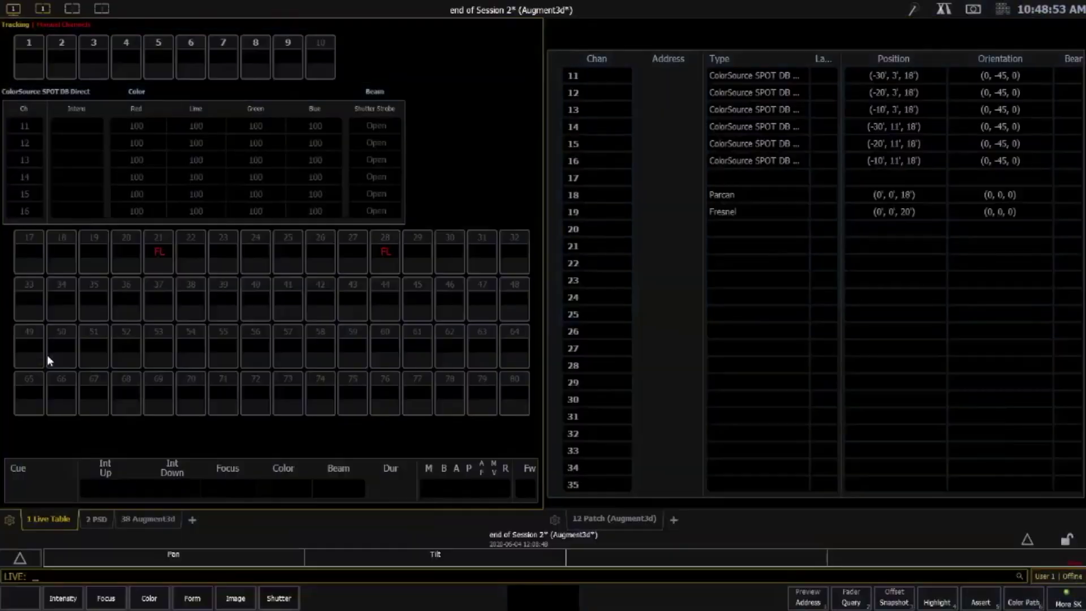
{"action": "key", "text": "ctrl+Right"}
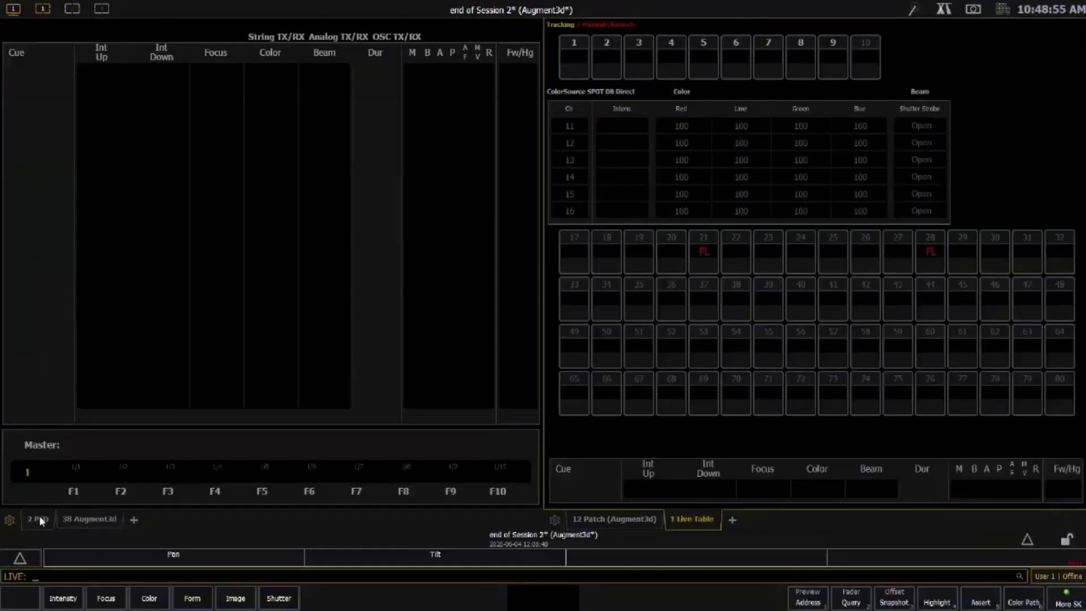
{"action": "left_click", "coordinate": [39, 520]}
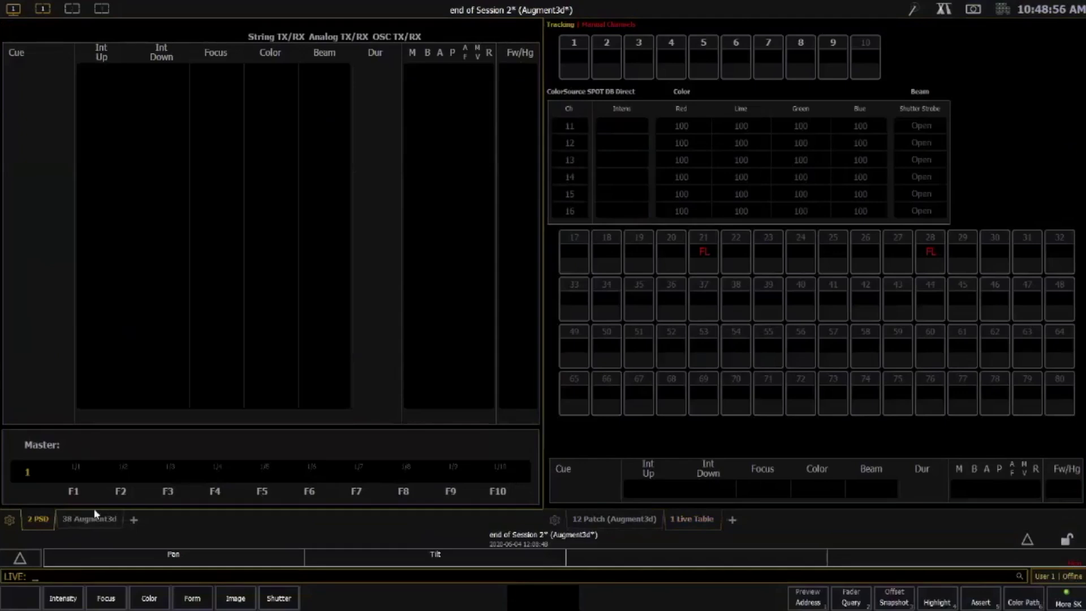
{"action": "key", "text": "ctrl+Right"}
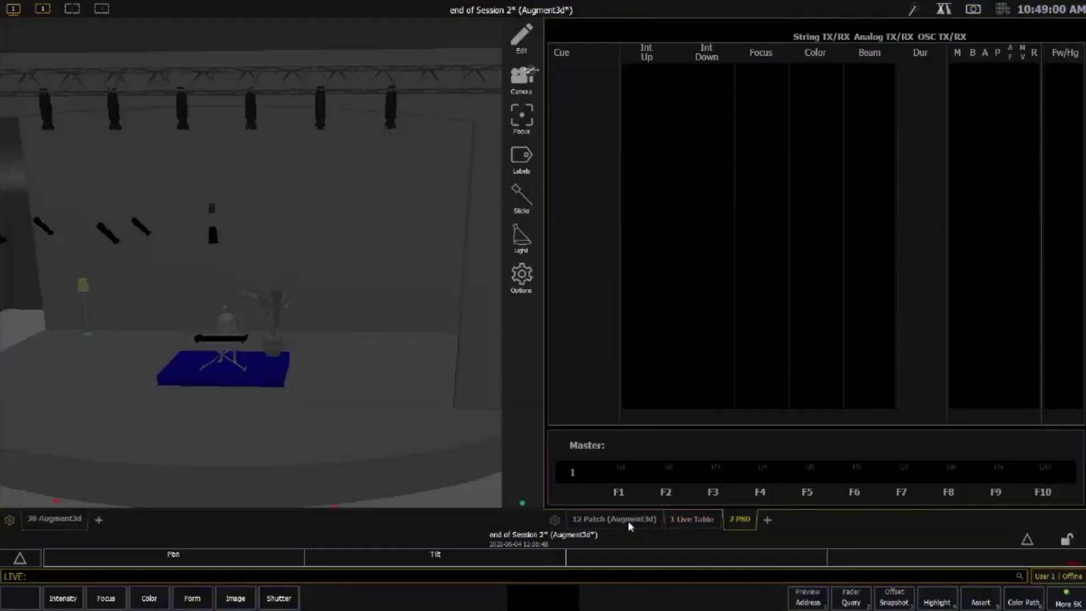
{"action": "left_click", "coordinate": [628, 521]}
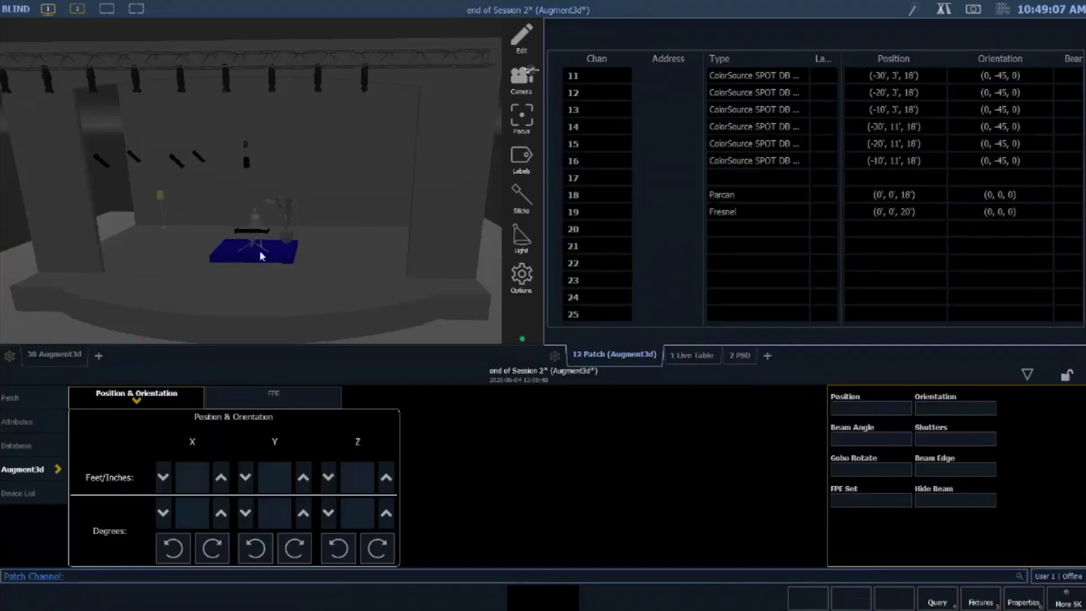
Select patch channels 1 Thru 9 and set their Hide Beam property to Disabled
{"action": "mouse_move", "coordinate": [305, 243]}
{"action": "left_mouse_down"}
{"action": "mouse_move", "coordinate": [349, 248]}
{"action": "mouse_move", "coordinate": [321, 258]}
{"action": "left_mouse_up"}
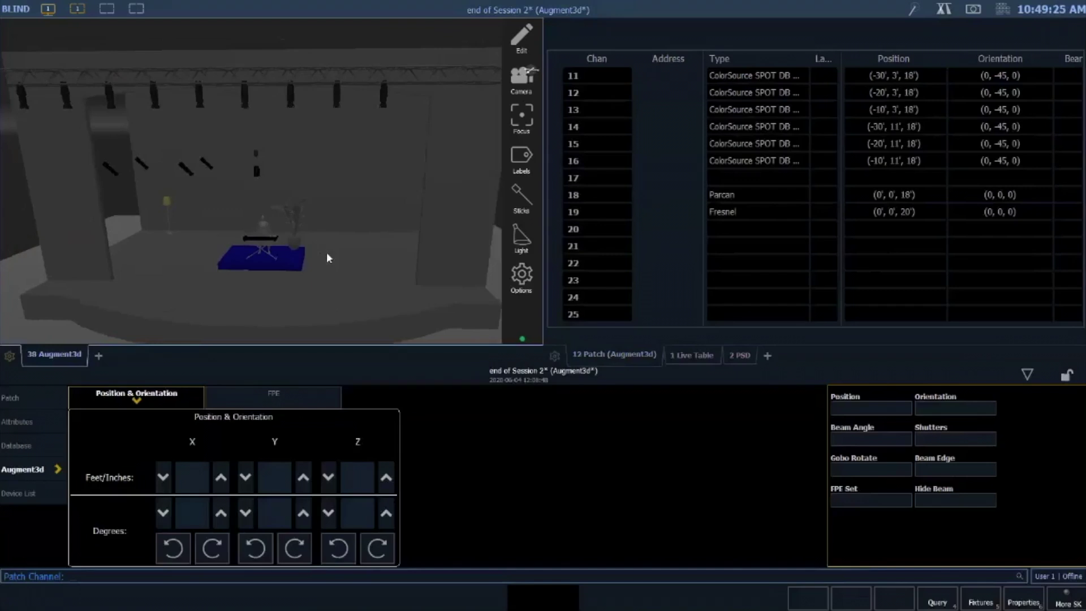
{"action": "type", "text": "1t"}
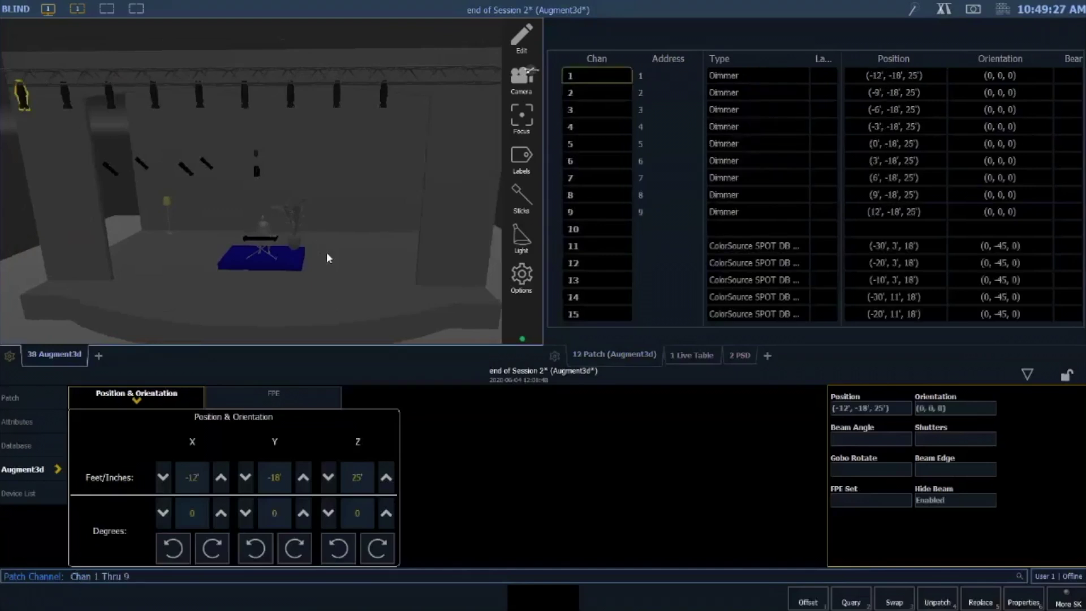
{"action": "type", "text": "9"}
{"action": "key", "text": "Return"}
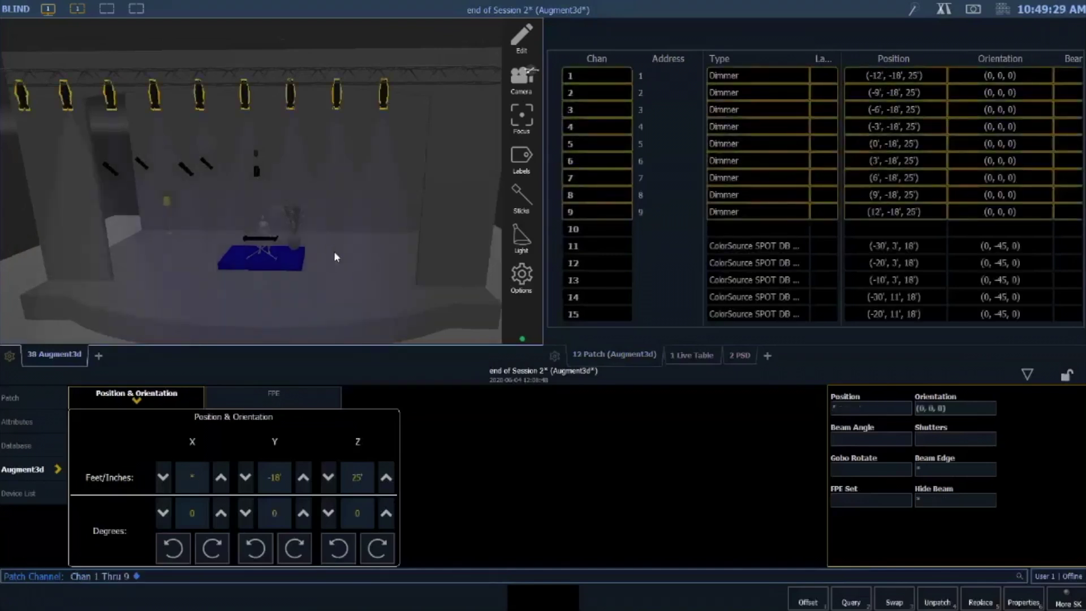
{"action": "left_click_drag", "start_coordinate": [388, 260], "coordinate": [431, 256]}
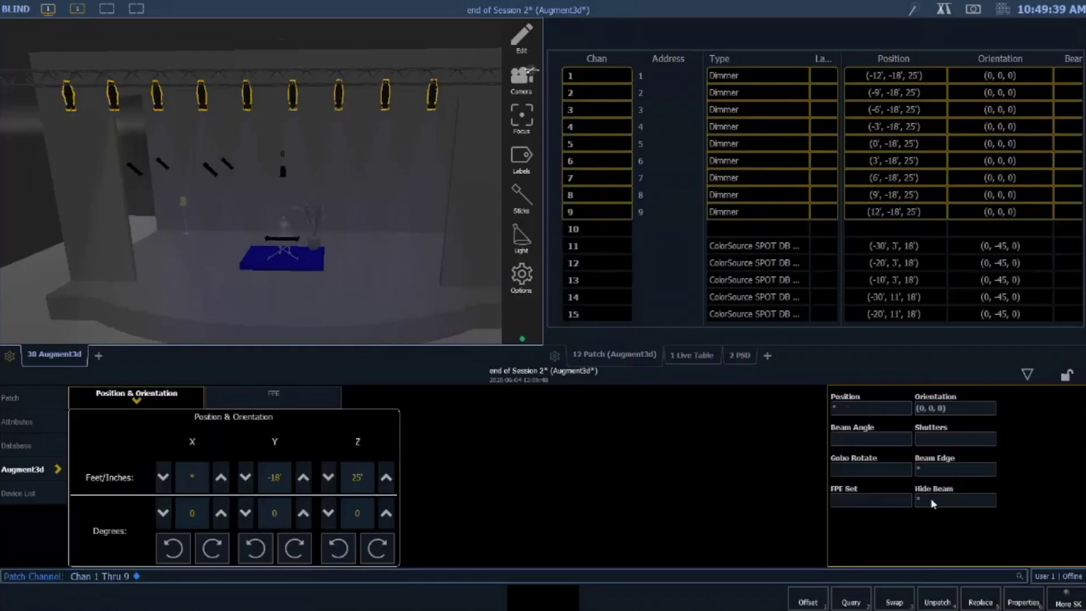
{"action": "left_click", "coordinate": [933, 503]}
{"action": "left_click", "coordinate": [932, 501]}
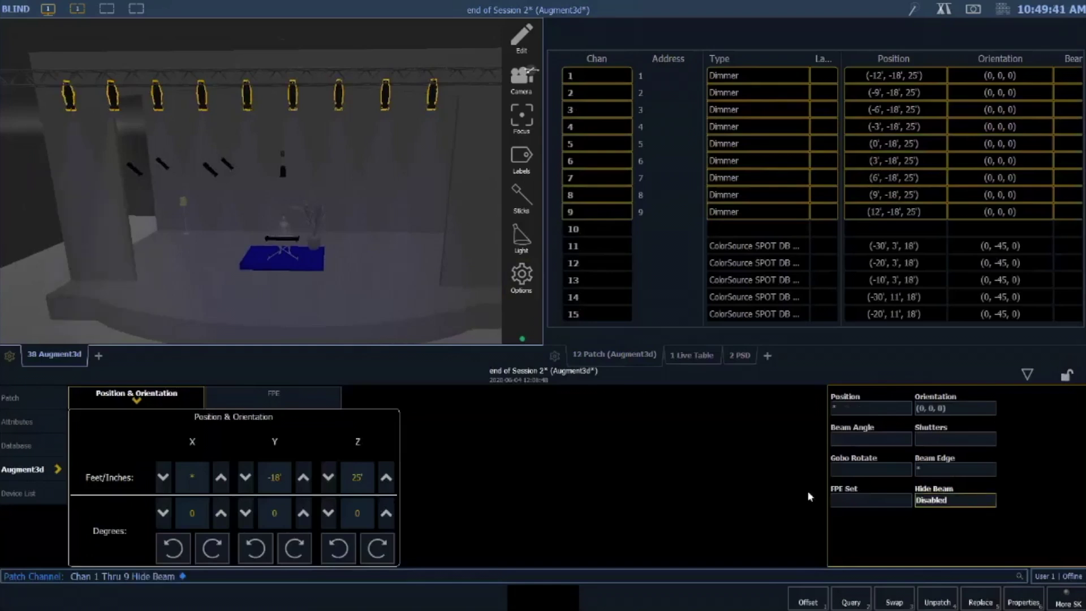
Clear the gel entry of channels 1 Thru 9 in the patch database fields
{"action": "left_click", "coordinate": [29, 437]}
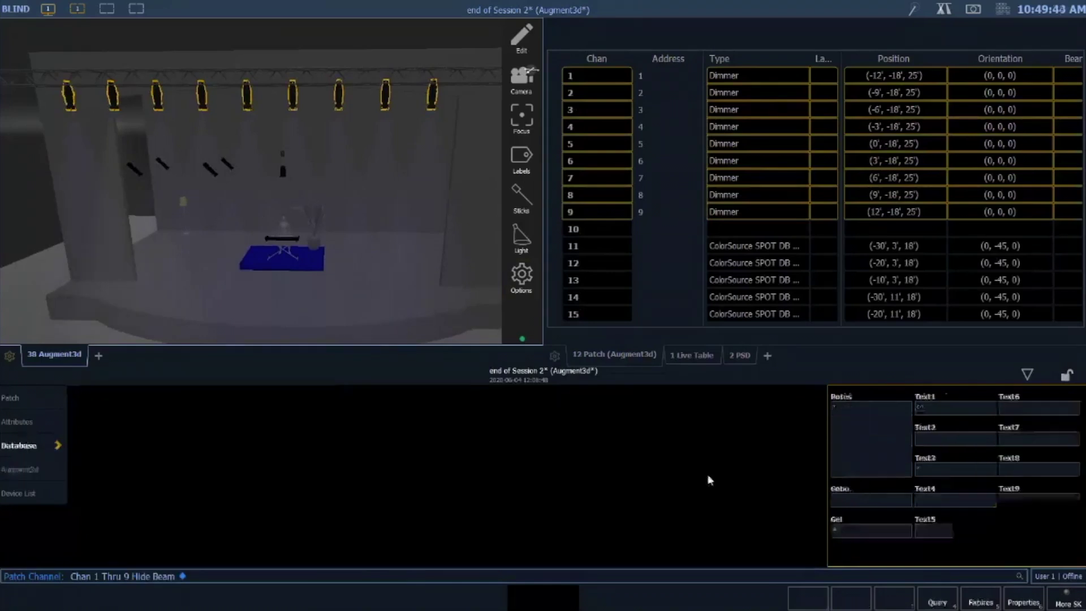
{"action": "left_click", "coordinate": [843, 532]}
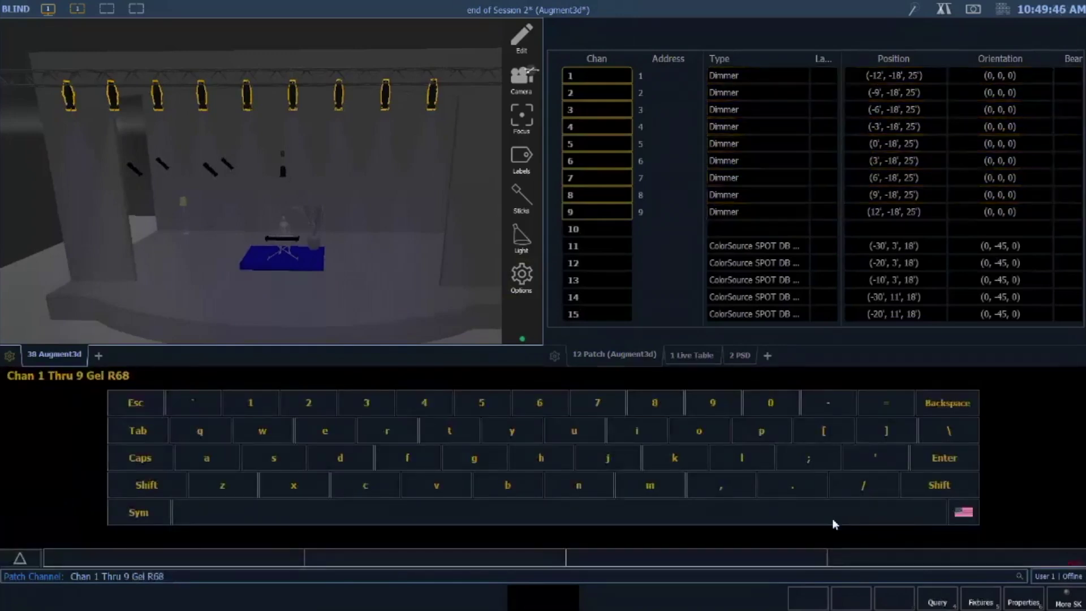
{"action": "key", "text": "BackSpace"}
{"action": "key", "text": "BackSpace"}
{"action": "key", "text": "BackSpace"}
{"action": "key", "text": "Return"}
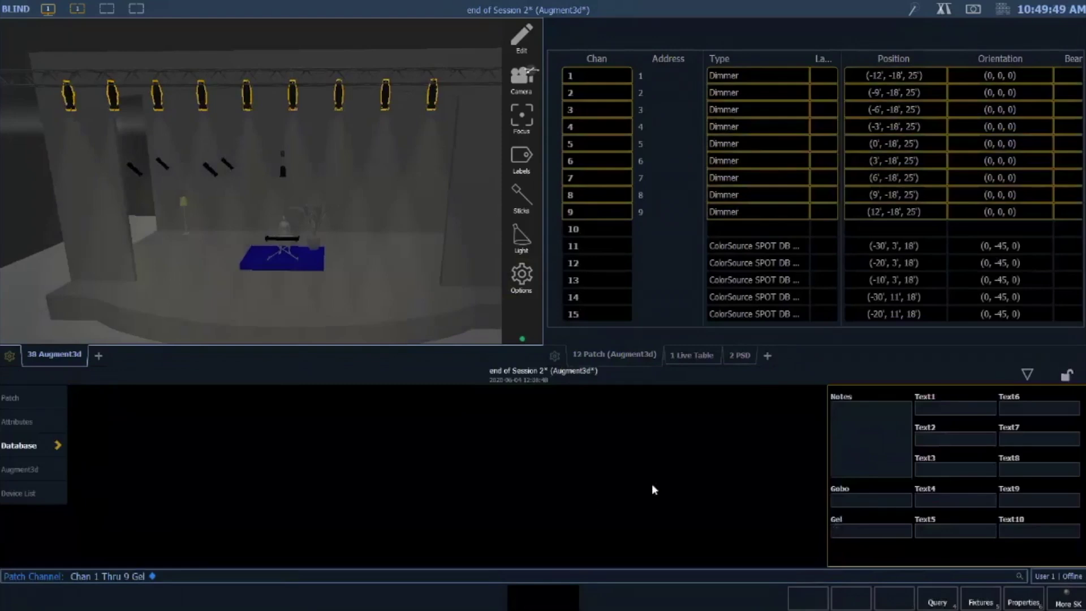
Set the Augment3d beam angle of channels 1 Thru 9 to 26 degrees
{"action": "left_click", "coordinate": [49, 472]}
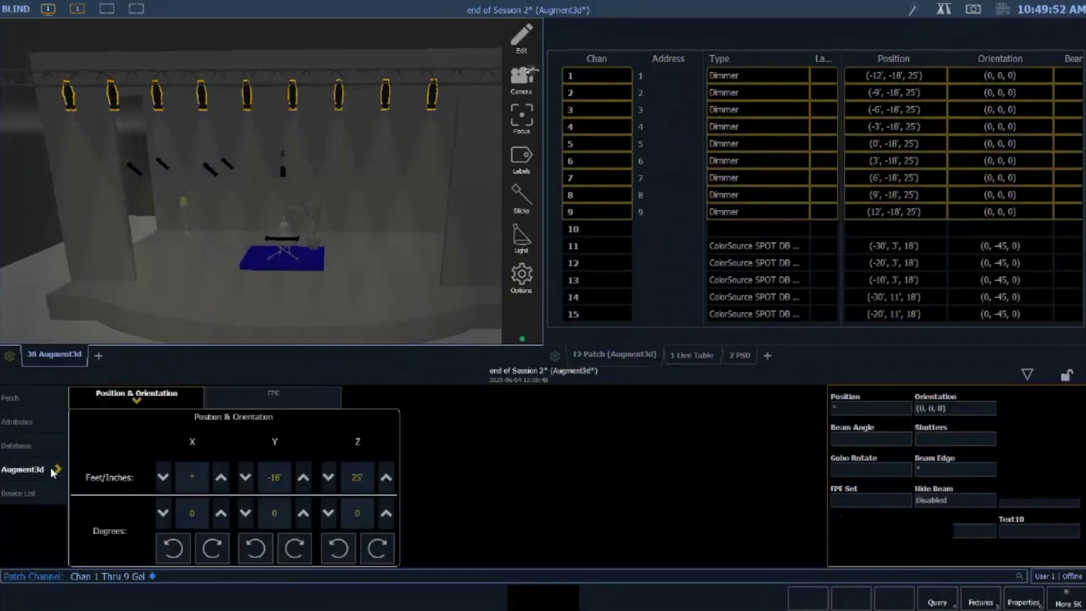
{"action": "left_click", "coordinate": [854, 440]}
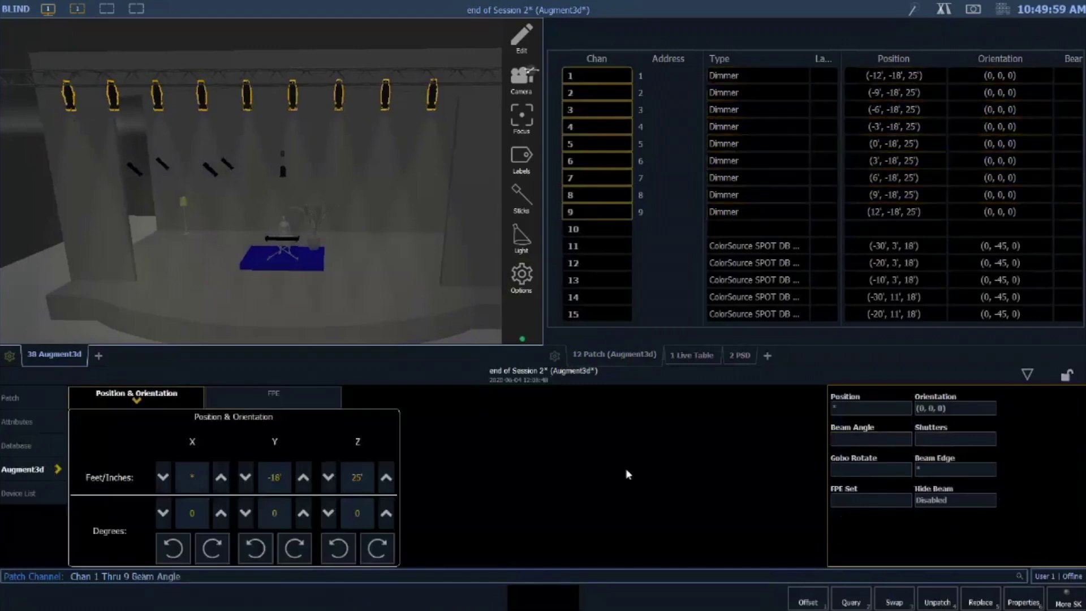
{"action": "type", "text": "26"}
{"action": "key", "text": "Return"}
{"action": "type", "text": "26"}
{"action": "key", "text": "Return"}
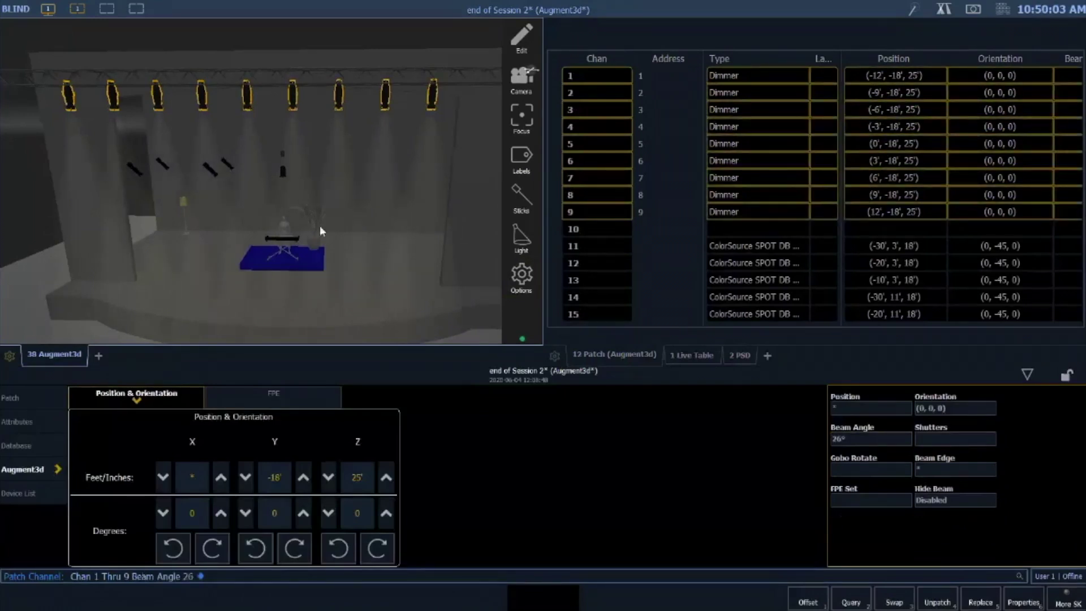
Isolate channel 1 within the selection, advance to channel 2, and aim its beam at the yellow floor lamp, orientation about (64.3, 0, 15.9)
{"action": "left_click_drag", "start_coordinate": [320, 228], "coordinate": [316, 251]}
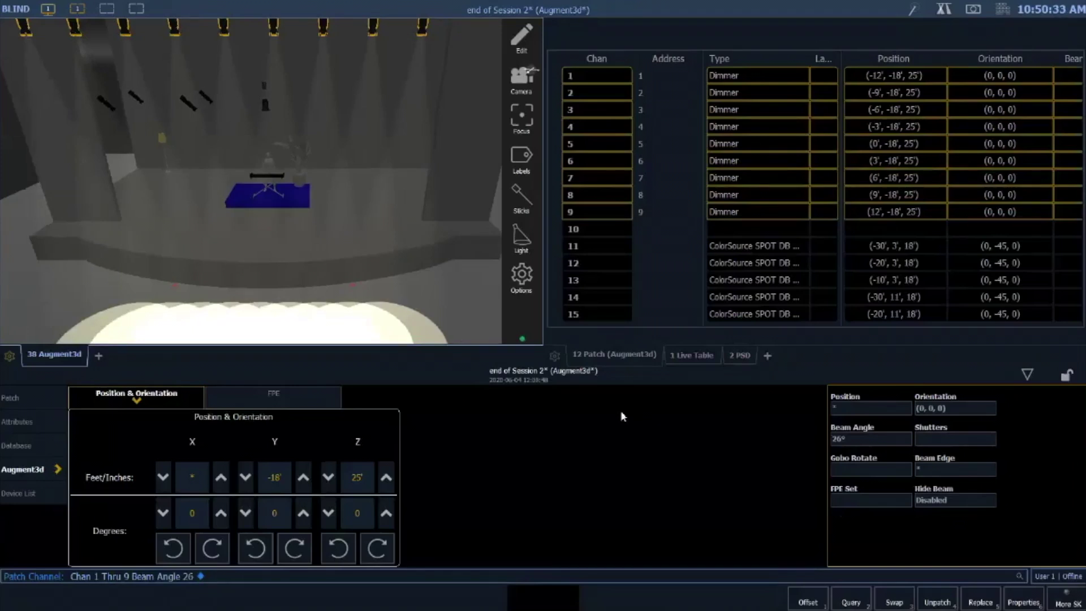
{"action": "type", "text": "1"}
{"action": "key", "text": "Return"}
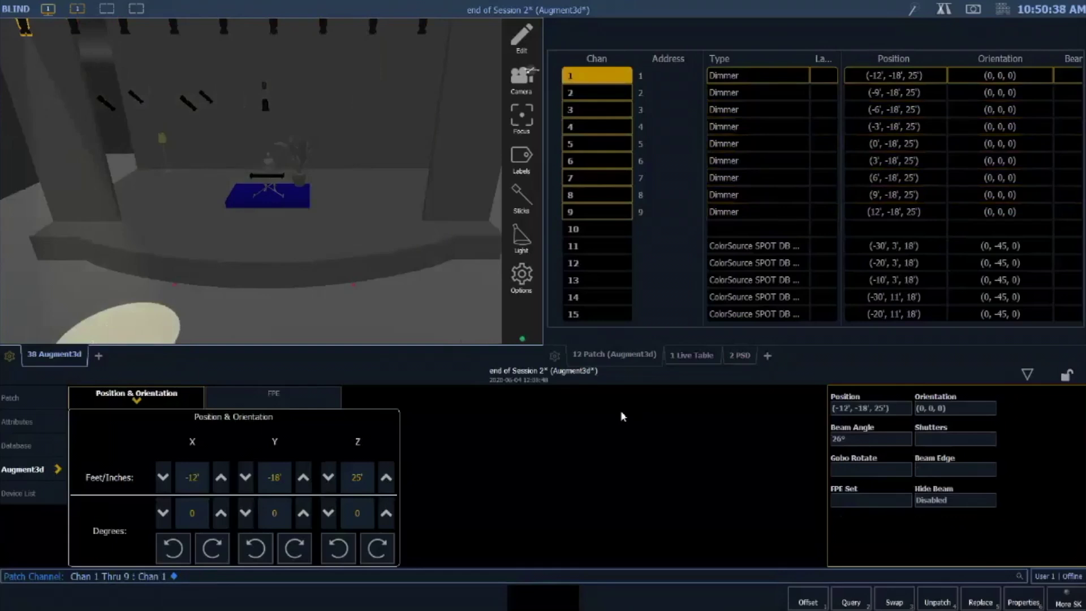
{"action": "key", "text": "Page_Down"}
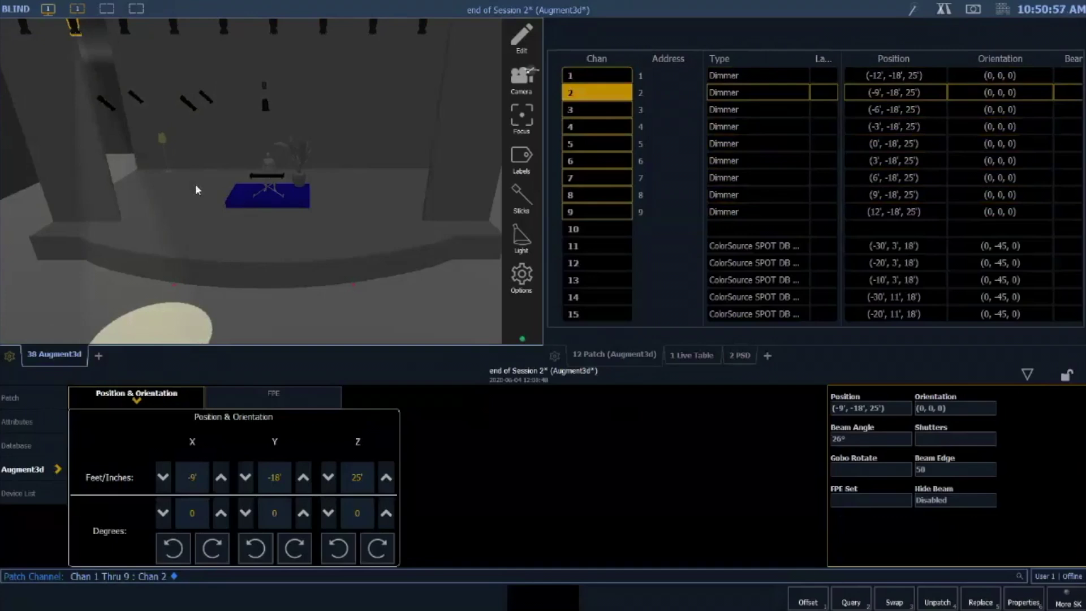
{"action": "left_click_drag", "start_coordinate": [184, 193], "coordinate": [177, 172]}
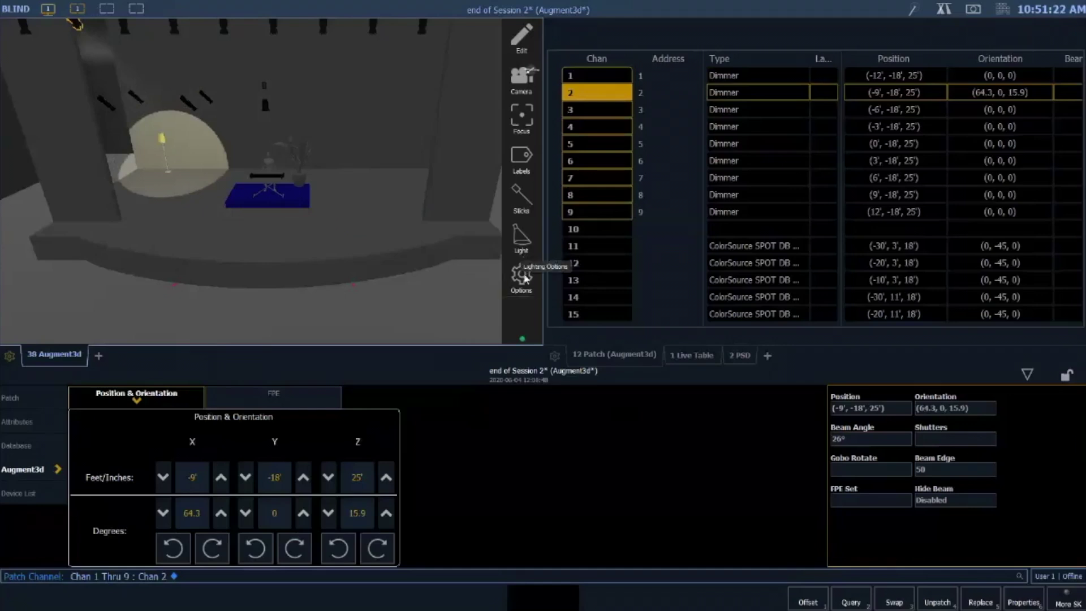
Set the Augment3d lighting rendering option to Realistic
{"action": "left_click", "coordinate": [524, 276]}
{"action": "left_click", "coordinate": [443, 402]}
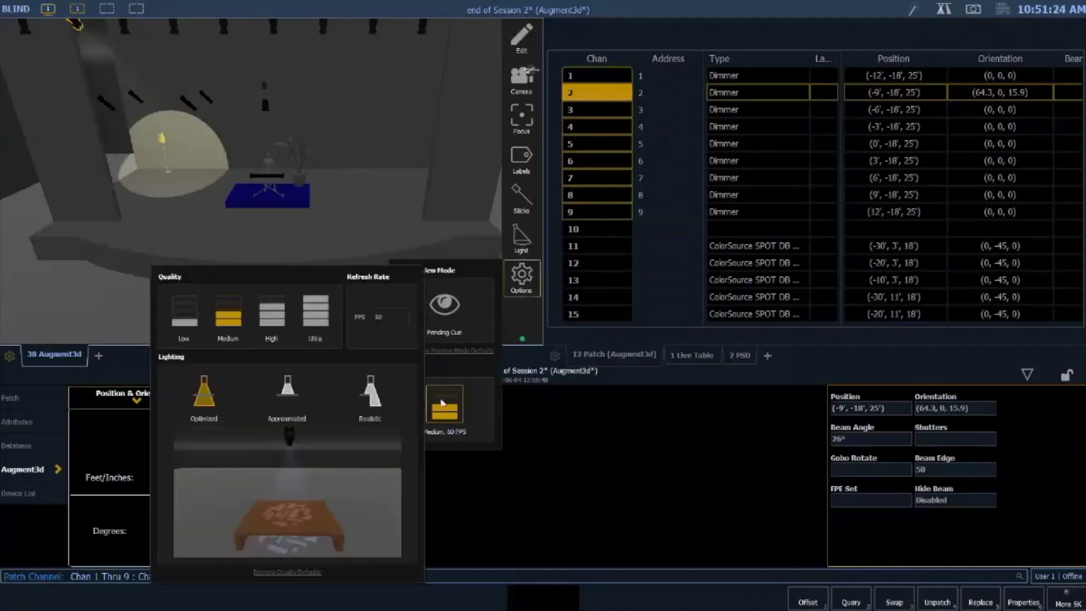
{"action": "left_click", "coordinate": [374, 395]}
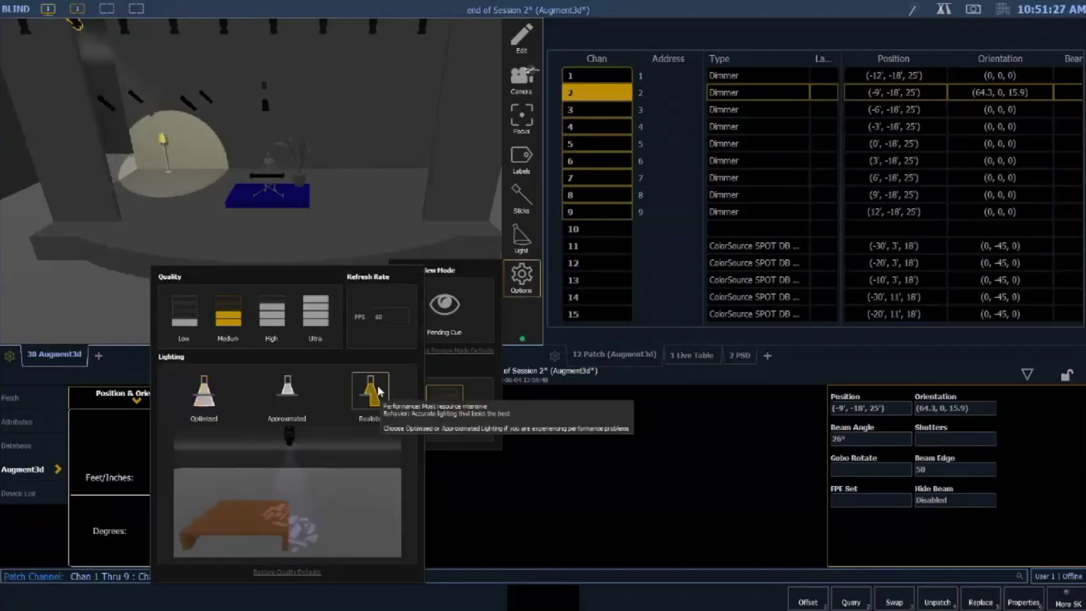
{"action": "left_click", "coordinate": [190, 210]}
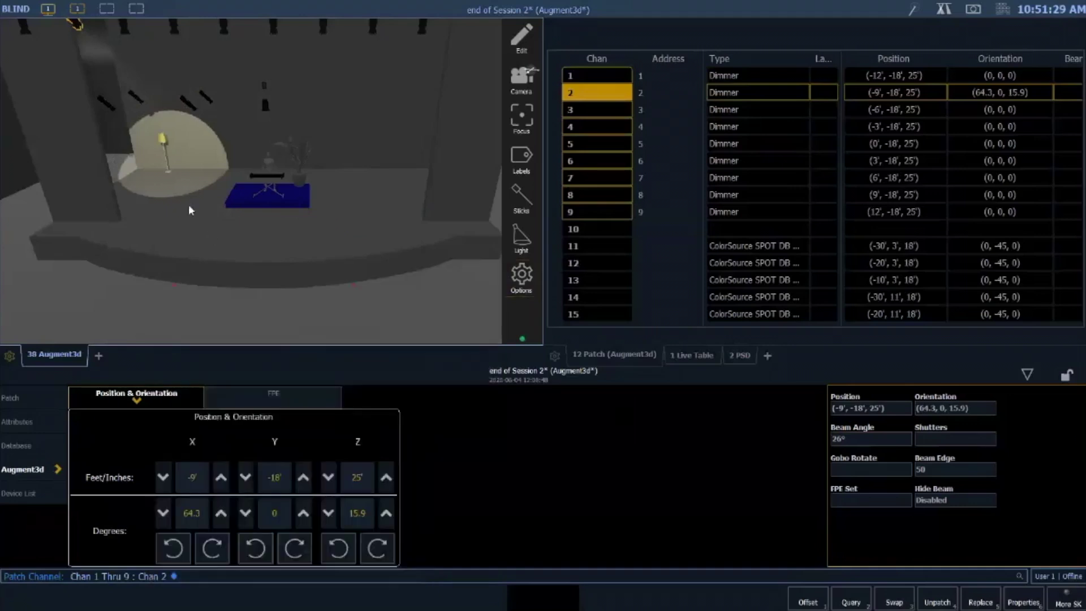
Sweep channel 2's beam across the stage and back to the floor around the floor lamp, orientation about (54.2, 0, 18.9)
{"action": "left_click_drag", "start_coordinate": [182, 193], "coordinate": [221, 199]}
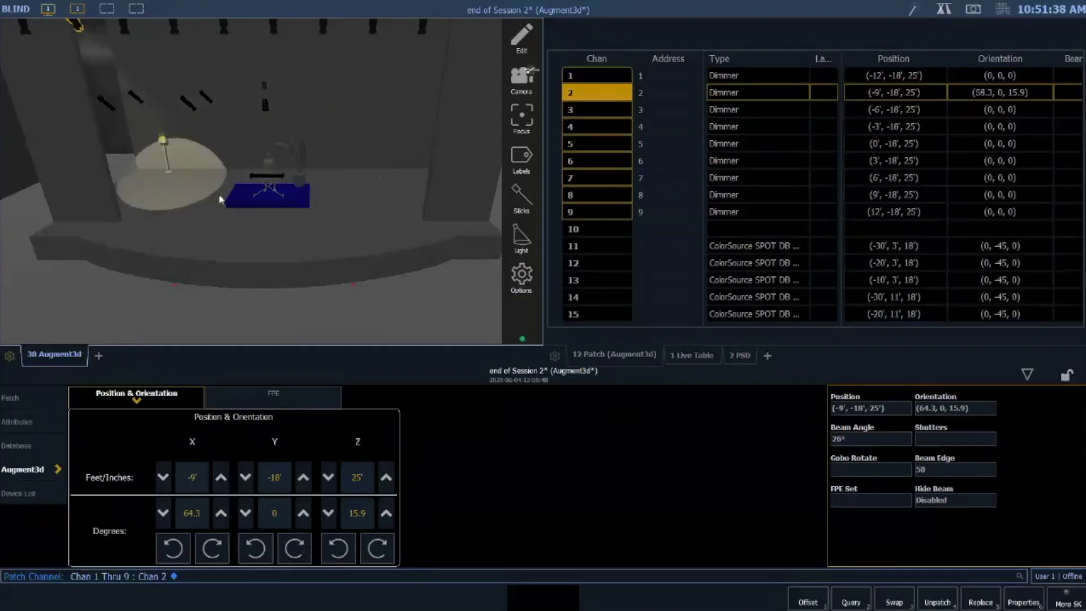
{"action": "left_click", "coordinate": [371, 196]}
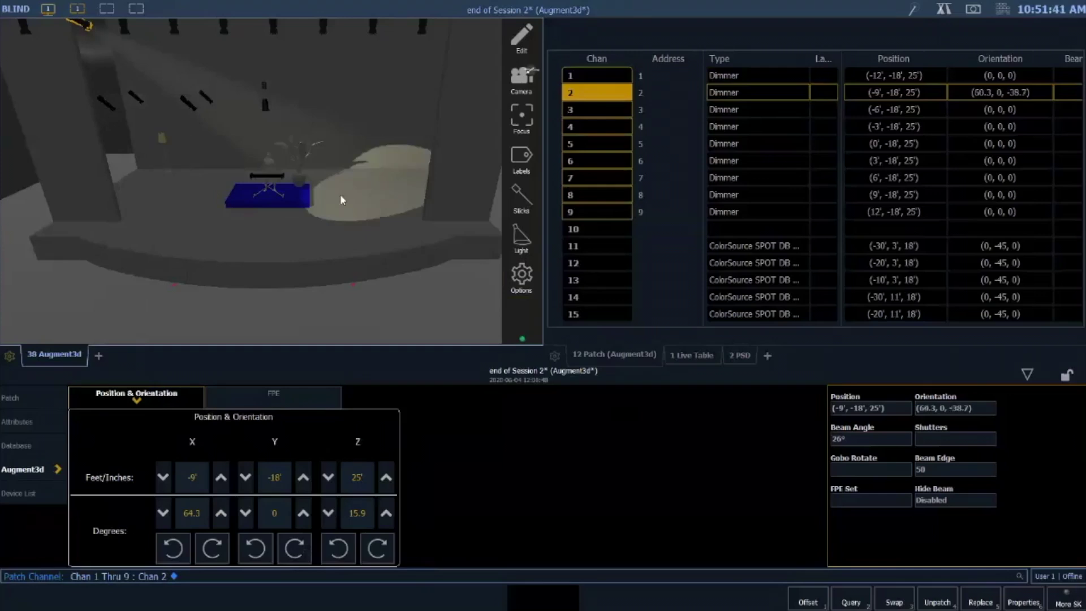
{"action": "left_click", "coordinate": [160, 198]}
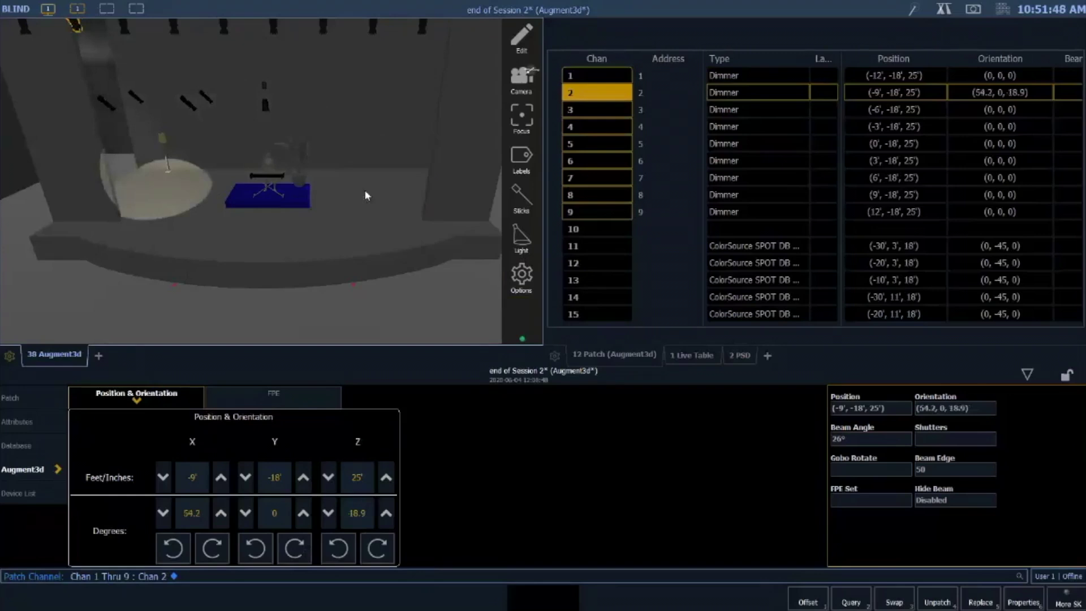
Aim channels 2 Thru 4 together at the plant beside the blue platform, and reset their orientation to (0, 0, 0)
{"action": "left_click", "coordinate": [127, 32], "text": "ctrl"}
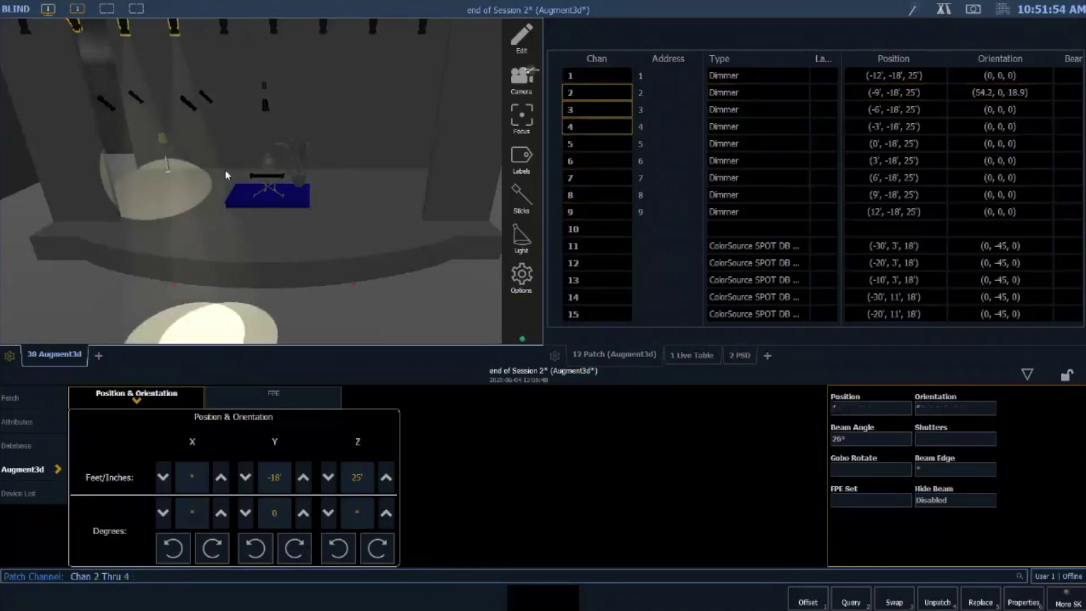
{"action": "left_click_drag", "start_coordinate": [194, 192], "coordinate": [302, 185]}
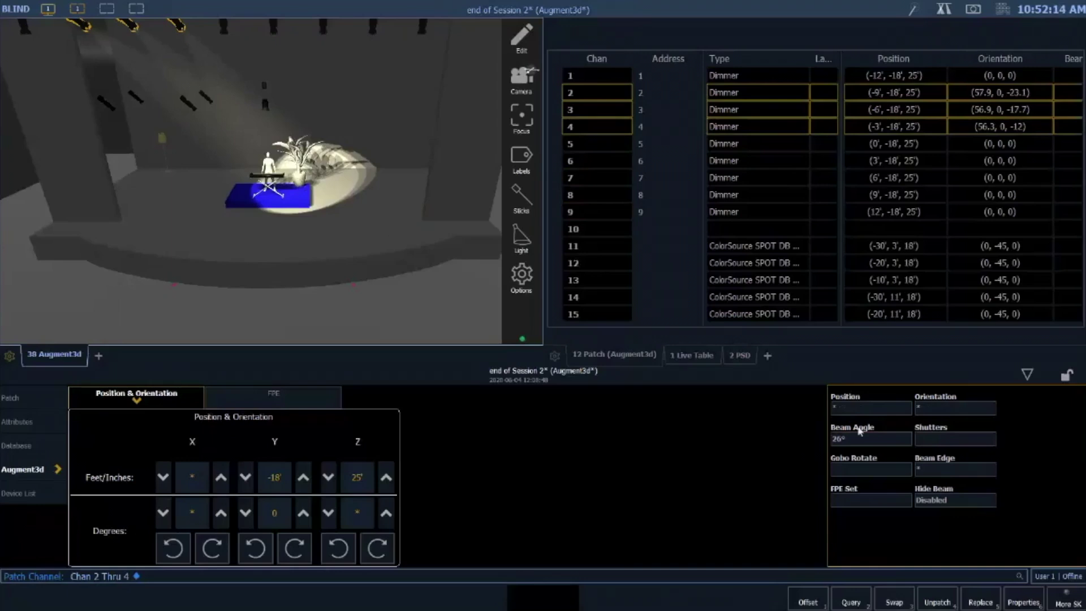
{"action": "left_click", "coordinate": [941, 412]}
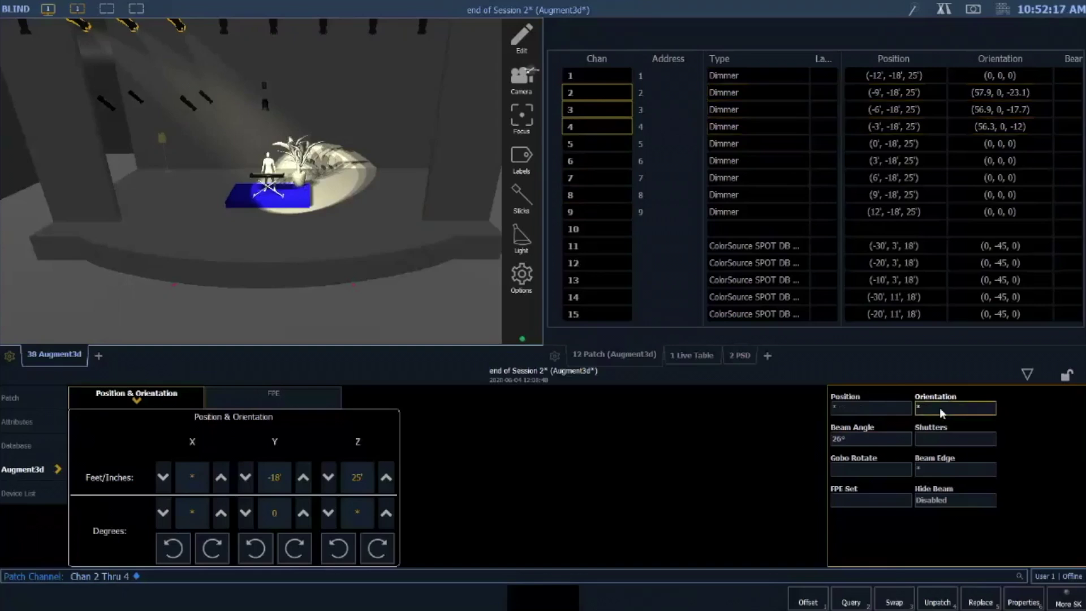
{"action": "type", "text": "0,0,0"}
{"action": "key", "text": "Return"}
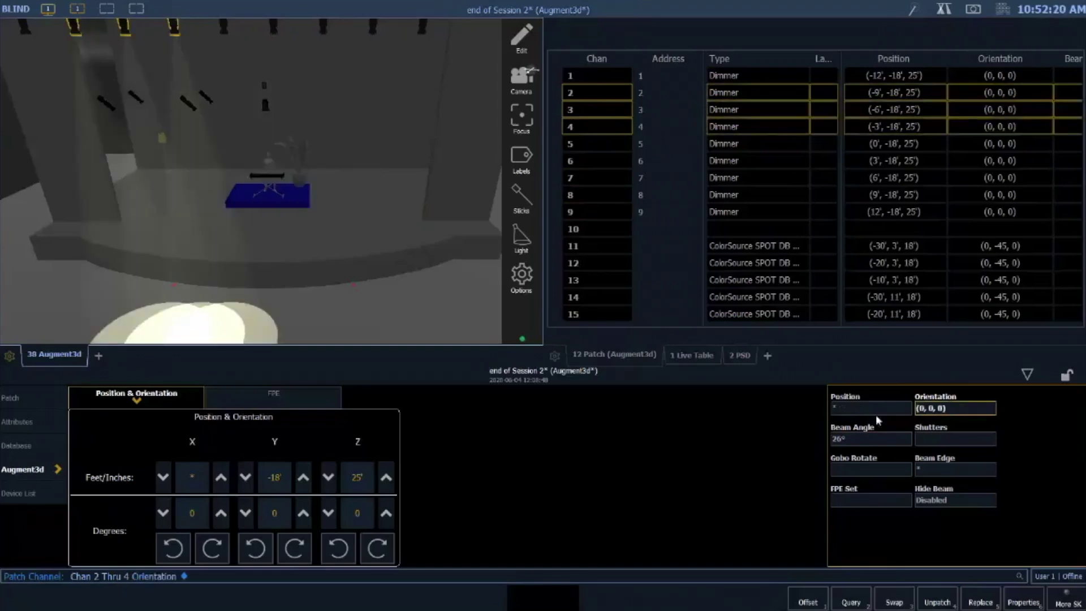
Select channels 2 + 8 and focus both on the keyboard on the blue platform, orientations about (54.4, 0, -14.6) and (55.4, 0, 20.9)
{"action": "type", "text": "2"}
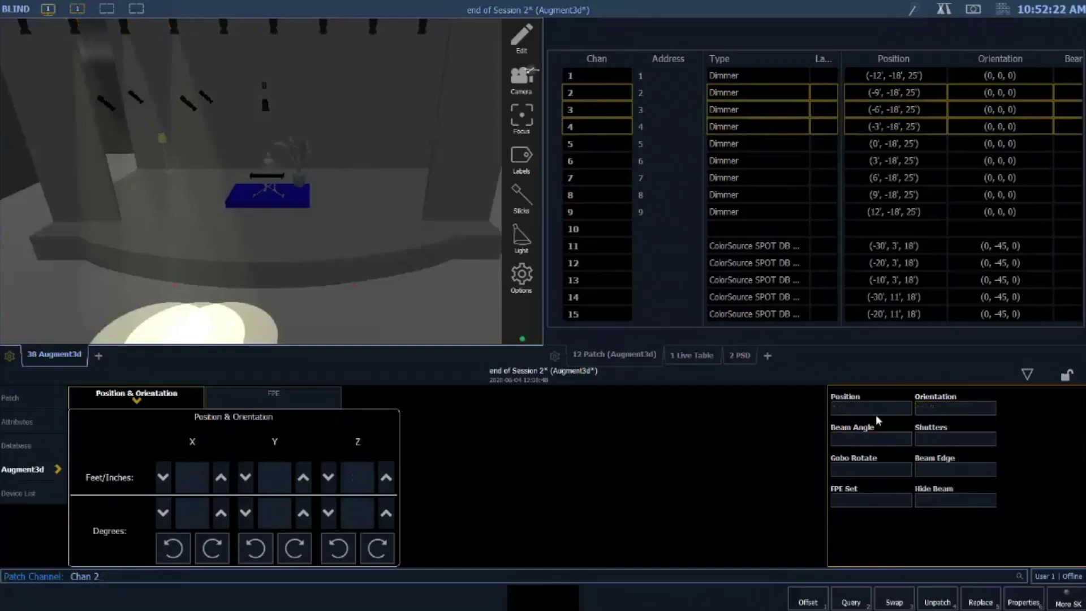
{"action": "key", "text": "Return"}
{"action": "type", "text": "+8"}
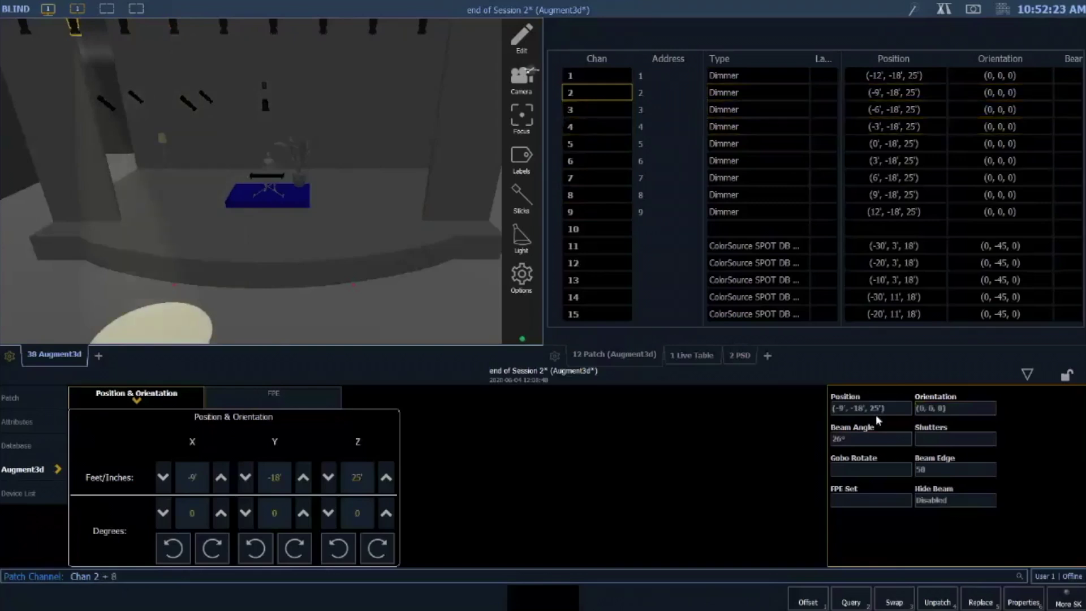
{"action": "key", "text": "Return"}
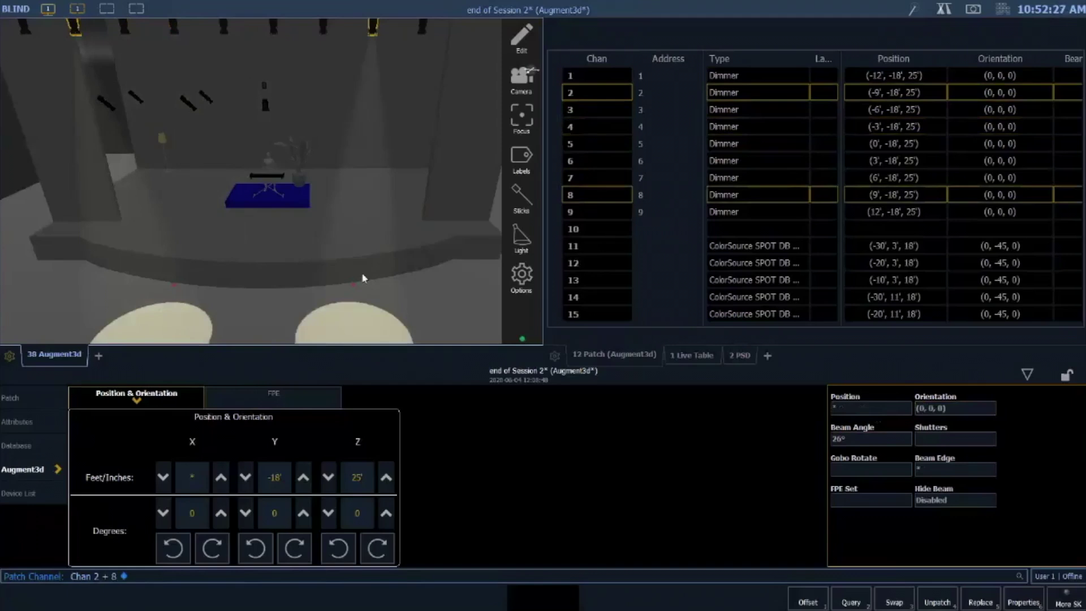
{"action": "left_click", "coordinate": [269, 194]}
{"action": "left_click_drag", "start_coordinate": [269, 188], "coordinate": [268, 192]}
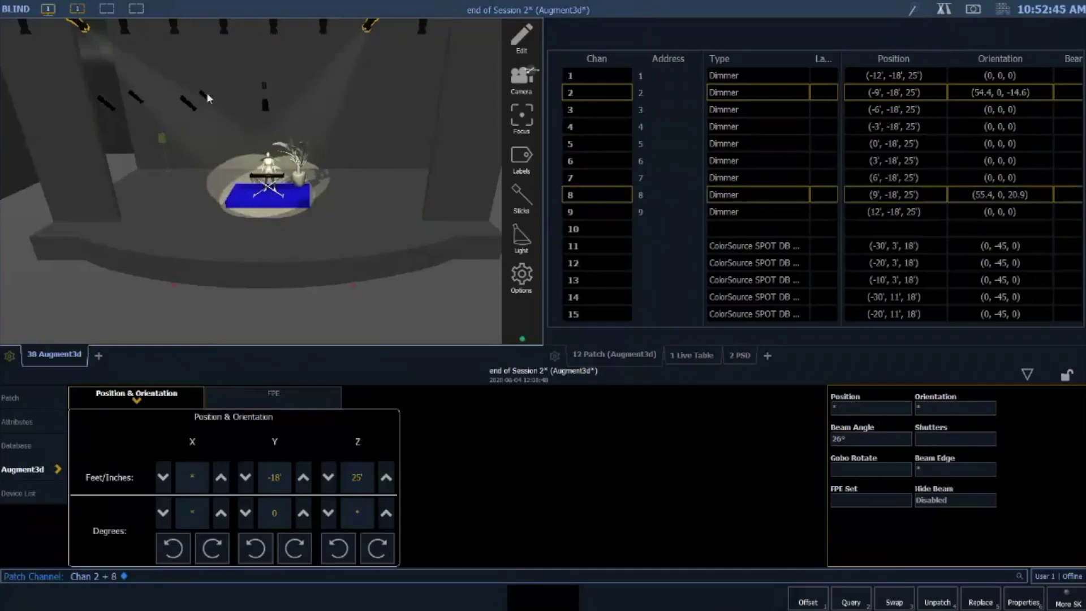
Add channel 5 to the selection and focus all three on the keyboard player, channel 5's orientation about (55.3, 0, 2.9)
{"action": "left_click", "coordinate": [222, 31], "text": "ctrl"}
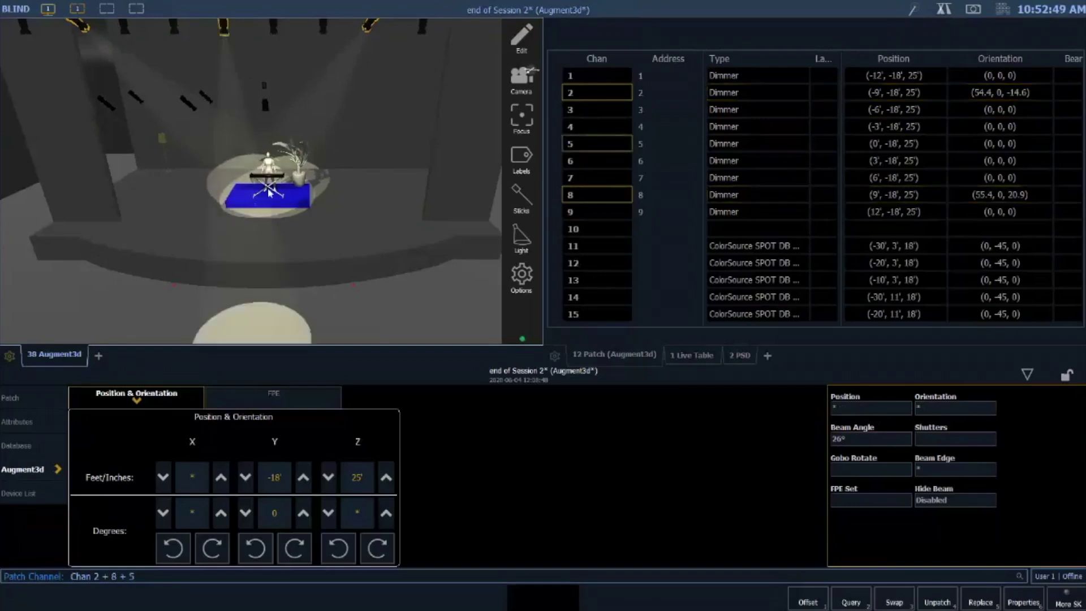
{"action": "left_click", "coordinate": [268, 194], "text": "ctrl+shift"}
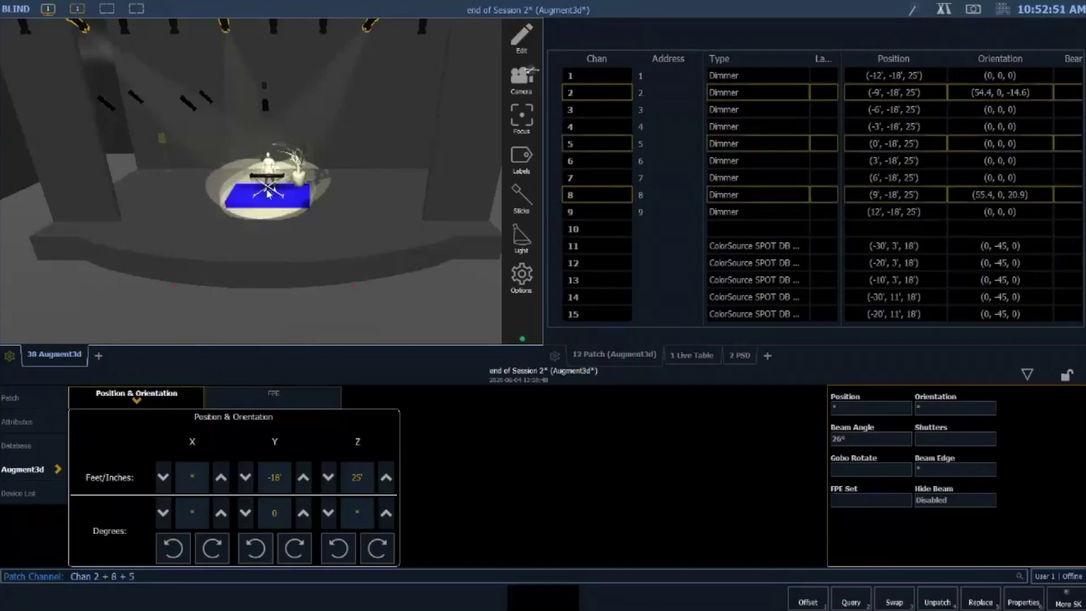
{"action": "left_click_drag", "start_coordinate": [267, 190], "coordinate": [272, 184], "text": "ctrl+shift"}
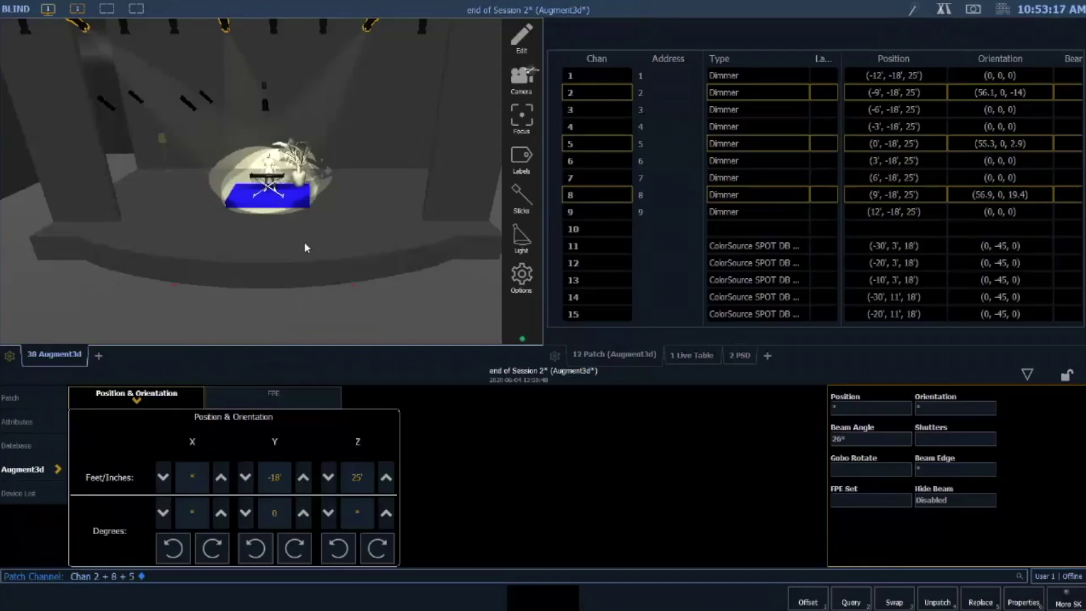
Set the Augment3d beam angle of channels 2 + 8 to 14 degrees
{"action": "type", "text": "2"}
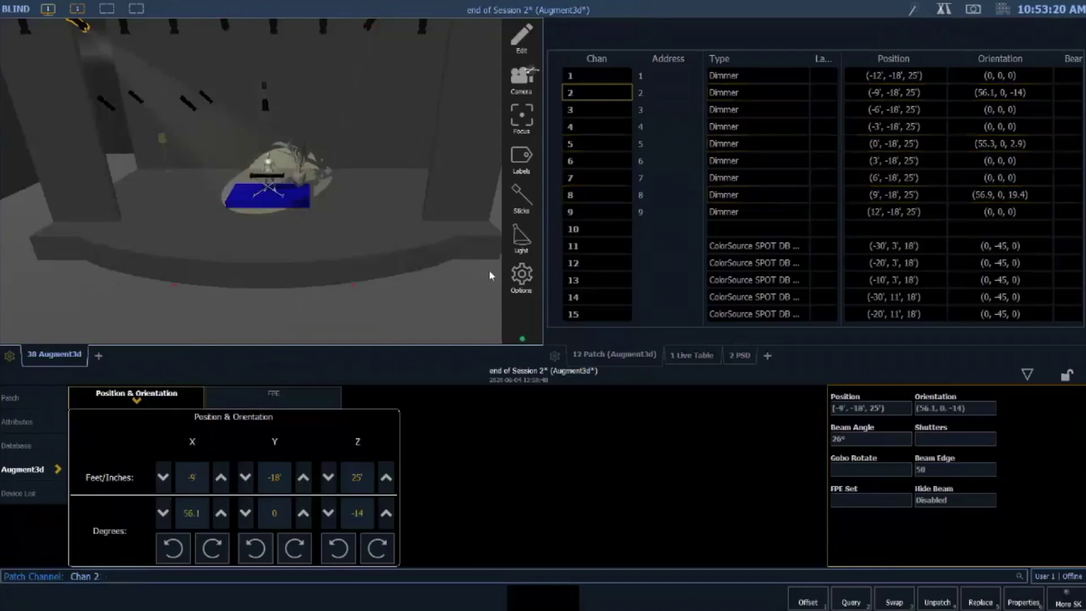
{"action": "type", "text": "+8"}
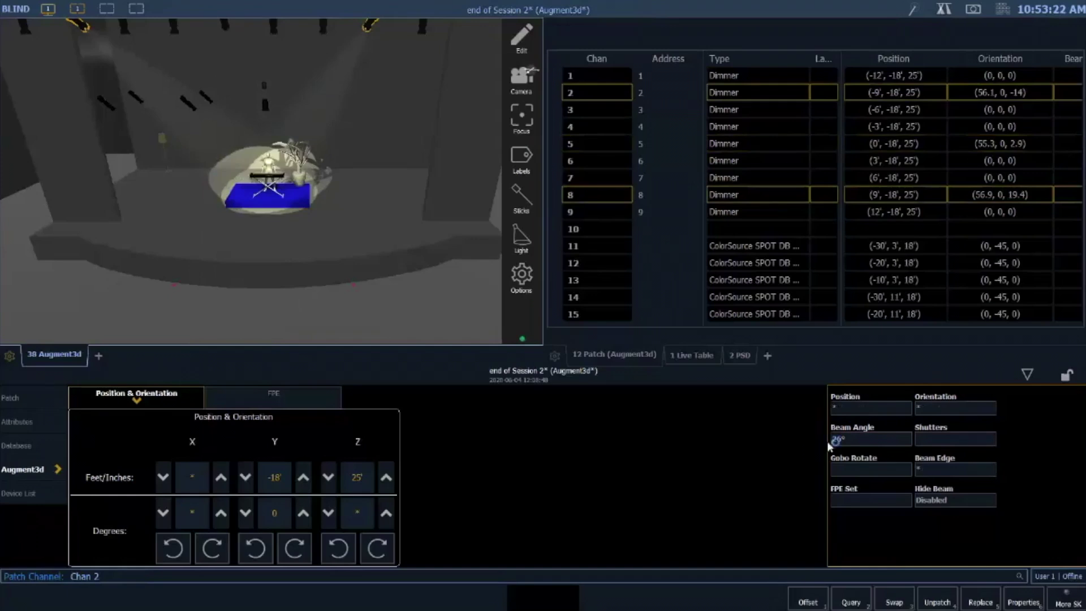
{"action": "left_click", "coordinate": [864, 440]}
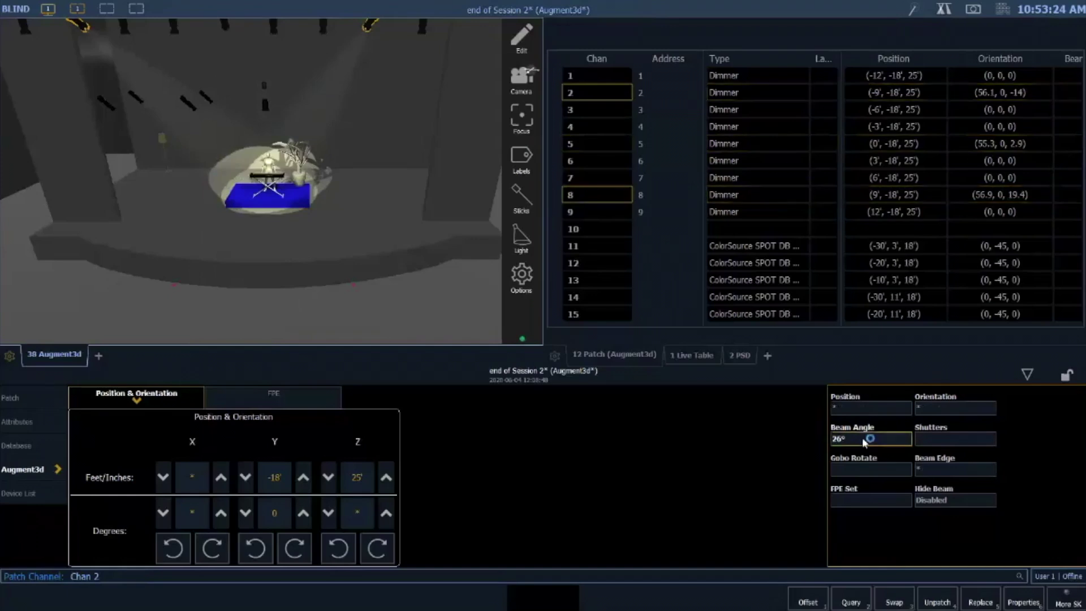
{"action": "type", "text": "14"}
{"action": "key", "text": "Return"}
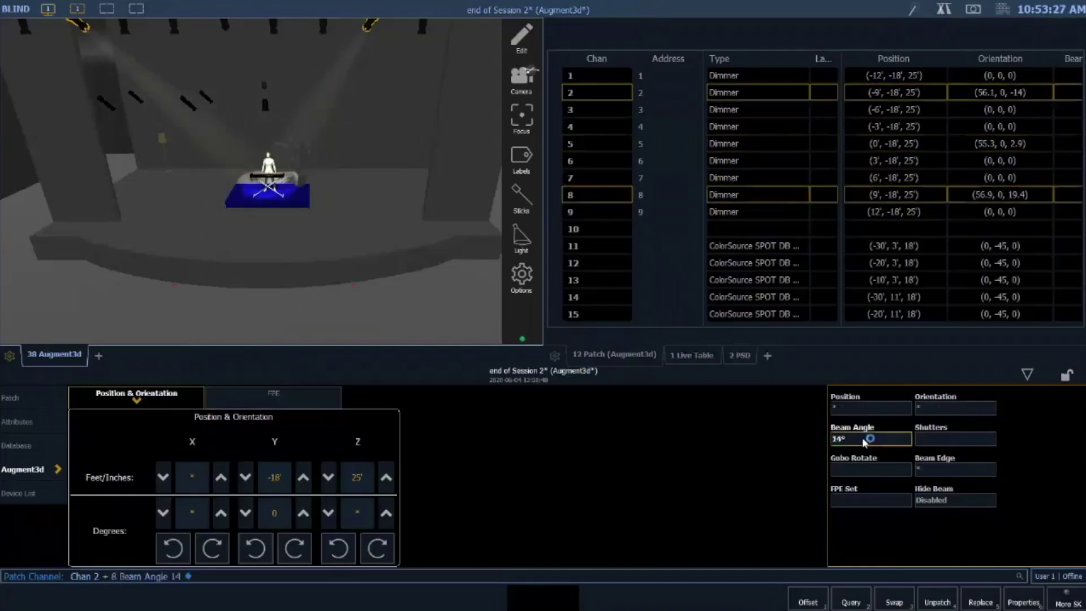
Refocus channels 2 + 8 on the keyboard player's body, orientations about (59.4, 0, -17.5) and (59.8, 0, 20.1)
{"action": "middle_click_drag", "start_coordinate": [245, 243], "coordinate": [294, 222]}
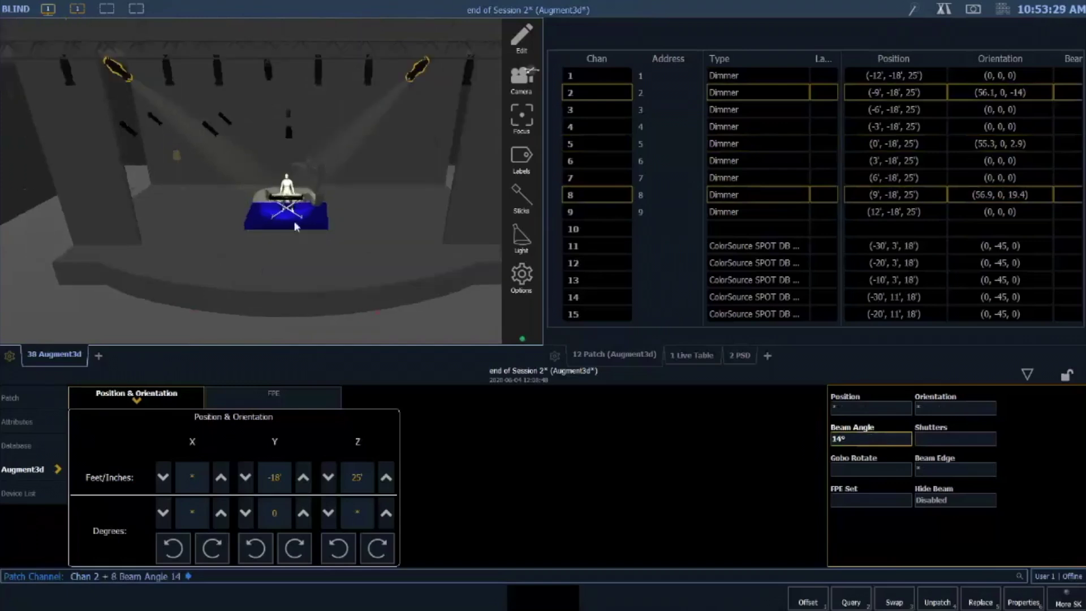
{"action": "scroll", "coordinate": [294, 227], "scroll_direction": "up", "scroll_amount": 3}
{"action": "middle_click_drag", "start_coordinate": [244, 173], "coordinate": [277, 198]}
{"action": "scroll", "coordinate": [249, 199], "scroll_direction": "up", "scroll_amount": 1}
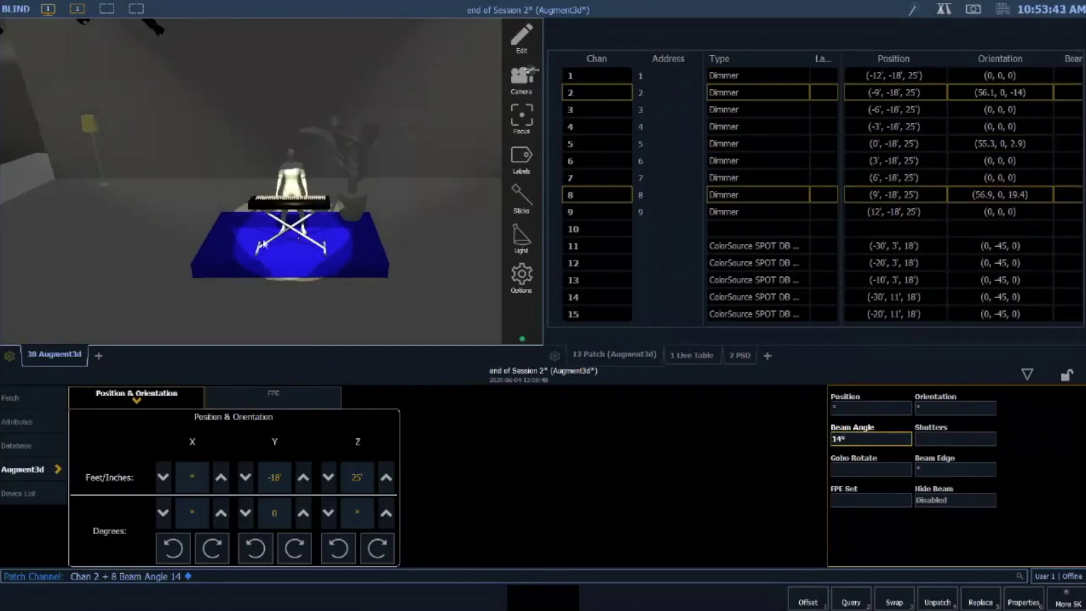
{"action": "left_click_drag", "start_coordinate": [264, 244], "coordinate": [296, 242]}
{"action": "right_click_drag", "start_coordinate": [294, 238], "coordinate": [335, 238]}
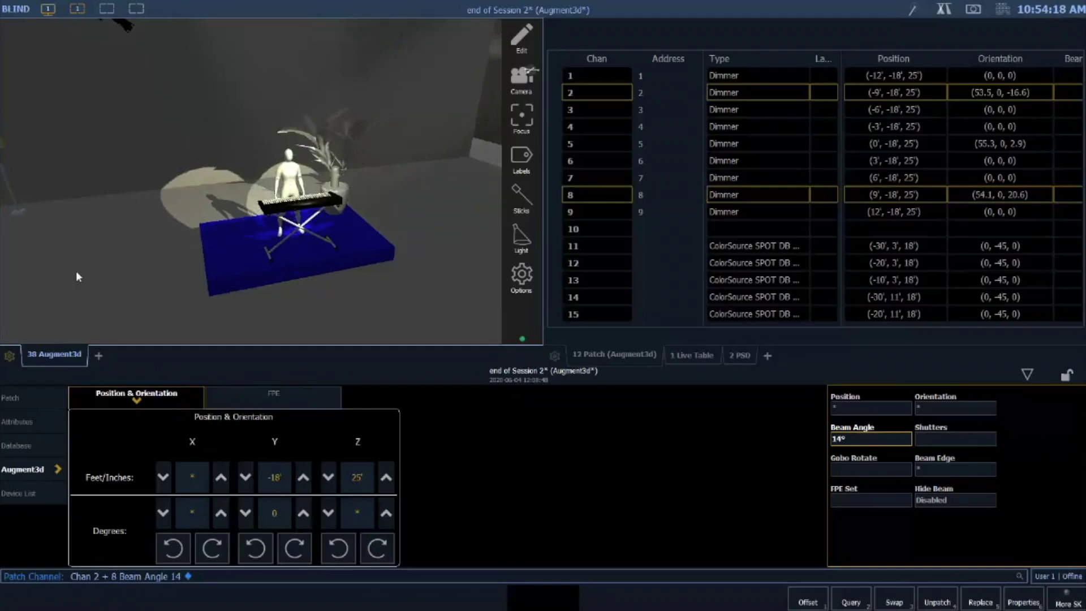
Aim channels 2 + 8 at the yellow floor lamp, orientations about (67.5, 0, 17.6) and (71, 0, 37.6)
{"action": "left_click_drag", "start_coordinate": [101, 239], "coordinate": [93, 229]}
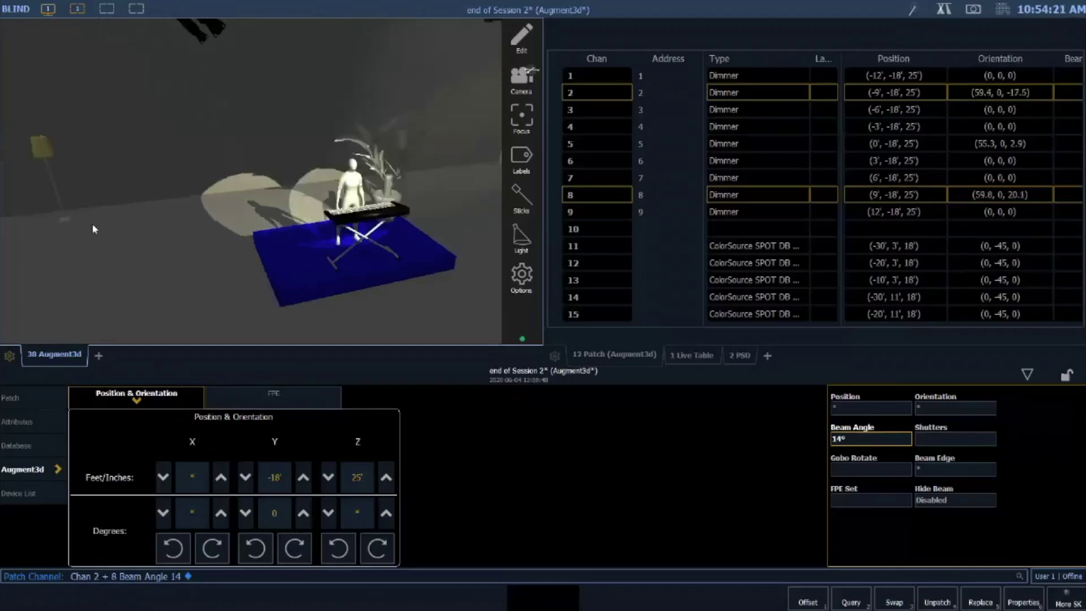
{"action": "left_click", "coordinate": [66, 225]}
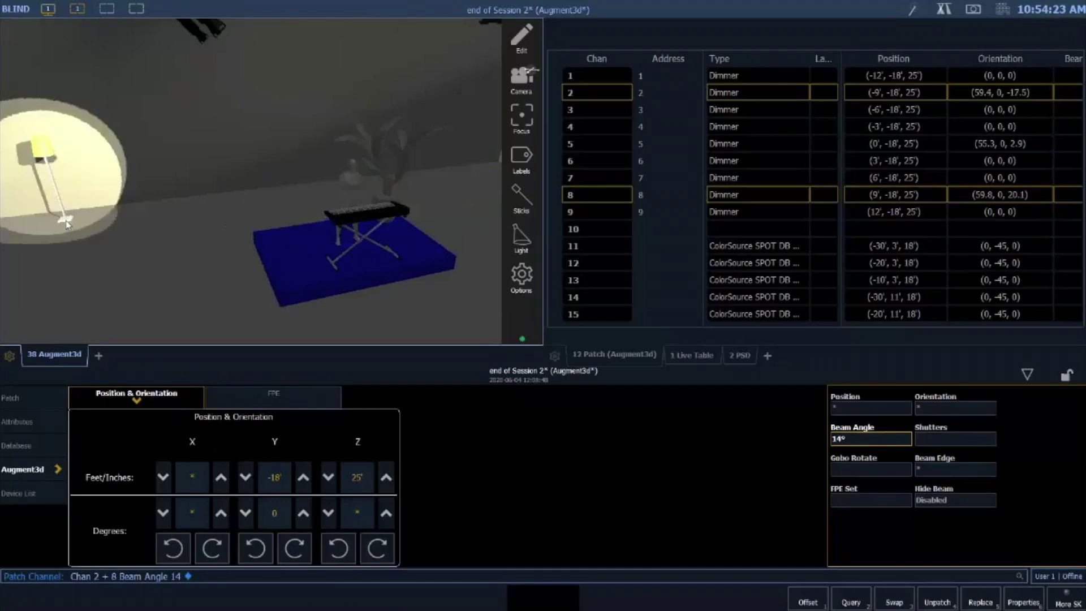
{"action": "left_click_drag", "start_coordinate": [67, 224], "coordinate": [68, 225]}
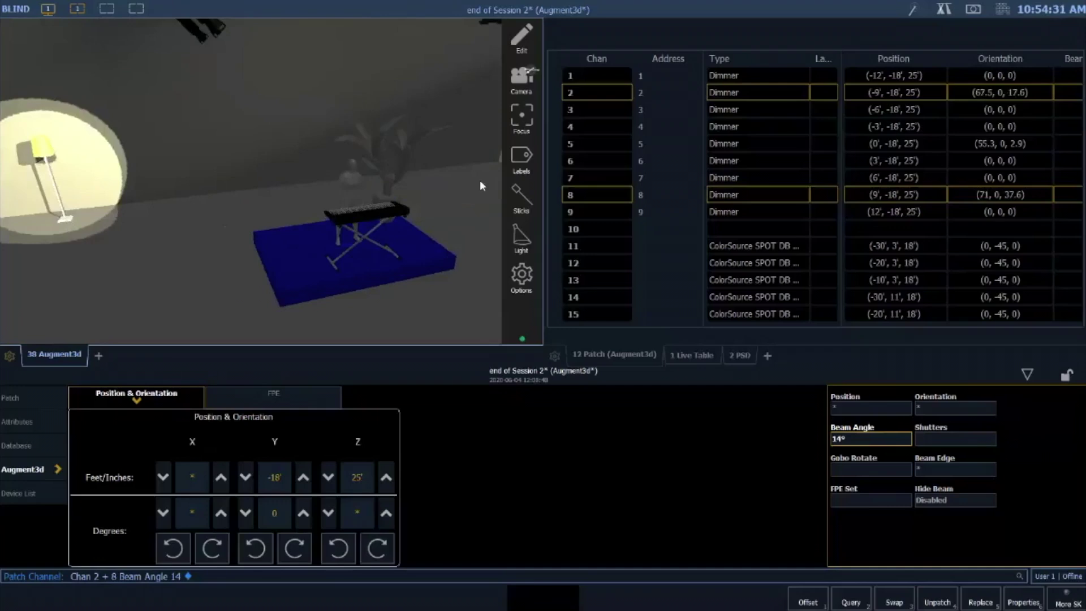
Enter 5 as the Augment3d focus offset height
{"action": "left_click", "coordinate": [526, 122]}
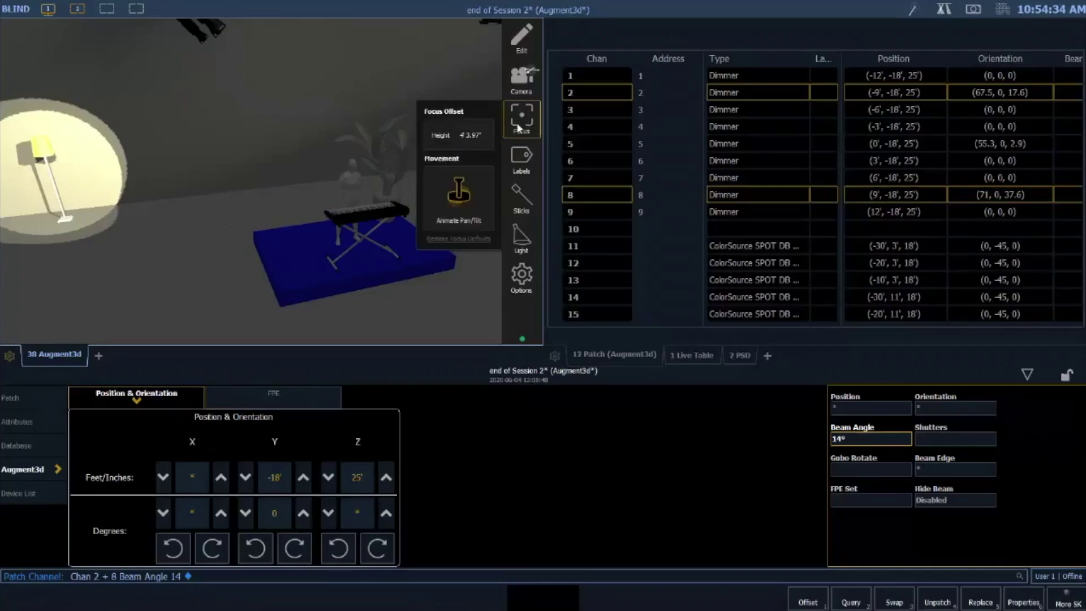
{"action": "left_click", "coordinate": [469, 136]}
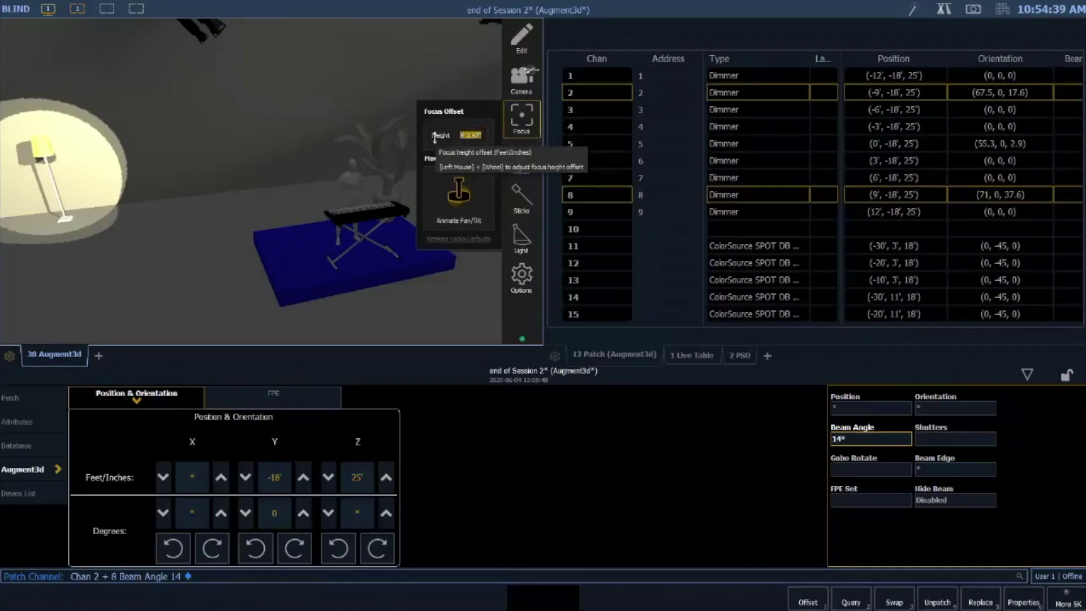
{"action": "type", "text": "5"}
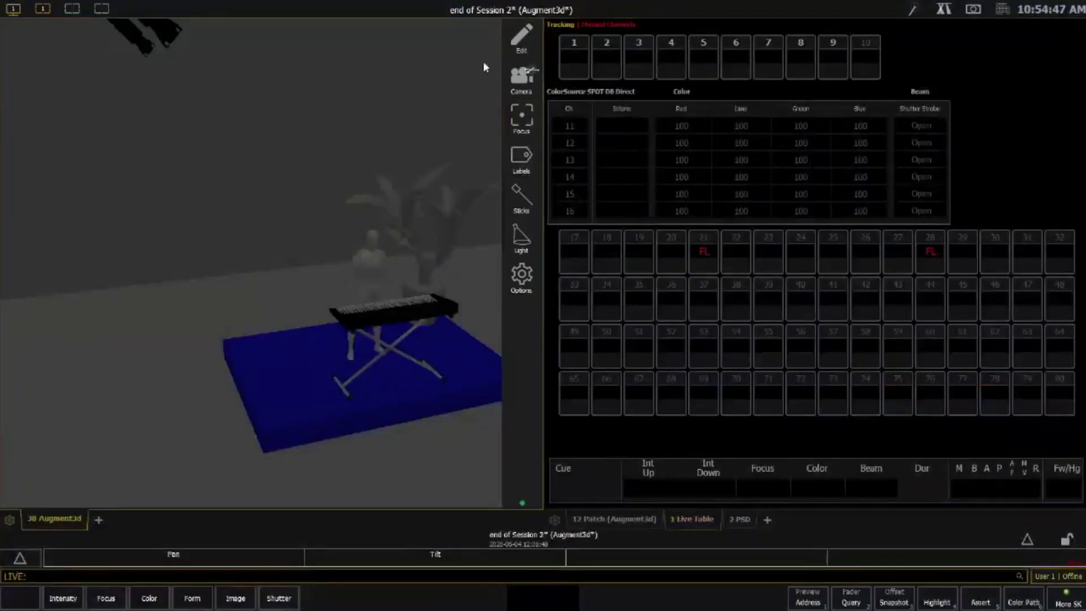
Return to the Augment3d patch and refocus channels 2 + 8 on the keyboard player, orientations about (59.8, 0, -17.7) and (60.2, 0, 20.8)
{"action": "left_click", "coordinate": [640, 526]}
{"action": "left_click_drag", "start_coordinate": [368, 230], "coordinate": [287, 229]}
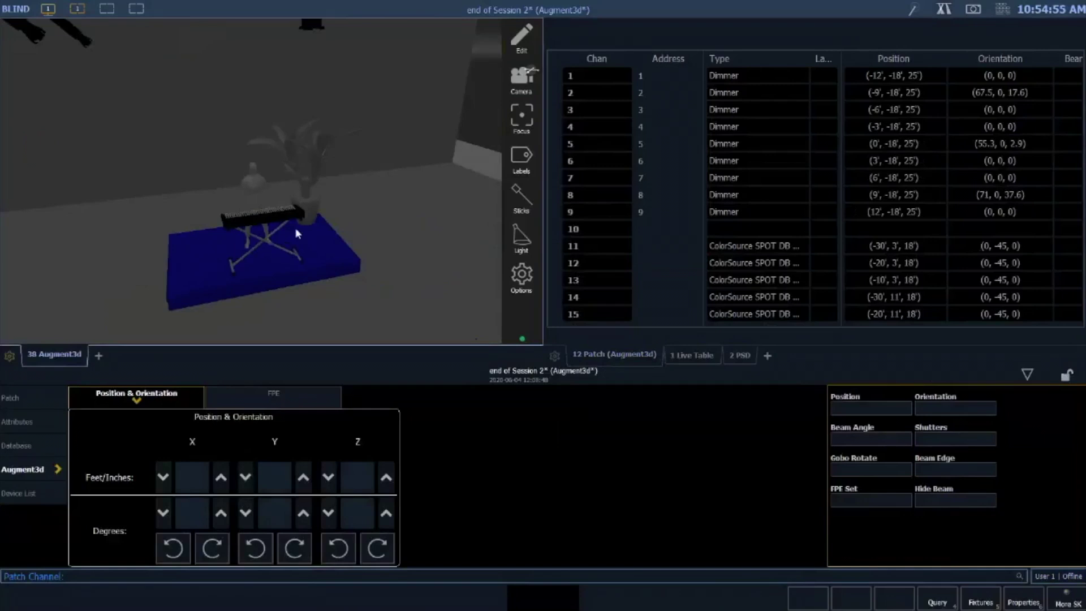
{"action": "left_click", "coordinate": [638, 355]}
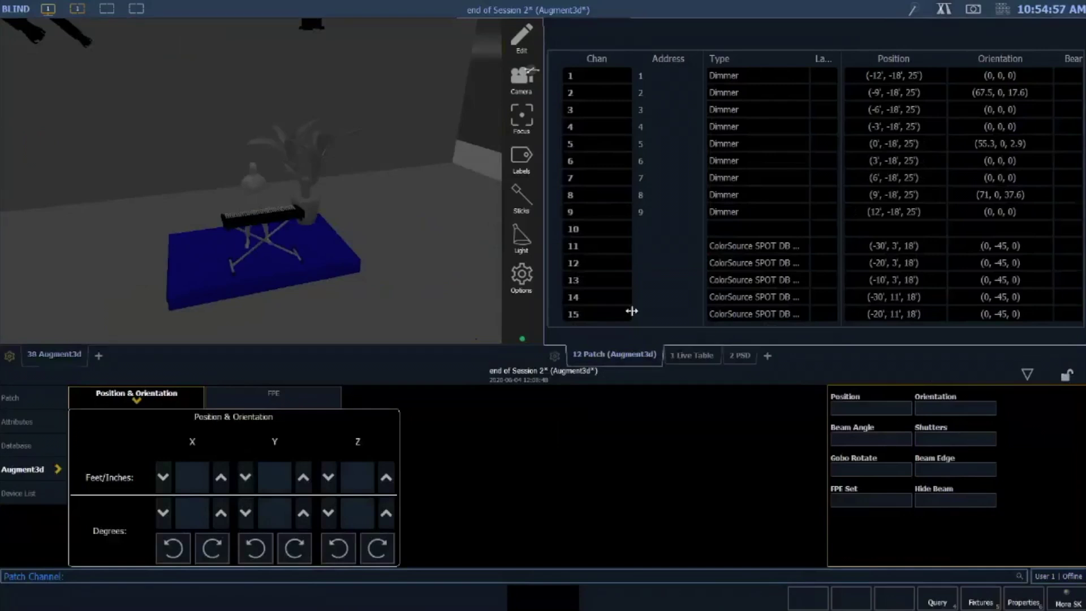
{"action": "type", "text": "2+8"}
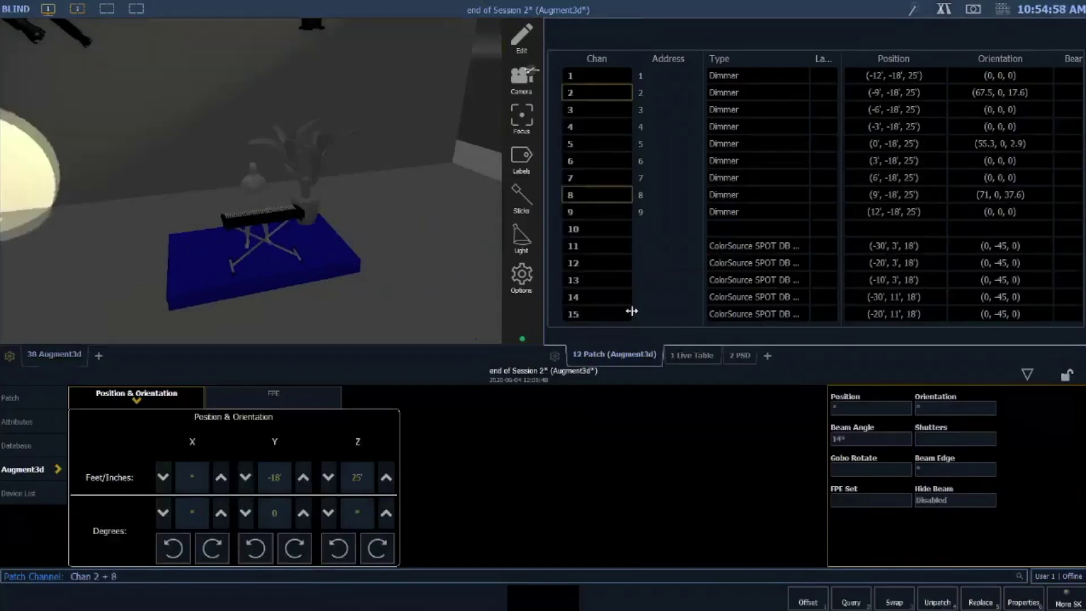
{"action": "left_click", "coordinate": [258, 243]}
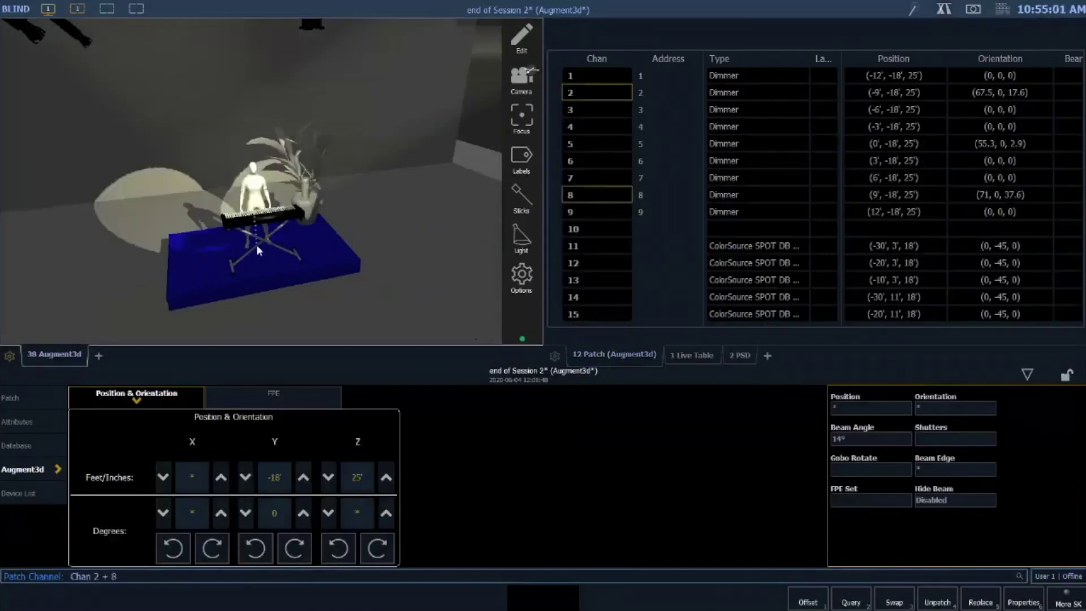
{"action": "left_click_drag", "start_coordinate": [257, 245], "coordinate": [283, 277]}
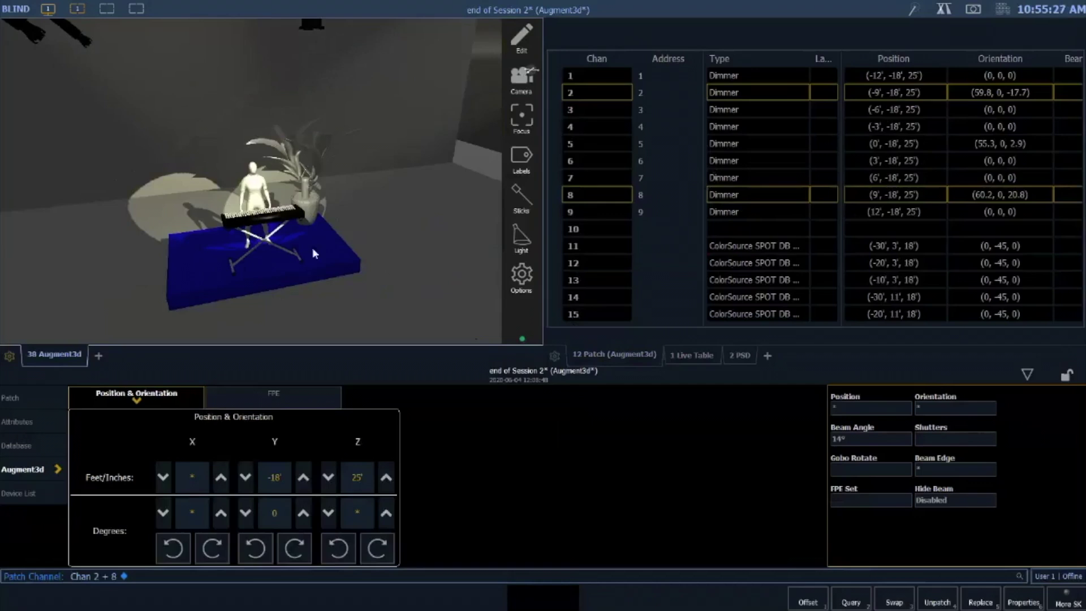
Switch back to Live and Sneak the manual channel values
{"action": "scroll", "coordinate": [313, 248], "scroll_direction": "down", "scroll_amount": 3}
{"action": "scroll", "coordinate": [310, 225], "scroll_direction": "down", "scroll_amount": 2}
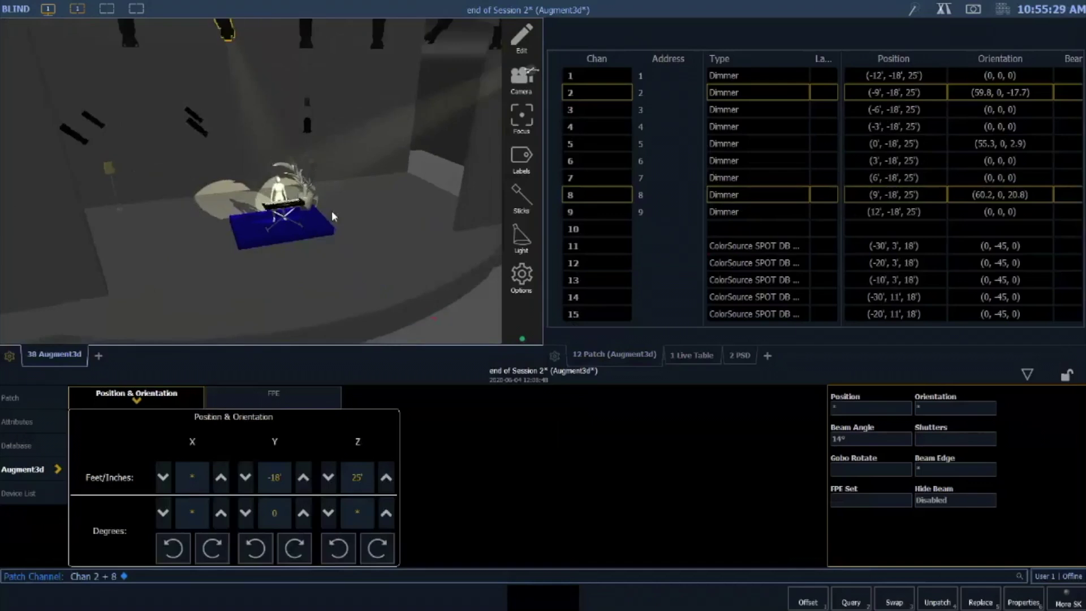
{"action": "left_click_drag", "start_coordinate": [332, 217], "coordinate": [284, 225]}
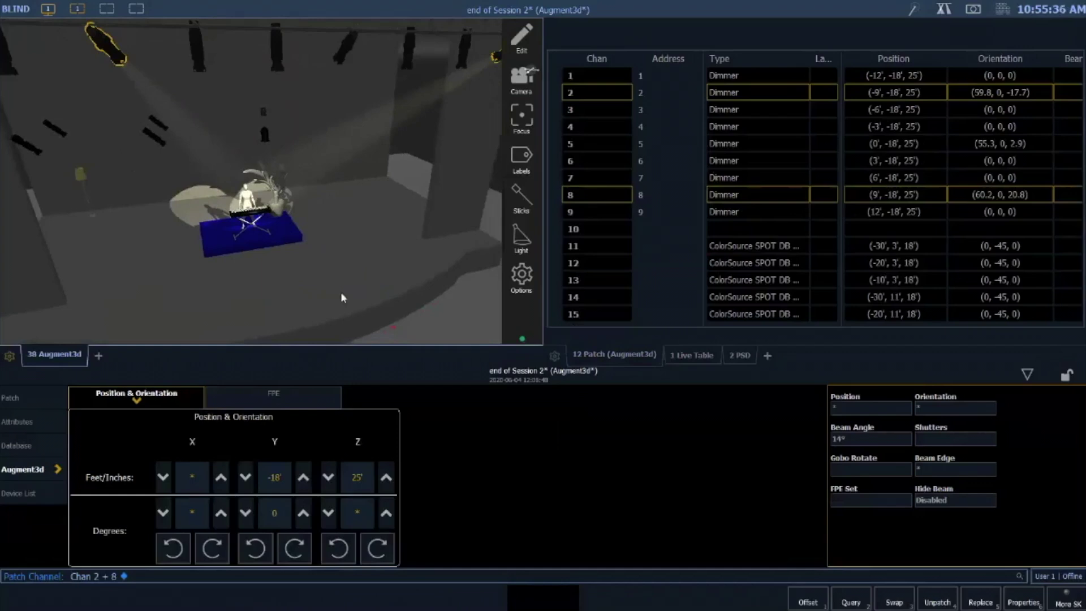
{"action": "key", "text": "F1"}
{"action": "right_click_drag", "start_coordinate": [341, 298], "coordinate": [282, 334]}
{"action": "scroll", "coordinate": [239, 339], "scroll_direction": "down", "scroll_amount": 2}
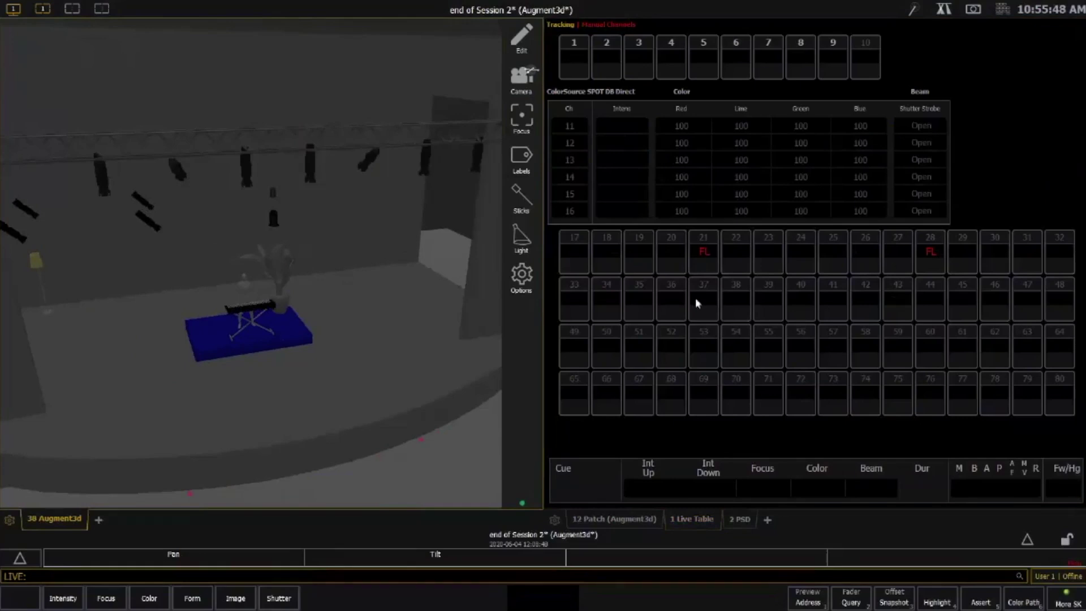
{"action": "key", "text": "n"}
{"action": "key", "text": "Return"}
Set channels 1 Thru 9 Offset Odd to 50 percent intensity in Live
{"action": "left_click_drag", "start_coordinate": [303, 291], "coordinate": [258, 289]}
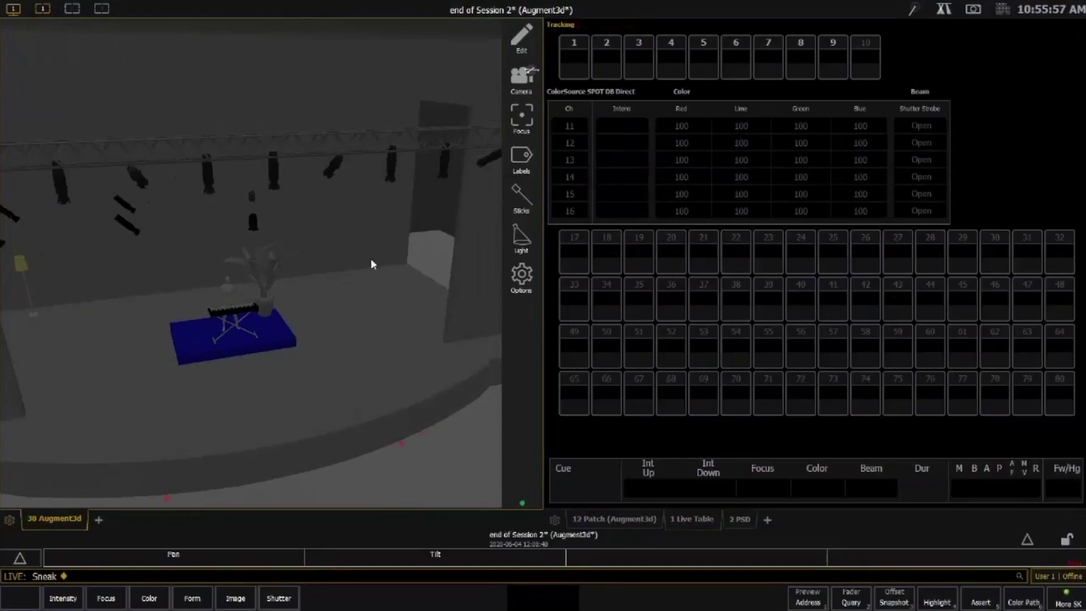
{"action": "type", "text": "1t"}
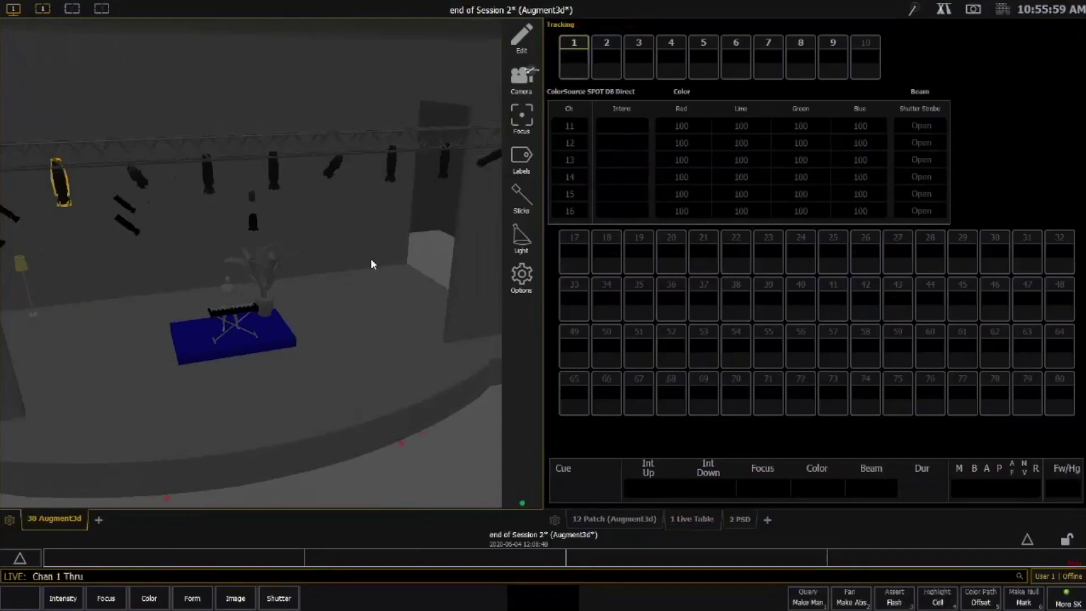
{"action": "type", "text": "9 Offset Odd"}
{"action": "left_click", "coordinate": [985, 603]}
{"action": "left_click", "coordinate": [175, 478]}
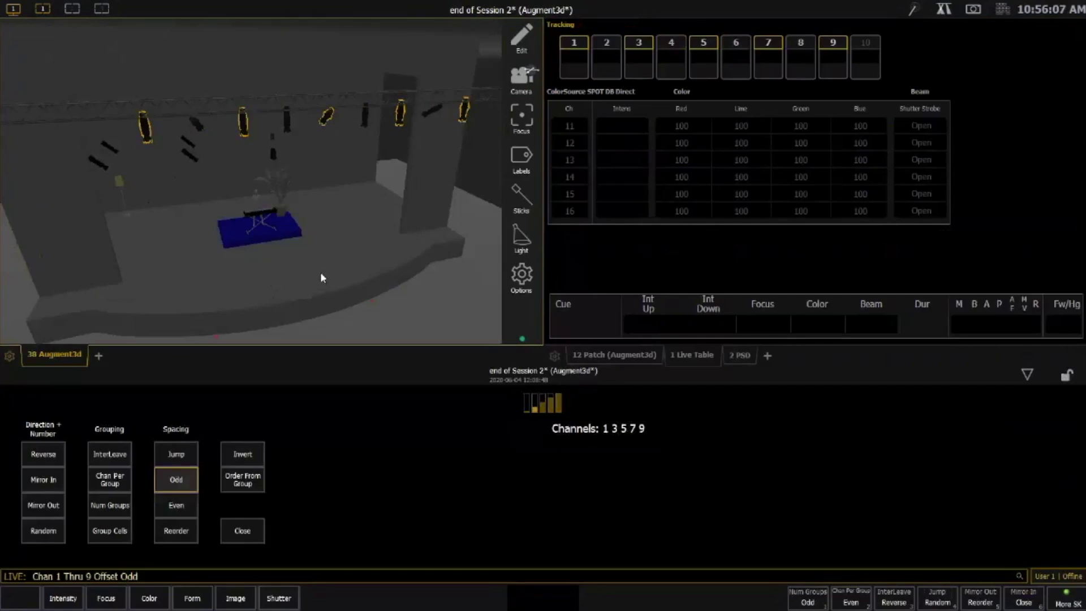
{"action": "key", "text": "Return"}
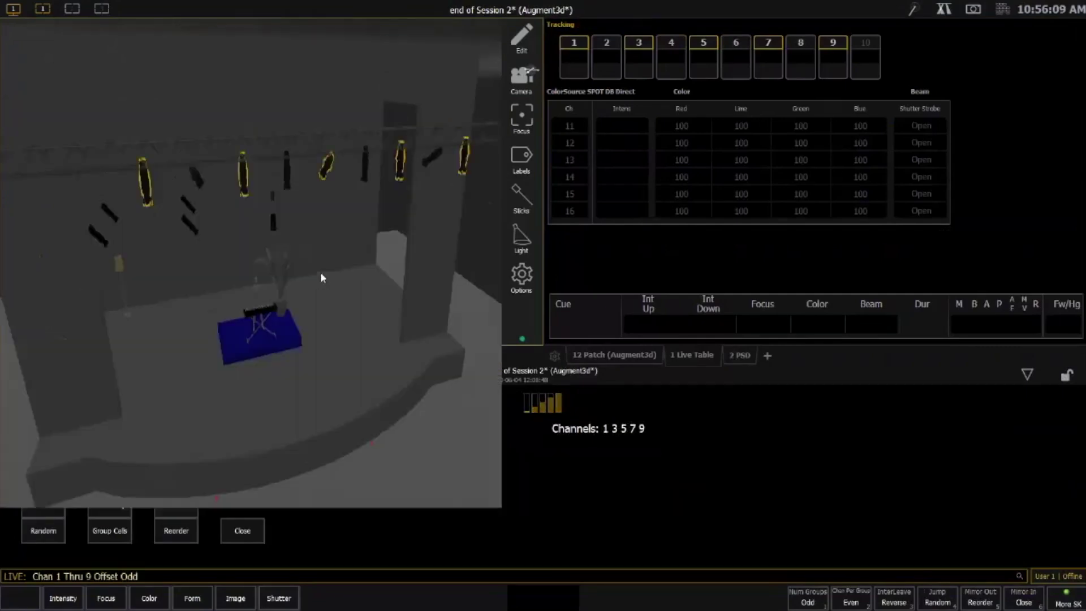
{"action": "type", "text": "@50"}
{"action": "key", "text": "Return"}
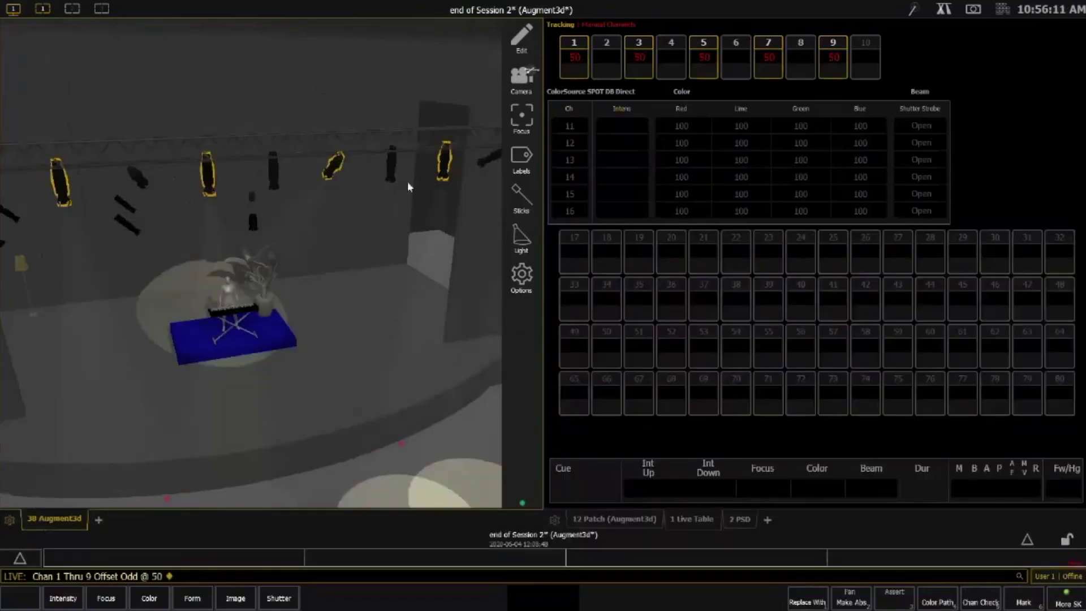
Return to the Augment3d patch, reselect the odd channels 1 through 9, and step through the selection to channel 5
{"action": "middle_click_drag", "start_coordinate": [263, 348], "coordinate": [271, 285]}
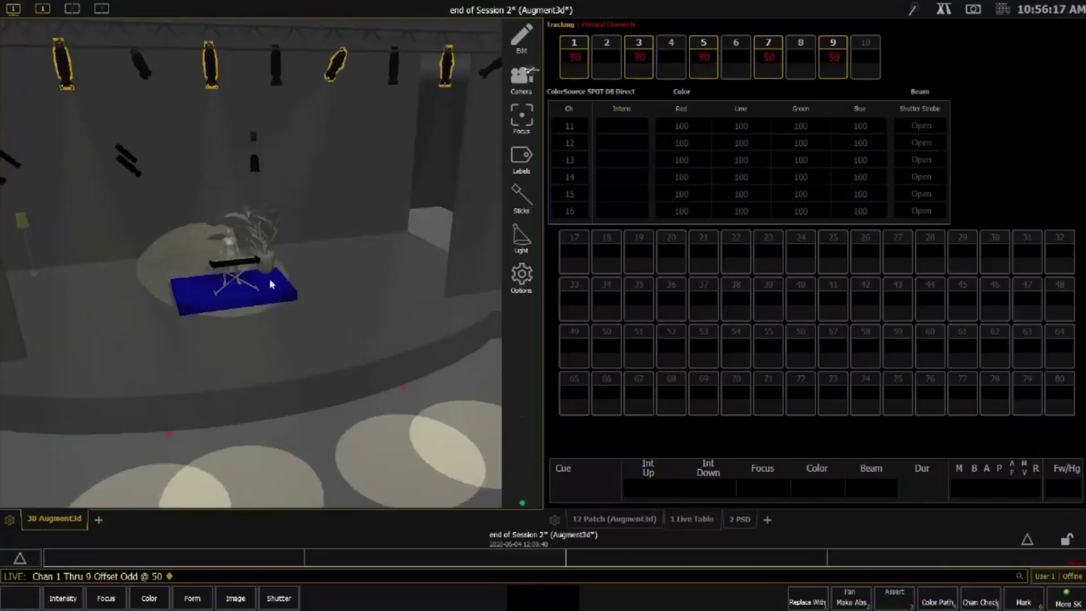
{"action": "left_click_drag", "start_coordinate": [482, 382], "coordinate": [292, 323]}
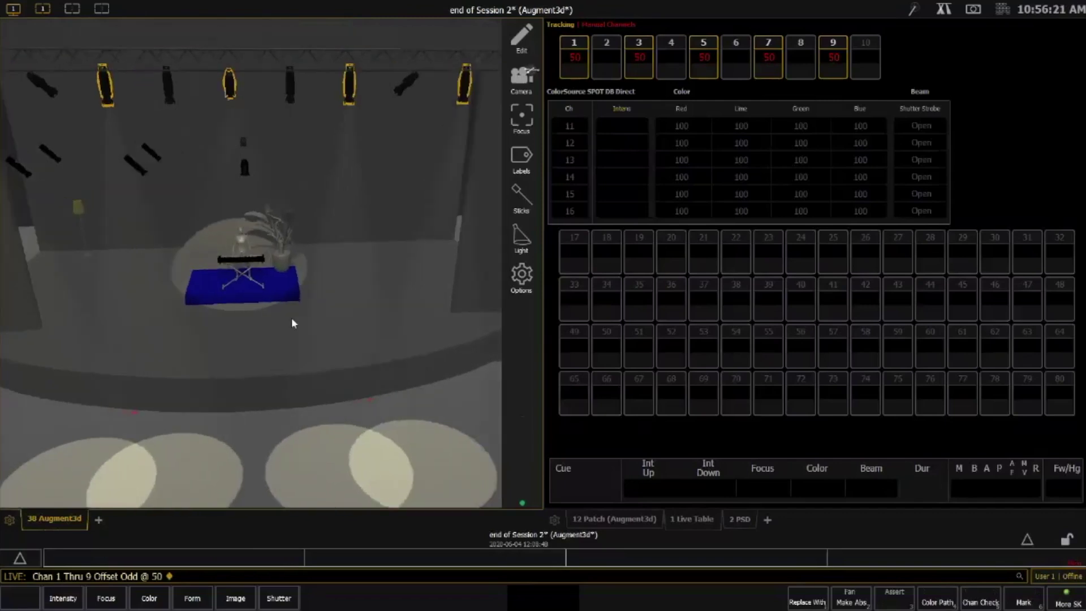
{"action": "middle_click_drag", "start_coordinate": [292, 319], "coordinate": [282, 320]}
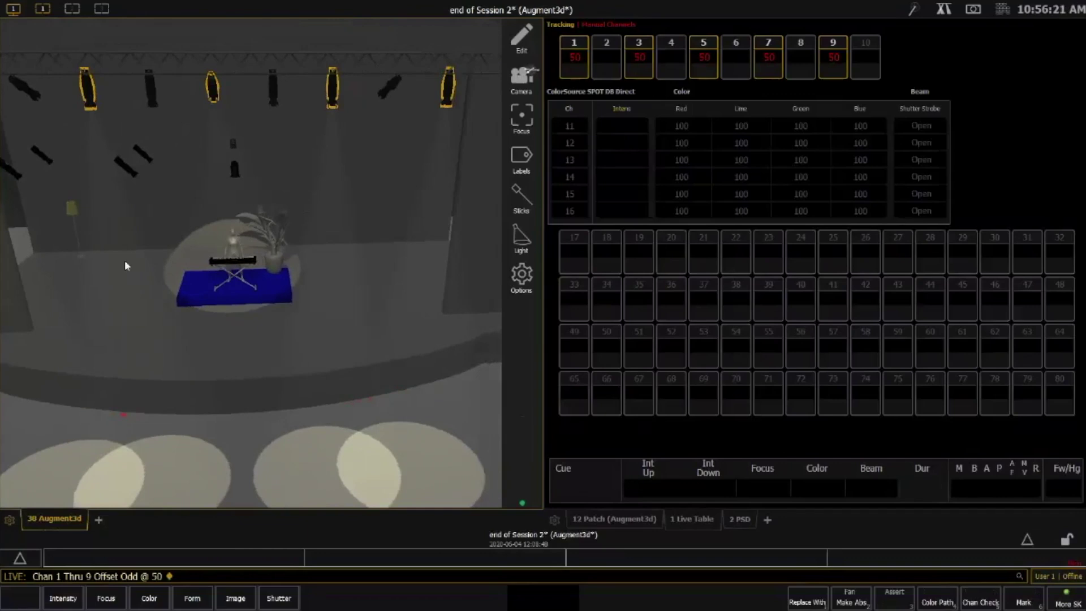
{"action": "left_click", "coordinate": [627, 518]}
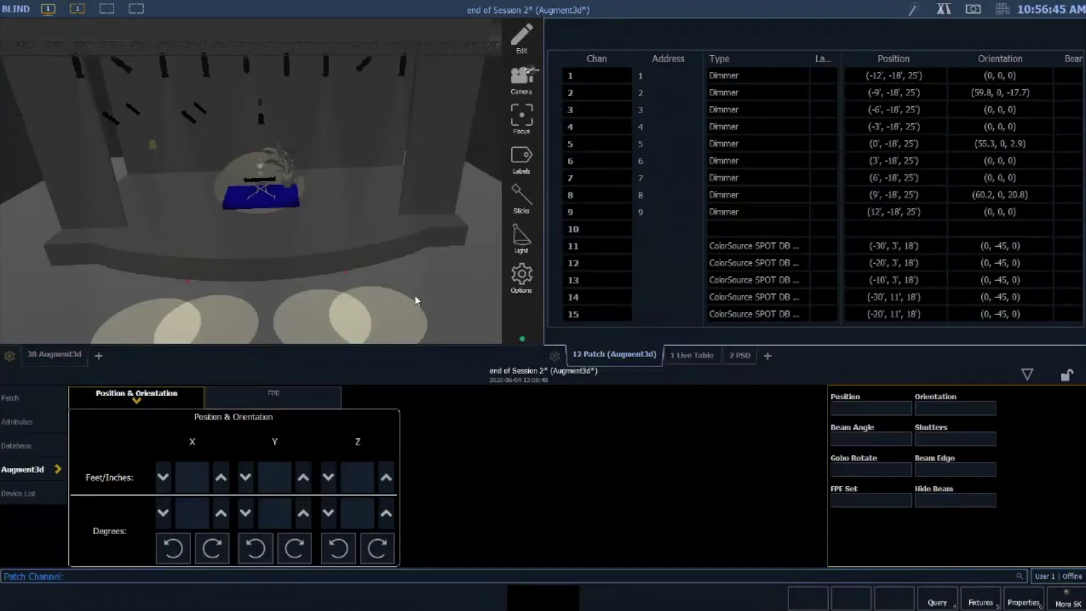
{"action": "key", "text": "alt+l"}
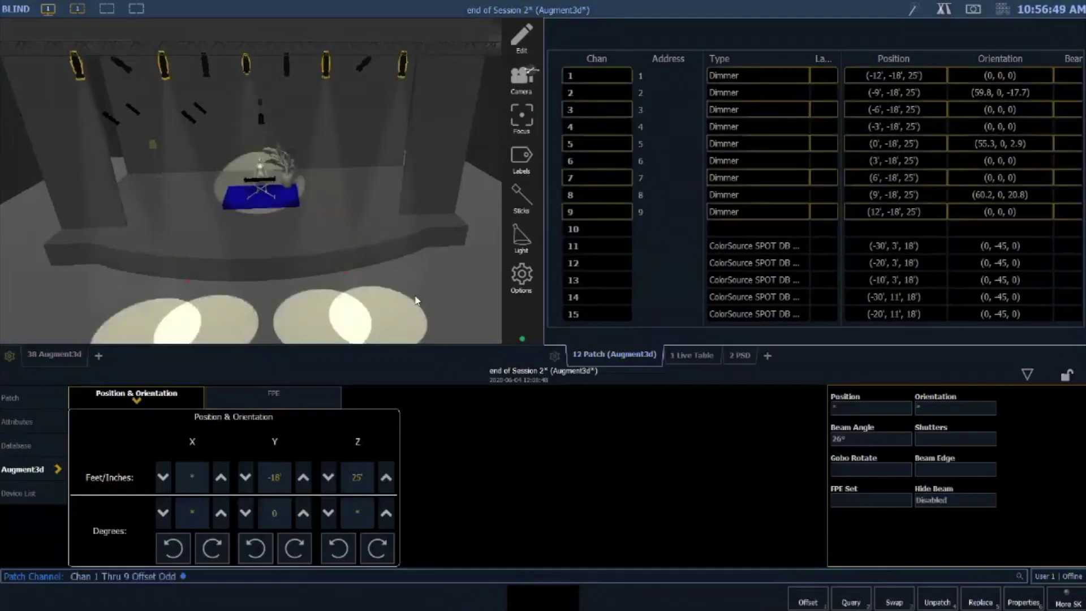
{"action": "key", "text": "Page_Down"}
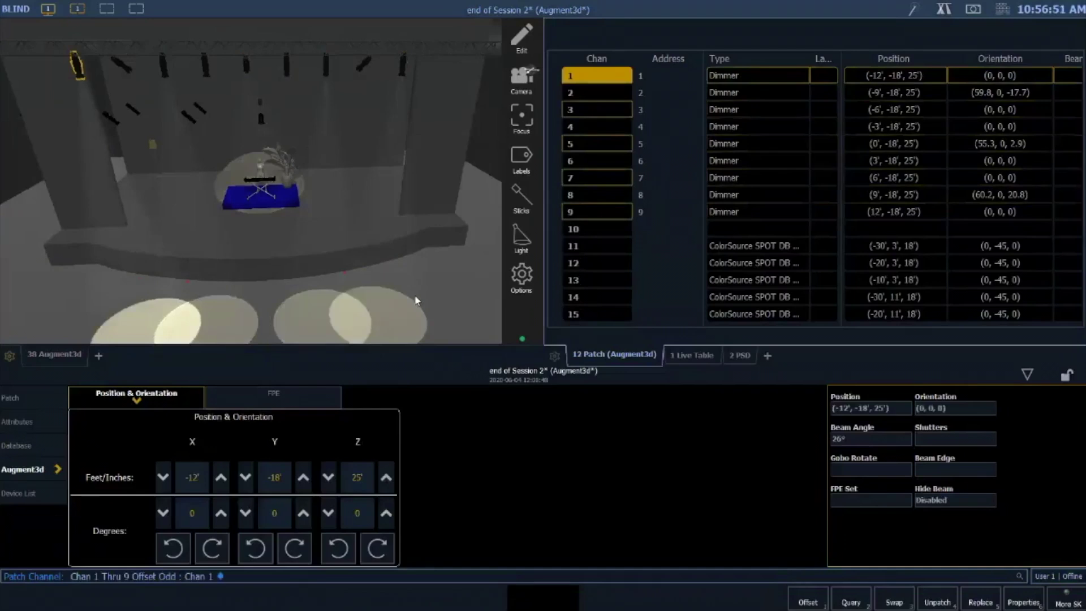
{"action": "key", "text": "Page_Down"}
{"action": "key", "text": "Page_Down"}
{"action": "key", "text": "Page_Down"}
{"action": "key", "text": "Page_Down"}
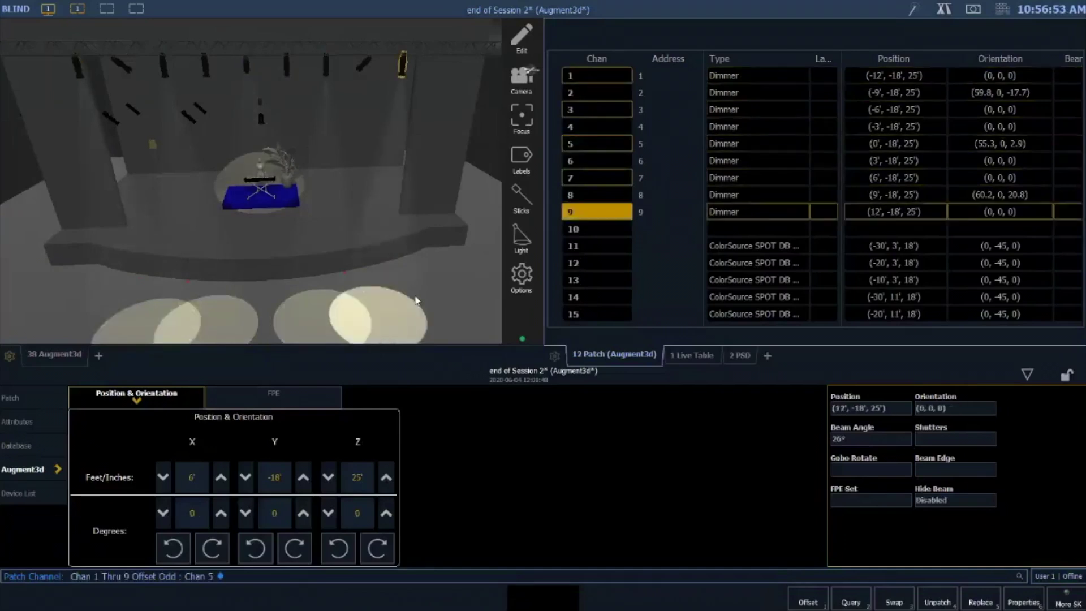
{"action": "key", "text": "Page_Up"}
{"action": "key", "text": "Page_Up"}
{"action": "key", "text": "Page_Up"}
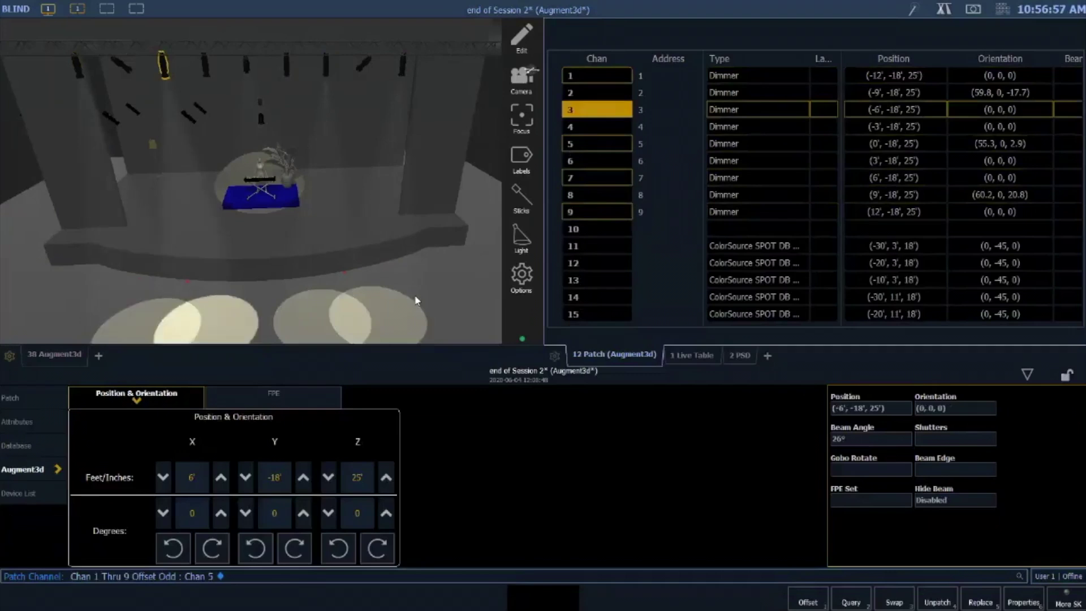
{"action": "key", "text": "Page_Down"}
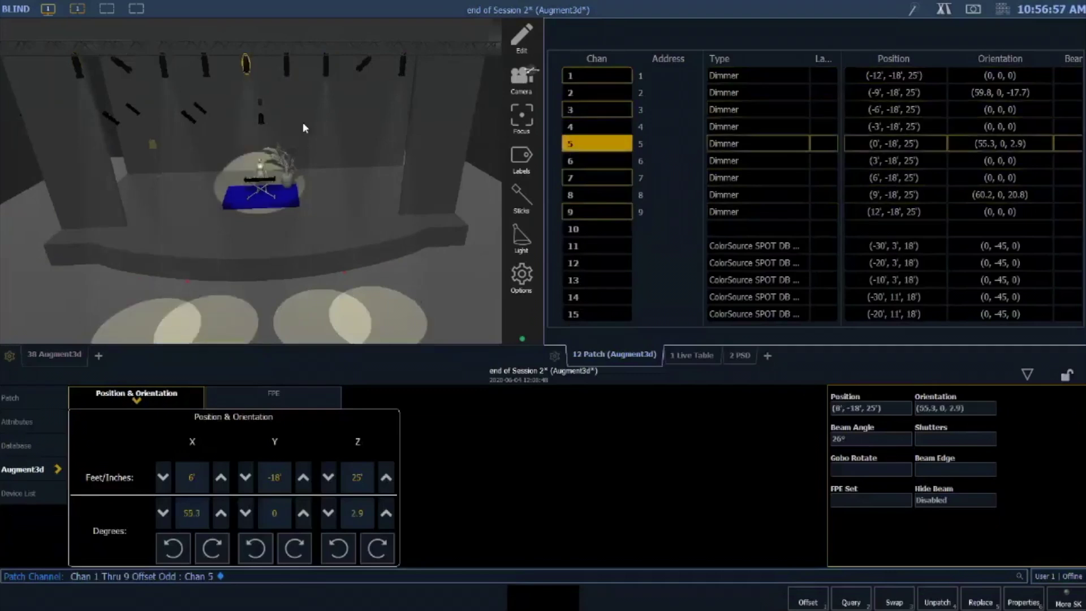
Refocus channel 5 on the stage floor just in front of the blue platform, orientation about (50.1, 0, 2.7)
{"action": "left_click", "coordinate": [260, 216]}
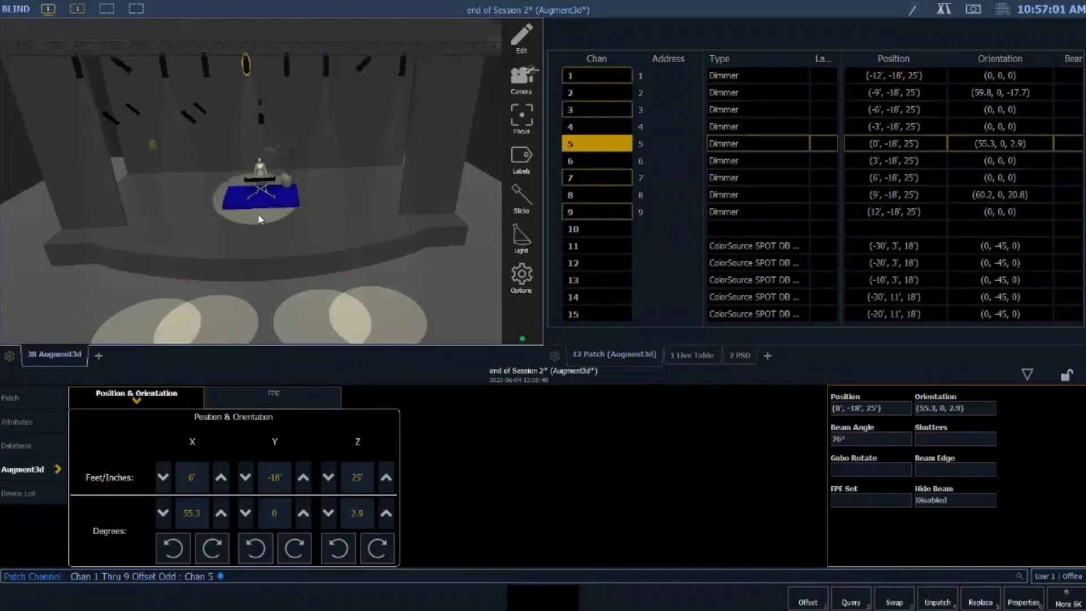
{"action": "scroll", "coordinate": [247, 186], "scroll_direction": "up", "scroll_amount": 3}
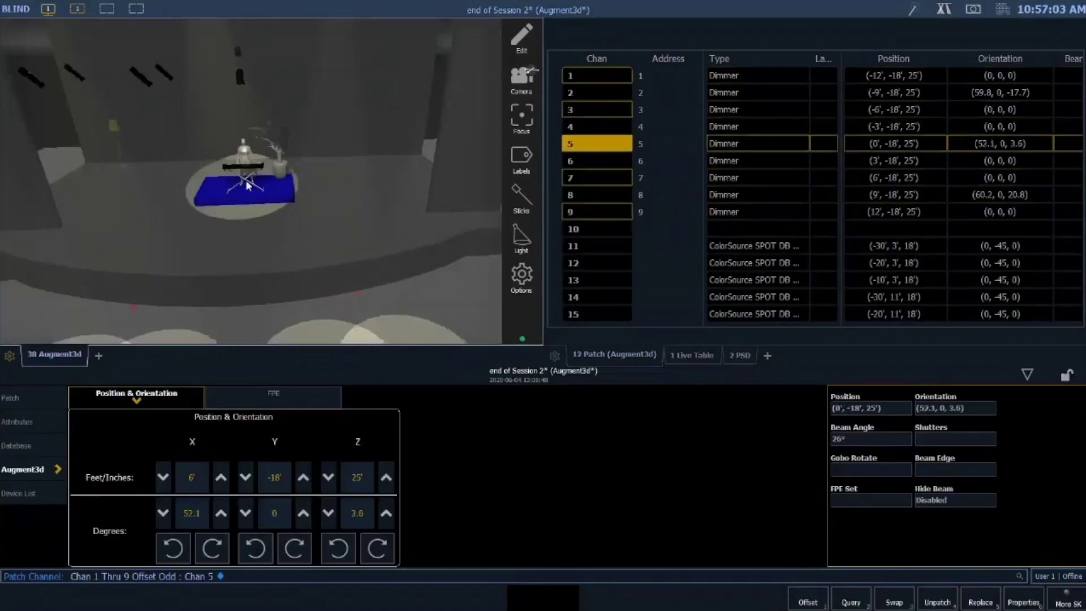
{"action": "right_click_drag", "start_coordinate": [247, 185], "coordinate": [265, 221]}
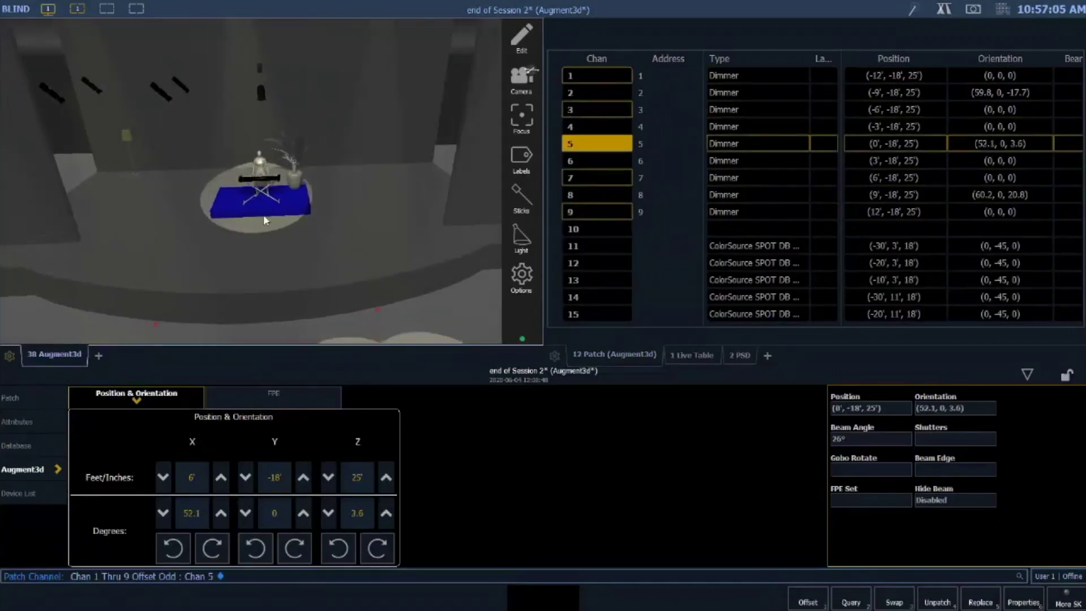
{"action": "left_click_drag", "start_coordinate": [265, 220], "coordinate": [272, 230]}
Focus channels 3 and 1 on the floor between the platform and the floor lamp, orientations about (50.5, 0, 7.7) and (51.2, 0, 12.2)
{"action": "left_click", "coordinate": [205, 224]}
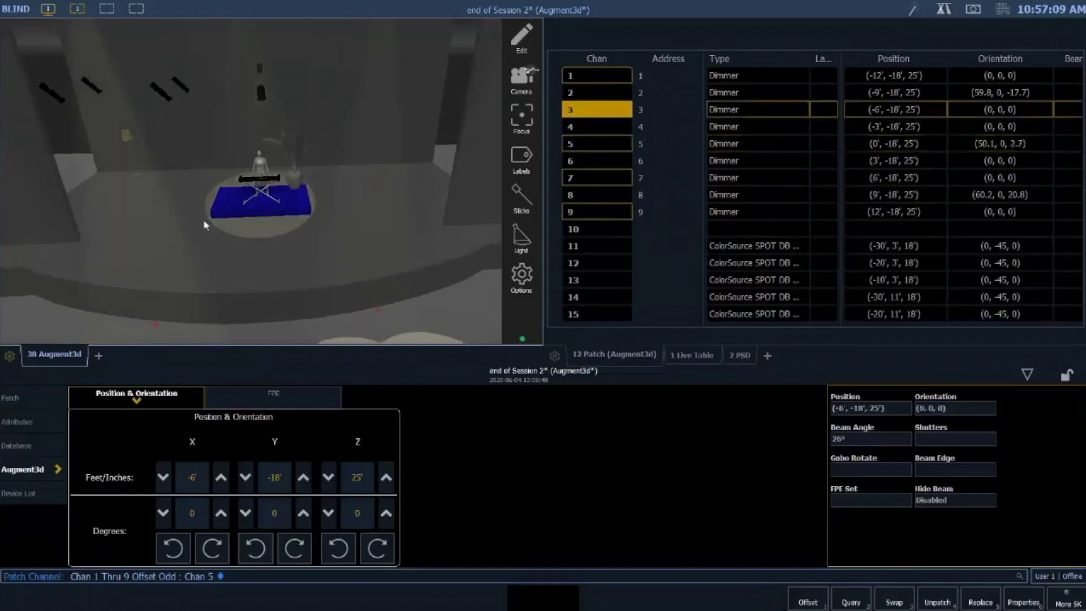
{"action": "left_click_drag", "start_coordinate": [196, 223], "coordinate": [194, 229]}
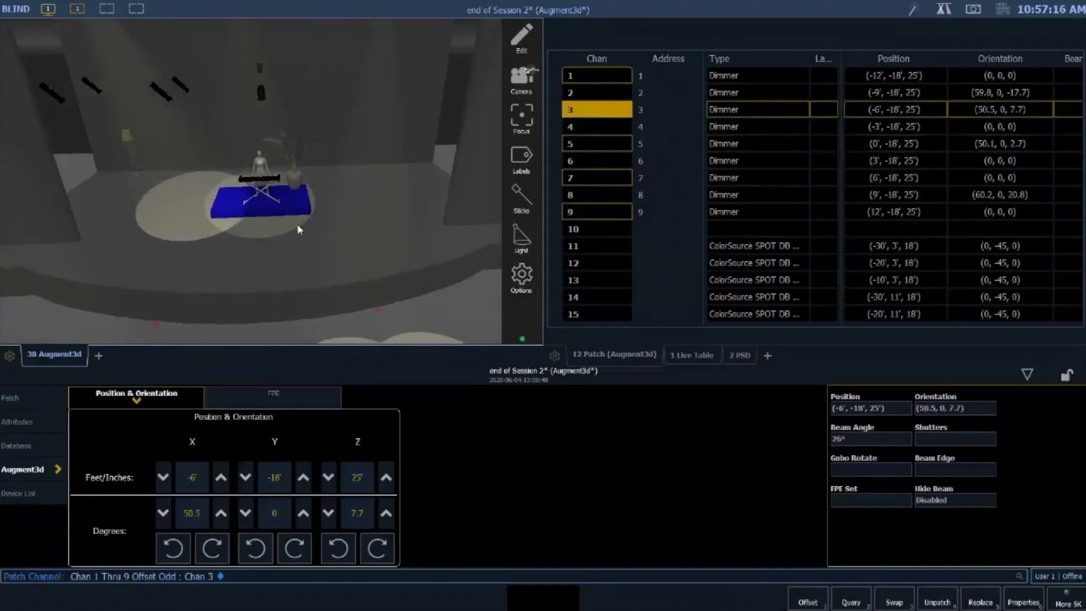
{"action": "key", "text": "Page_Down"}
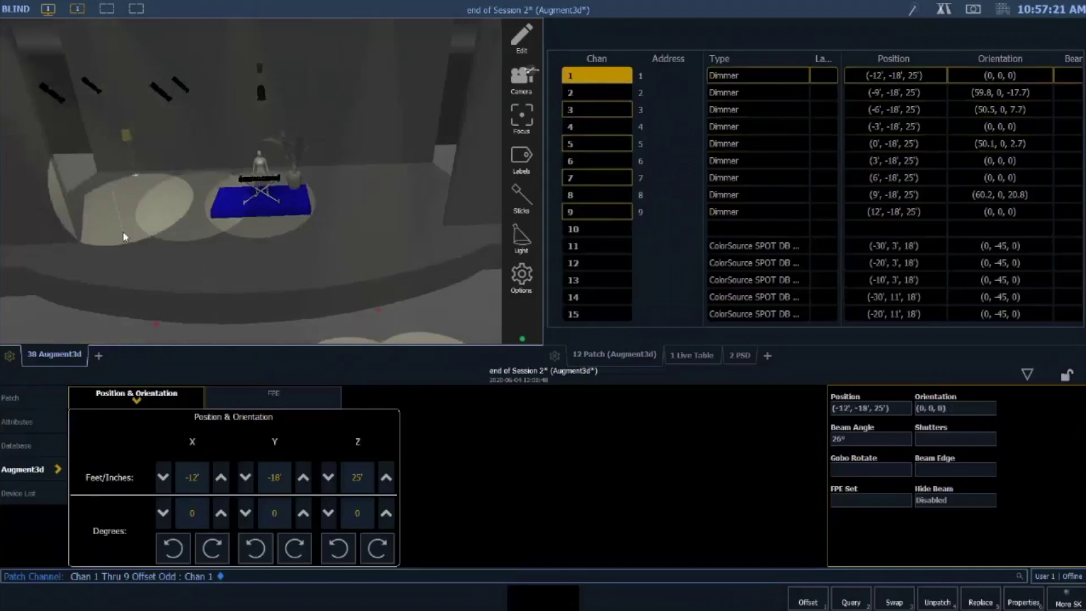
{"action": "left_click_drag", "start_coordinate": [124, 229], "coordinate": [192, 229]}
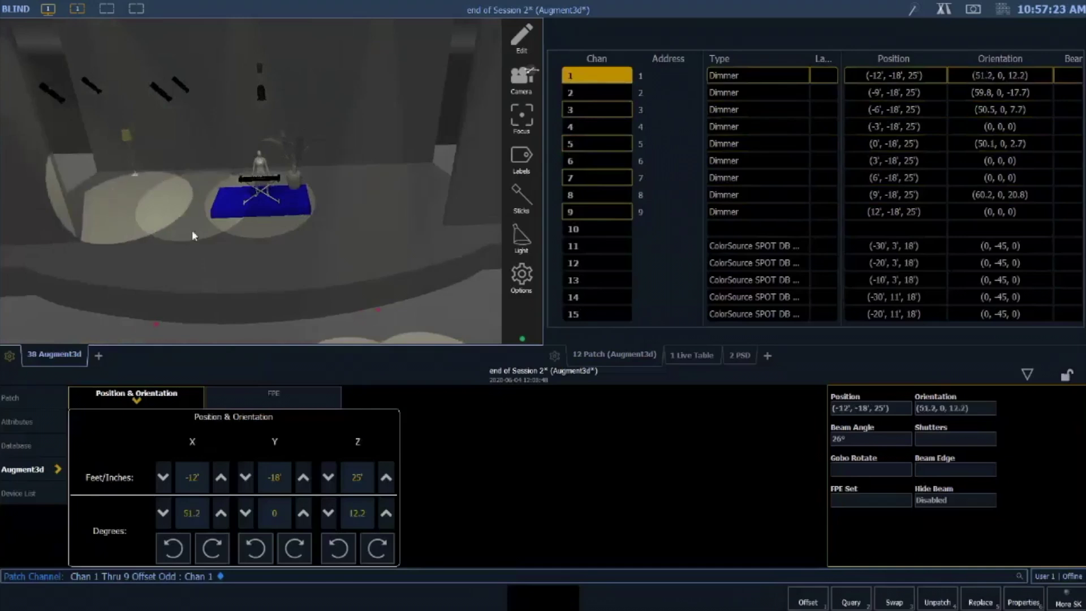
Focus channels 7 and 9 on the floor on the plant's side of the platform, orientations about (50.7, 0, -7.6) and (51.2, 0, -13.8)
{"action": "left_click", "coordinate": [238, 235]}
{"action": "left_click", "coordinate": [339, 223]}
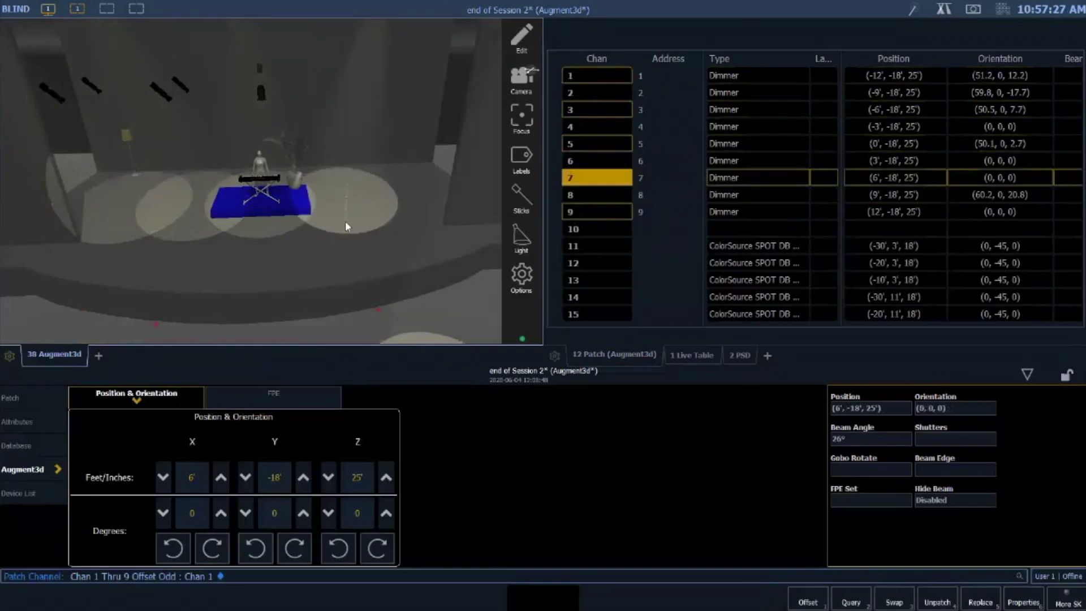
{"action": "left_click", "coordinate": [346, 226]}
{"action": "key", "text": "Page_Down"}
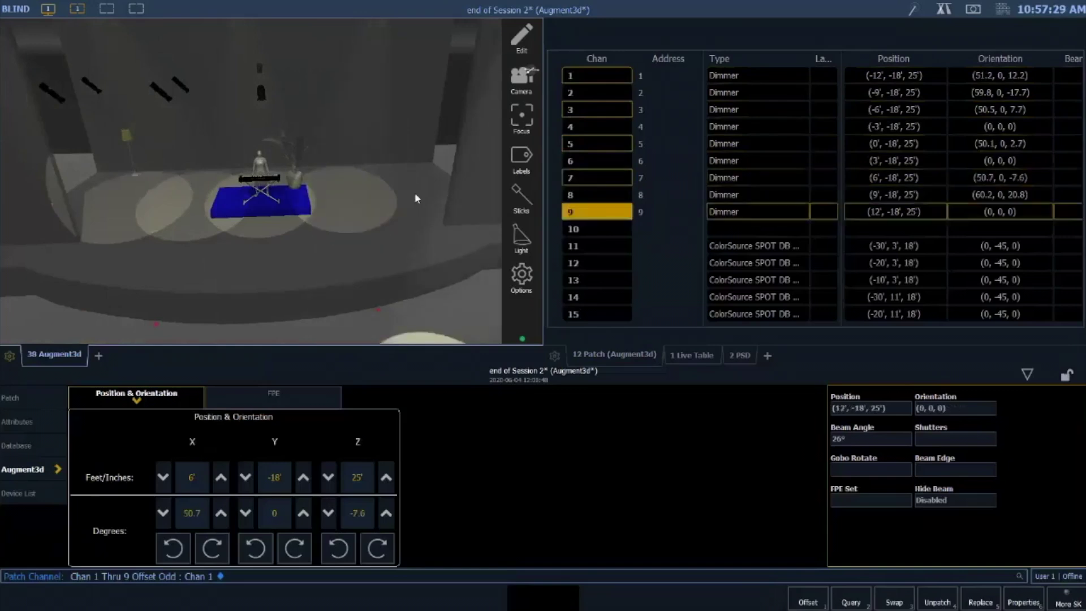
{"action": "left_click", "coordinate": [416, 246]}
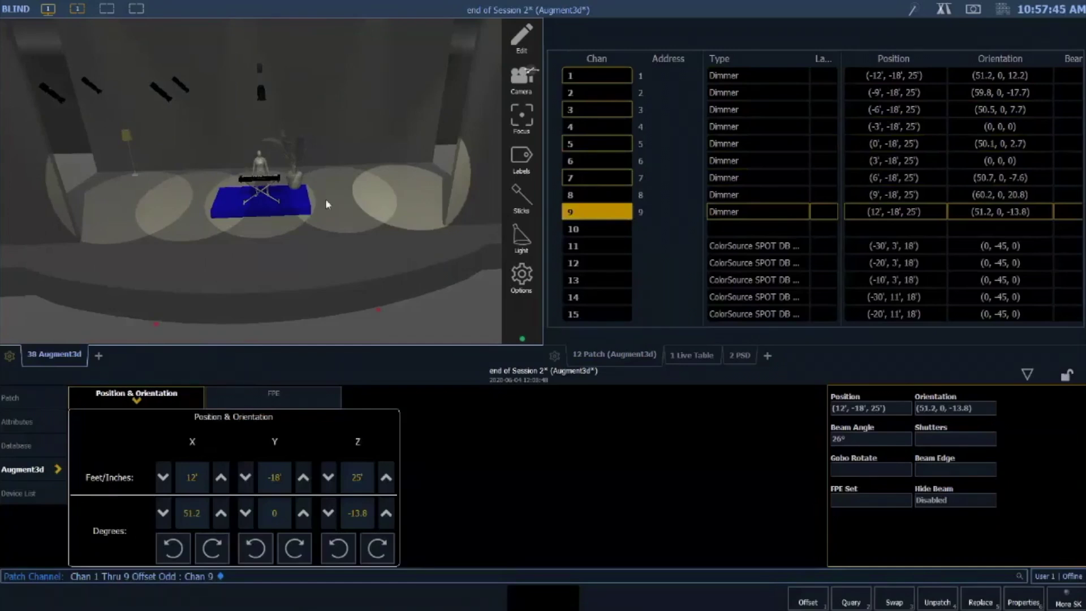
Cut channel 9's beam off the side wall with an angled shutter B at about 46 thrust
{"action": "left_click", "coordinate": [949, 437]}
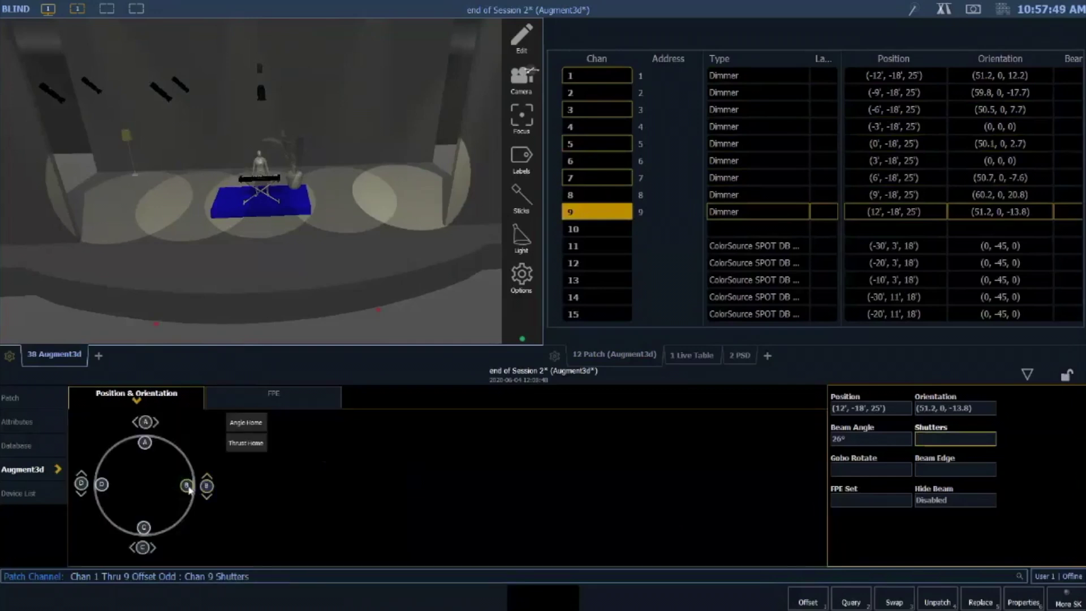
{"action": "left_click_drag", "start_coordinate": [189, 490], "coordinate": [175, 490]}
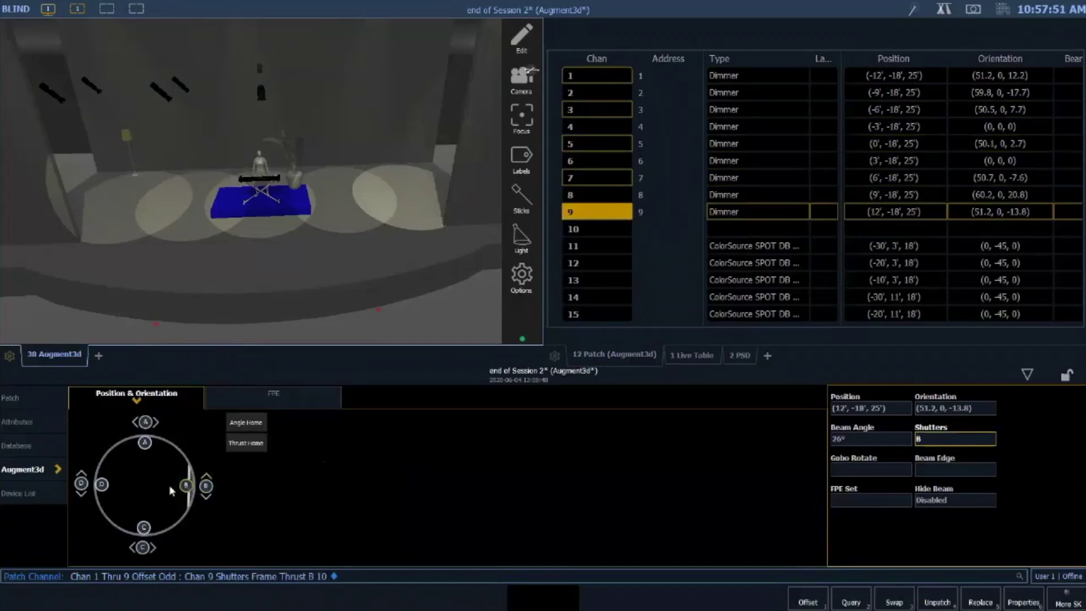
{"action": "left_click_drag", "start_coordinate": [207, 498], "coordinate": [204, 499]}
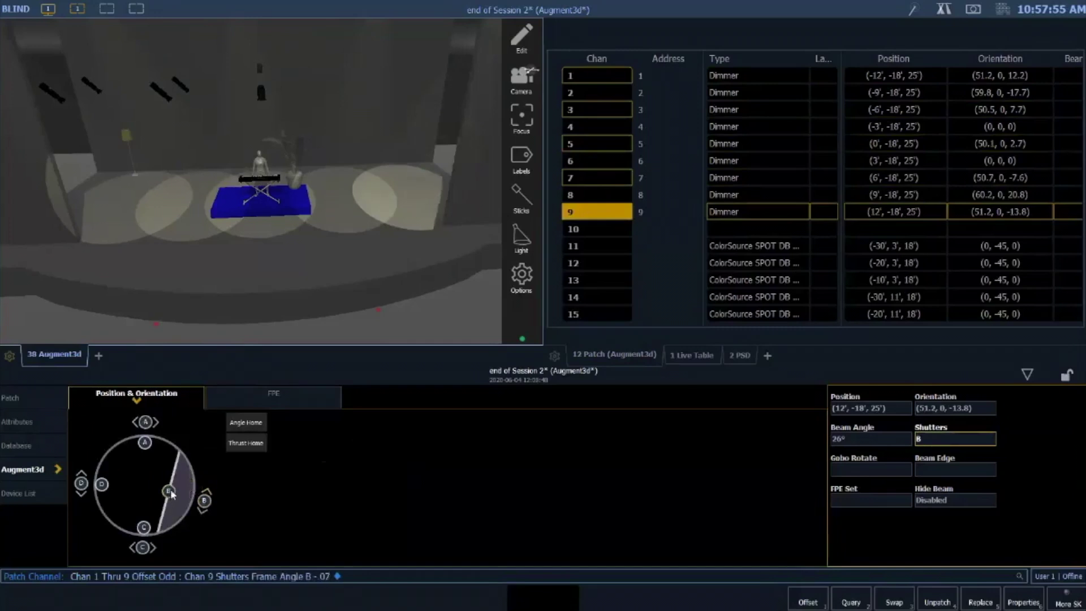
{"action": "left_click_drag", "start_coordinate": [171, 493], "coordinate": [172, 494]}
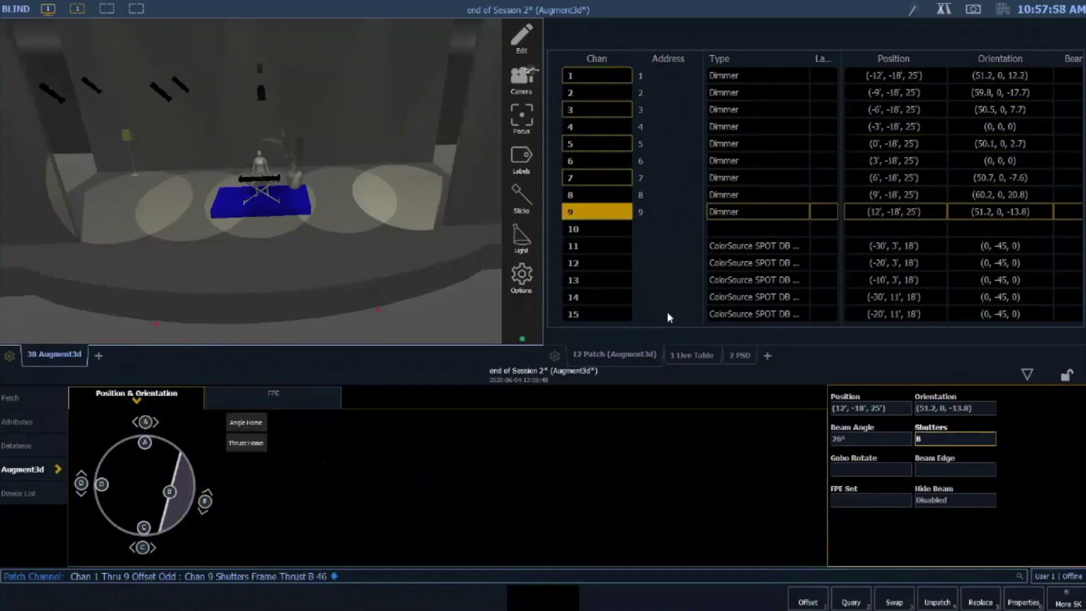
Cut channel 1's beam off the opposite side wall with an angled shutter D at about 24 thrust
{"action": "type", "text": "1"}
{"action": "key", "text": "Return"}
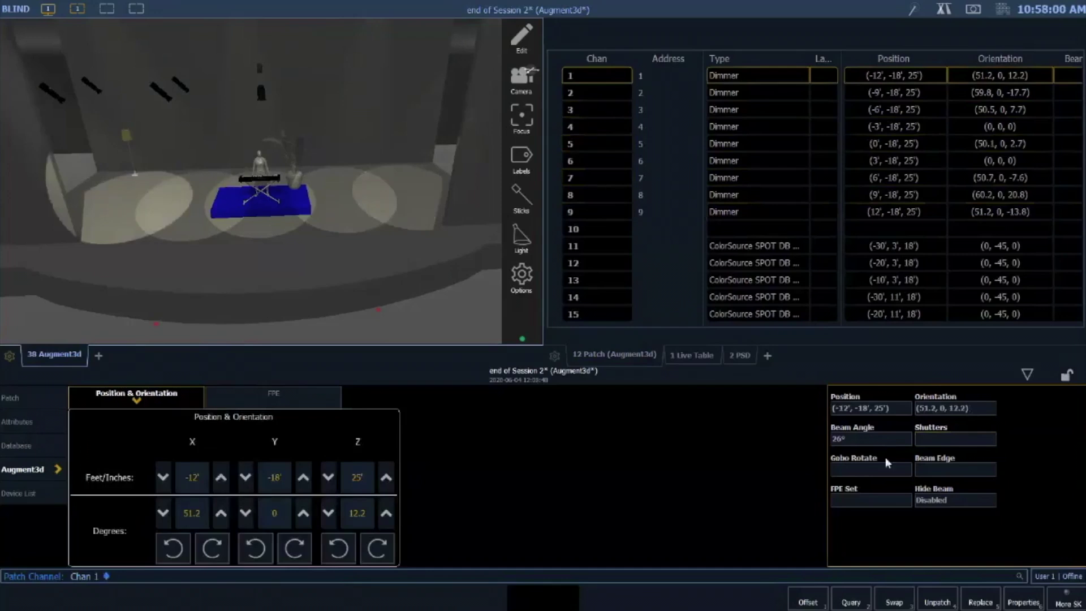
{"action": "left_click", "coordinate": [955, 439]}
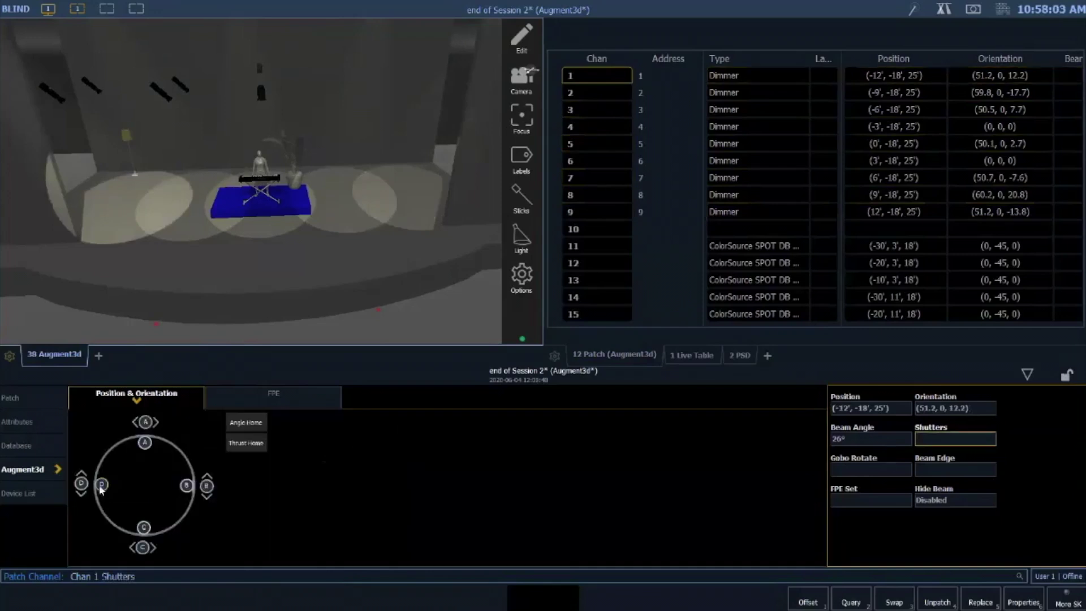
{"action": "left_click_drag", "start_coordinate": [100, 485], "coordinate": [116, 500]}
{"action": "left_click", "coordinate": [79, 495]}
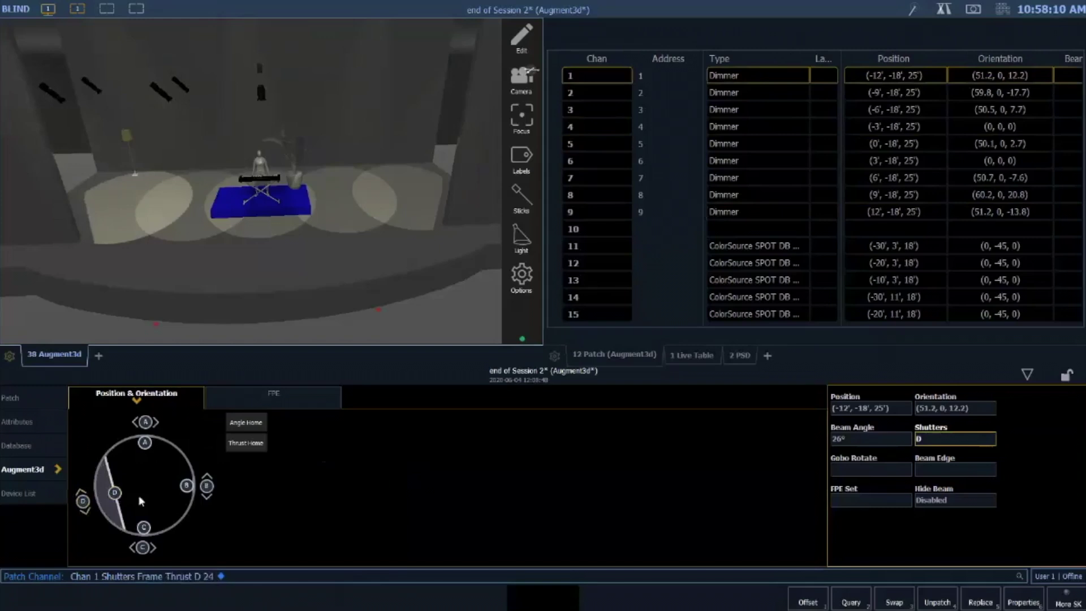
Set the Beam Edge of channels 1 Thru 9 Offset Odd to 25
{"action": "type", "text": "1"}
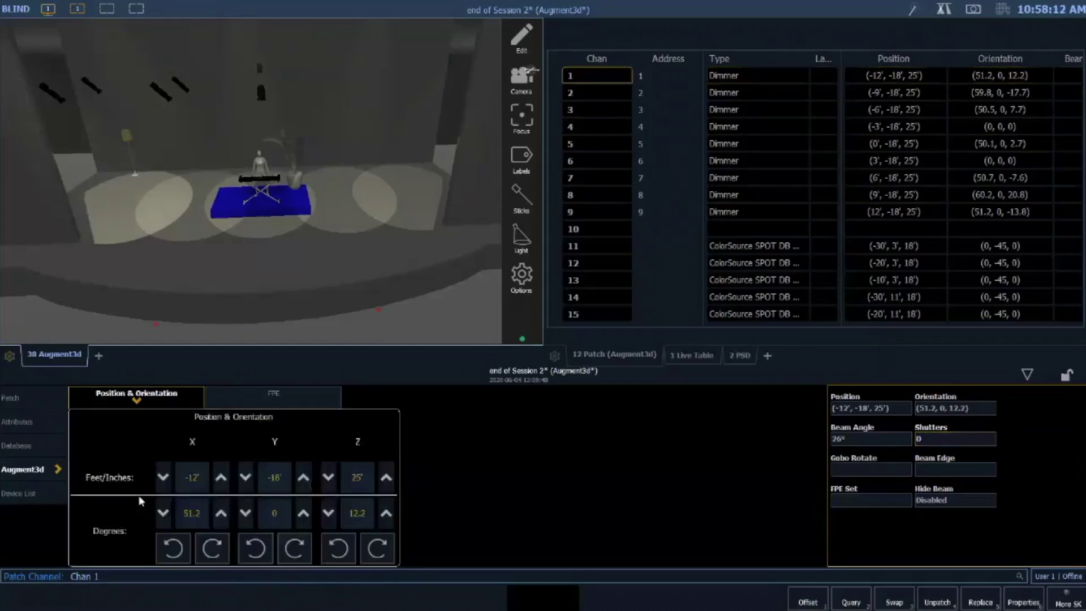
{"action": "type", "text": "t9"}
{"action": "key", "text": "Return"}
{"action": "left_click", "coordinate": [953, 473]}
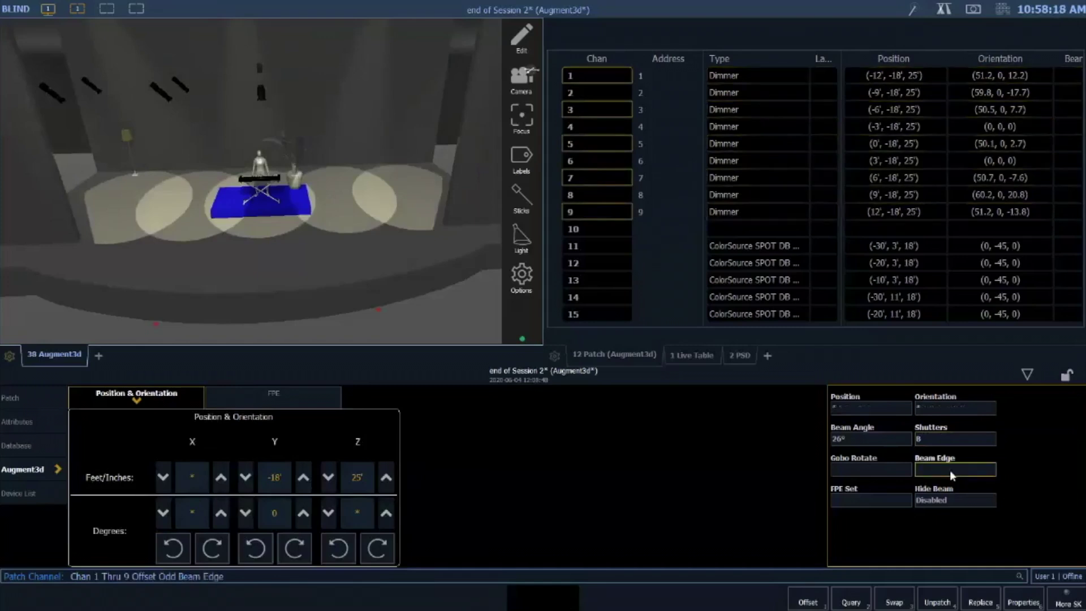
{"action": "type", "text": "25"}
{"action": "key", "text": "Return"}
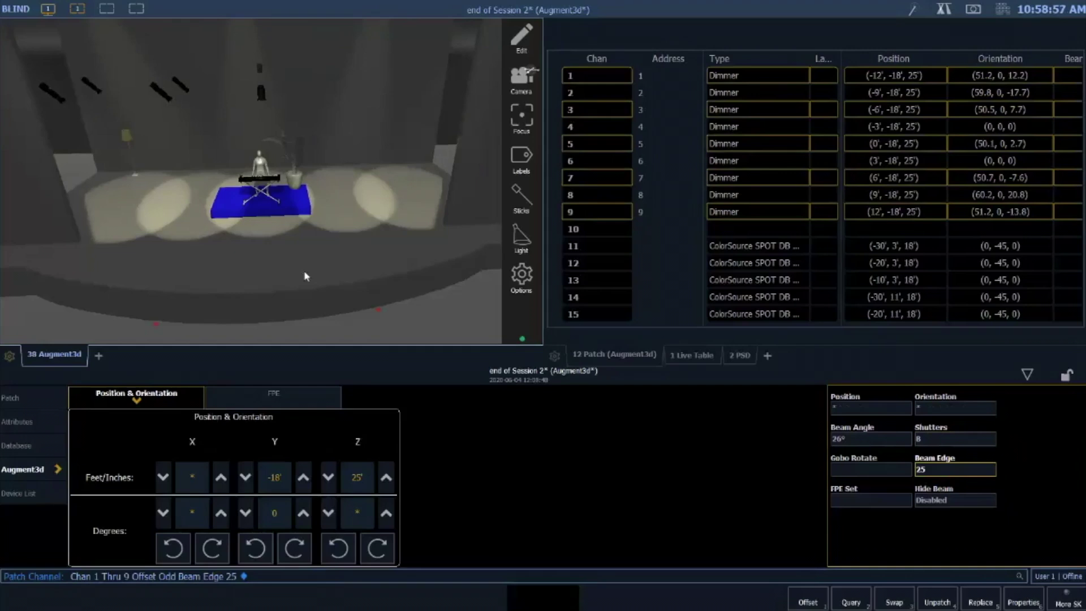
{"action": "right_click_drag", "start_coordinate": [306, 276], "coordinate": [313, 323]}
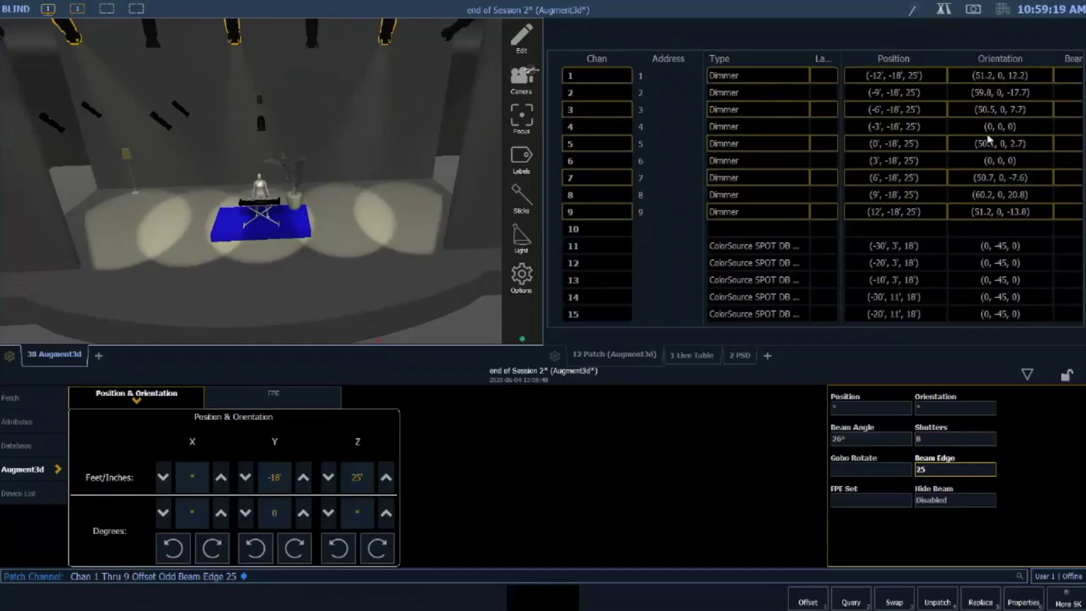
Set the X orientation of channels 1 Thru 9 Offset Odd to 50.8, using wildcards for Y and Z (50.8 / * / *)
{"action": "left_click", "coordinate": [543, 415]}
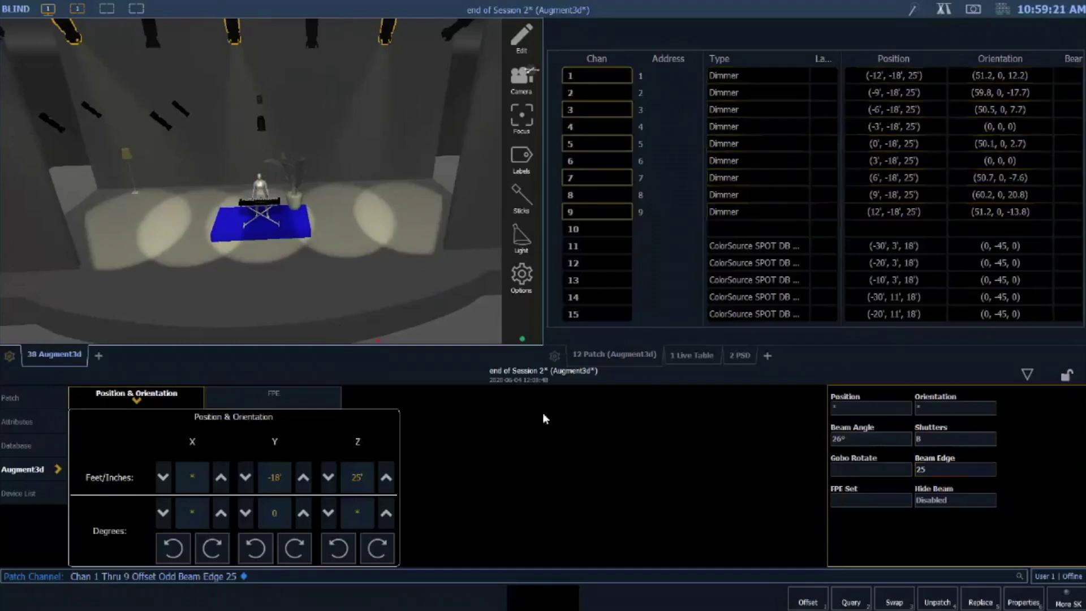
{"action": "key", "text": "Right"}
{"action": "type", "text": "50.8"}
{"action": "type", "text": "/"}
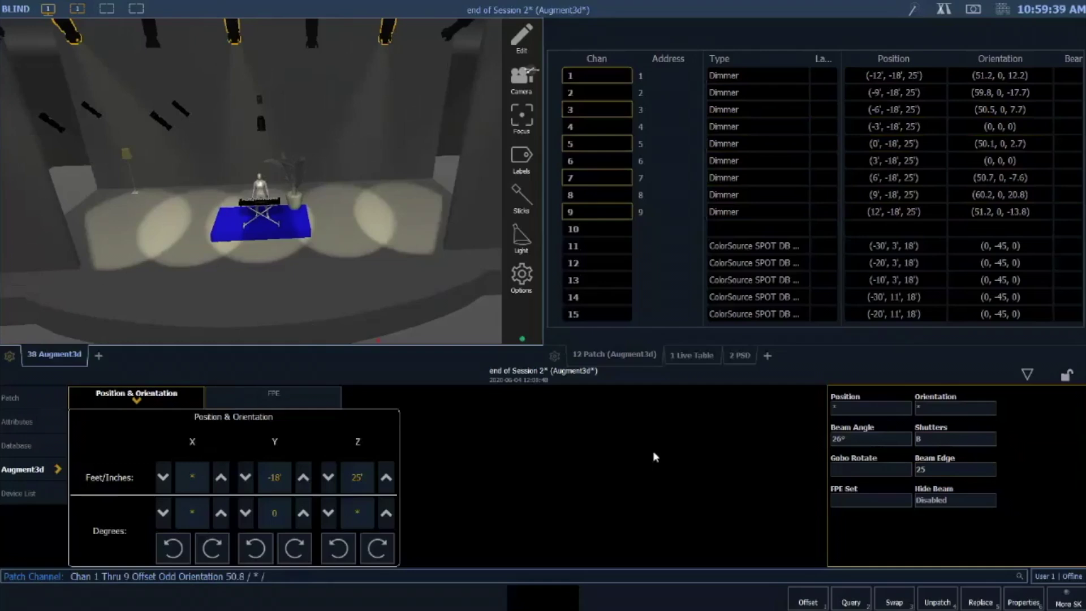
{"action": "key", "text": "Return"}
{"action": "type", "text": "*"}
{"action": "key", "text": "Return"}
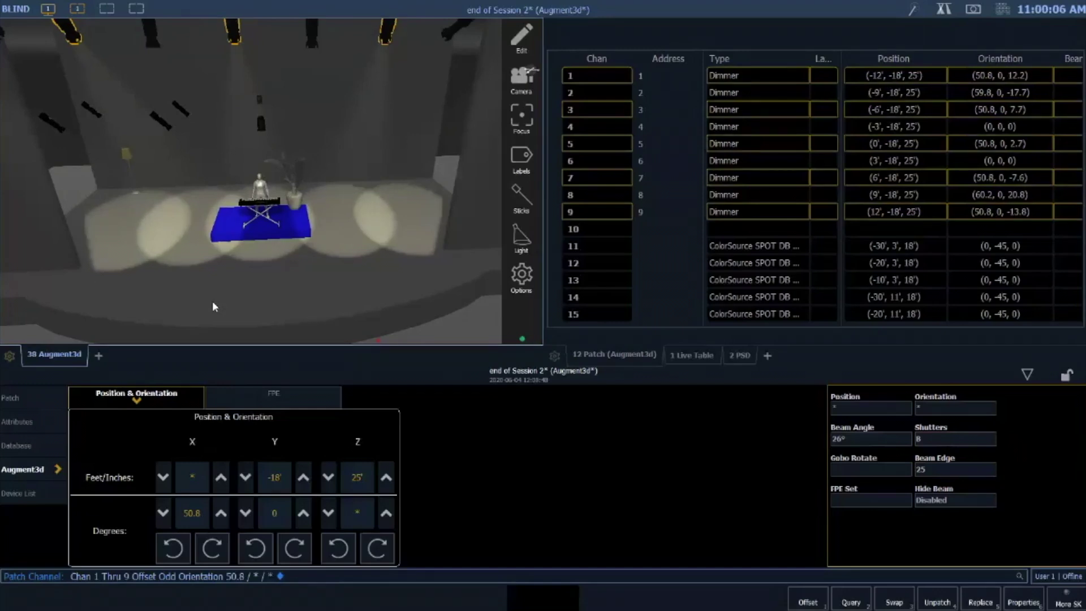
Set the Y orientation of channels 11 Thru 16 to -55, using wildcards for X and Z (* / -55 / *)
{"action": "type", "text": "11t16"}
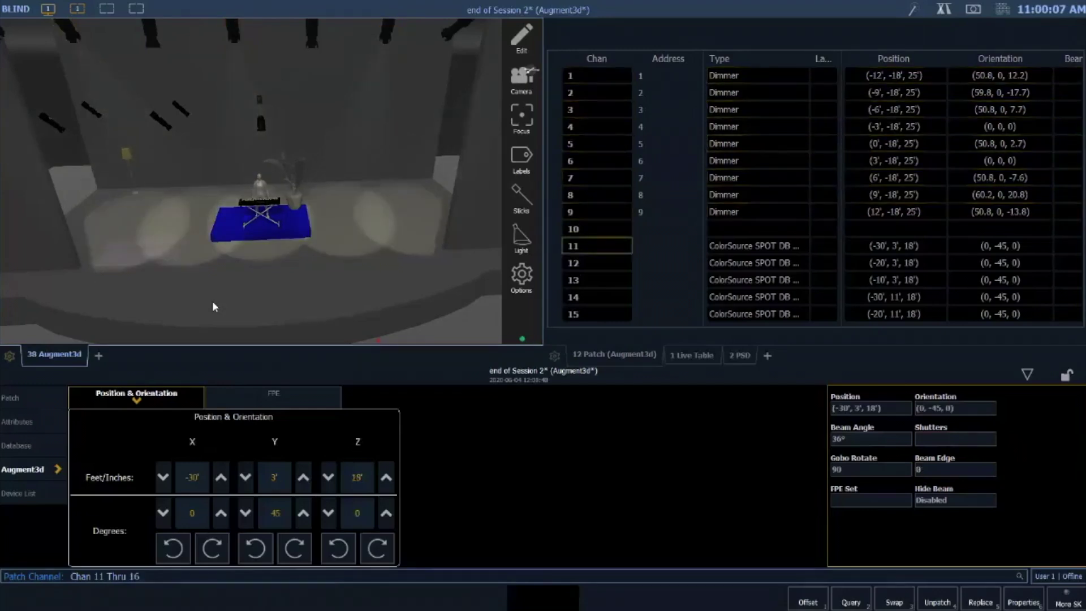
{"action": "key", "text": "Return"}
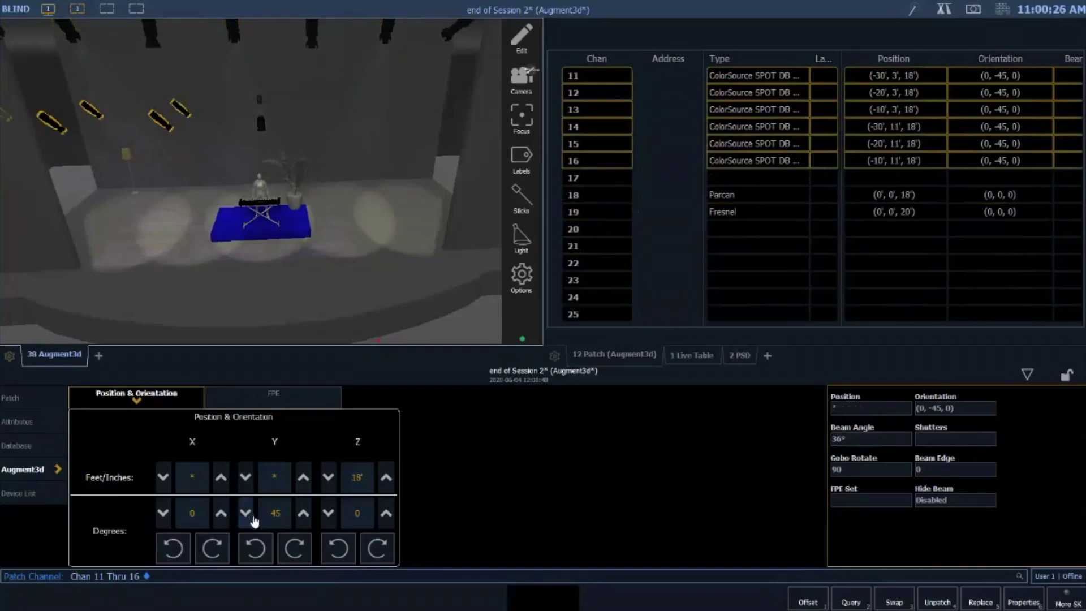
{"action": "left_click", "coordinate": [278, 519]}
{"action": "left_click", "coordinate": [943, 409]}
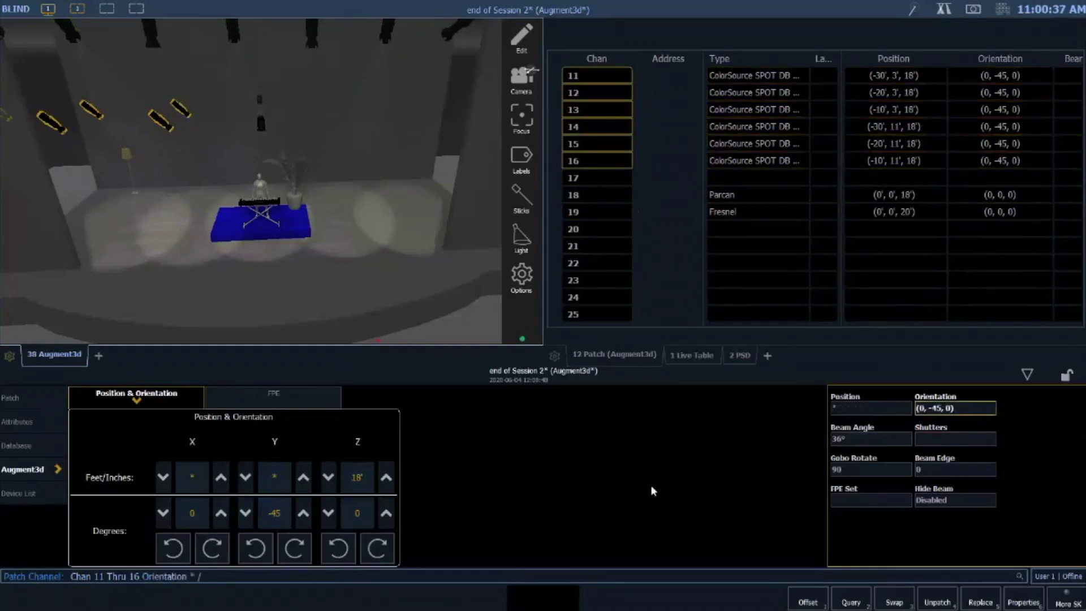
{"action": "type", "text": "* / - 55 / *"}
{"action": "key", "text": "Return"}
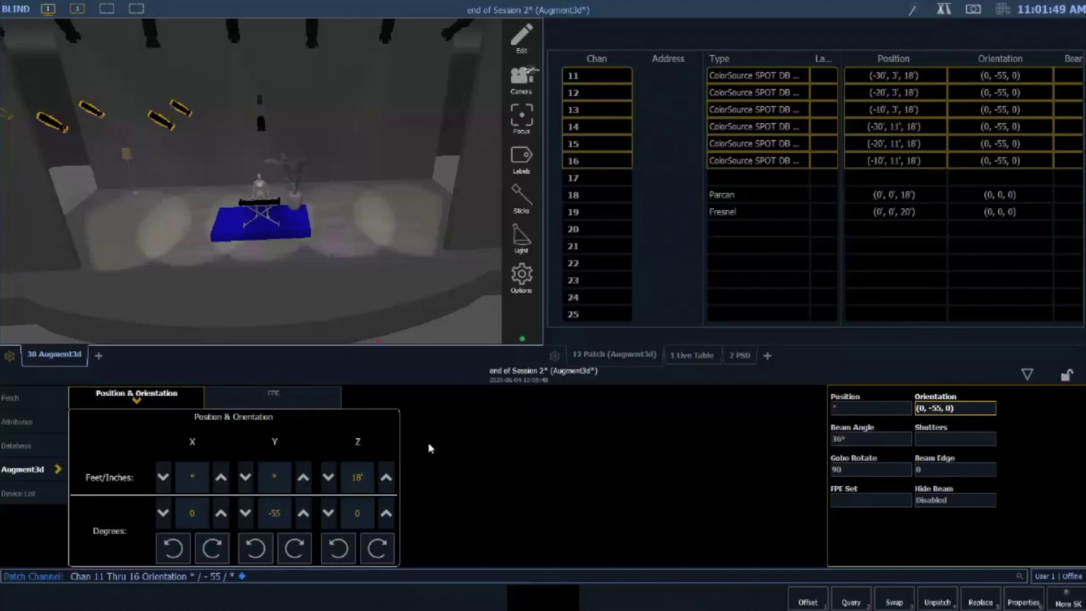
Start saving a copy of the show to drive F:\ in the legacy (.esf) format
{"action": "key", "text": "F10"}
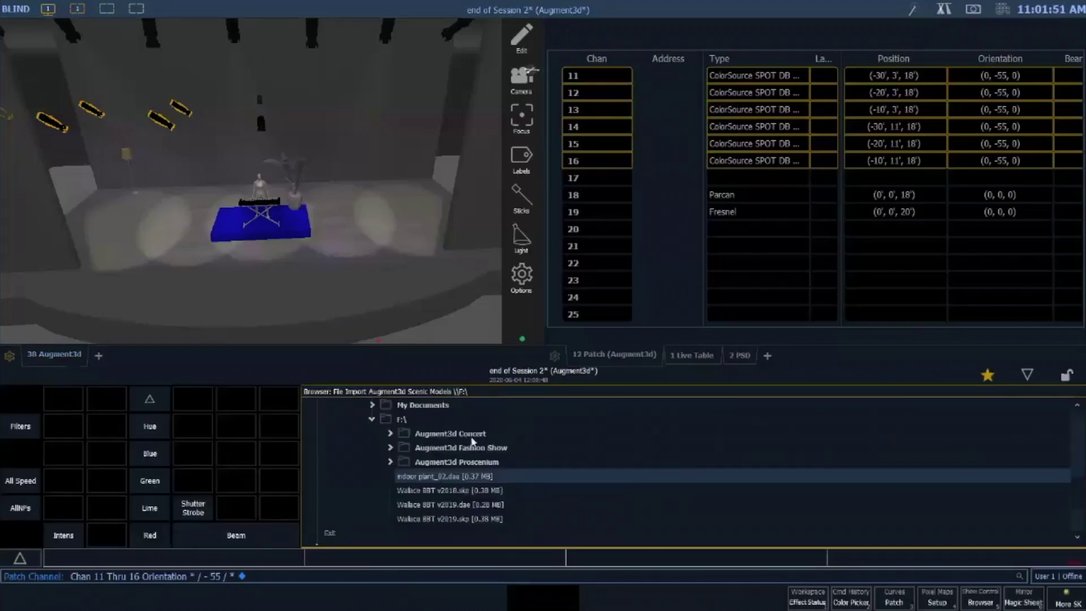
{"action": "scroll", "coordinate": [373, 495], "scroll_direction": "up", "scroll_amount": 2}
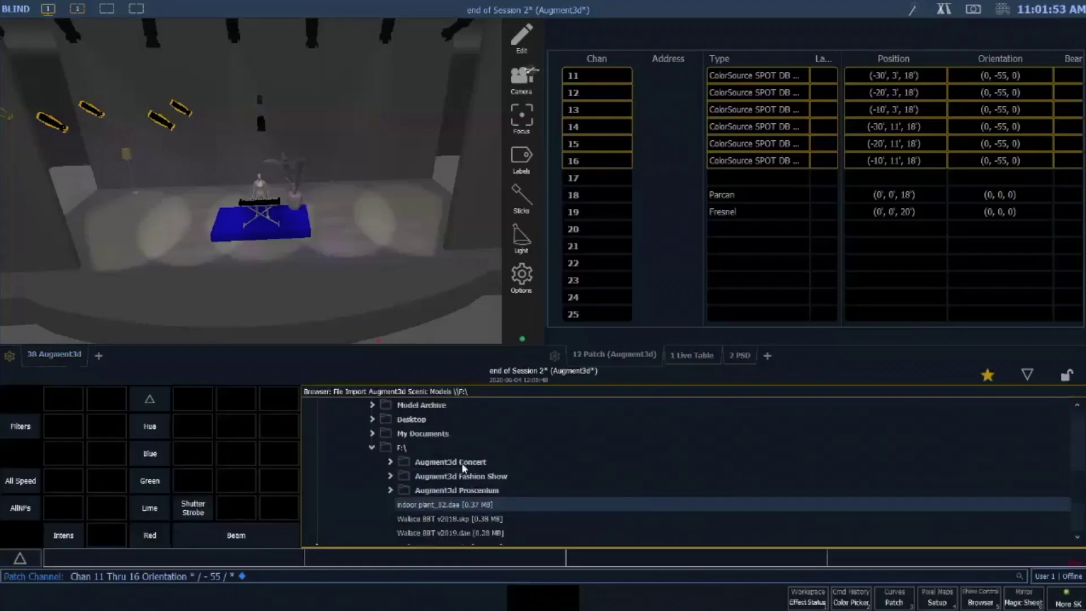
{"action": "left_click", "coordinate": [355, 477]}
{"action": "scroll", "coordinate": [451, 490], "scroll_direction": "up", "scroll_amount": 3}
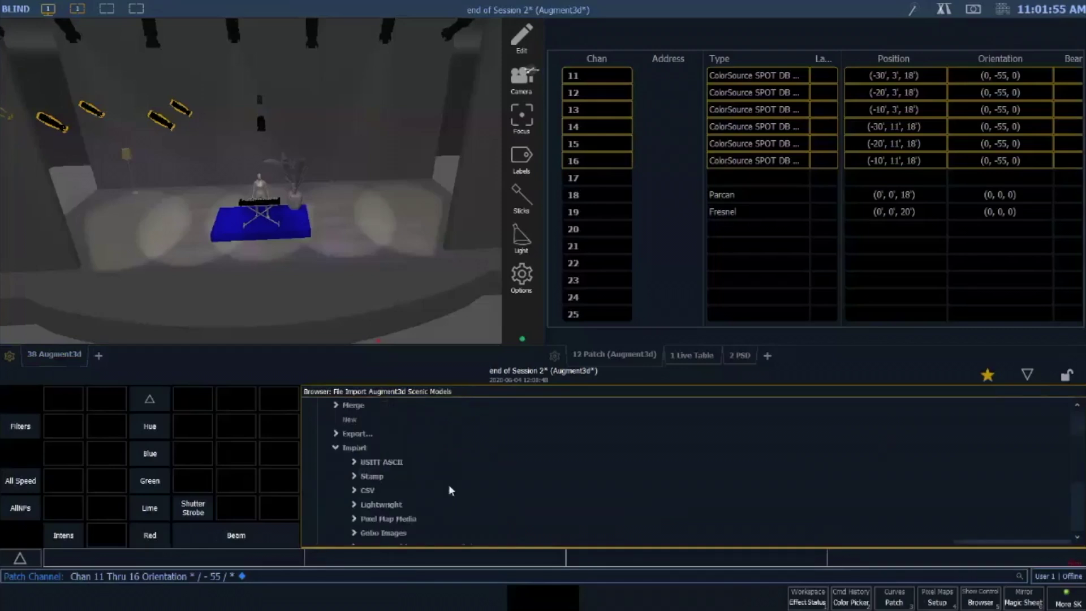
{"action": "scroll", "coordinate": [449, 490], "scroll_direction": "up", "scroll_amount": 2}
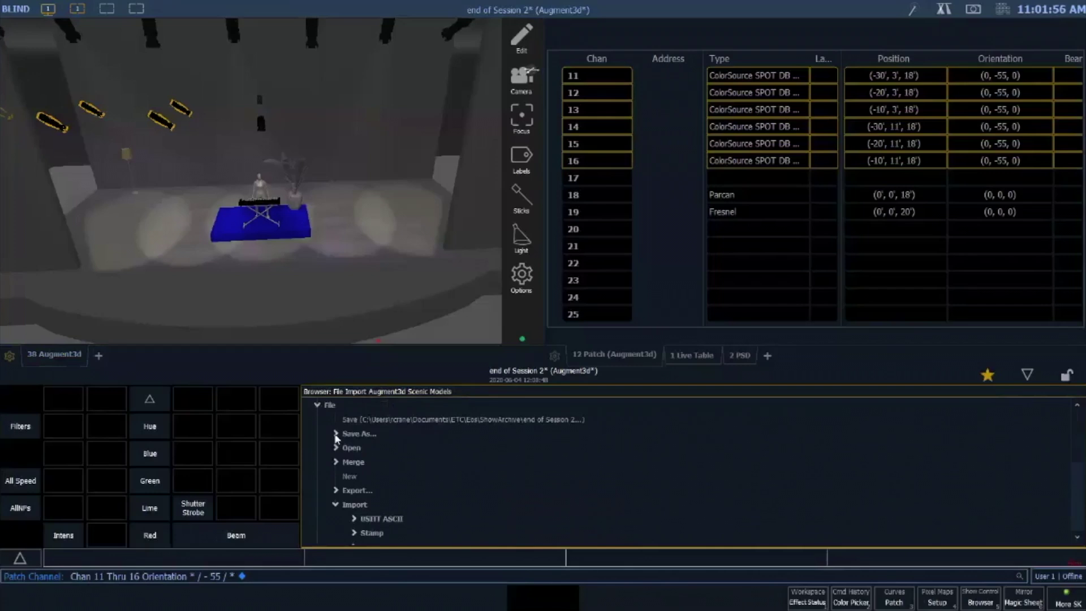
{"action": "left_click", "coordinate": [336, 434]}
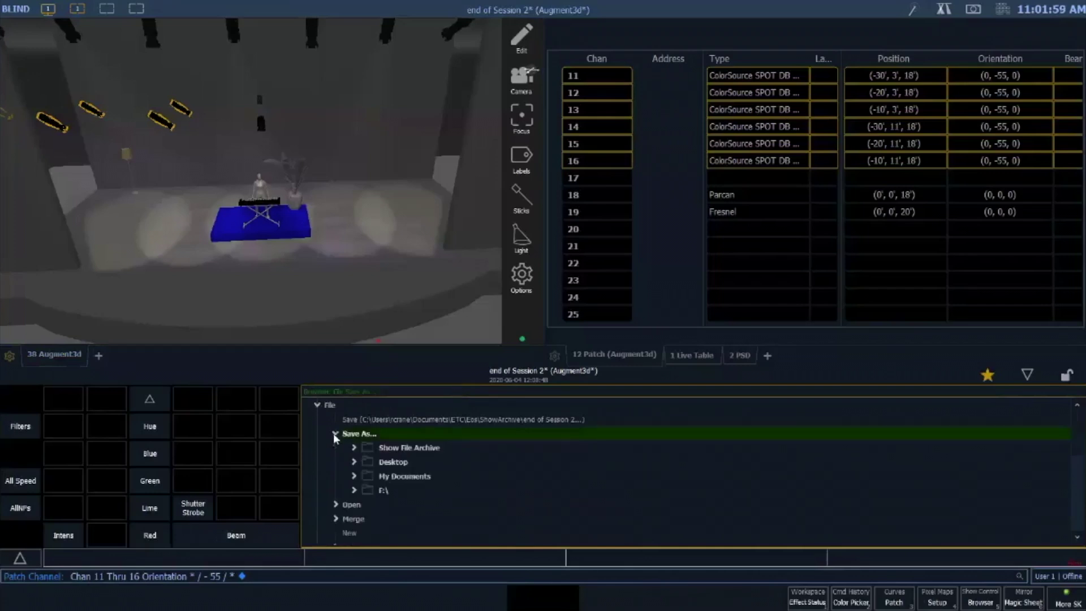
{"action": "left_click", "coordinate": [382, 491]}
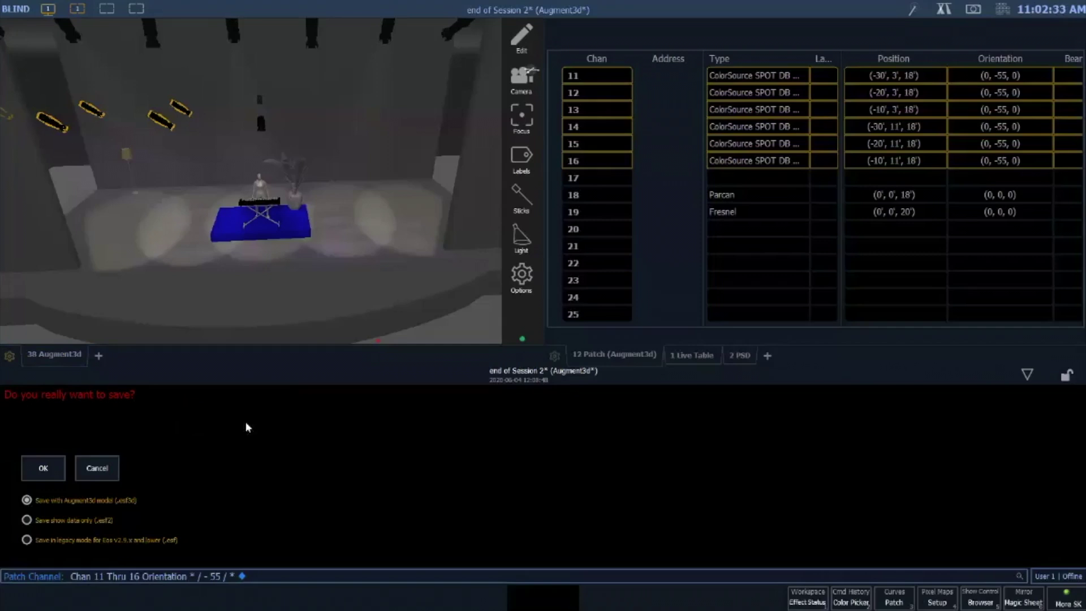
{"action": "left_click", "coordinate": [160, 519]}
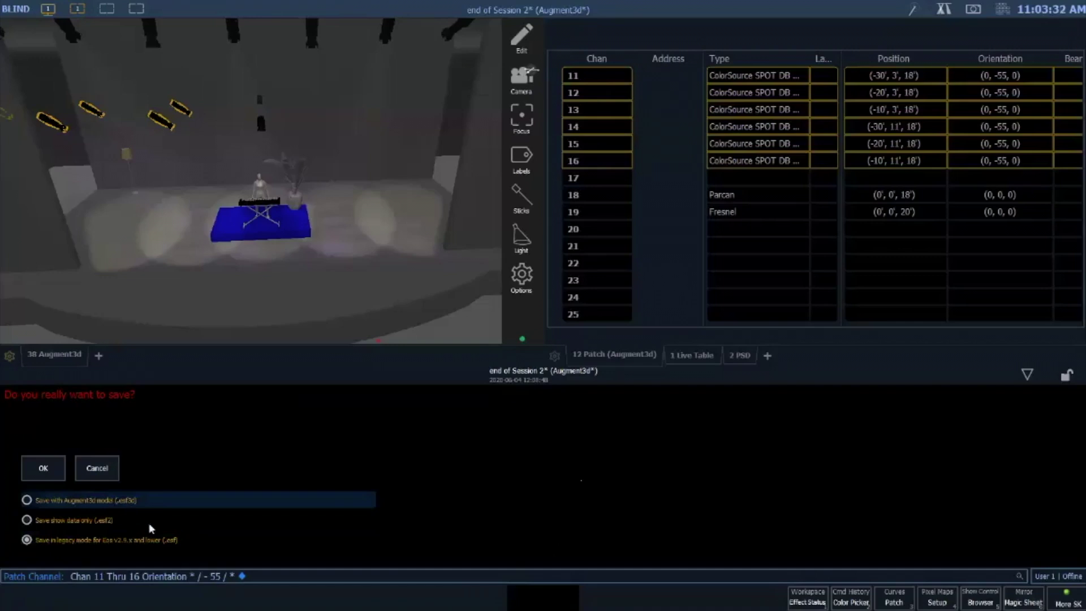
{"action": "left_click", "coordinate": [44, 469]}
Name the new show file "middle of session" and save it
{"action": "key", "text": "BackSpace"}
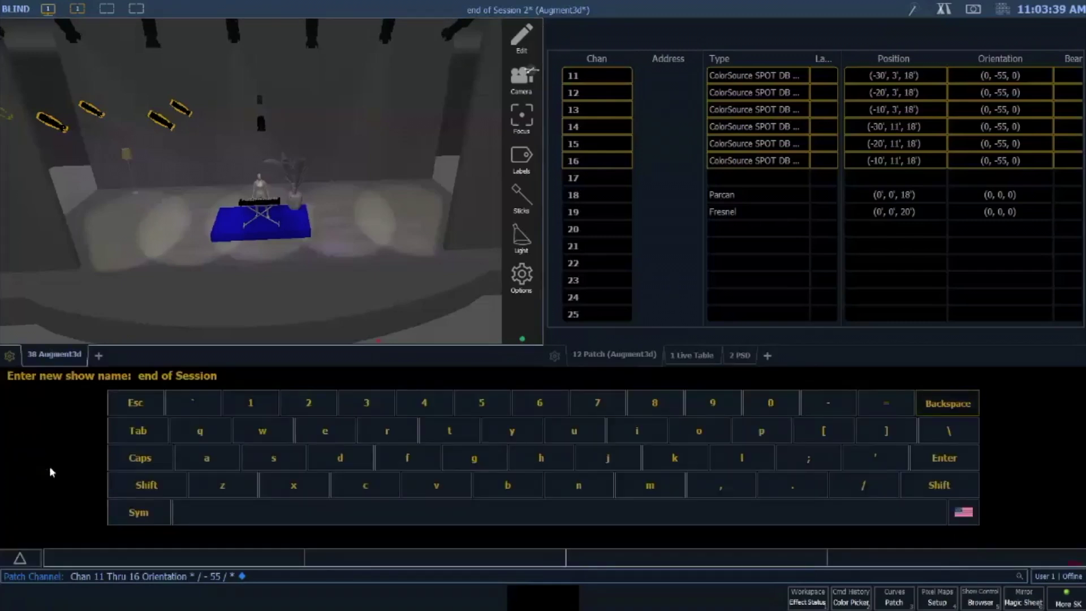
{"action": "key", "text": "BackSpace"}
{"action": "key", "text": "BackSpace"}
{"action": "key", "text": "BackSpace"}
{"action": "key", "text": "BackSpace"}
{"action": "key", "text": "BackSpace"}
{"action": "key", "text": "BackSpace"}
{"action": "key", "text": "BackSpace"}
{"action": "key", "text": "BackSpace"}
{"action": "key", "text": "BackSpace"}
{"action": "key", "text": "BackSpace"}
{"action": "key", "text": "BackSpace"}
{"action": "key", "text": "BackSpace"}
{"action": "key", "text": "BackSpace"}
{"action": "key", "text": "BackSpace"}
{"action": "type", "text": "middle ofs"}
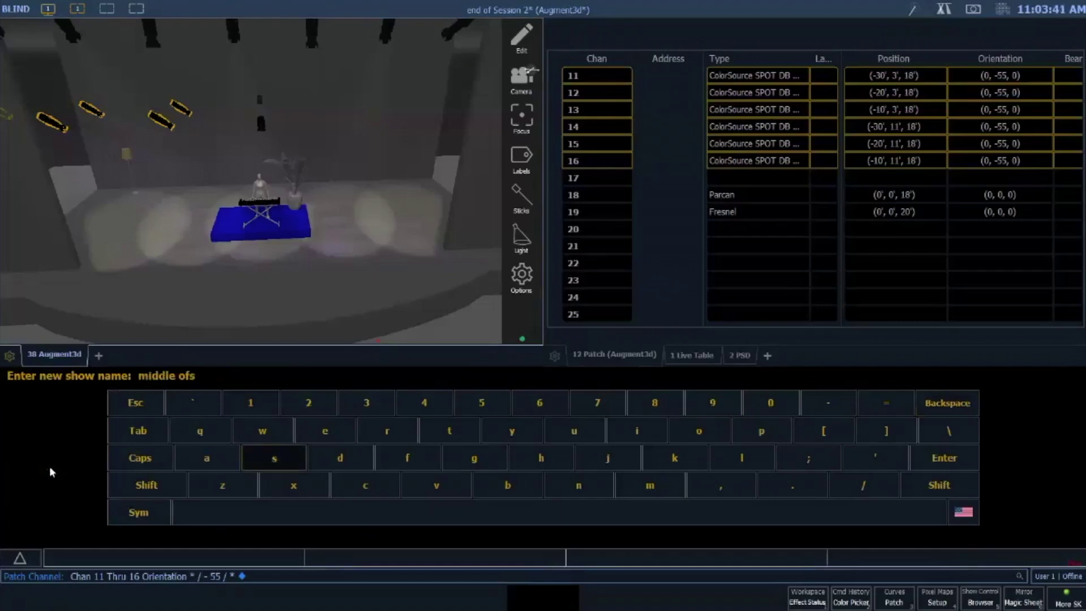
{"action": "key", "text": "BackSpace"}
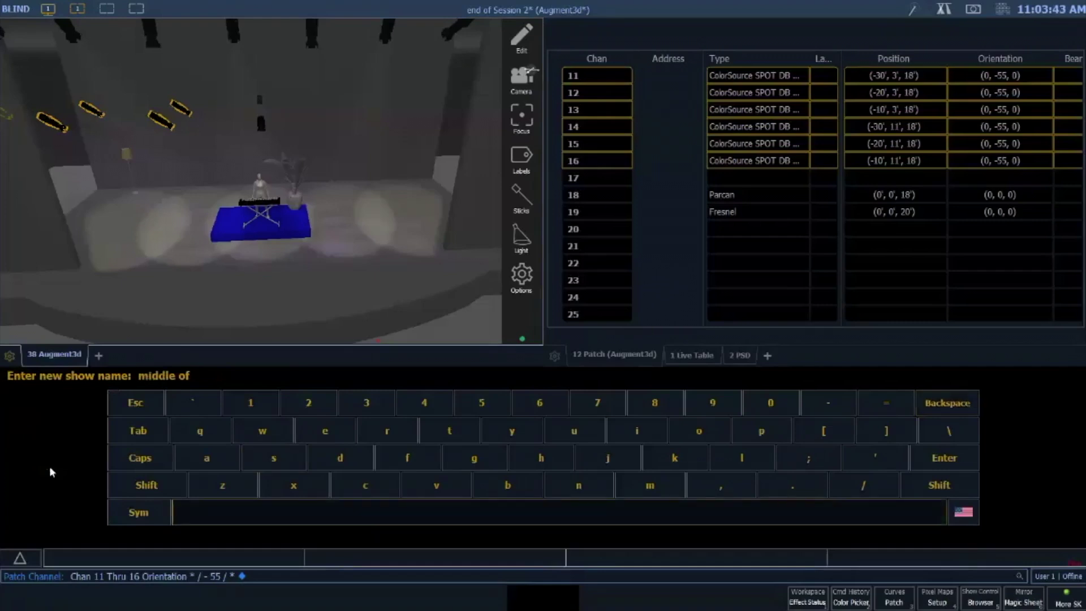
{"action": "type", "text": "session"}
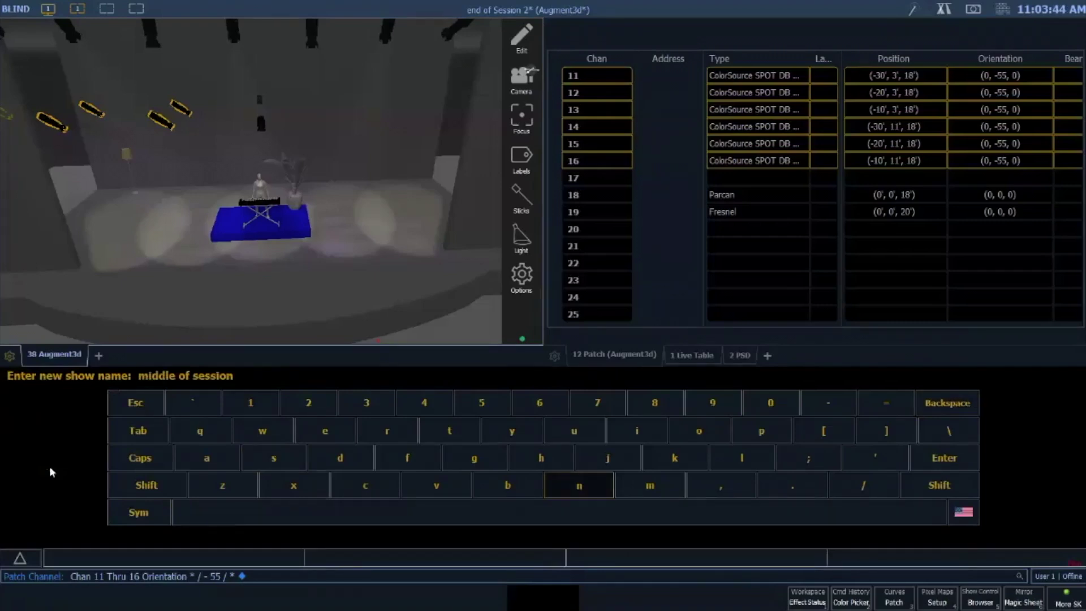
{"action": "key", "text": "Return"}
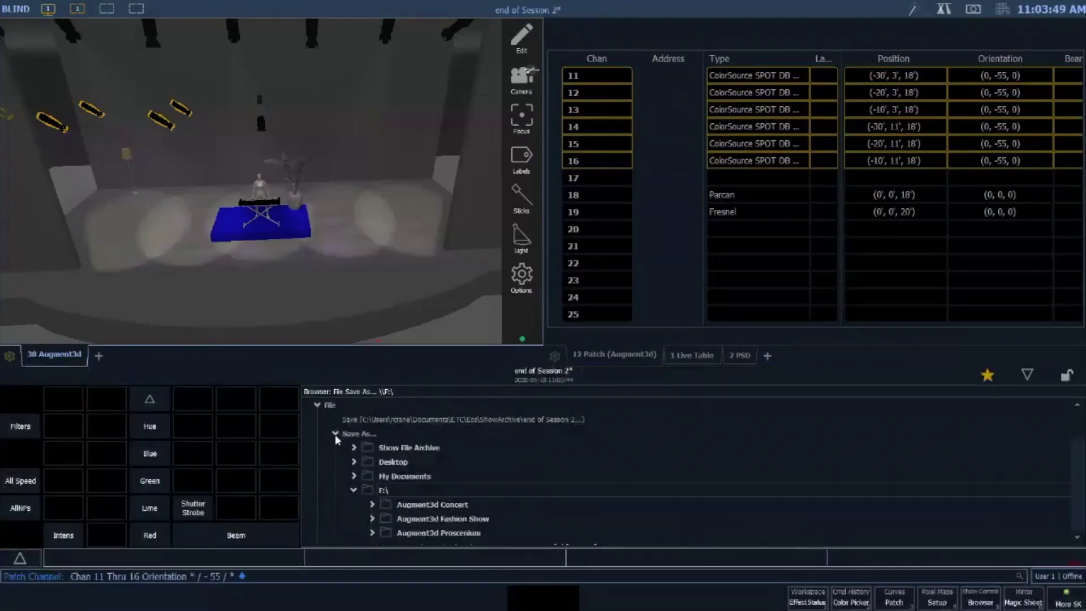
{"action": "left_click", "coordinate": [335, 434]}
{"action": "left_click", "coordinate": [336, 449]}
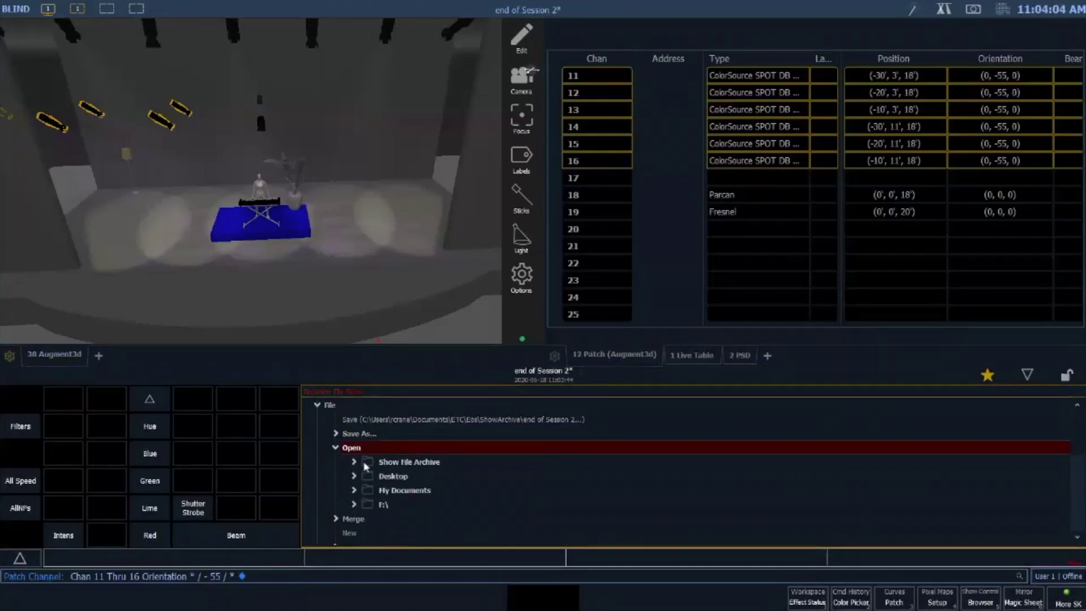
{"action": "left_click", "coordinate": [354, 503]}
{"action": "scroll", "coordinate": [432, 495], "scroll_direction": "down", "scroll_amount": 2}
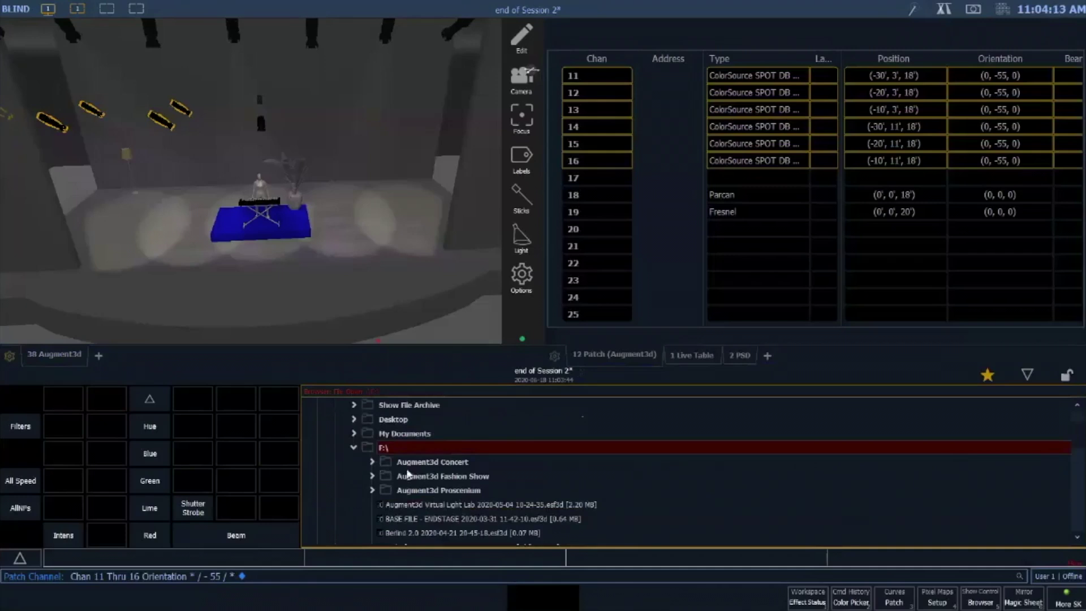
{"action": "left_click", "coordinate": [373, 477]}
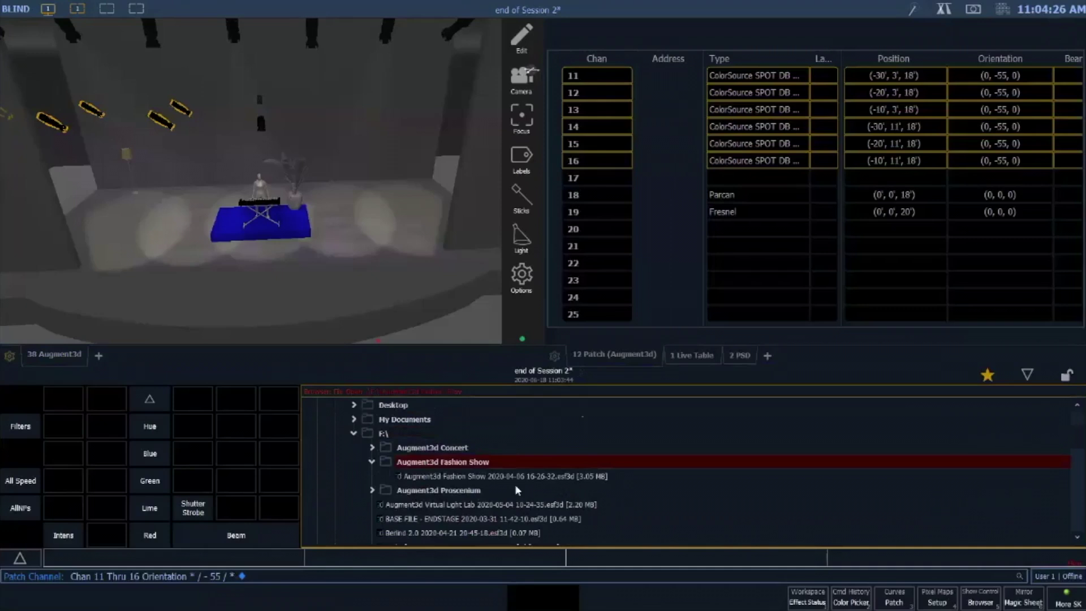
{"action": "left_click", "coordinate": [477, 476]}
{"action": "left_click", "coordinate": [477, 477]}
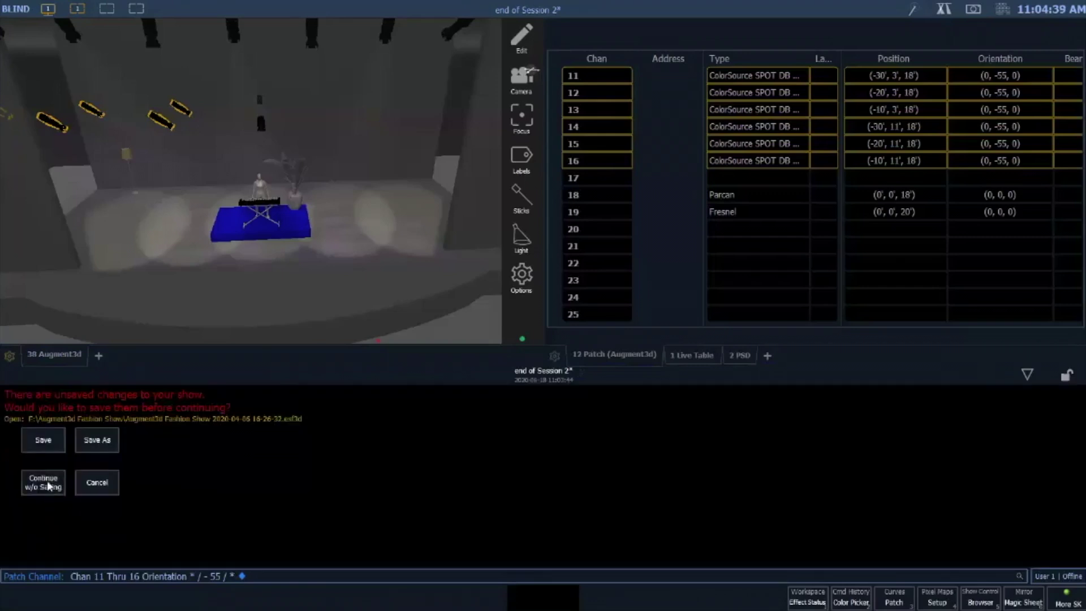
{"action": "left_click", "coordinate": [49, 485]}
{"action": "left_click", "coordinate": [48, 490]}
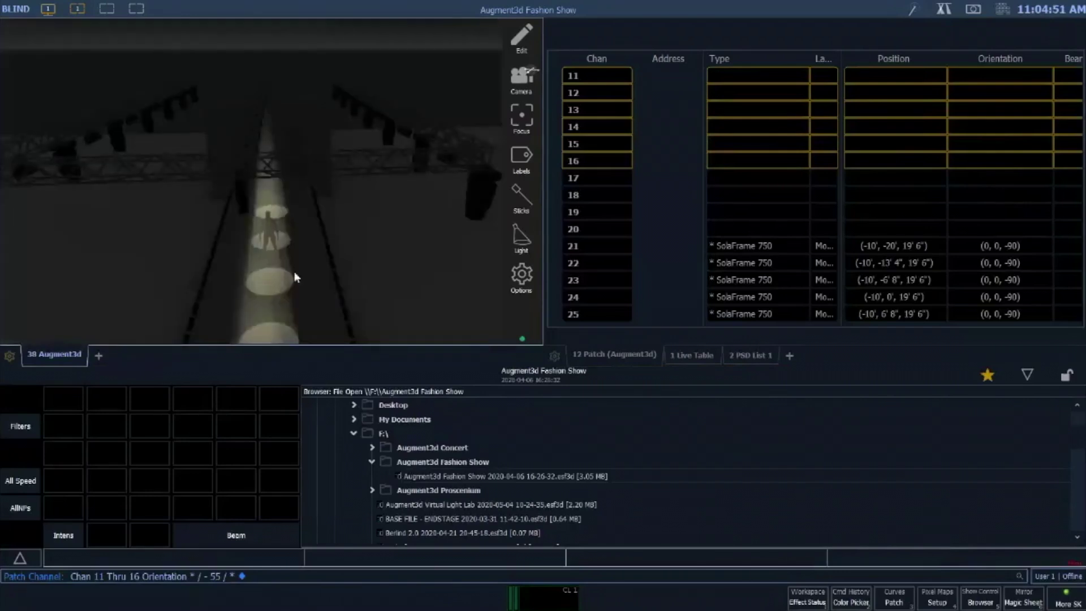
Switch to Live and change the layout to one full workspace showing the Augment3d stage
{"action": "left_click_drag", "start_coordinate": [294, 277], "coordinate": [234, 178]}
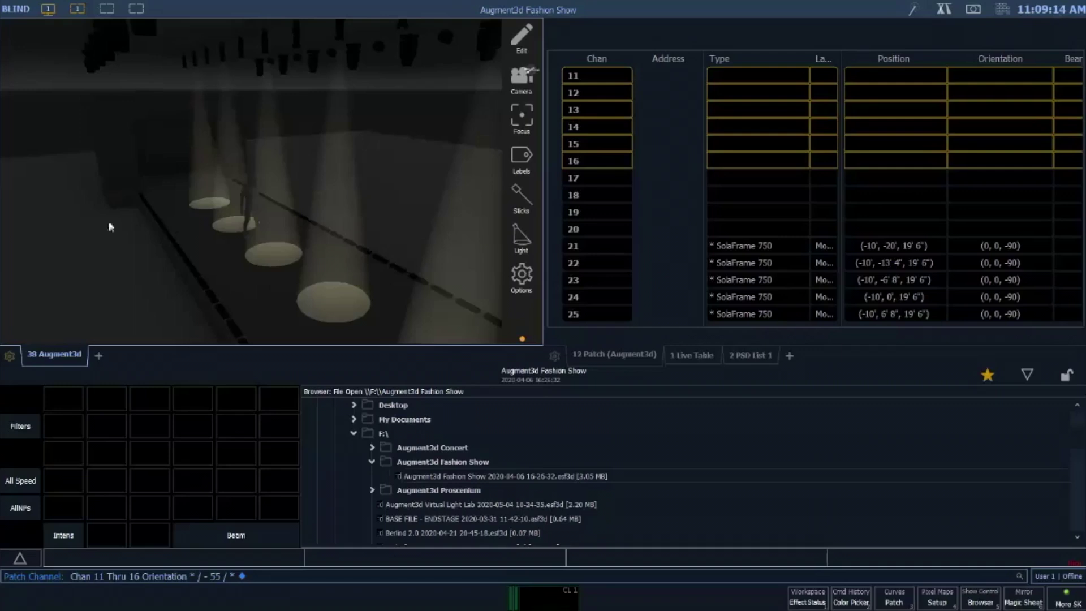
{"action": "key", "text": "F1"}
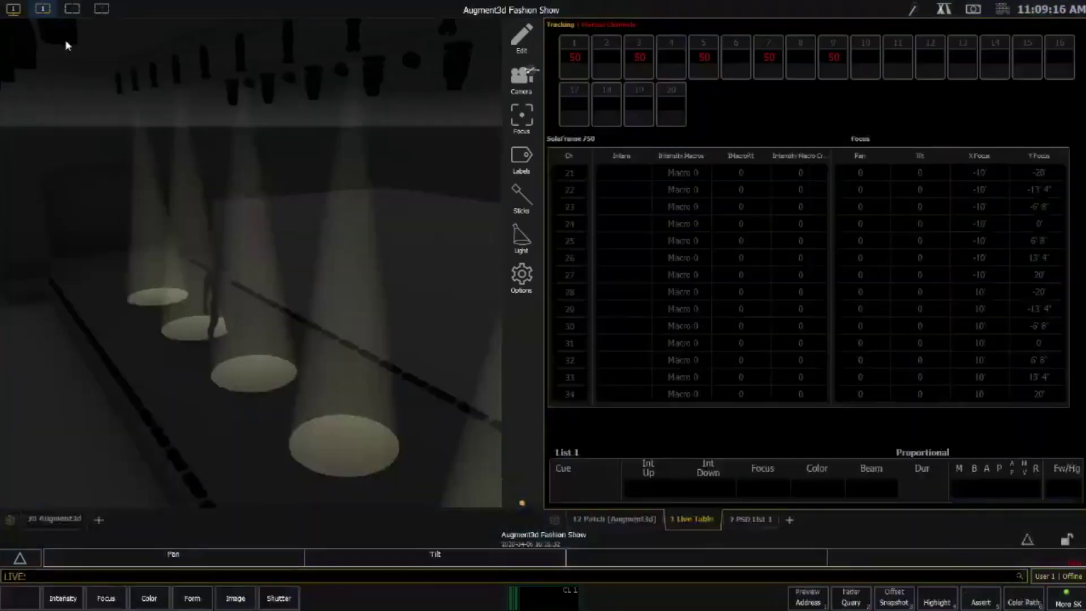
{"action": "left_click", "coordinate": [37, 11]}
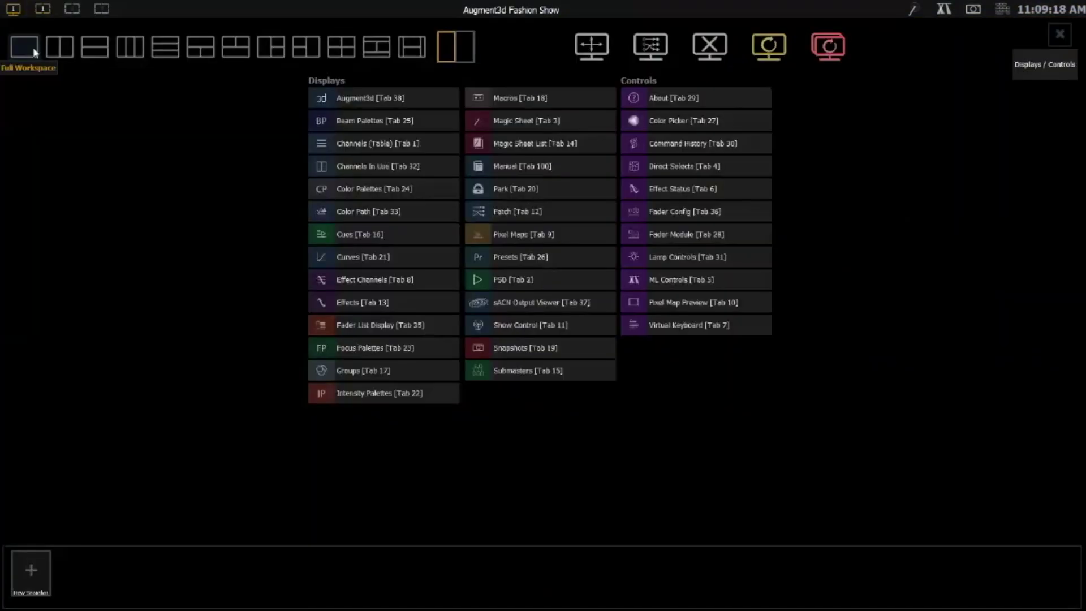
{"action": "left_click", "coordinate": [35, 53]}
{"action": "left_click", "coordinate": [167, 516]}
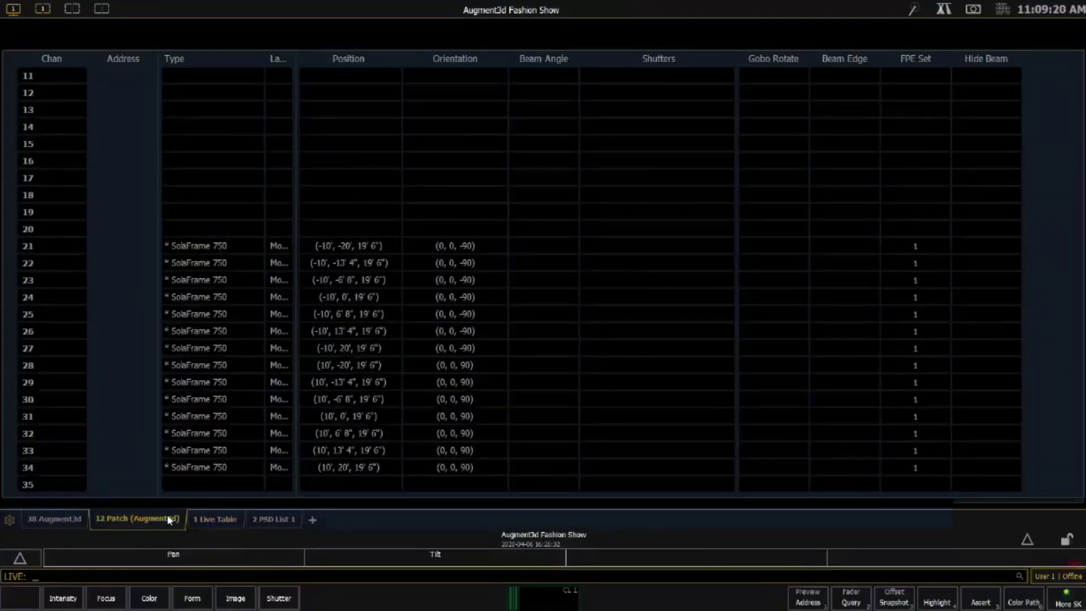
{"action": "key", "text": "F1"}
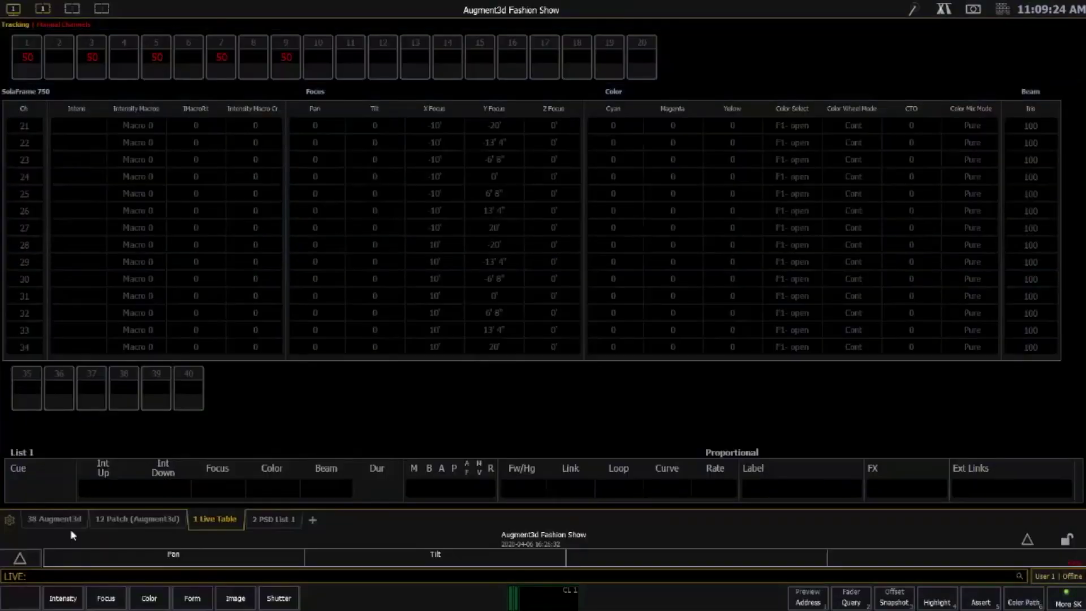
{"action": "left_click", "coordinate": [67, 521]}
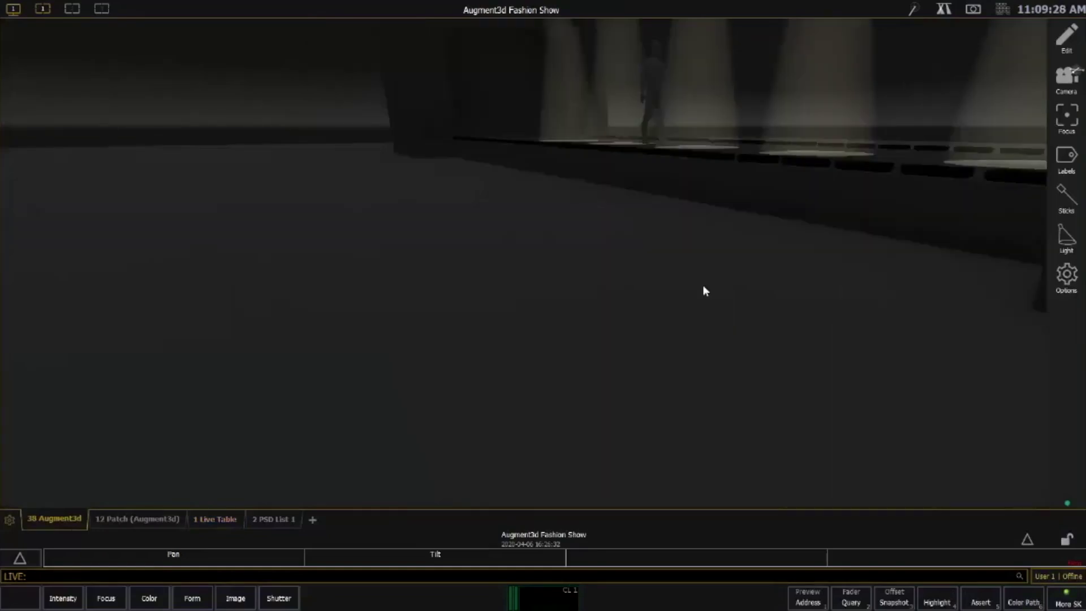
Frame the whole runway and its truss in the 3D view and lower the Augment3d rendering quality to Medium
{"action": "right_click_drag", "start_coordinate": [703, 284], "coordinate": [624, 212]}
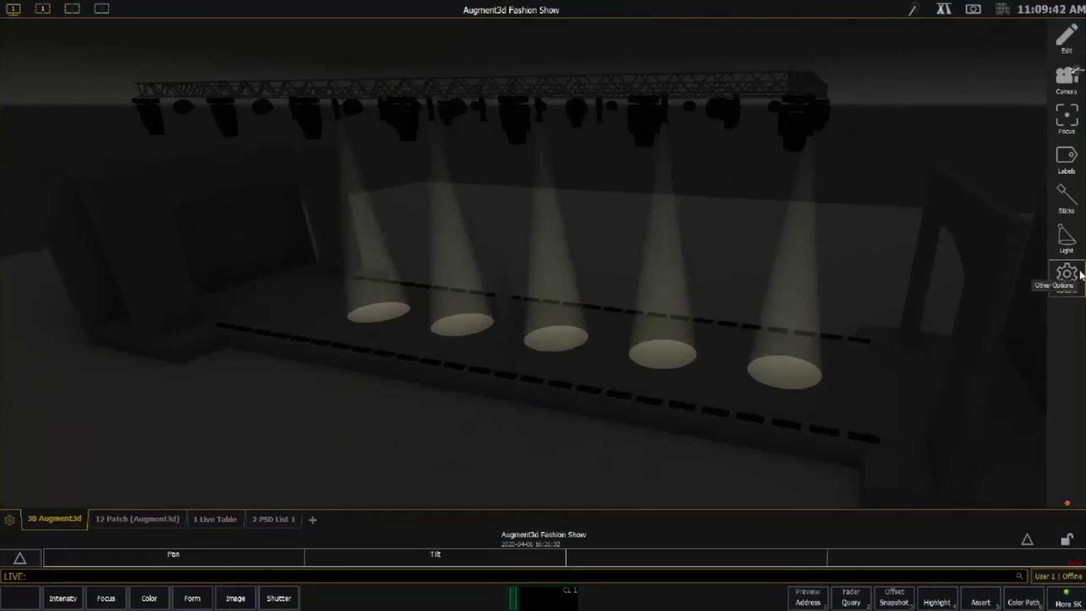
{"action": "left_click", "coordinate": [1067, 275]}
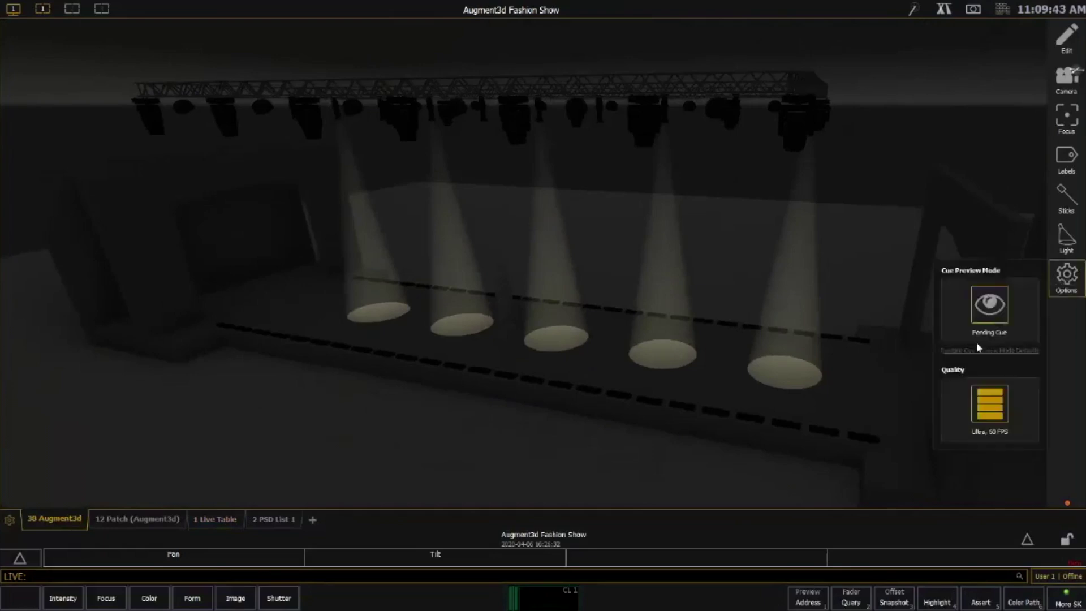
{"action": "left_click", "coordinate": [986, 402]}
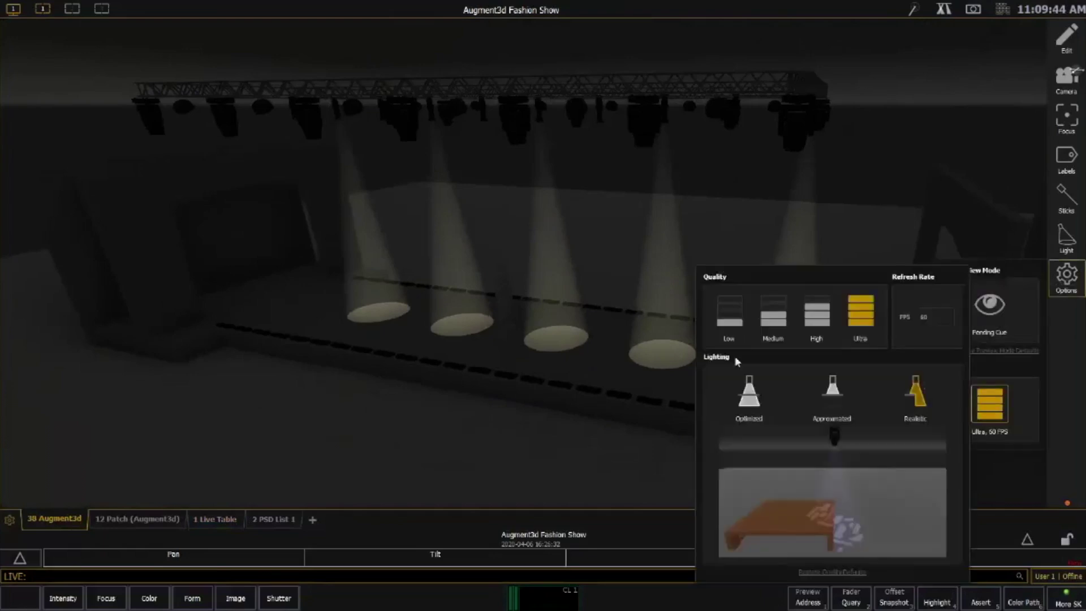
{"action": "left_click", "coordinate": [774, 312]}
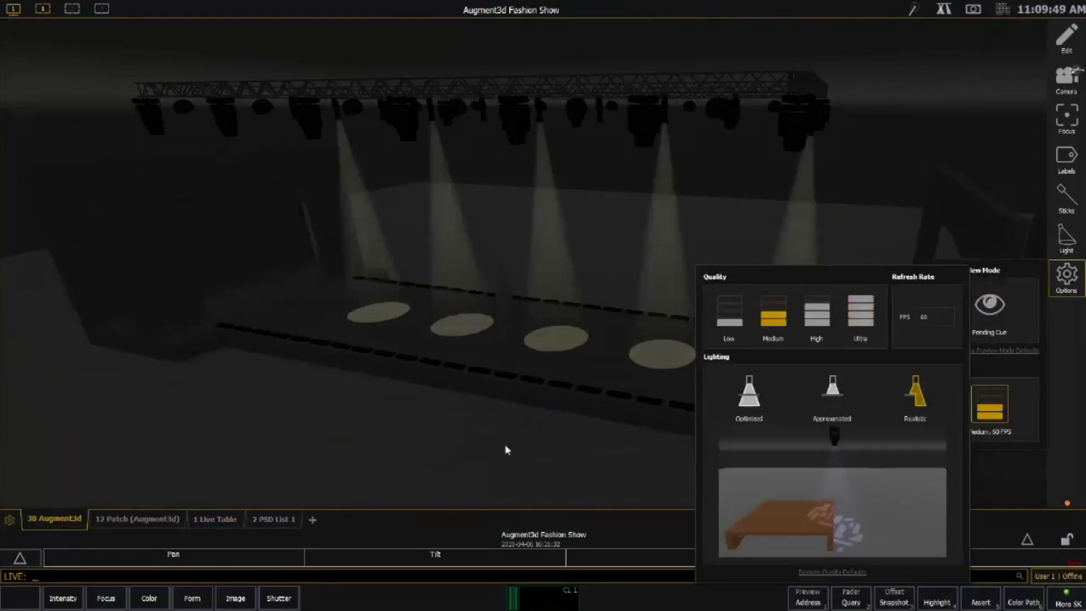
{"action": "left_click", "coordinate": [419, 426]}
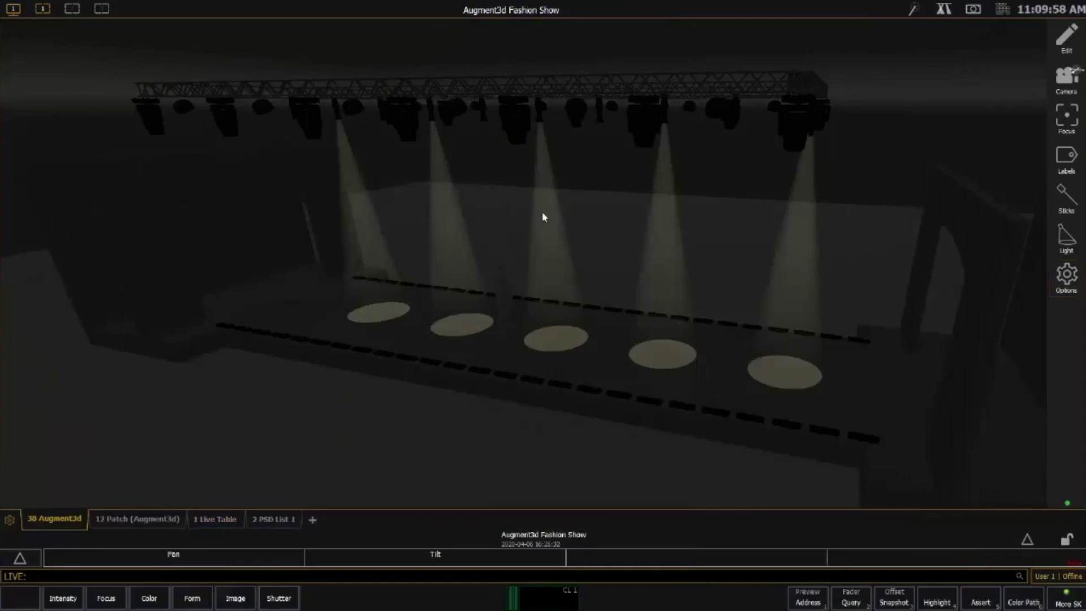
Examine the near truss up close, selecting the round fixtures on channels 43 and 44 and clearing the selection
{"action": "left_click_drag", "start_coordinate": [557, 214], "coordinate": [562, 339]}
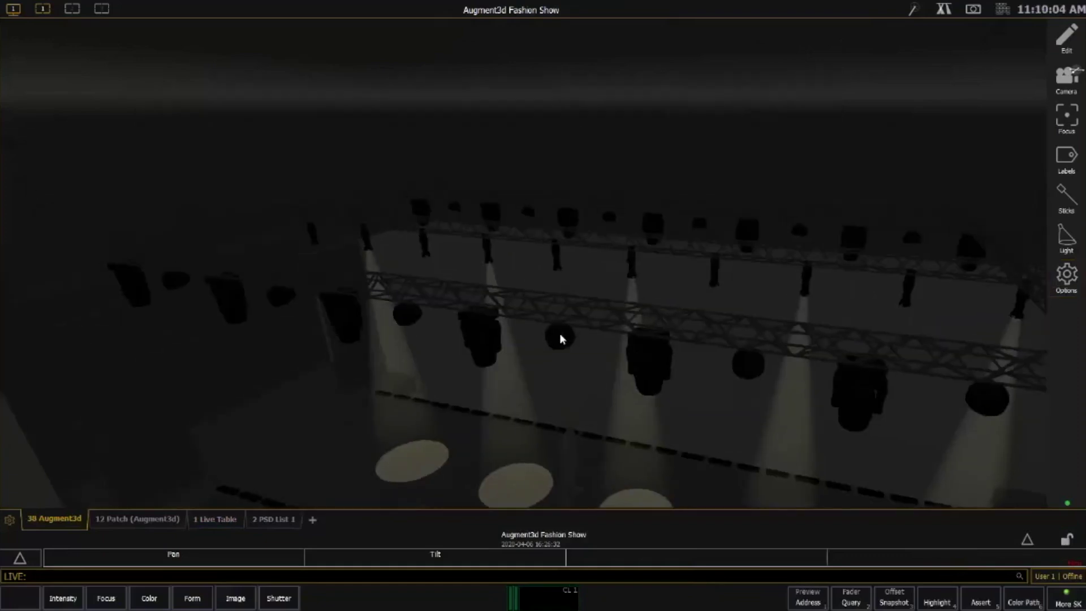
{"action": "left_click", "coordinate": [421, 318]}
{"action": "left_click", "coordinate": [560, 337]}
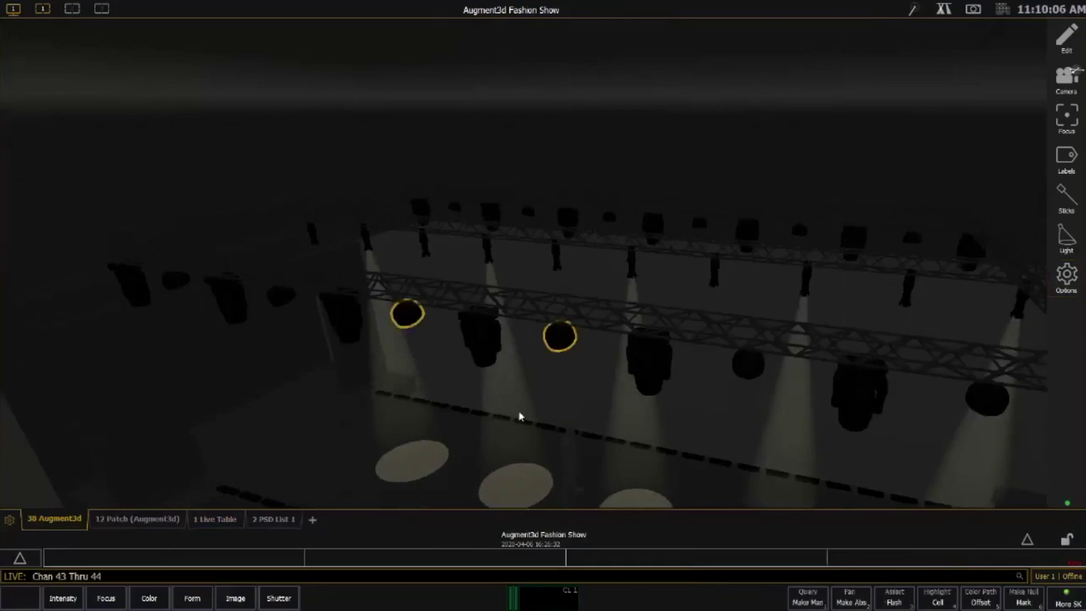
{"action": "key", "text": "Return"}
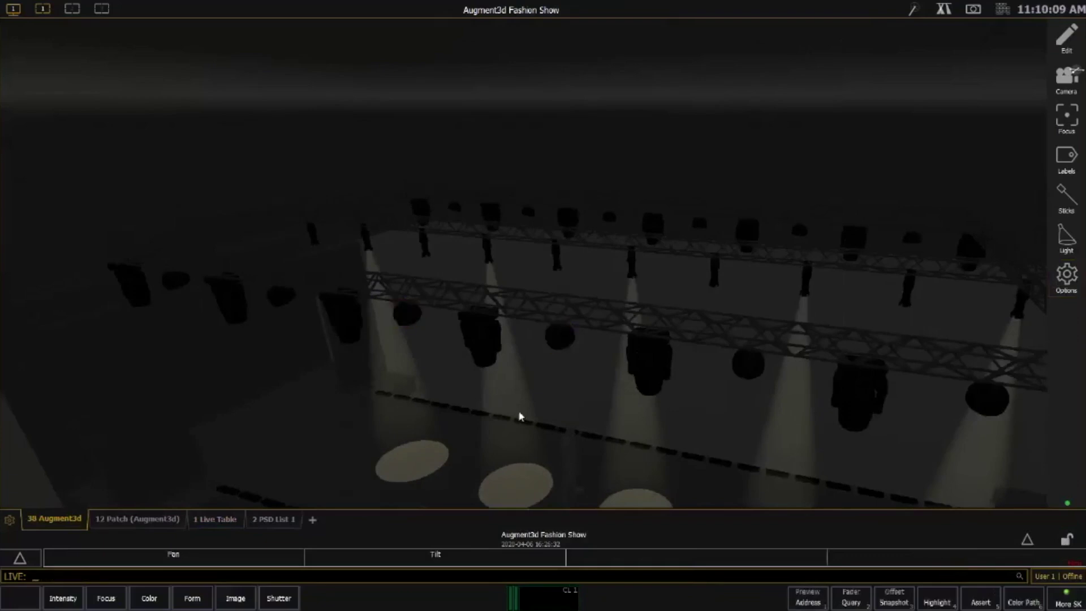
{"action": "scroll", "coordinate": [516, 341], "scroll_direction": "up", "scroll_amount": 3}
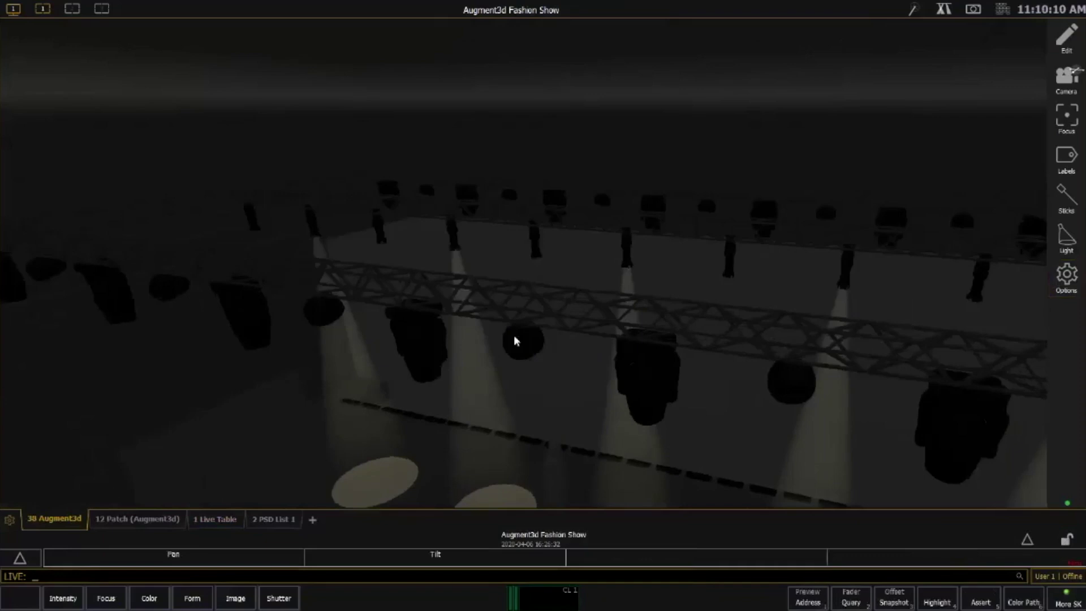
{"action": "scroll", "coordinate": [515, 341], "scroll_direction": "up", "scroll_amount": 2}
{"action": "middle_click_drag", "start_coordinate": [491, 380], "coordinate": [513, 385]}
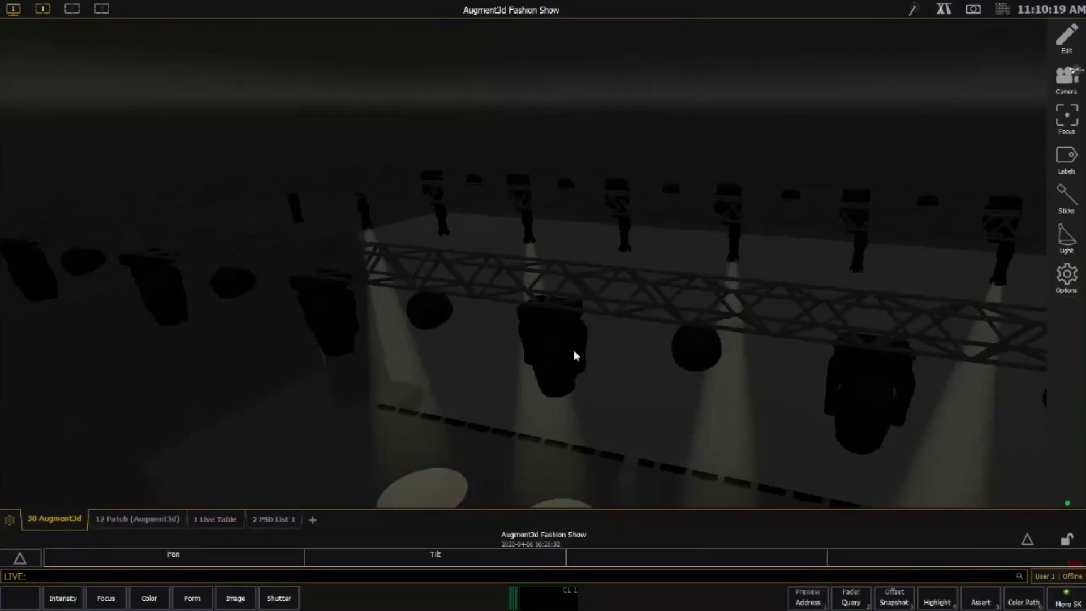
Update all fixtures in the patch to the current library version and accept the warning
{"action": "key", "text": "ctrl+Tab"}
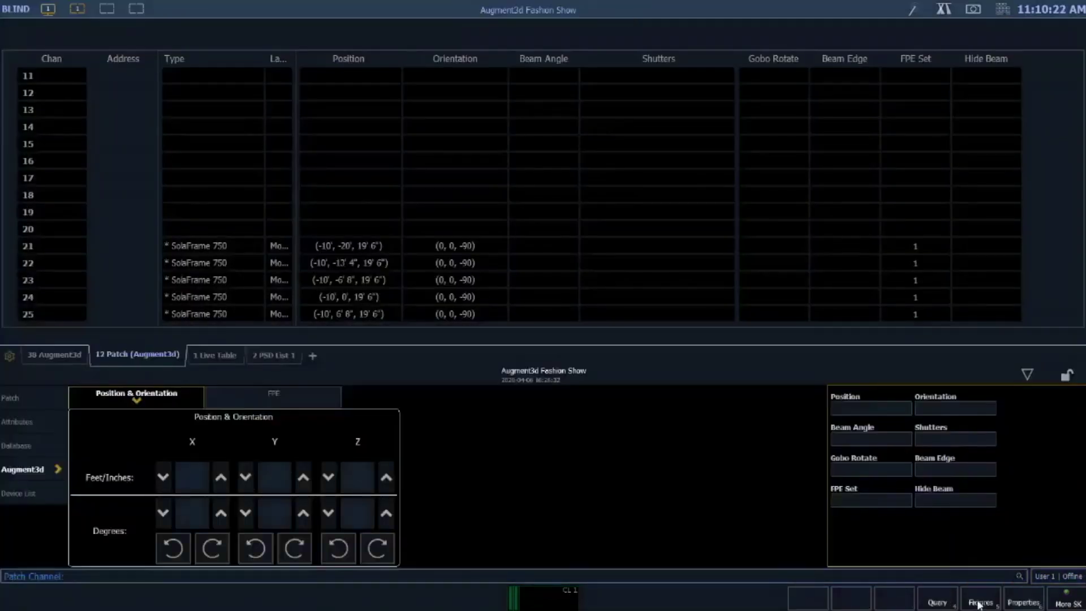
{"action": "left_click", "coordinate": [978, 602]}
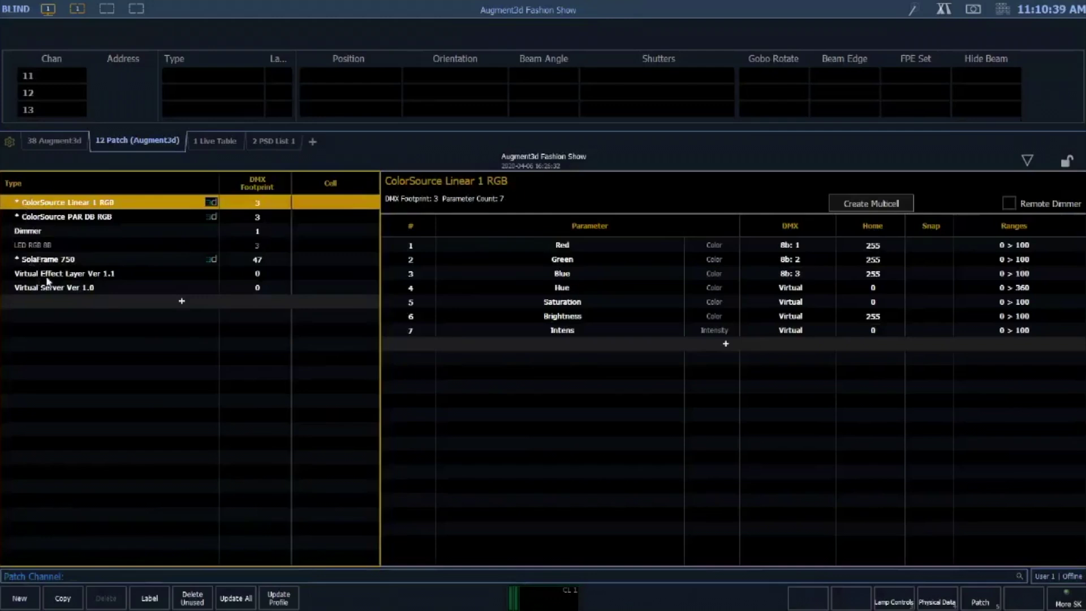
{"action": "left_click", "coordinate": [245, 604]}
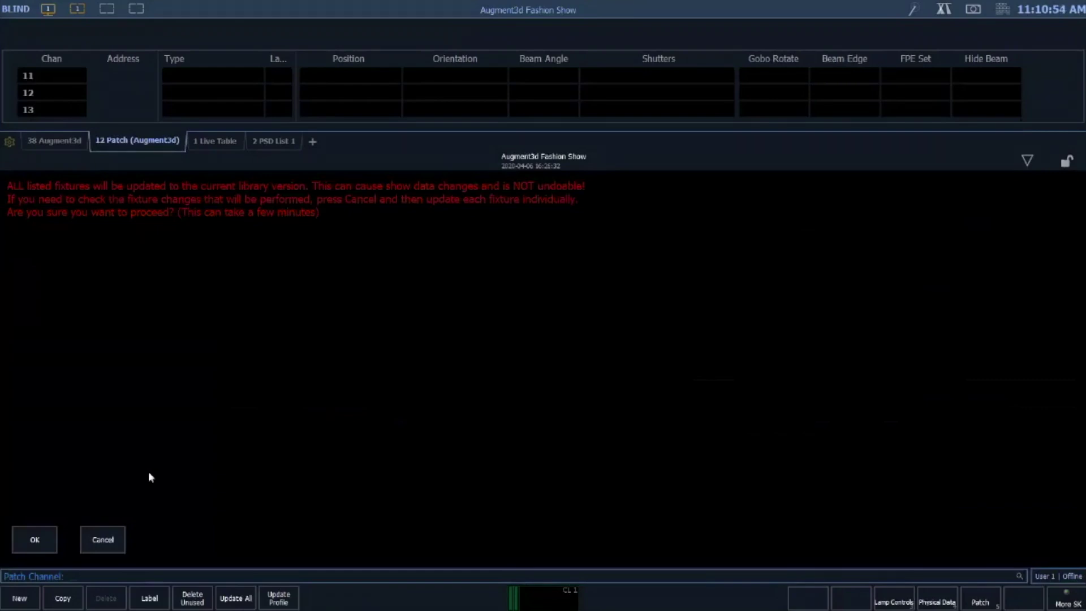
{"action": "left_click", "coordinate": [46, 536]}
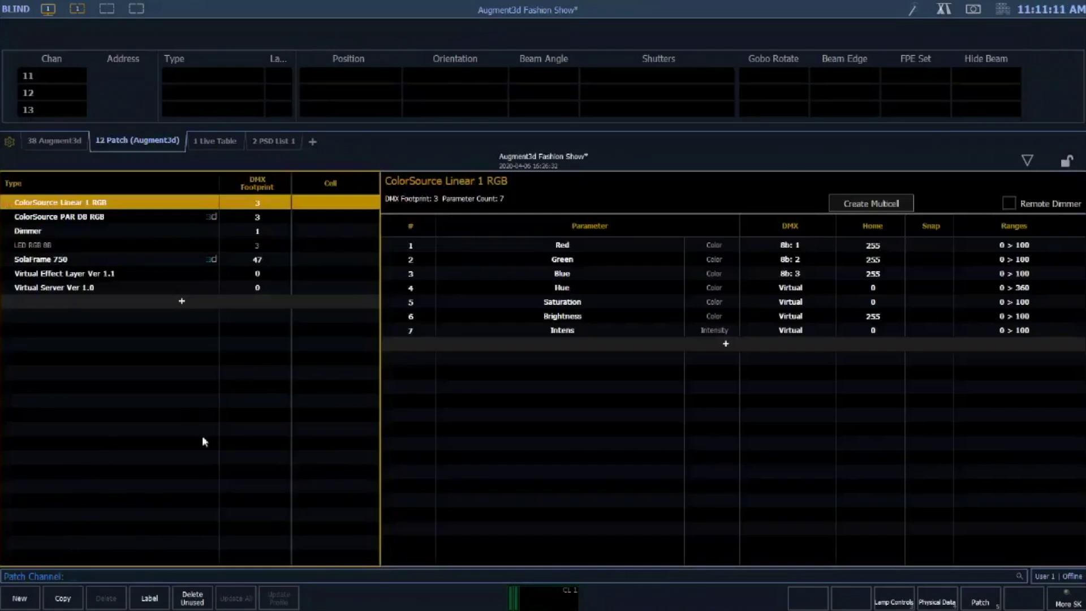
Return to the Augment3d stage in Live and examine the fixture models of channels 43 and 44 on the near truss
{"action": "left_click", "coordinate": [74, 142]}
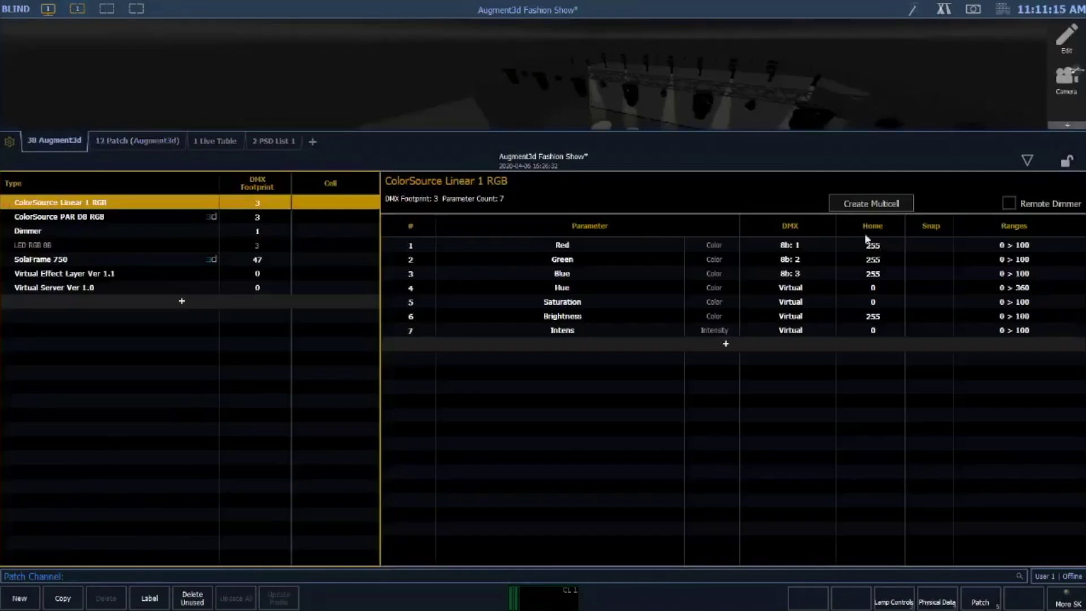
{"action": "key", "text": "F1"}
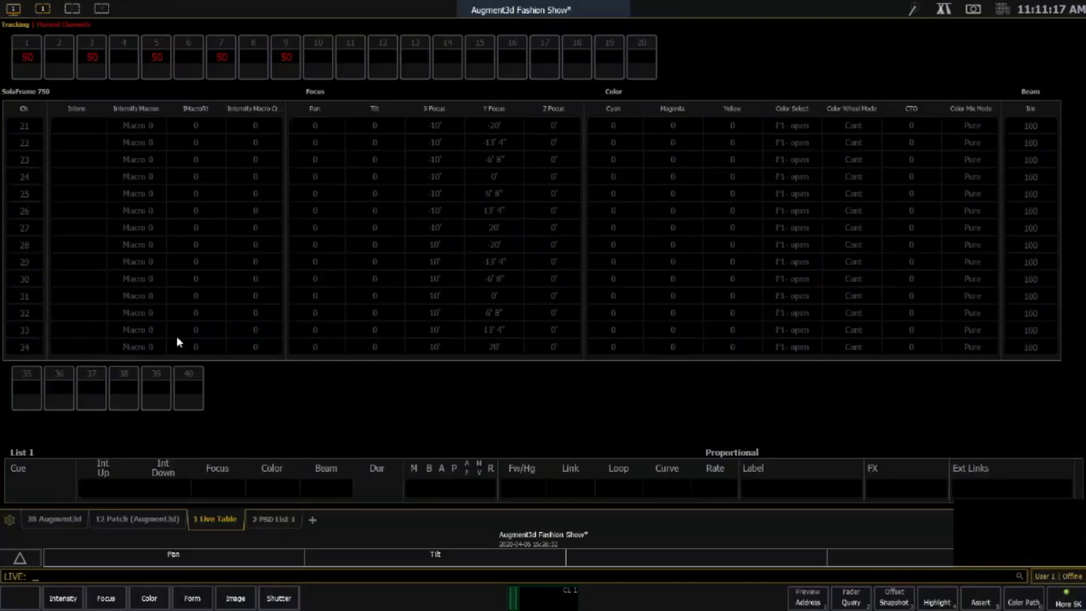
{"action": "left_click", "coordinate": [51, 521]}
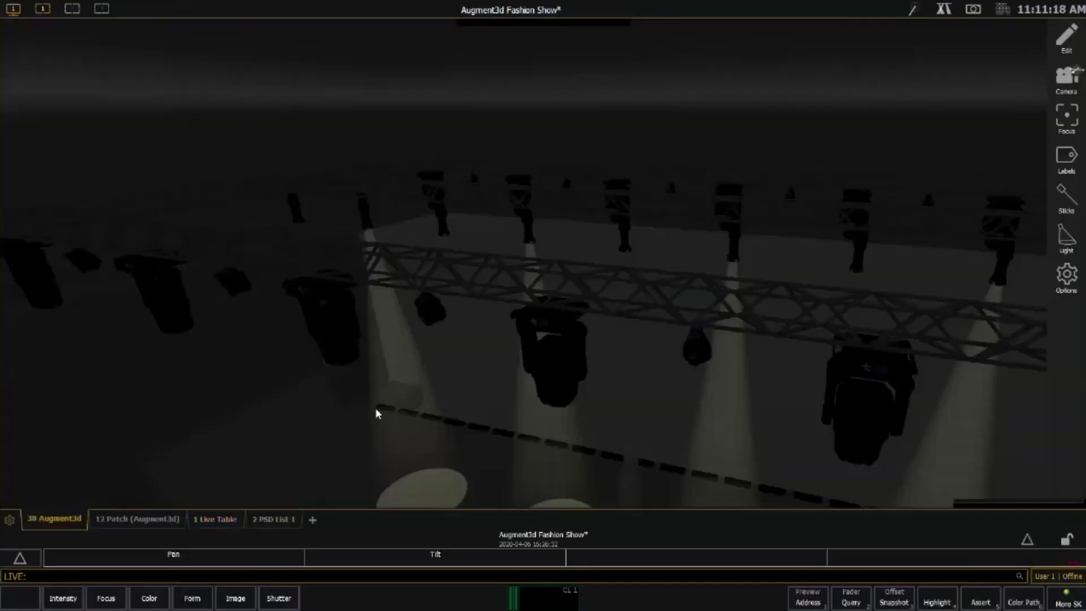
{"action": "left_click", "coordinate": [430, 325]}
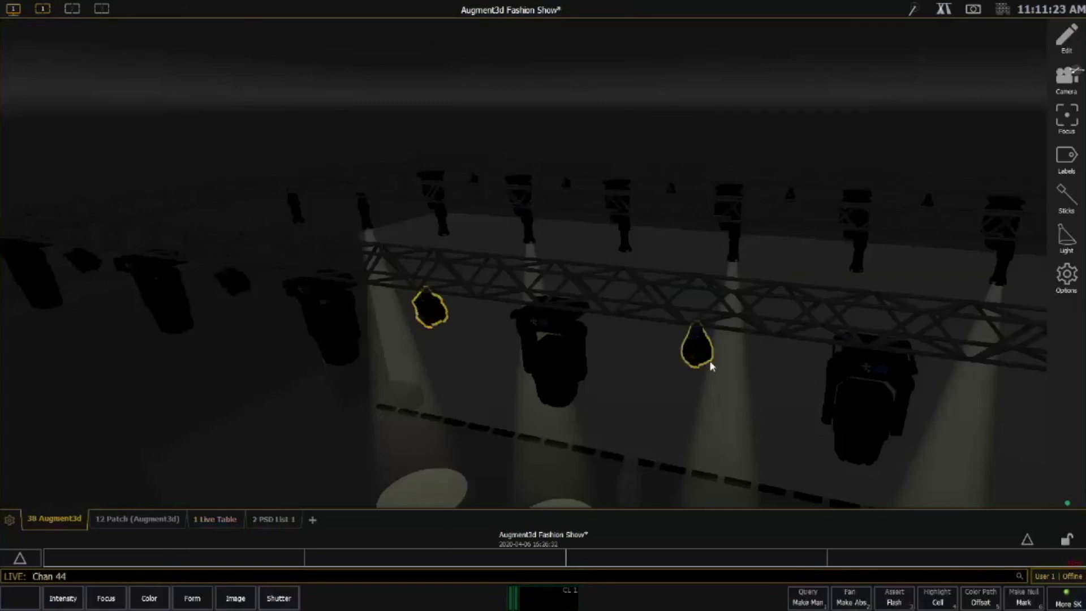
{"action": "left_click", "coordinate": [663, 370]}
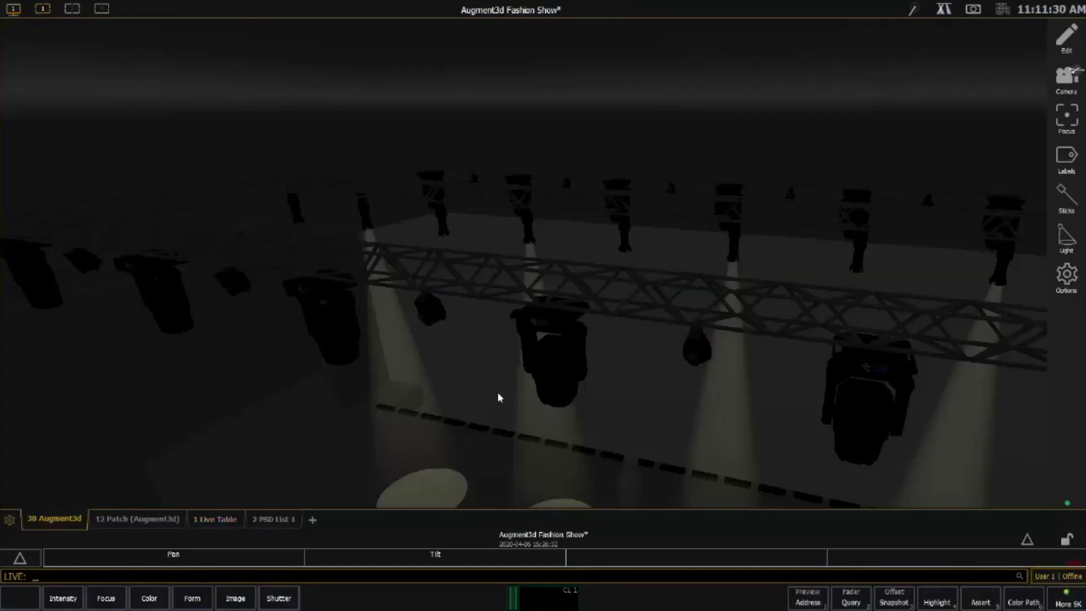
{"action": "left_click_drag", "start_coordinate": [499, 397], "coordinate": [578, 397]}
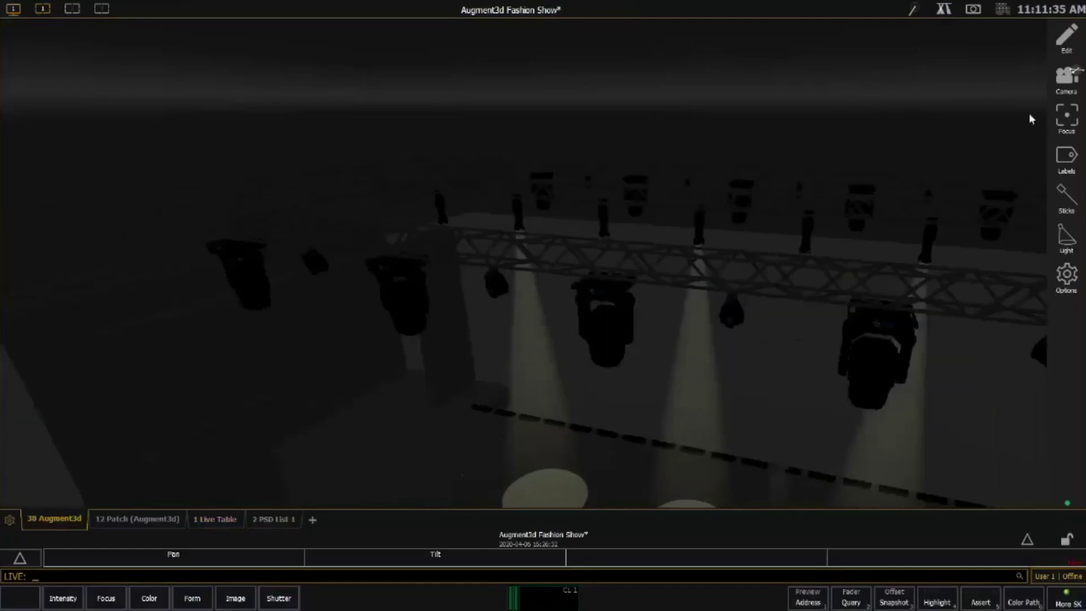
Recall camera bookmark 3 and frame the whole runway with all its trusses
{"action": "left_click", "coordinate": [1069, 79]}
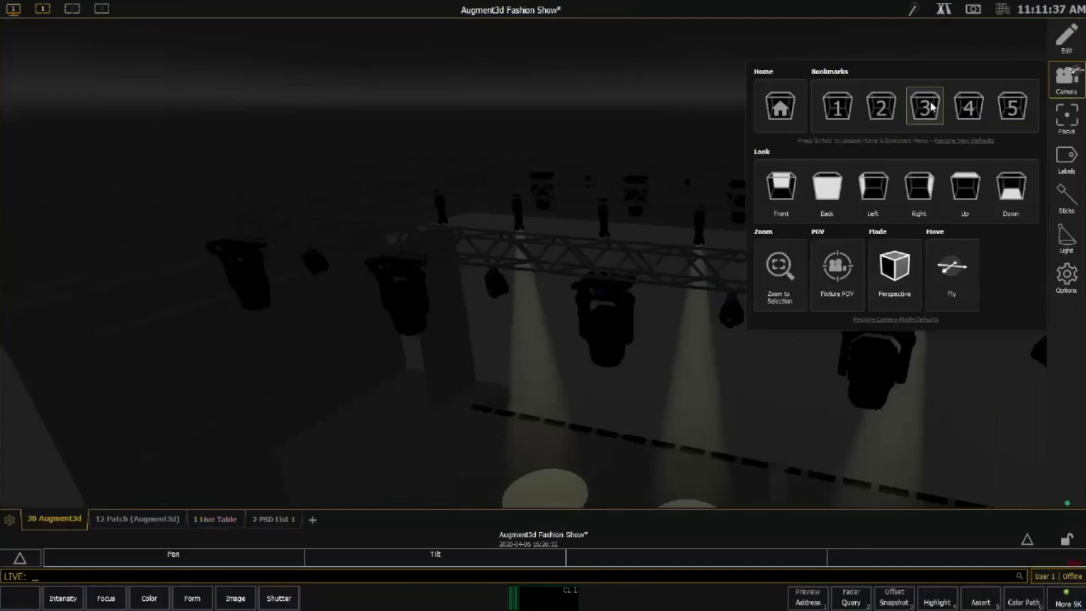
{"action": "left_click", "coordinate": [931, 106]}
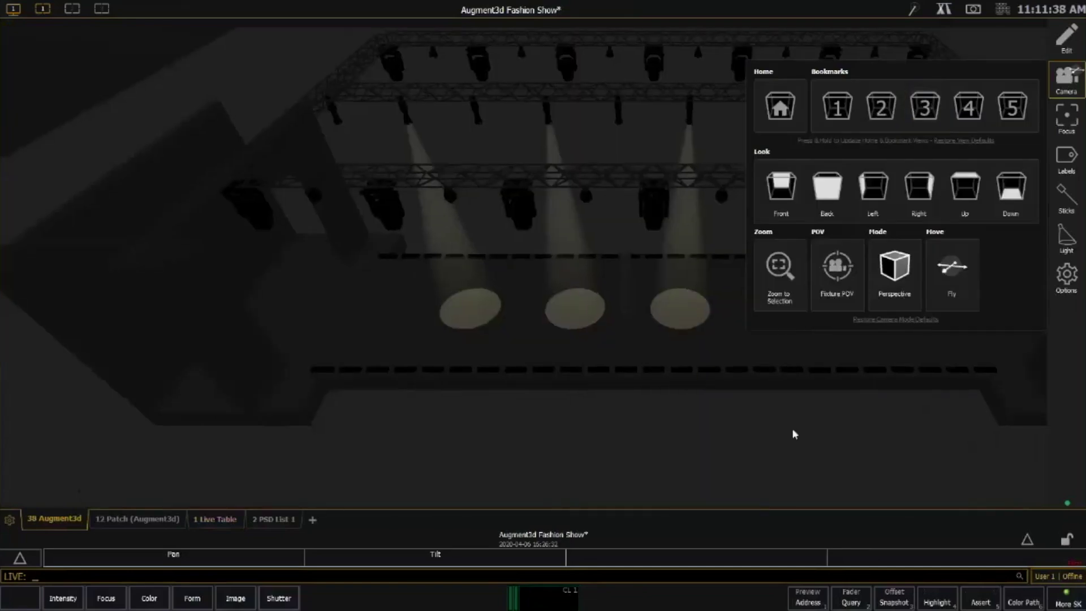
{"action": "middle_click_drag", "start_coordinate": [727, 423], "coordinate": [733, 399]}
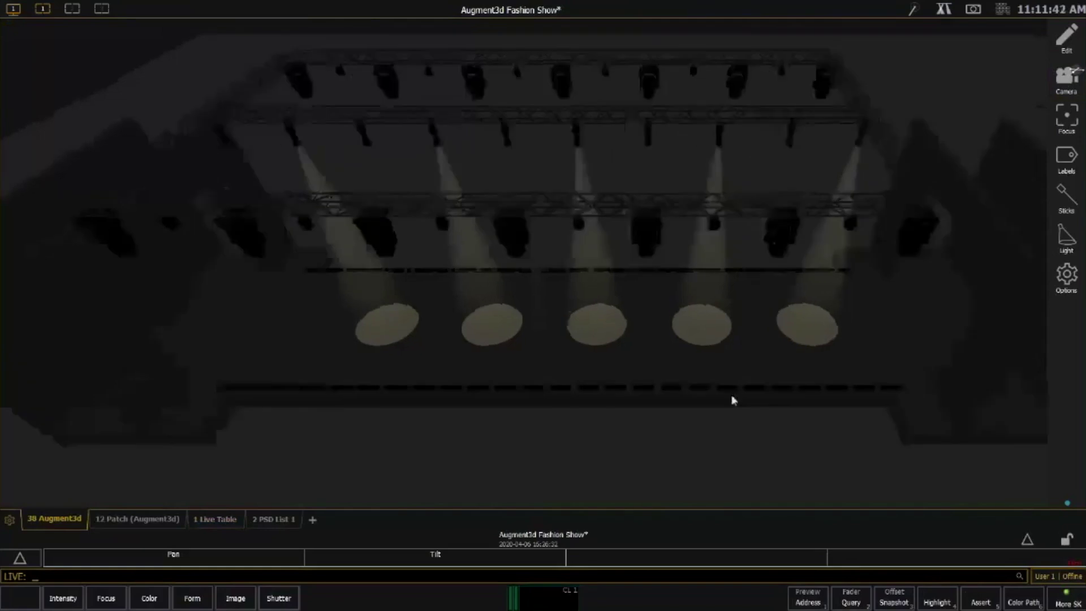
Set the Augment3d ambient light to Medium
{"action": "left_click", "coordinate": [1069, 278]}
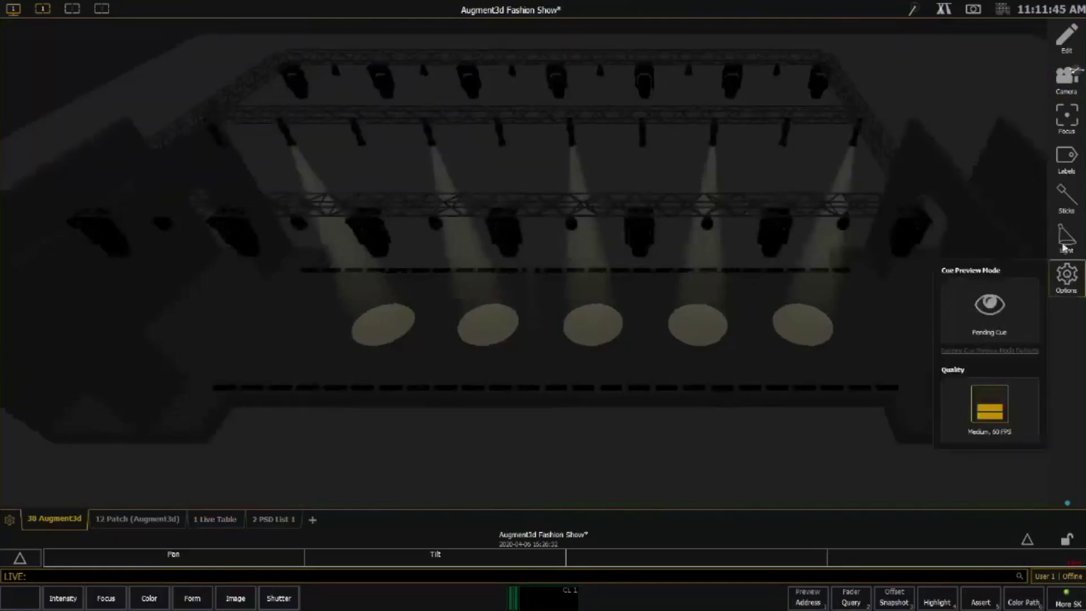
{"action": "left_click", "coordinate": [1065, 240]}
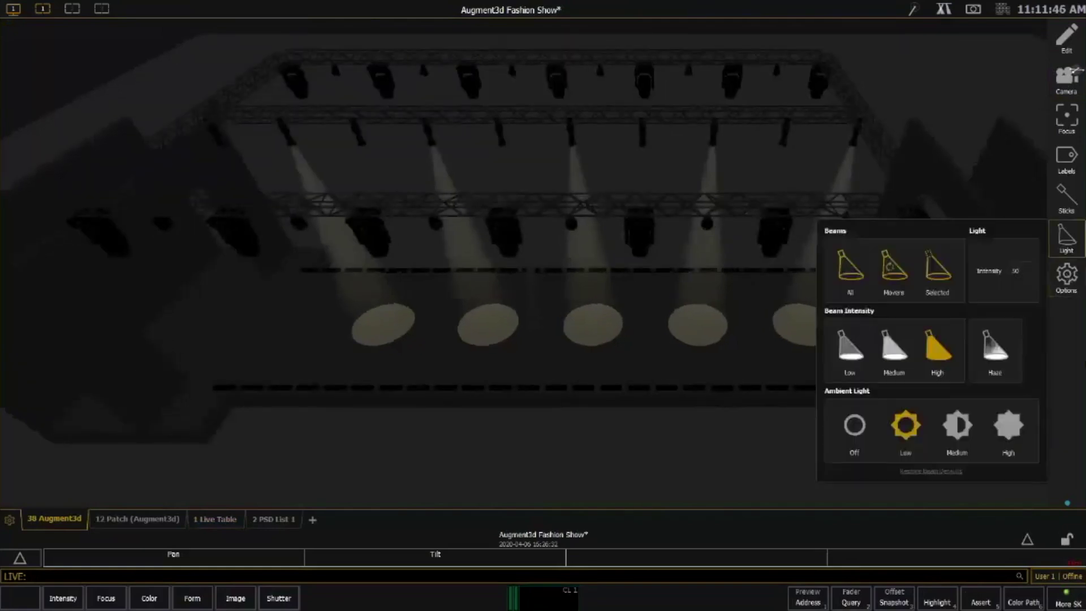
{"action": "left_click", "coordinate": [956, 426]}
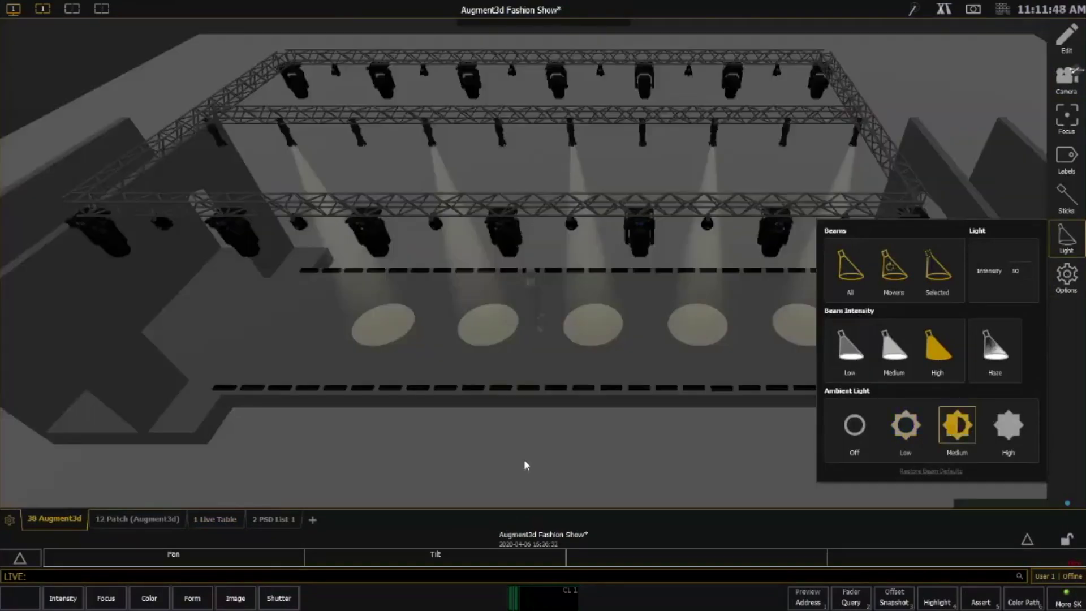
{"action": "left_click", "coordinate": [604, 444]}
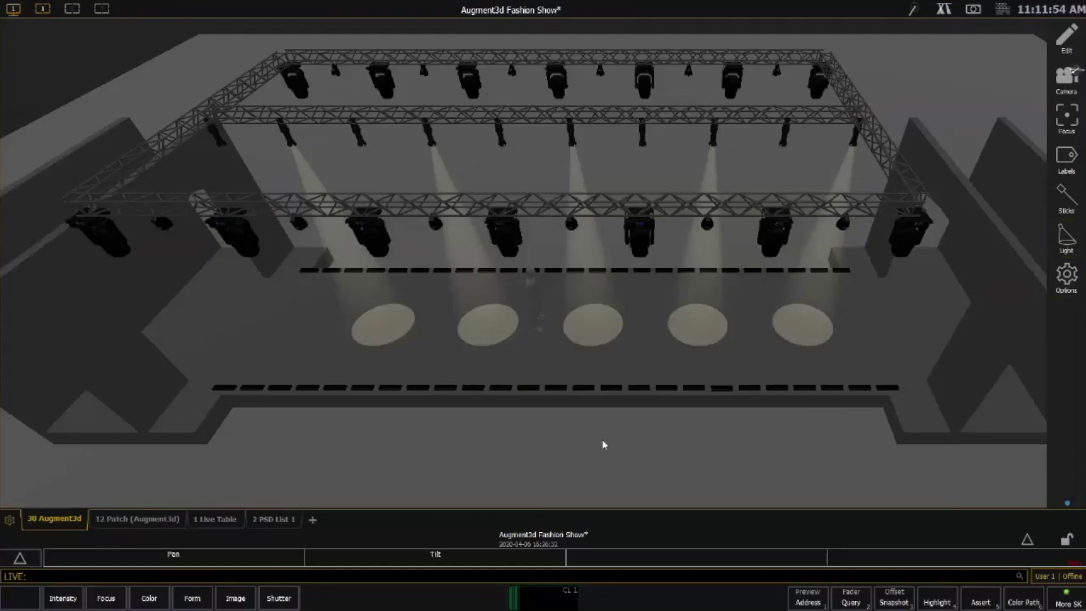
Sneak out the manual channel levels with a time of 0
{"action": "key", "text": "n"}
{"action": "key", "text": "t"}
{"action": "key", "text": "0"}
{"action": "key", "text": "Return"}
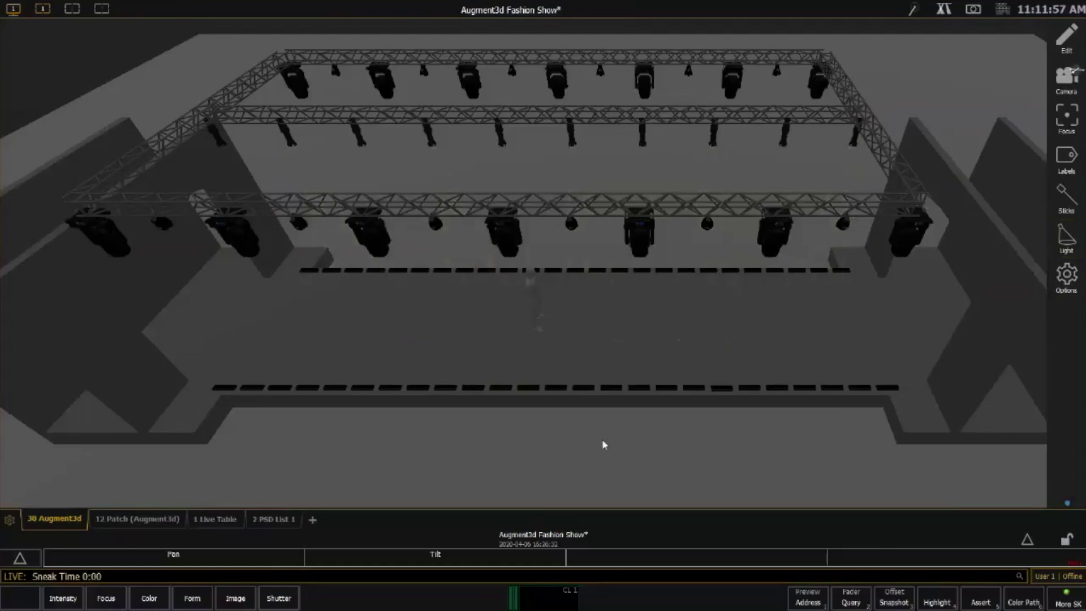
{"action": "key", "text": "Return"}
Select the moving lights on channels 21 through 25 one after another on the near truss in the 3D view
{"action": "left_click", "coordinate": [905, 249]}
{"action": "left_click", "coordinate": [774, 249], "text": "shift"}
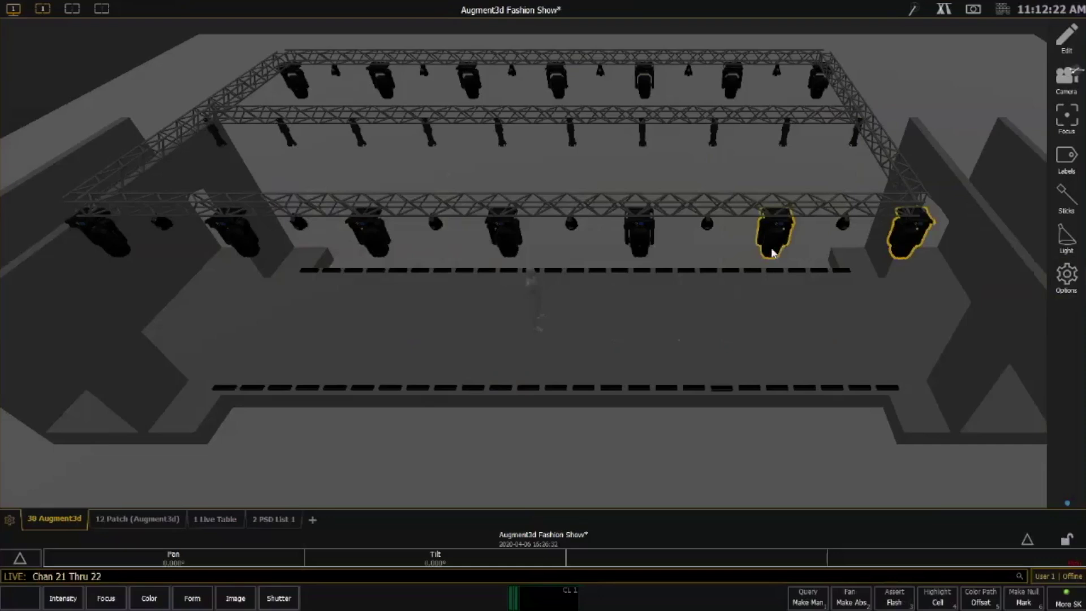
{"action": "left_click", "coordinate": [639, 242]}
{"action": "left_click", "coordinate": [514, 242]}
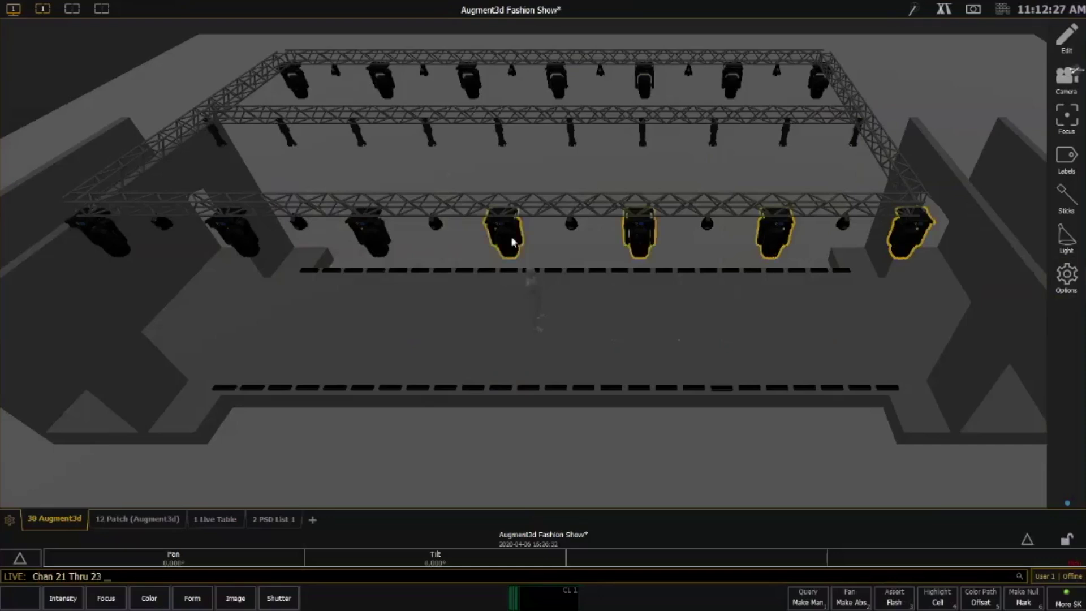
{"action": "left_click", "coordinate": [376, 247]}
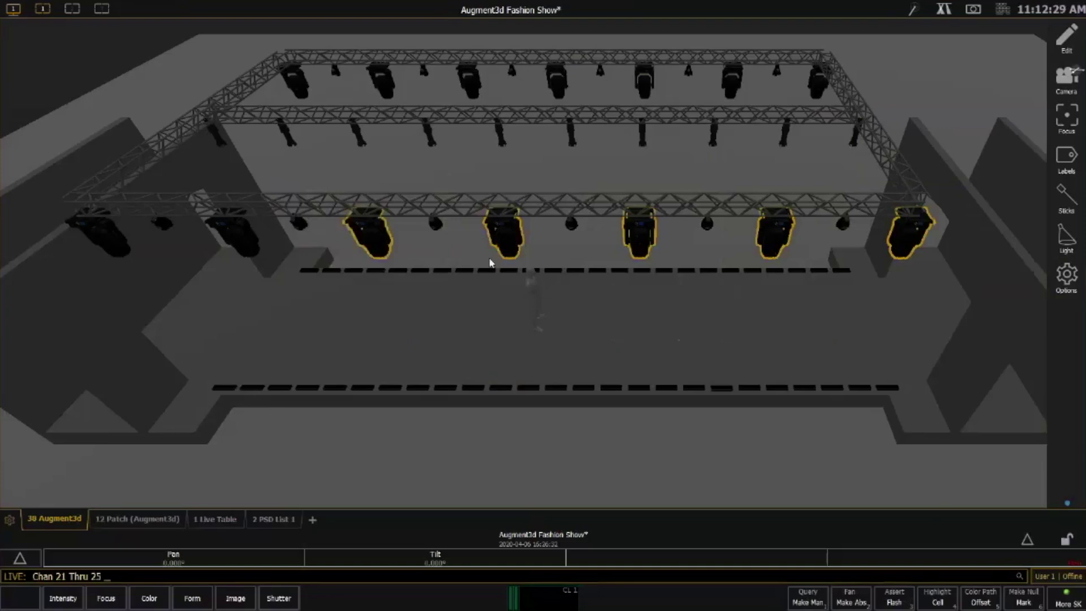
Remove channel 23 from the selection, add it back at the end, and add channel 27
{"action": "left_click", "coordinate": [641, 249]}
{"action": "left_click", "coordinate": [651, 266]}
{"action": "type", "text": "+27"}
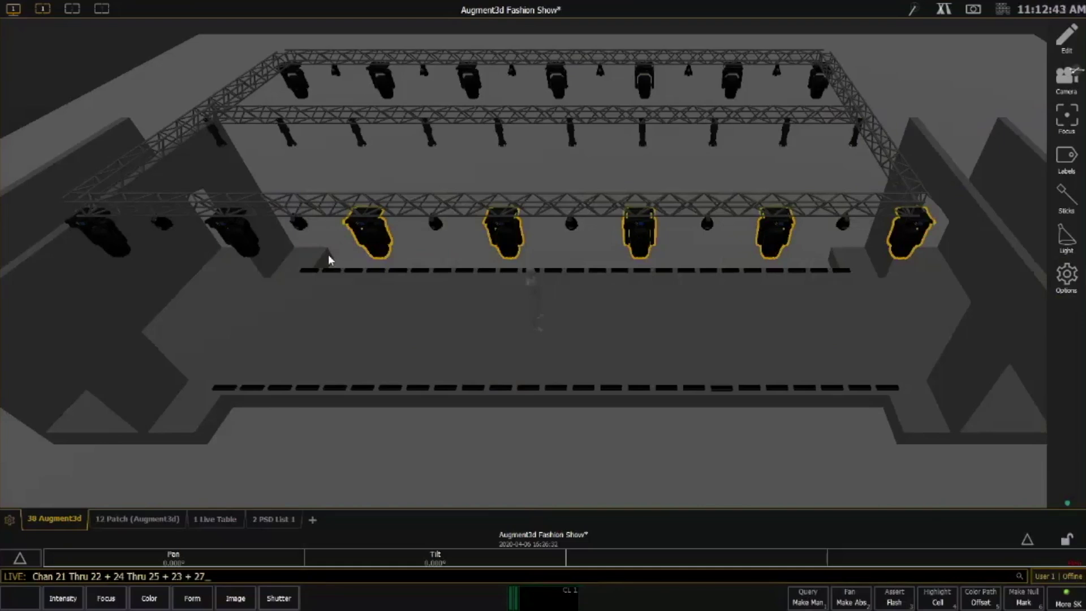
{"action": "key", "text": "Return"}
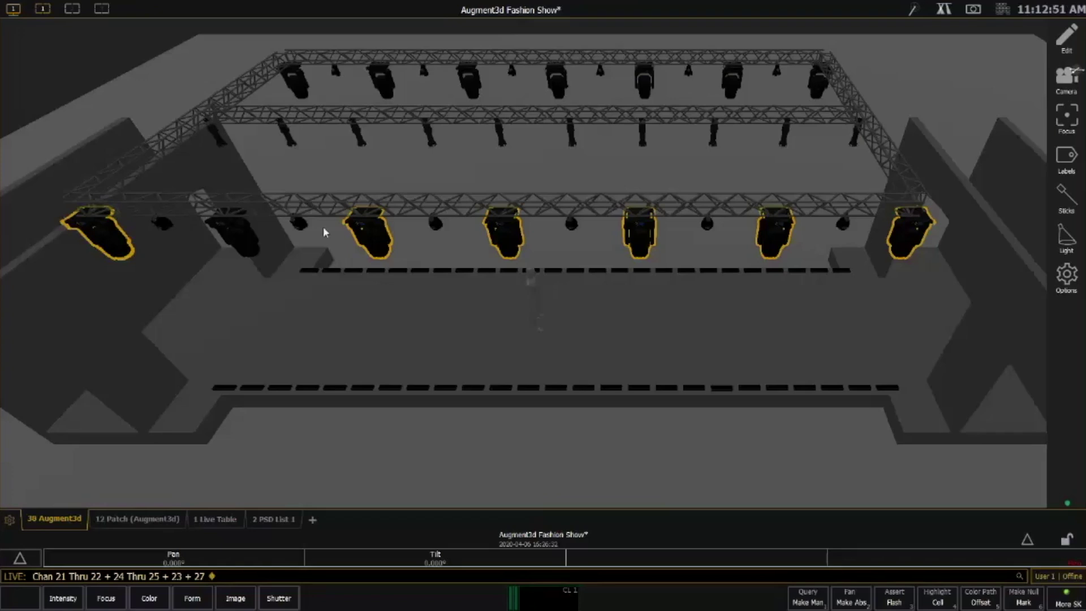
Make a new selection of channels 25 and 24 on the near truss and clear it
{"action": "left_click", "coordinate": [376, 248]}
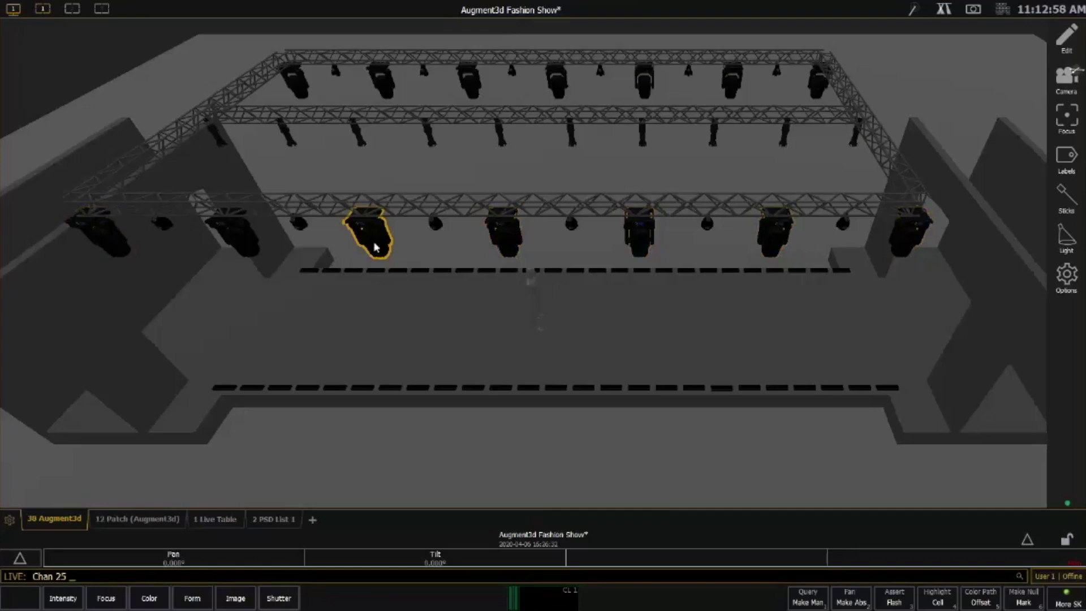
{"action": "left_click", "coordinate": [504, 235]}
{"action": "left_click", "coordinate": [630, 248]}
{"action": "left_click", "coordinate": [508, 238]}
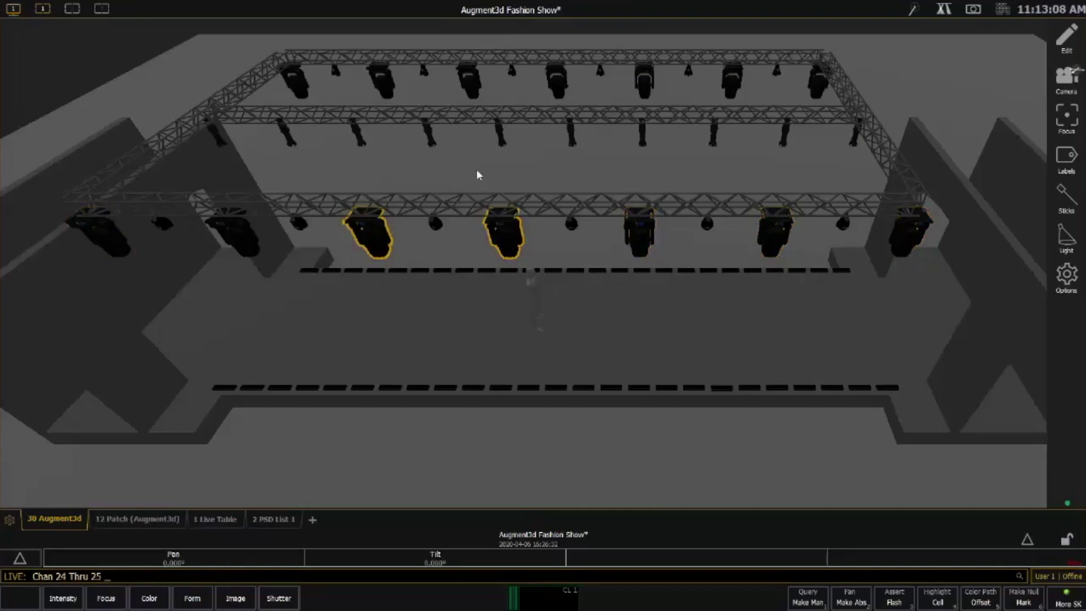
{"action": "left_click", "coordinate": [538, 164]}
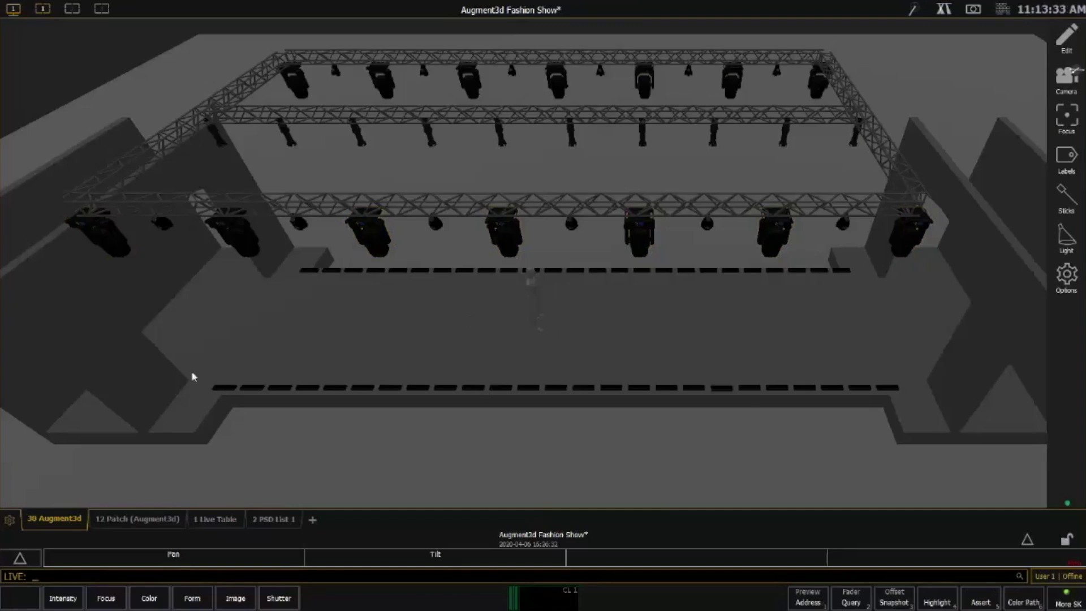
Box-select the runway's front row of strip fixtures as channels 125 thru 101, and again from the opposite end as 101 thru 125, clearing both selections
{"action": "left_click_drag", "start_coordinate": [176, 360], "coordinate": [927, 408]}
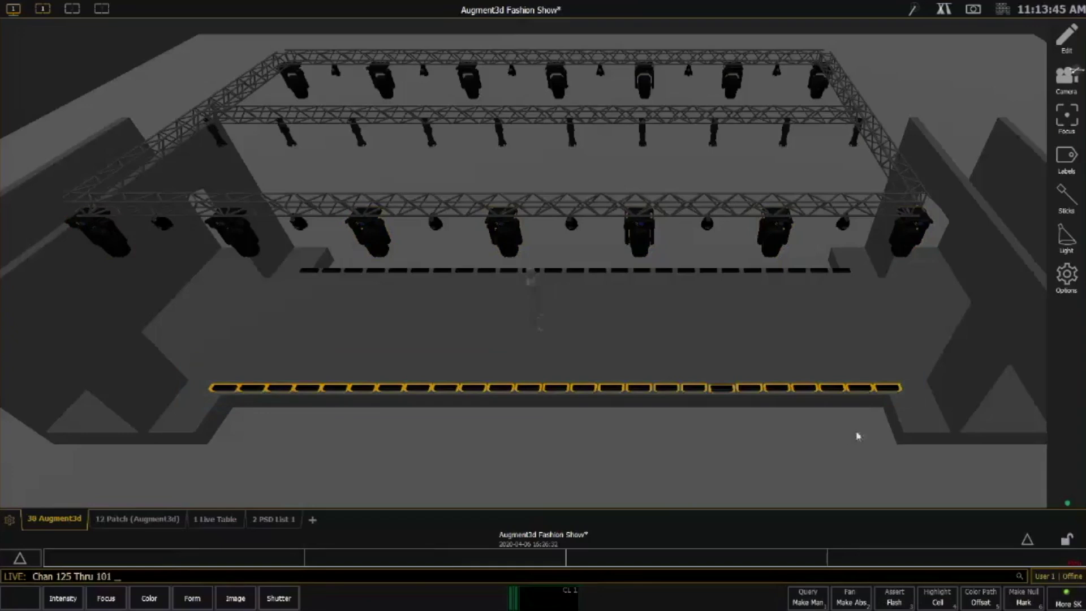
{"action": "left_click", "coordinate": [912, 364]}
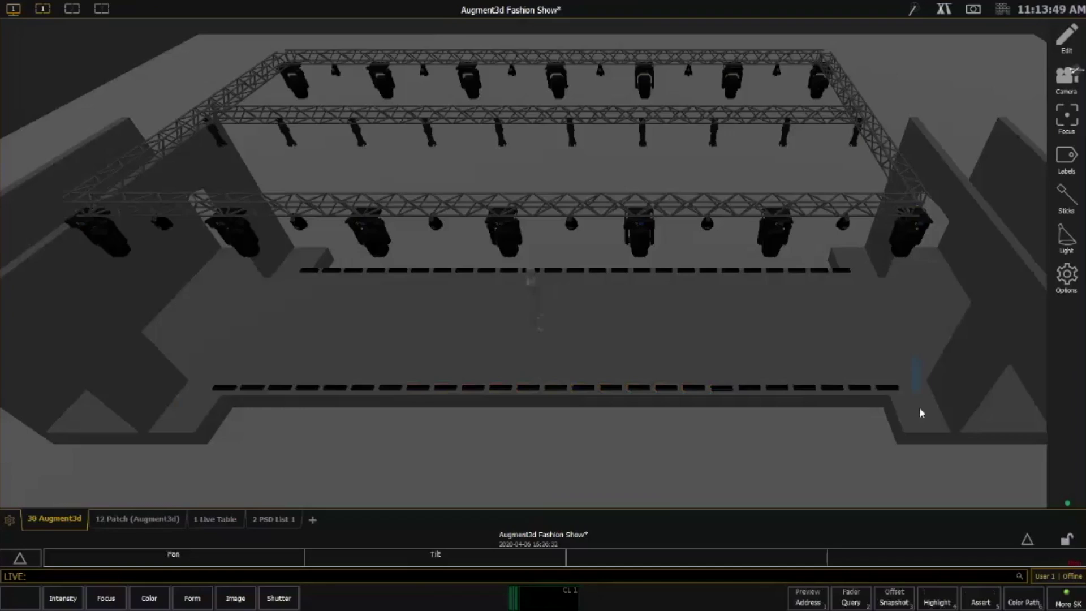
{"action": "left_click_drag", "start_coordinate": [890, 426], "coordinate": [188, 425]}
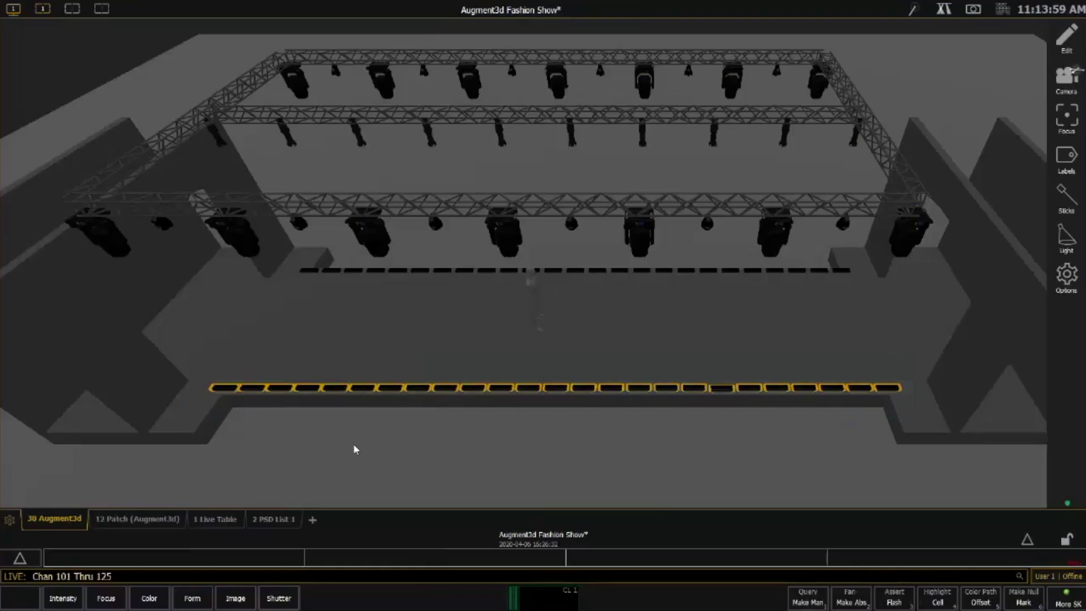
{"action": "key", "text": "Return"}
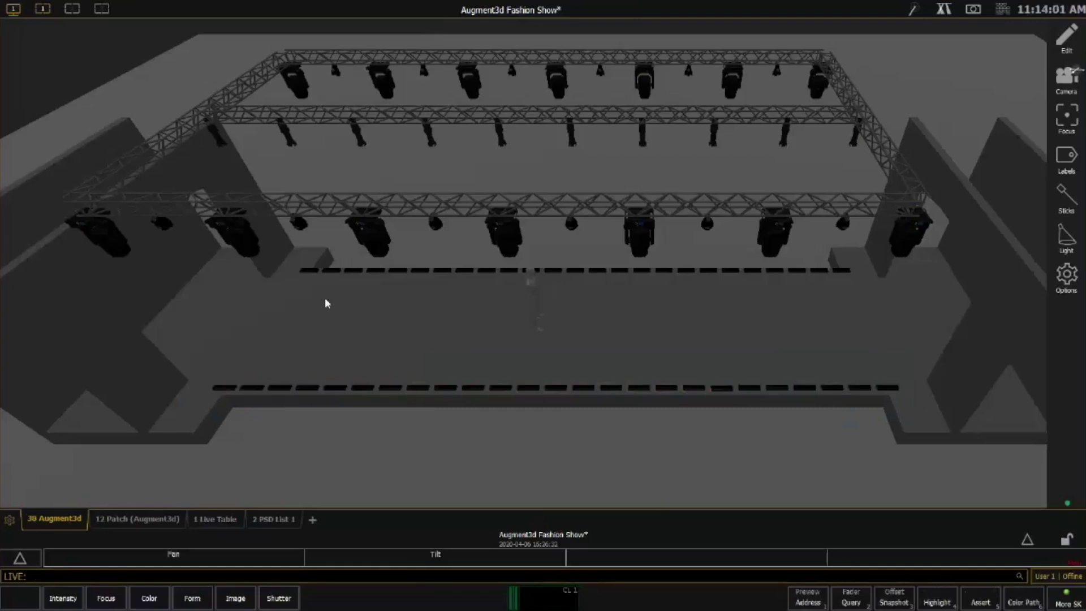
Select the near-truss moving lights on channels 25, 24, 22, 23 and 27 in that order, and clear the selection
{"action": "left_click", "coordinate": [378, 260]}
{"action": "left_click", "coordinate": [498, 249]}
{"action": "left_click", "coordinate": [775, 236]}
{"action": "left_click", "coordinate": [644, 244]}
{"action": "left_click", "coordinate": [102, 245]}
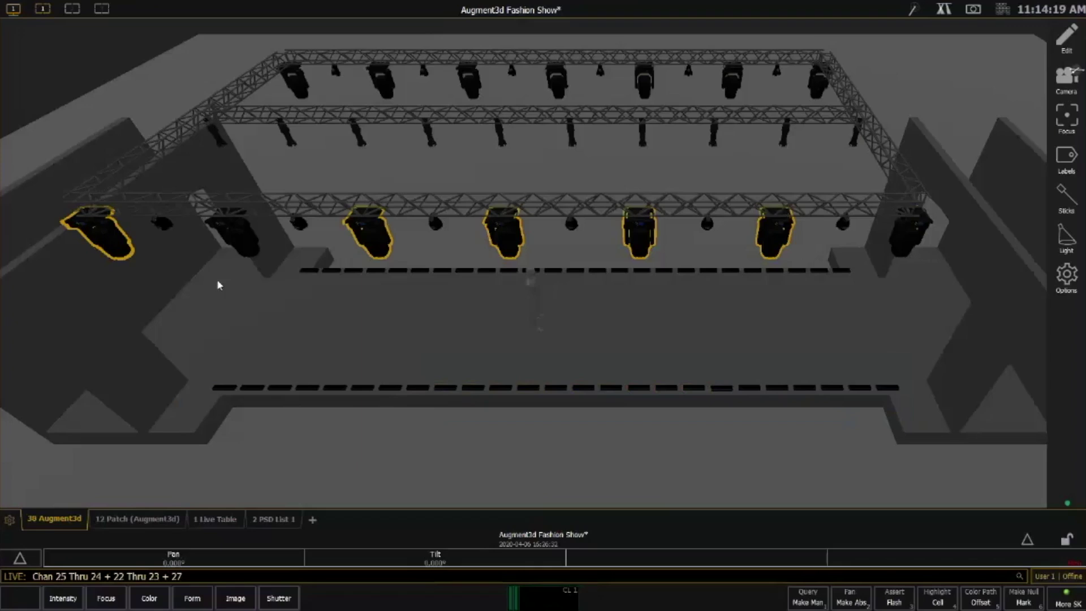
{"action": "left_click", "coordinate": [217, 281]}
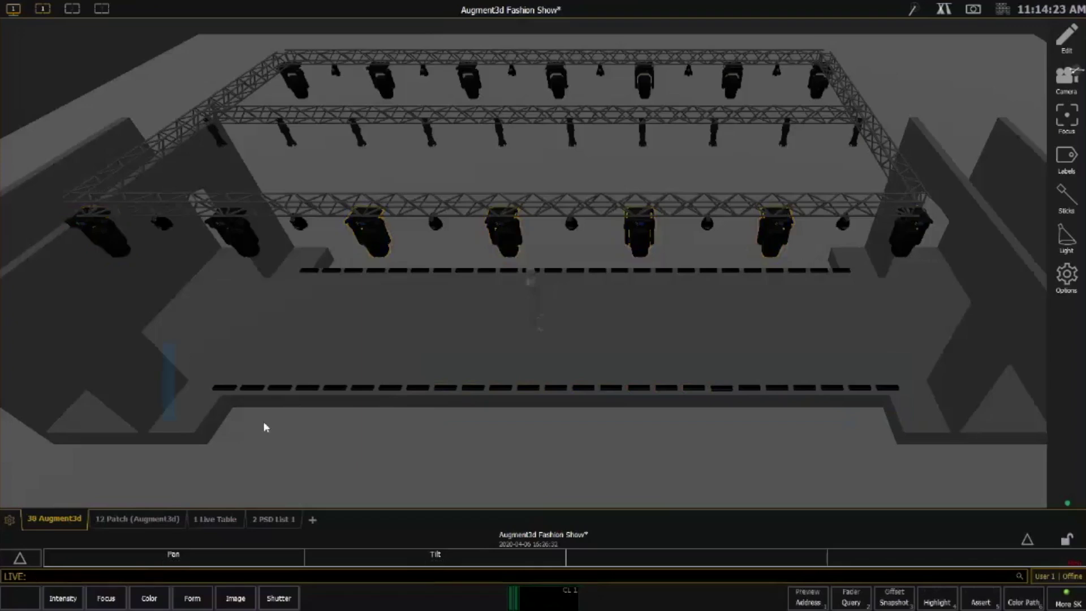
Box-select the runway's front row of strip fixtures as channels 125 thru 101 and fan their intensity from 0 thru full
{"action": "left_click_drag", "start_coordinate": [163, 343], "coordinate": [932, 421]}
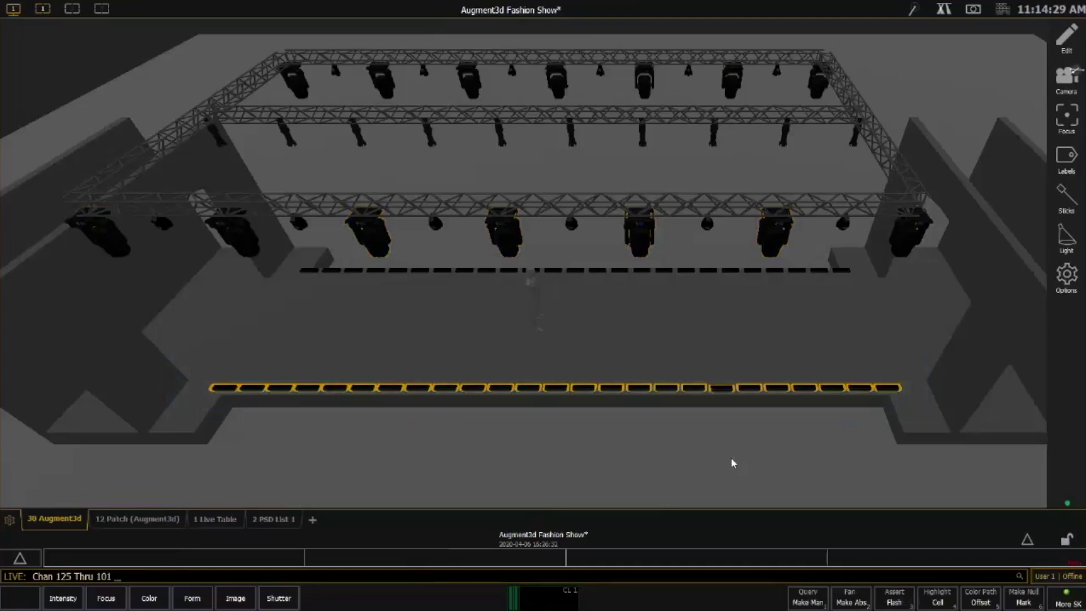
{"action": "key", "text": "a"}
{"action": "key", "text": "0"}
{"action": "key", "text": "t"}
{"action": "key", "text": "f"}
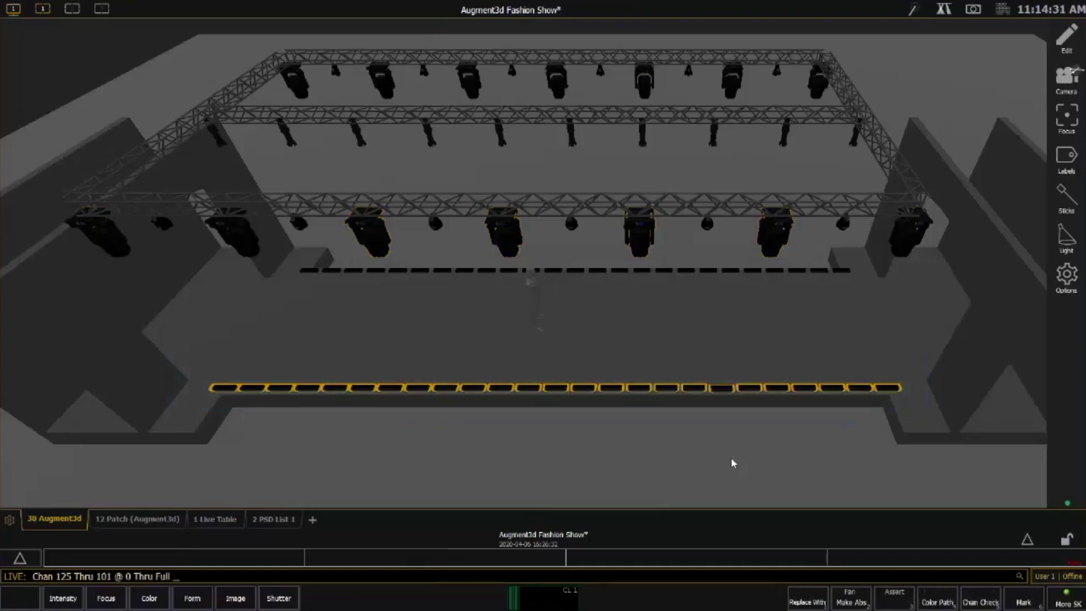
{"action": "key", "text": "Return"}
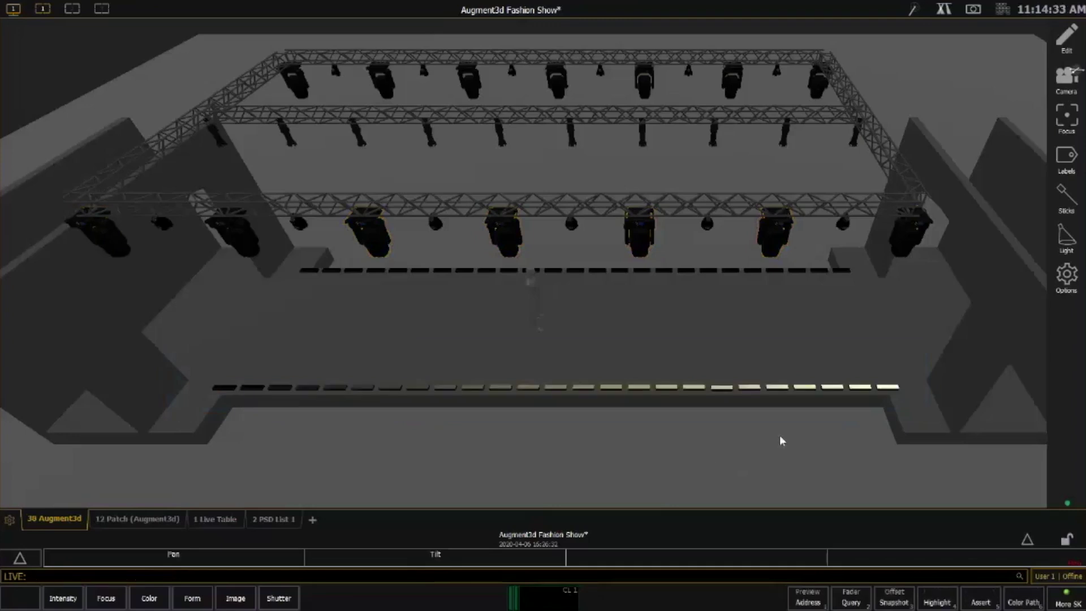
Select channels 119 thru 117 in the front strip row and set their intensity to out
{"action": "left_click", "coordinate": [390, 389]}
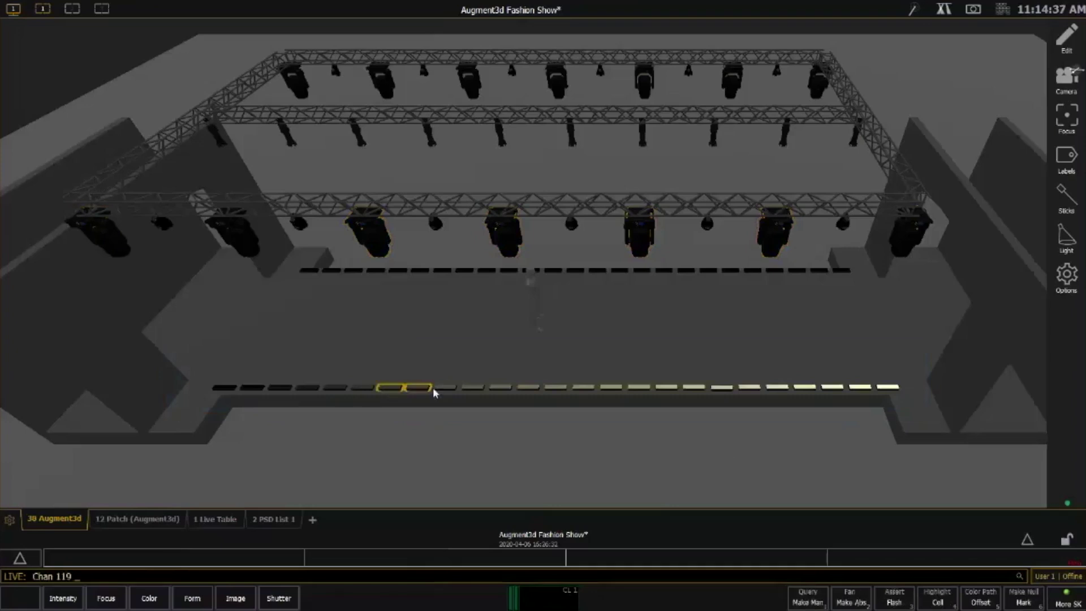
{"action": "left_click", "coordinate": [442, 389], "text": "shift"}
{"action": "key", "text": "o"}
{"action": "key", "text": "Return"}
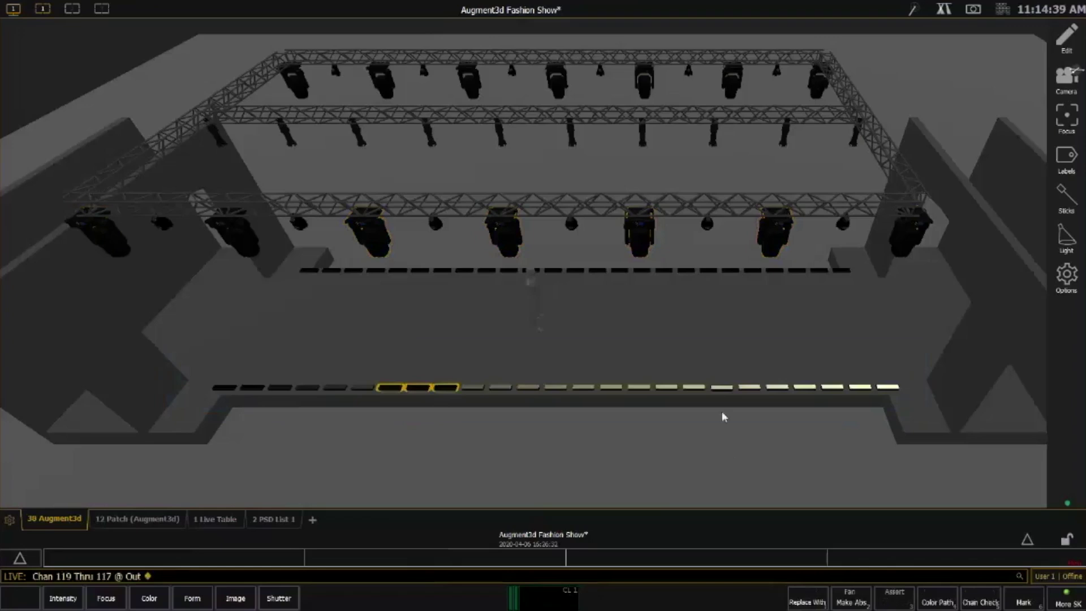
Add channels 109 thru 107 in the front strip row to the selection and set them to out
{"action": "left_click", "coordinate": [674, 389], "text": "ctrl"}
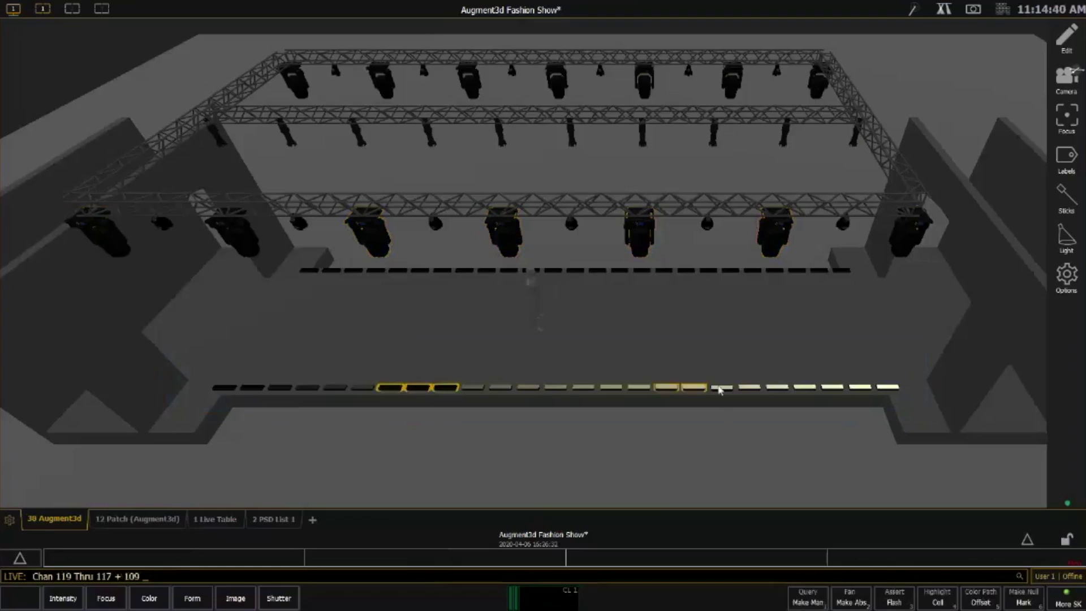
{"action": "left_click", "coordinate": [719, 390], "text": "shift"}
{"action": "key", "text": "o"}
{"action": "key", "text": "Return"}
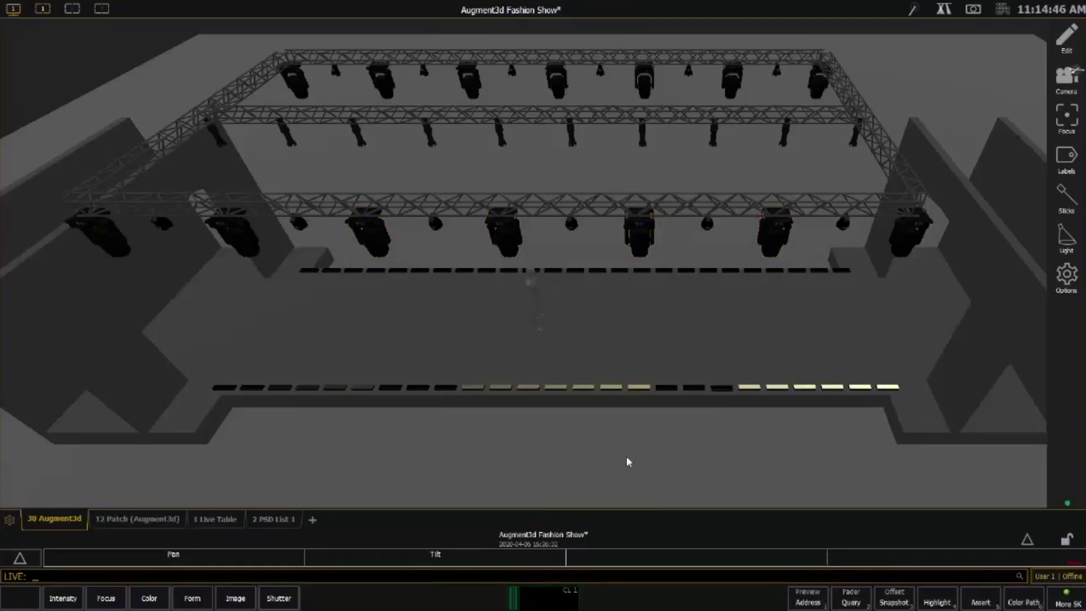
Set channels 123 and 122 in the front strip row to full and clear the selection
{"action": "left_click", "coordinate": [303, 389]}
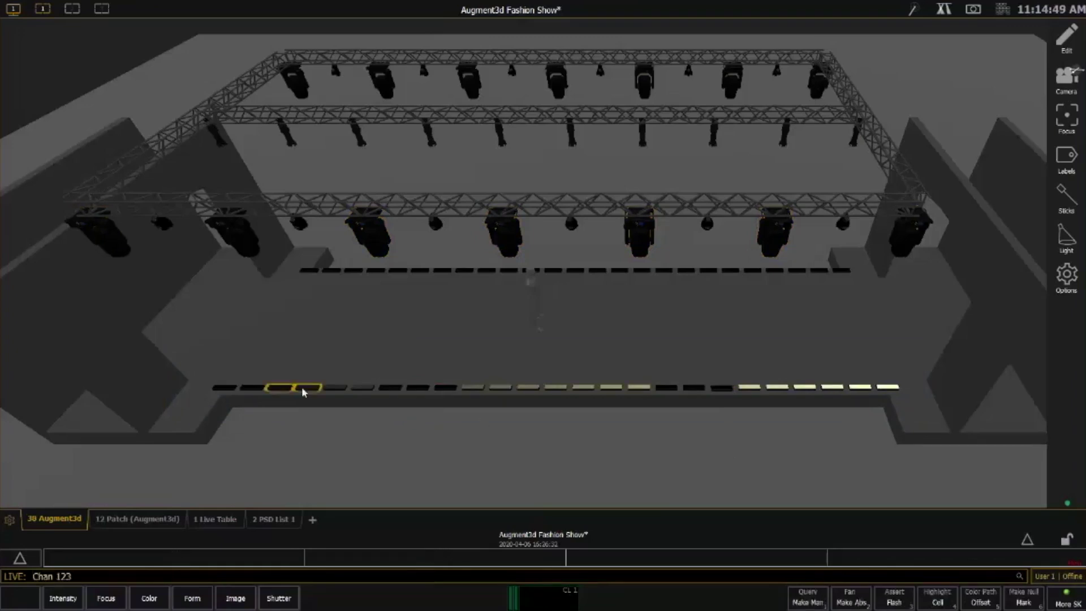
{"action": "key", "text": "f"}
{"action": "key", "text": "f"}
{"action": "left_click", "coordinate": [315, 424]}
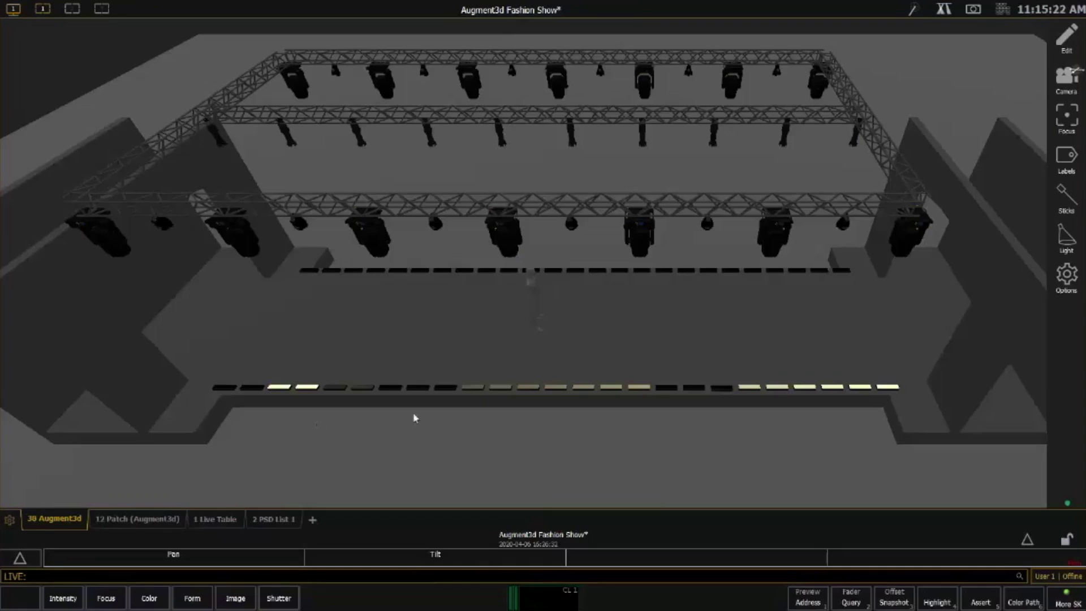
Query all SolaFrame 750 fixtures by fixture type and reduce the selection to its even channels with Offset
{"action": "key", "text": "F8"}
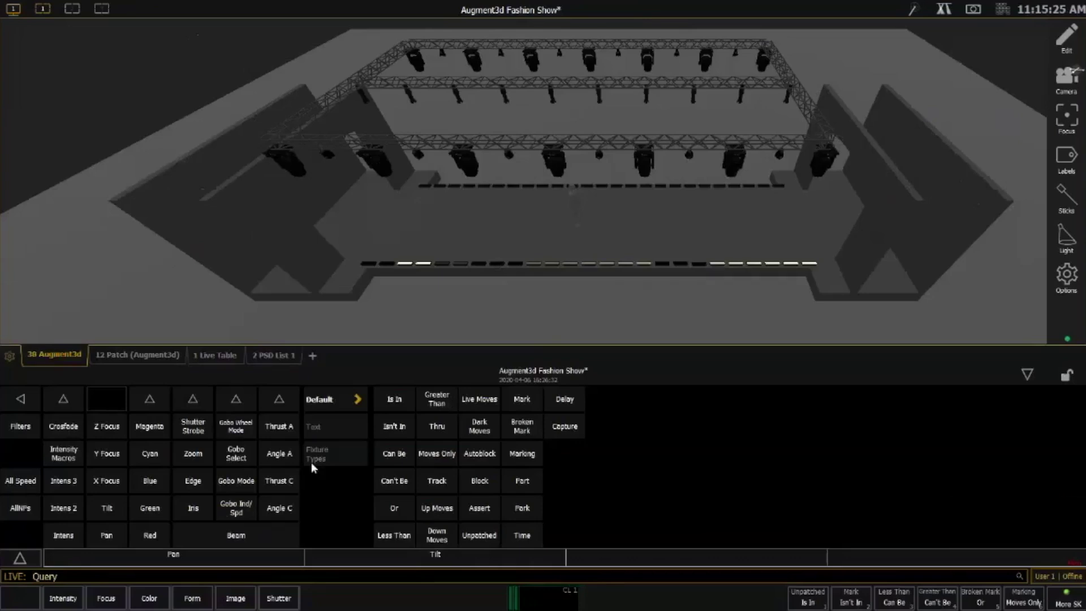
{"action": "left_click", "coordinate": [333, 457]}
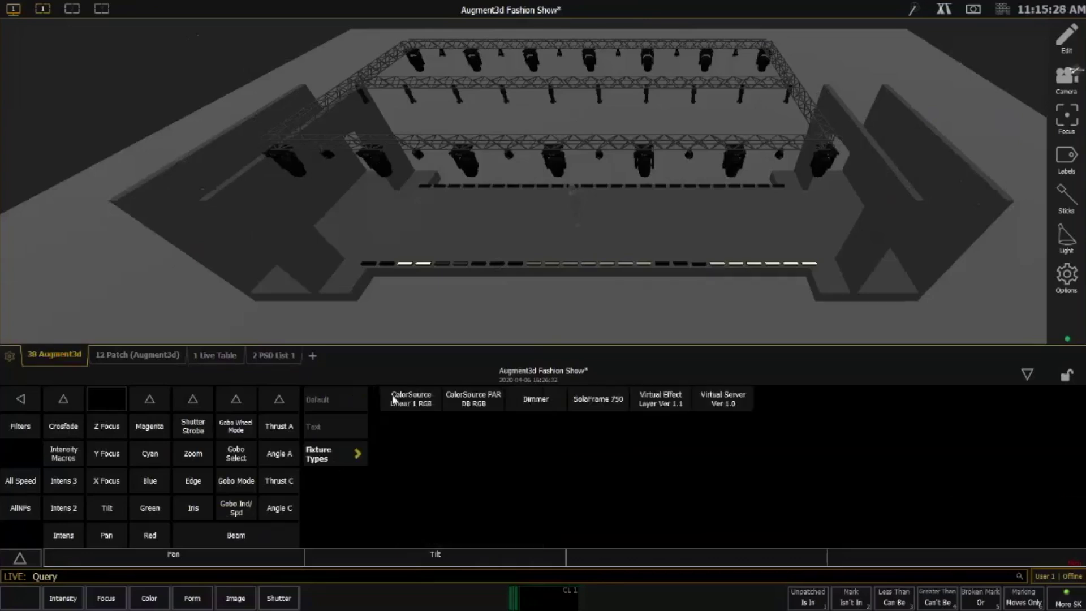
{"action": "left_click", "coordinate": [599, 399]}
{"action": "left_click", "coordinate": [605, 298]}
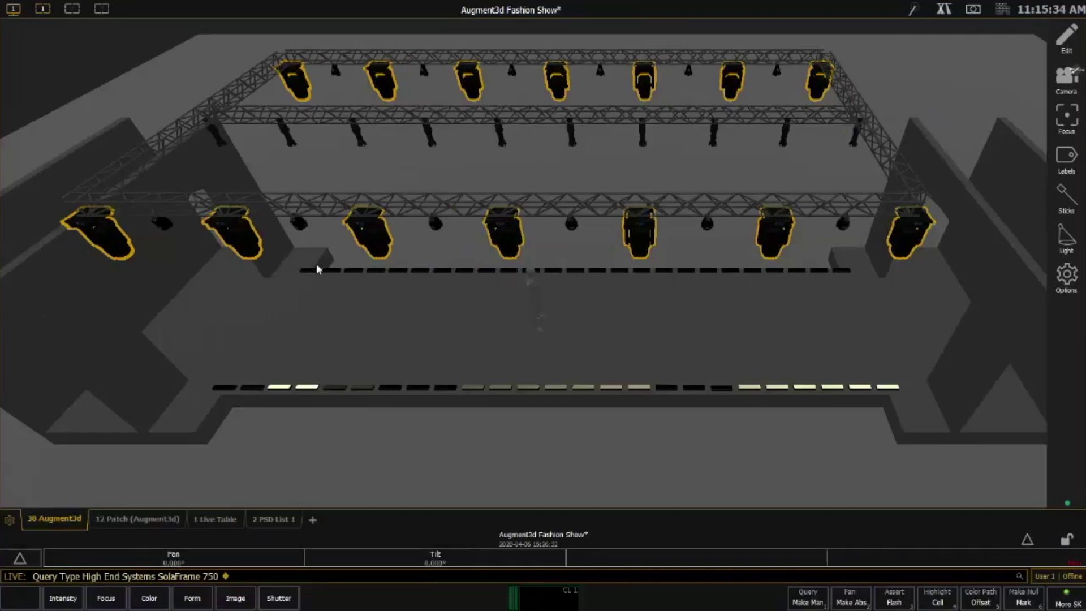
{"action": "left_click", "coordinate": [971, 602]}
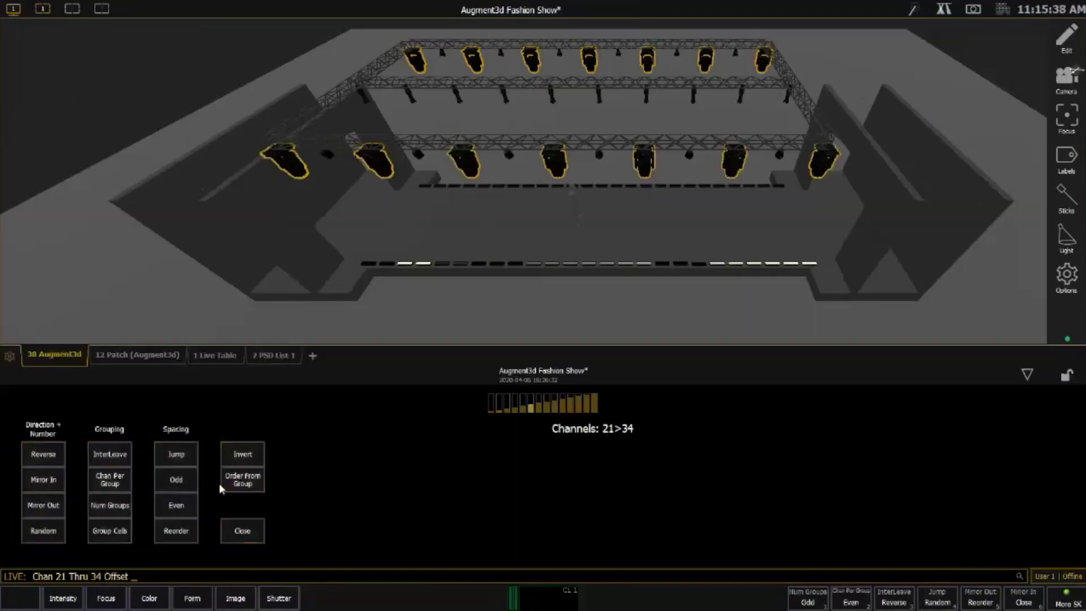
{"action": "left_click", "coordinate": [176, 505]}
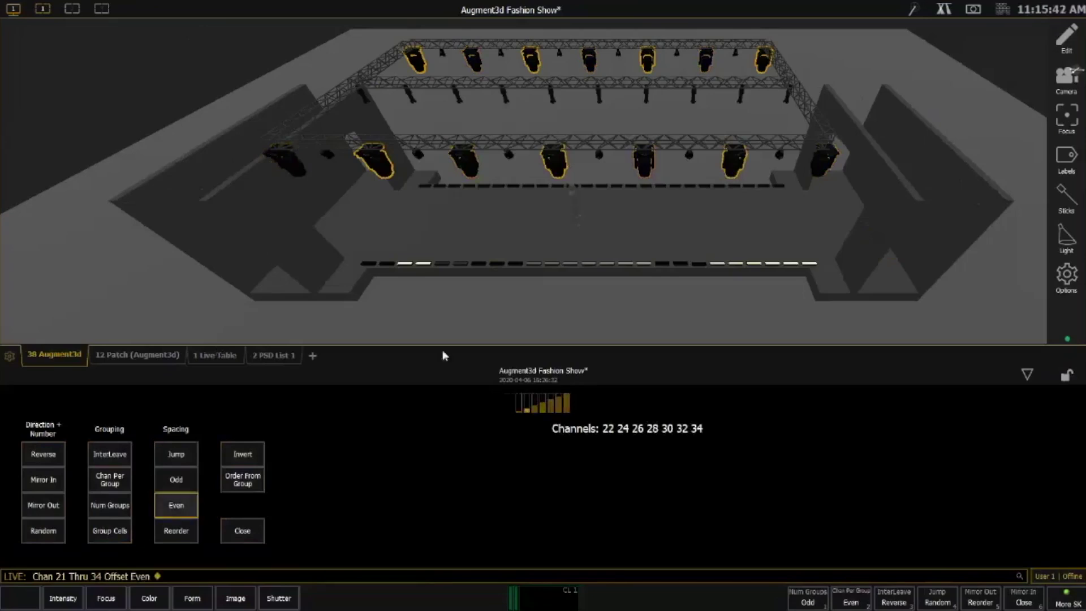
{"action": "left_click", "coordinate": [1029, 373]}
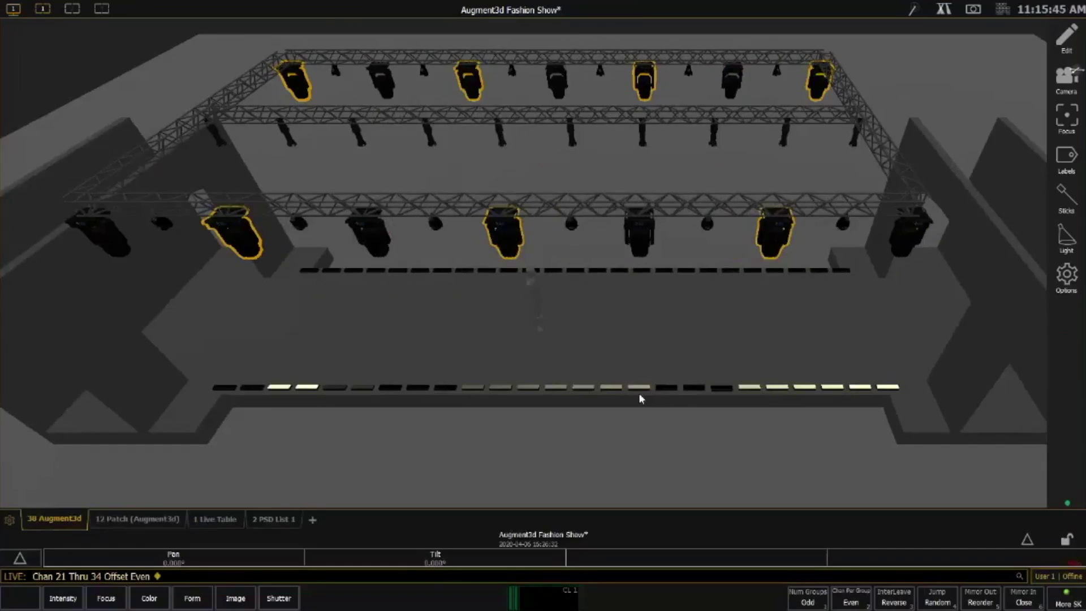
Set the selected even SolaFrame 750 fixtures to full and aim them at the figure standing on the runway
{"action": "key", "text": "a"}
{"action": "key", "text": "f"}
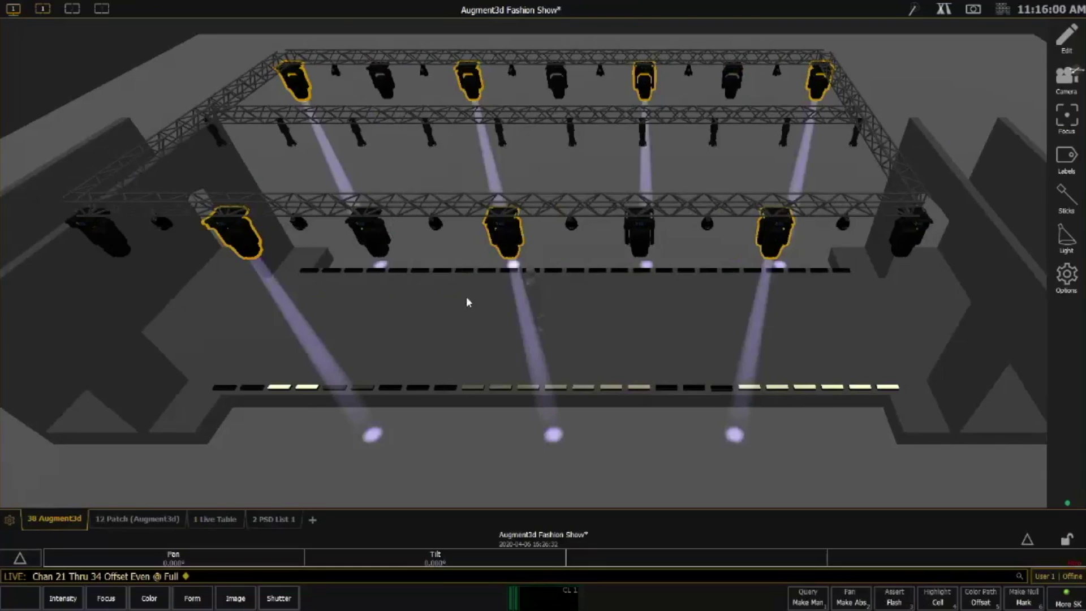
{"action": "left_click", "coordinate": [540, 325]}
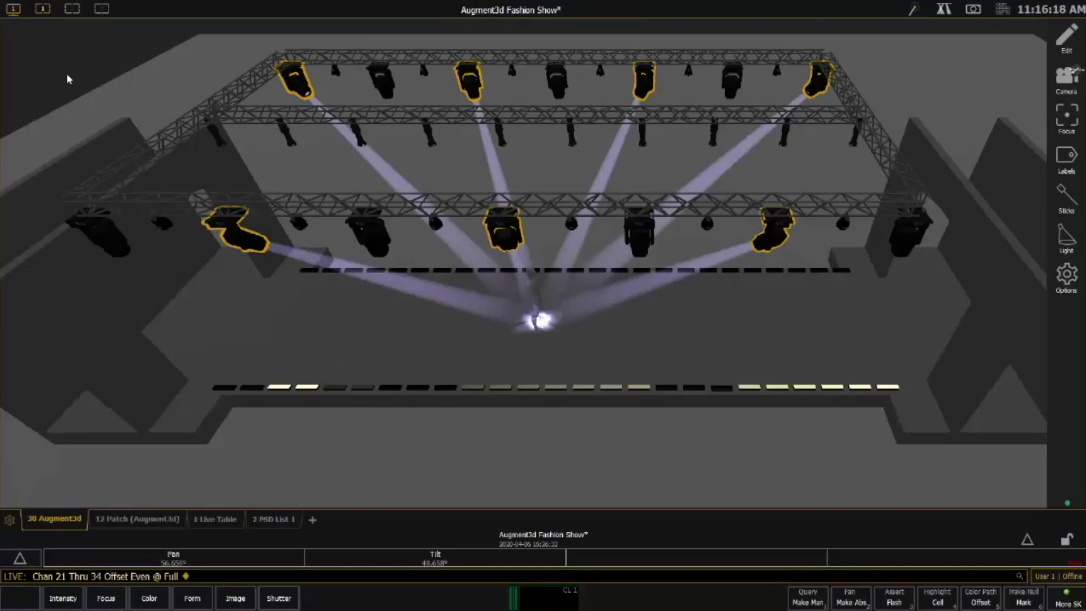
Split the workspace into two side-by-side panes, with the Live Table moved into the empty one and Augment3d shown in the other
{"action": "left_click", "coordinate": [14, 9]}
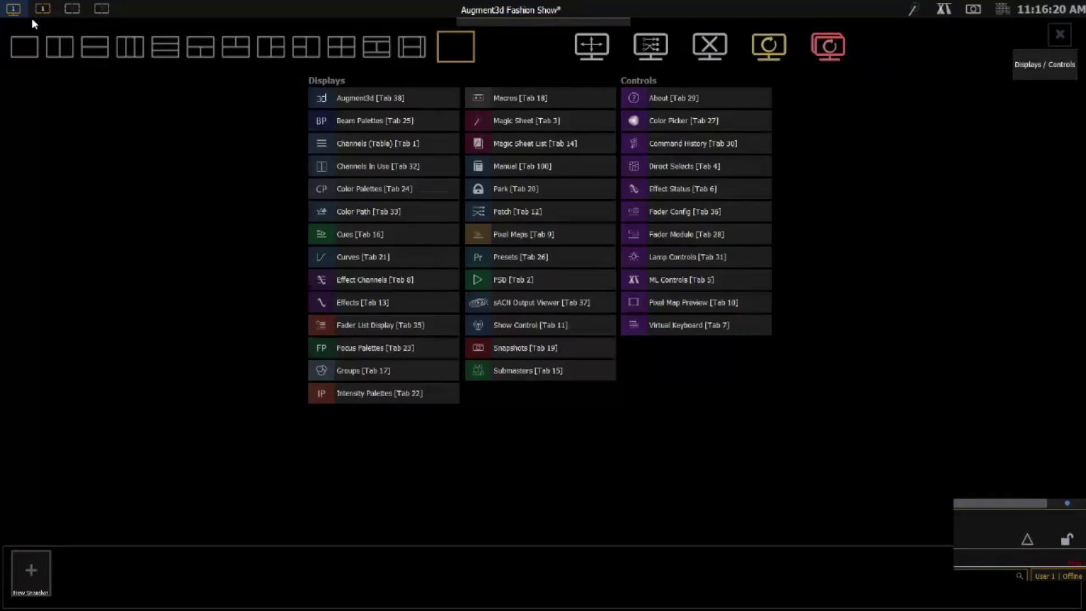
{"action": "left_click", "coordinate": [59, 49]}
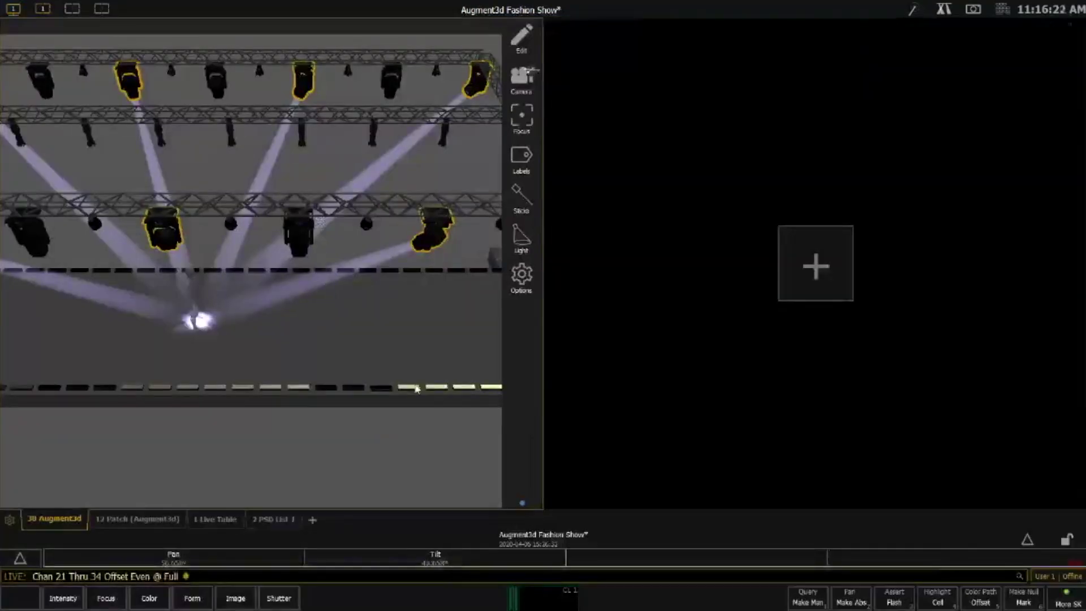
{"action": "left_click", "coordinate": [215, 519]}
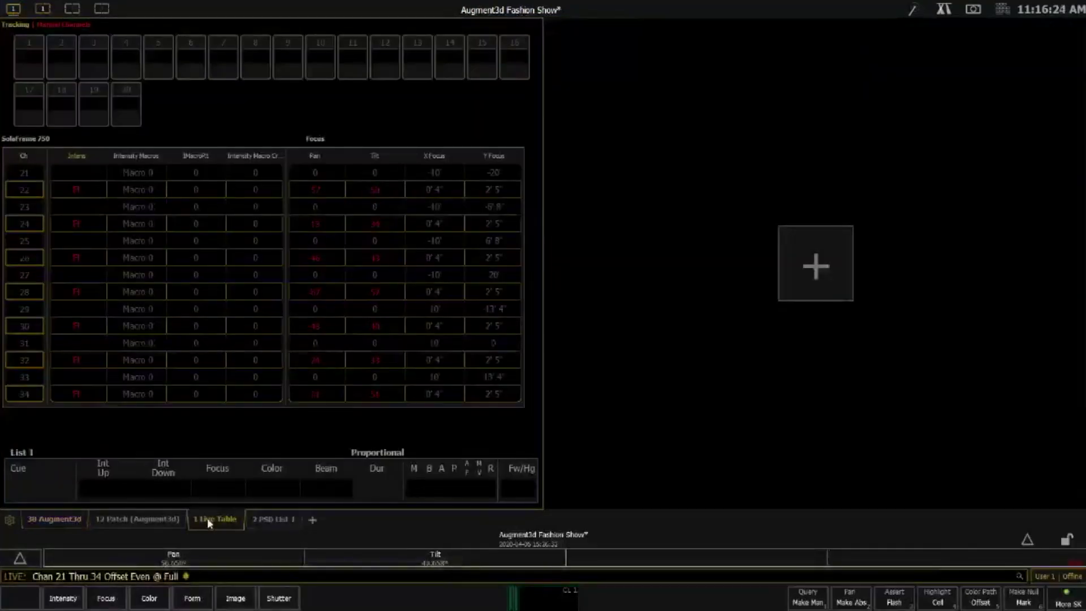
{"action": "left_click_drag", "start_coordinate": [207, 518], "coordinate": [816, 266]}
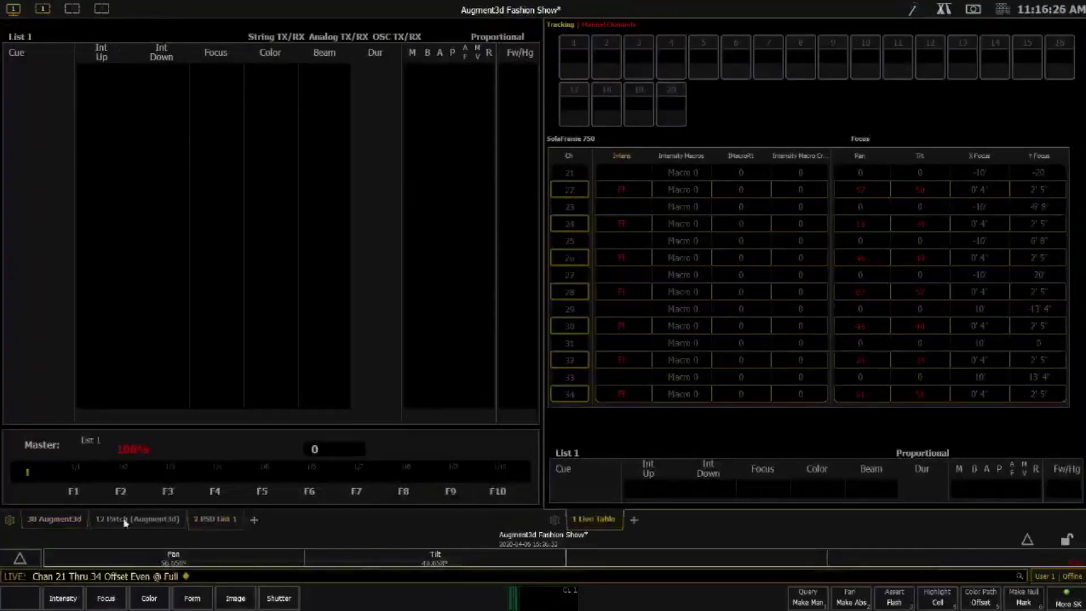
{"action": "left_click", "coordinate": [55, 518]}
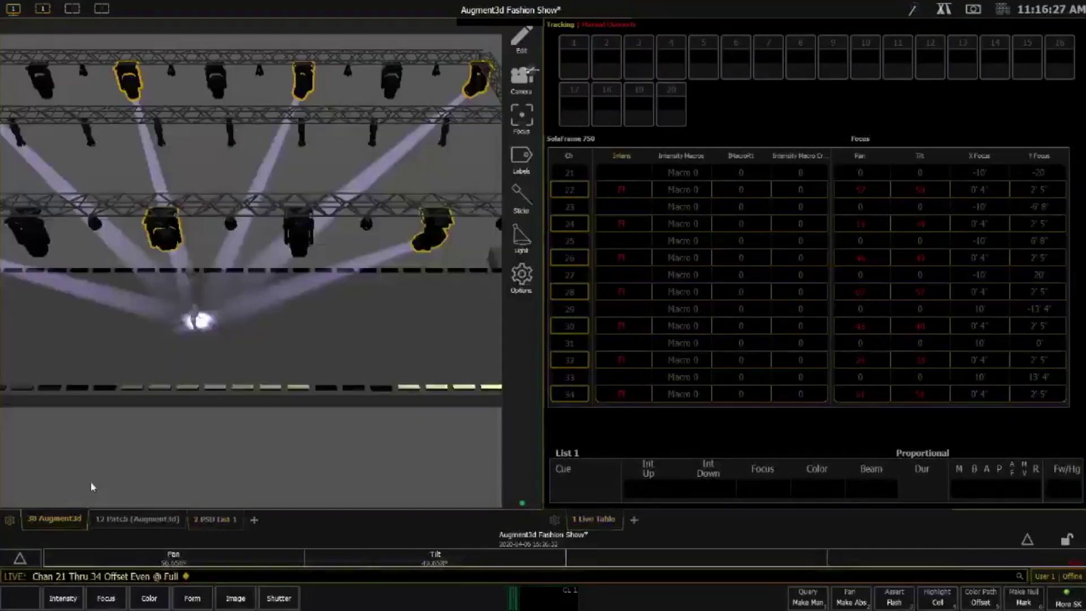
Resize the split workspace so that the Augment3d pane is wider than the Live Table pane
{"action": "left_click", "coordinate": [14, 10]}
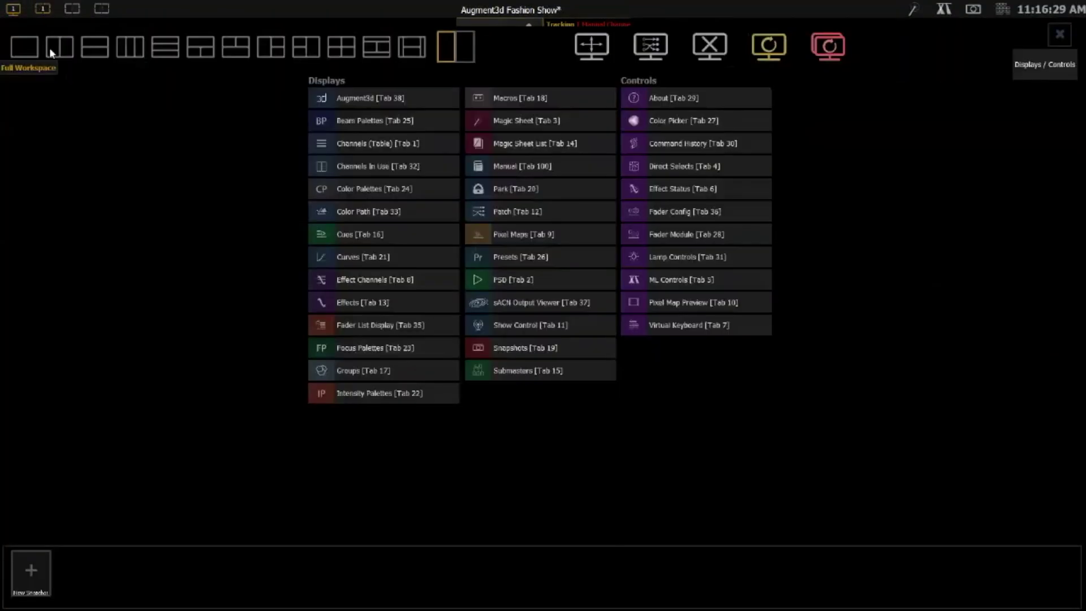
{"action": "left_click", "coordinate": [580, 50]}
{"action": "left_click_drag", "start_coordinate": [746, 283], "coordinate": [660, 286]}
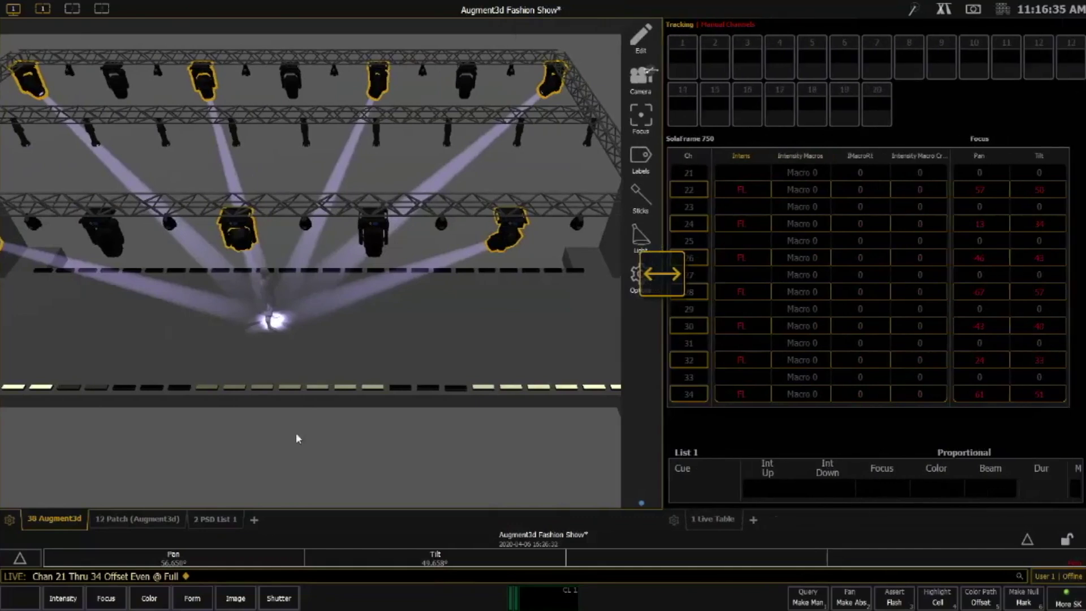
Aim the selected moving lights at several points on the runway floor, sweeping them across it and ending near its stage-view right end
{"action": "left_click", "coordinate": [437, 320]}
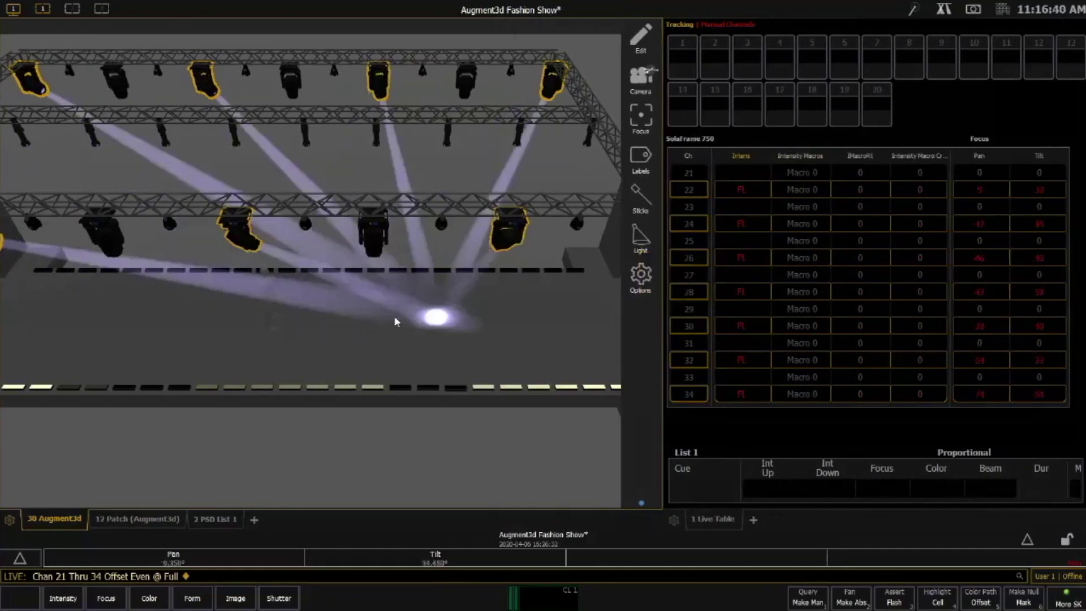
{"action": "left_click", "coordinate": [74, 352]}
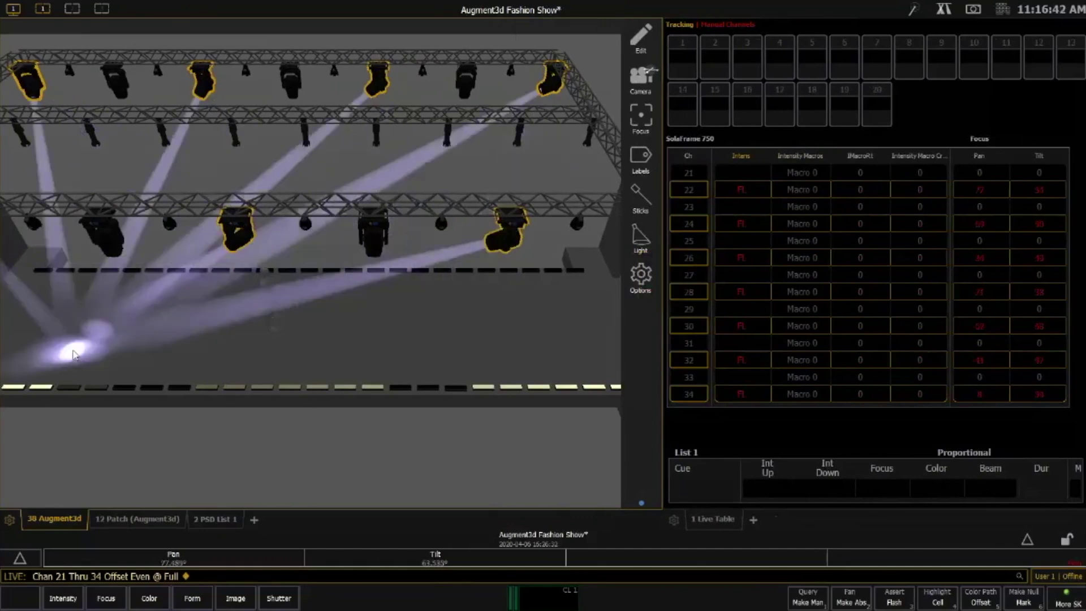
{"action": "left_click", "coordinate": [152, 294]}
{"action": "left_click_drag", "start_coordinate": [152, 292], "coordinate": [418, 341]}
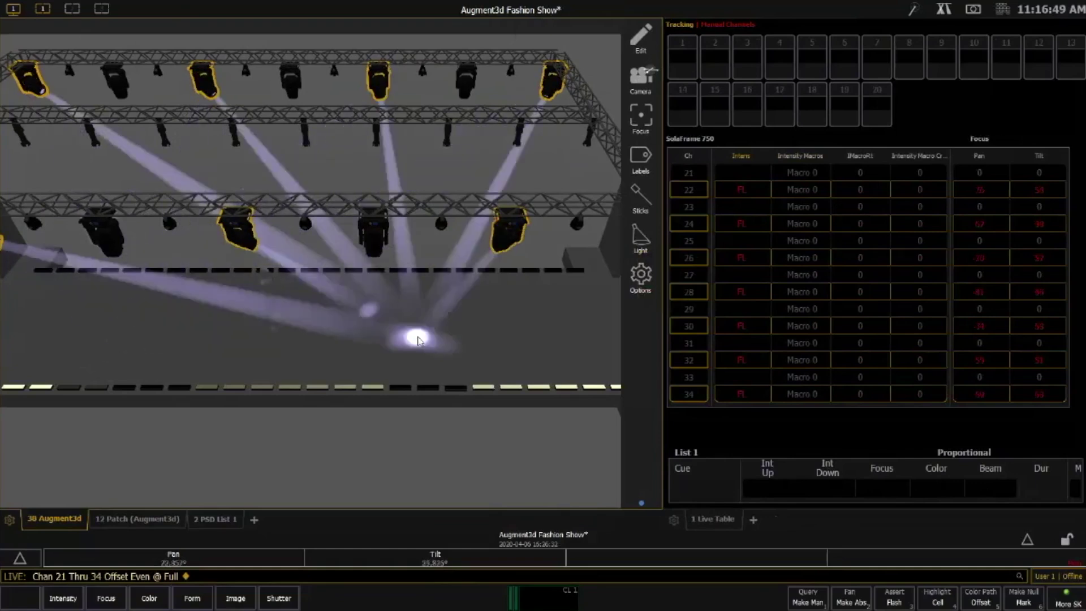
{"action": "left_click", "coordinate": [120, 311]}
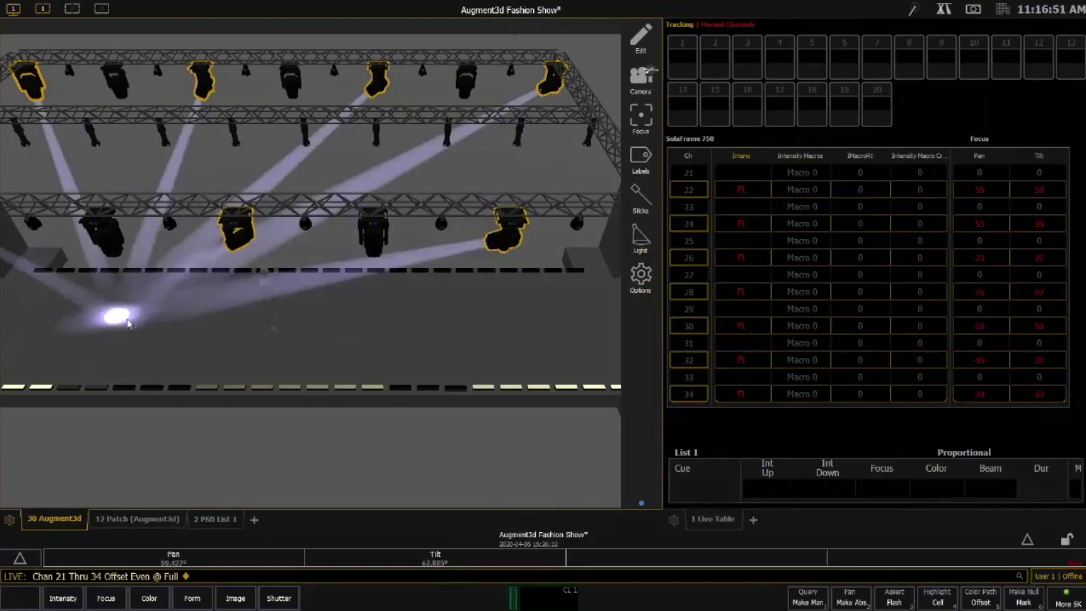
{"action": "left_click", "coordinate": [116, 320]}
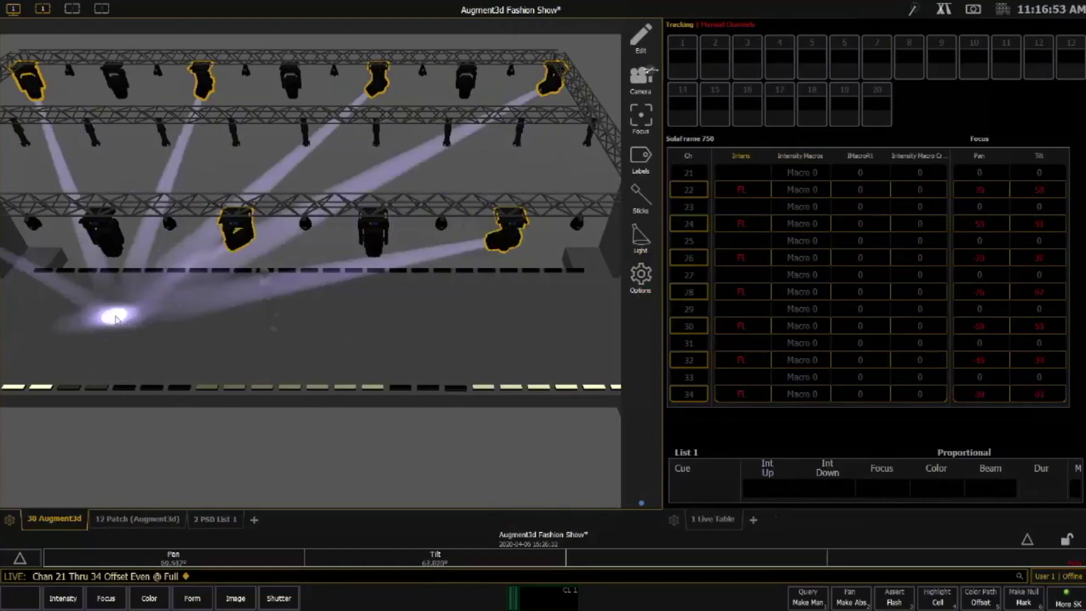
{"action": "left_click", "coordinate": [124, 345]}
{"action": "left_click_drag", "start_coordinate": [138, 321], "coordinate": [445, 352]}
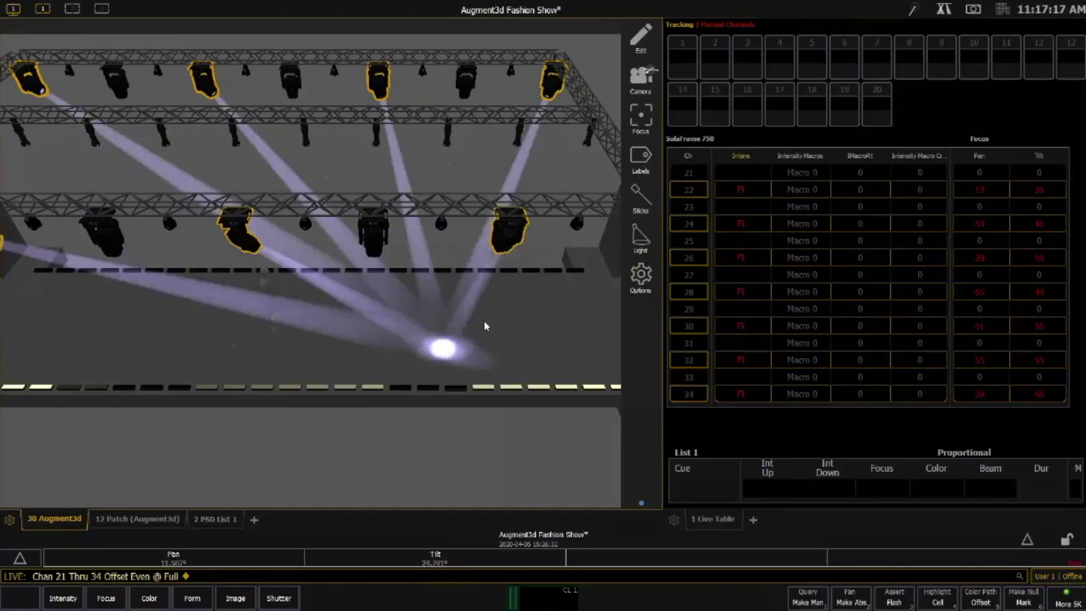
Pan the 3D view to bring the stage's opposite end into frame and restore the full single-pane workspace layout
{"action": "middle_click_drag", "start_coordinate": [194, 327], "coordinate": [334, 299]}
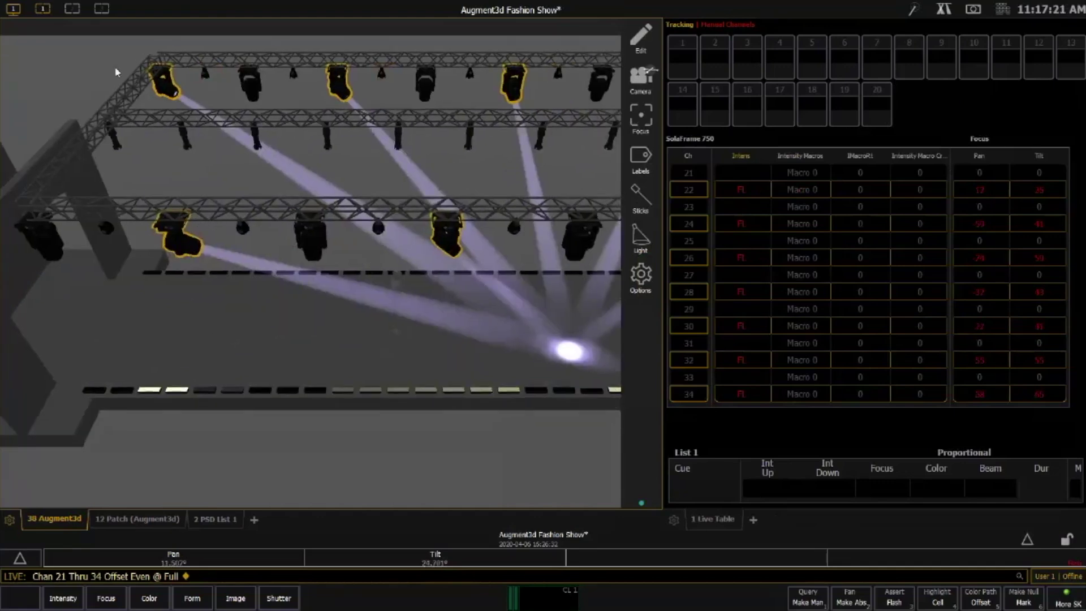
{"action": "left_click", "coordinate": [12, 14]}
{"action": "left_click", "coordinate": [12, 16]}
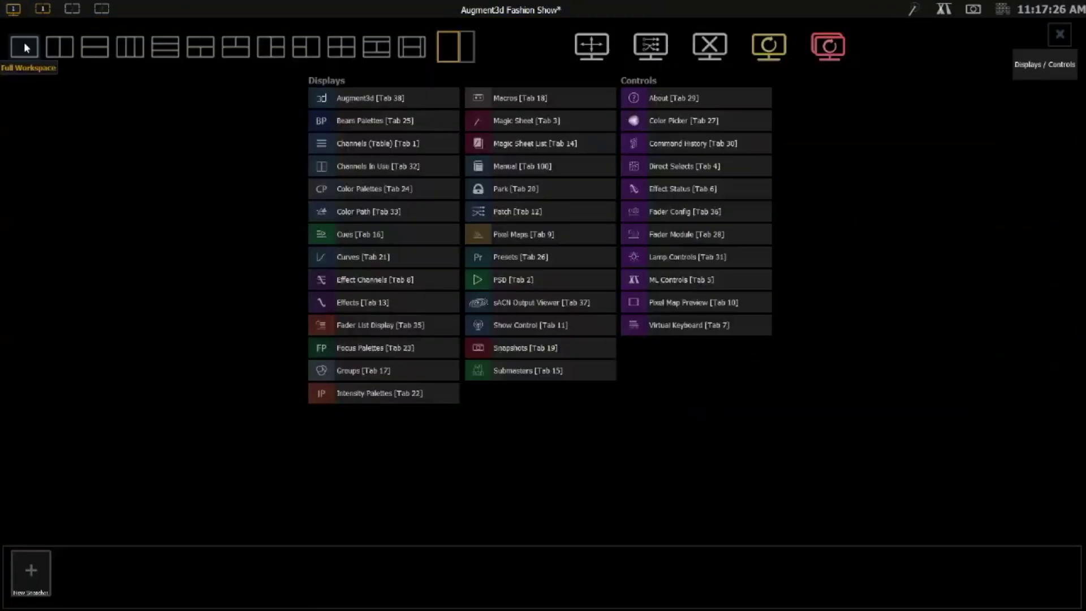
{"action": "left_click", "coordinate": [24, 42]}
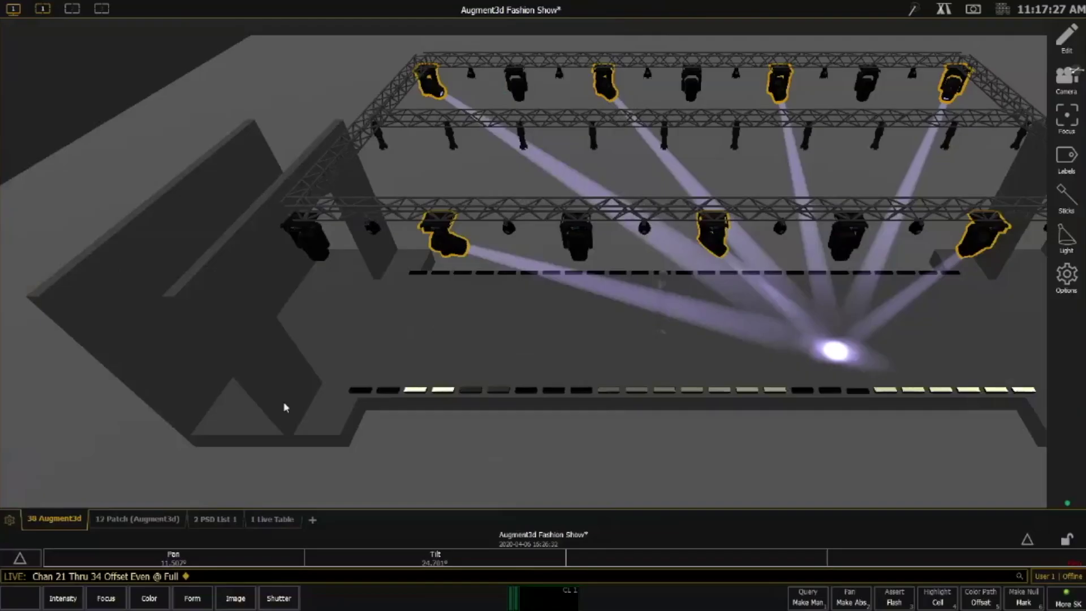
Enter model editing, browse the Furniture folder of the Stock library, and widen the library pane
{"action": "left_click", "coordinate": [1067, 39]}
{"action": "middle_click_drag", "start_coordinate": [255, 363], "coordinate": [376, 343]}
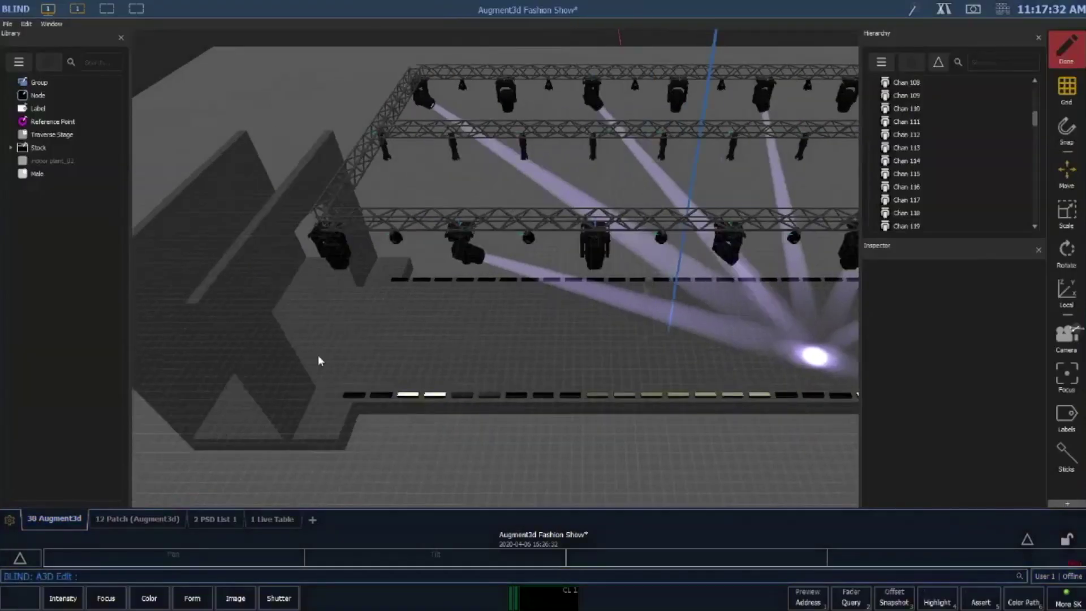
{"action": "scroll", "coordinate": [318, 355], "scroll_direction": "up", "scroll_amount": 3}
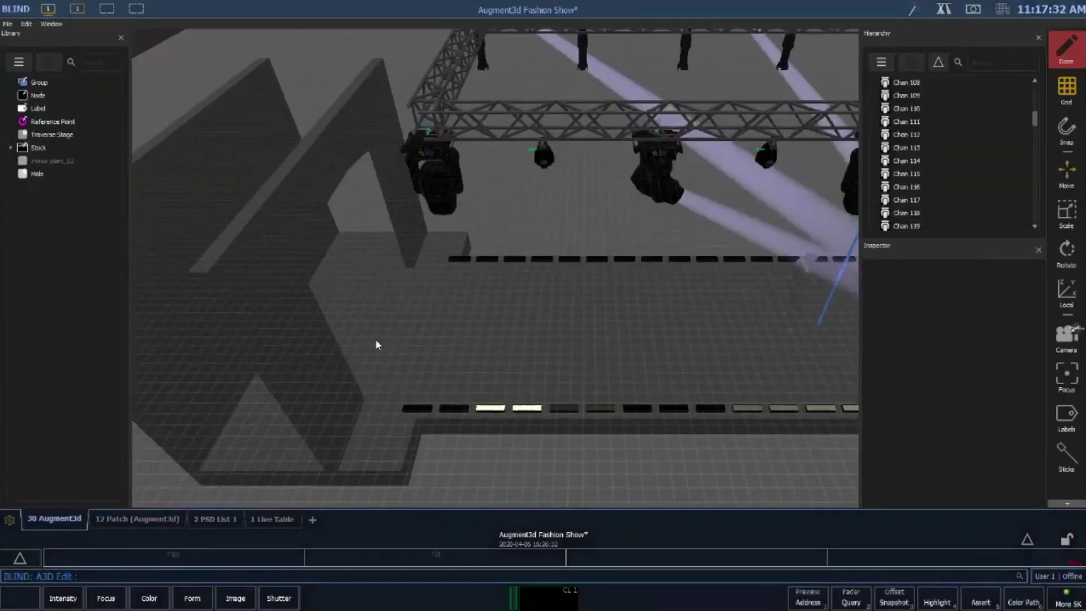
{"action": "left_click", "coordinate": [11, 148]}
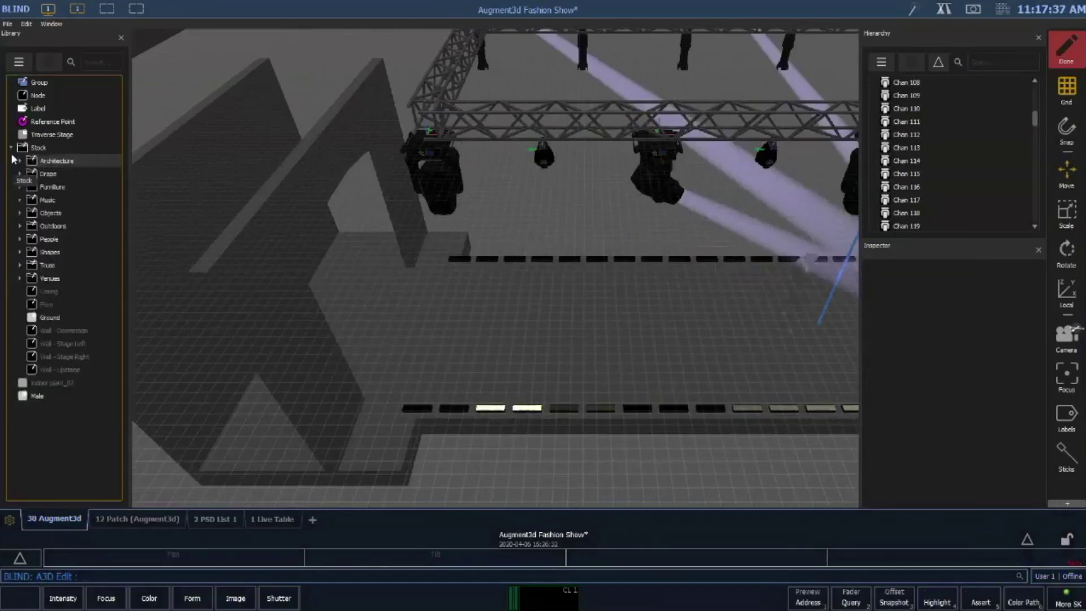
{"action": "left_click", "coordinate": [19, 187]}
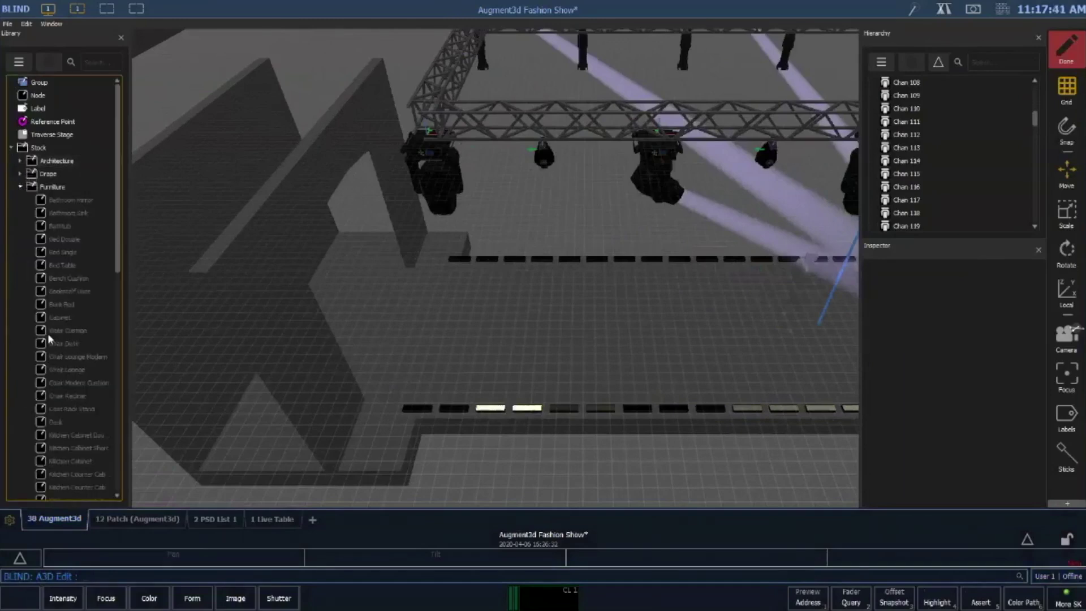
{"action": "scroll", "coordinate": [51, 332], "scroll_direction": "down", "scroll_amount": 4}
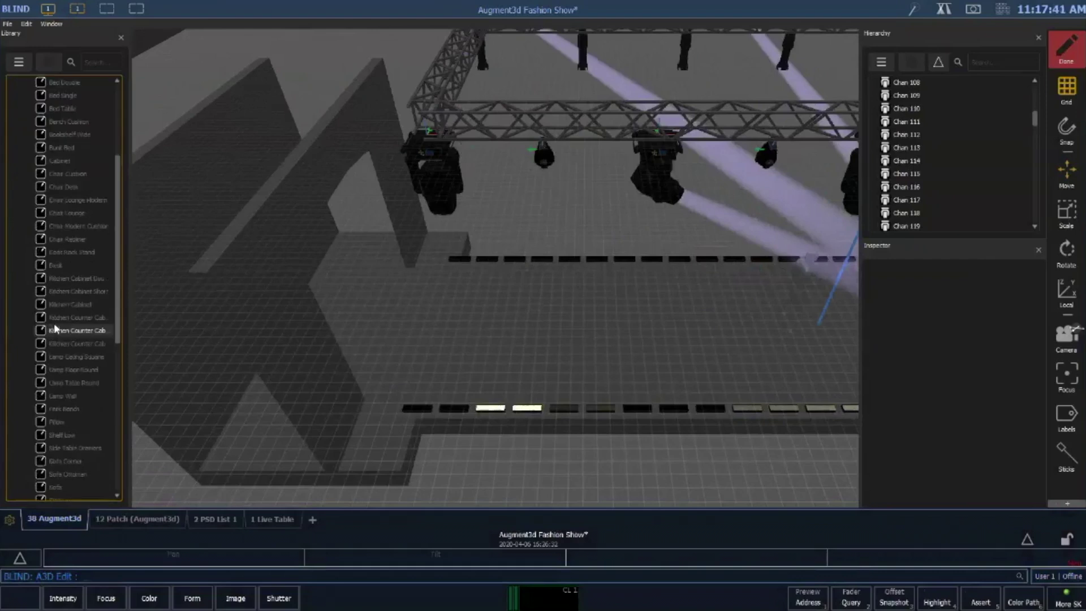
{"action": "scroll", "coordinate": [63, 254], "scroll_direction": "up", "scroll_amount": 4}
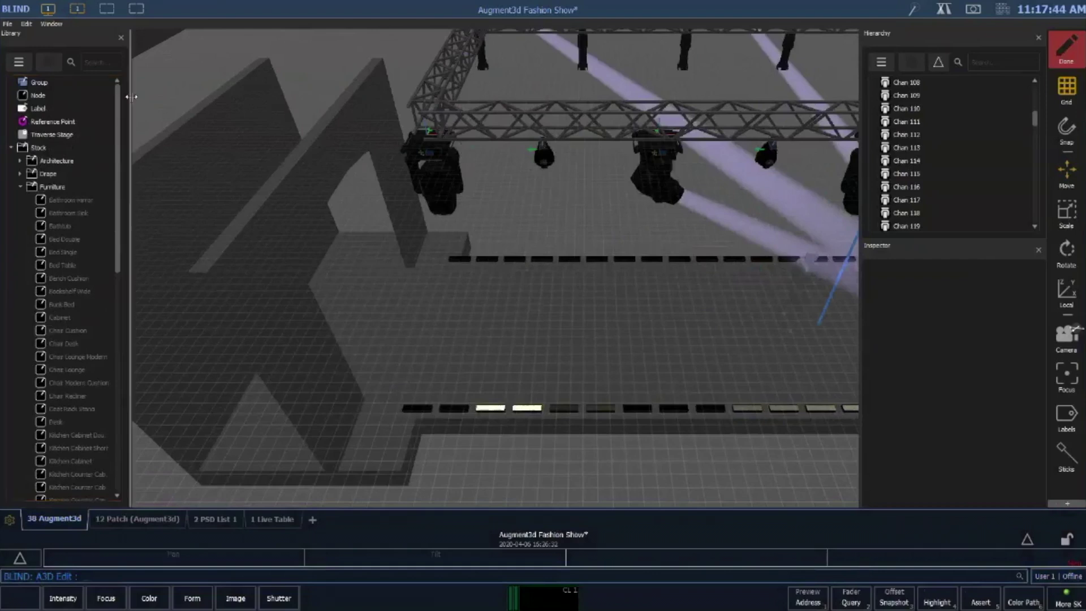
{"action": "left_click_drag", "start_coordinate": [131, 97], "coordinate": [165, 90]}
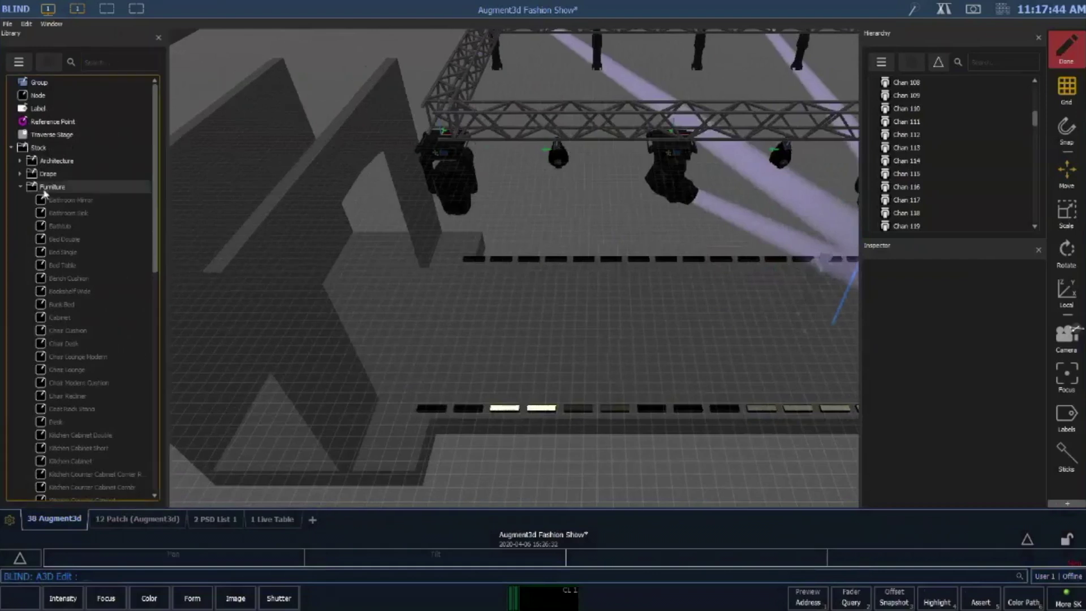
Find the Table Picnic model in the library, add it to the scene, and move it to about Y 28' 7", Z 2' 1"
{"action": "left_click", "coordinate": [97, 66]}
{"action": "type", "text": "pi"}
{"action": "type", "text": "an"}
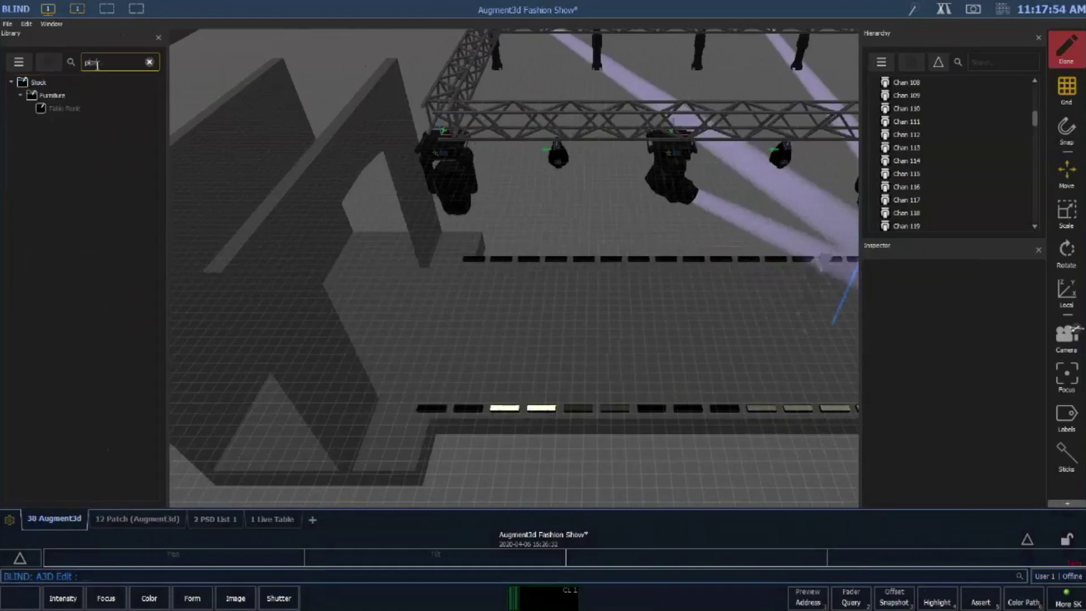
{"action": "left_click", "coordinate": [72, 139]}
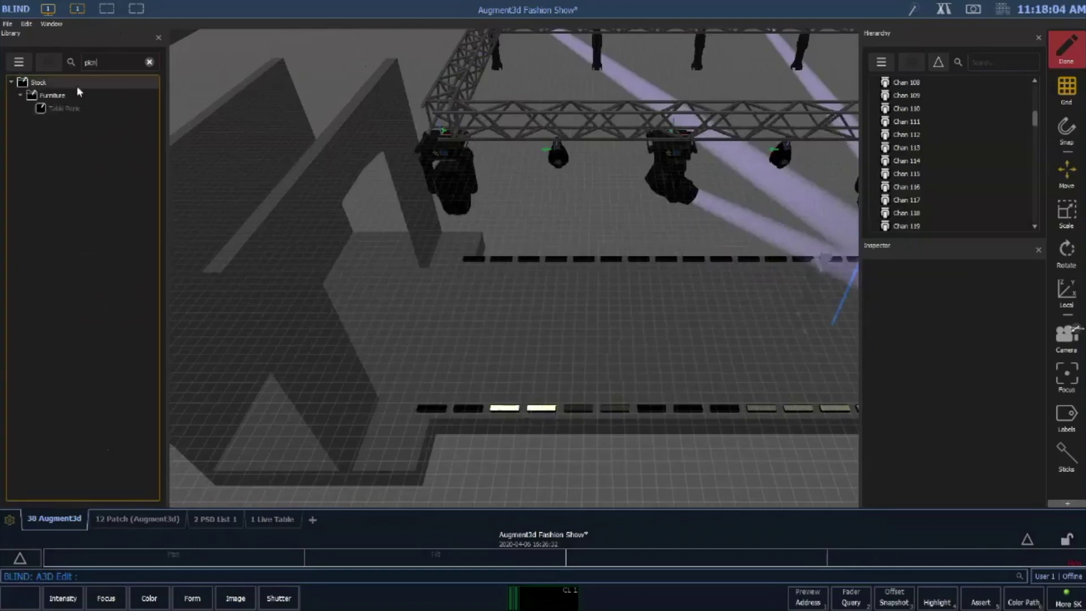
{"action": "left_click_drag", "start_coordinate": [69, 110], "coordinate": [681, 338]}
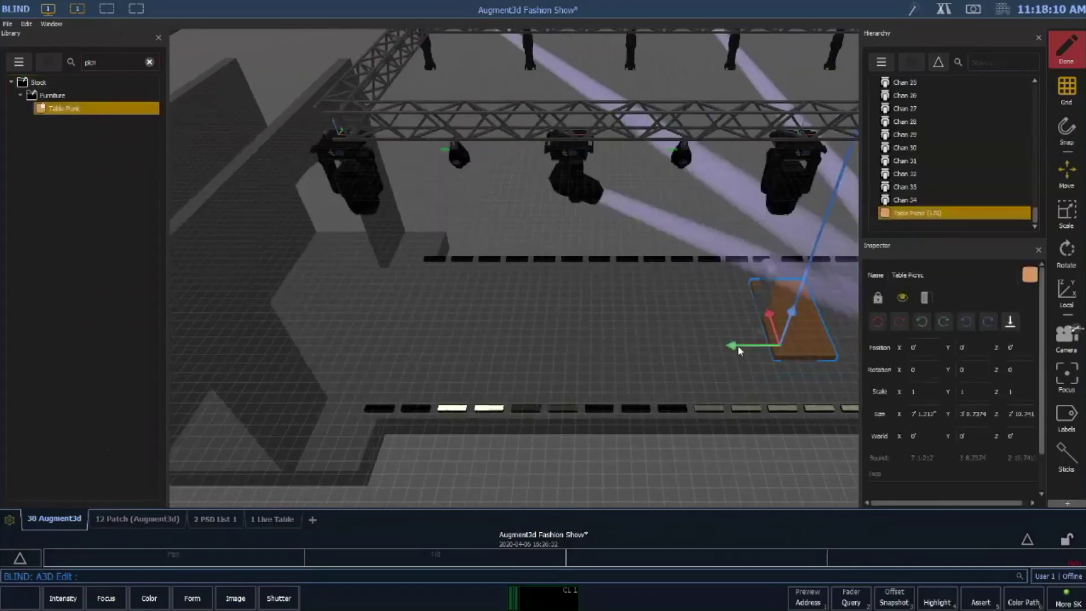
{"action": "left_click_drag", "start_coordinate": [738, 346], "coordinate": [348, 280]}
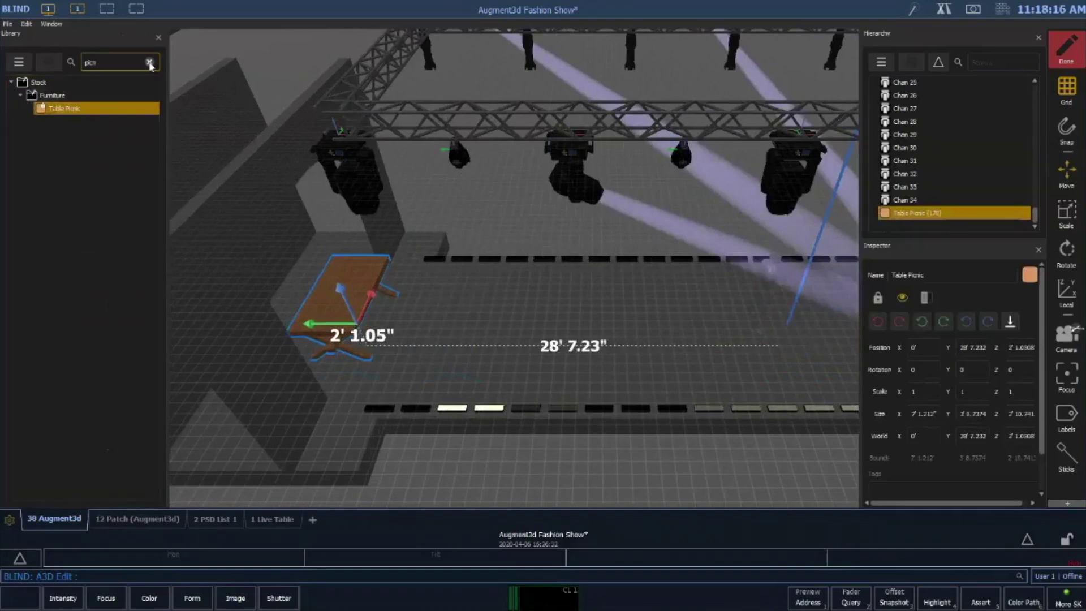
Add Person 1 from the stock People models and stand it above the picnic table at about Y 28' 1", Z 5' 2"
{"action": "left_click", "coordinate": [149, 63]}
{"action": "left_click", "coordinate": [20, 187]}
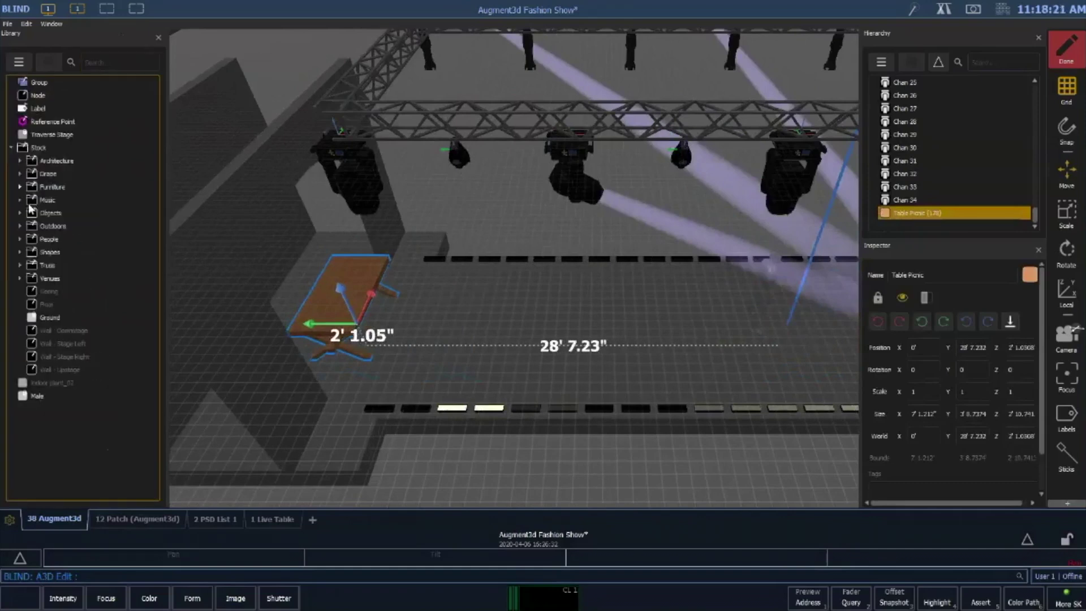
{"action": "left_click", "coordinate": [20, 239]}
{"action": "left_click_drag", "start_coordinate": [59, 252], "coordinate": [677, 314]}
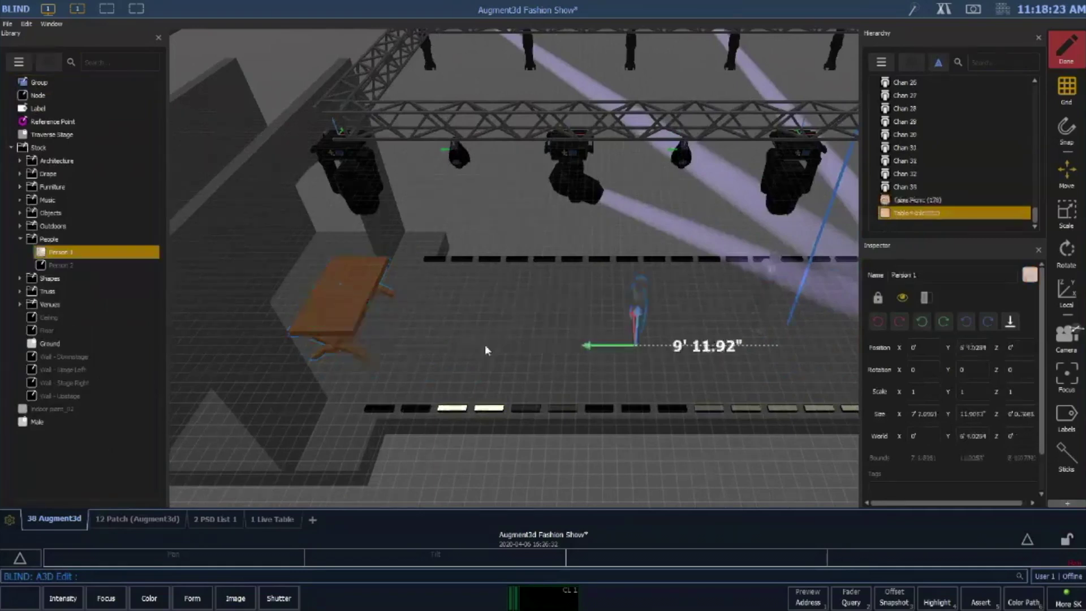
{"action": "left_click_drag", "start_coordinate": [485, 350], "coordinate": [334, 254]}
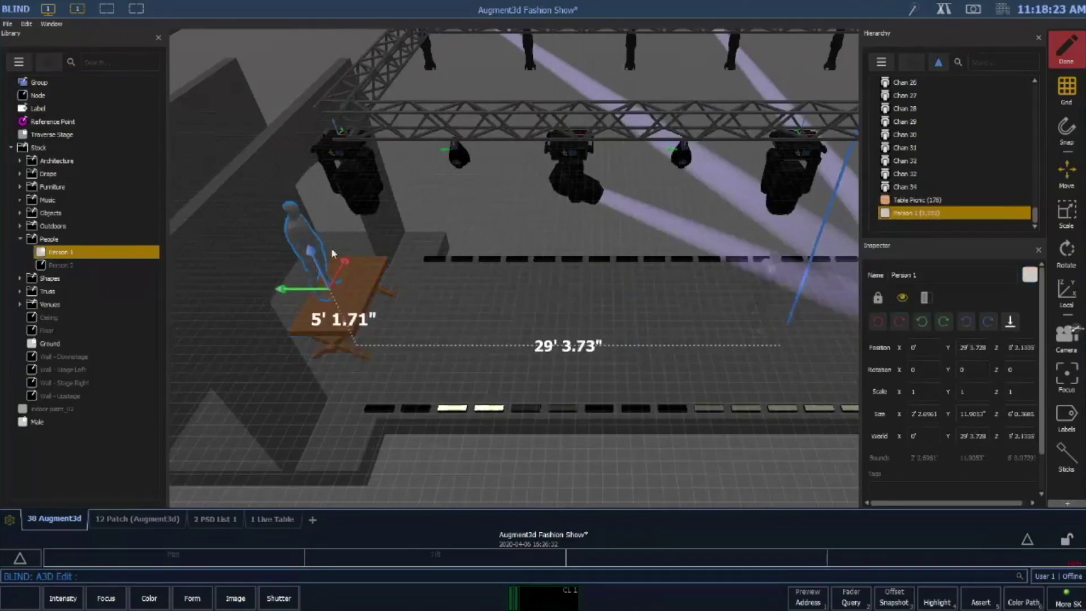
{"action": "left_click_drag", "start_coordinate": [290, 292], "coordinate": [412, 333]}
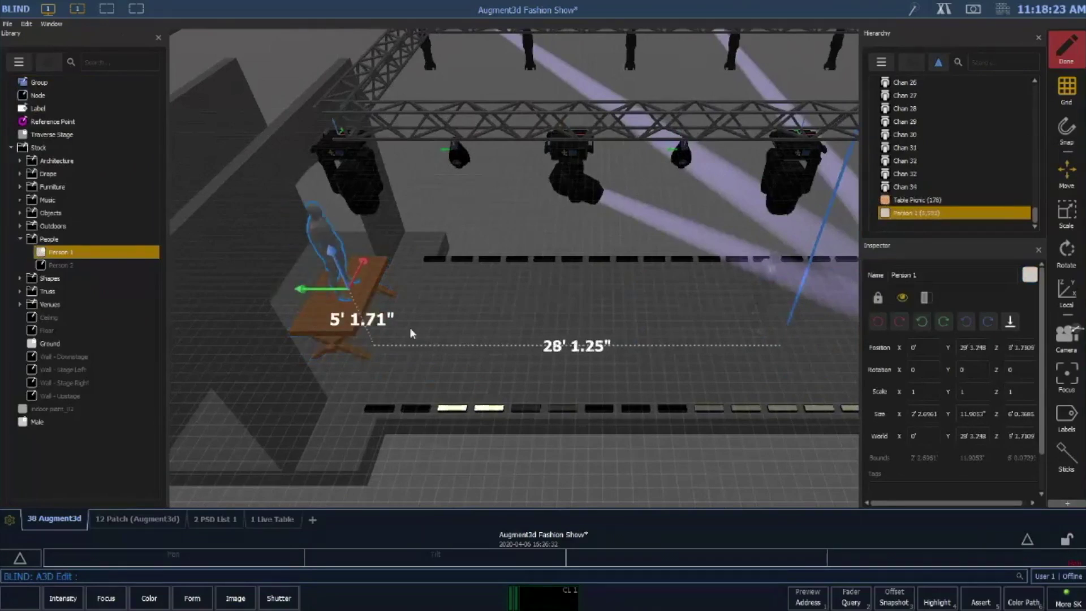
Using the Front camera view, centre Person 1 over the picnic table and lower it onto the tabletop at about Z 5' 0.8"
{"action": "middle_click_drag", "start_coordinate": [411, 330], "coordinate": [485, 309]}
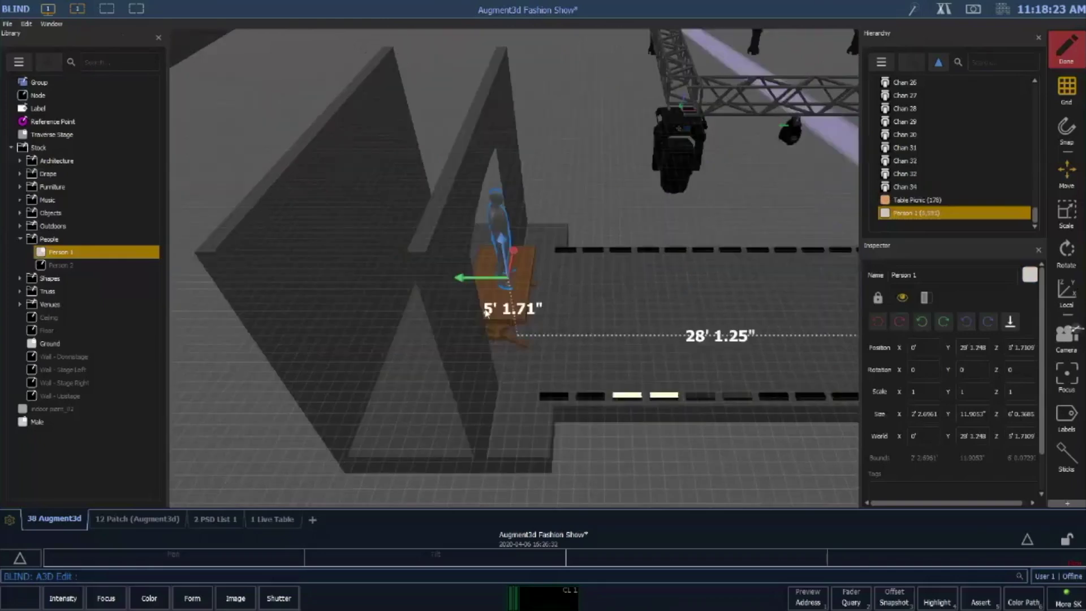
{"action": "scroll", "coordinate": [485, 313], "scroll_direction": "up", "scroll_amount": 4}
{"action": "right_click_drag", "start_coordinate": [465, 234], "coordinate": [651, 209]}
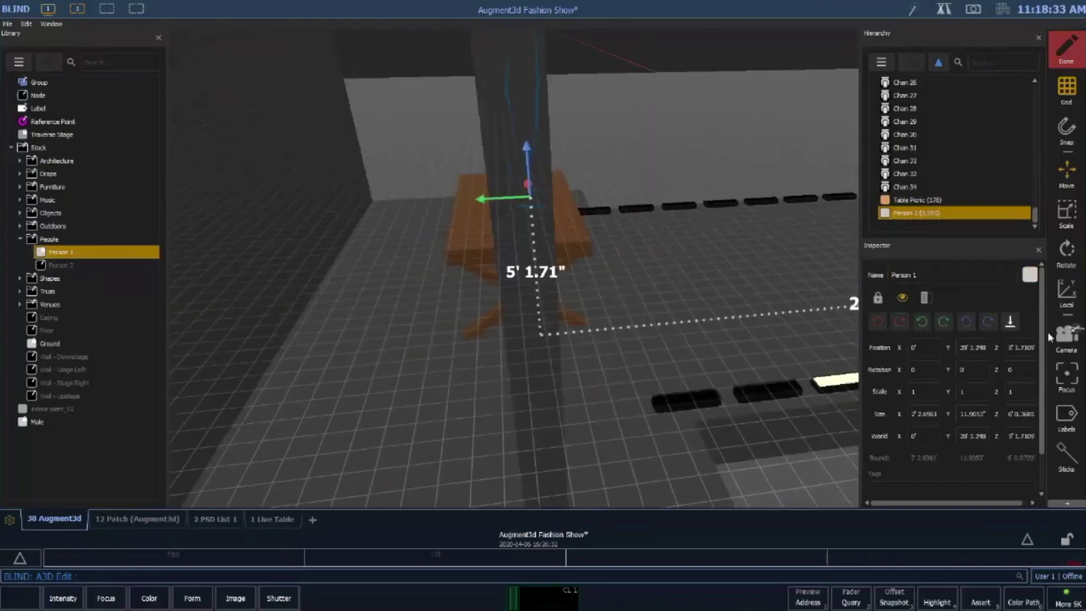
{"action": "left_click", "coordinate": [1066, 336]}
{"action": "left_click", "coordinate": [781, 438]}
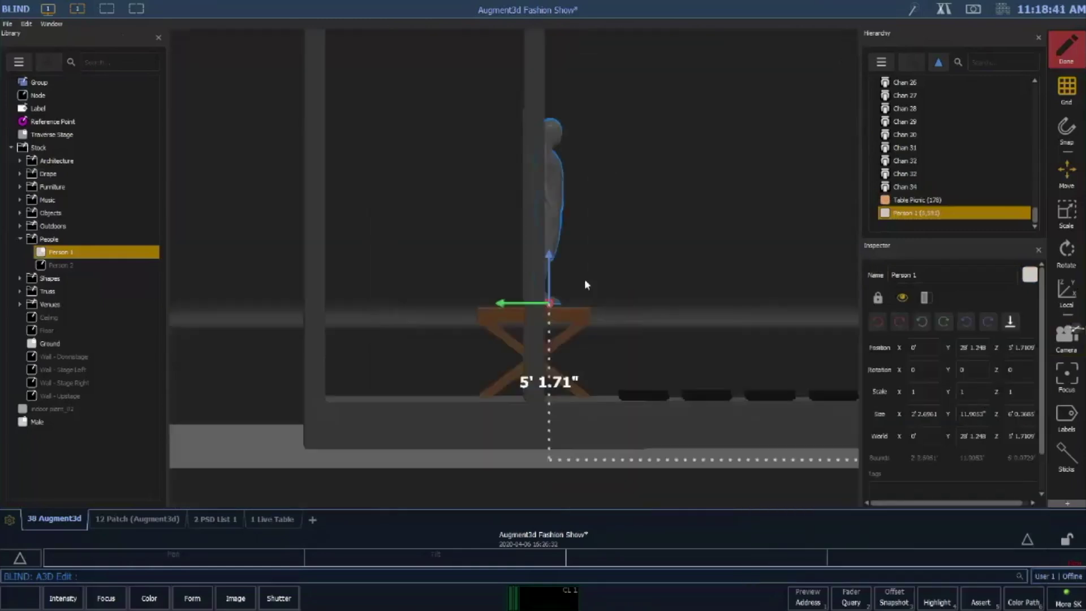
{"action": "left_click_drag", "start_coordinate": [505, 306], "coordinate": [542, 296]}
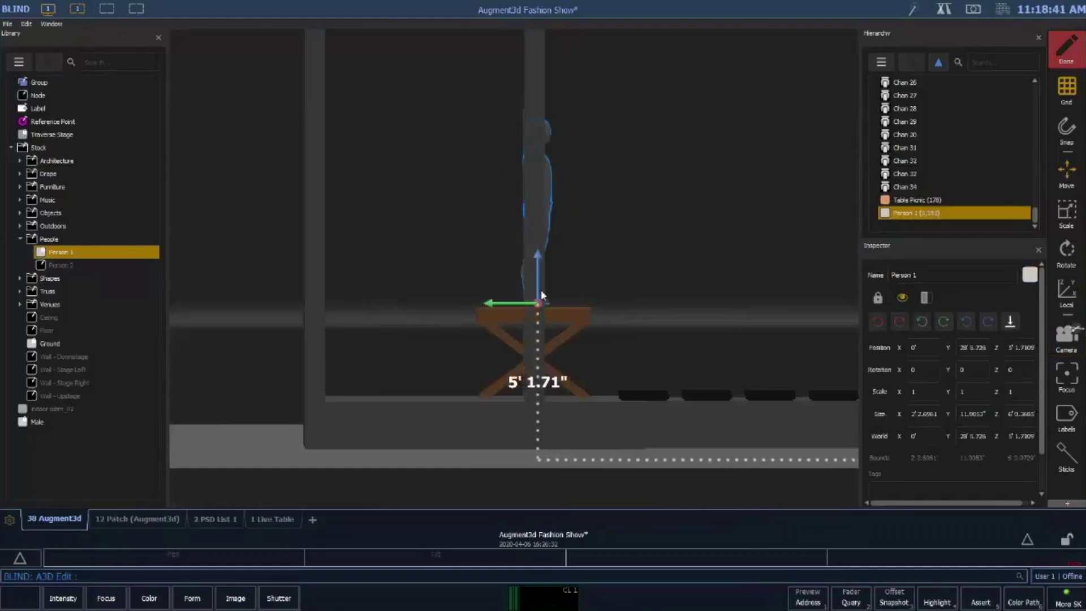
{"action": "left_click_drag", "start_coordinate": [537, 257], "coordinate": [593, 390]}
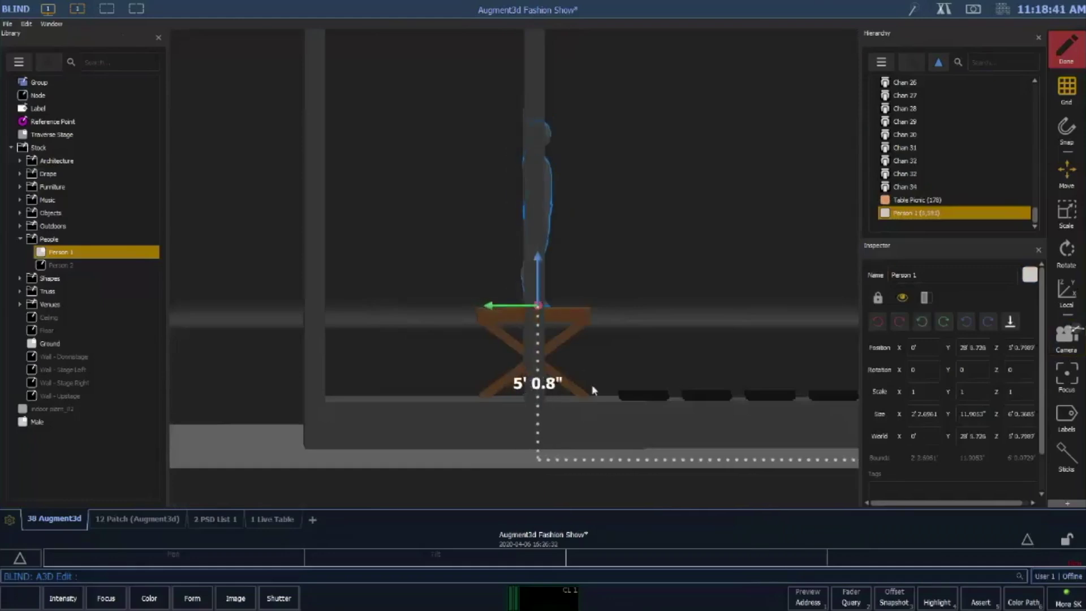
Reframe the scene around the table, figure and runway, and return from model editing to Live
{"action": "left_click", "coordinate": [1067, 337]}
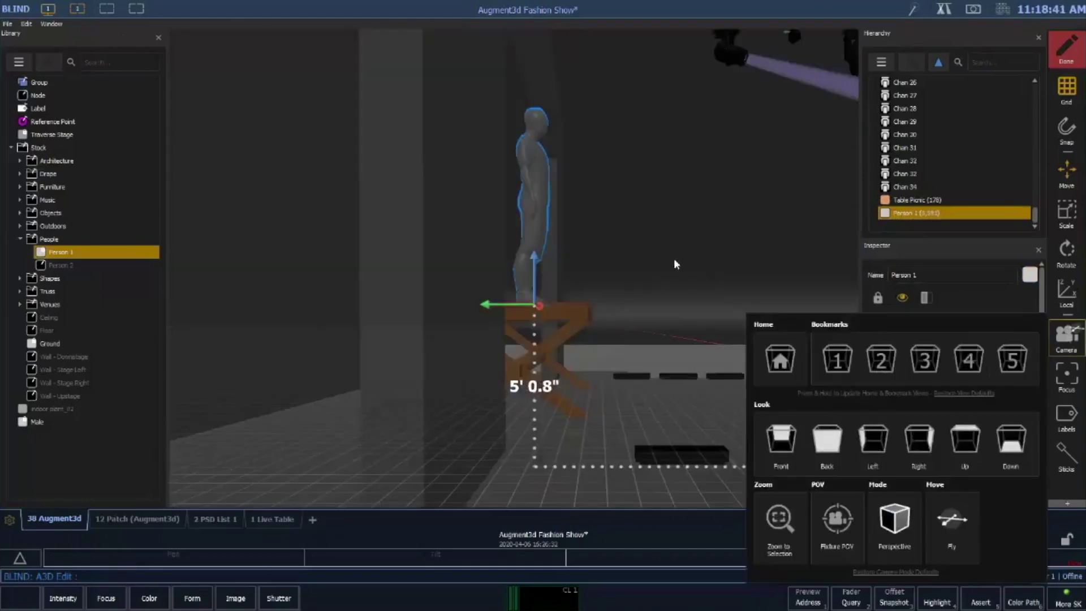
{"action": "left_click_drag", "start_coordinate": [675, 260], "coordinate": [538, 287]}
{"action": "scroll", "coordinate": [607, 280], "scroll_direction": "down", "scroll_amount": 3}
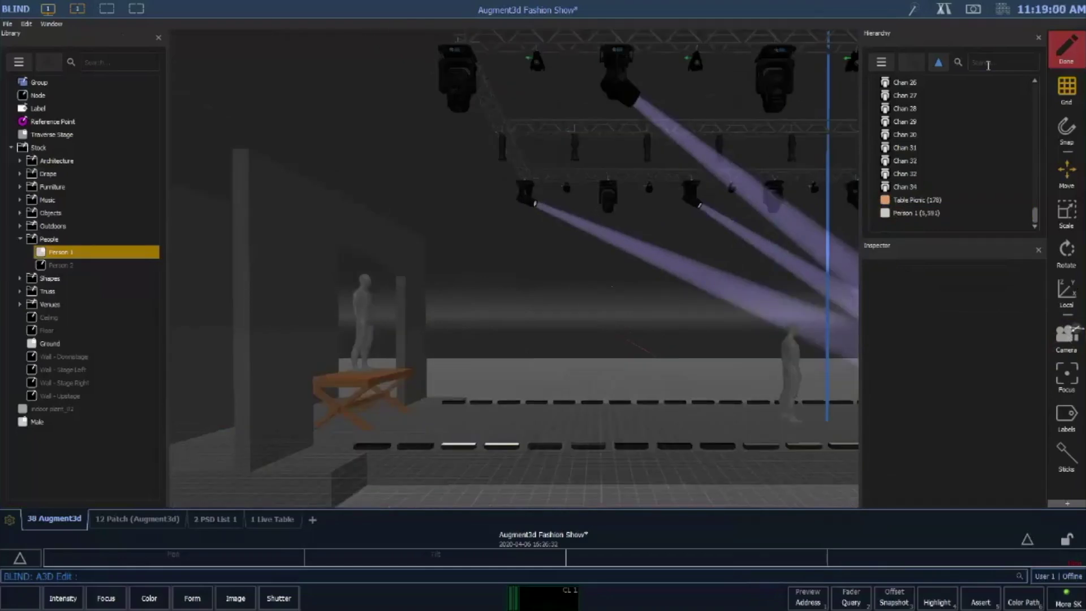
{"action": "left_click", "coordinate": [989, 63]}
{"action": "key", "text": "F1"}
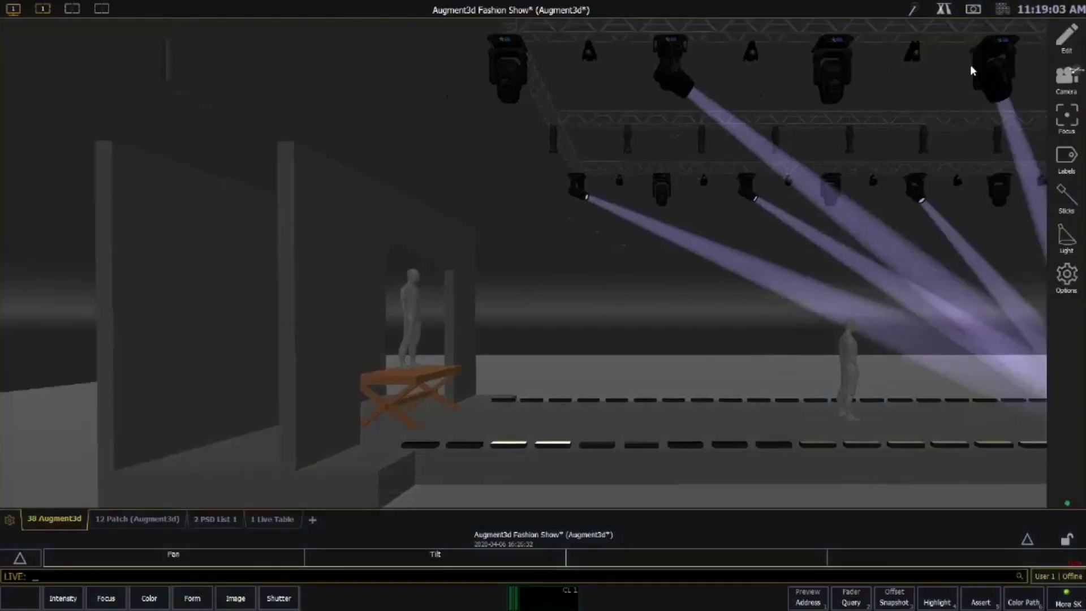
Recall camera bookmarks 3 and 4 to bring back the raised view of the whole stage
{"action": "middle_click_drag", "start_coordinate": [1039, 197], "coordinate": [1010, 189]}
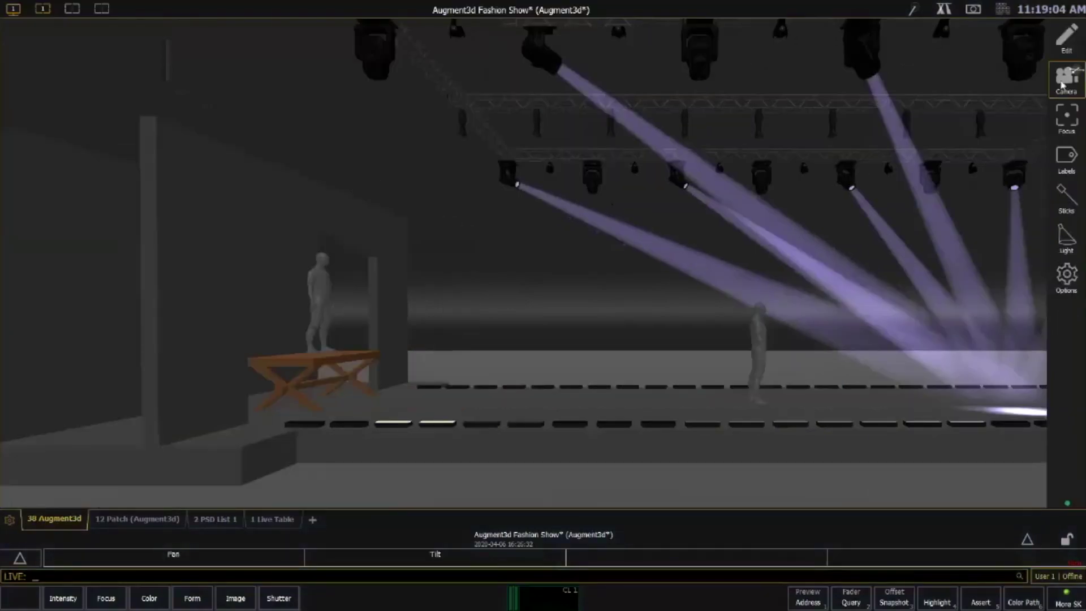
{"action": "left_click", "coordinate": [1062, 84]}
{"action": "left_click", "coordinate": [928, 106]}
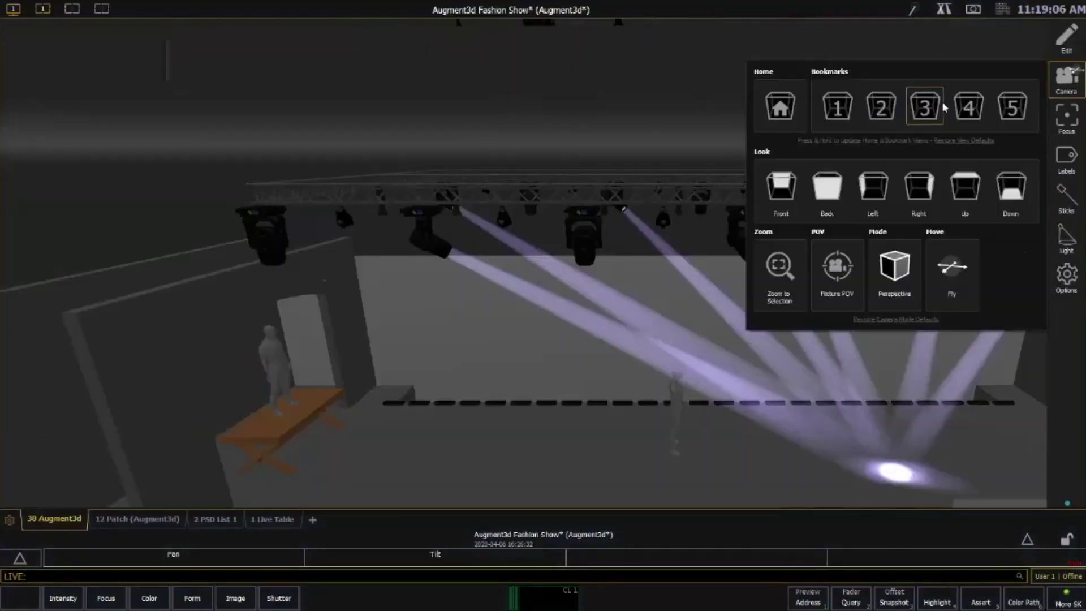
{"action": "left_click", "coordinate": [969, 107]}
{"action": "left_click", "coordinate": [573, 436]}
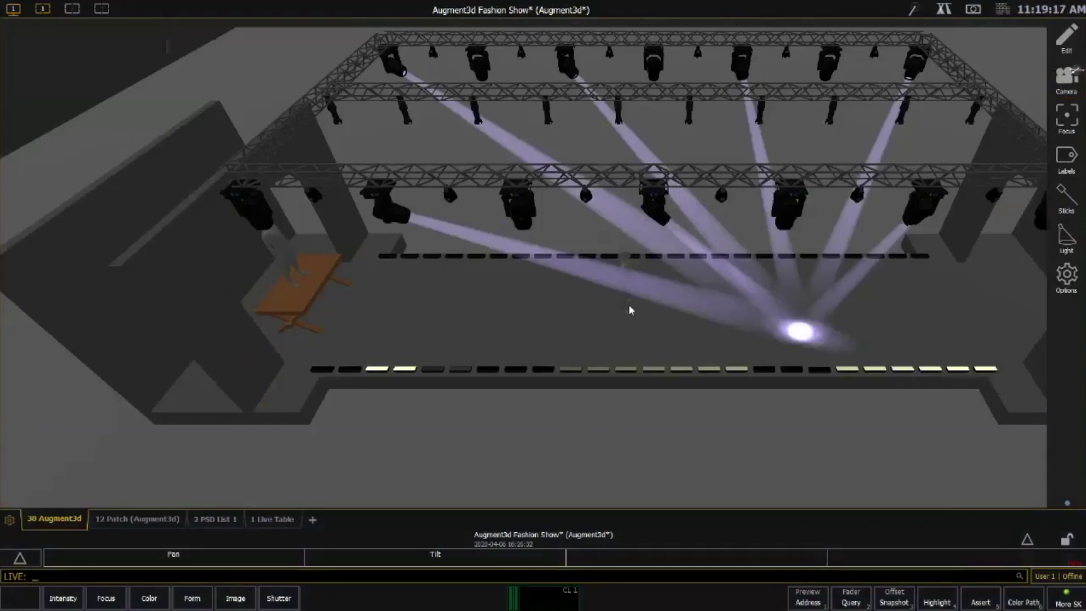
Try to recall the last channel selection from the keyboard for the moving lights, Chan 21 Thru 34 Offset Even
{"action": "key", "text": "Escape"}
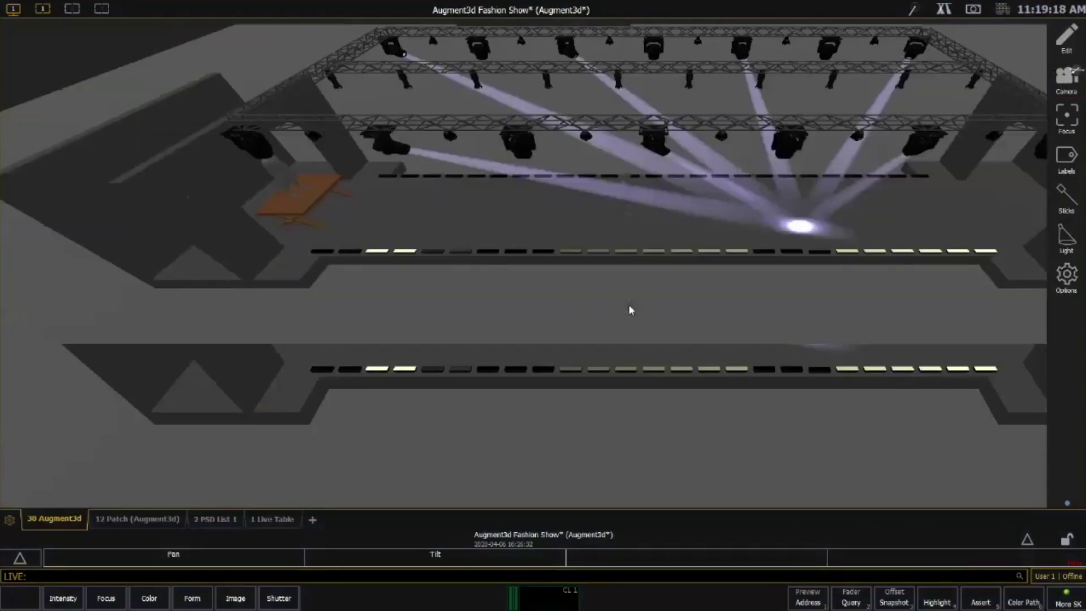
{"action": "key", "text": "Return"}
{"action": "key", "text": "l"}
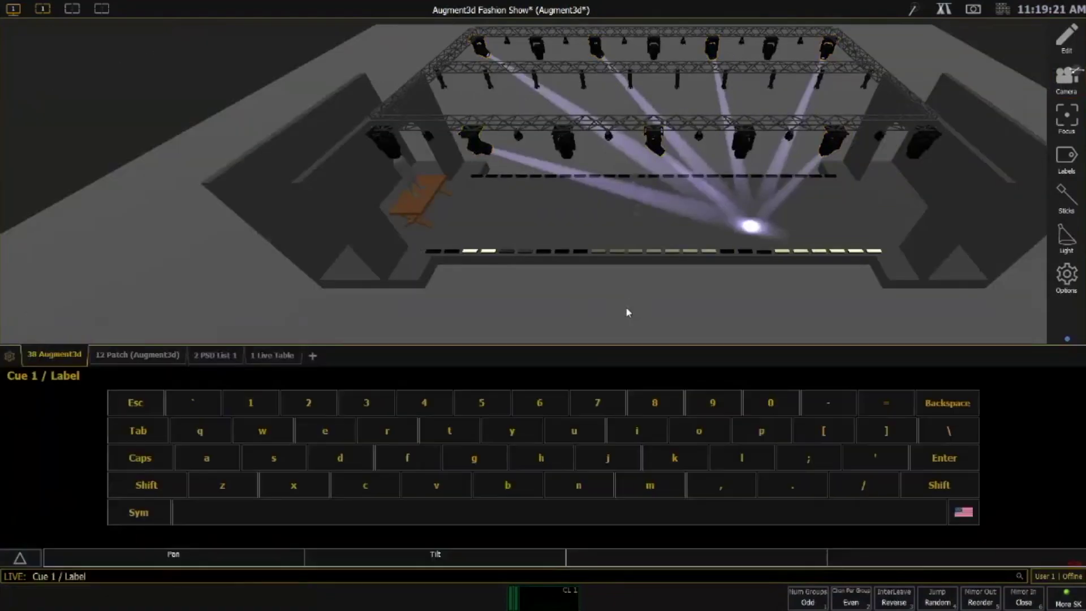
{"action": "key", "text": "Escape"}
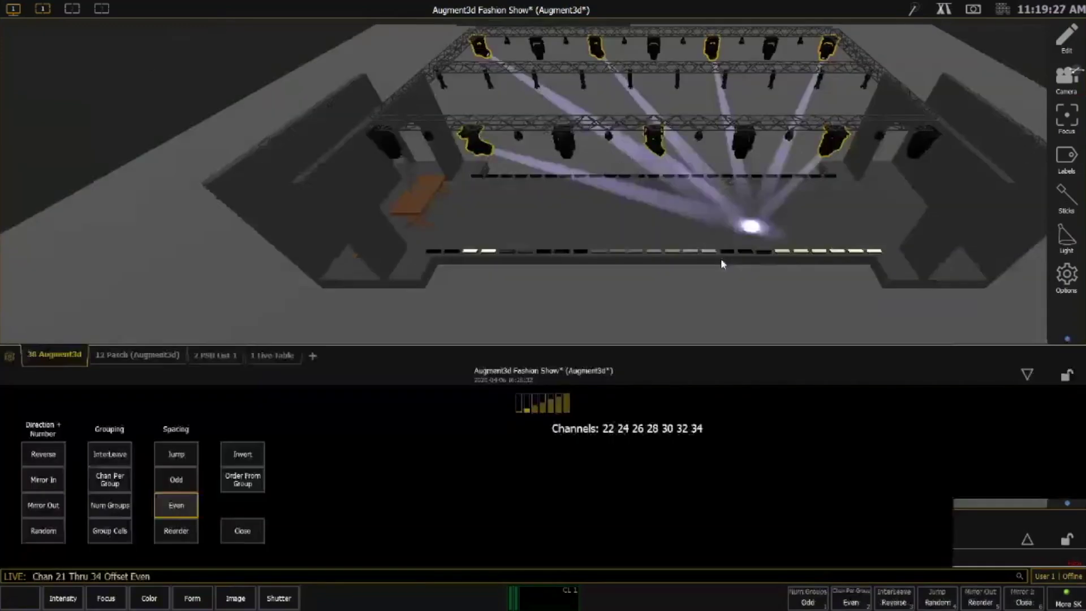
{"action": "key", "text": "Return"}
{"action": "key", "text": "l"}
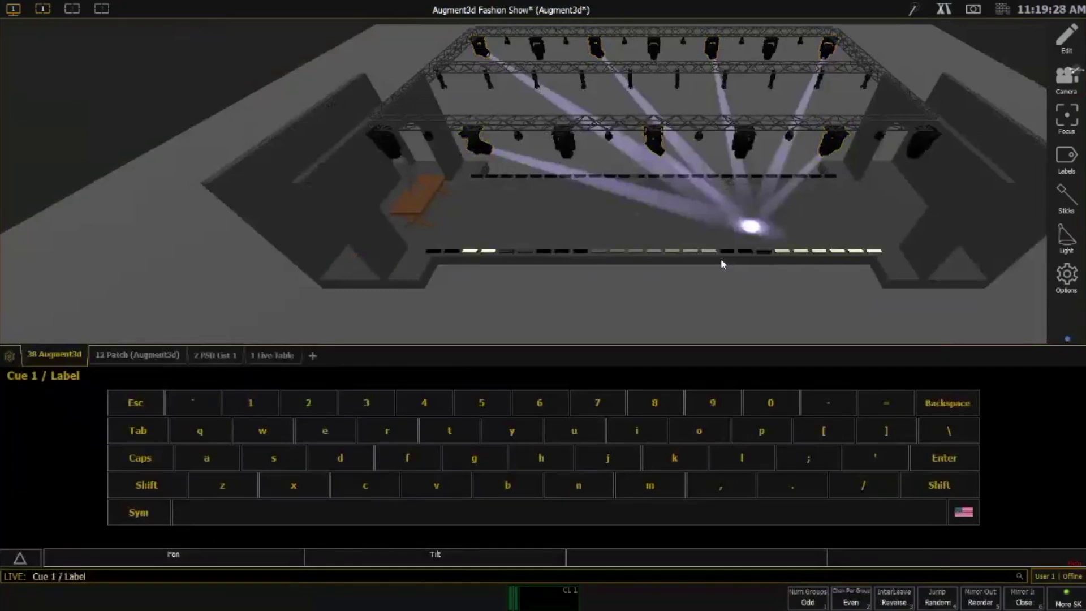
{"action": "key", "text": "Return"}
{"action": "key", "text": "Return"}
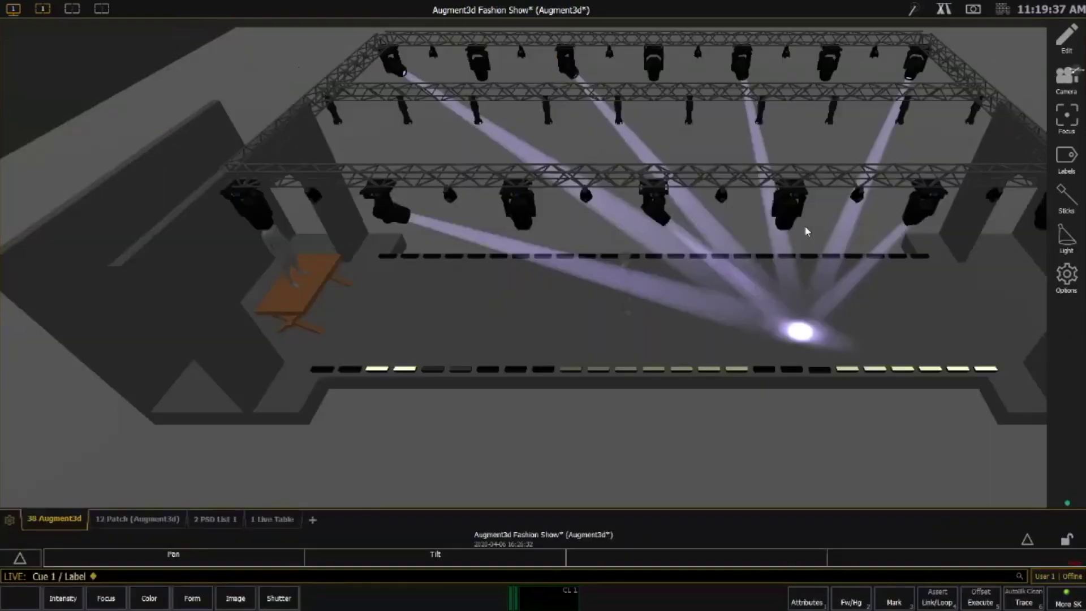
Use Select Last on the virtual keypad to reselect Chan 21 Thru 34 Offset Even, and collapse the offset options
{"action": "left_click", "coordinate": [1002, 9]}
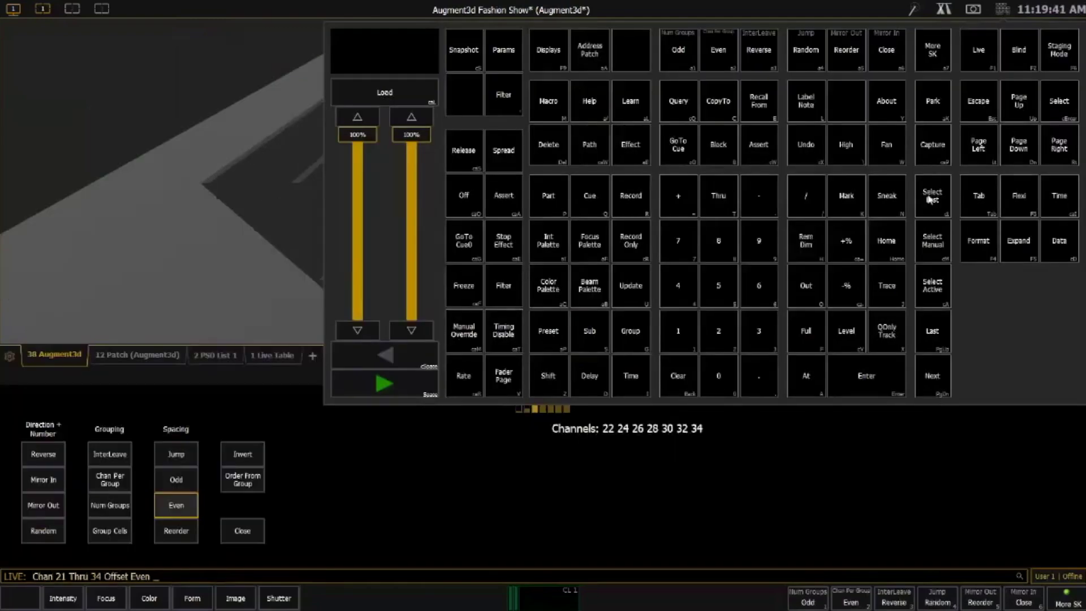
{"action": "left_click", "coordinate": [858, 396]}
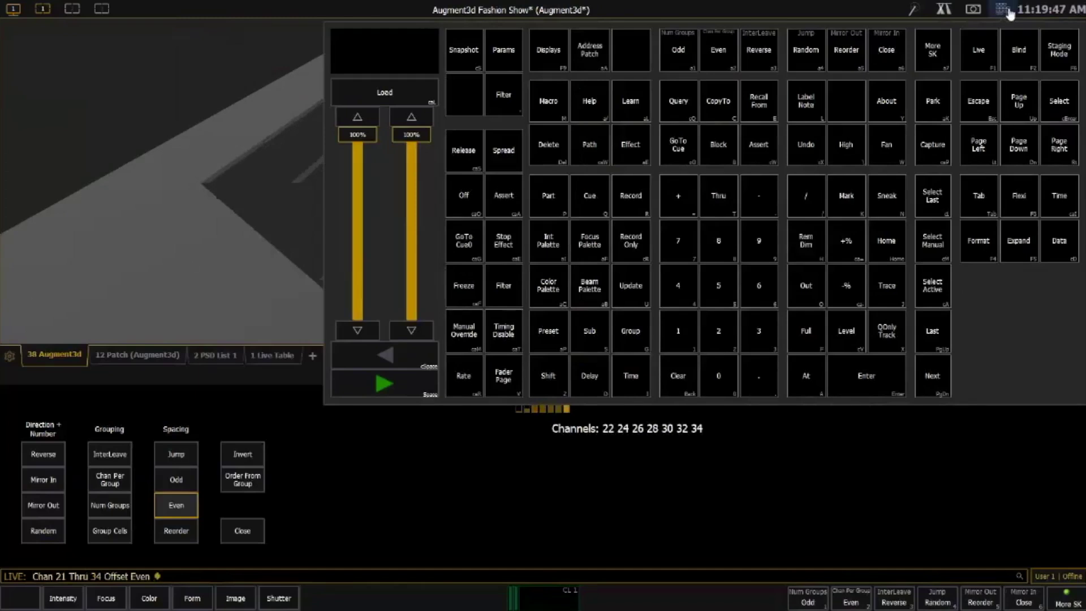
{"action": "left_click", "coordinate": [1008, 13]}
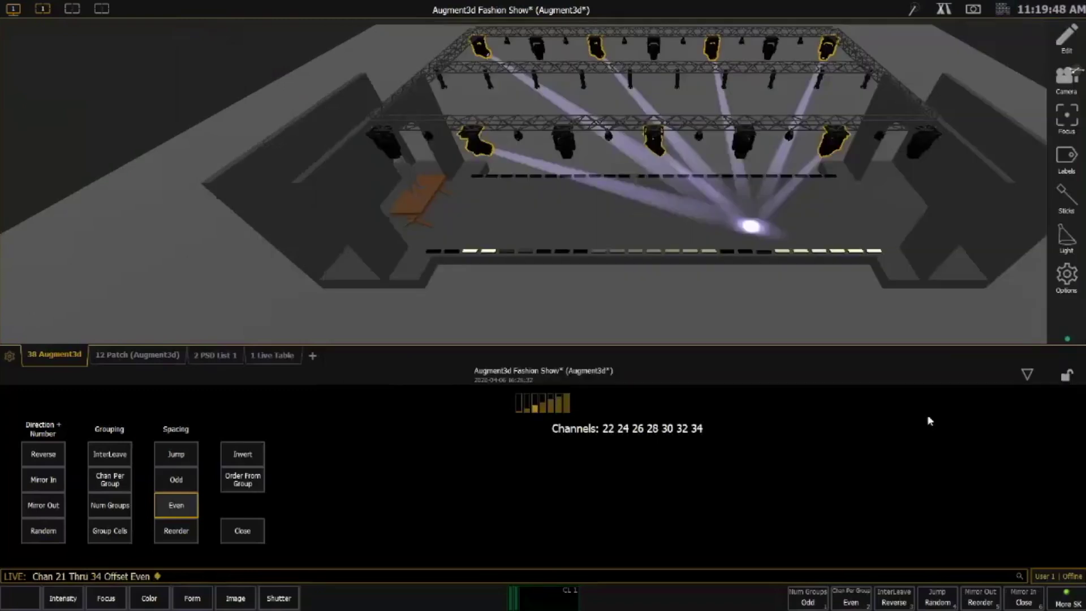
{"action": "left_click", "coordinate": [1029, 377]}
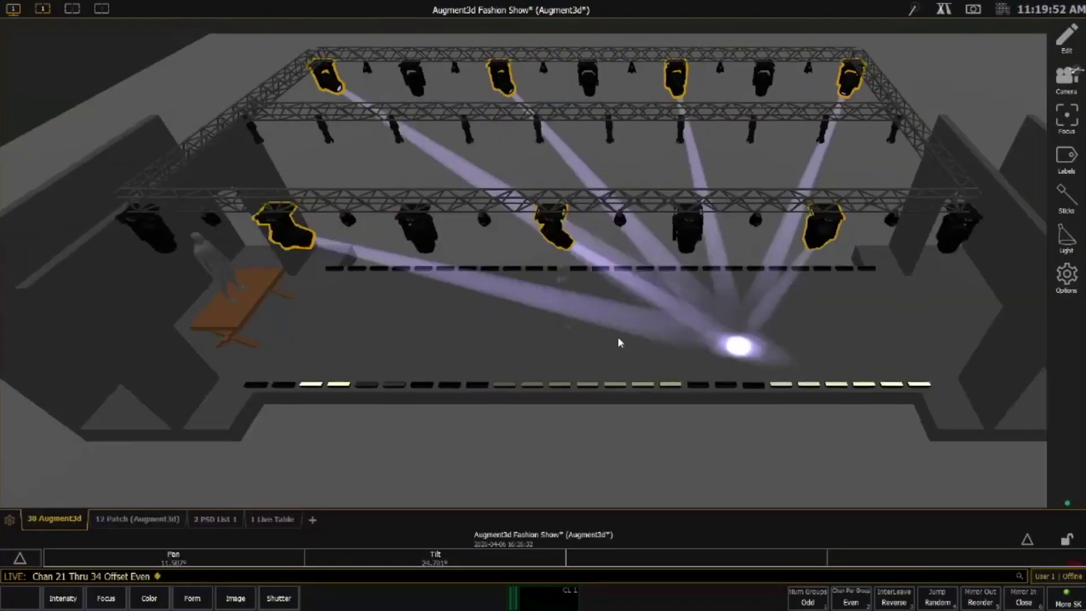
Focus the selected moving lights at the runway figure's feet and raise the focus point above the floor up to its head
{"action": "left_click", "coordinate": [570, 322]}
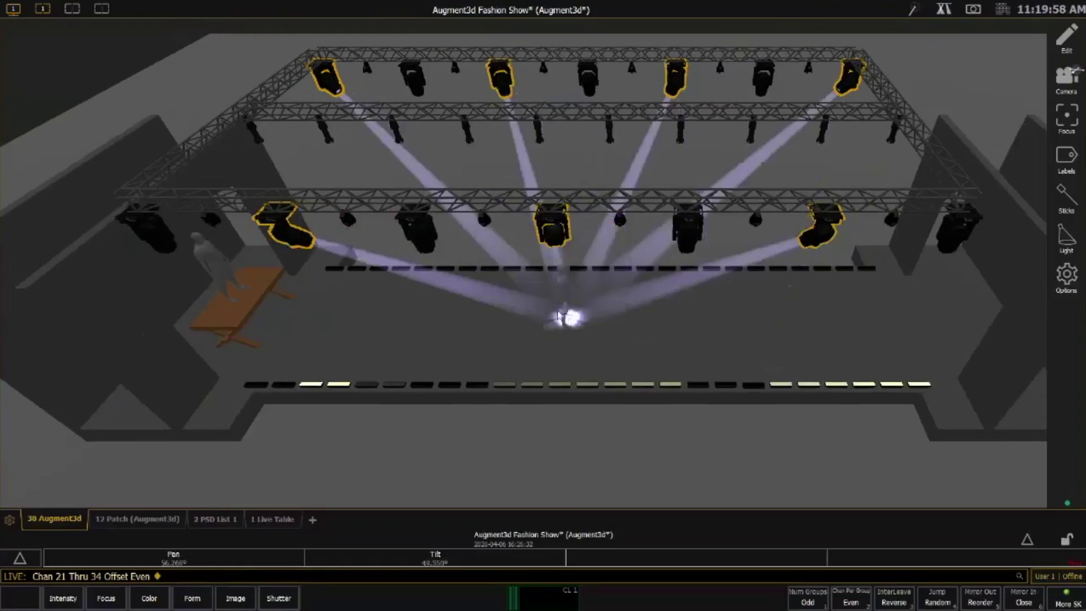
{"action": "scroll", "coordinate": [557, 314], "scroll_direction": "up", "scroll_amount": 5}
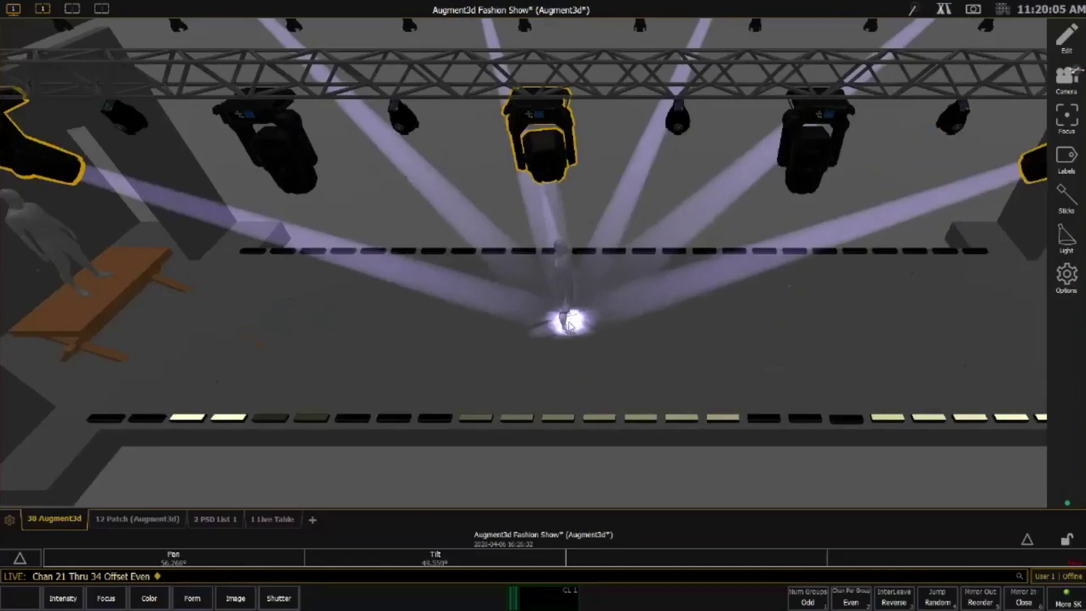
{"action": "scroll", "coordinate": [569, 322], "scroll_direction": "up", "scroll_amount": 2}
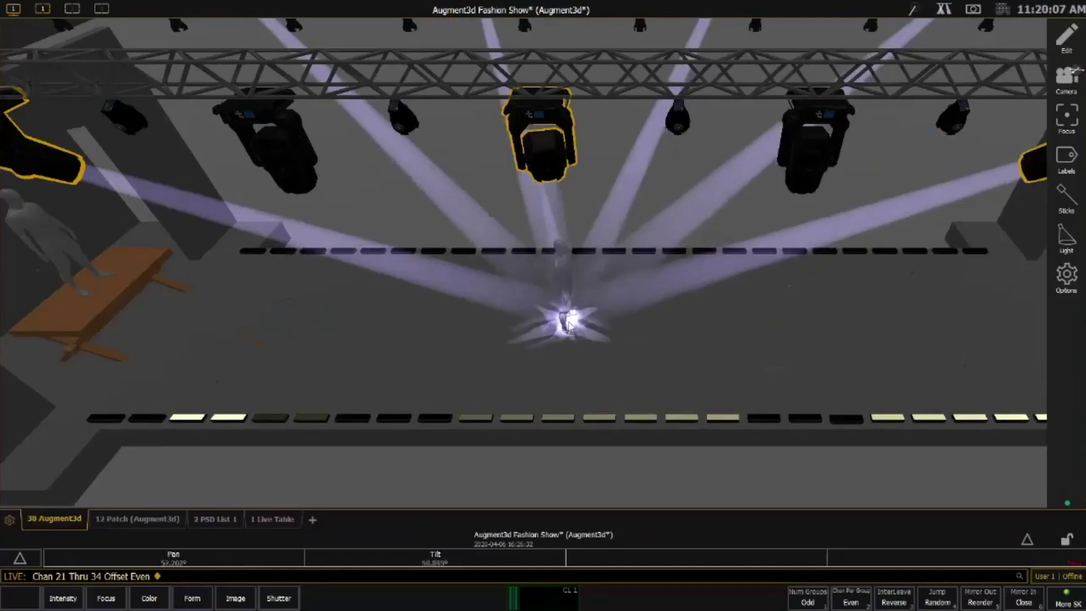
{"action": "scroll", "coordinate": [569, 325], "scroll_direction": "up", "scroll_amount": 1}
{"action": "scroll", "coordinate": [570, 325], "scroll_direction": "up", "scroll_amount": 2}
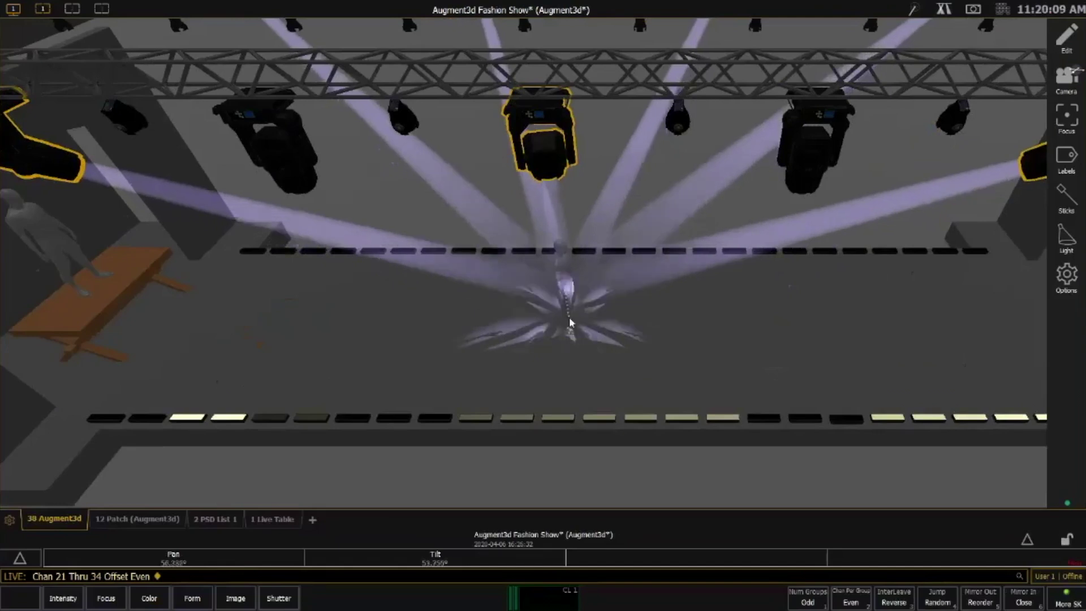
{"action": "scroll", "coordinate": [570, 323], "scroll_direction": "up", "scroll_amount": 1}
{"action": "scroll", "coordinate": [570, 322], "scroll_direction": "up", "scroll_amount": 1}
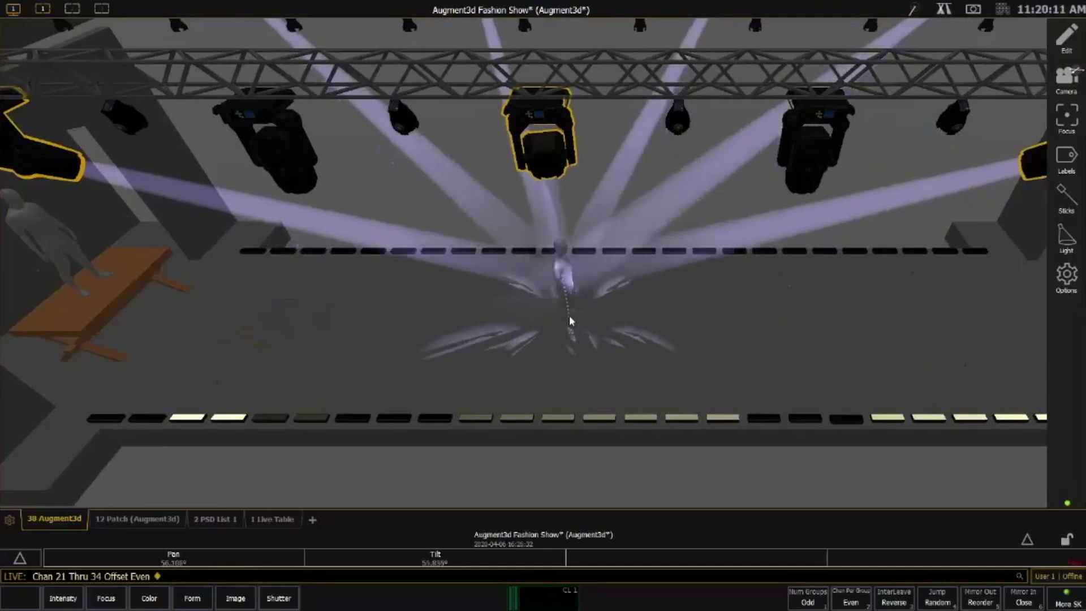
{"action": "scroll", "coordinate": [571, 320], "scroll_direction": "up", "scroll_amount": 2}
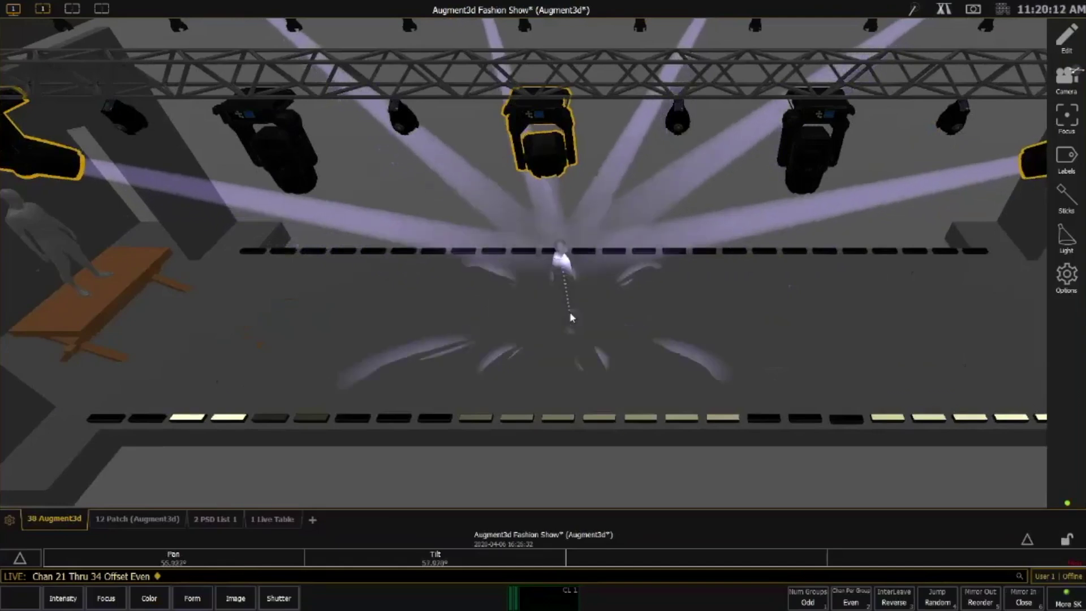
{"action": "scroll", "coordinate": [571, 318], "scroll_direction": "up", "scroll_amount": 2}
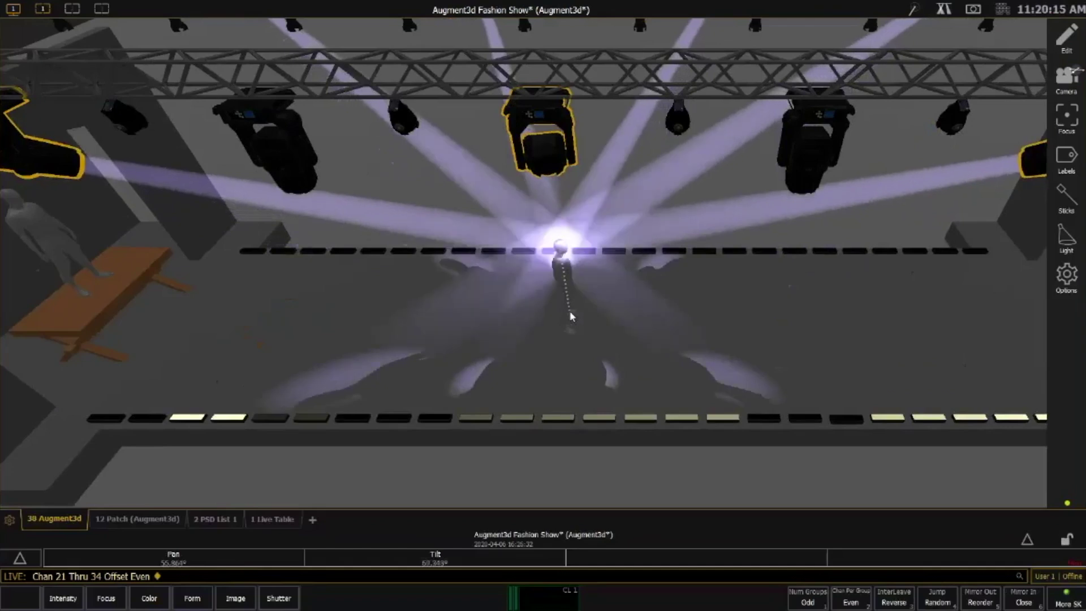
Fine-tune the focus position and height offset so the beams converge on the runway figure's head
{"action": "left_click_drag", "start_coordinate": [570, 315], "coordinate": [567, 319]}
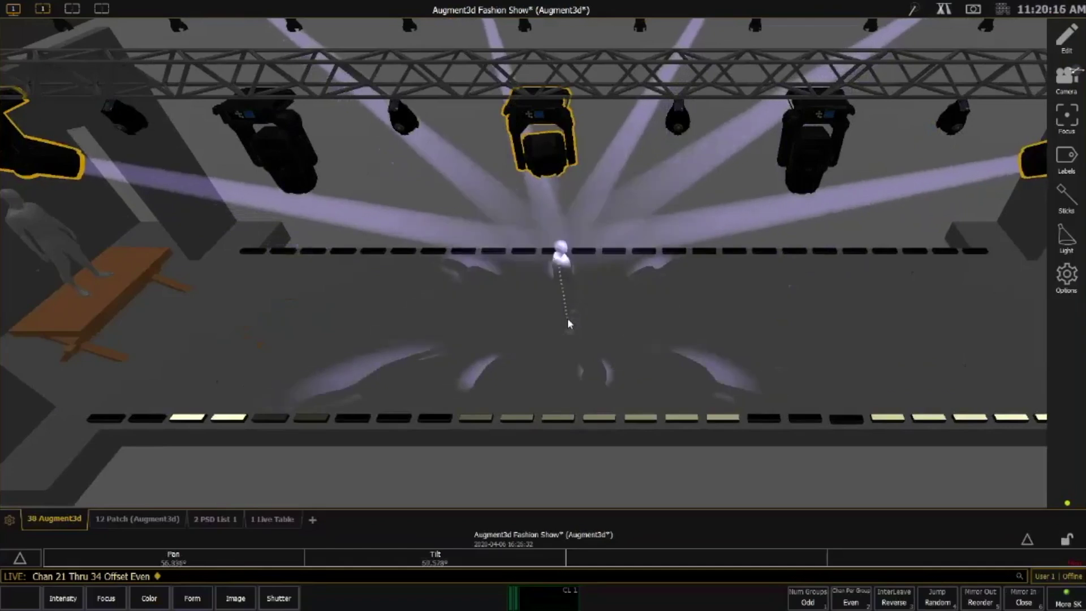
{"action": "scroll", "coordinate": [568, 320], "scroll_direction": "up", "scroll_amount": 2}
{"action": "left_click_drag", "start_coordinate": [568, 319], "coordinate": [574, 324]}
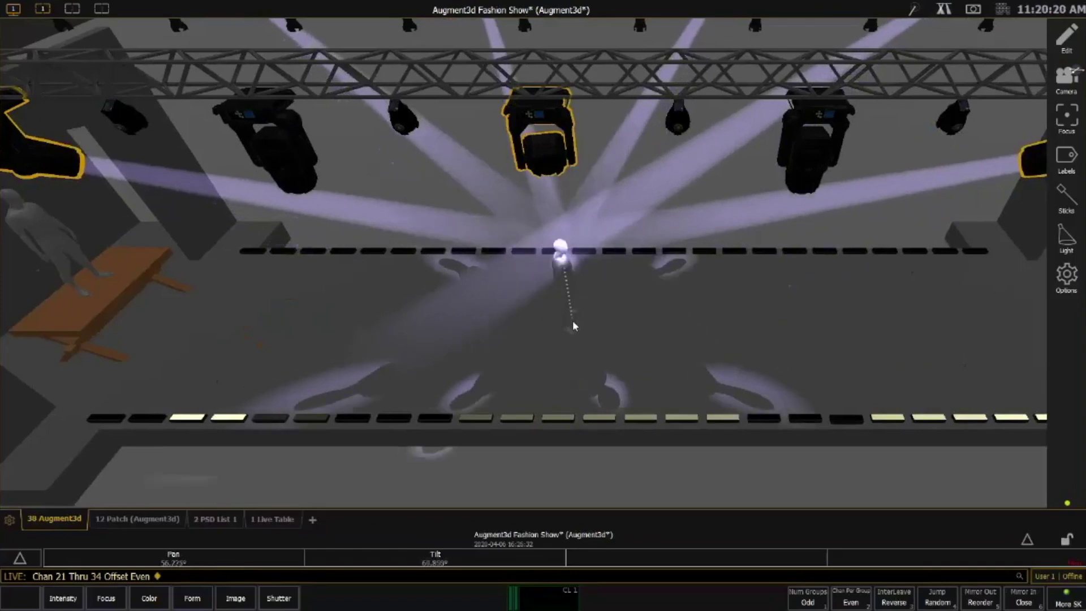
{"action": "scroll", "coordinate": [573, 323], "scroll_direction": "up", "scroll_amount": 1}
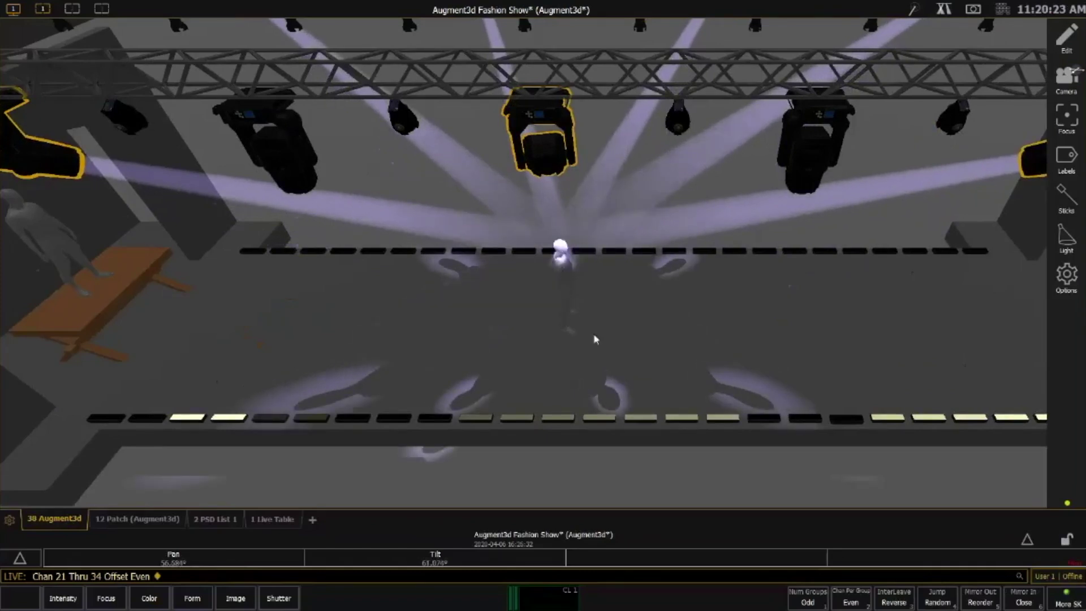
Refocus the moving lights at the far end of the runway and then on the figure standing on the table
{"action": "middle_click_drag", "start_coordinate": [462, 330], "coordinate": [524, 326]}
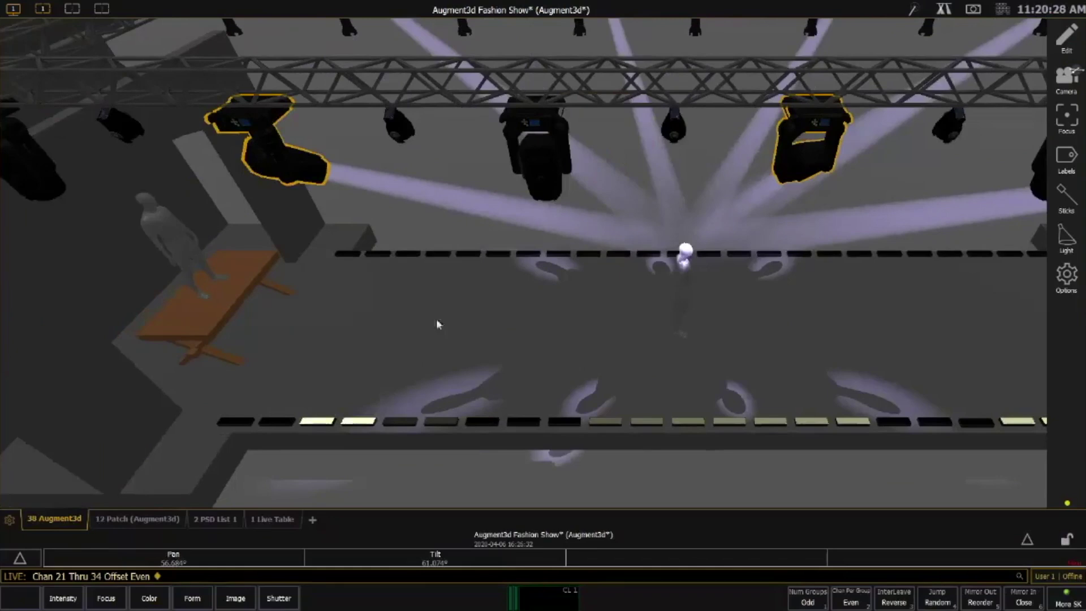
{"action": "left_click_drag", "start_coordinate": [989, 250], "coordinate": [947, 326]}
{"action": "middle_click_drag", "start_coordinate": [948, 328], "coordinate": [794, 346]}
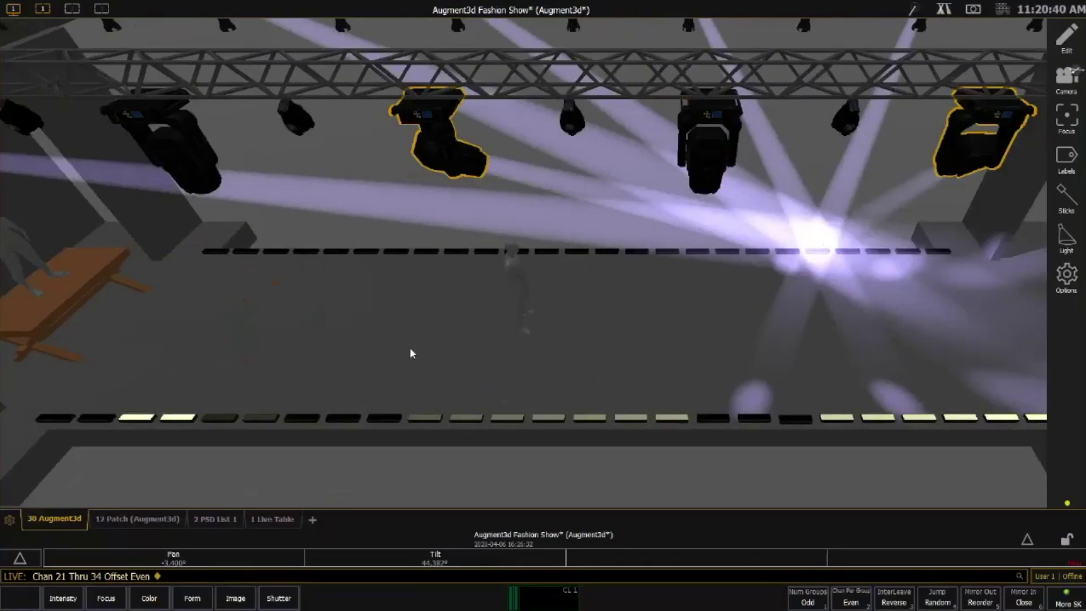
{"action": "left_click_drag", "start_coordinate": [411, 351], "coordinate": [298, 301]}
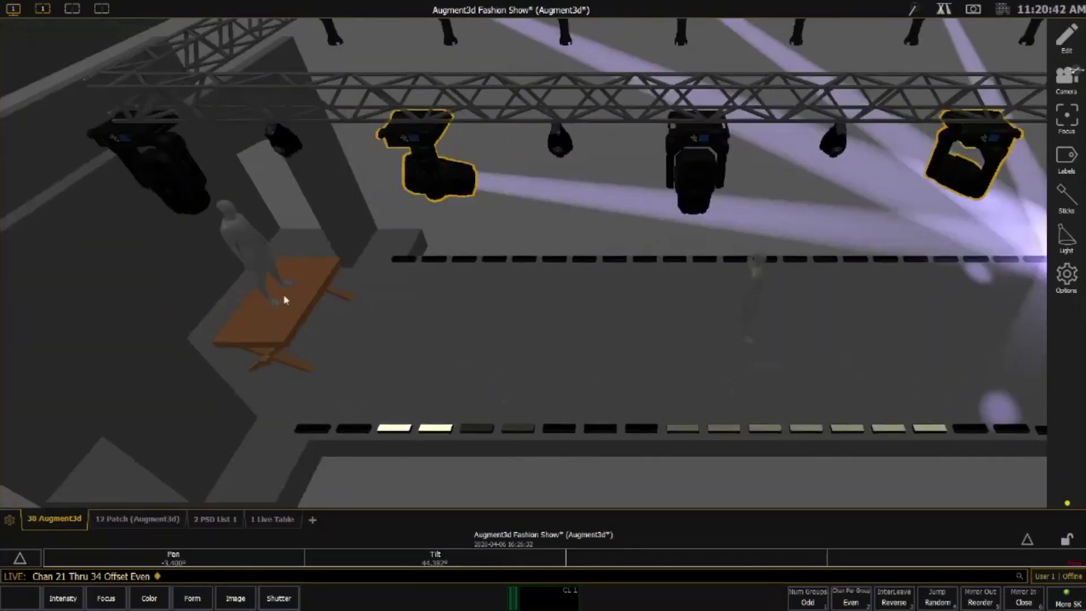
{"action": "left_click", "coordinate": [284, 300]}
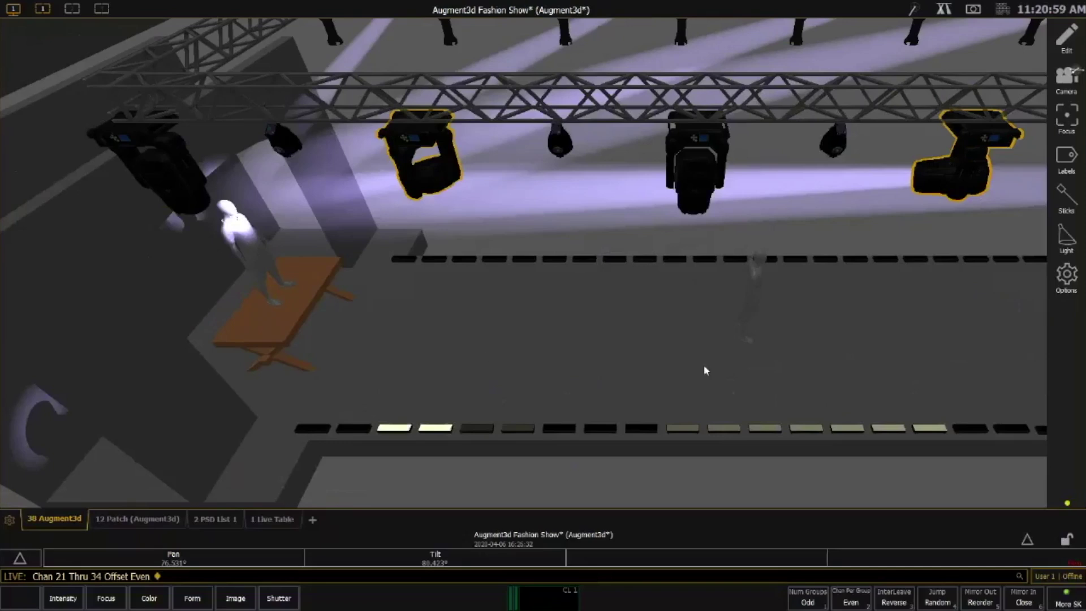
Sweep the focus over the runway's front edge and onto the runway figure, then return it to the table figure
{"action": "middle_click_drag", "start_coordinate": [705, 367], "coordinate": [659, 278]}
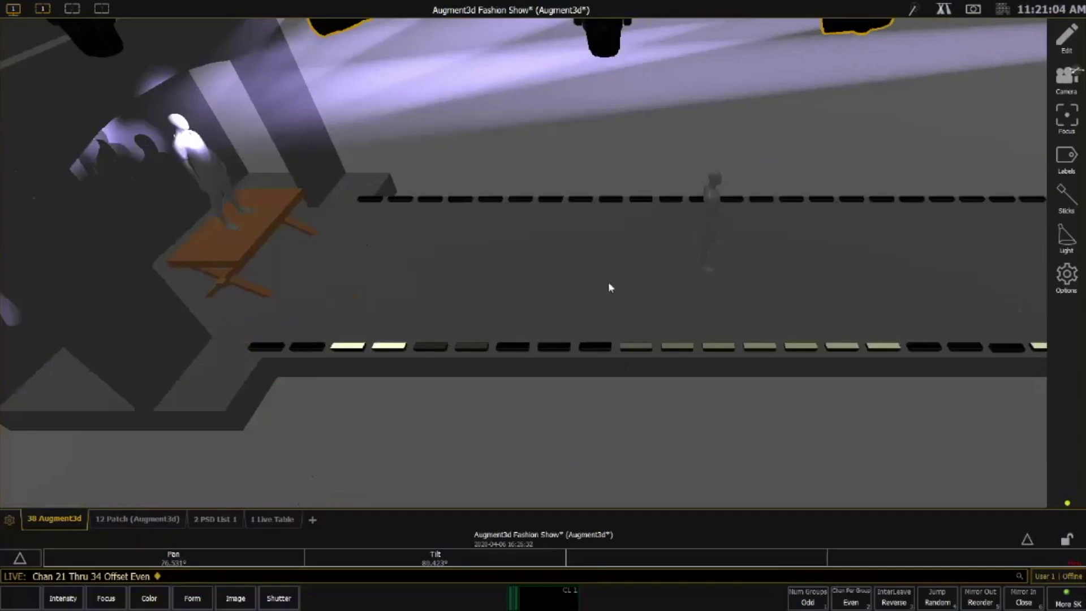
{"action": "left_click_drag", "start_coordinate": [686, 350], "coordinate": [683, 433]}
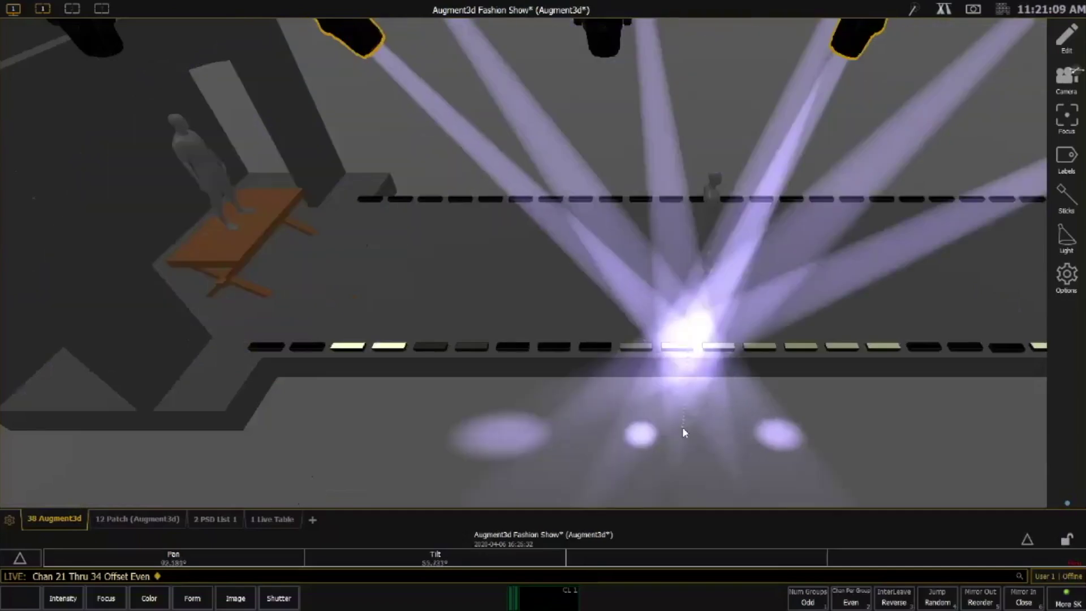
{"action": "left_click_drag", "start_coordinate": [684, 433], "coordinate": [581, 468]}
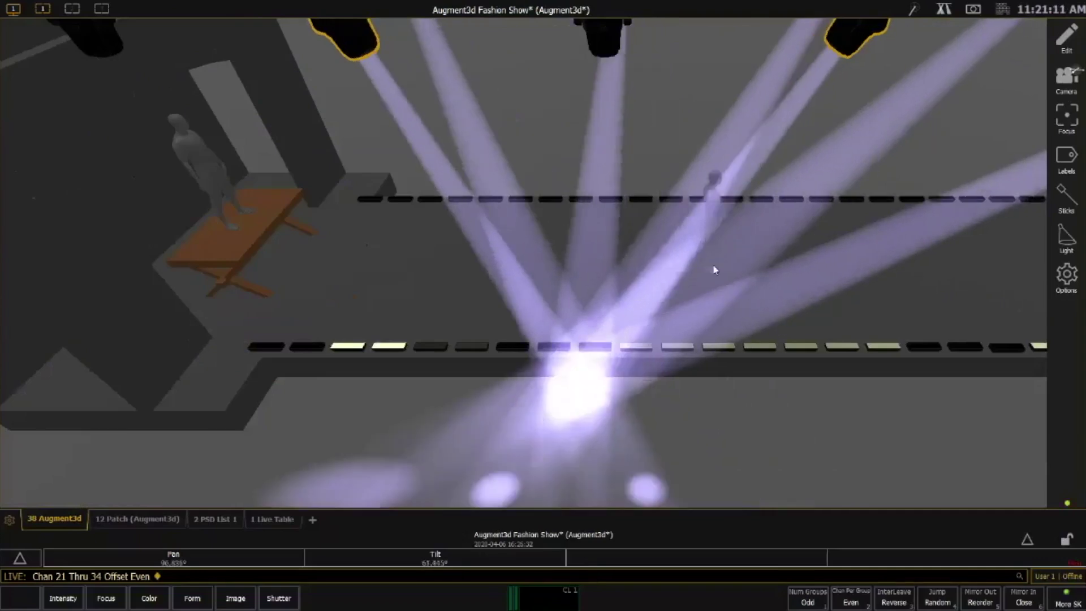
{"action": "left_click", "coordinate": [712, 267]}
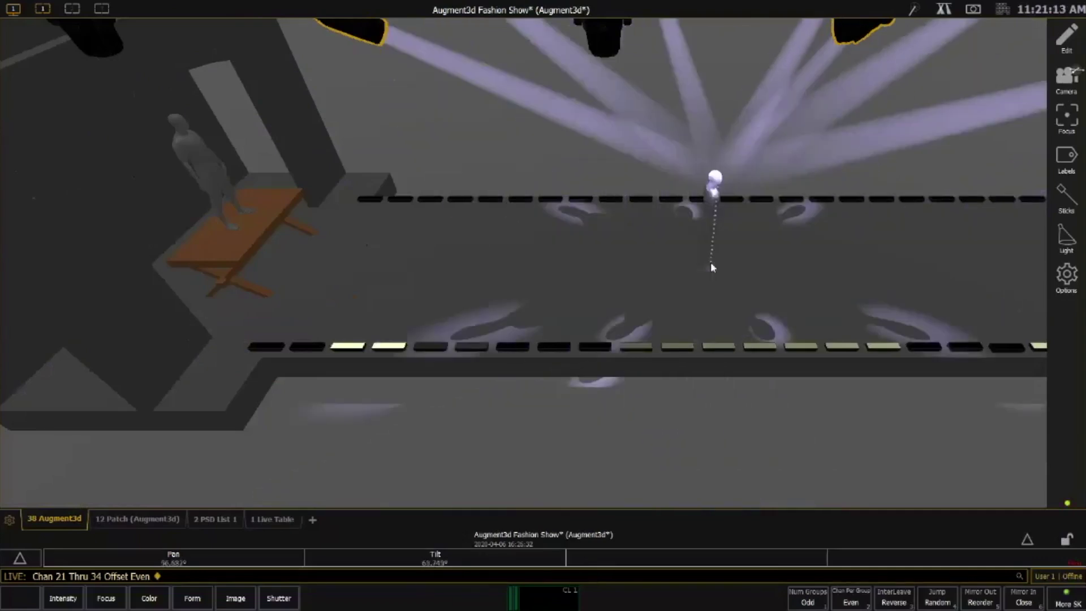
{"action": "left_click", "coordinate": [238, 218]}
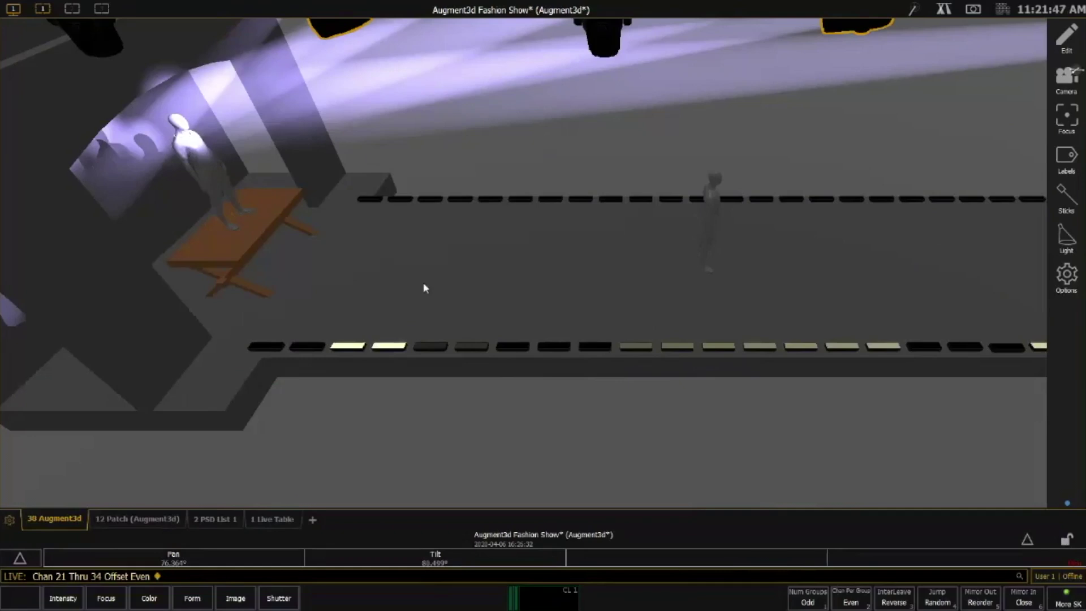
Set the focus offset height to 4' and focus the moving lights on the runway figure
{"action": "left_click", "coordinate": [1066, 117]}
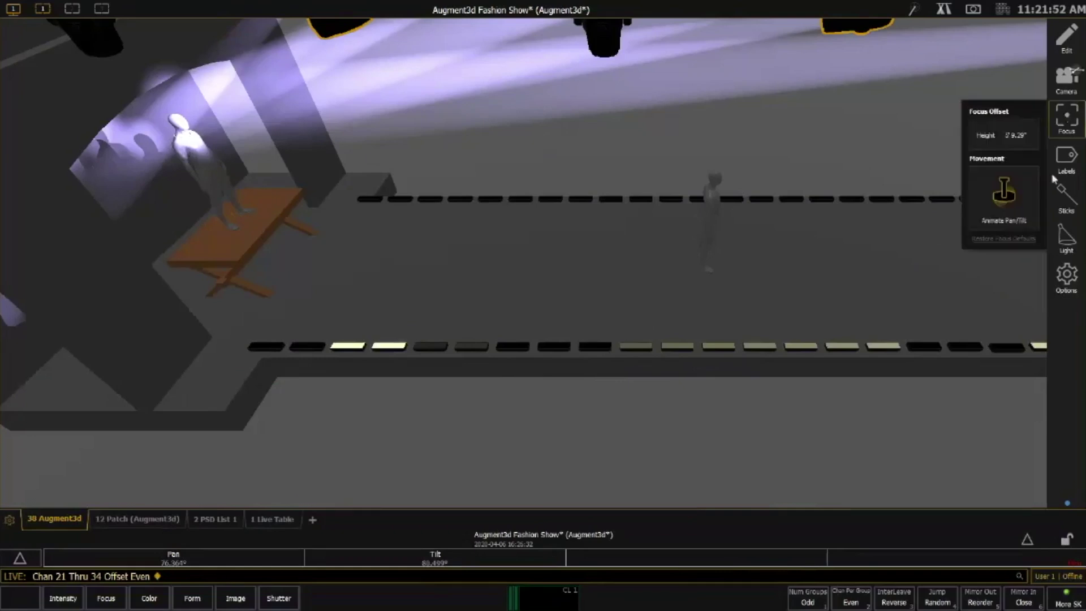
{"action": "left_click", "coordinate": [1031, 134]}
{"action": "left_click", "coordinate": [989, 191]}
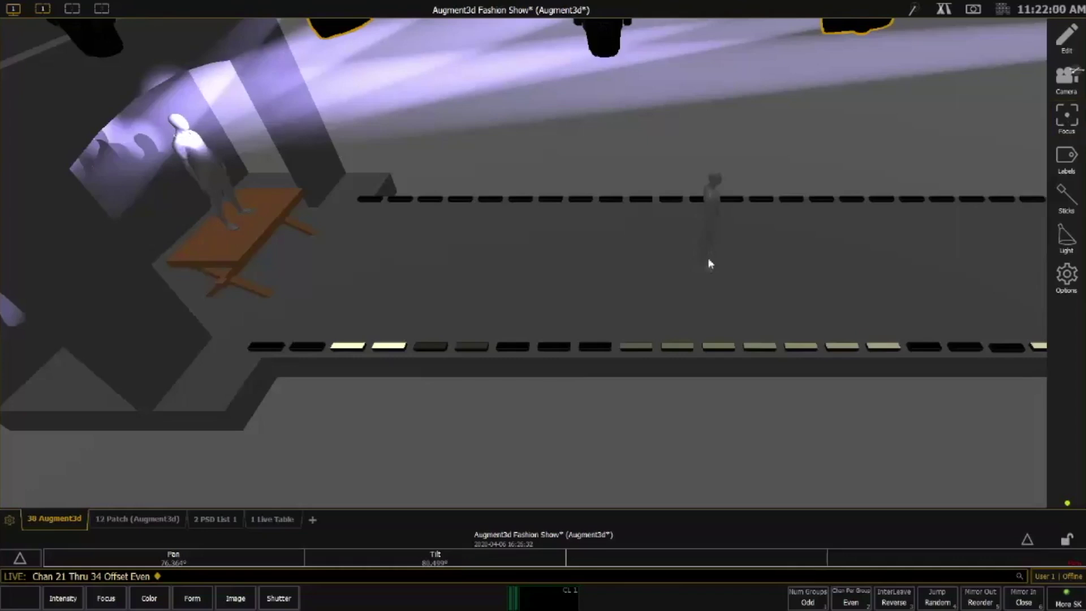
{"action": "left_click", "coordinate": [709, 263]}
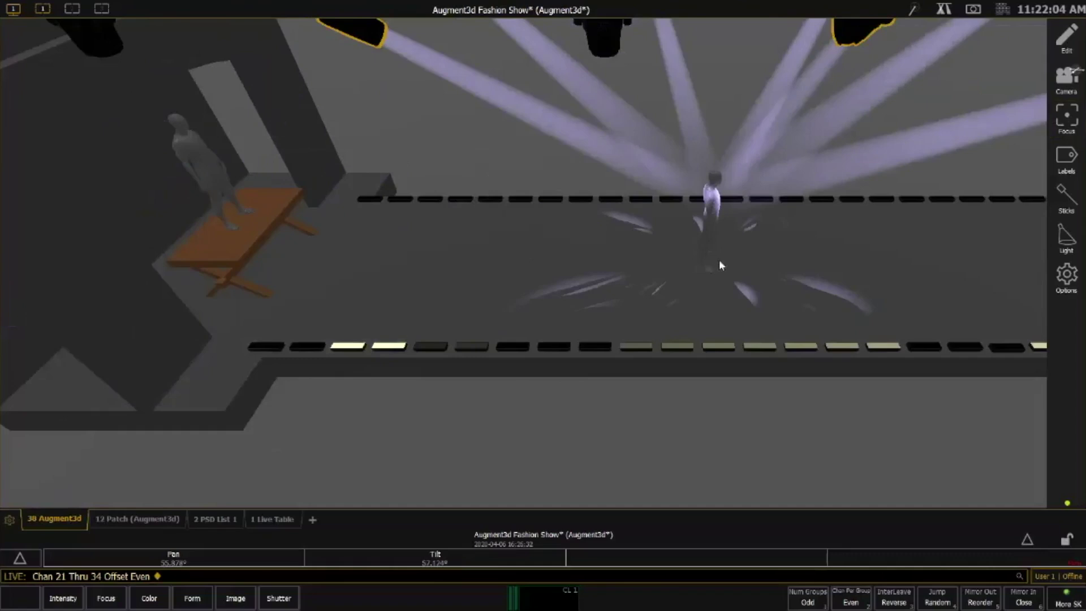
Toggle Animate Pan/Tilt and try it by refocusing the lights on the table figure and both ends of the runway
{"action": "left_click", "coordinate": [1065, 118]}
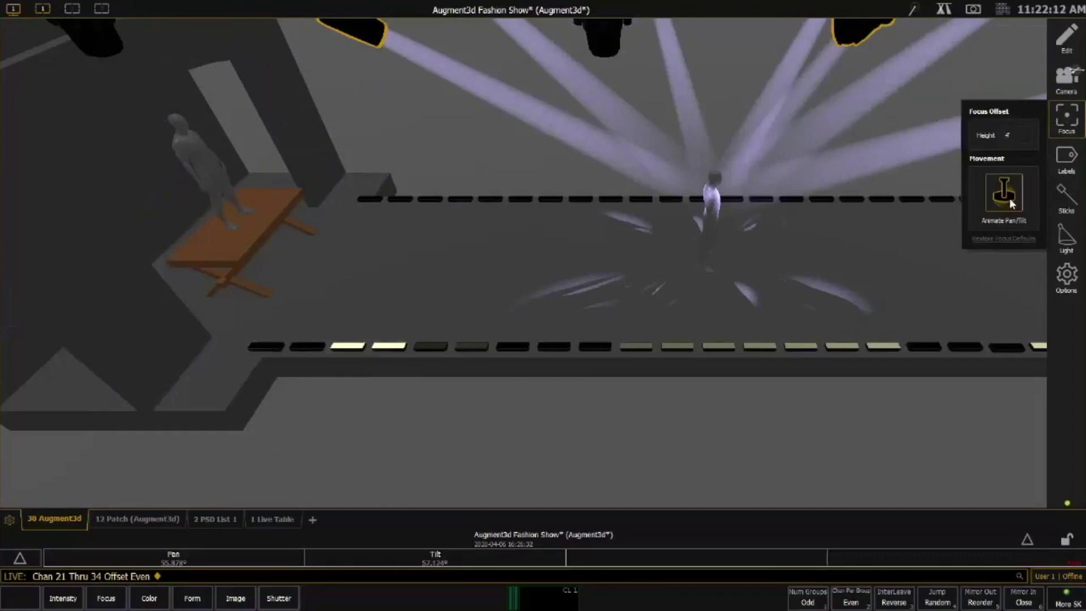
{"action": "left_click", "coordinate": [378, 274]}
{"action": "left_click_drag", "start_coordinate": [414, 275], "coordinate": [341, 278]}
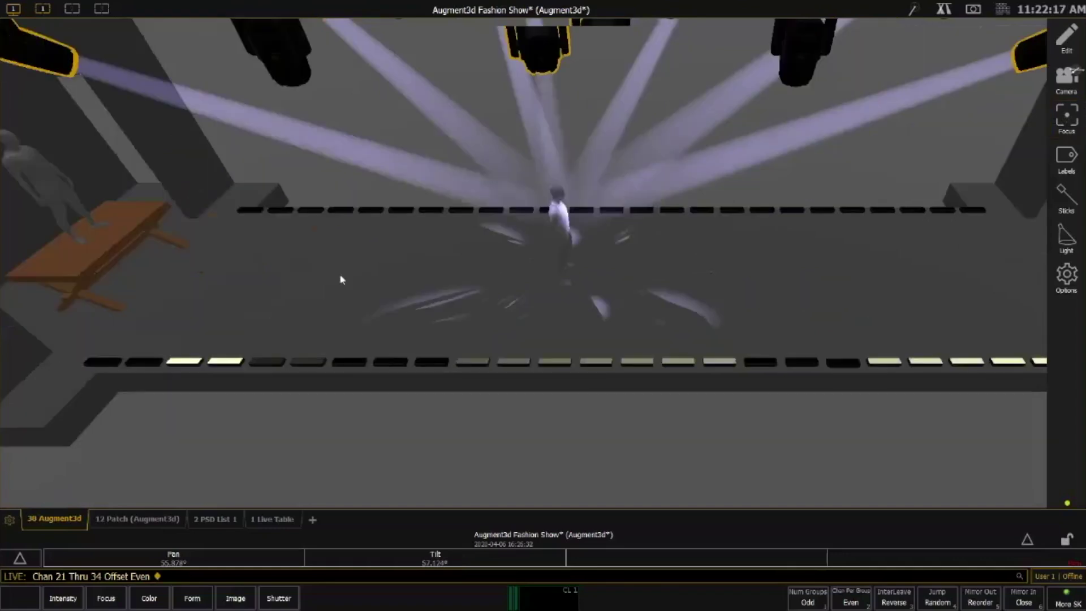
{"action": "left_click", "coordinate": [91, 233]}
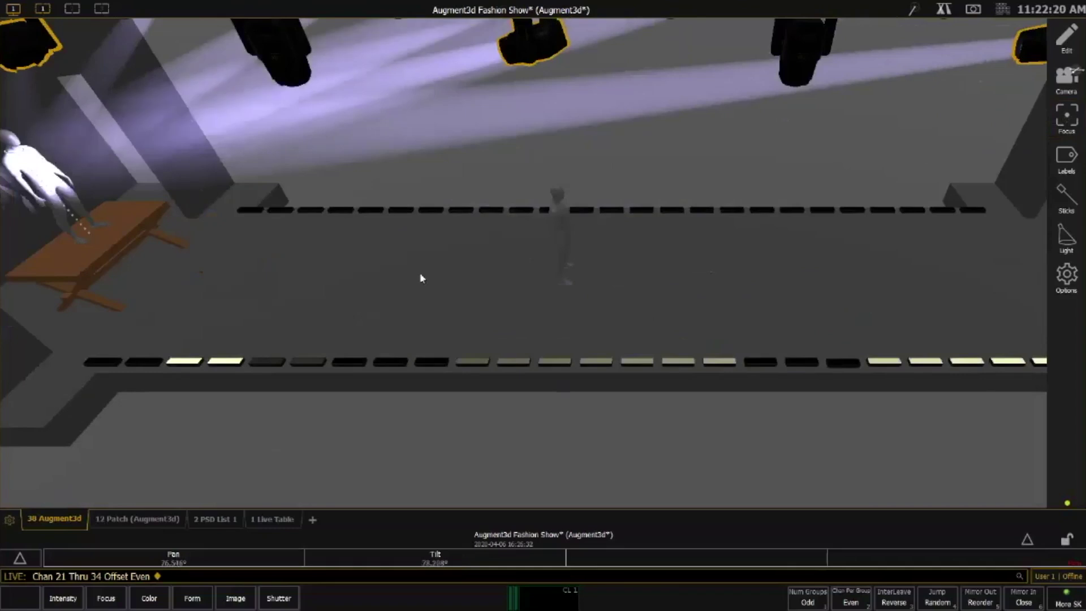
{"action": "left_click", "coordinate": [914, 279]}
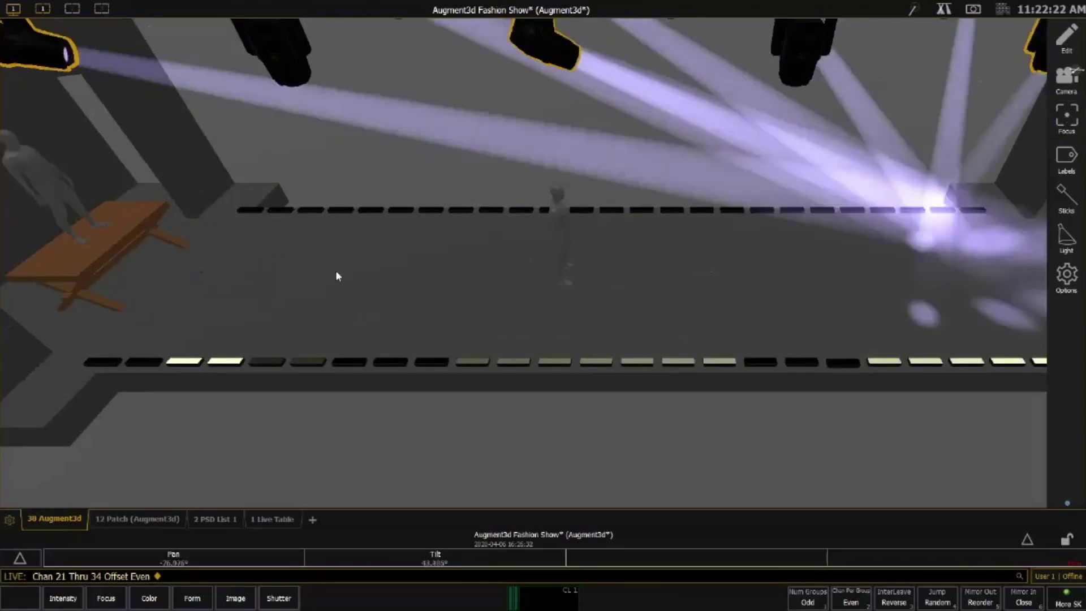
{"action": "left_click", "coordinate": [336, 276]}
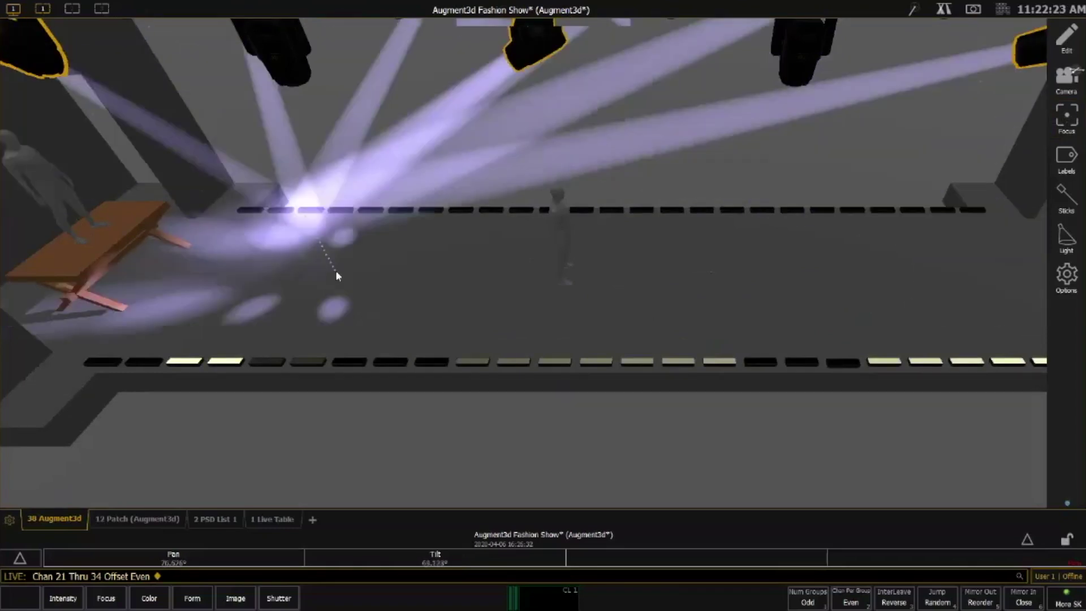
Toggle Animate Pan/Tilt back to its previous setting and close the focus options
{"action": "left_click", "coordinate": [1054, 131]}
{"action": "left_click", "coordinate": [1004, 192]}
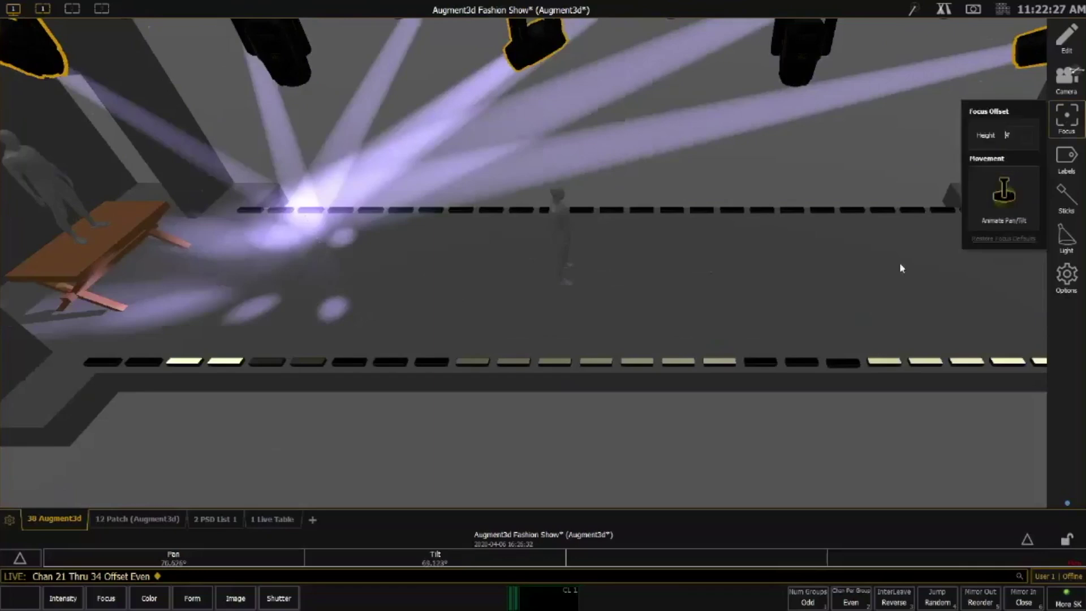
{"action": "left_click", "coordinate": [878, 264]}
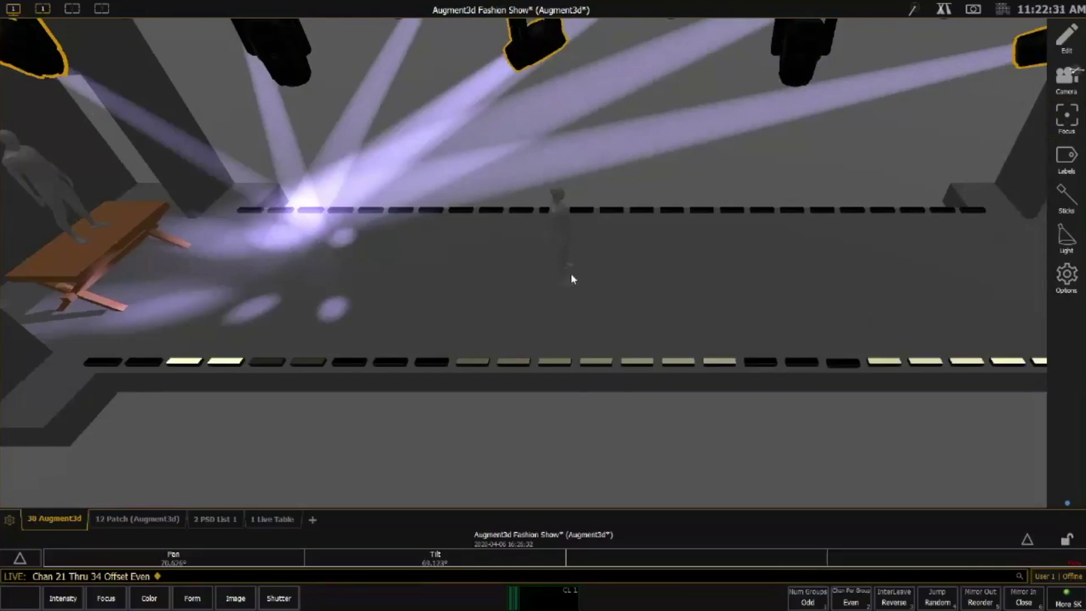
Focus the moving lights on the runway figure's torso, then move the focus to the figure on the table
{"action": "left_click", "coordinate": [572, 274]}
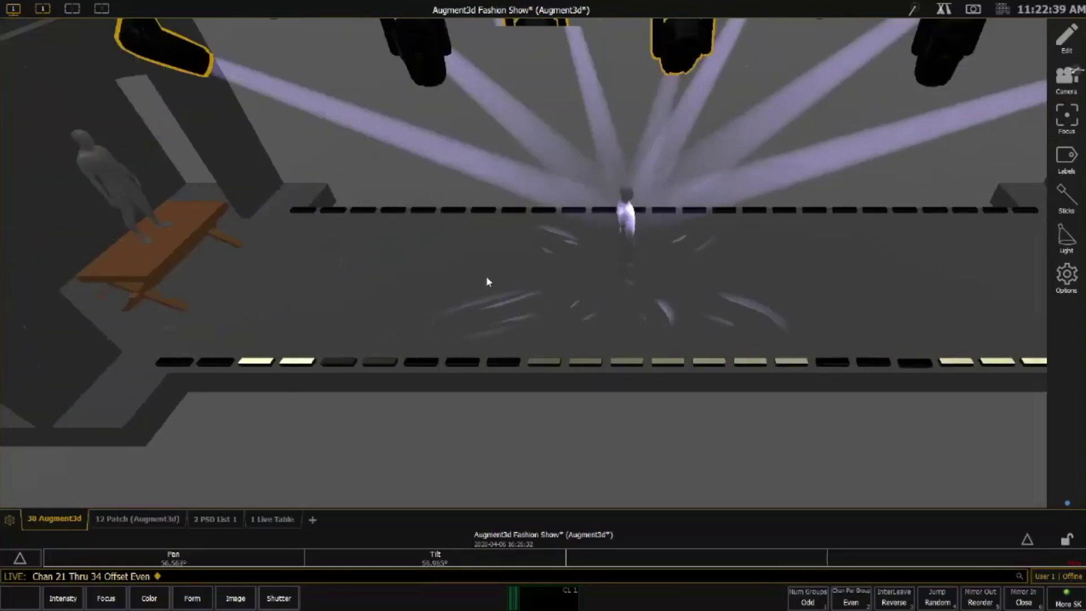
{"action": "middle_click_drag", "start_coordinate": [486, 277], "coordinate": [515, 278]}
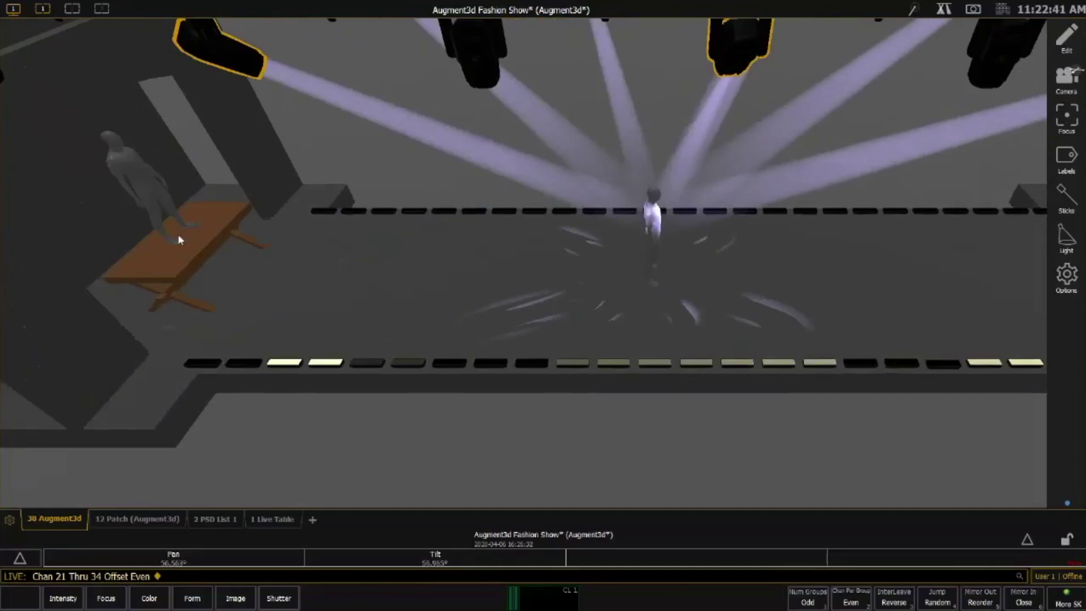
{"action": "left_click", "coordinate": [179, 238]}
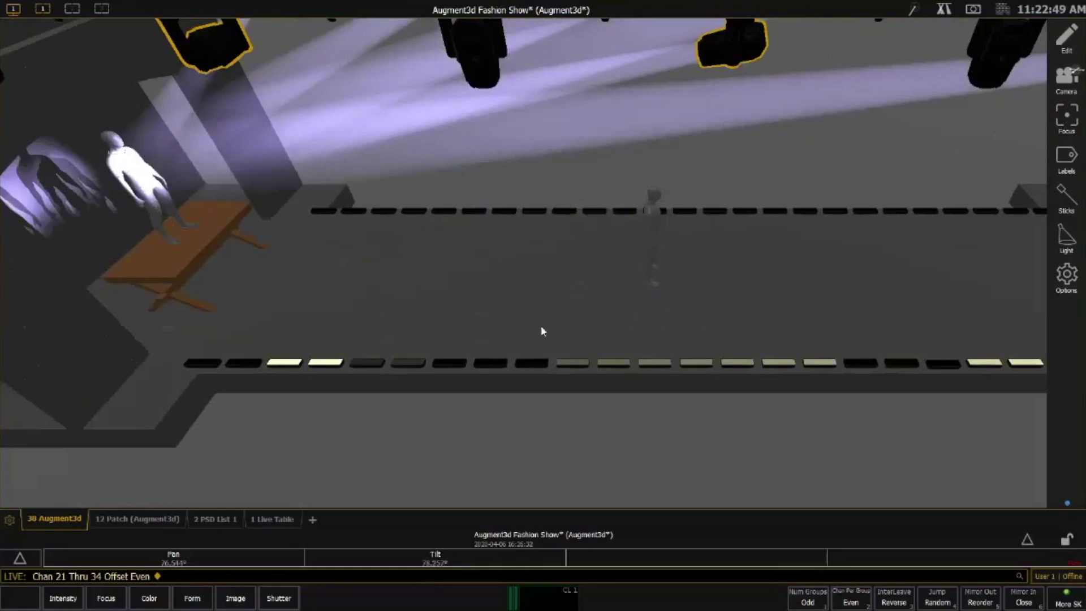
Sweep the moving lights' focus to the floor upstage of the runway and back onto the figure on the table
{"action": "left_click_drag", "start_coordinate": [541, 331], "coordinate": [672, 351]}
{"action": "middle_click_drag", "start_coordinate": [670, 346], "coordinate": [767, 342]}
{"action": "scroll", "coordinate": [701, 322], "scroll_direction": "down", "scroll_amount": 3}
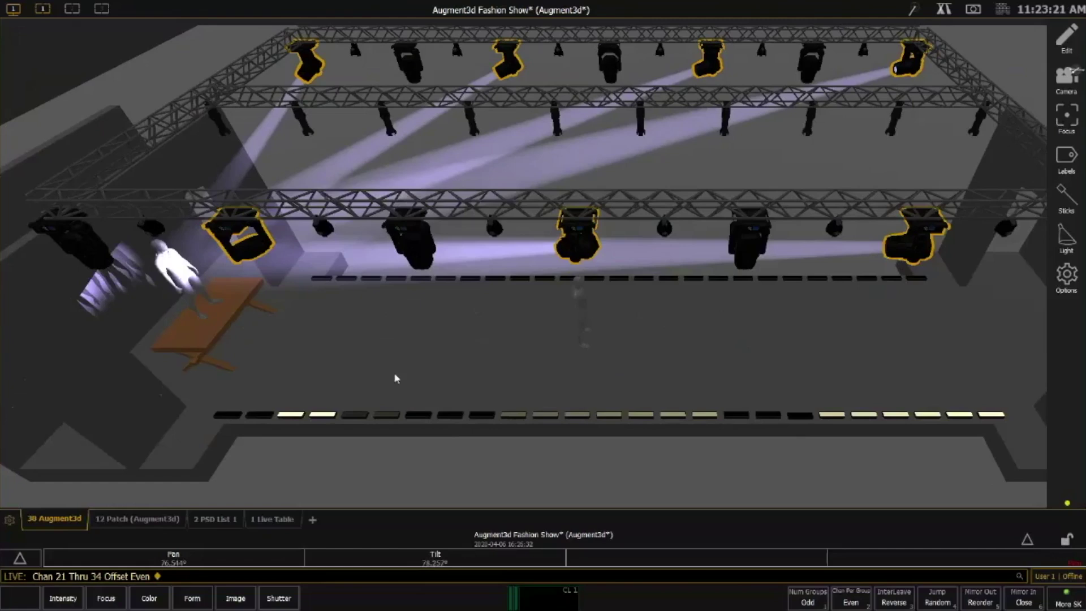
{"action": "left_click_drag", "start_coordinate": [342, 362], "coordinate": [487, 204]}
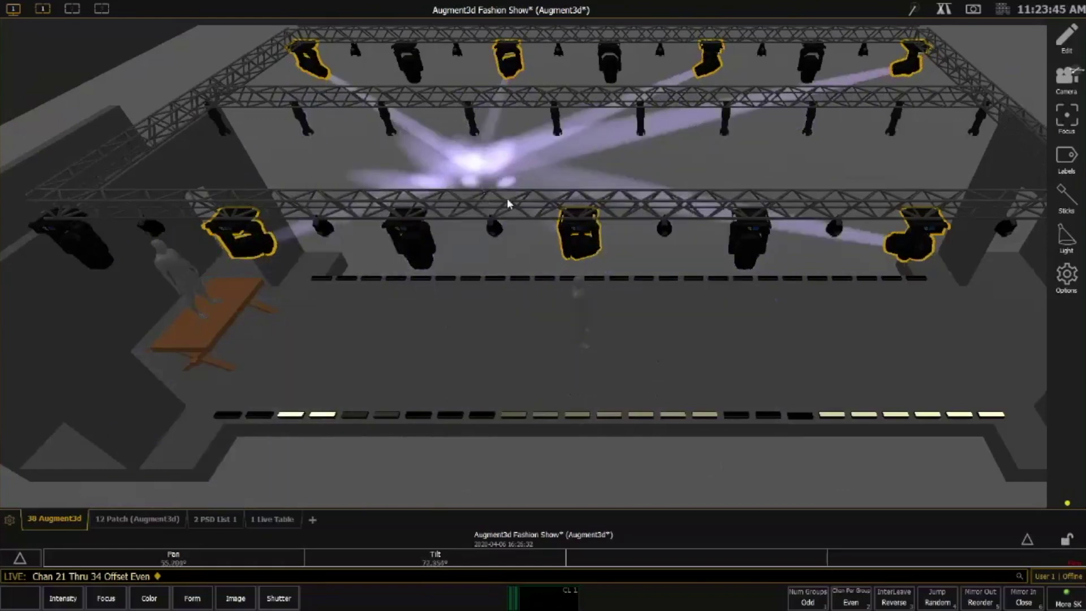
{"action": "left_click_drag", "start_coordinate": [507, 198], "coordinate": [208, 306]}
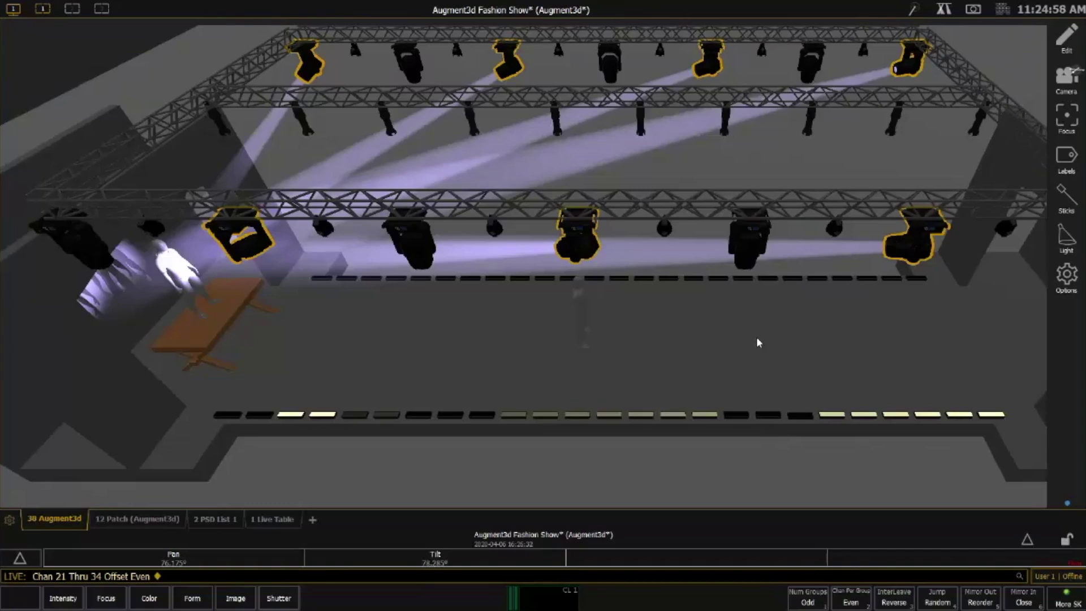
Select the downstage moving light channel 25 in the model, set it to Full and dim the remaining channels
{"action": "left_click", "coordinate": [426, 258]}
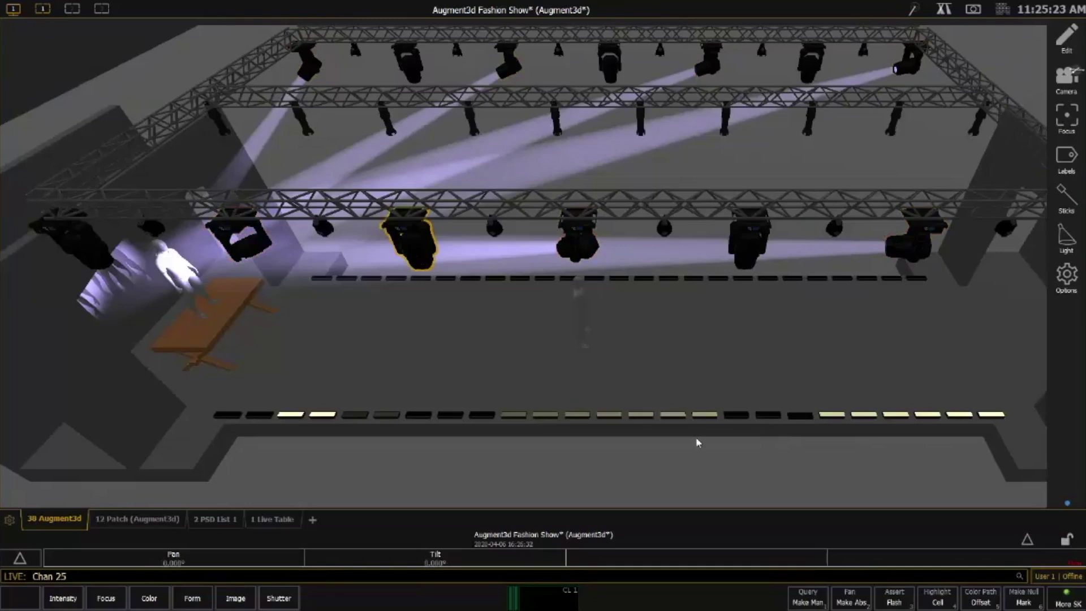
{"action": "key", "text": "a"}
{"action": "key", "text": "f"}
{"action": "key", "text": "alt+d"}
{"action": "key", "text": "Return"}
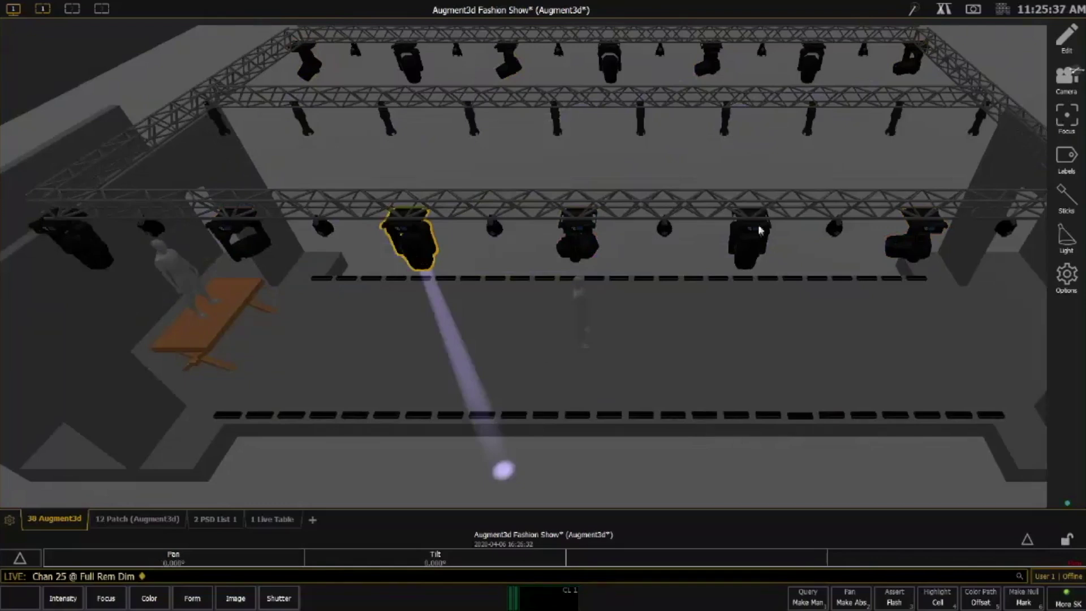
Use the moving light controls to pan channel 25 to the end of its range, then return its pan to home
{"action": "left_click_drag", "start_coordinate": [760, 229], "coordinate": [838, 130]}
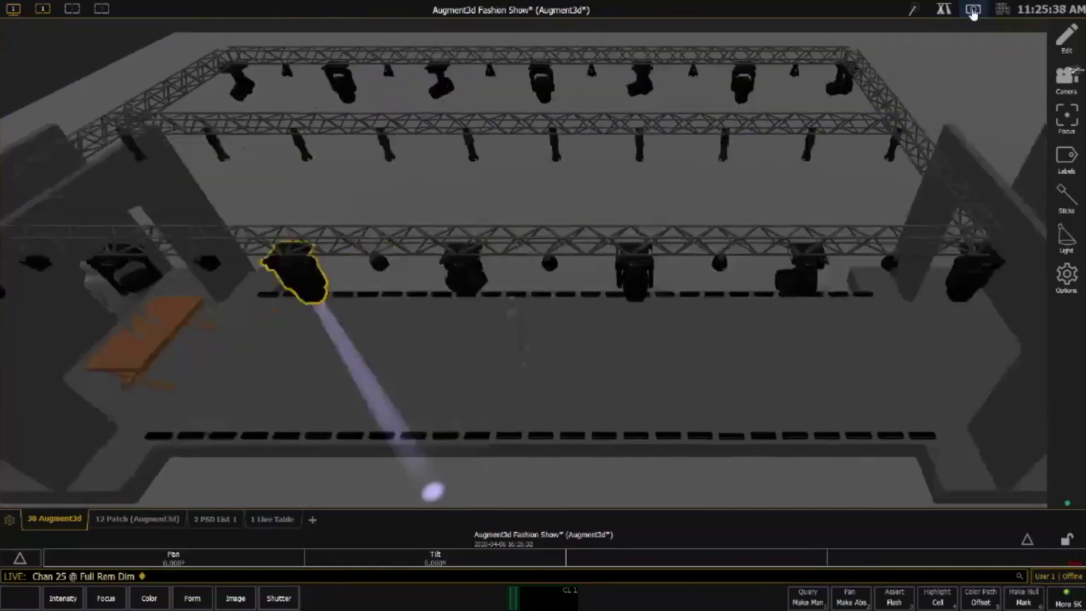
{"action": "left_click", "coordinate": [944, 11]}
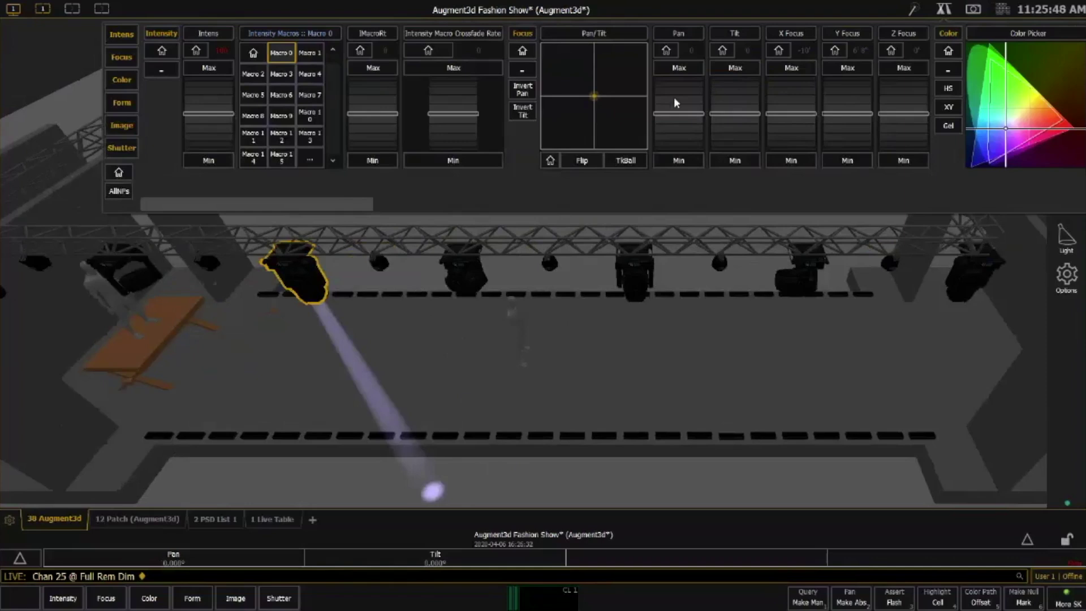
{"action": "left_click_drag", "start_coordinate": [675, 98], "coordinate": [674, 96]}
{"action": "scroll", "coordinate": [673, 96], "scroll_direction": "up", "scroll_amount": 1}
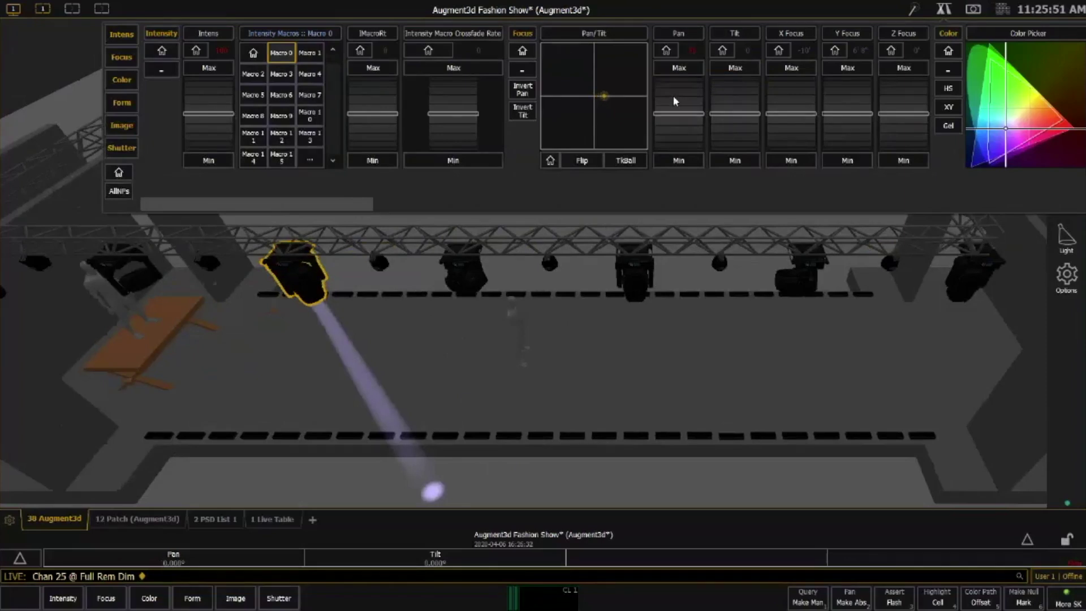
{"action": "scroll", "coordinate": [673, 97], "scroll_direction": "up", "scroll_amount": 1}
{"action": "scroll", "coordinate": [673, 101], "scroll_direction": "up", "scroll_amount": 1}
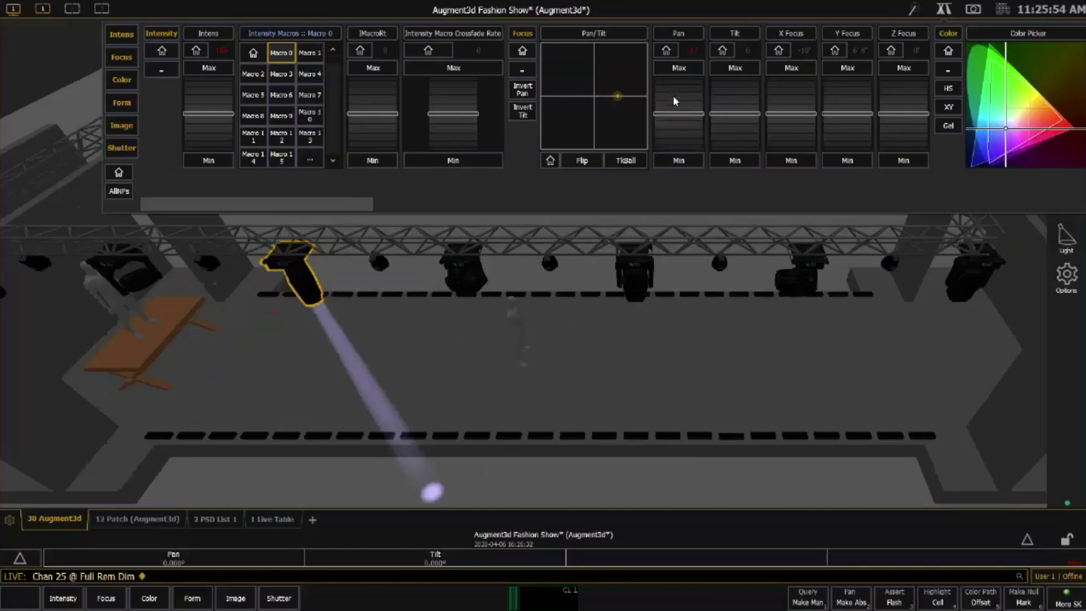
{"action": "scroll", "coordinate": [673, 97], "scroll_direction": "up", "scroll_amount": 1}
{"action": "scroll", "coordinate": [673, 98], "scroll_direction": "up", "scroll_amount": 1}
{"action": "scroll", "coordinate": [673, 97], "scroll_direction": "up", "scroll_amount": 1}
{"action": "scroll", "coordinate": [674, 98], "scroll_direction": "up", "scroll_amount": 1}
{"action": "scroll", "coordinate": [673, 98], "scroll_direction": "up", "scroll_amount": 1}
{"action": "scroll", "coordinate": [673, 98], "scroll_direction": "up", "scroll_amount": 1}
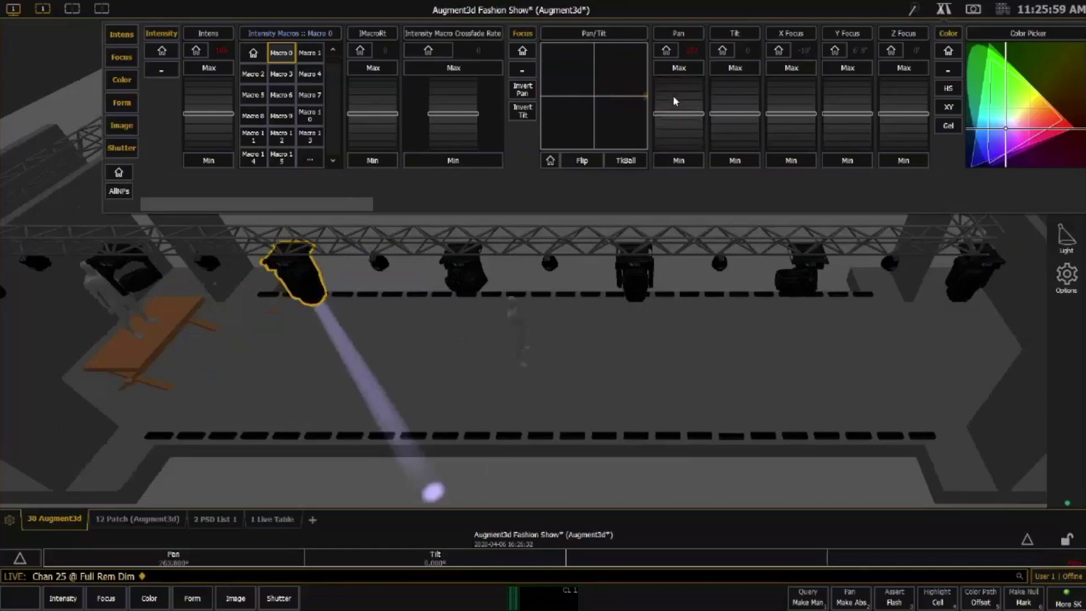
{"action": "left_click", "coordinate": [664, 55]}
Raise channel 25's tilt to about 28°, then swing its pan so the beam moves across the stage floor
{"action": "scroll", "coordinate": [732, 100], "scroll_direction": "up", "scroll_amount": 1}
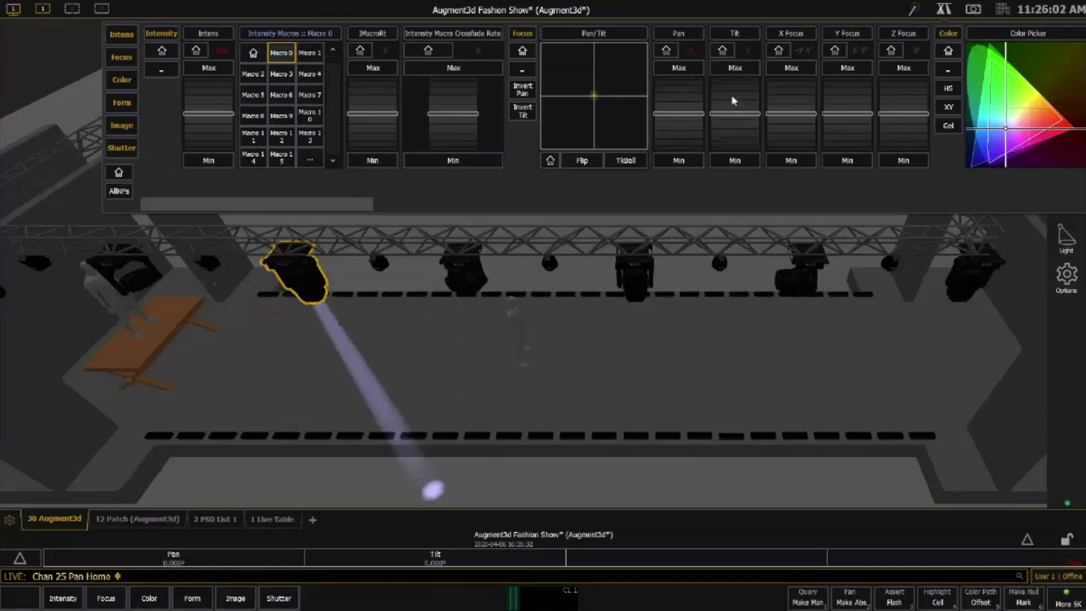
{"action": "scroll", "coordinate": [734, 100], "scroll_direction": "up", "scroll_amount": 1}
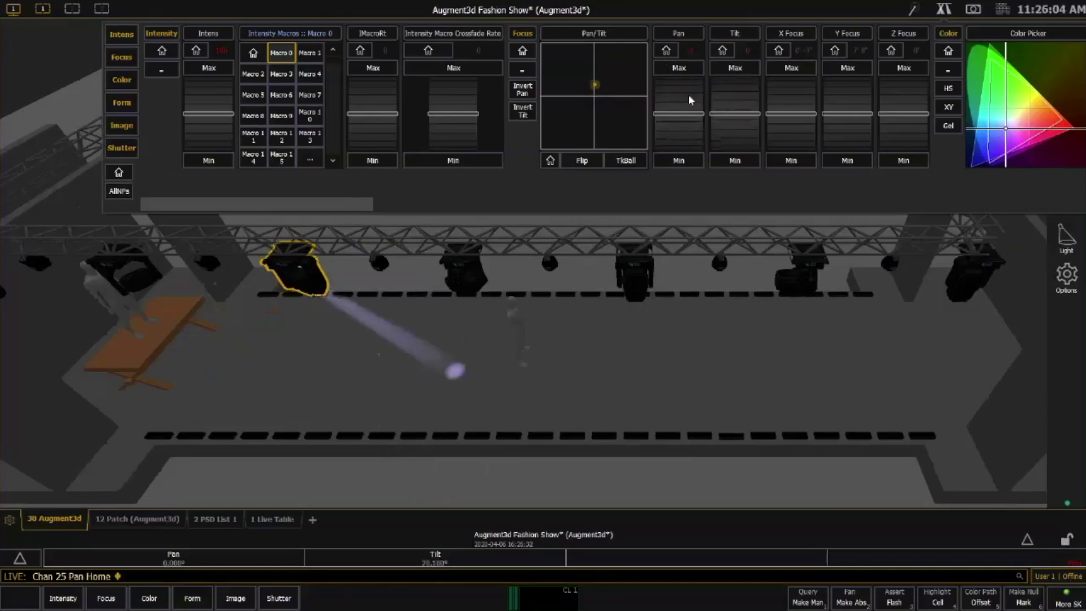
{"action": "scroll", "coordinate": [689, 100], "scroll_direction": "up", "scroll_amount": 1}
{"action": "scroll", "coordinate": [666, 127], "scroll_direction": "up", "scroll_amount": 1}
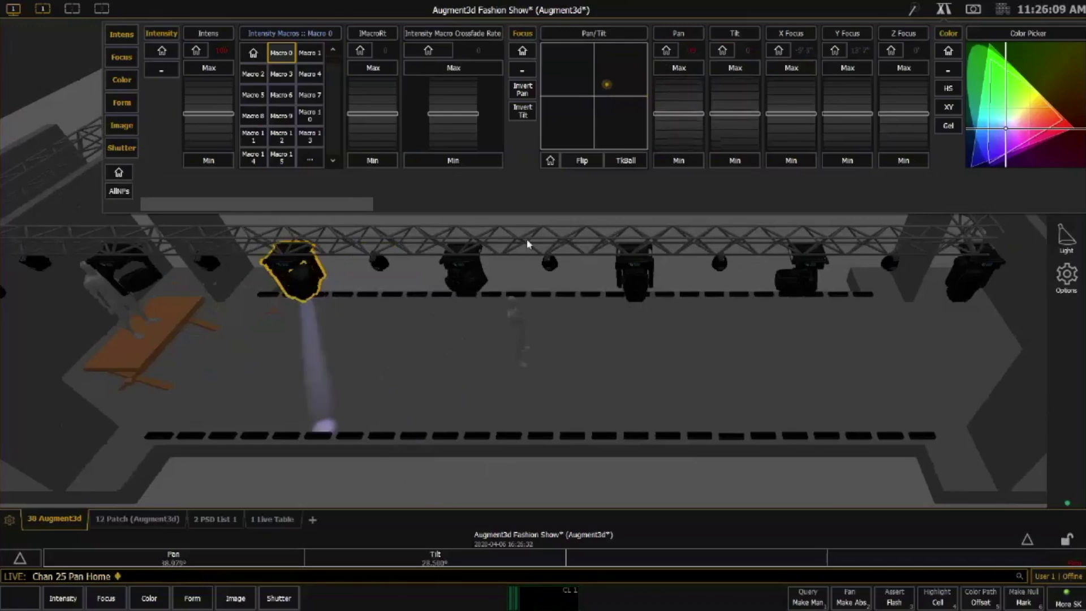
Close the moving light controls and sweep channel 25's focus past the figure to the end of the stage opposite the table
{"action": "left_click", "coordinate": [377, 338]}
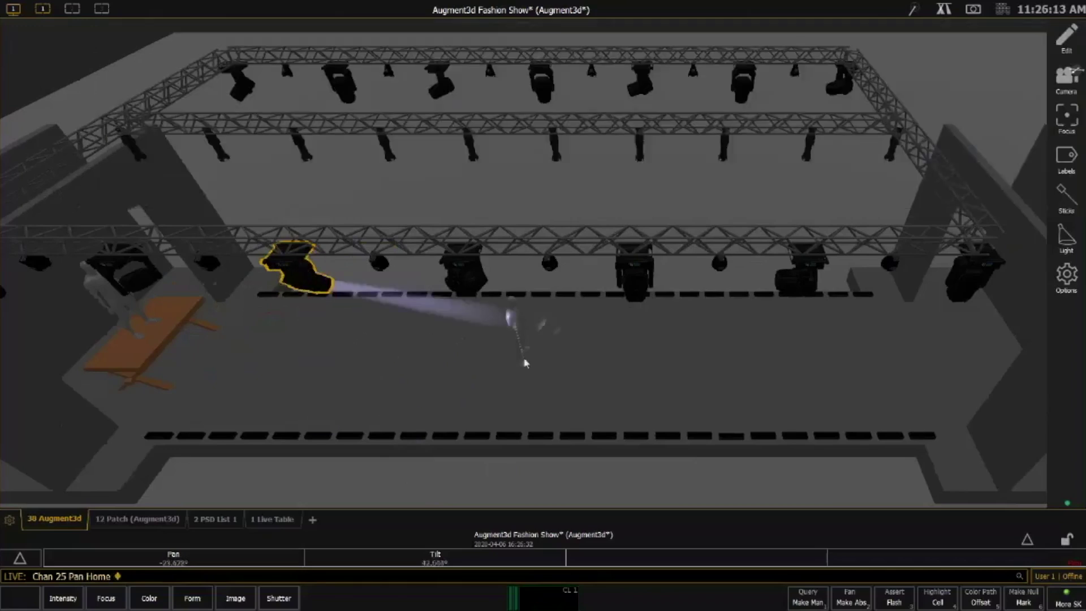
{"action": "left_click_drag", "start_coordinate": [520, 368], "coordinate": [835, 391]}
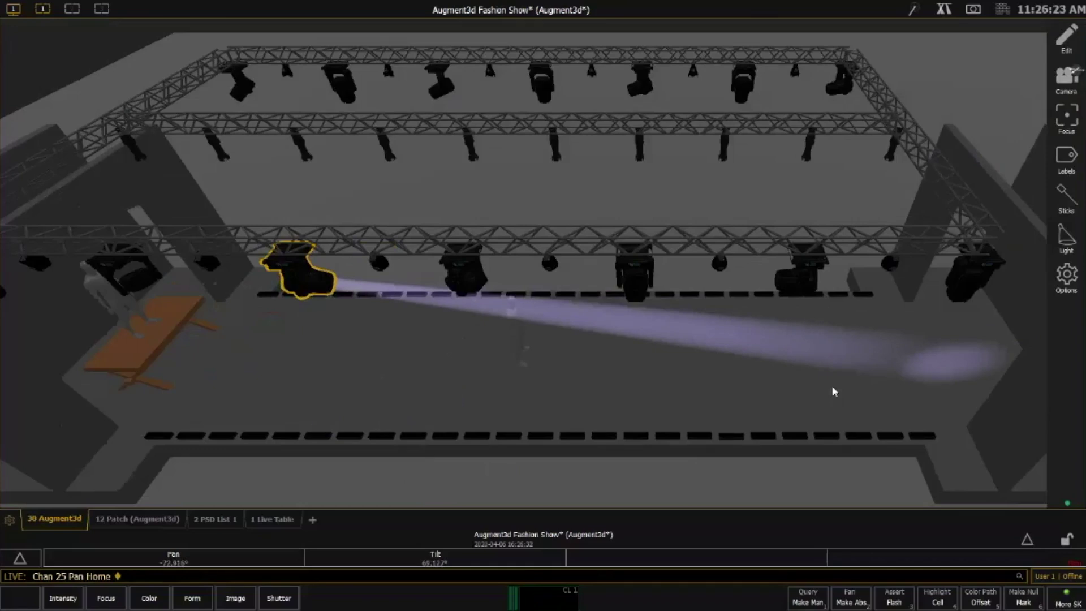
Sneak channel 25 in time 0 and clear the channel selection
{"action": "key", "text": "alt+n"}
{"action": "key", "text": "Return"}
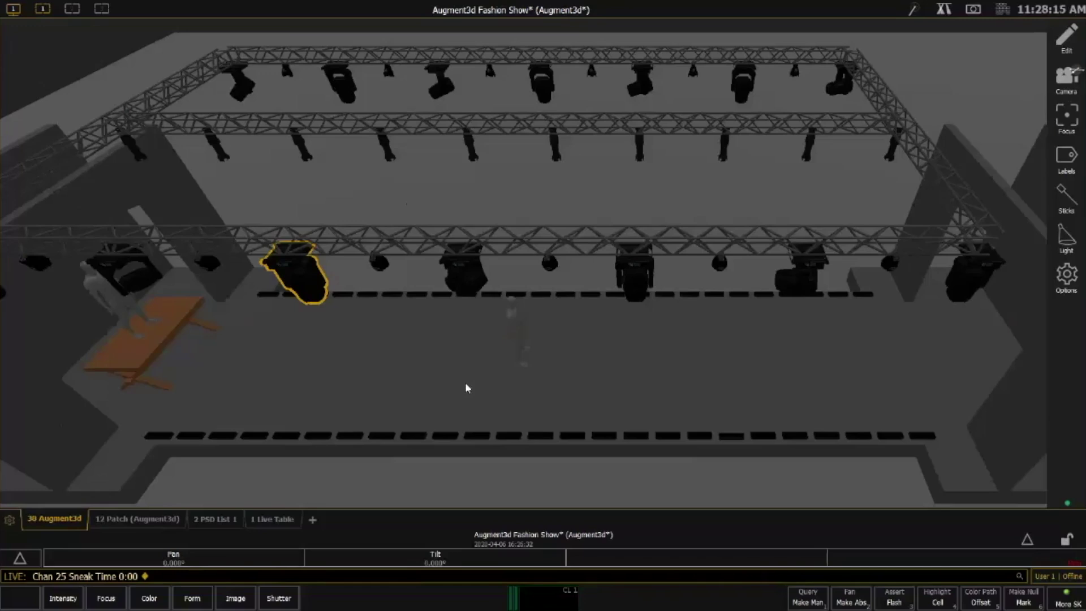
{"action": "left_click_drag", "start_coordinate": [466, 388], "coordinate": [548, 321]}
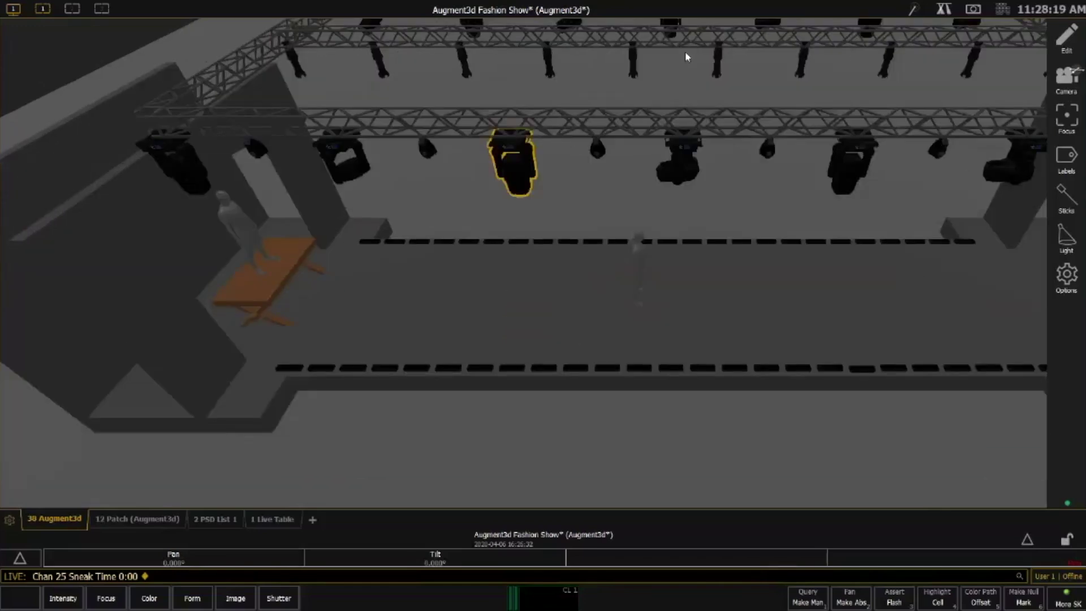
{"action": "left_click_drag", "start_coordinate": [488, 177], "coordinate": [562, 322]}
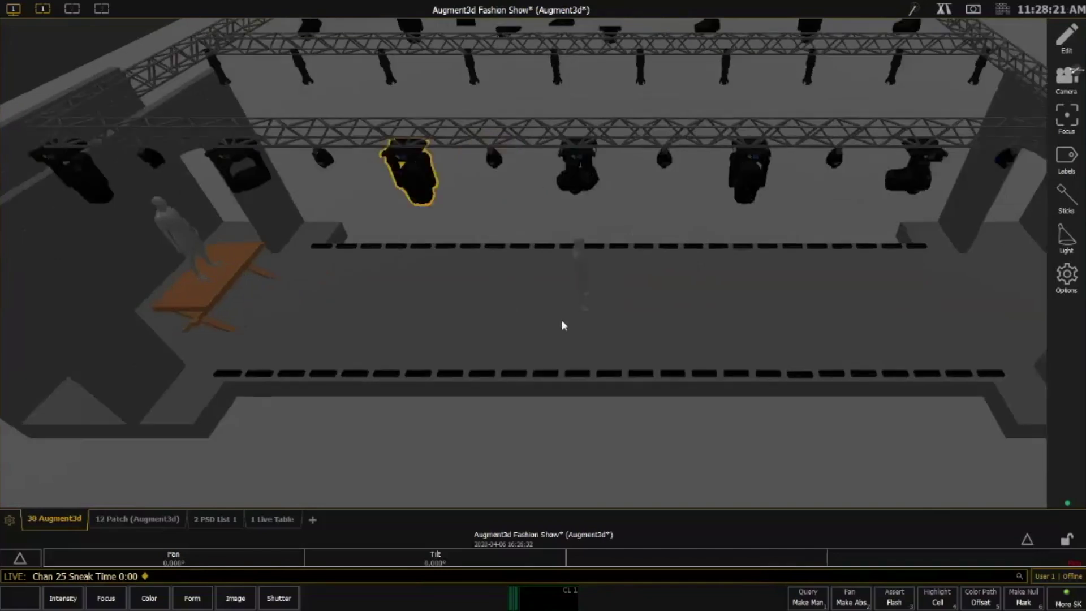
{"action": "middle_click_drag", "start_coordinate": [561, 321], "coordinate": [560, 322]}
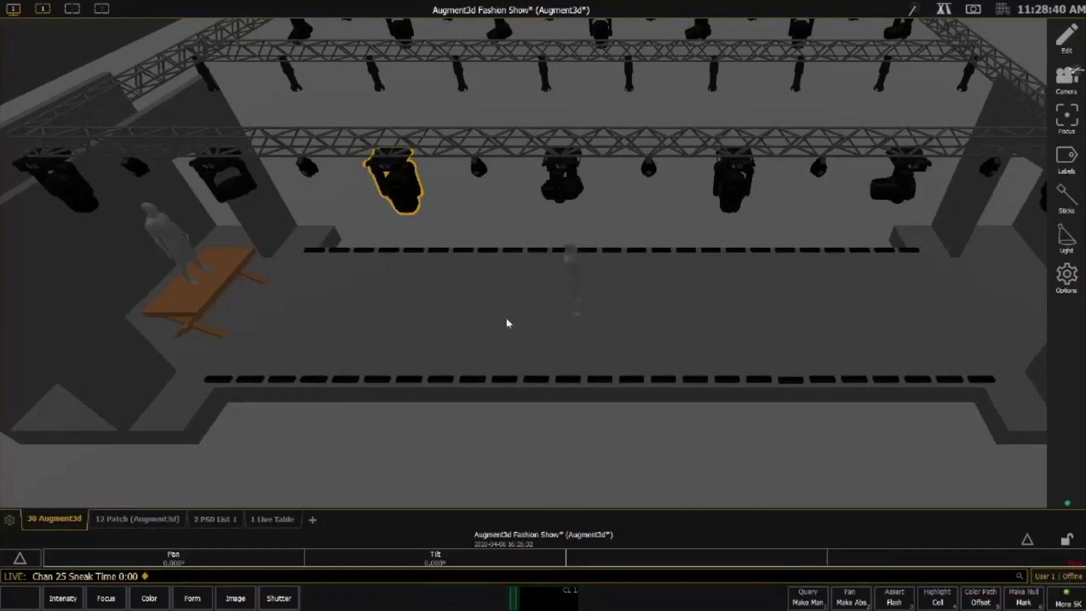
{"action": "left_click_drag", "start_coordinate": [507, 323], "coordinate": [467, 344]}
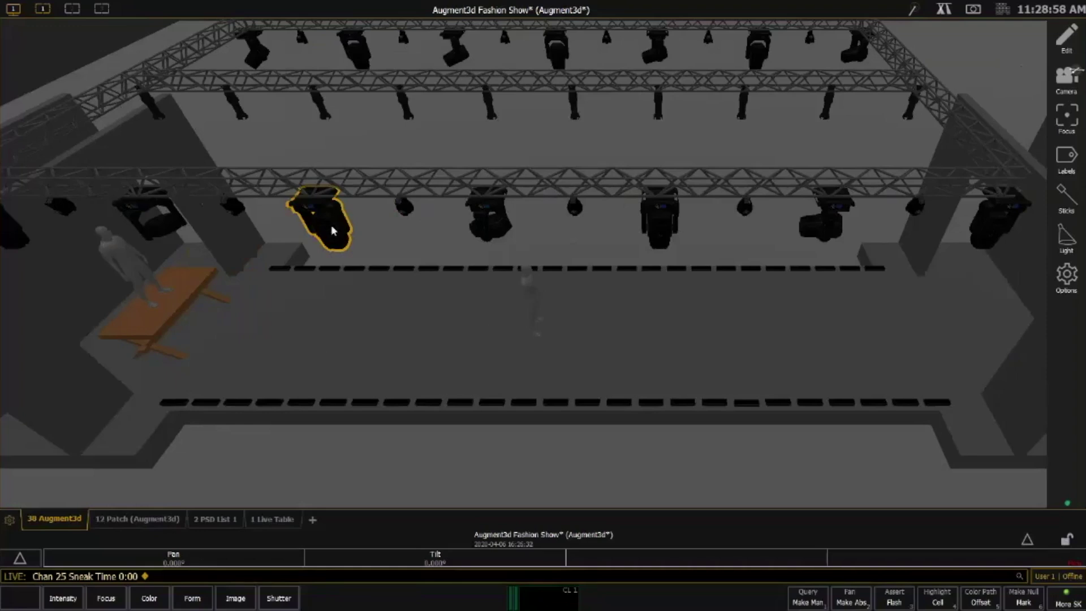
{"action": "key", "text": "BackSpace"}
{"action": "key", "text": "BackSpace"}
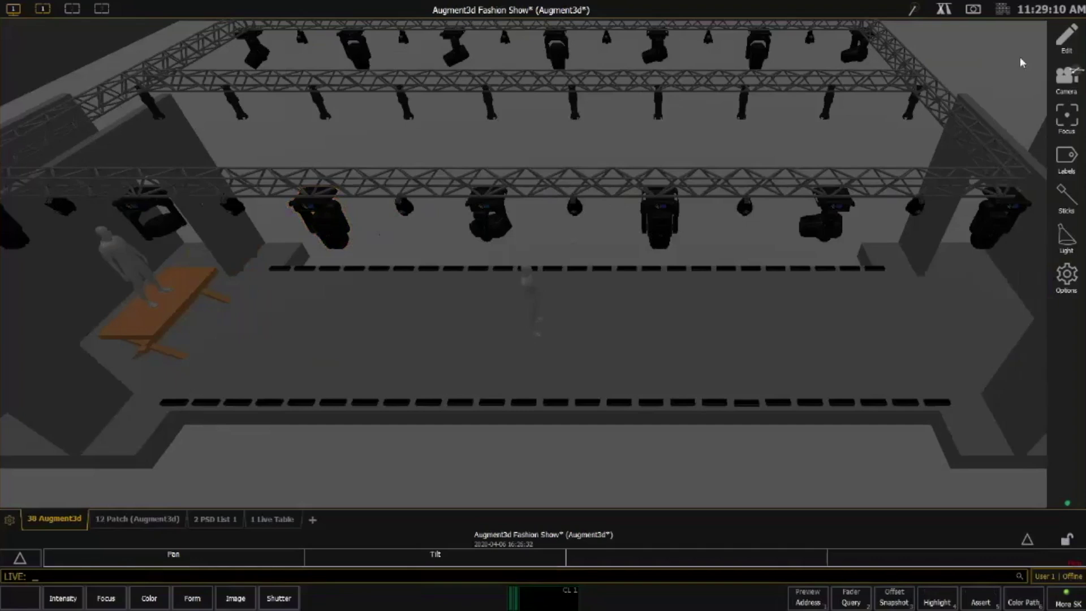
Review the available camera, focus and label display options for the 3D view
{"action": "left_click", "coordinate": [1071, 82]}
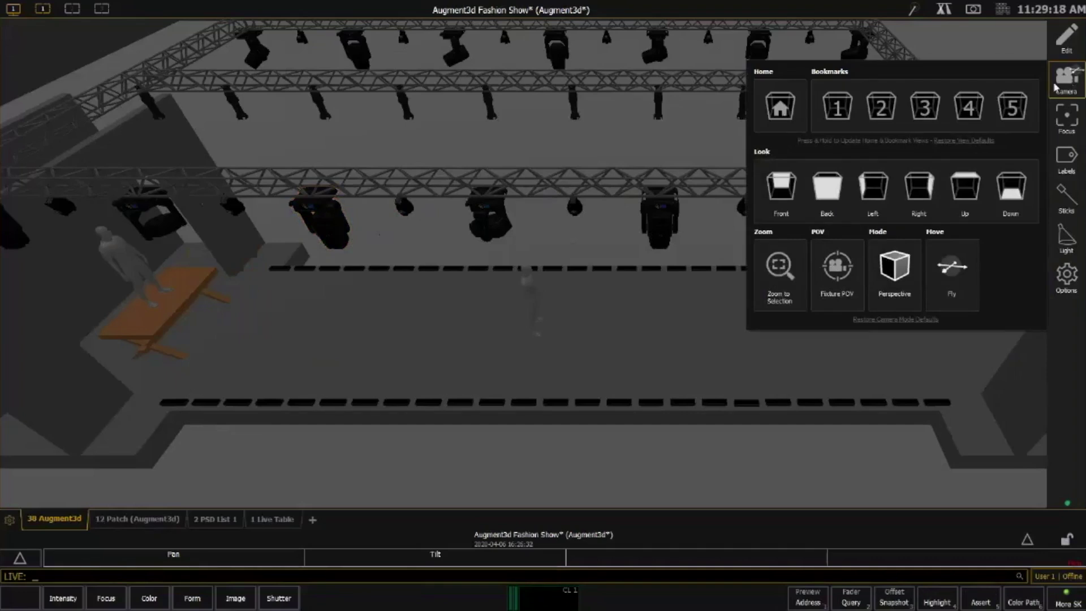
{"action": "left_click", "coordinate": [1073, 122]}
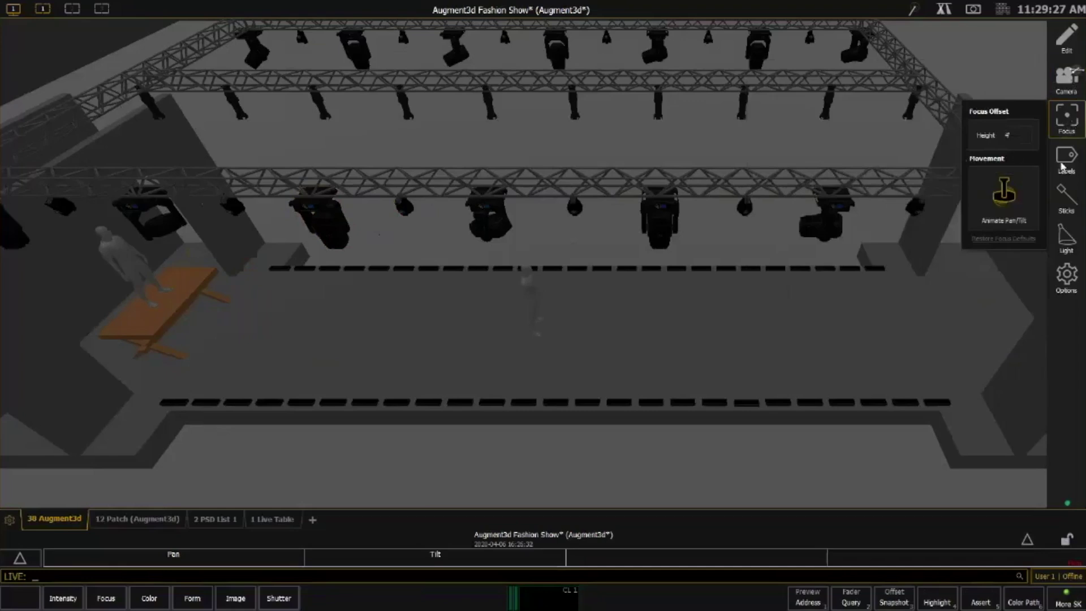
{"action": "left_click", "coordinate": [1068, 161]}
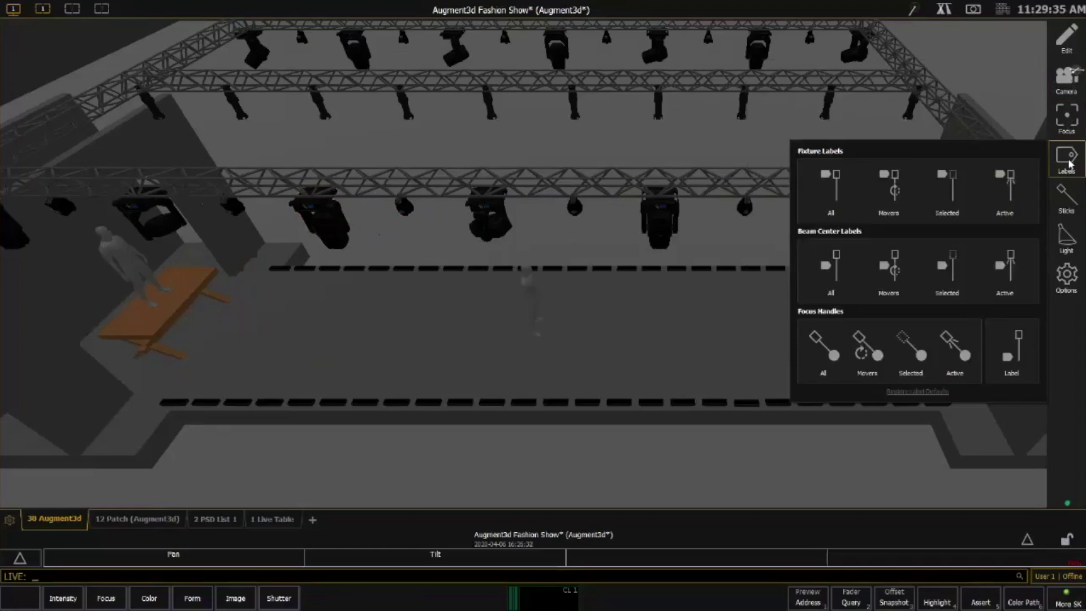
{"action": "left_click", "coordinate": [666, 290]}
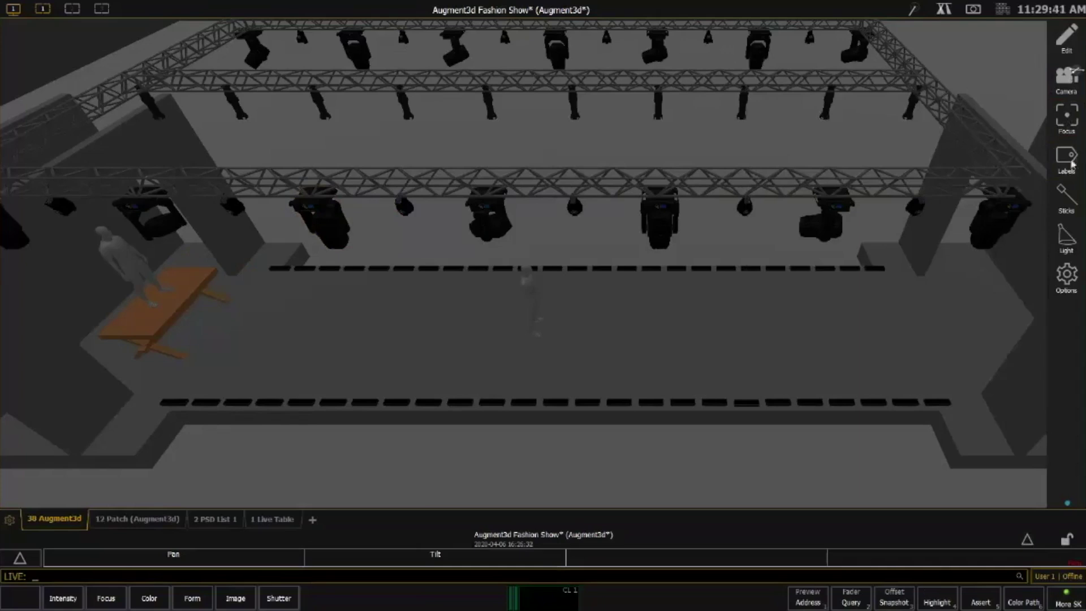
Show fixture labels for all fixtures and frame the three trusses in the 3D view
{"action": "left_click", "coordinate": [1071, 162]}
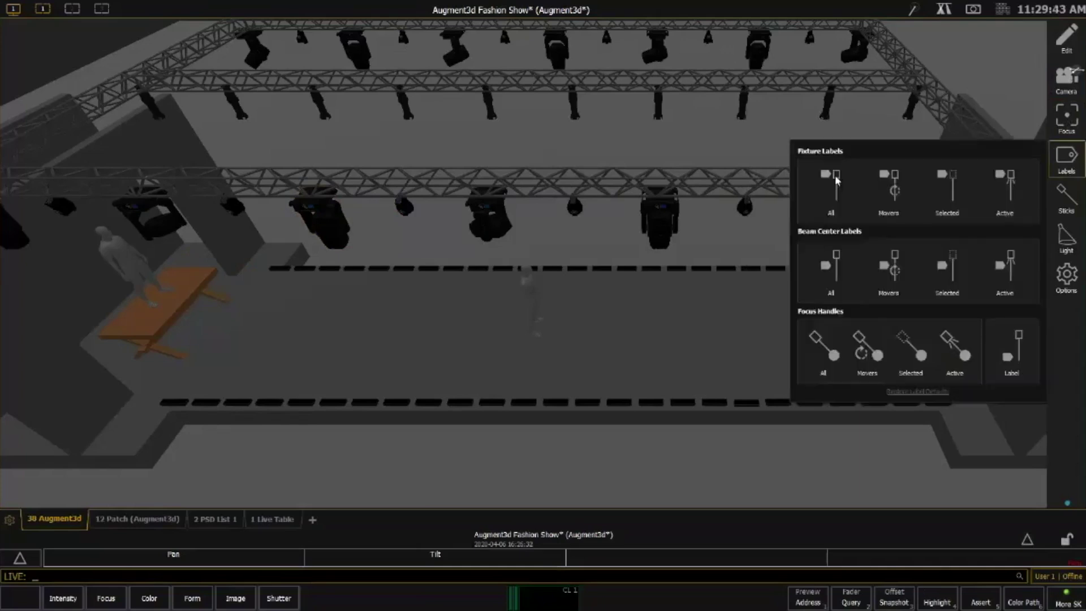
{"action": "left_click", "coordinate": [837, 180]}
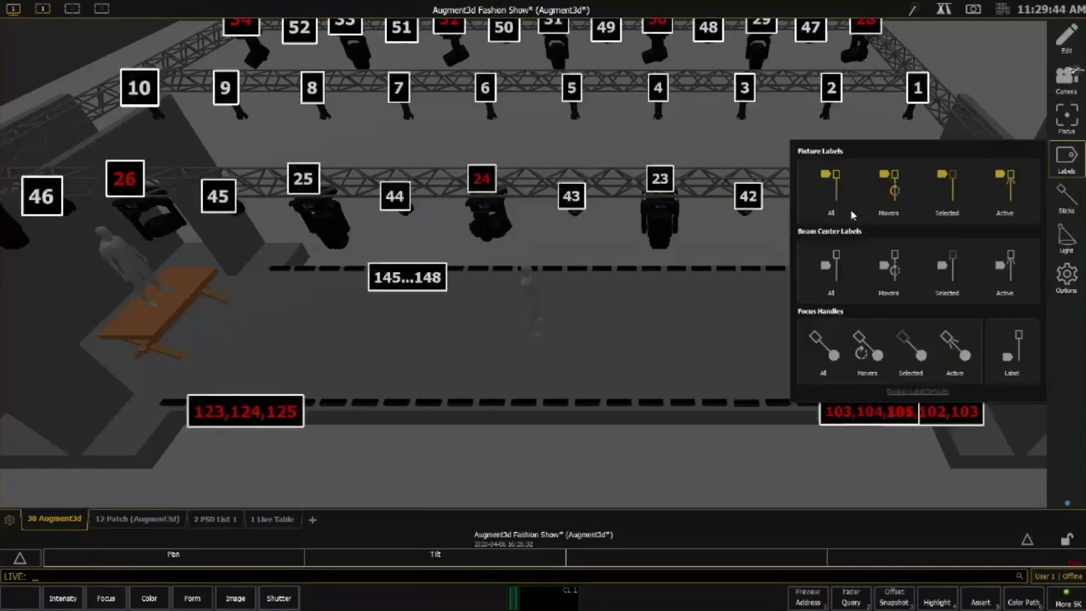
{"action": "left_click_drag", "start_coordinate": [665, 345], "coordinate": [674, 374]}
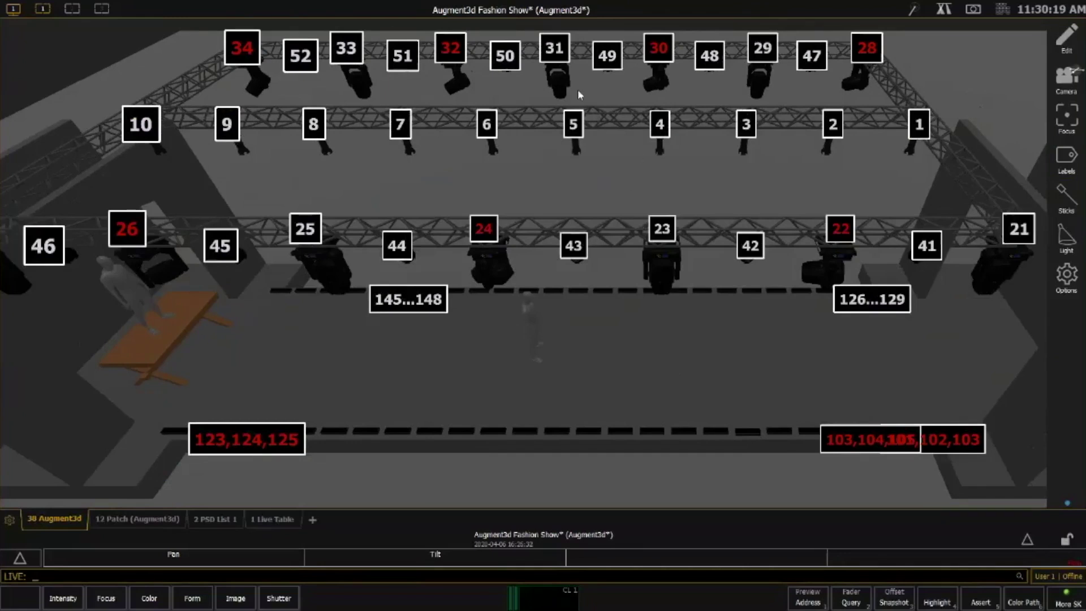
Select channel 23 and several neighbouring fixtures by their labels, ending with only channel 3 selected
{"action": "left_click", "coordinate": [661, 237]}
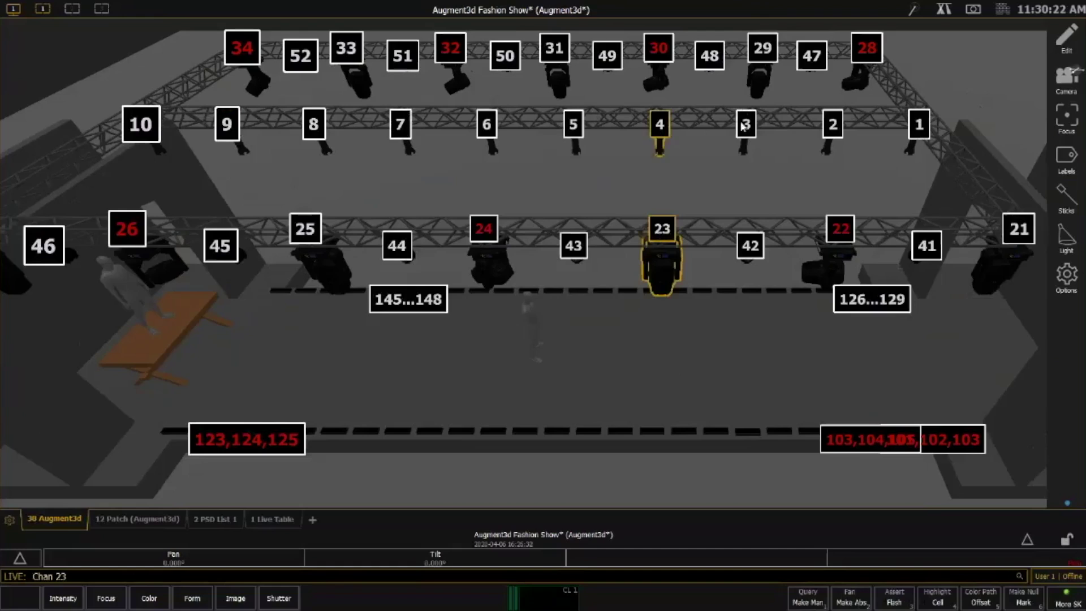
{"action": "left_click", "coordinate": [745, 126]}
{"action": "left_click", "coordinate": [820, 72]}
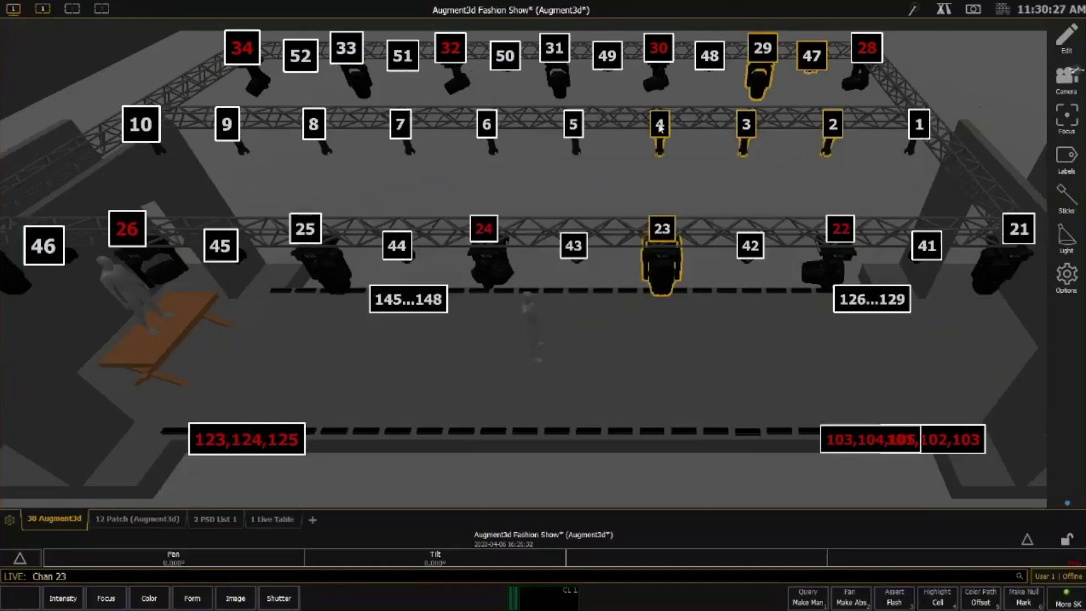
{"action": "left_click", "coordinate": [662, 141]}
{"action": "left_click", "coordinate": [749, 133]}
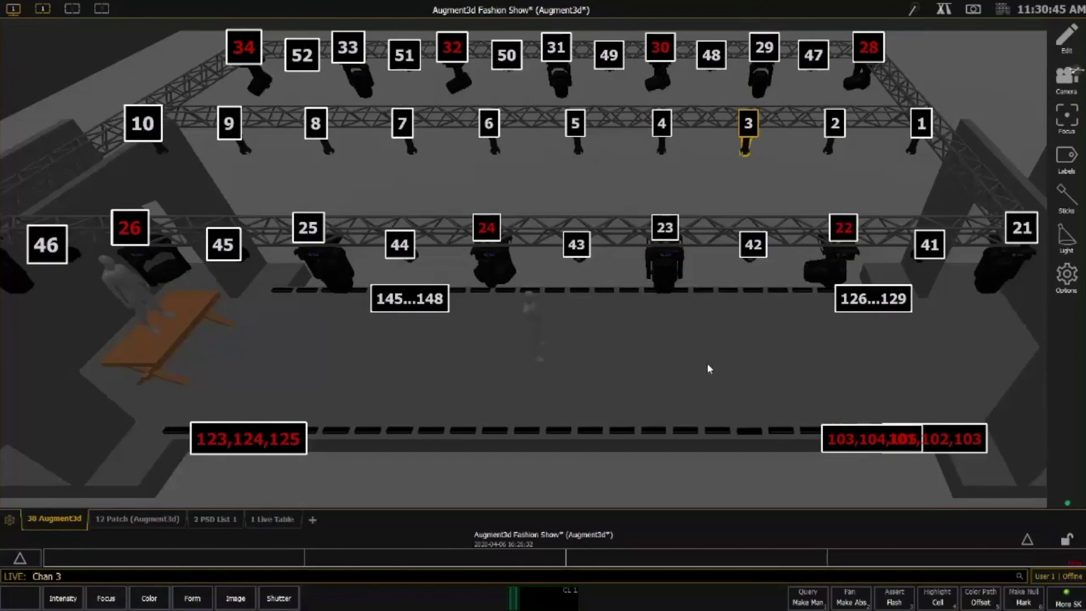
Switch the fixture labels from All through the Movers, Selected and Active filters, and leave the fixture labels off
{"action": "left_click", "coordinate": [1067, 171]}
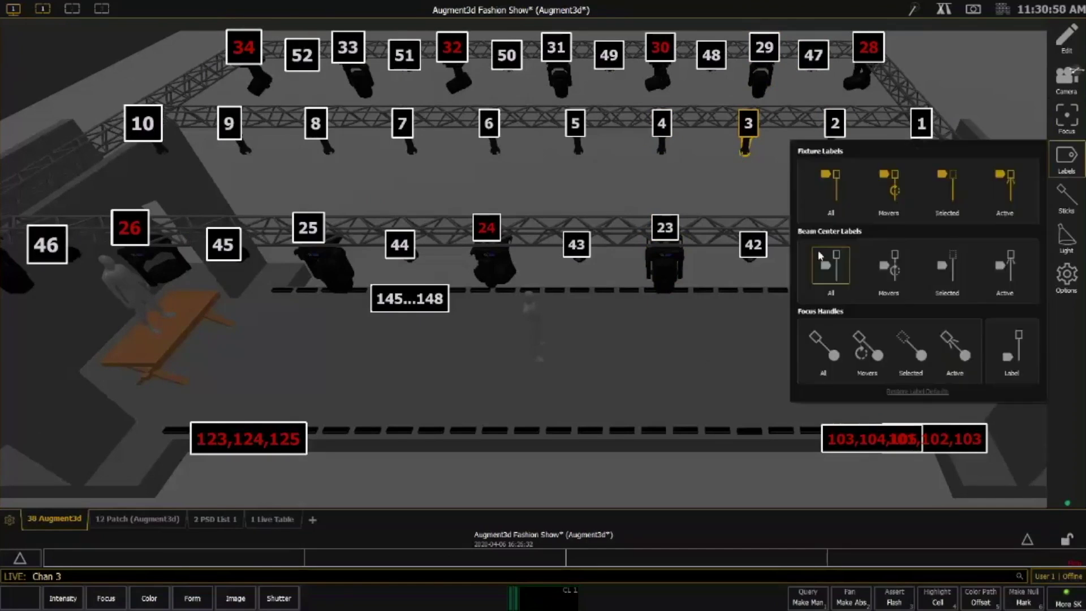
{"action": "left_click", "coordinate": [832, 186]}
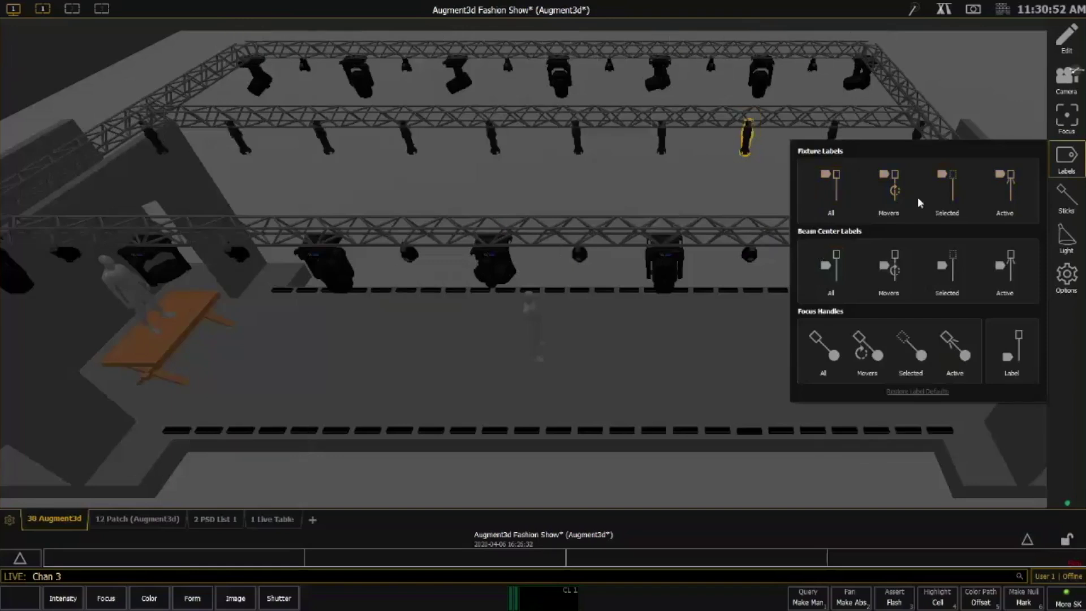
{"action": "left_click", "coordinate": [896, 191]}
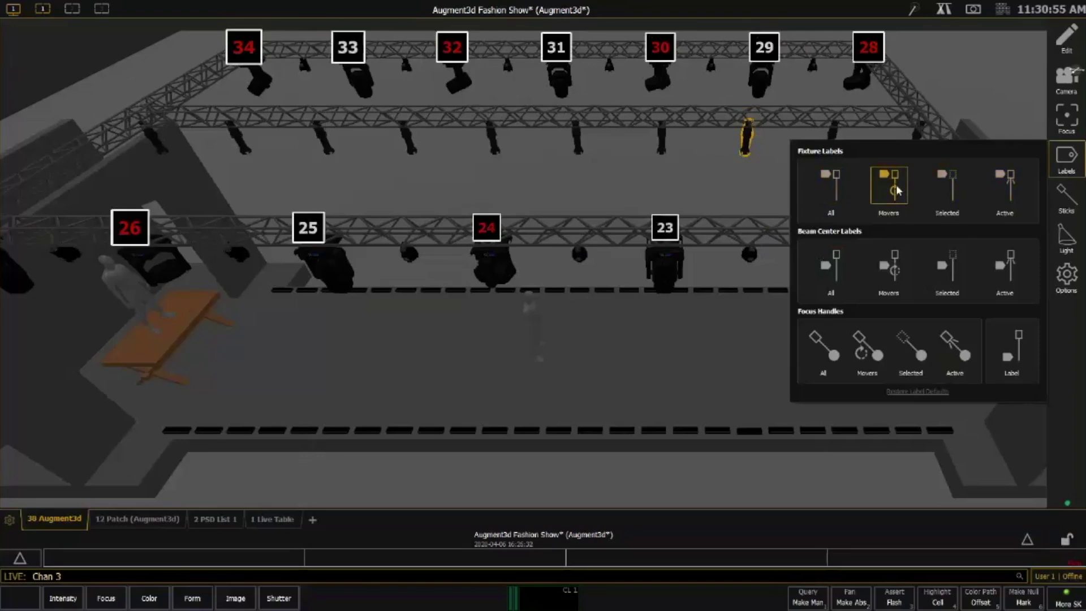
{"action": "left_click", "coordinate": [951, 192]}
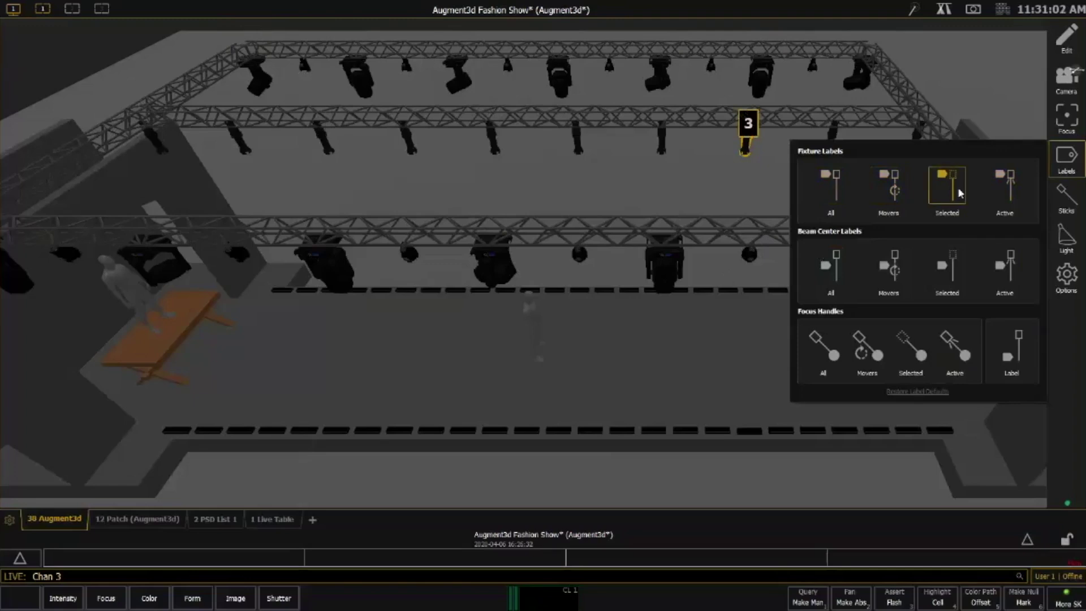
{"action": "left_click", "coordinate": [1010, 193]}
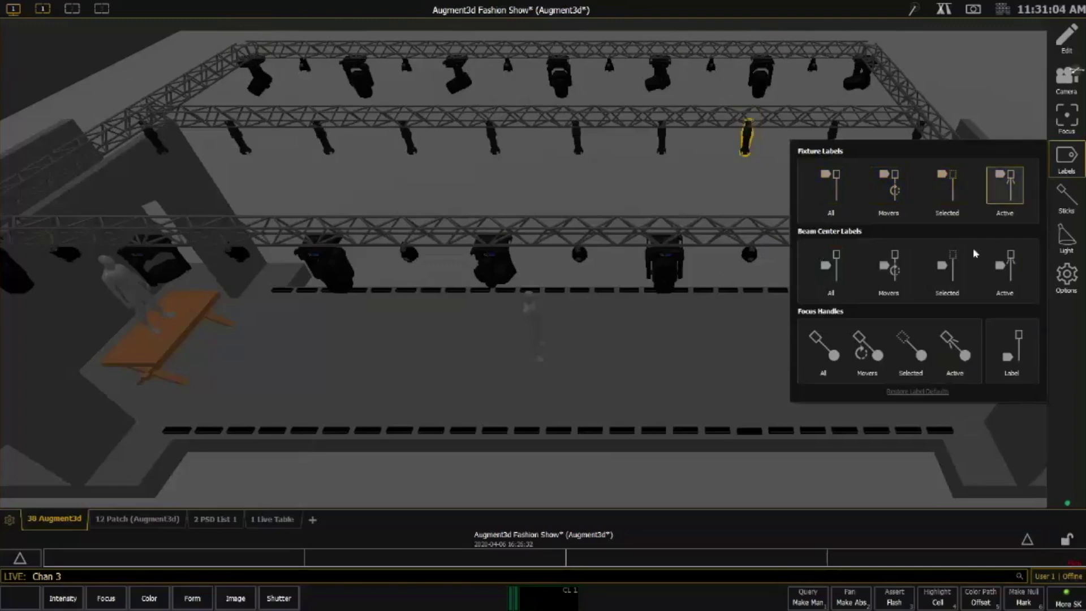
{"action": "left_click", "coordinate": [1008, 210]}
{"action": "left_click", "coordinate": [1067, 160]}
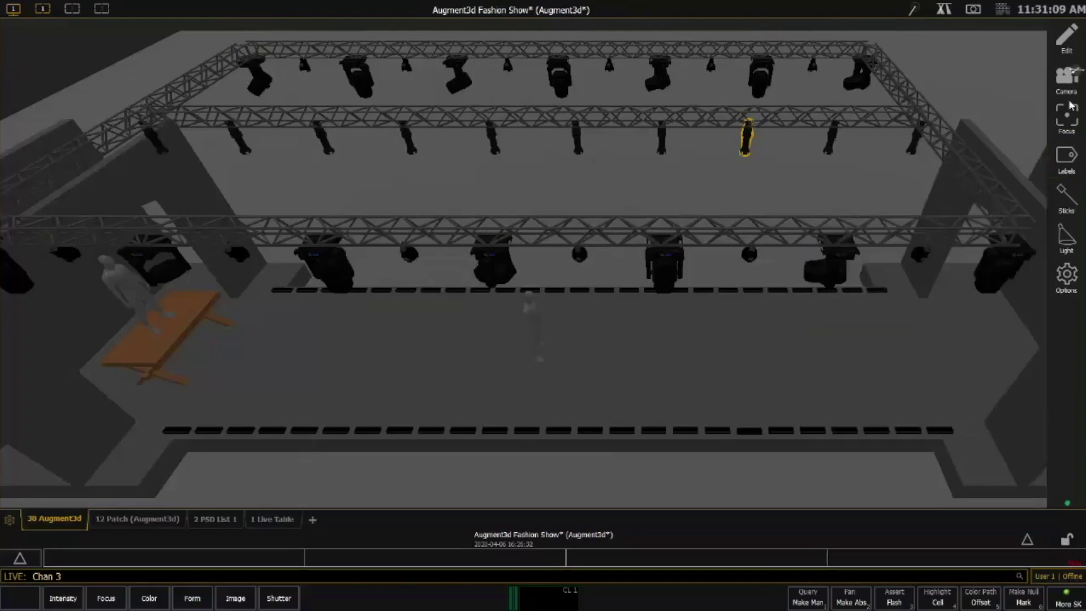
Go to Cue Out and set the movers on channels 26 through 24 to full
{"action": "left_click", "coordinate": [625, 316]}
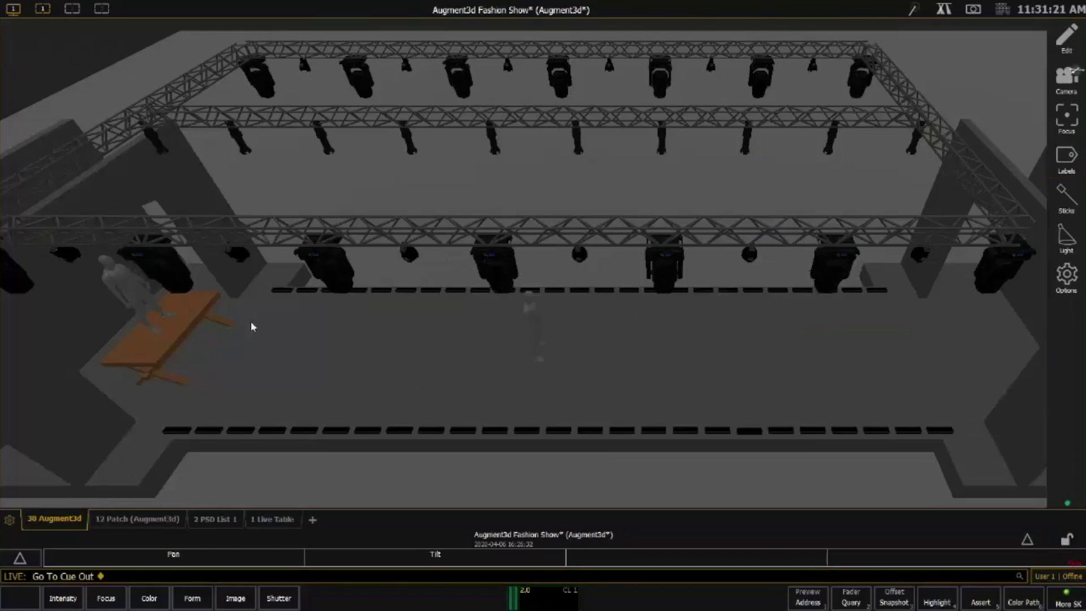
{"action": "left_click_drag", "start_coordinate": [335, 272], "coordinate": [507, 338]}
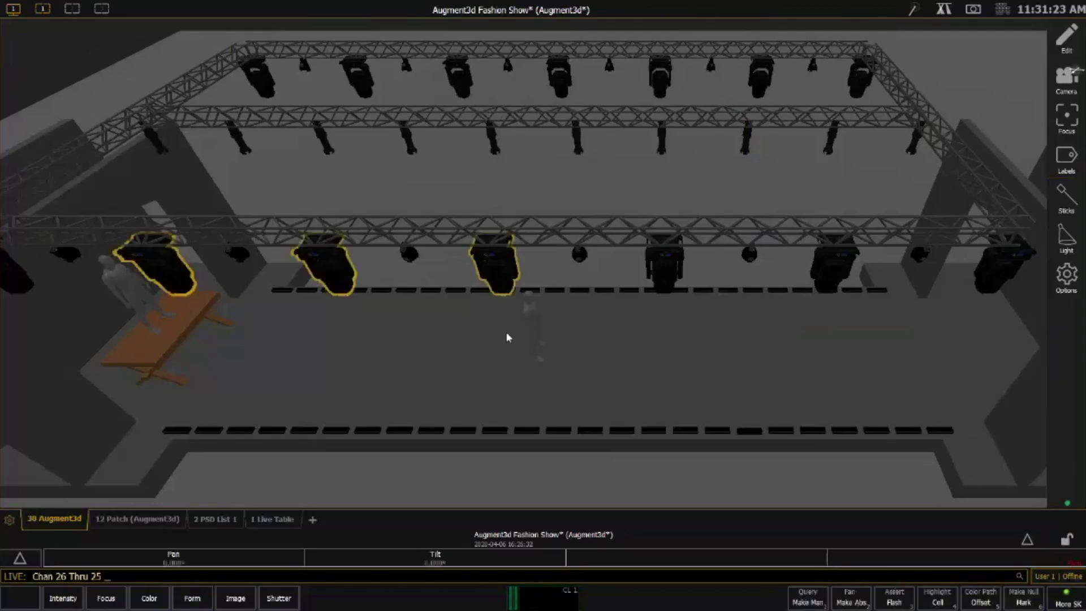
{"action": "key", "text": "f"}
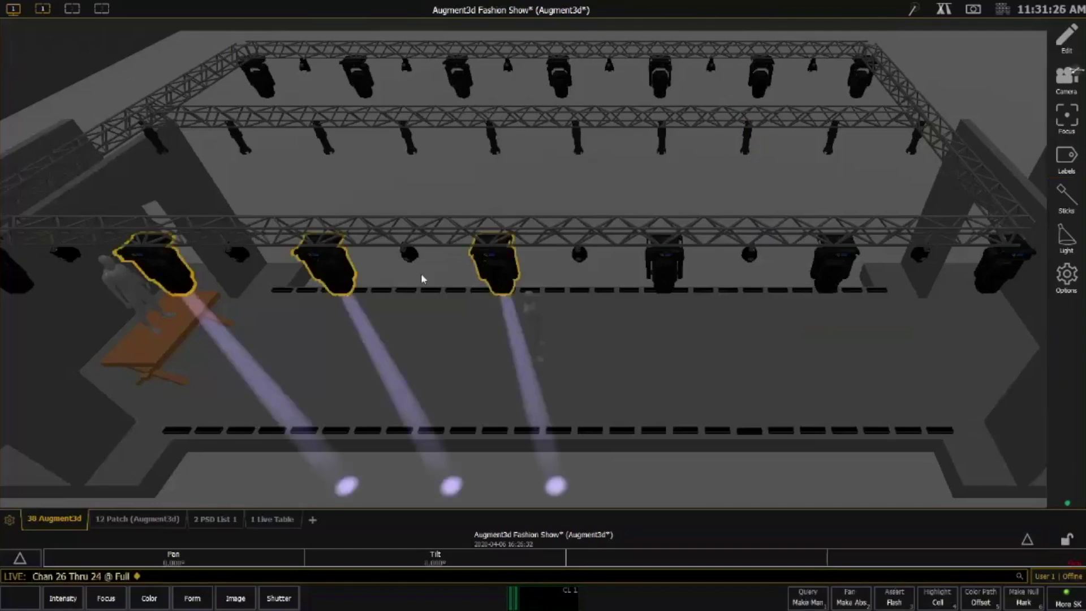
Add channels 45 through 43 to the selected movers and set the whole selection to full
{"action": "left_click", "coordinate": [239, 256]}
{"action": "left_click", "coordinate": [411, 257]}
{"action": "left_click", "coordinate": [581, 258]}
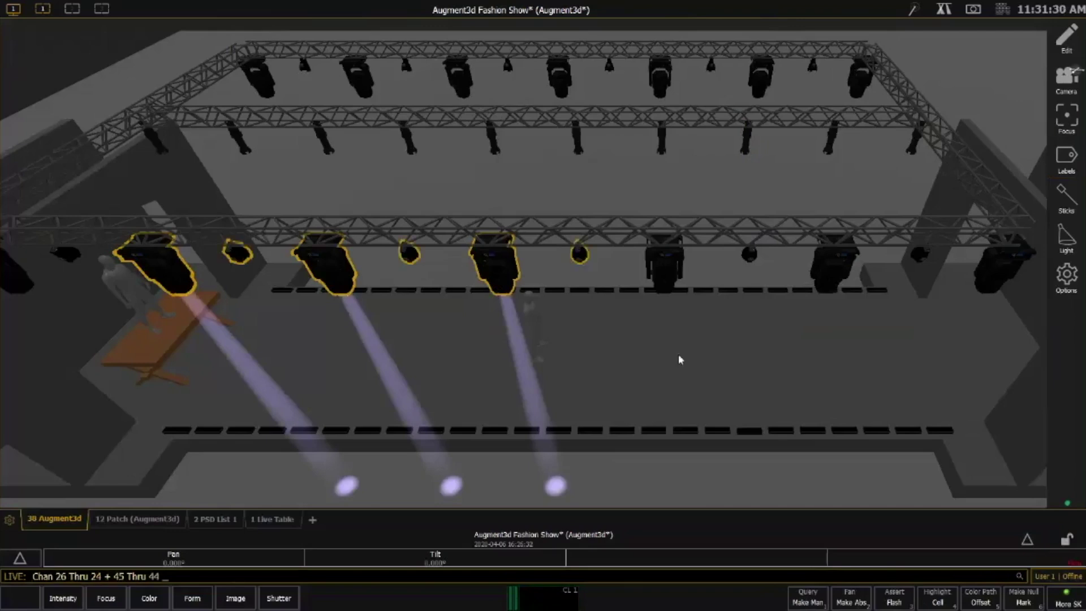
{"action": "key", "text": "a"}
{"action": "key", "text": "f"}
{"action": "key", "text": "Return"}
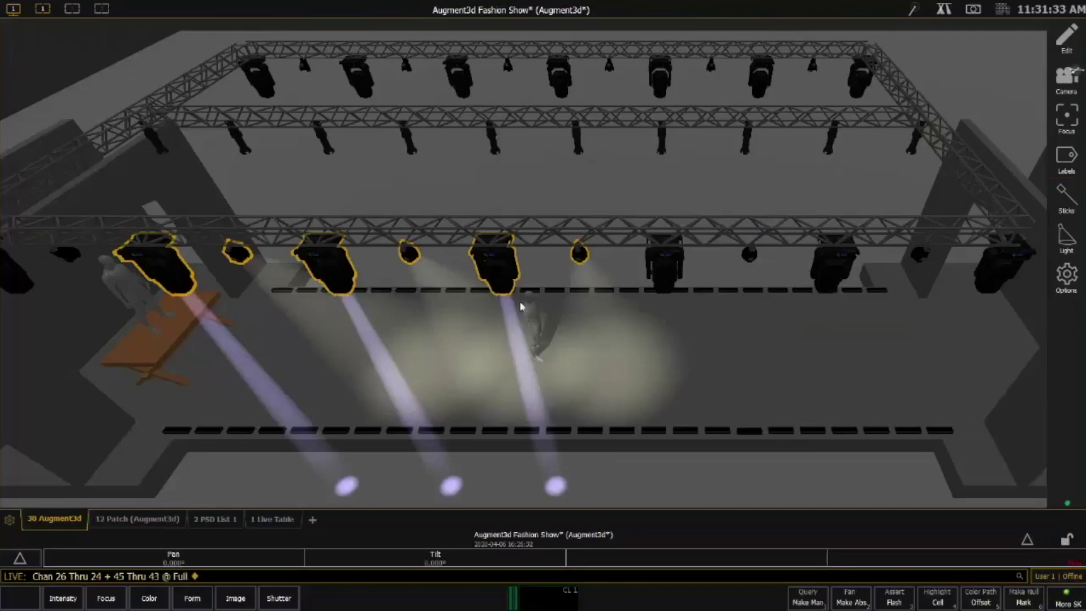
Select channels 24, 43 and 42, and show fixture labels for all fixtures
{"action": "left_click", "coordinate": [510, 280]}
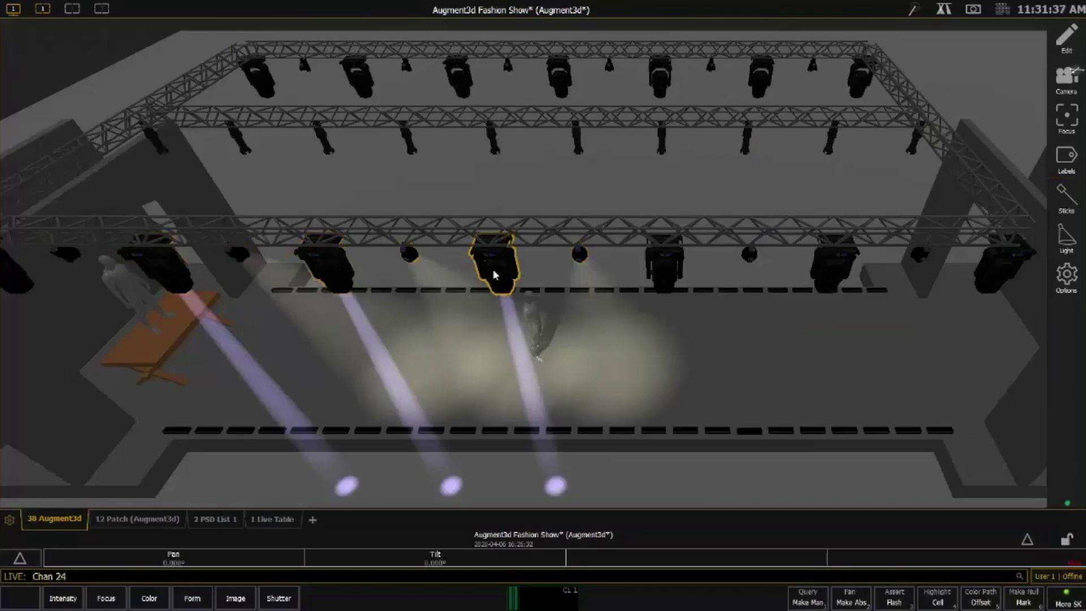
{"action": "left_click", "coordinate": [750, 255], "text": "ctrl"}
{"action": "left_click", "coordinate": [1069, 162]}
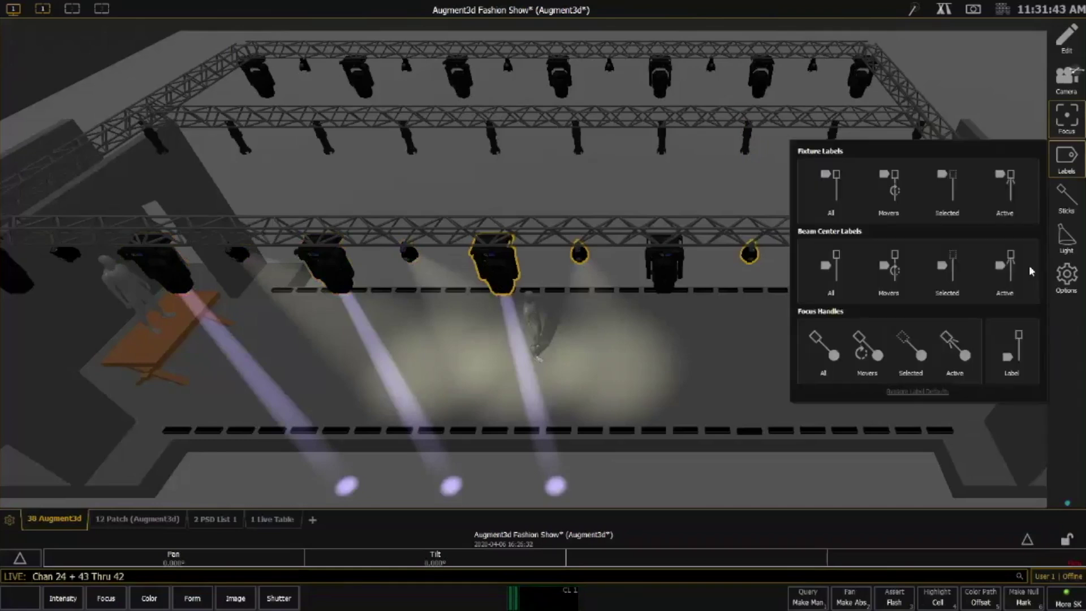
{"action": "left_click", "coordinate": [825, 195]}
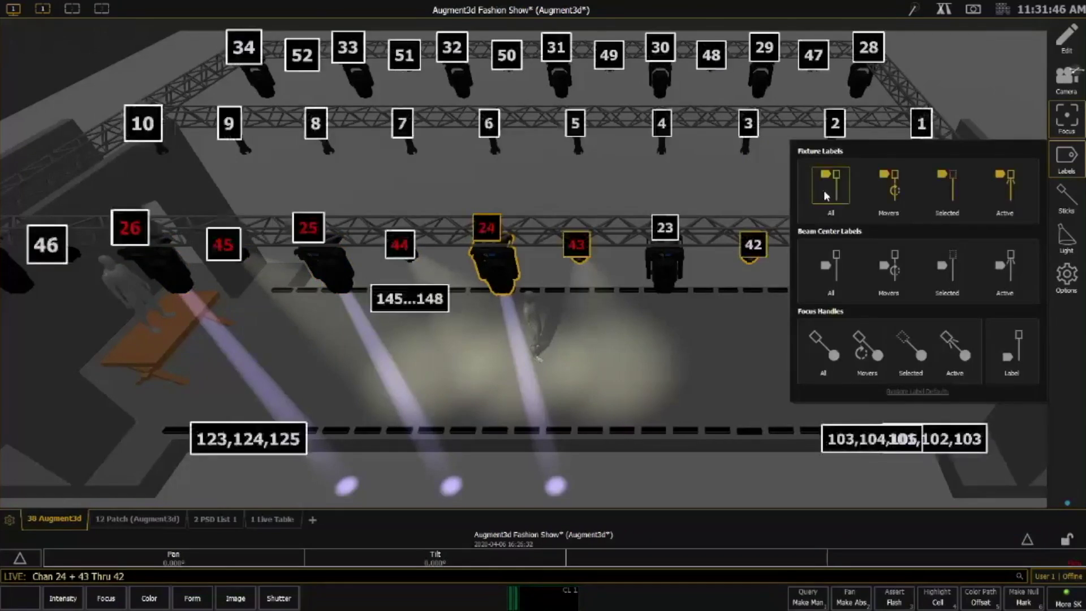
Limit the fixture labels to Movers, try combining them with Selected, and combine Movers with Active instead
{"action": "left_click", "coordinate": [825, 196]}
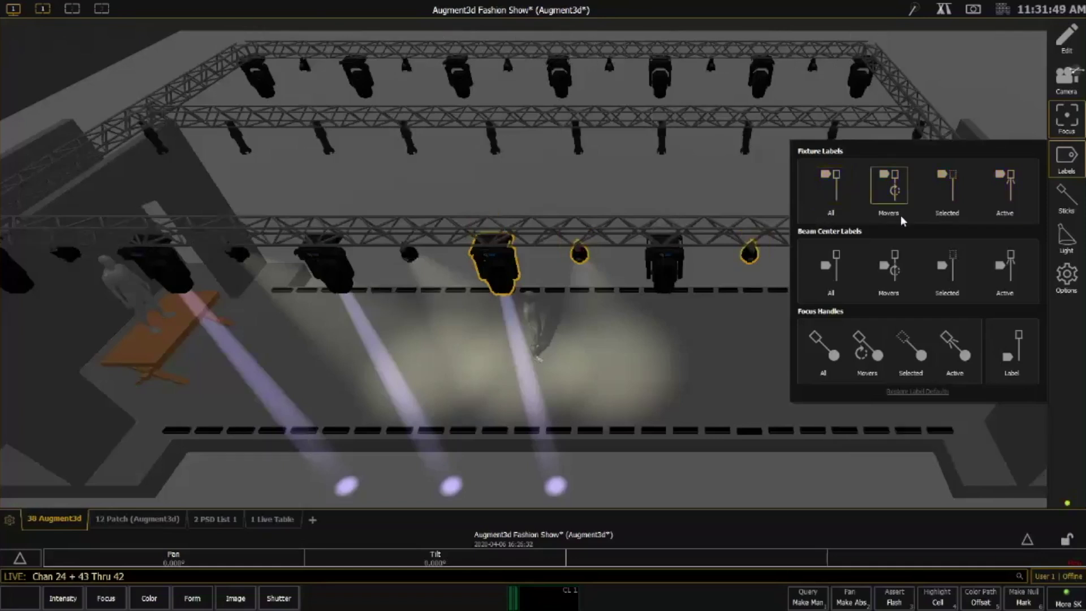
{"action": "left_click", "coordinate": [903, 222]}
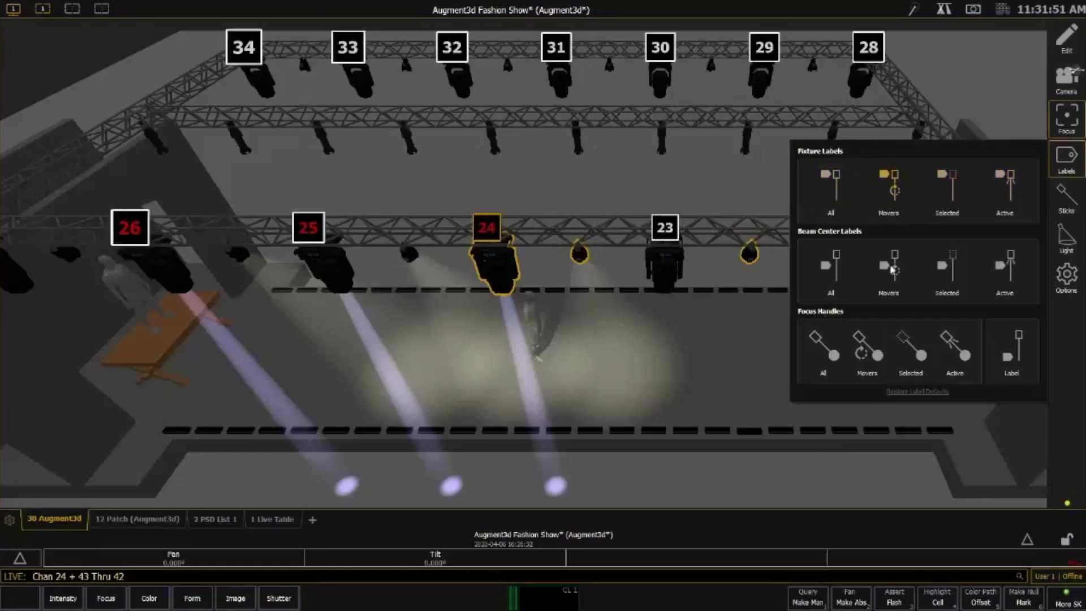
{"action": "left_click", "coordinate": [956, 187]}
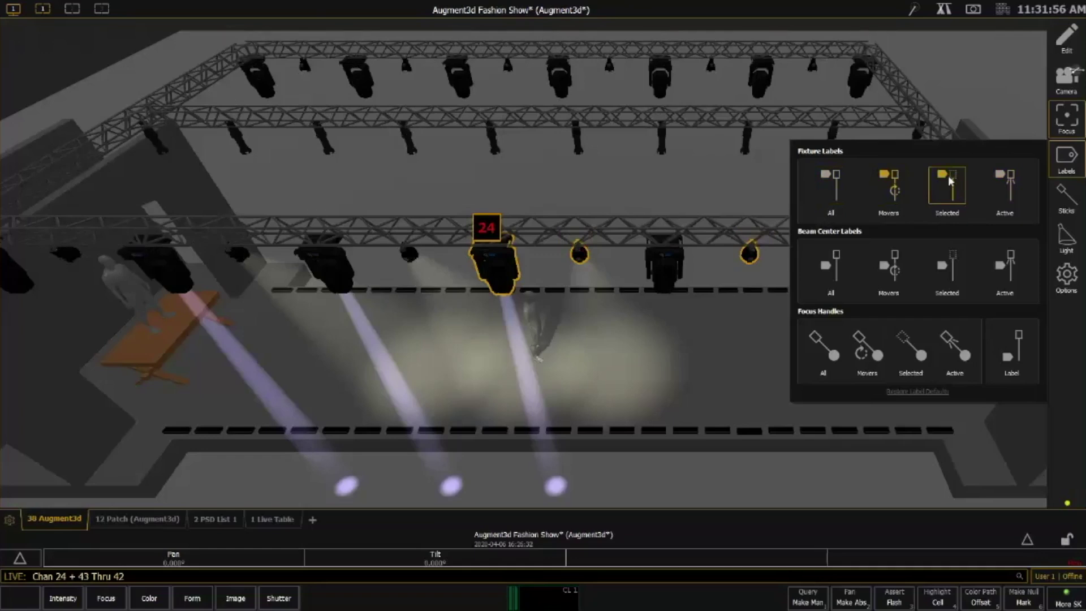
{"action": "left_click", "coordinate": [951, 179]}
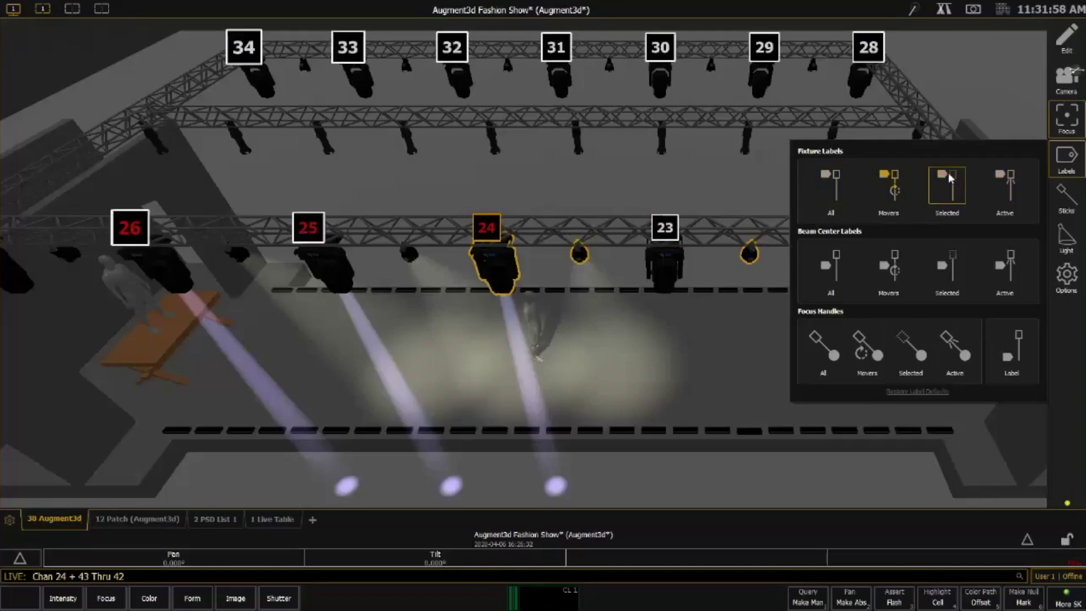
{"action": "left_click", "coordinate": [1018, 186]}
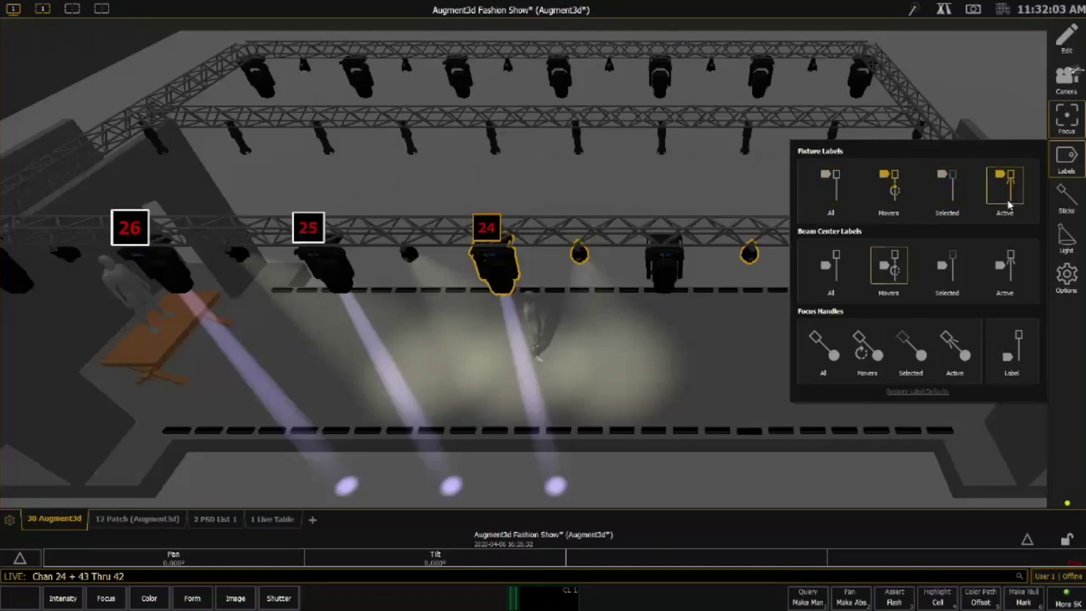
Switch the fixture labels from Movers to the combination of Selected and Active
{"action": "left_click", "coordinate": [886, 195]}
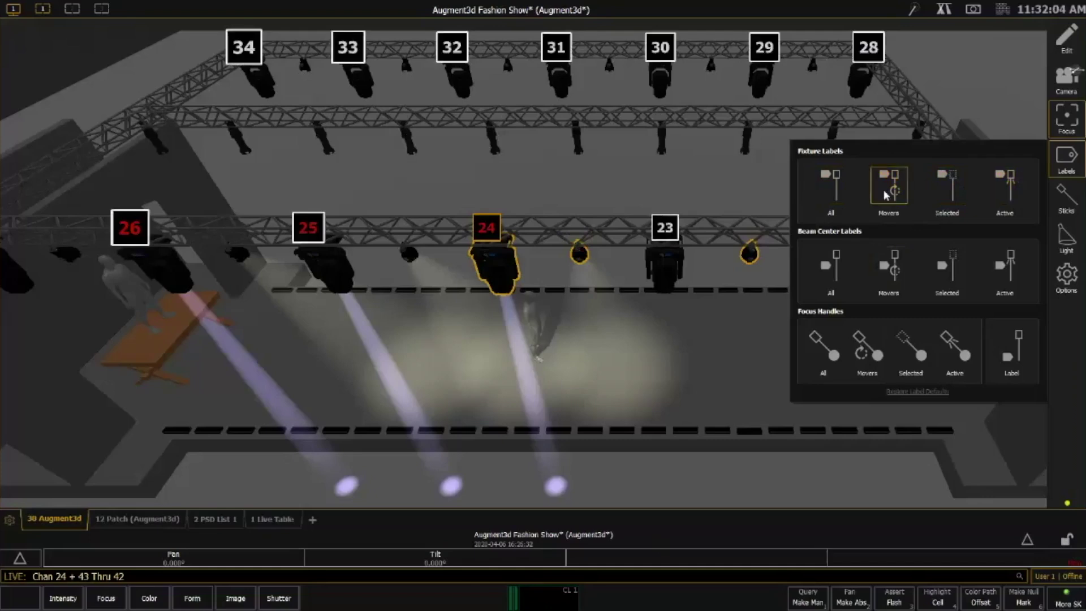
{"action": "left_click", "coordinate": [948, 192]}
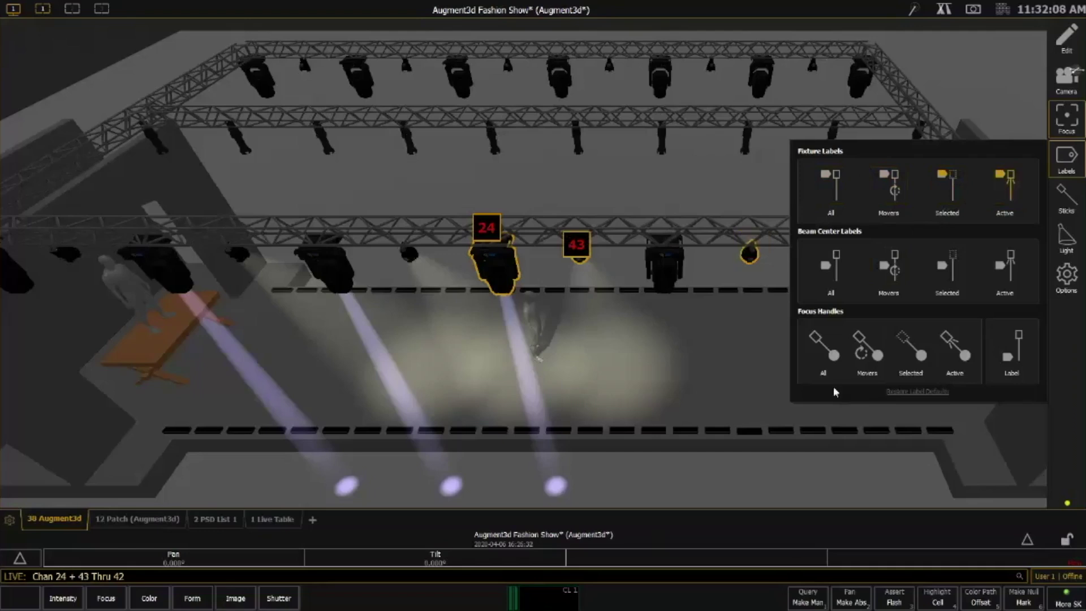
{"action": "left_click", "coordinate": [1006, 186]}
{"action": "left_click_drag", "start_coordinate": [531, 260], "coordinate": [610, 368]}
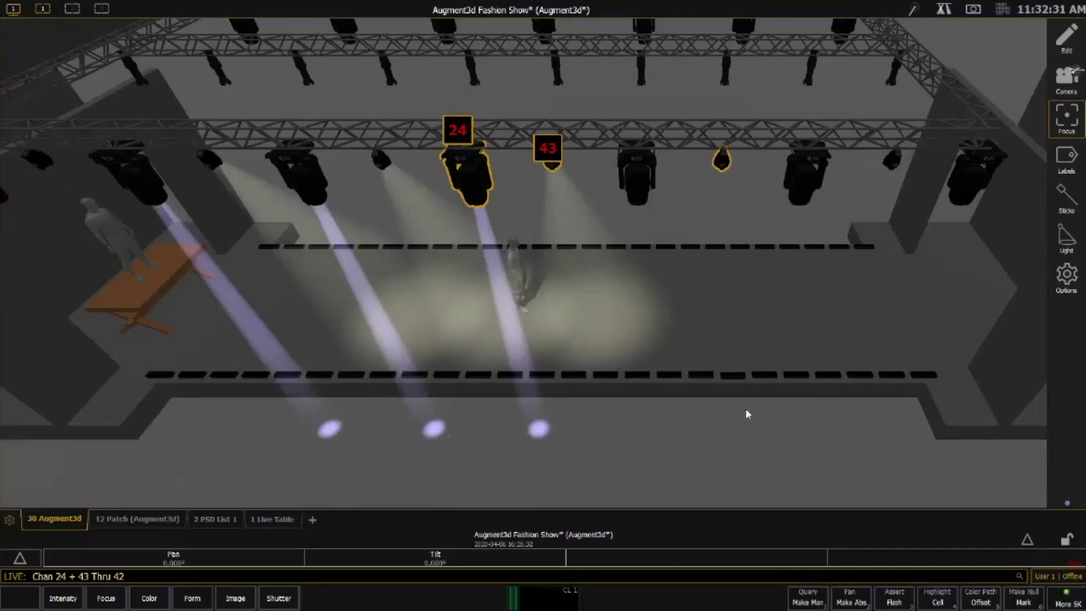
{"action": "right_click_drag", "start_coordinate": [746, 410], "coordinate": [585, 372]}
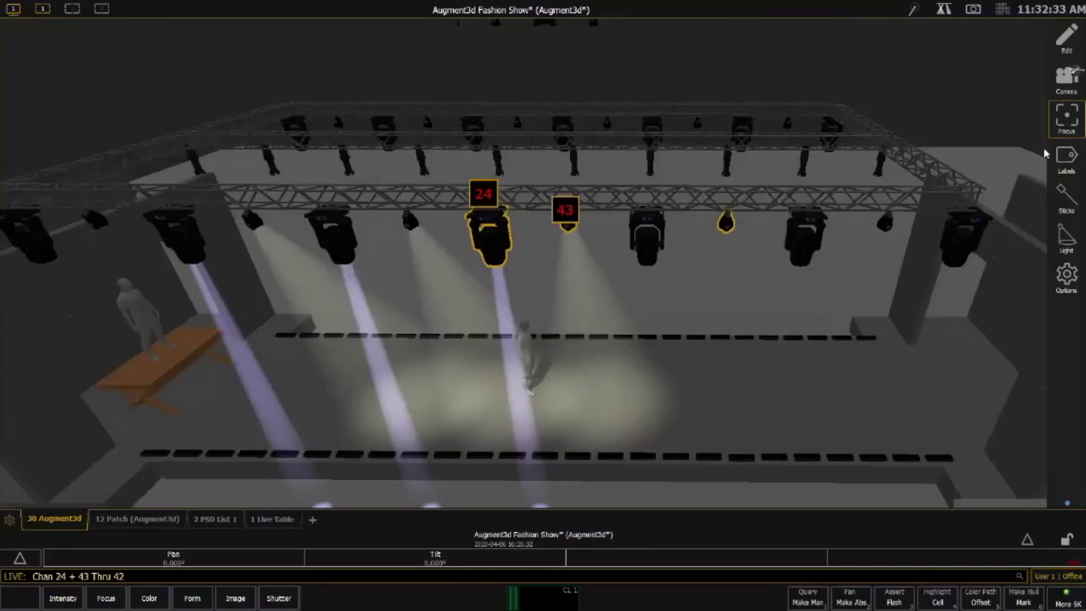
Turn off the fixture labels and show beam center labels for all fixtures instead
{"action": "left_click", "coordinate": [1066, 159]}
{"action": "left_click", "coordinate": [999, 189]}
{"action": "right_click_drag", "start_coordinate": [658, 432], "coordinate": [686, 309]}
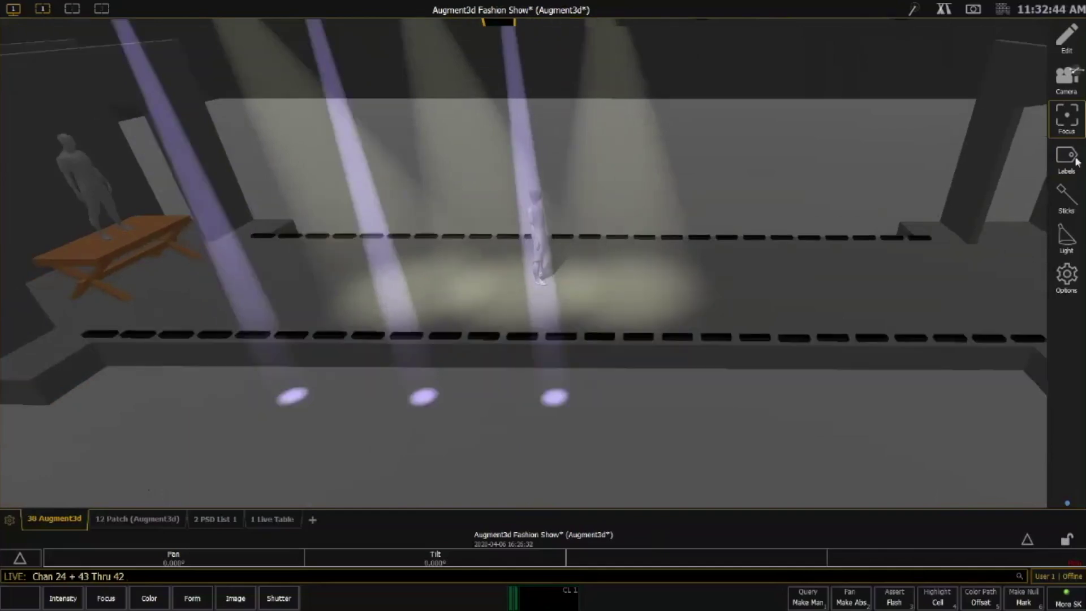
{"action": "left_click", "coordinate": [1075, 160]}
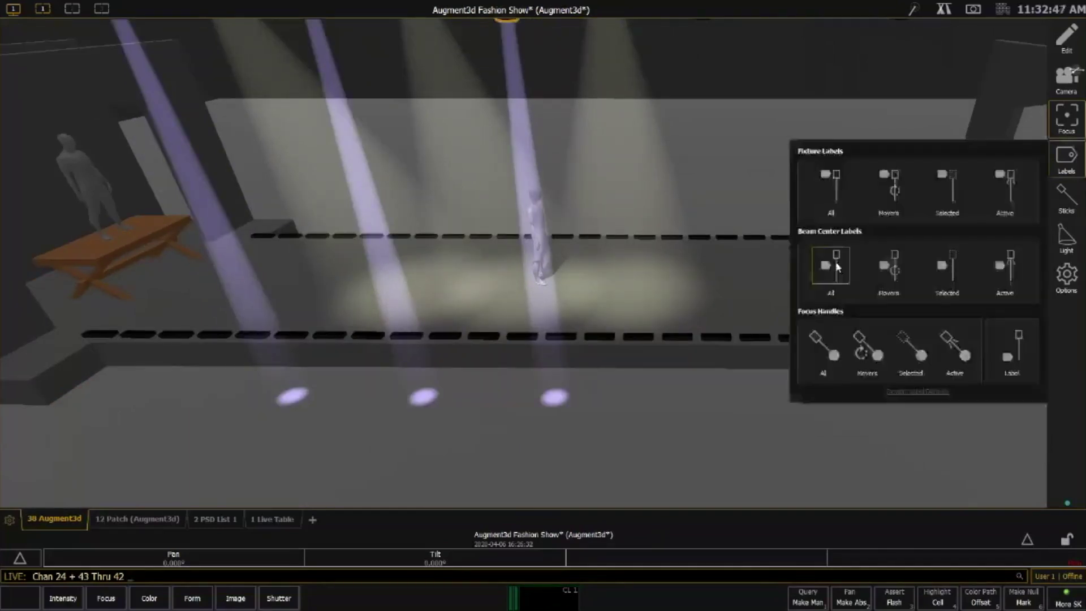
{"action": "left_click", "coordinate": [831, 273]}
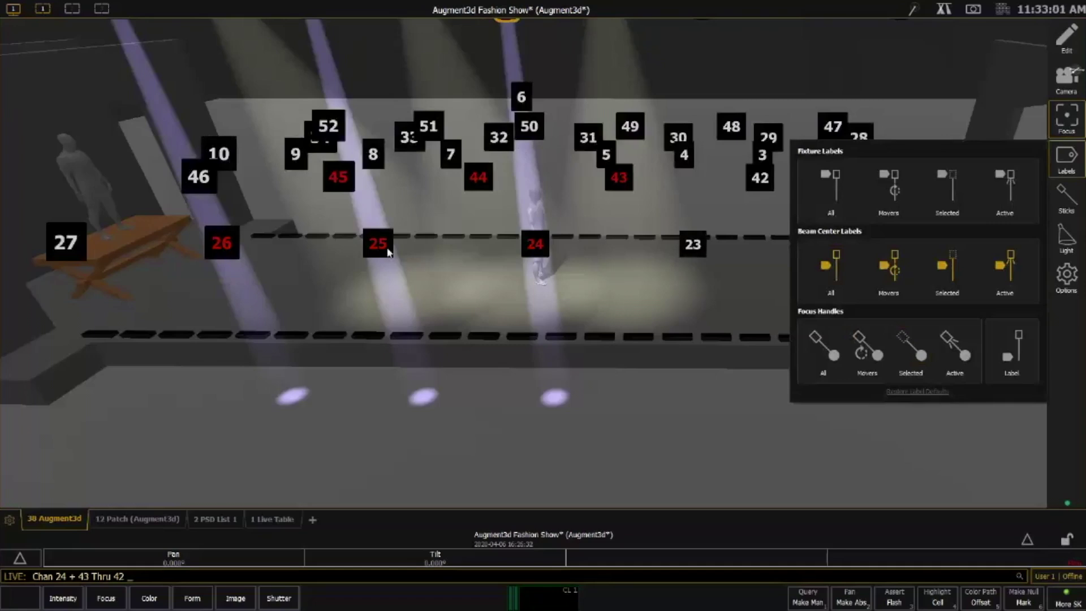
Add channel 25 to the selection and sweep the beams of channels 24 and 25 together across the stage to its far right end
{"action": "left_click", "coordinate": [379, 273]}
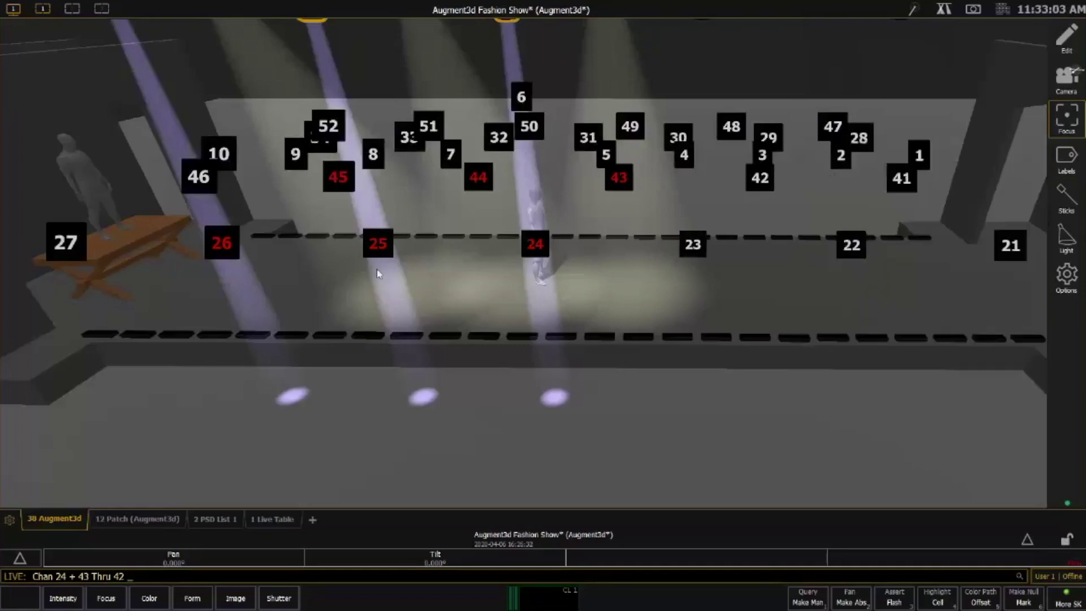
{"action": "type", "text": "+25"}
{"action": "left_click", "coordinate": [469, 283]}
{"action": "left_click_drag", "start_coordinate": [314, 281], "coordinate": [387, 301]}
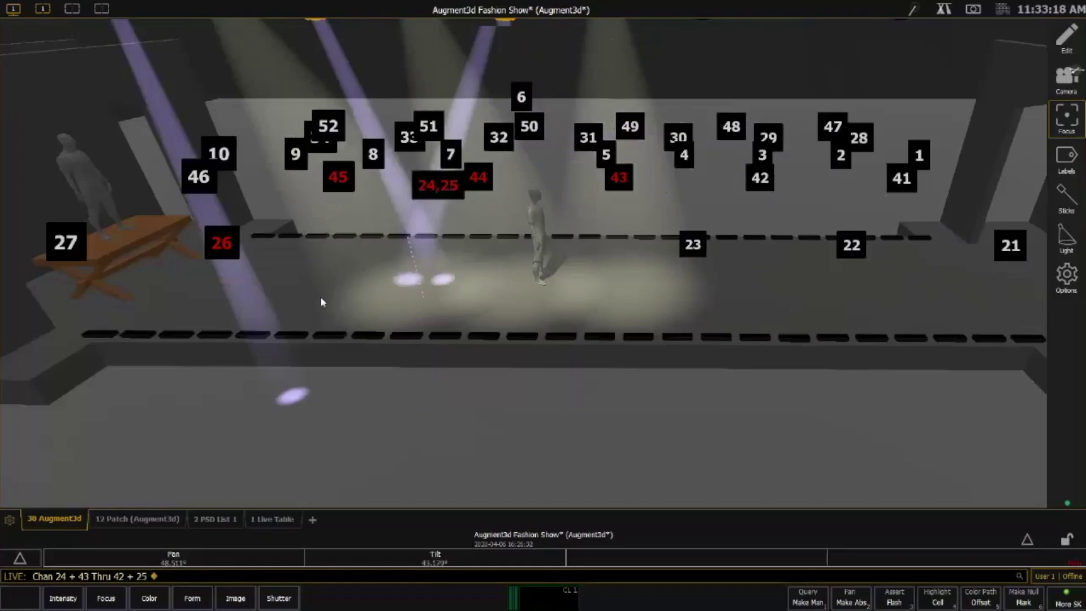
{"action": "left_click_drag", "start_coordinate": [321, 299], "coordinate": [925, 329]}
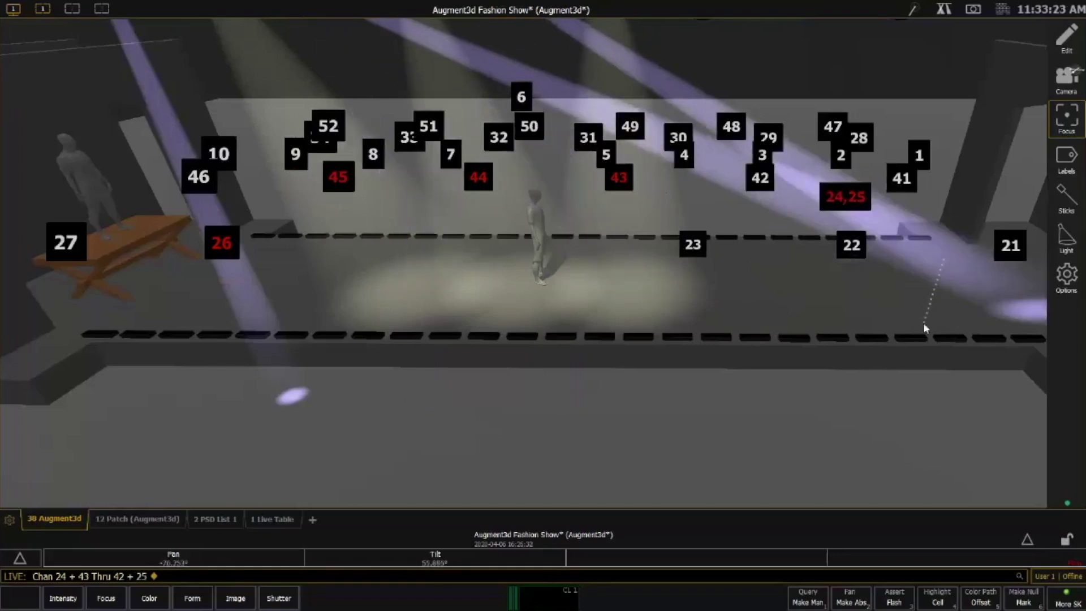
Turn on Sticks and limit the beam center labels to fixtures that are both Movers and Active
{"action": "left_click", "coordinate": [1066, 198]}
{"action": "left_click", "coordinate": [1069, 163]}
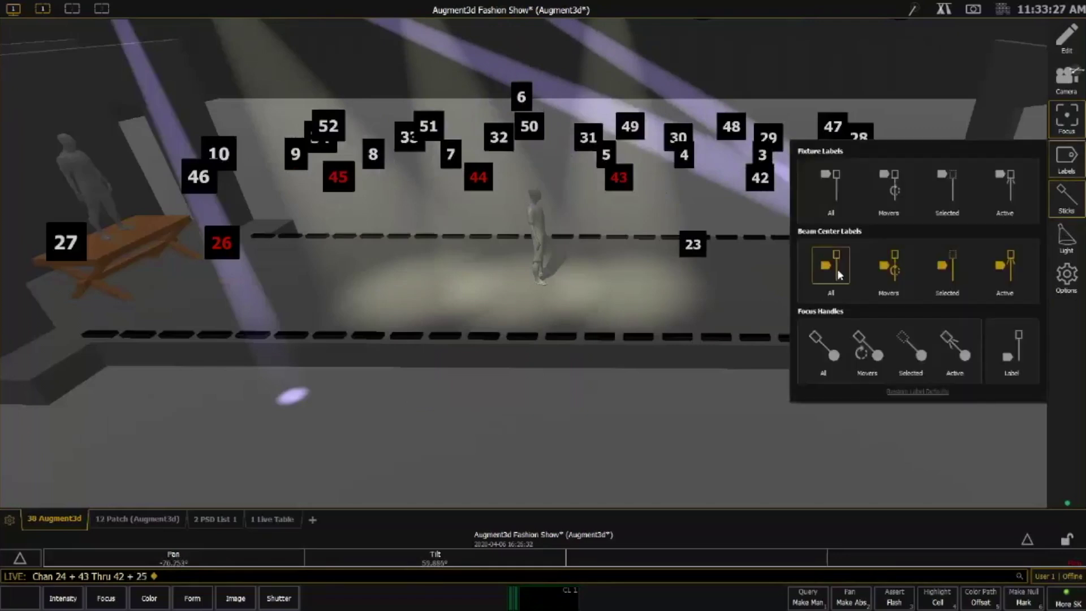
{"action": "left_click", "coordinate": [886, 282]}
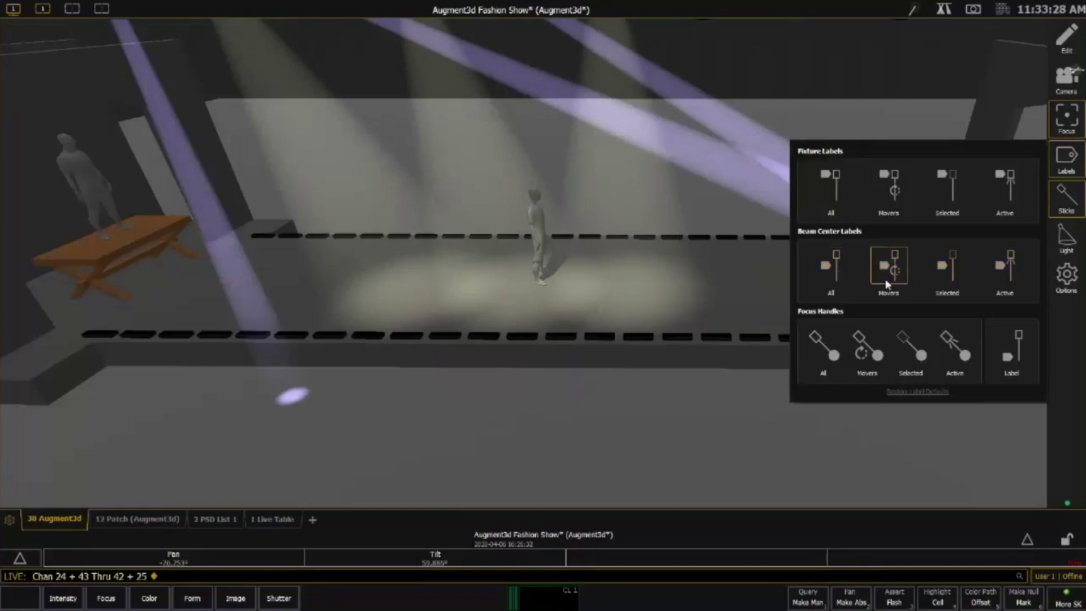
{"action": "left_click", "coordinate": [888, 284]}
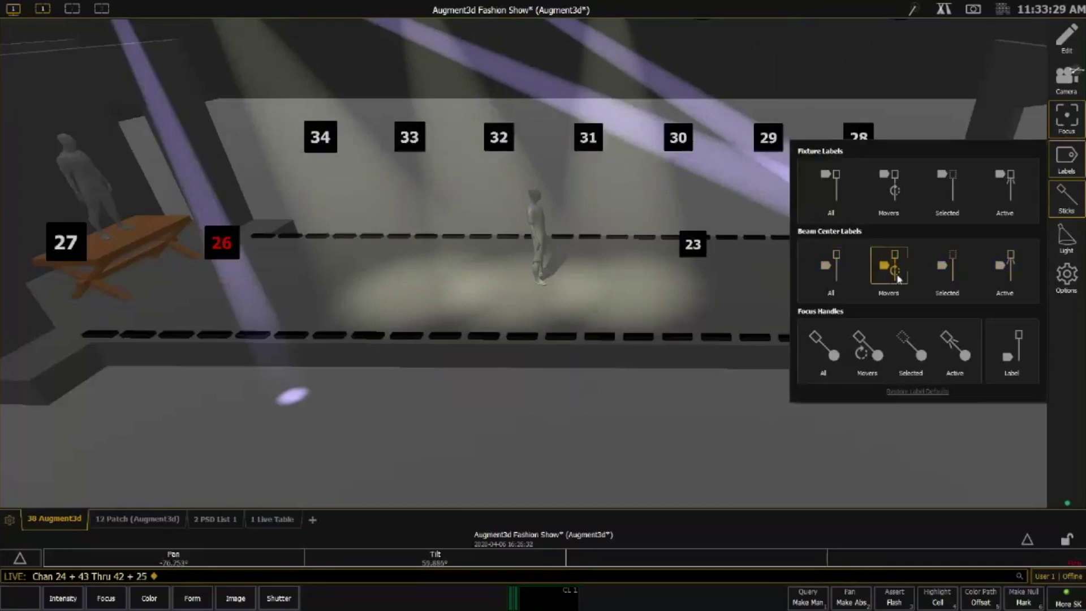
{"action": "left_click", "coordinate": [1013, 283]}
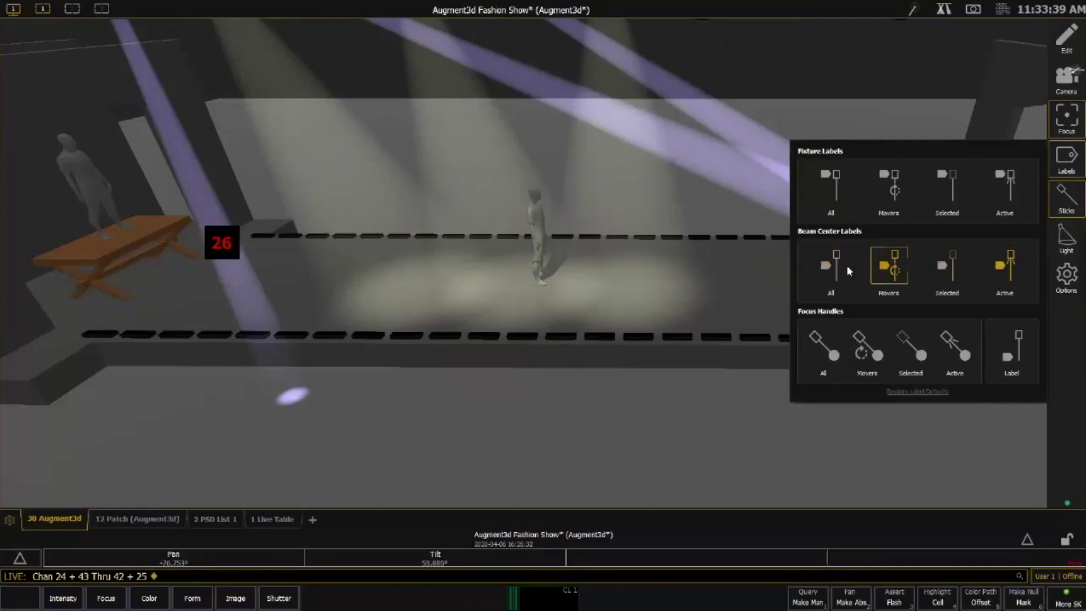
{"action": "left_click", "coordinate": [708, 337]}
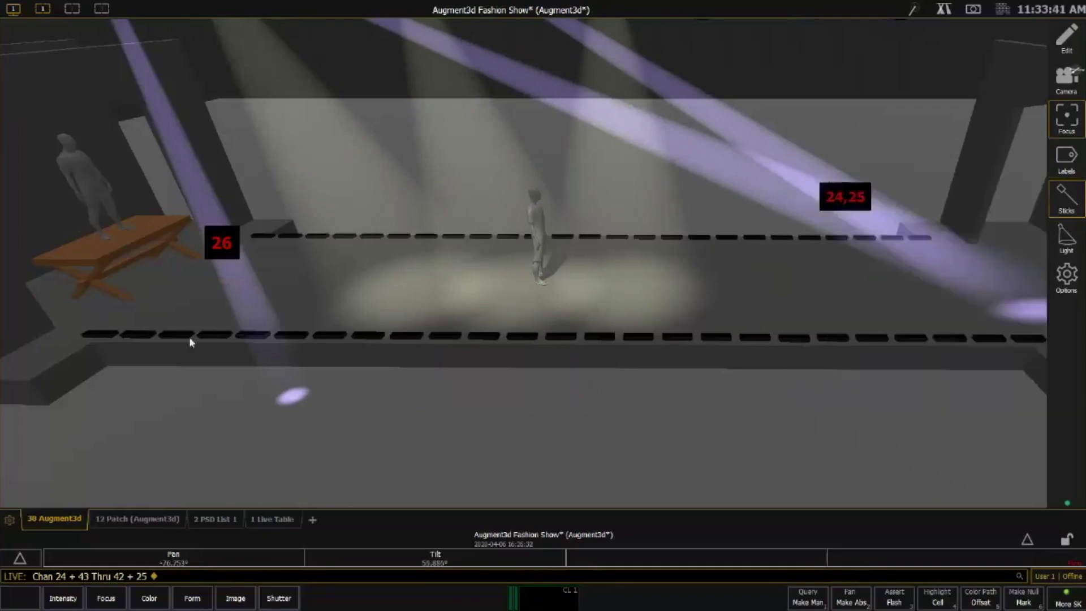
Select channel 26 through its beam center label and aim its beam near the figure at centre stage
{"action": "left_click", "coordinate": [223, 248]}
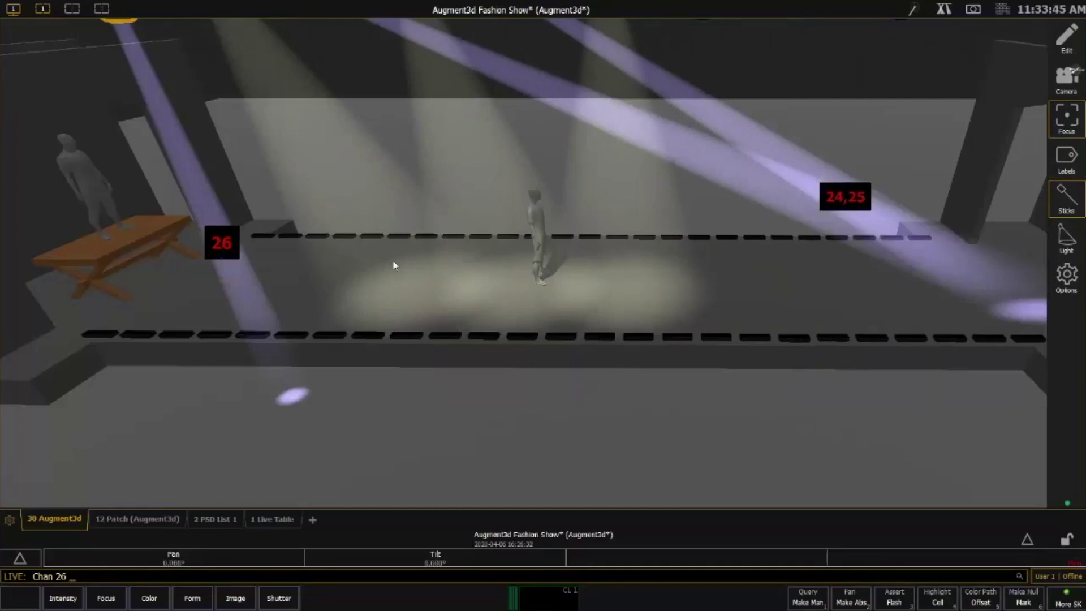
{"action": "left_click", "coordinate": [461, 263]}
{"action": "left_click", "coordinate": [543, 296]}
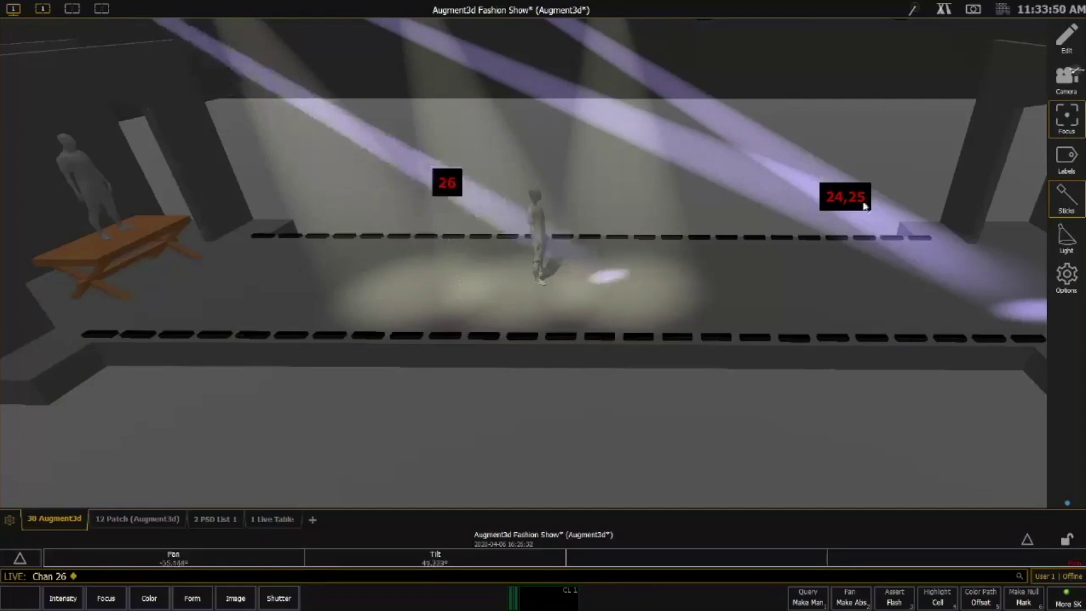
Refocus channels 24 and 25 through their beam center labels, moving 25 on its own and aiming both near the centre-stage figure
{"action": "left_click_drag", "start_coordinate": [793, 292], "coordinate": [668, 250]}
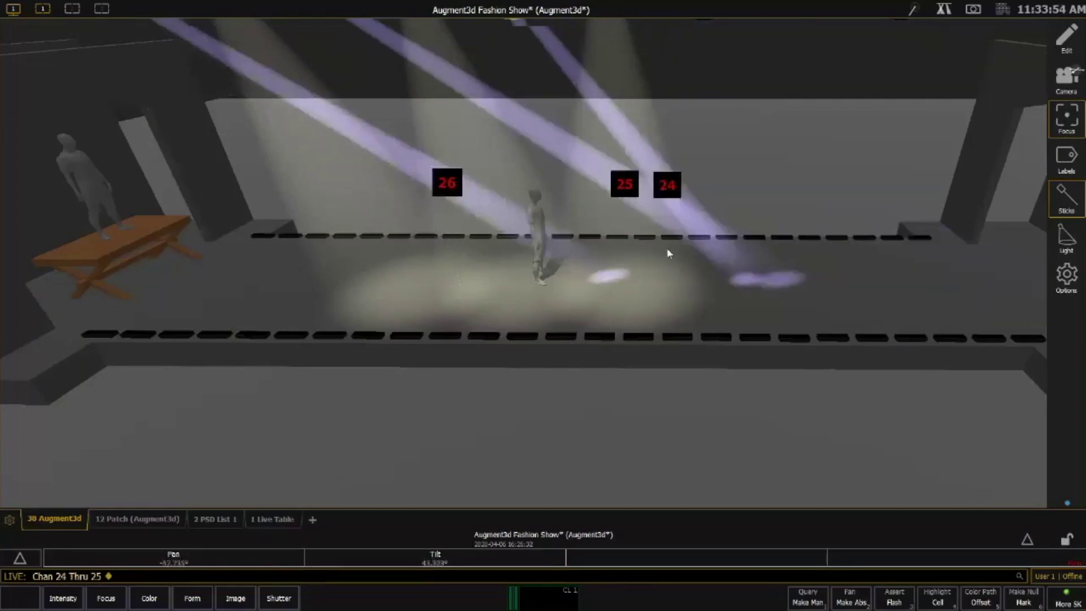
{"action": "left_click", "coordinate": [630, 186]}
{"action": "left_click_drag", "start_coordinate": [421, 286], "coordinate": [824, 301]}
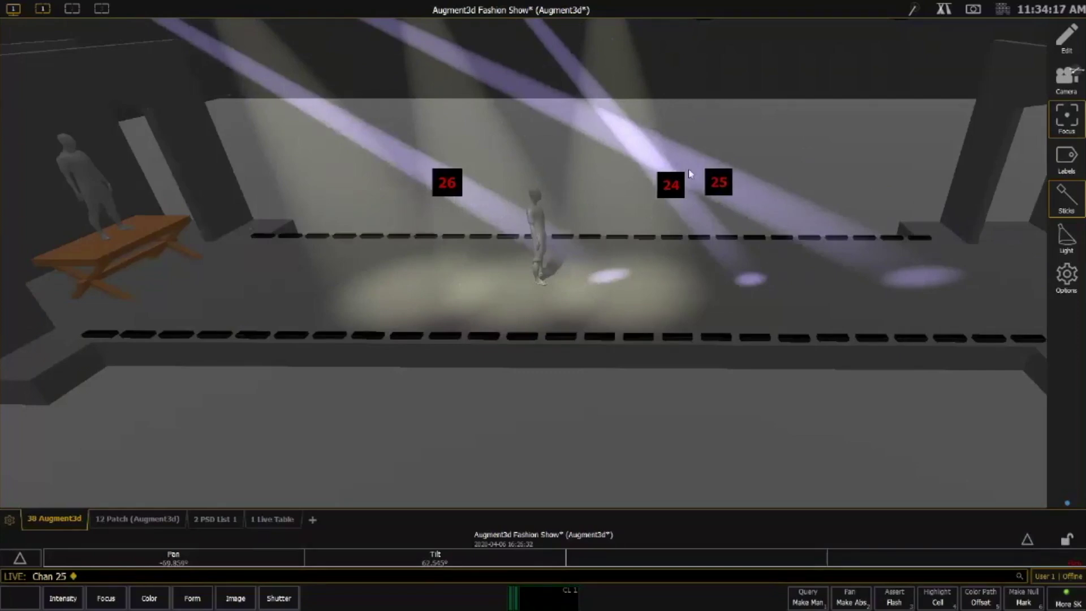
{"action": "left_click_drag", "start_coordinate": [759, 225], "coordinate": [549, 299]}
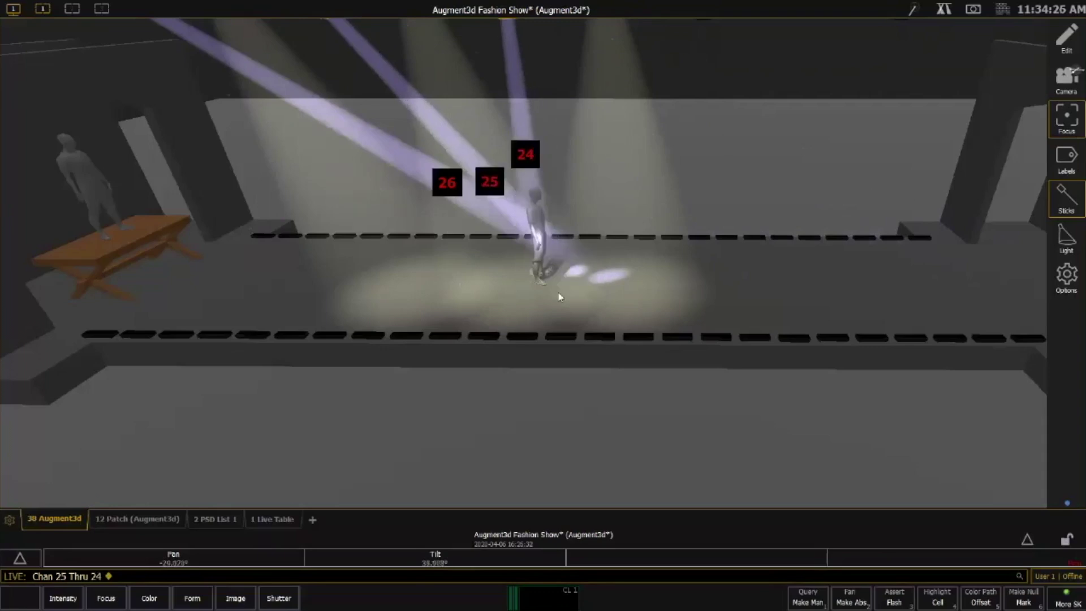
Select the beam center labels of channels 24, 25 and 26 as a group and sweep their beams together across the stage floor
{"action": "left_click_drag", "start_coordinate": [400, 123], "coordinate": [572, 210]}
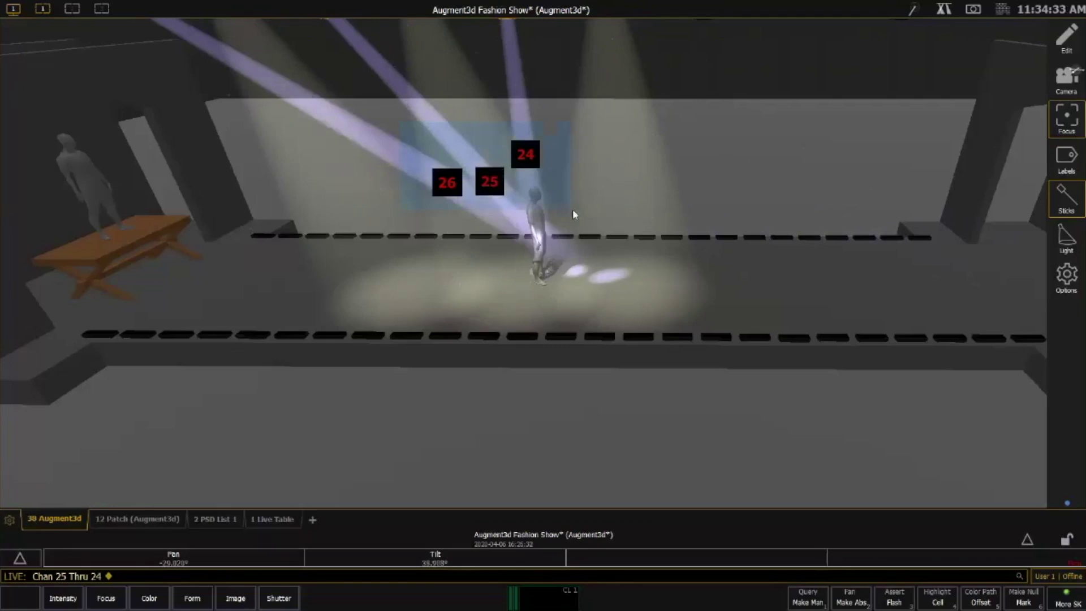
{"action": "left_click_drag", "start_coordinate": [573, 210], "coordinate": [572, 210]}
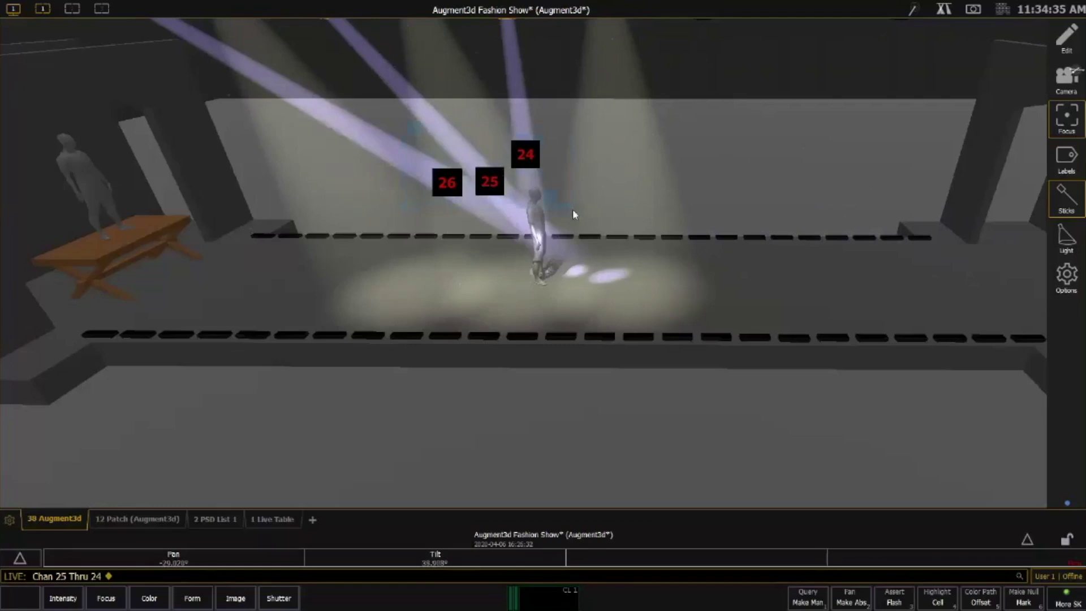
{"action": "left_click", "coordinate": [259, 279]}
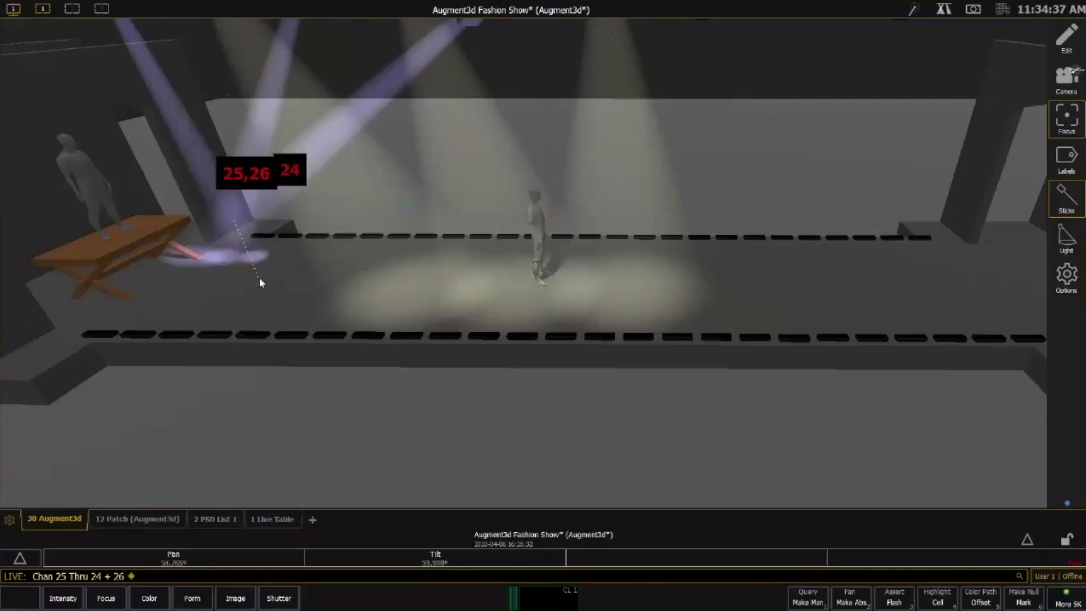
{"action": "left_click", "coordinate": [802, 296]}
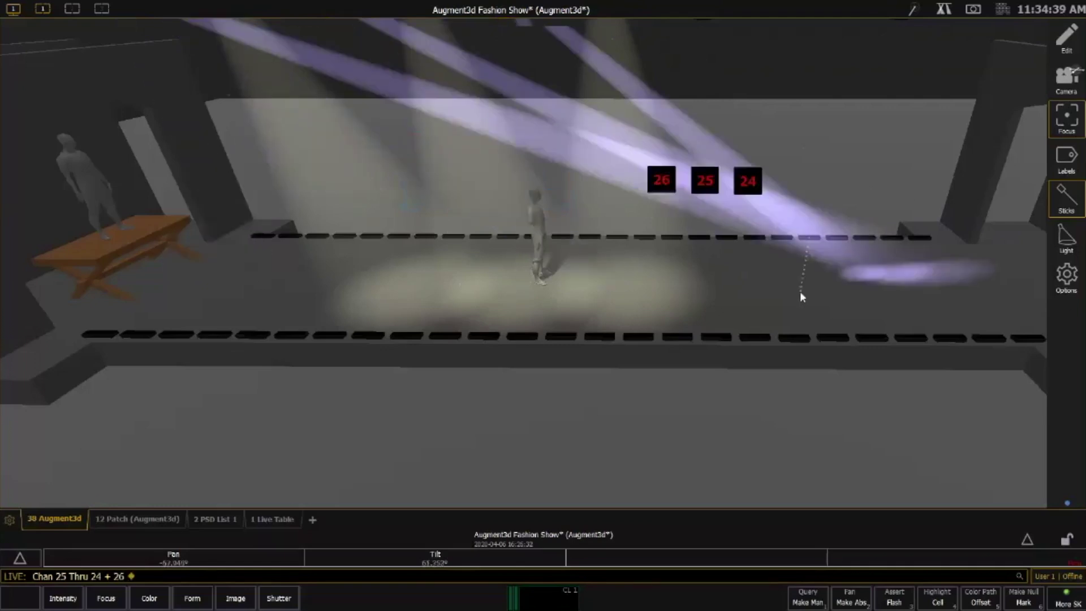
{"action": "left_click", "coordinate": [588, 282]}
{"action": "left_click", "coordinate": [404, 288]}
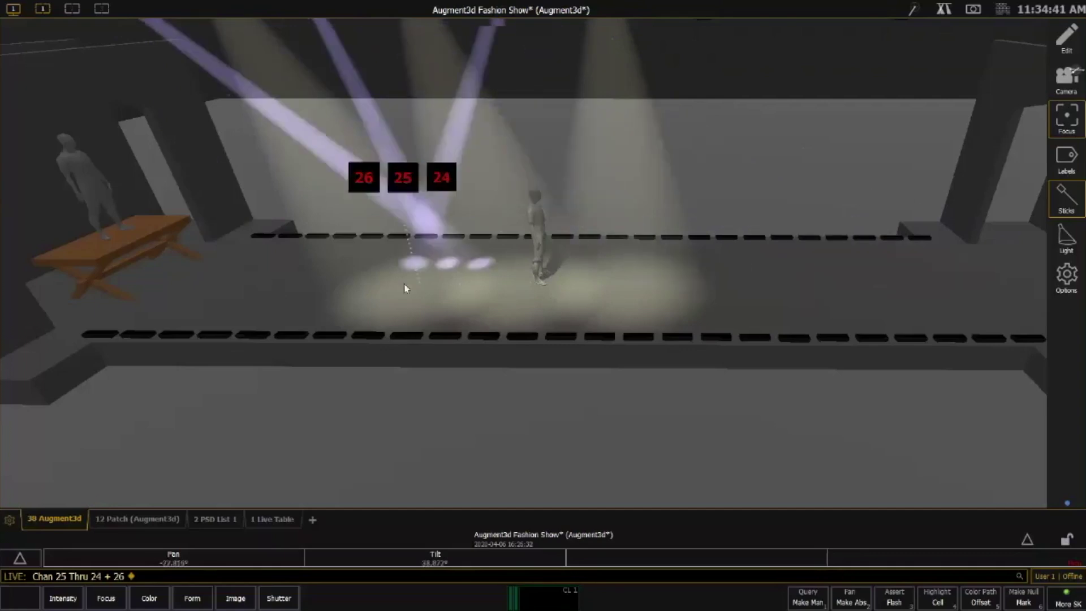
{"action": "left_click", "coordinate": [296, 303]}
{"action": "left_click", "coordinate": [358, 313]}
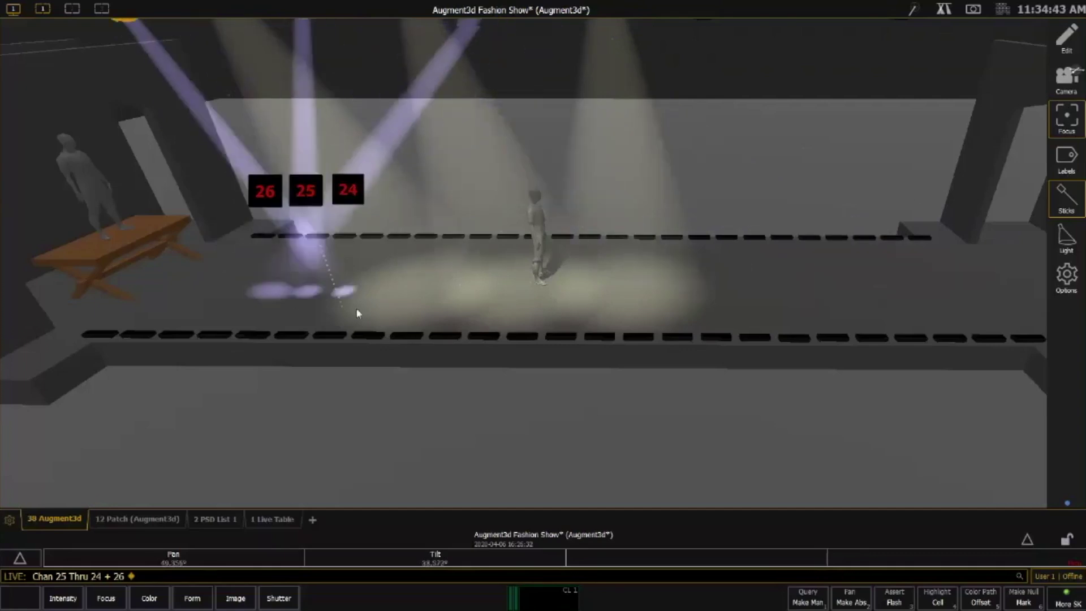
{"action": "left_click", "coordinate": [405, 315]}
{"action": "left_click", "coordinate": [408, 314]}
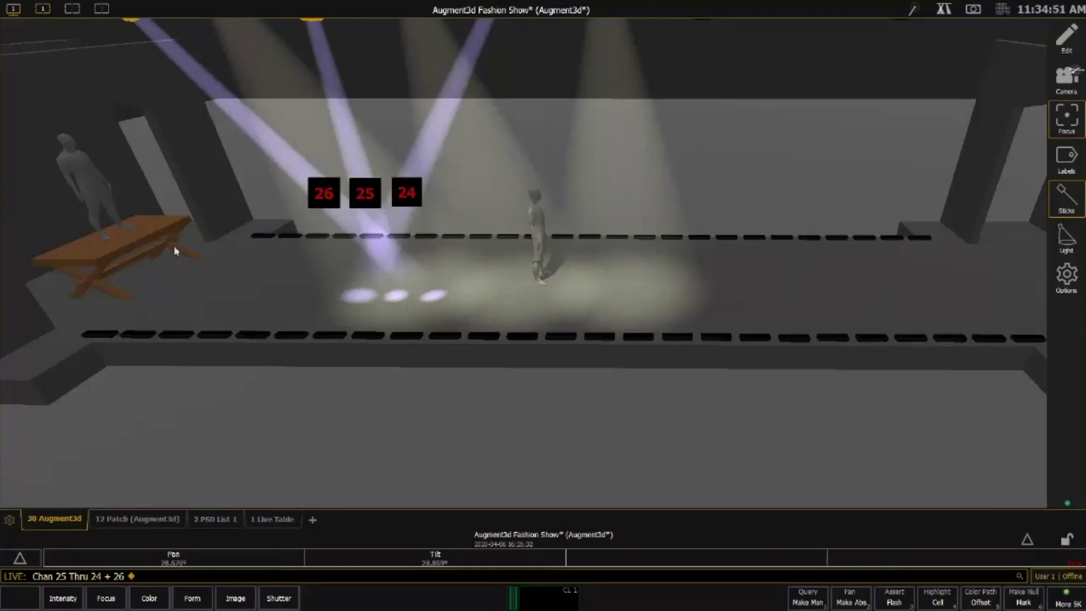
Aim the three selected movers at the figure standing on the table and record the look as Cue 1
{"action": "left_click", "coordinate": [120, 236]}
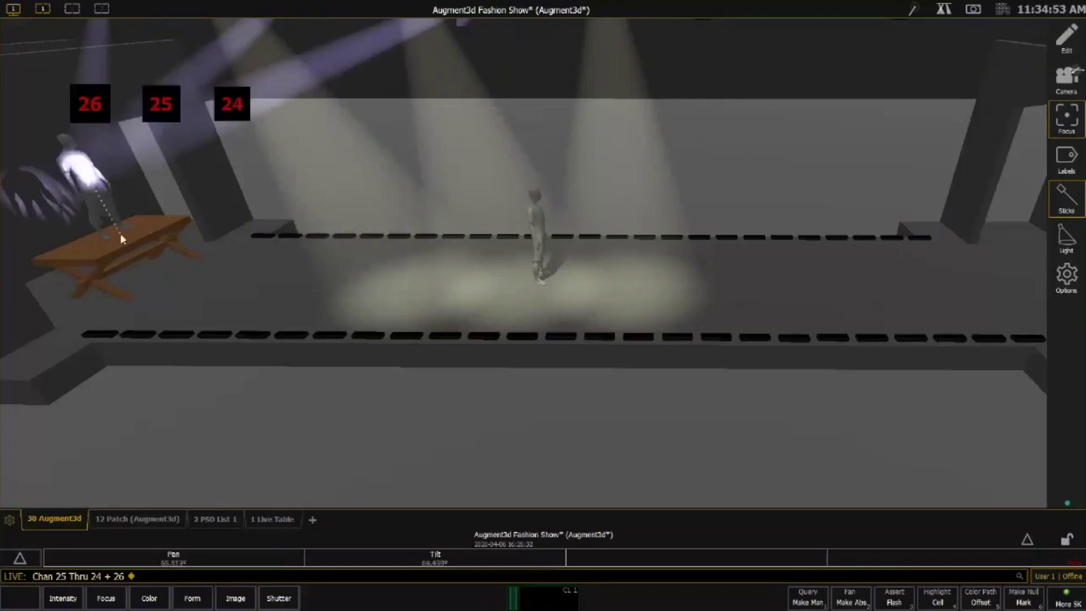
{"action": "left_click_drag", "start_coordinate": [120, 238], "coordinate": [158, 264]}
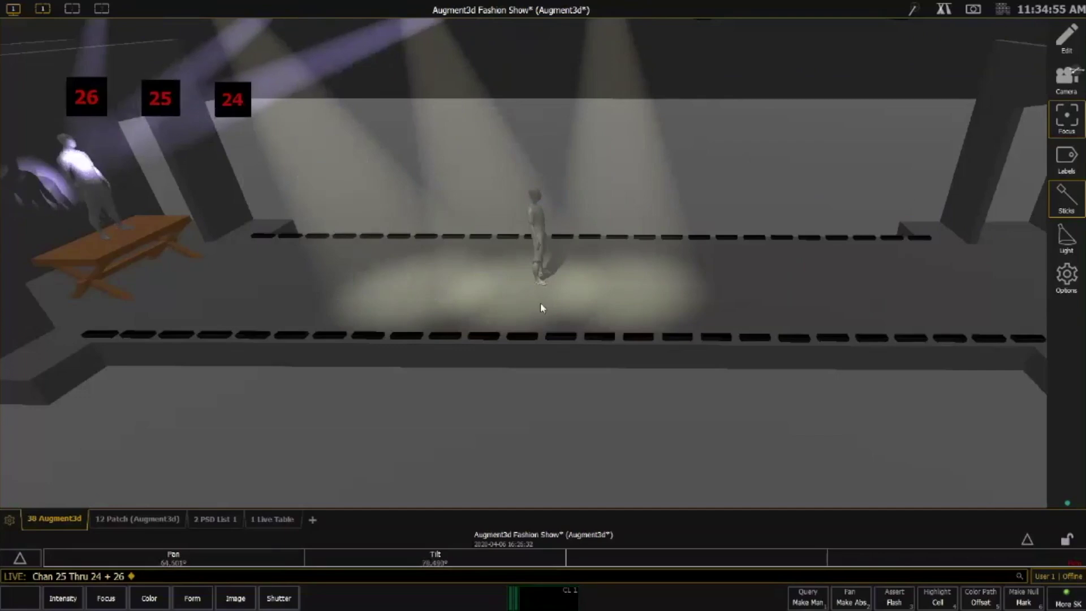
{"action": "key", "text": "r"}
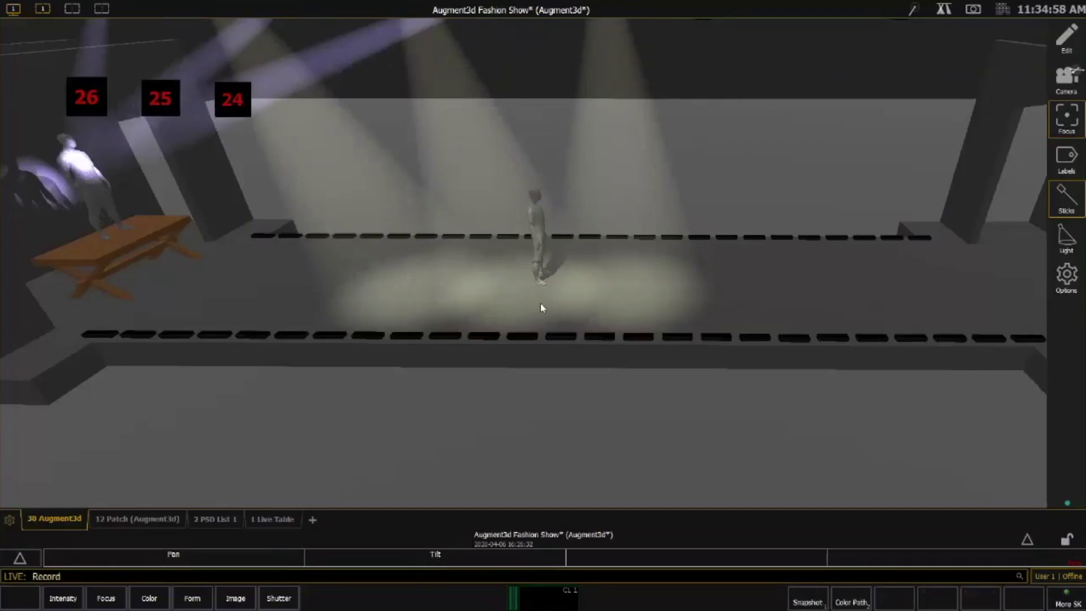
{"action": "key", "text": "q"}
{"action": "key", "text": "1"}
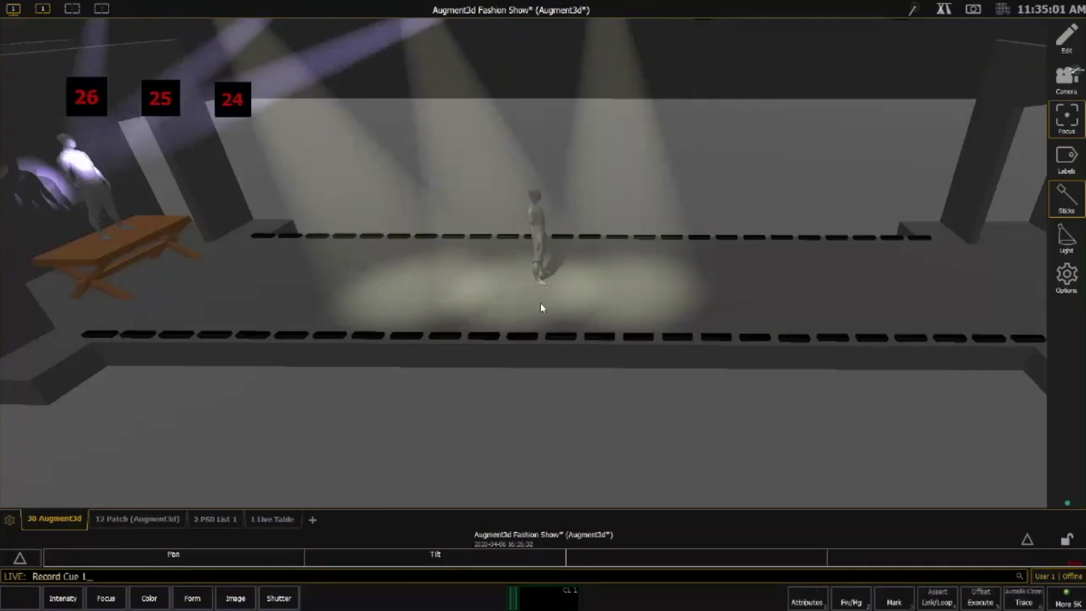
{"action": "key", "text": "Return"}
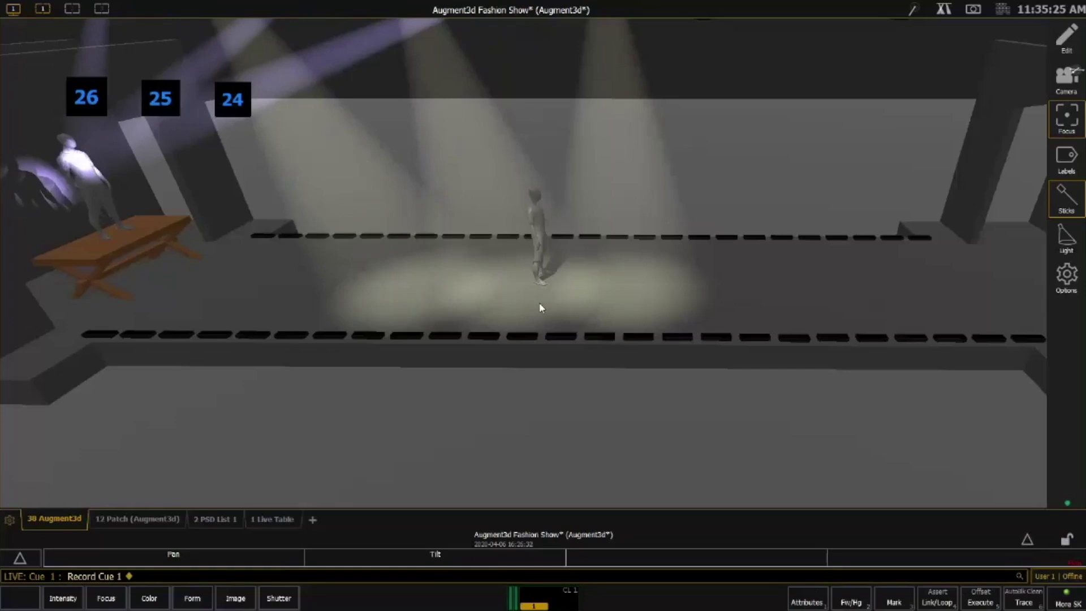
Clear the command line and go to Cue Out, with the whole rig and stage in view
{"action": "key", "text": "BackSpace"}
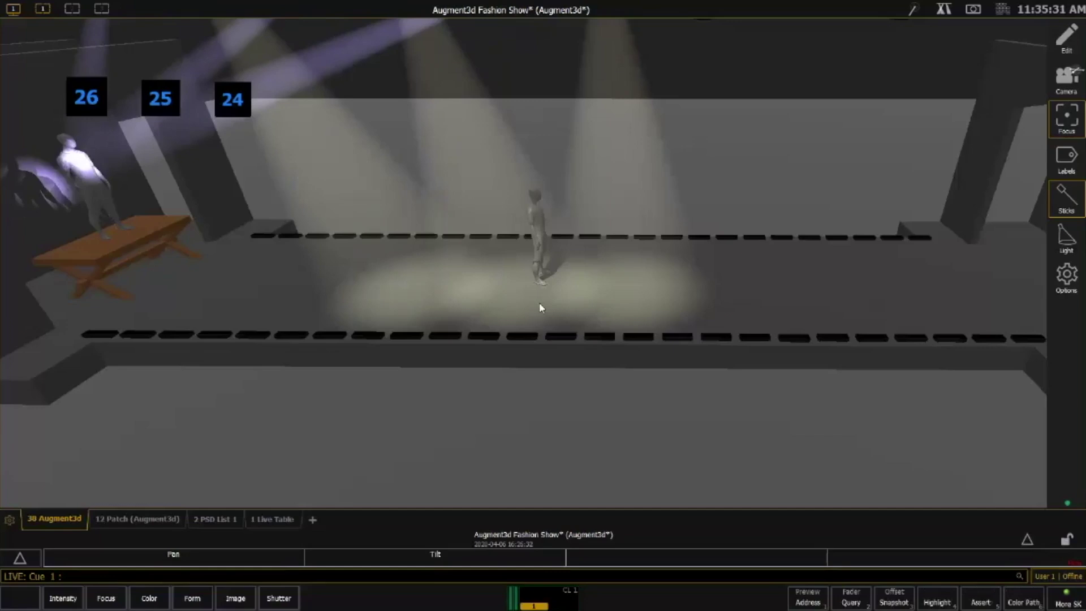
{"action": "key", "text": "j"}
{"action": "key", "text": "0"}
{"action": "key", "text": "Return"}
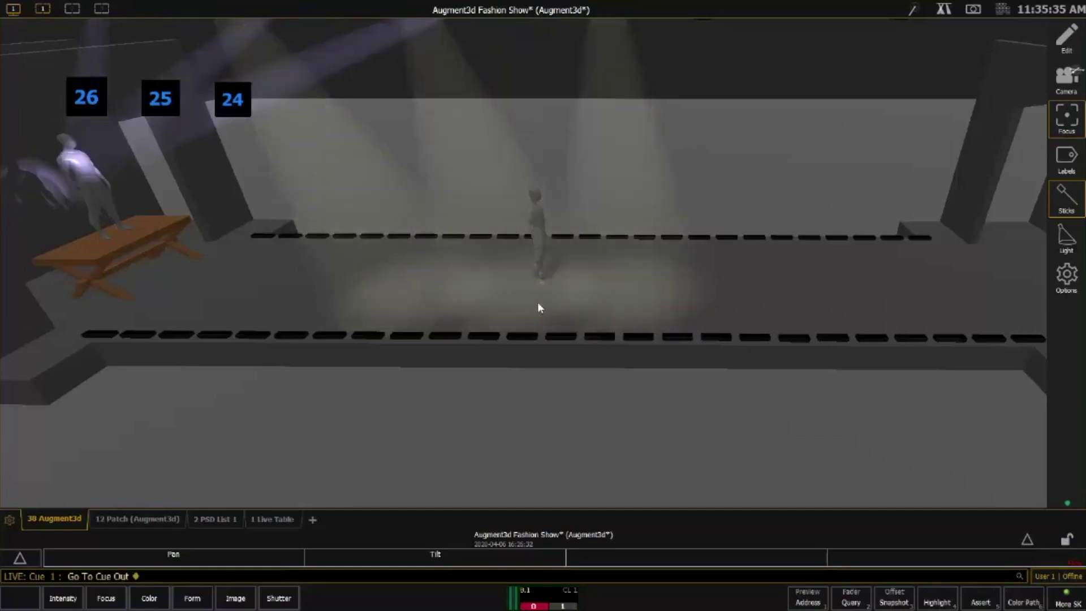
{"action": "left_click_drag", "start_coordinate": [538, 302], "coordinate": [613, 303]}
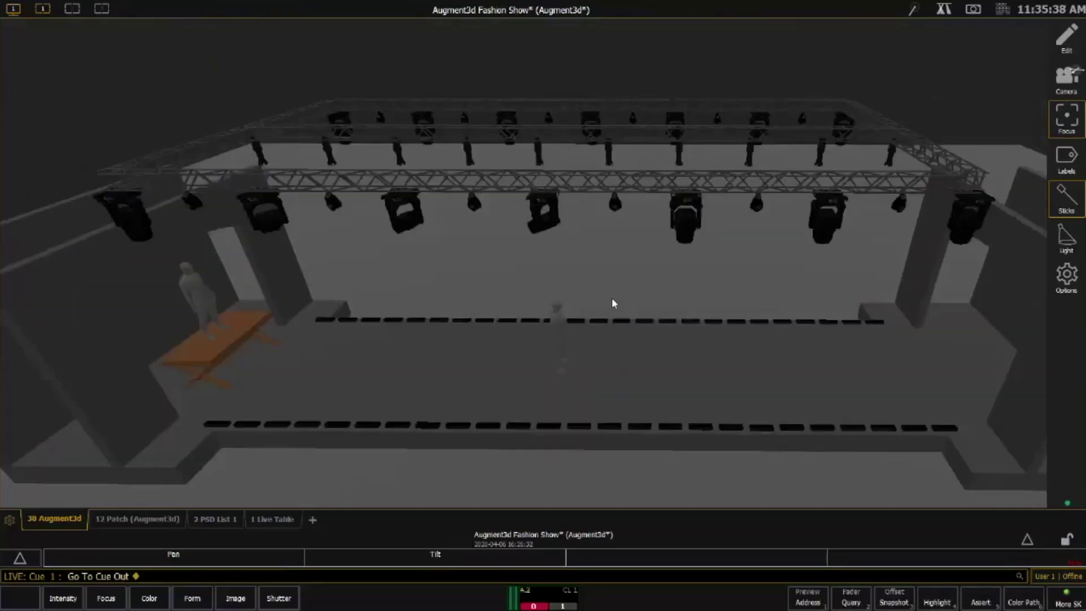
Select the front-truss movers on channels 26 through 22 and set their intensity to Full
{"action": "left_click", "coordinate": [278, 221]}
{"action": "left_click", "coordinate": [406, 224]}
{"action": "left_click", "coordinate": [539, 233]}
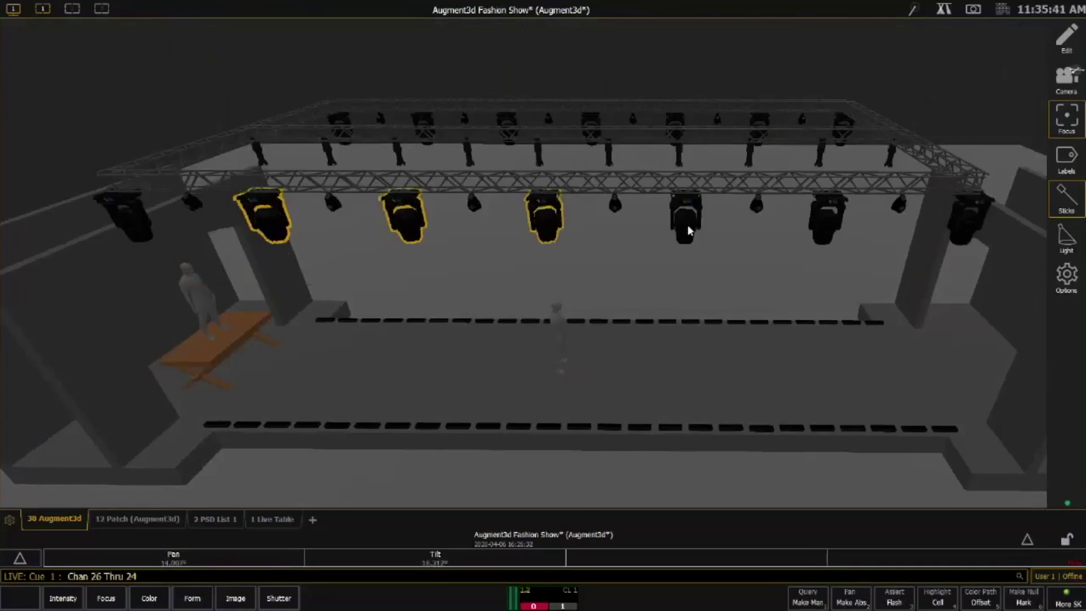
{"action": "left_click", "coordinate": [687, 226]}
{"action": "left_click", "coordinate": [829, 232]}
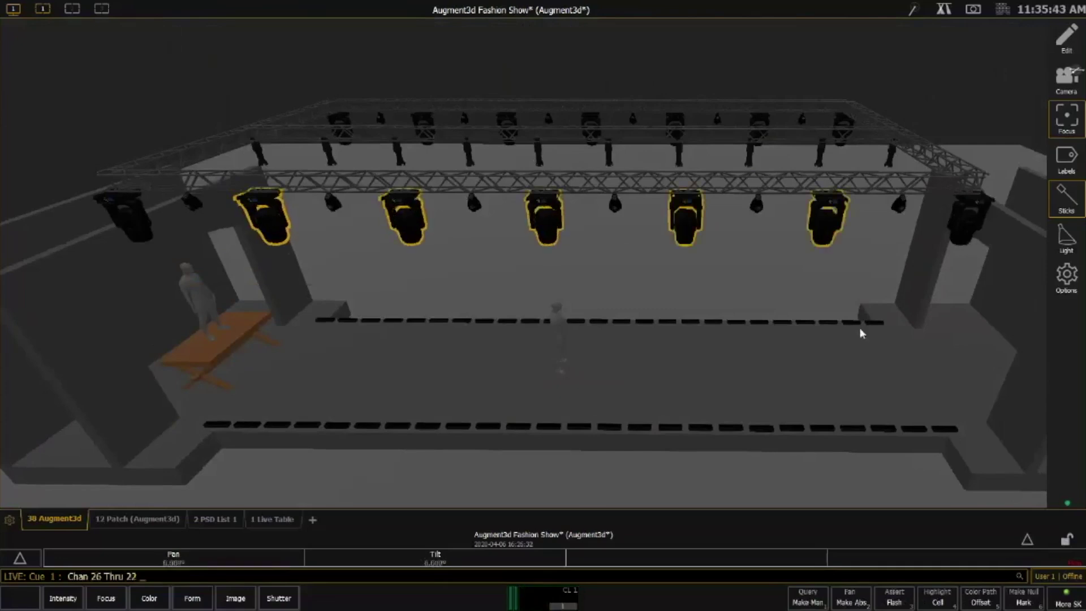
{"action": "key", "text": "f"}
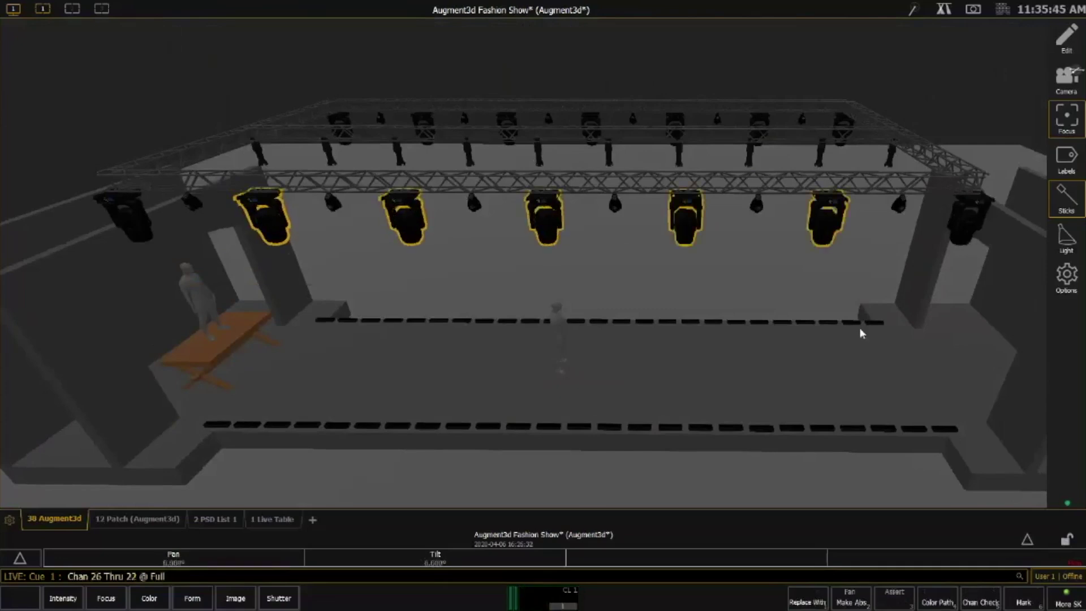
{"action": "key", "text": "Return"}
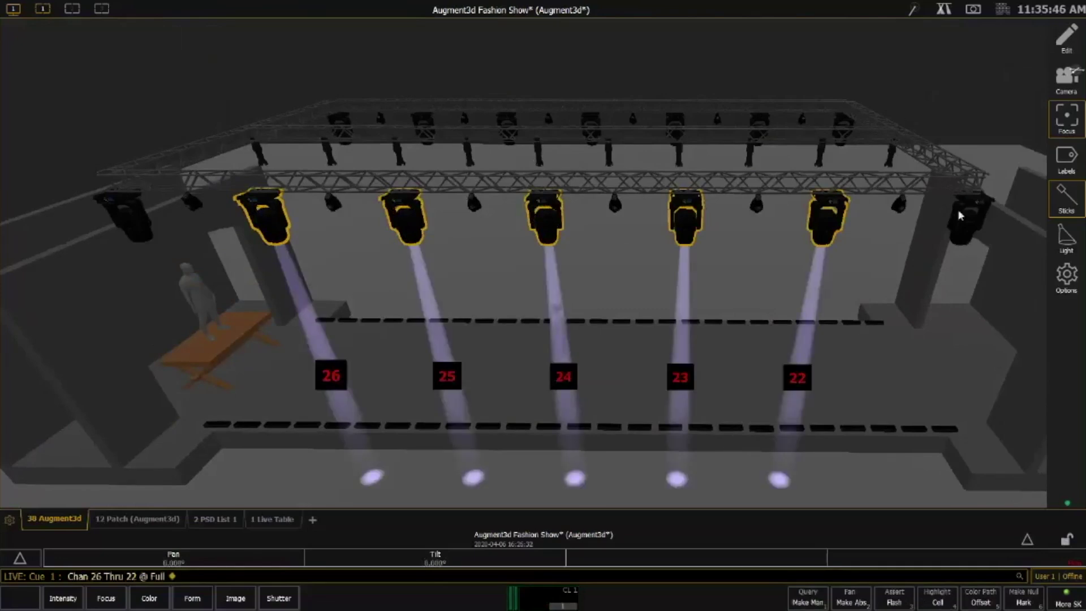
Turn off the beam center labels and show focus handles for all fixtures
{"action": "left_click", "coordinate": [1067, 159]}
{"action": "left_click", "coordinate": [836, 266]}
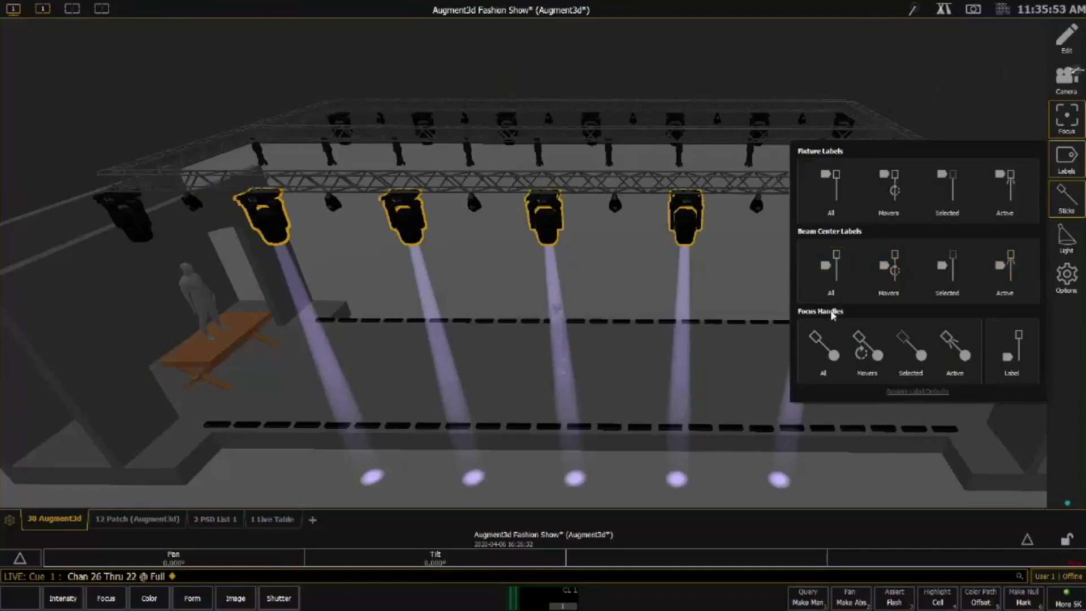
{"action": "left_click", "coordinate": [827, 345]}
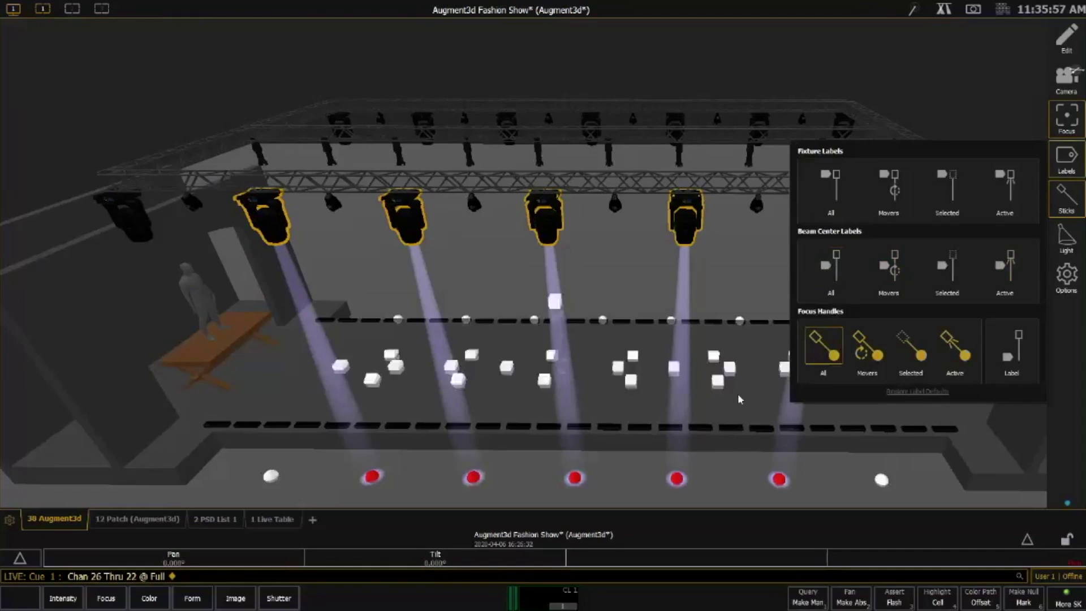
{"action": "middle_click_drag", "start_coordinate": [721, 382], "coordinate": [749, 385]}
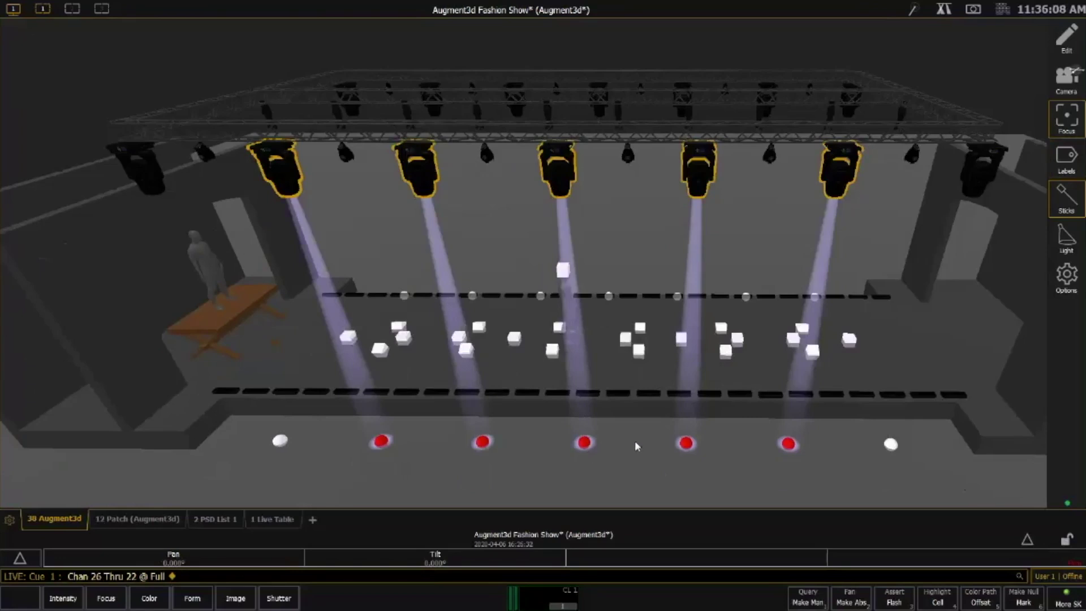
{"action": "middle_click_drag", "start_coordinate": [662, 414], "coordinate": [660, 417]}
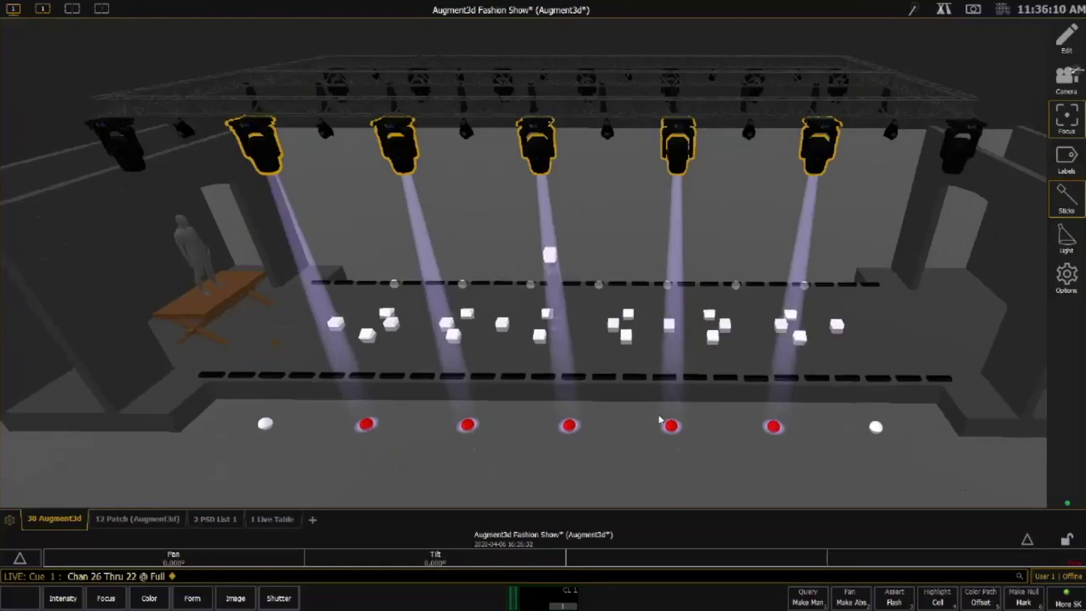
Widen the zoom of channels 26 through 22 with the moving light controls
{"action": "left_click", "coordinate": [945, 9]}
{"action": "left_click", "coordinate": [120, 103]}
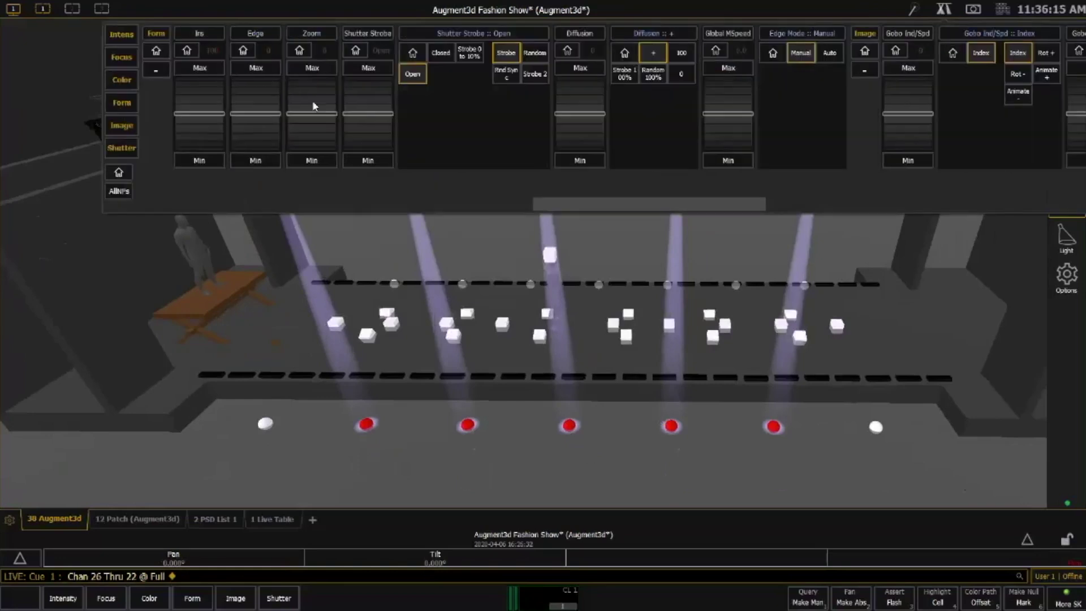
{"action": "left_click_drag", "start_coordinate": [313, 102], "coordinate": [320, 89]}
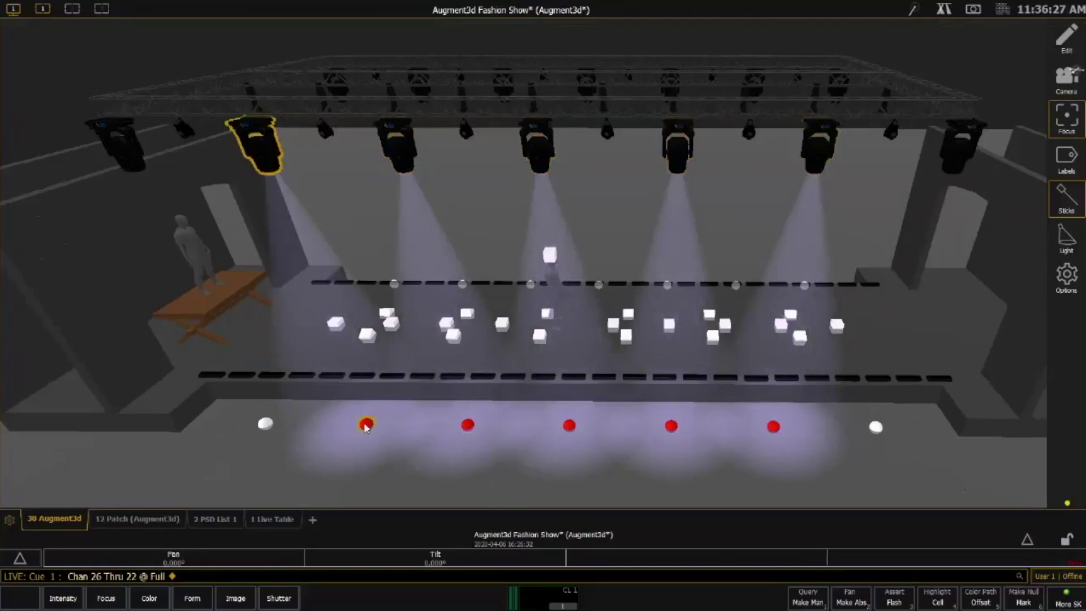
Refocus channels 26 and 25 onto the stage floor one at a time using their focus handles
{"action": "mouse_move", "coordinate": [369, 421]}
{"action": "left_mouse_down"}
{"action": "mouse_move", "coordinate": [400, 346]}
{"action": "mouse_move", "coordinate": [409, 372]}
{"action": "left_mouse_up"}
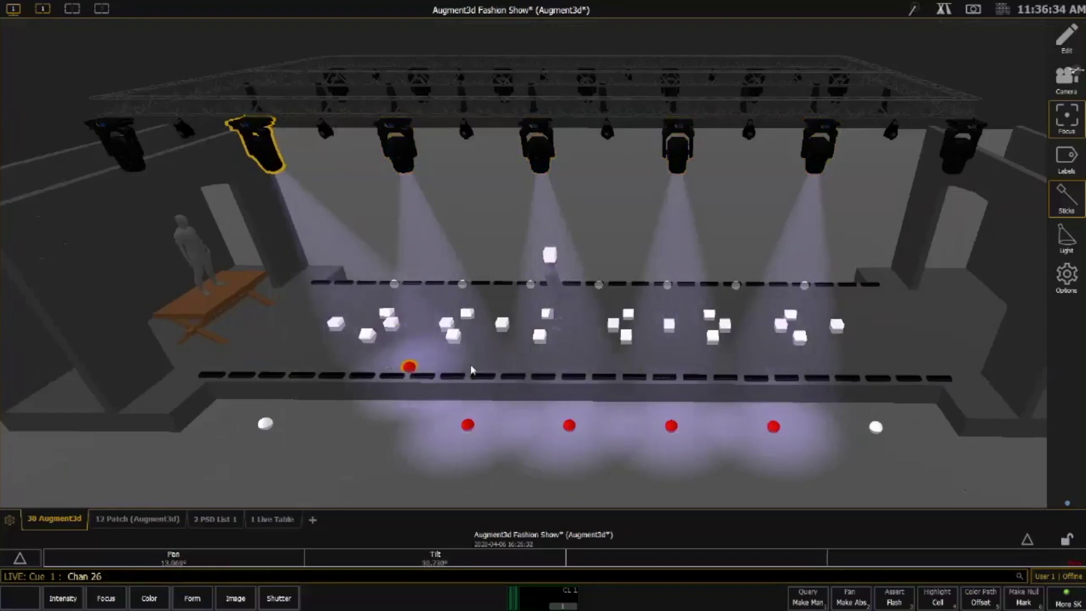
{"action": "left_click", "coordinate": [468, 425]}
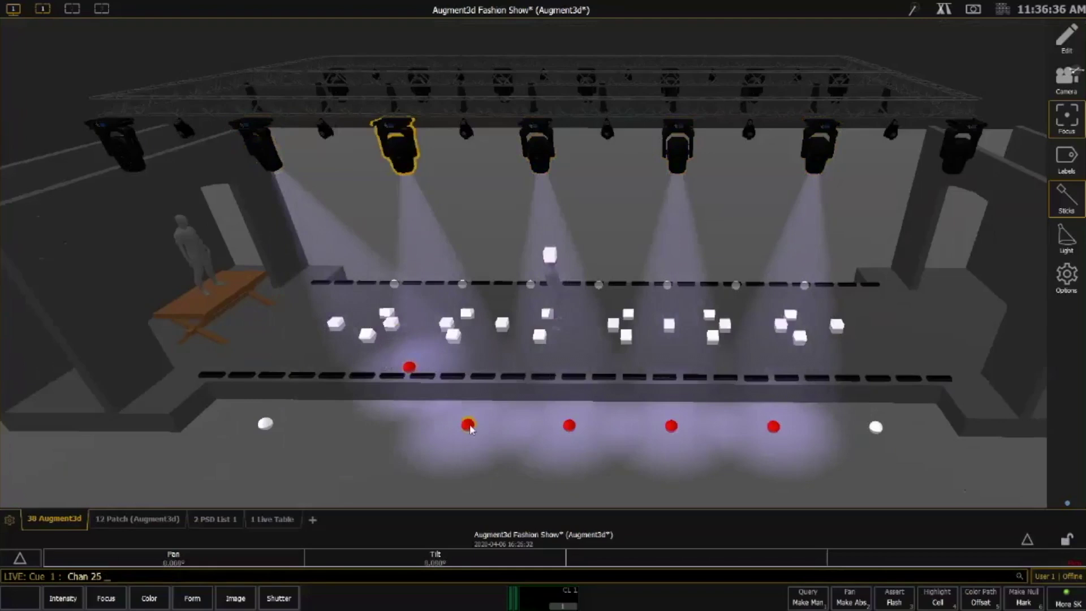
{"action": "mouse_move", "coordinate": [473, 414]}
{"action": "left_mouse_down"}
{"action": "mouse_move", "coordinate": [486, 342]}
{"action": "mouse_move", "coordinate": [528, 380]}
{"action": "left_mouse_up"}
Add channel 24 and conventional channels 10, 46, 9 and 52 to the selection through their focus handles
{"action": "left_click", "coordinate": [579, 434], "text": "ctrl"}
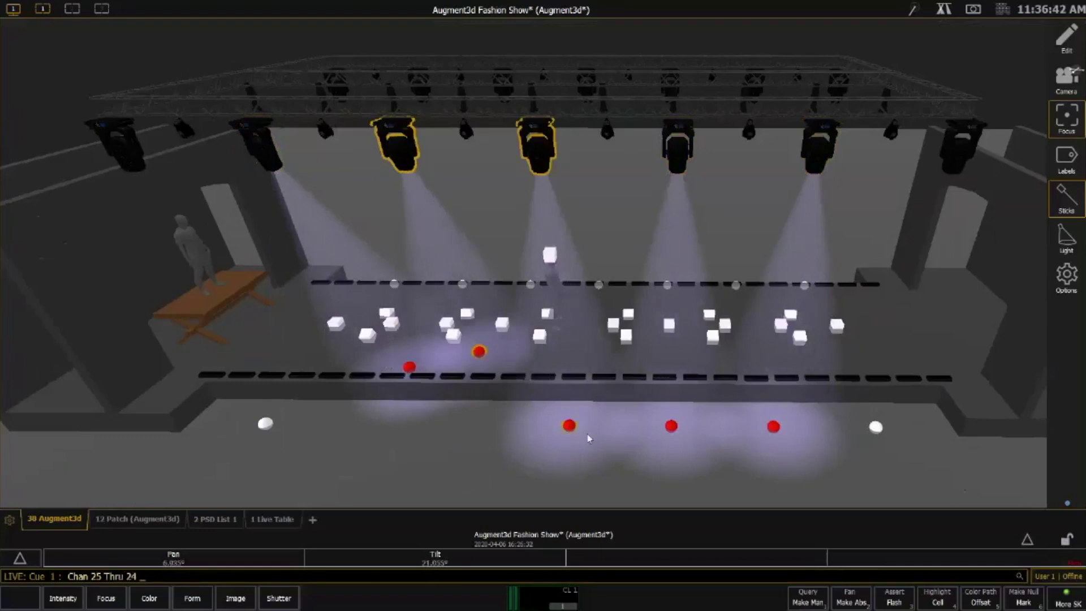
{"action": "scroll", "coordinate": [583, 433], "scroll_direction": "up", "scroll_amount": 2}
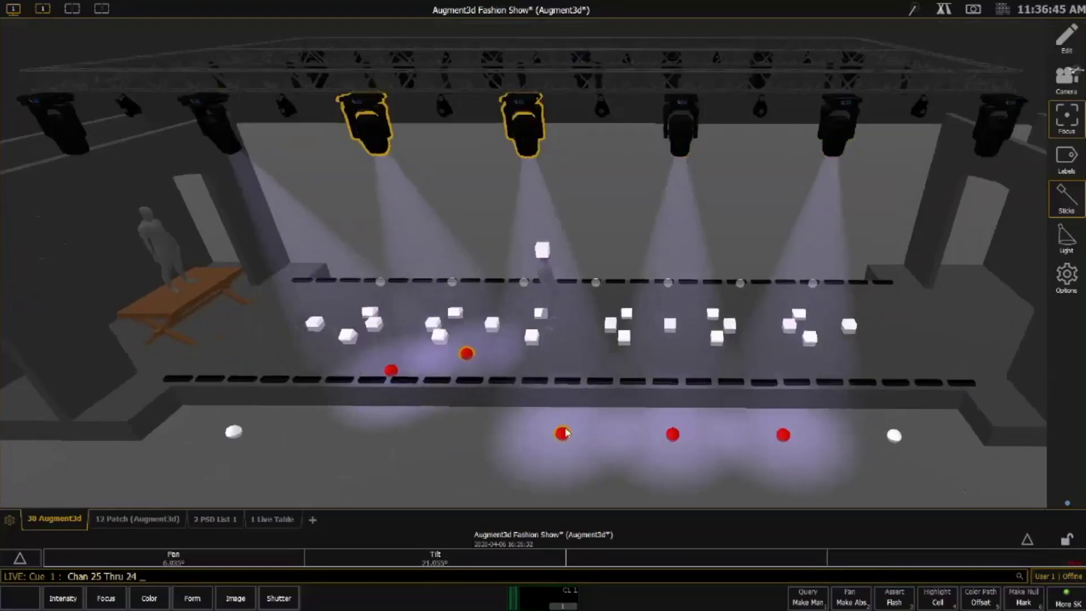
{"action": "scroll", "coordinate": [566, 433], "scroll_direction": "up", "scroll_amount": 2}
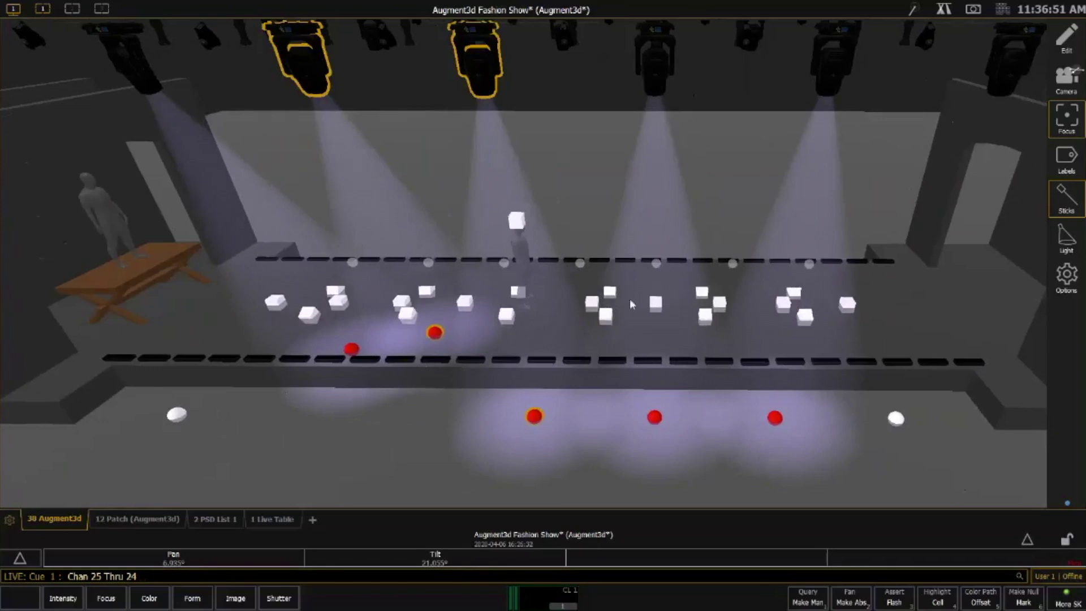
{"action": "left_click", "coordinate": [276, 302]}
{"action": "left_click", "coordinate": [311, 317]}
{"action": "left_click", "coordinate": [338, 298]}
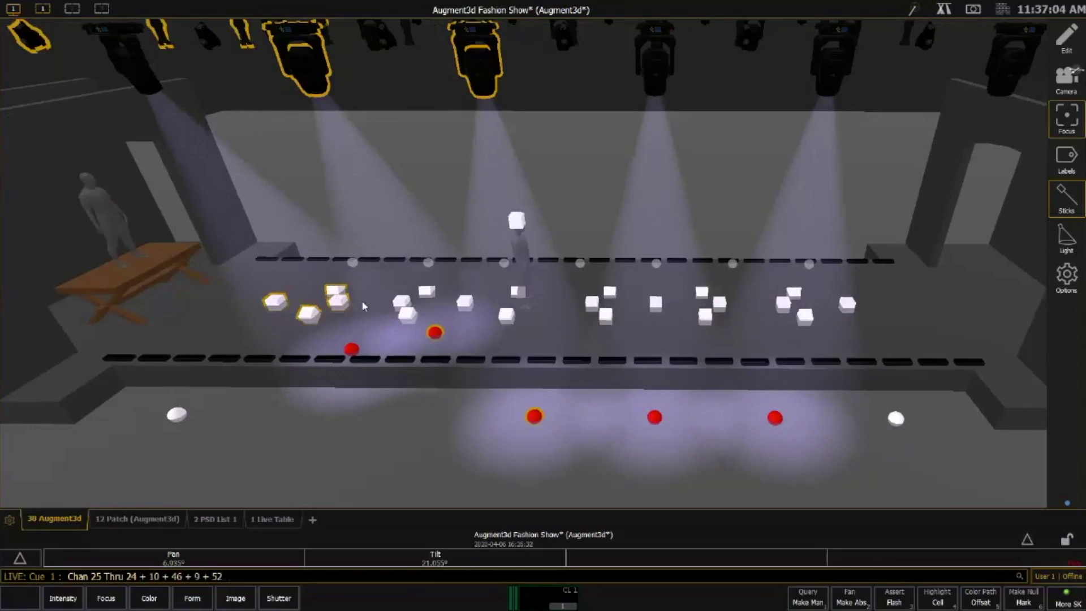
Limit the focus handles to active movers, leaving the All and Selected options off
{"action": "left_click", "coordinate": [1072, 168]}
{"action": "left_click", "coordinate": [868, 356]}
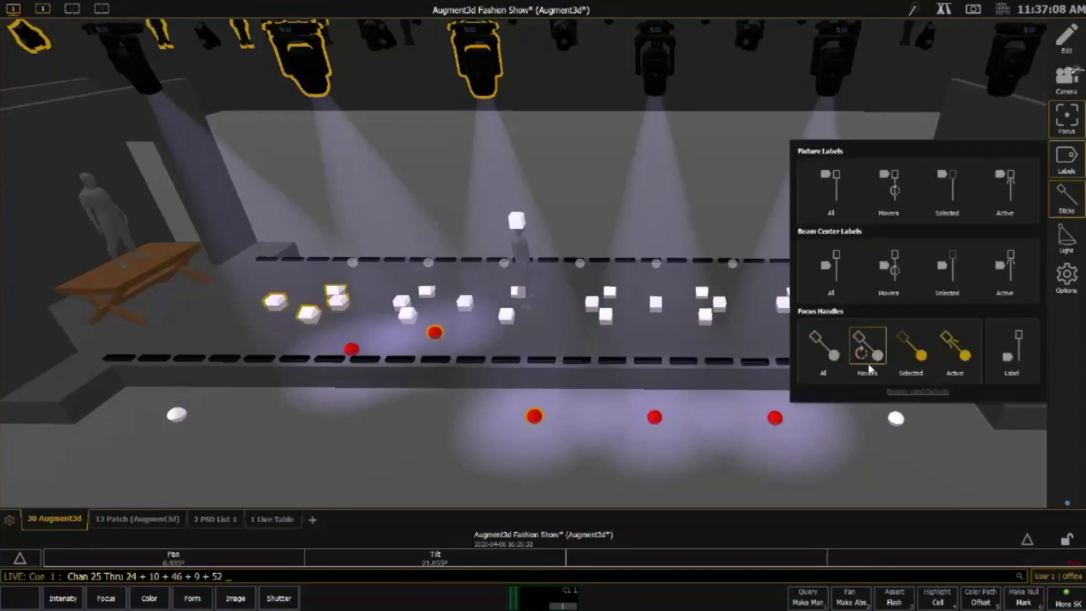
{"action": "left_click", "coordinate": [874, 367]}
{"action": "left_click", "coordinate": [911, 354]}
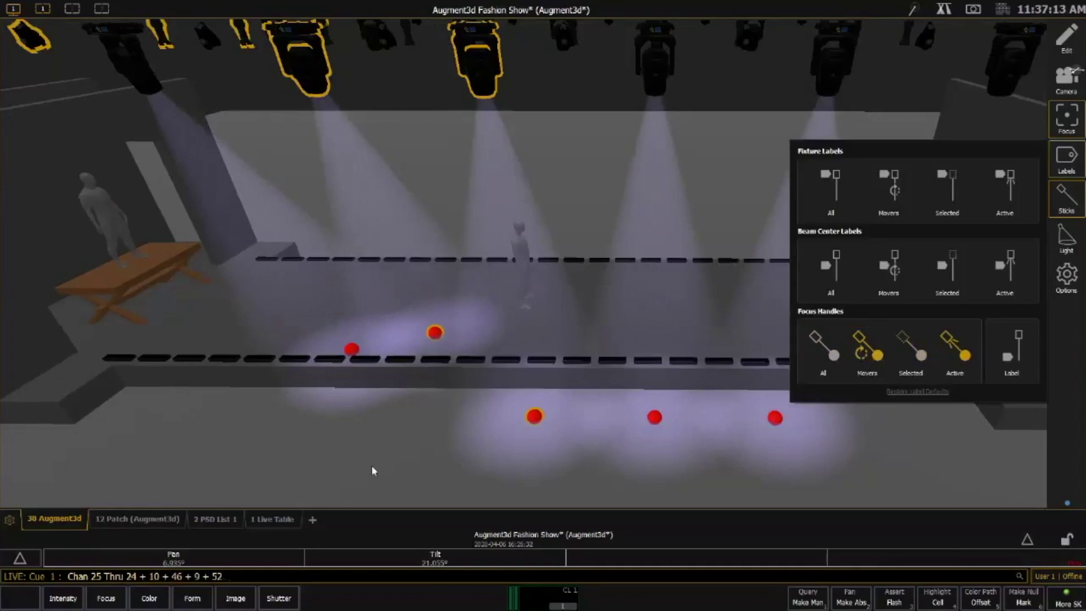
{"action": "left_click", "coordinate": [385, 421]}
Refocus channels 24, 23 and 22 individually through their focus handles to complete an arc of beams around the centre-stage figure
{"action": "left_click", "coordinate": [534, 417]}
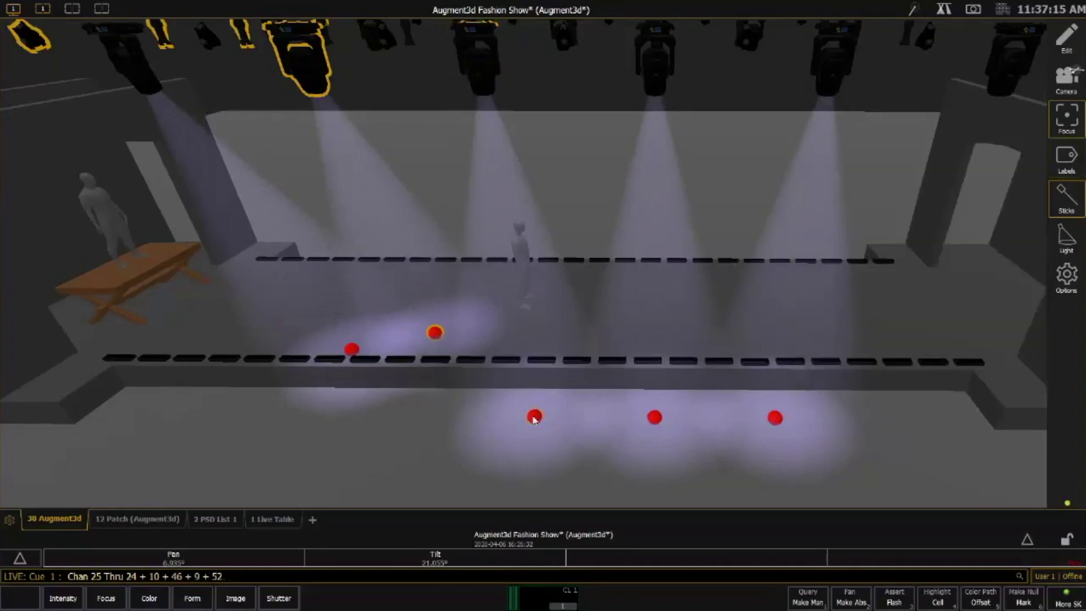
{"action": "left_click", "coordinate": [535, 418]}
{"action": "left_click_drag", "start_coordinate": [535, 386], "coordinate": [530, 318]}
{"action": "left_click", "coordinate": [655, 418]}
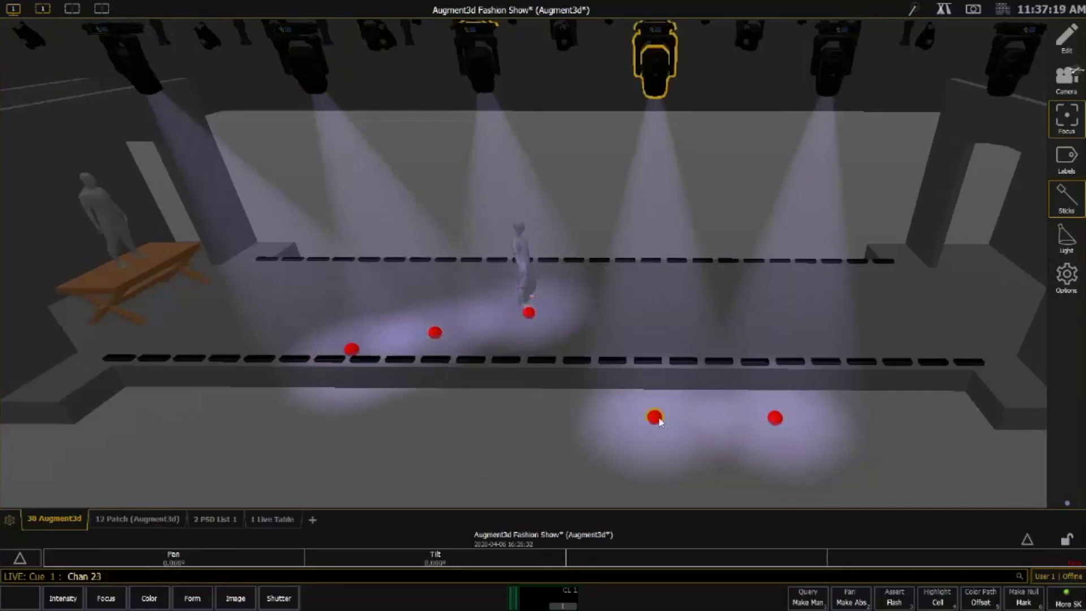
{"action": "left_click_drag", "start_coordinate": [661, 422], "coordinate": [634, 335]}
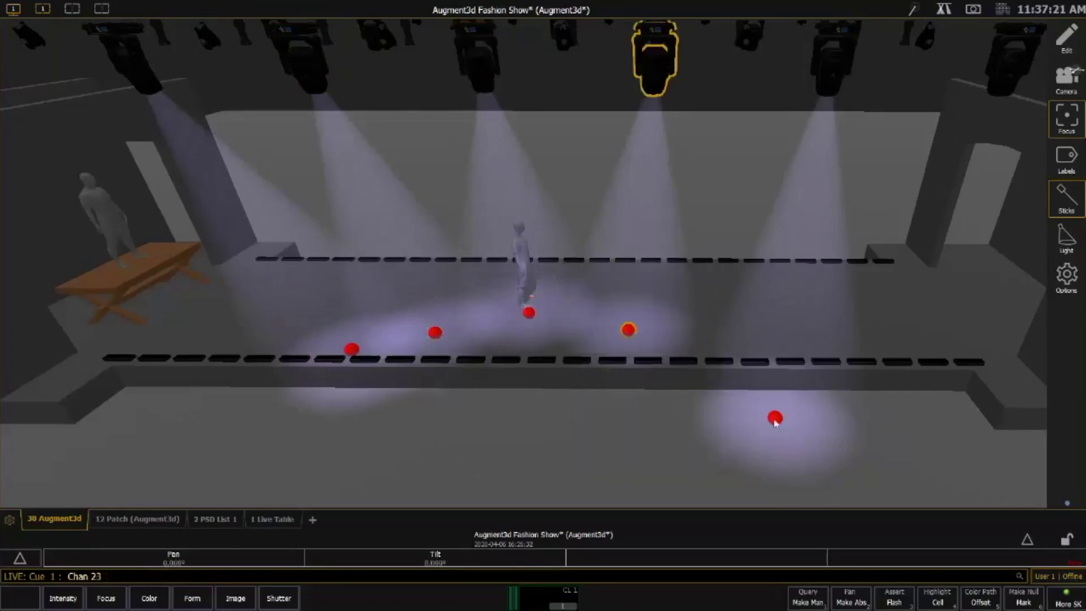
{"action": "left_click_drag", "start_coordinate": [775, 421], "coordinate": [717, 382]}
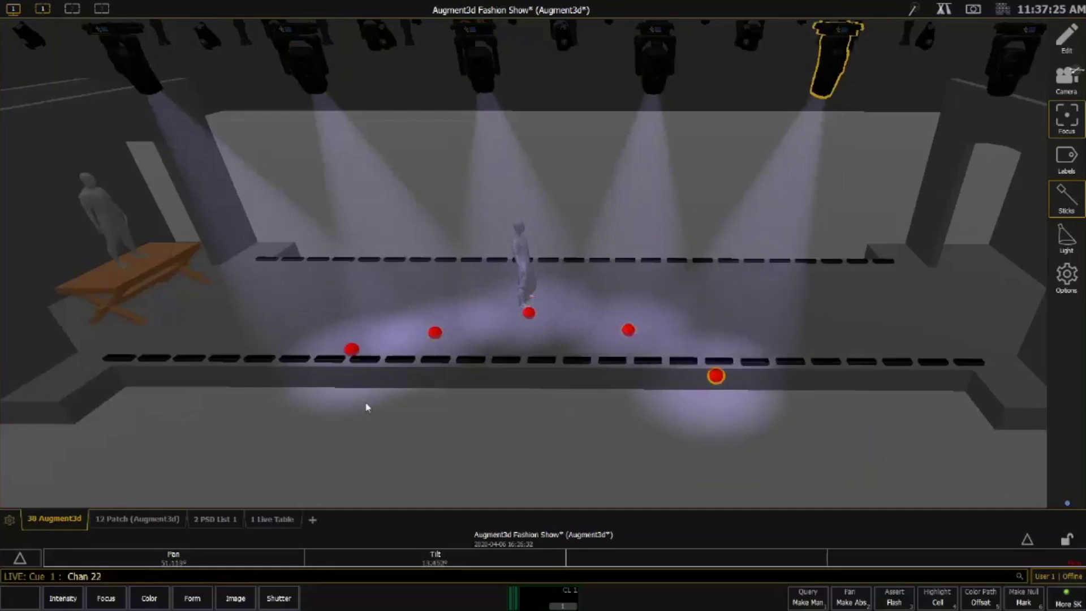
Select all five mover focus handles together, move the arc off the front of the stage, and bring it back onto the stage floor
{"action": "left_click", "coordinate": [351, 350], "text": "ctrl"}
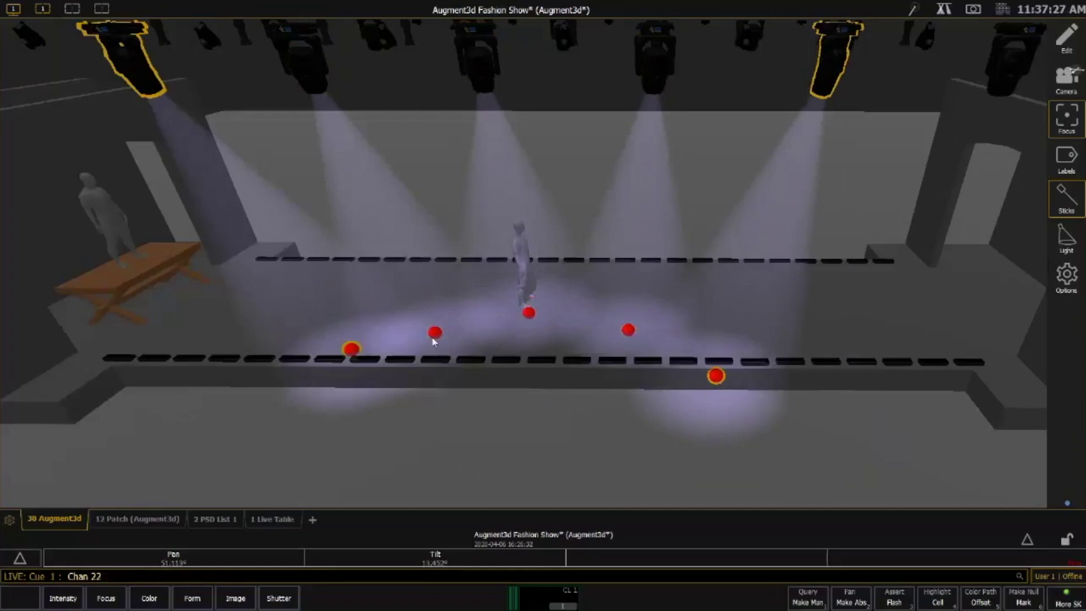
{"action": "left_click", "coordinate": [435, 333], "text": "ctrl"}
{"action": "left_click", "coordinate": [528, 313], "text": "ctrl"}
{"action": "left_click", "coordinate": [629, 330], "text": "ctrl"}
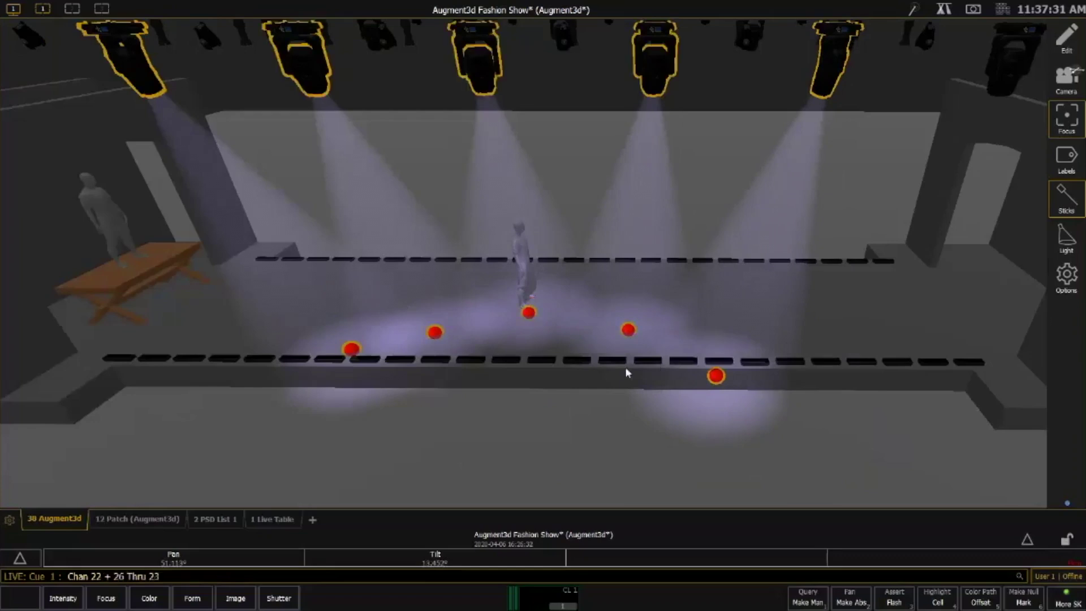
{"action": "left_click_drag", "start_coordinate": [531, 319], "coordinate": [491, 440]}
{"action": "scroll", "coordinate": [492, 440], "scroll_direction": "down", "scroll_amount": 5}
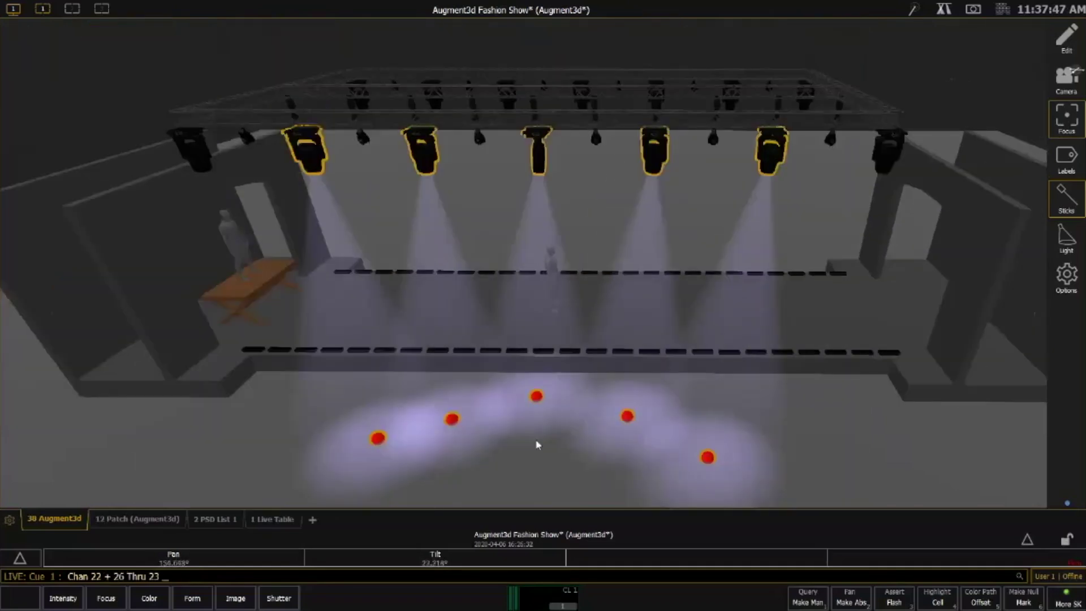
{"action": "scroll", "coordinate": [538, 446], "scroll_direction": "down", "scroll_amount": 3}
{"action": "left_click_drag", "start_coordinate": [550, 453], "coordinate": [637, 317]}
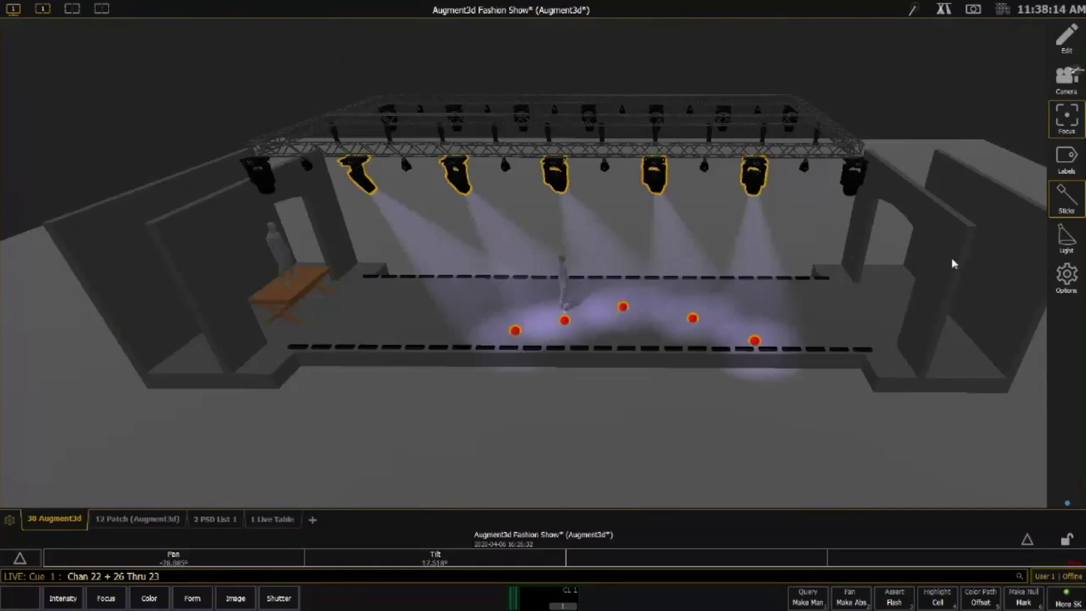
Turn on channel number labels for the focus handles and view them up close
{"action": "left_click", "coordinate": [1073, 167]}
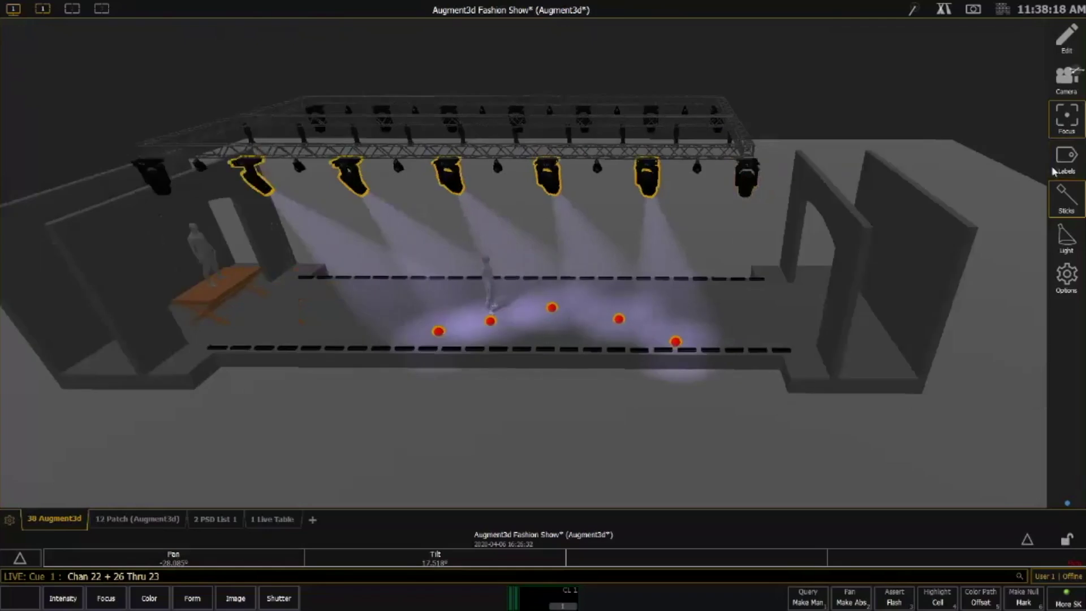
{"action": "left_click", "coordinate": [1066, 167]}
{"action": "left_click", "coordinate": [1017, 358]}
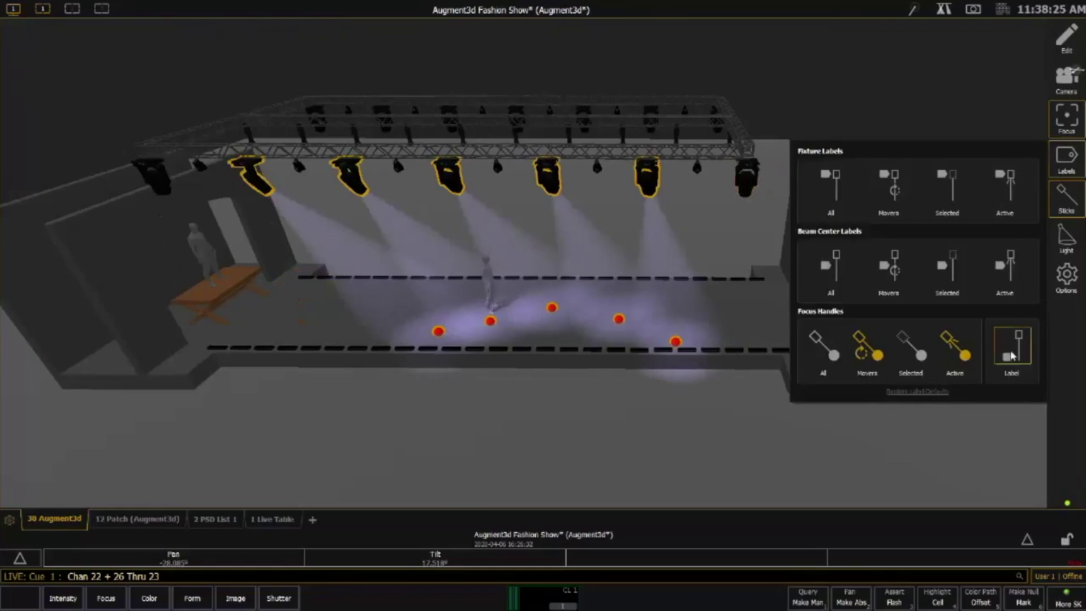
{"action": "left_click", "coordinate": [1012, 355]}
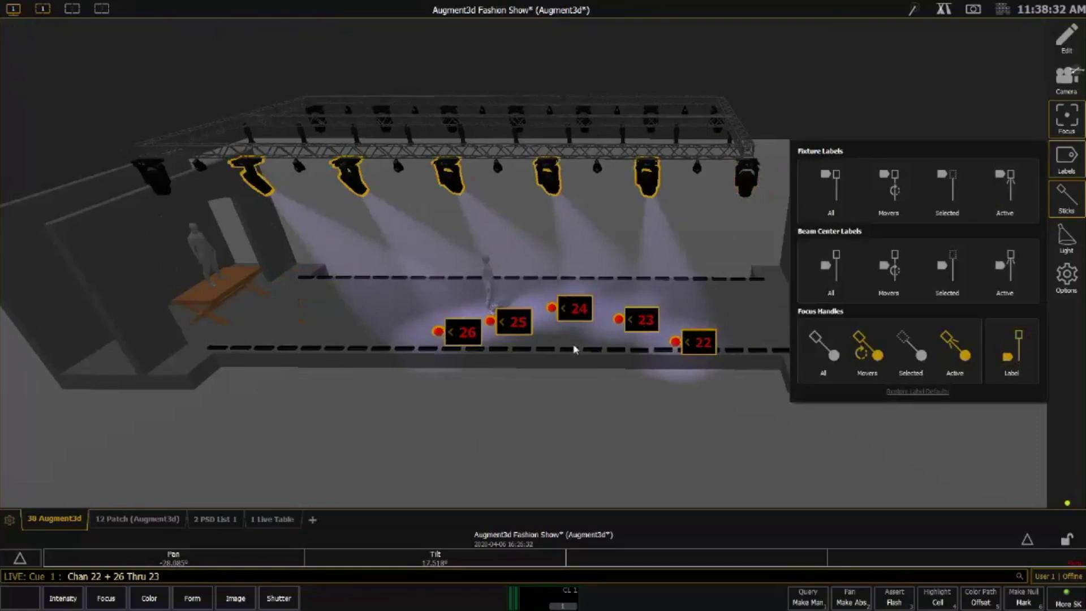
{"action": "right_click_drag", "start_coordinate": [575, 349], "coordinate": [624, 338]}
{"action": "scroll", "coordinate": [628, 339], "scroll_direction": "up", "scroll_amount": 3}
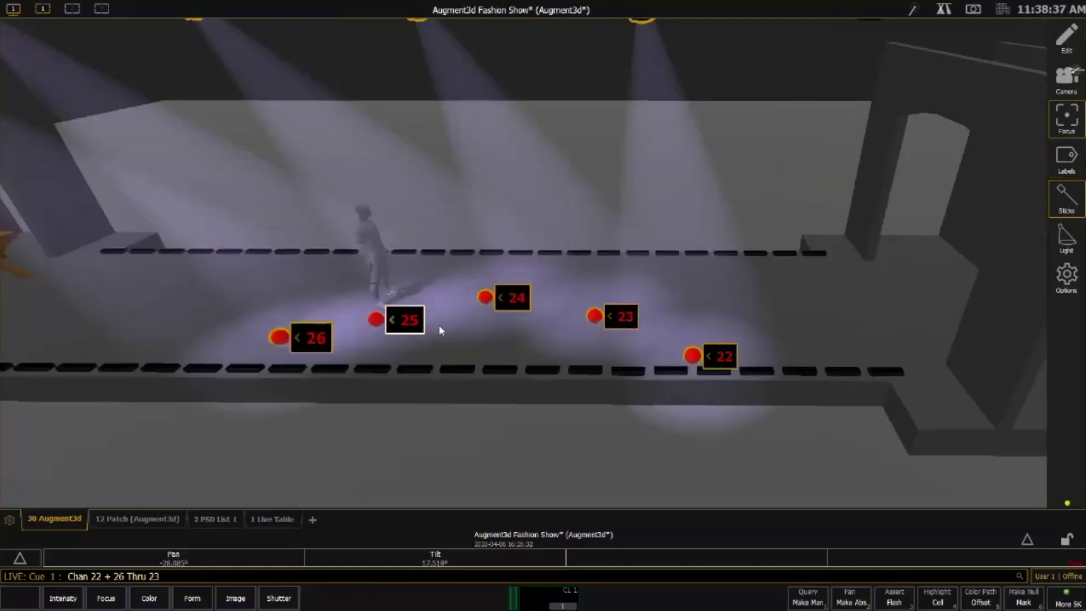
Deselect and reselect movers through their focus handle labels, ending with channels 26 through 22, and shift their beams away from the standing figure
{"action": "left_click", "coordinate": [510, 300]}
{"action": "left_click", "coordinate": [613, 315]}
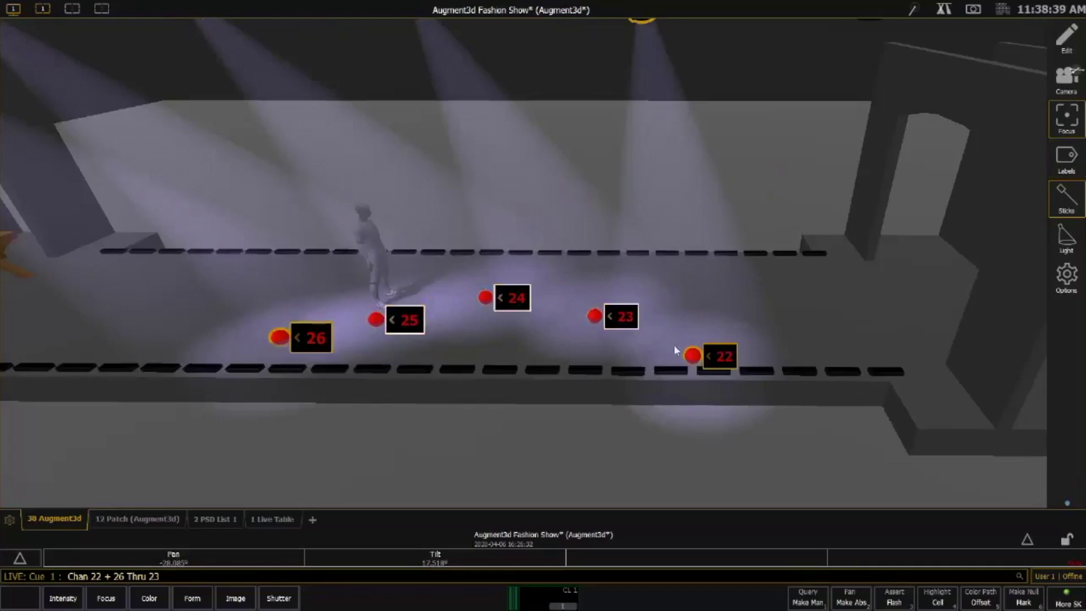
{"action": "left_click", "coordinate": [731, 355]}
{"action": "left_click", "coordinate": [405, 320]}
{"action": "left_click", "coordinate": [516, 300]}
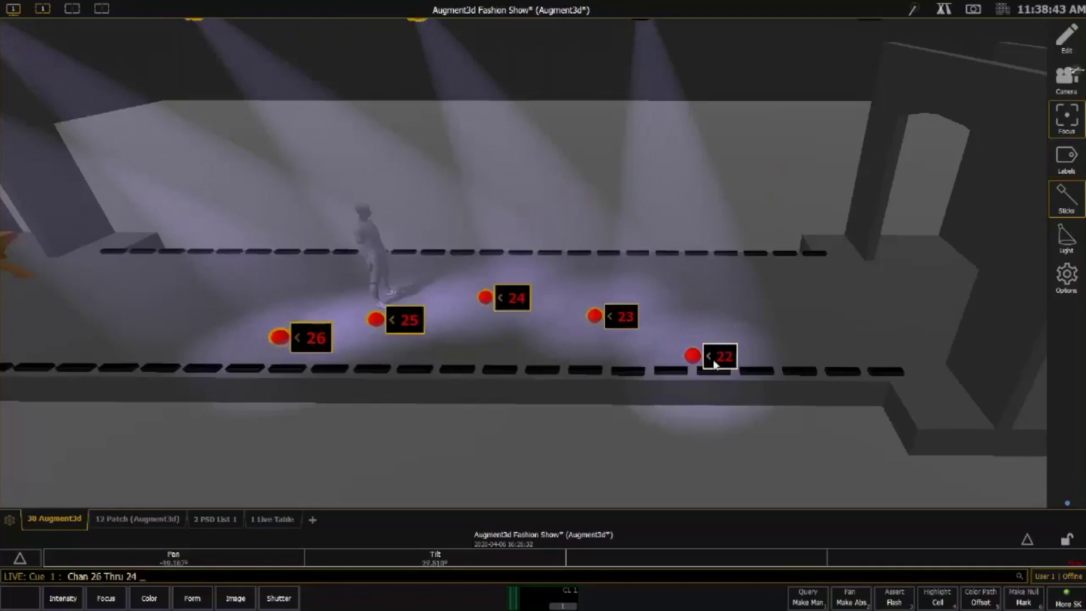
{"action": "left_click_drag", "start_coordinate": [495, 303], "coordinate": [897, 272]}
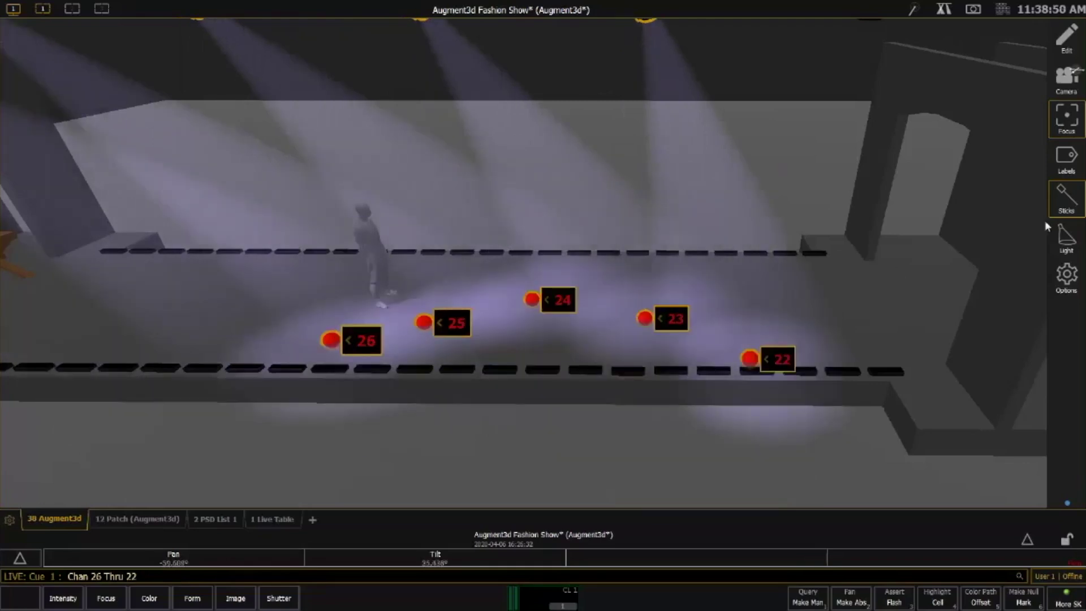
Open the stick beam options, and hide the channel number labels beside the focus handles
{"action": "left_click", "coordinate": [1074, 196]}
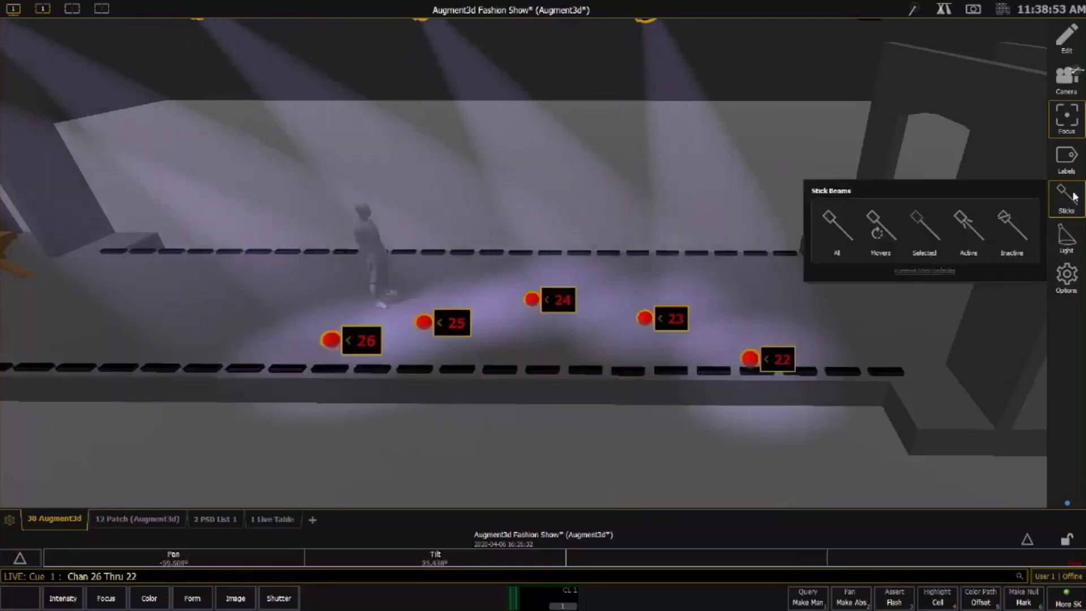
{"action": "left_click", "coordinate": [1066, 158]}
{"action": "left_click", "coordinate": [1007, 268]}
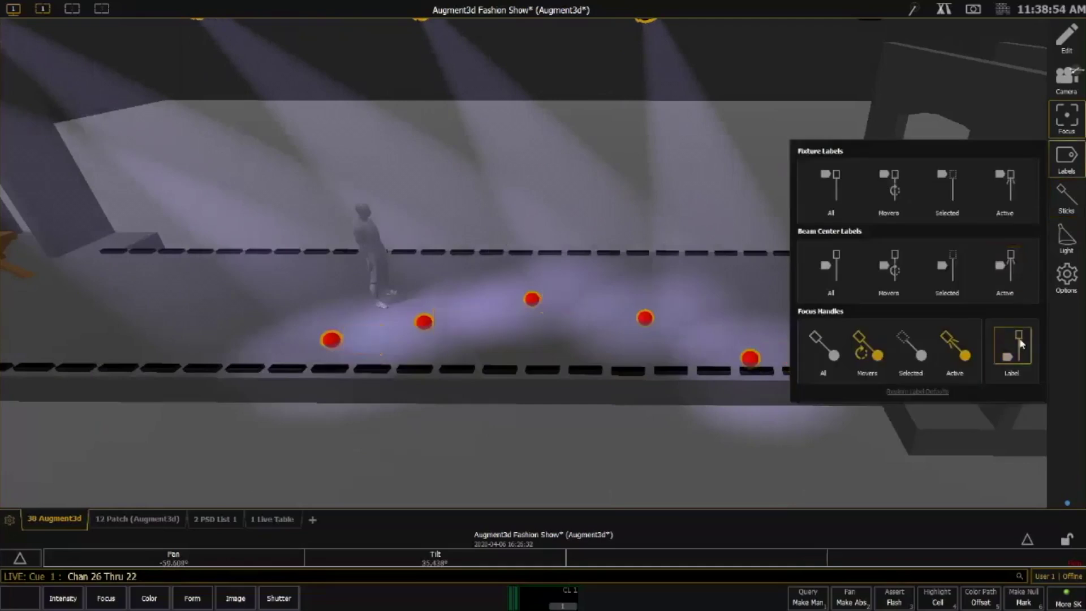
Shift the five movers' focus handles together across the stage floor toward the rear, and record the look as Cue 2
{"action": "left_click", "coordinate": [580, 478]}
{"action": "left_click_drag", "start_coordinate": [528, 302], "coordinate": [627, 260]}
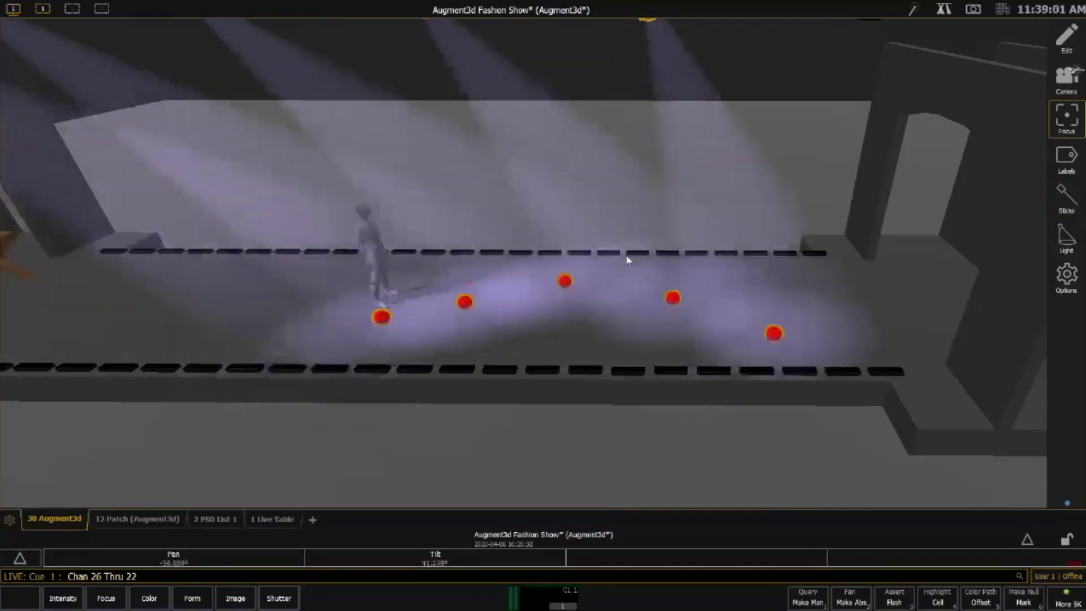
{"action": "key", "text": "BackSpace"}
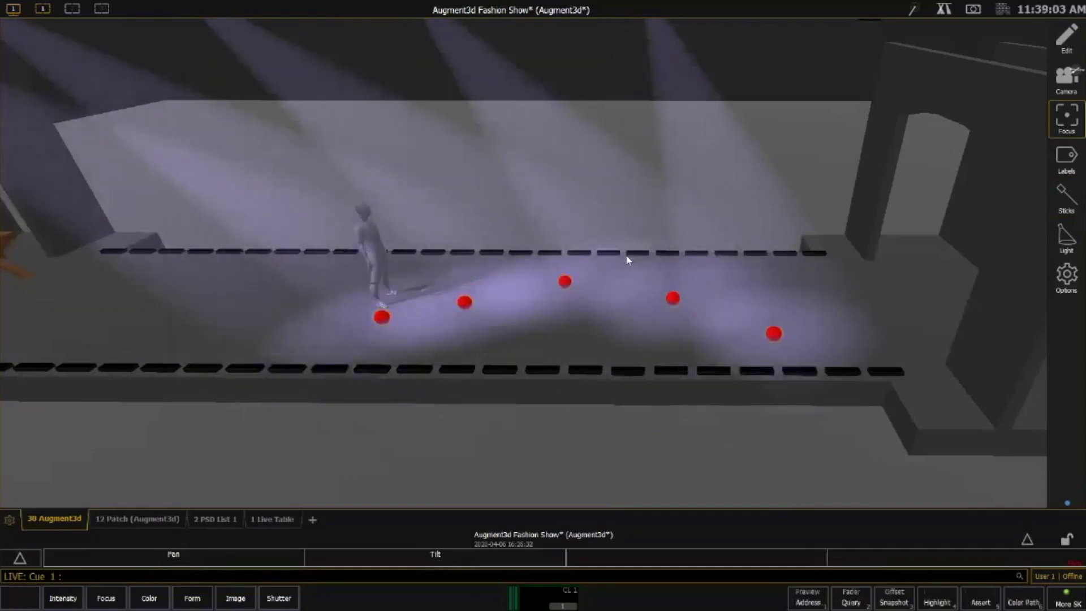
{"action": "key", "text": "r"}
{"action": "key", "text": "alt+f"}
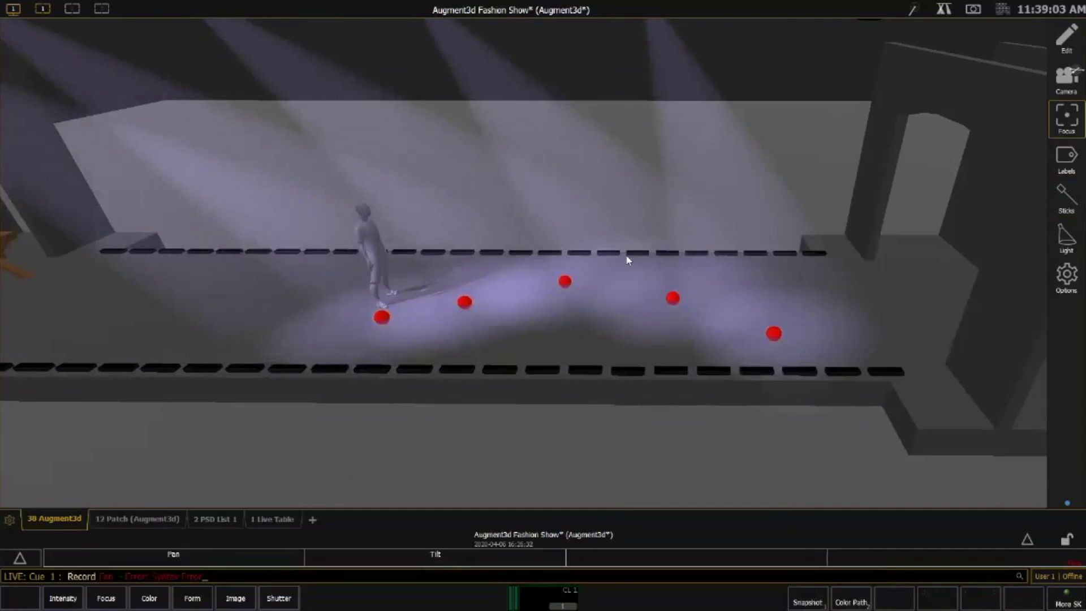
{"action": "key", "text": "BackSpace"}
{"action": "key", "text": "q"}
{"action": "key", "text": "2"}
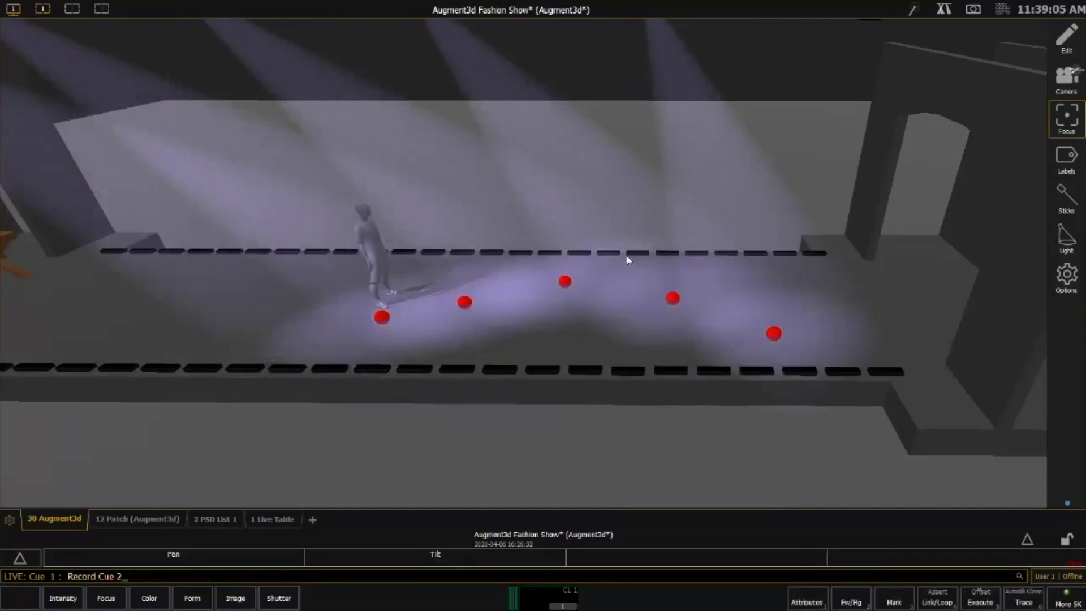
{"action": "key", "text": "Return"}
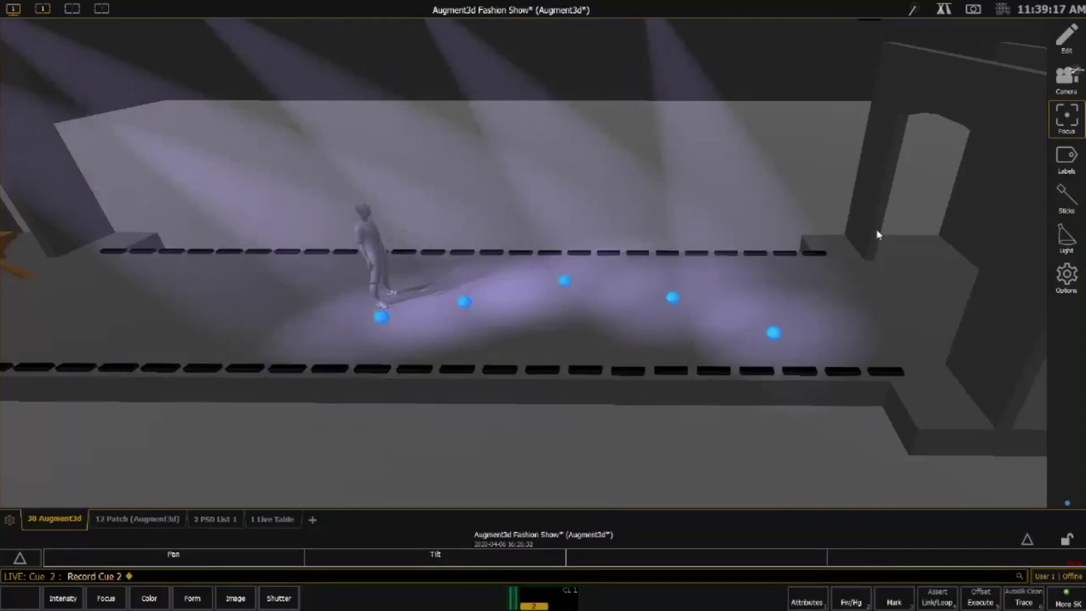
Turn on both the fixture labels and the beam center labels for movers
{"action": "left_click", "coordinate": [1069, 170]}
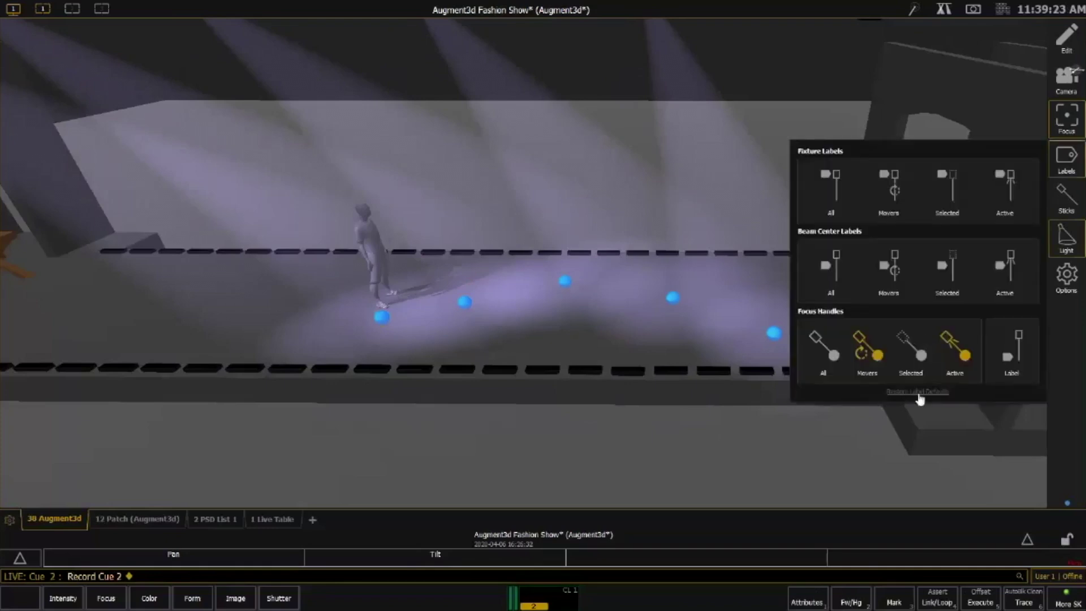
{"action": "left_click", "coordinate": [895, 275]}
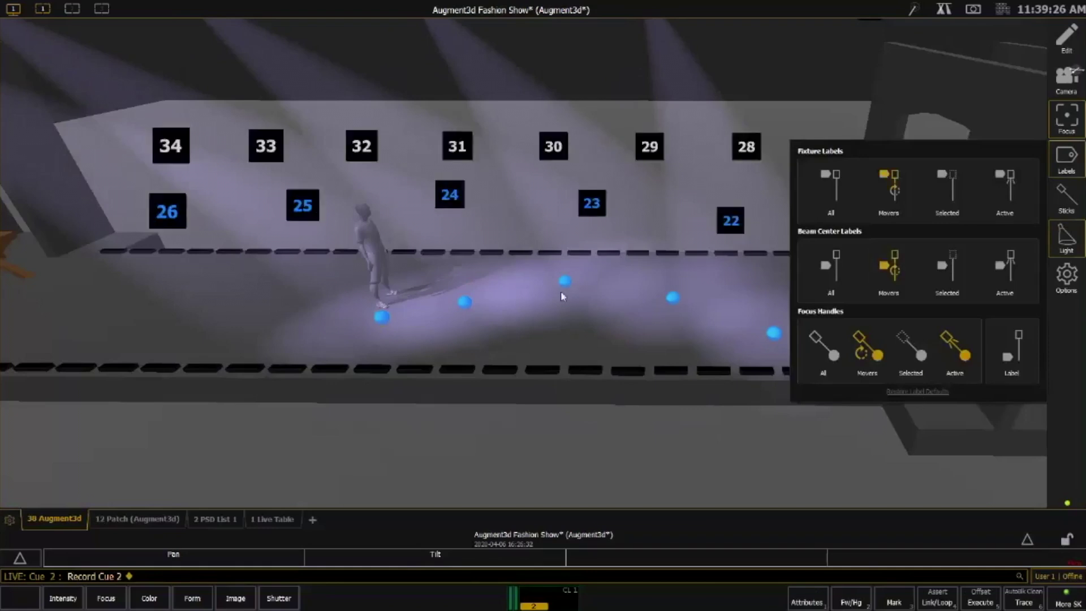
{"action": "scroll", "coordinate": [561, 295], "scroll_direction": "down", "scroll_amount": 3}
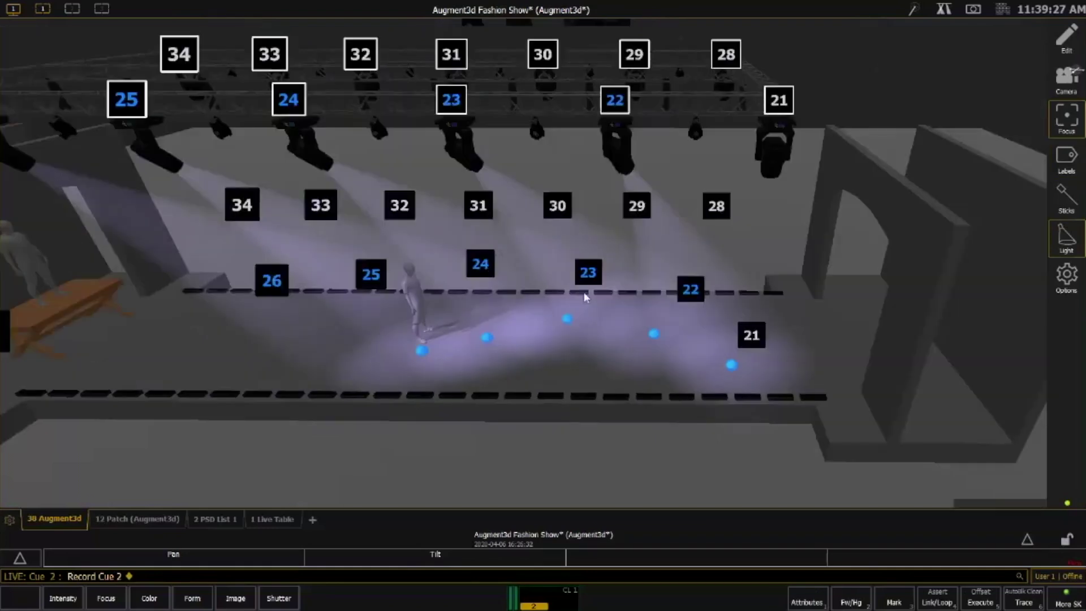
Try limiting the mover labels to active fixtures, remove that filter from the fixture labels, and hide the beam center labels
{"action": "left_click", "coordinate": [1057, 159]}
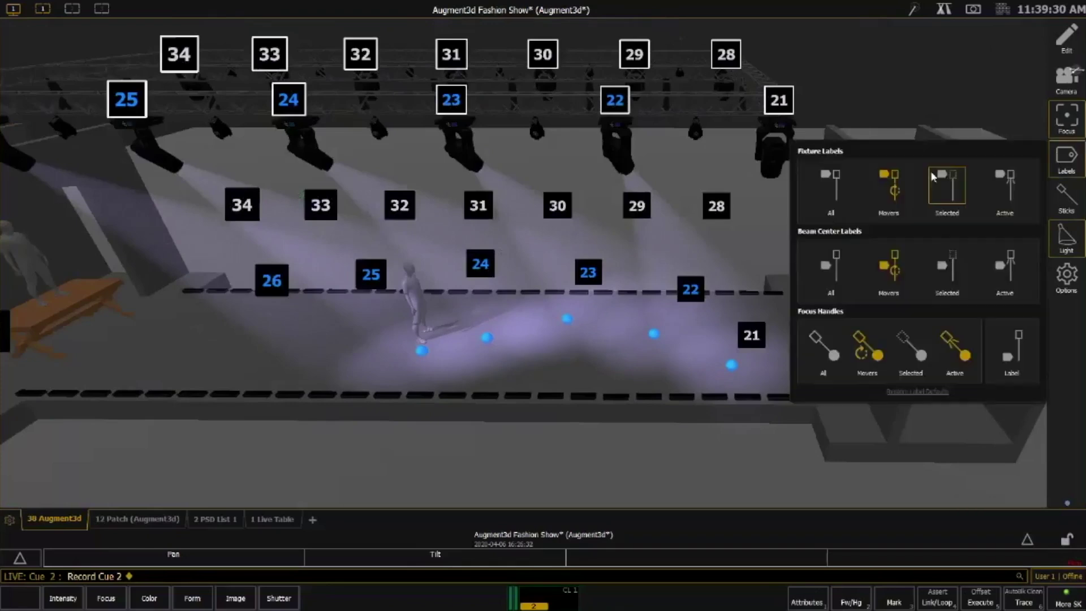
{"action": "left_click", "coordinate": [1005, 190]}
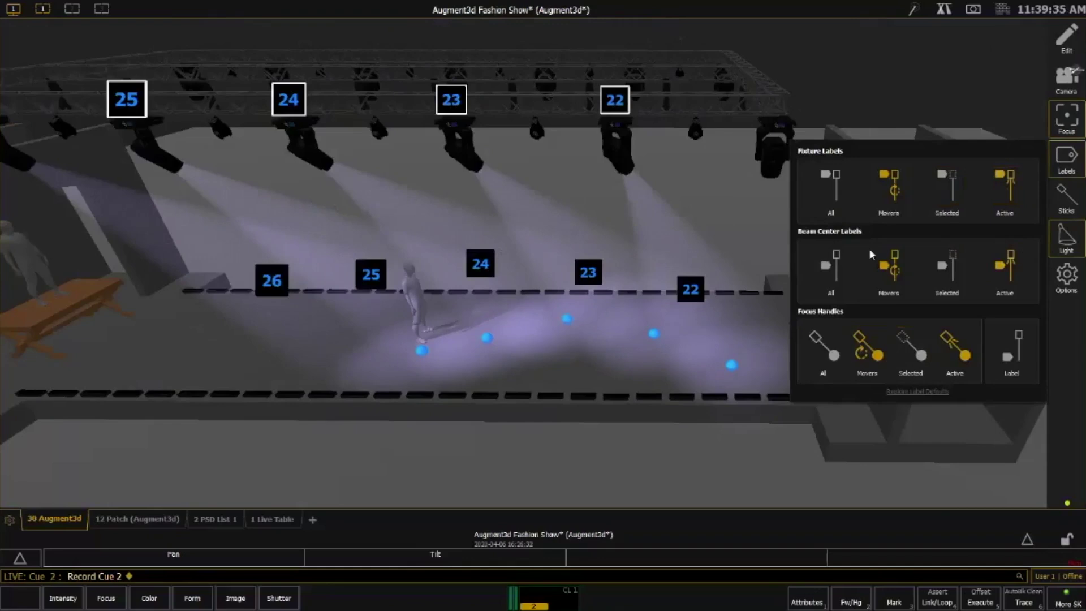
{"action": "left_click", "coordinate": [1011, 193]}
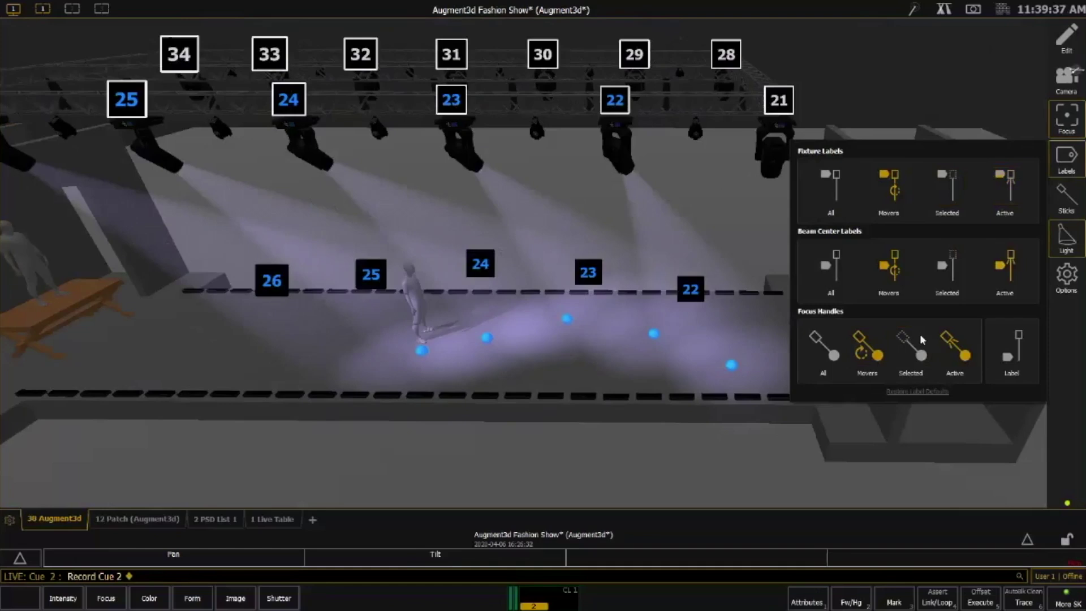
{"action": "left_click", "coordinate": [1008, 275]}
{"action": "left_click", "coordinate": [1008, 274]}
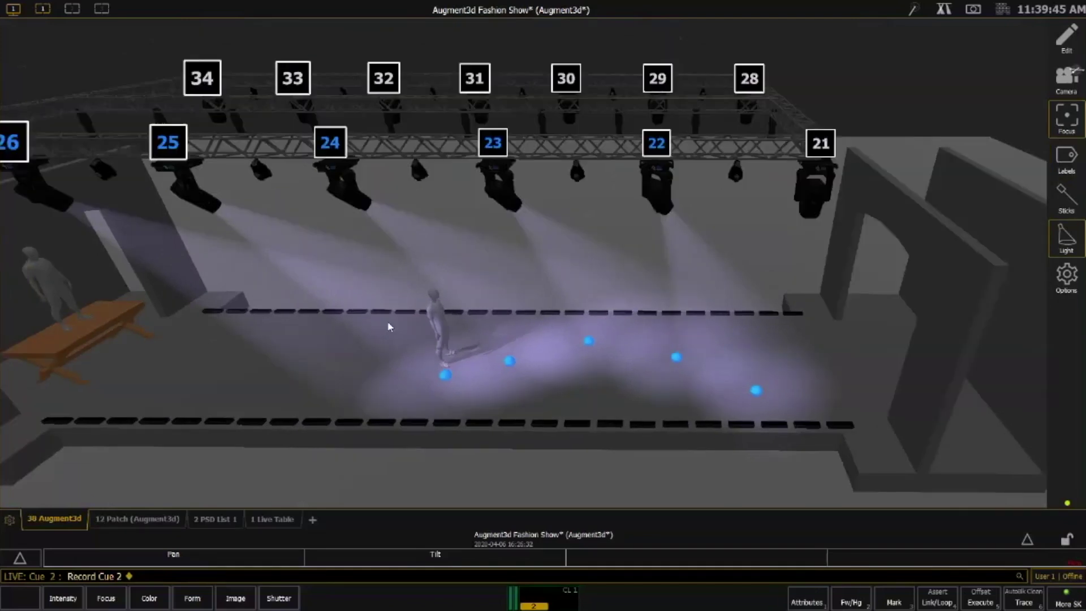
Restore the label defaults to clear the fixture labels and focus handles from the model
{"action": "middle_click_drag", "start_coordinate": [456, 333], "coordinate": [737, 266]}
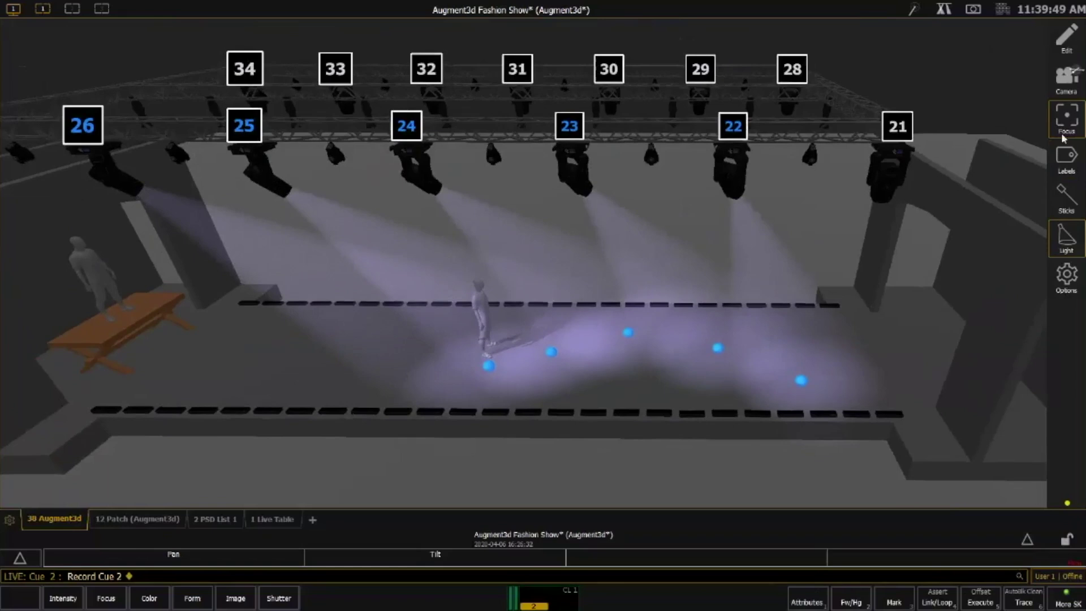
{"action": "left_click", "coordinate": [1067, 158]}
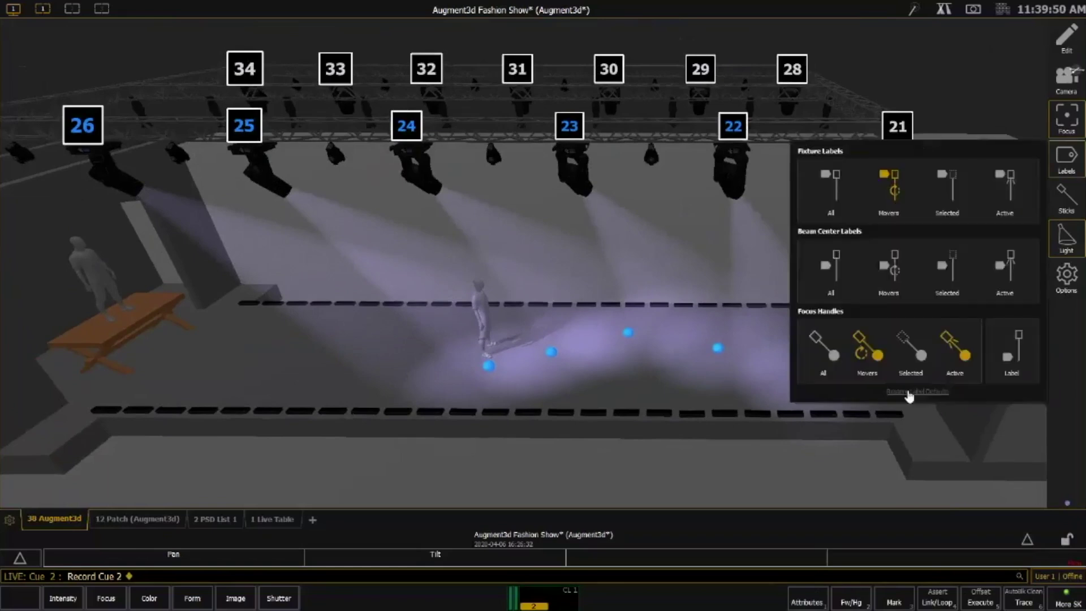
{"action": "left_click", "coordinate": [912, 392]}
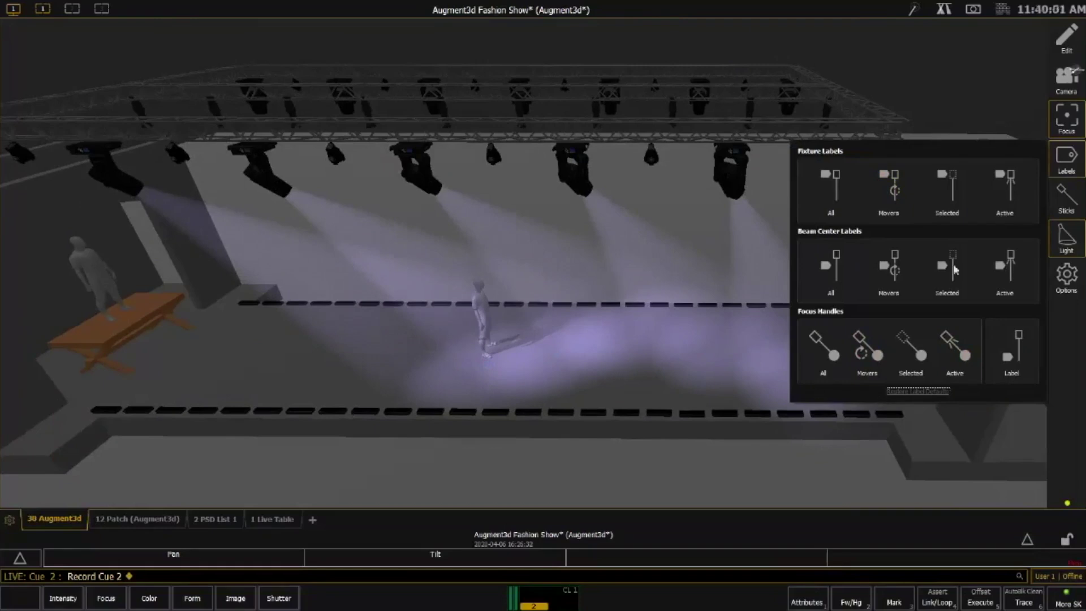
Turn on stick beams for all fixtures, then narrow them to movers and finally to active movers only
{"action": "left_click", "coordinate": [1068, 211]}
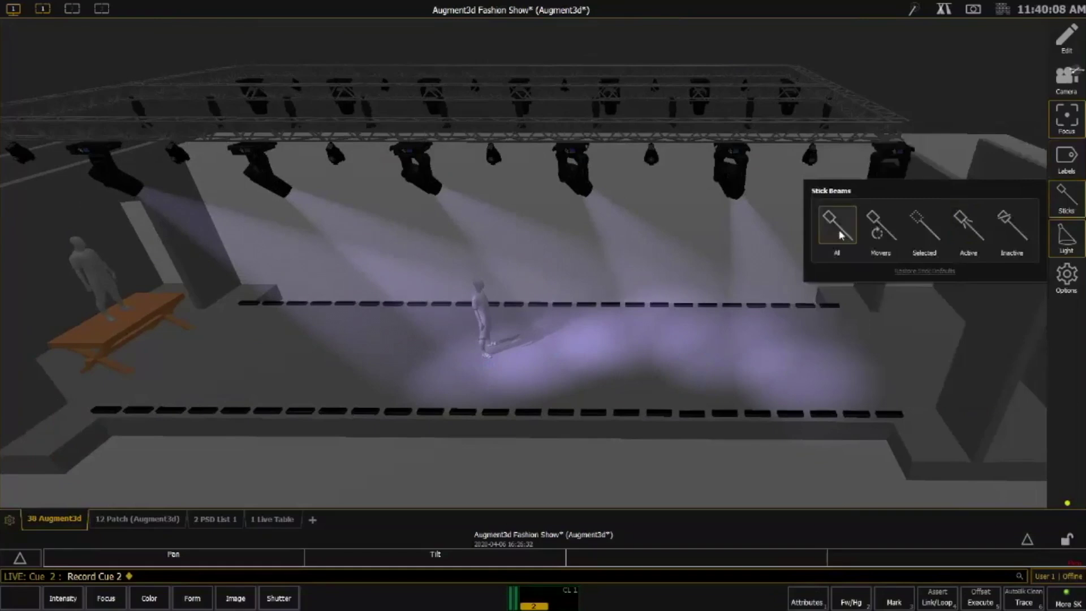
{"action": "left_click", "coordinate": [840, 232]}
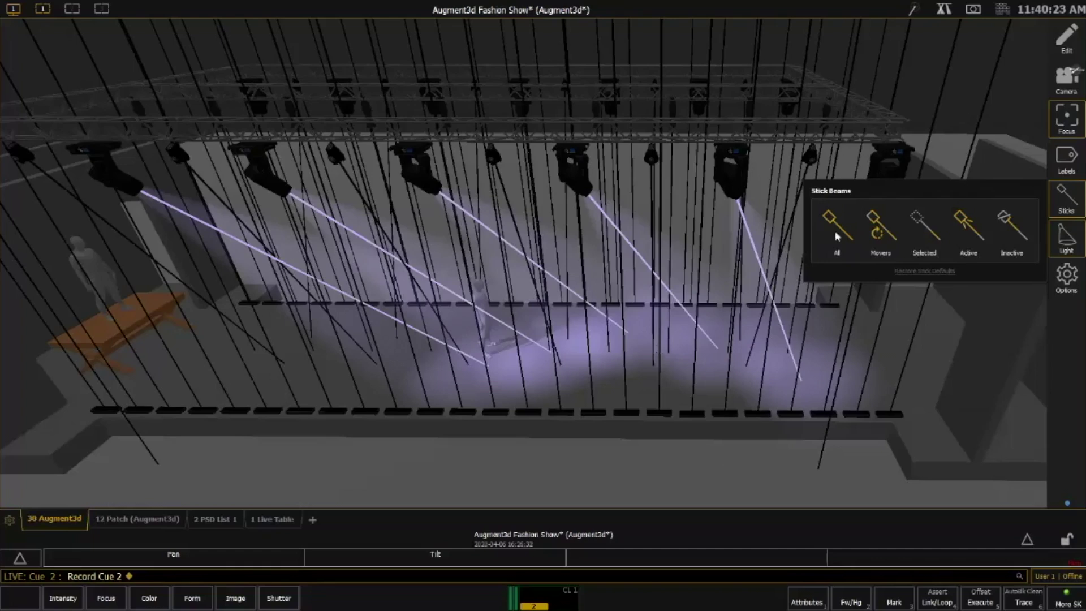
{"action": "left_click", "coordinate": [837, 236]}
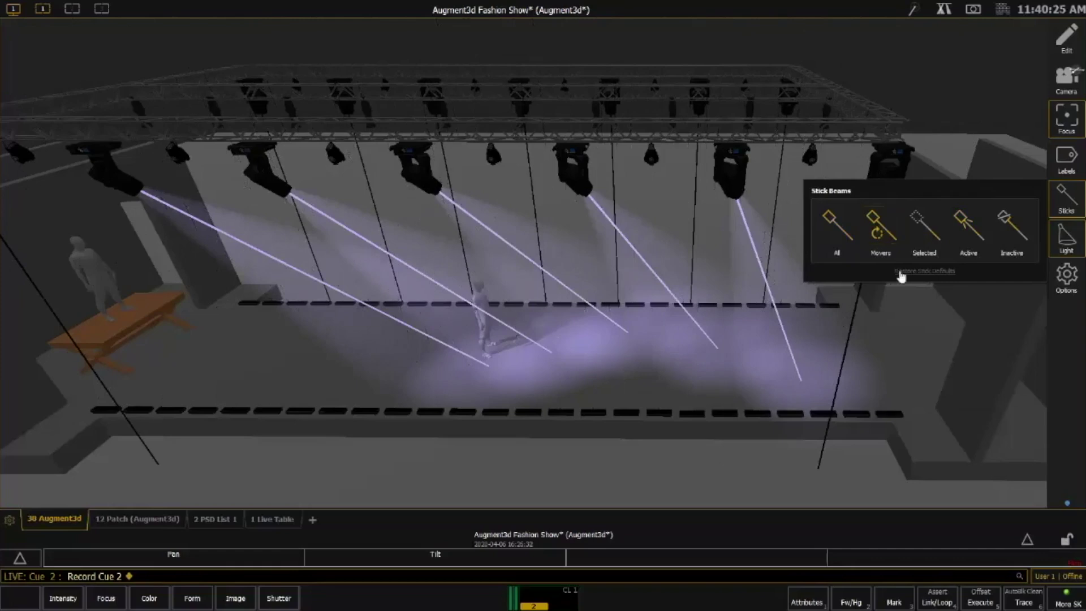
{"action": "left_click", "coordinate": [969, 230]}
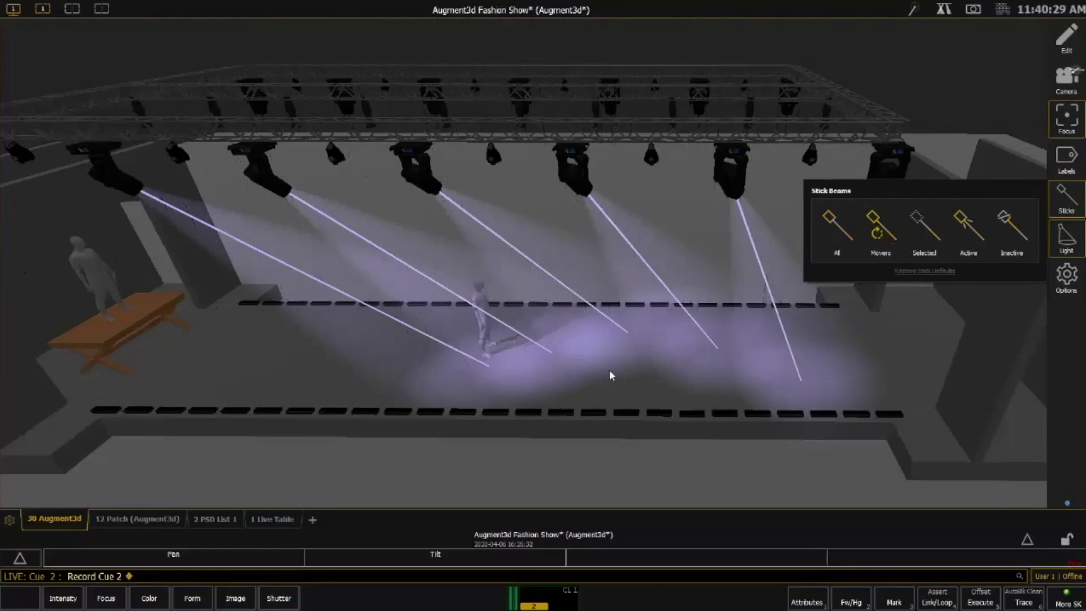
Select channels 26 through 22, converge their beams on the standing figure, and move the focus across to the stage floor near the arch
{"action": "left_click", "coordinate": [488, 349]}
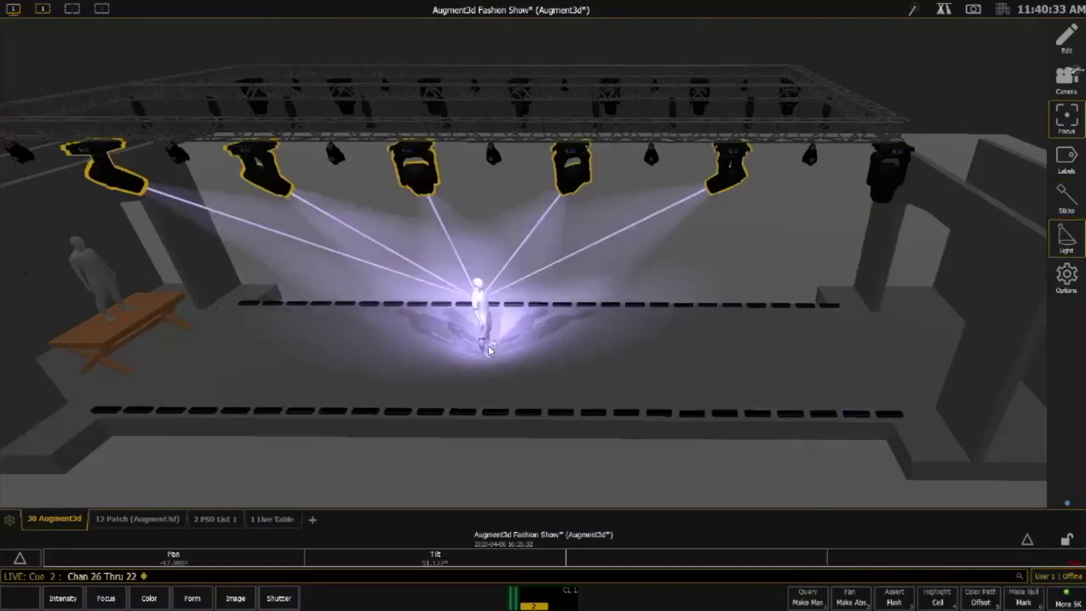
{"action": "left_click_drag", "start_coordinate": [490, 350], "coordinate": [489, 351]}
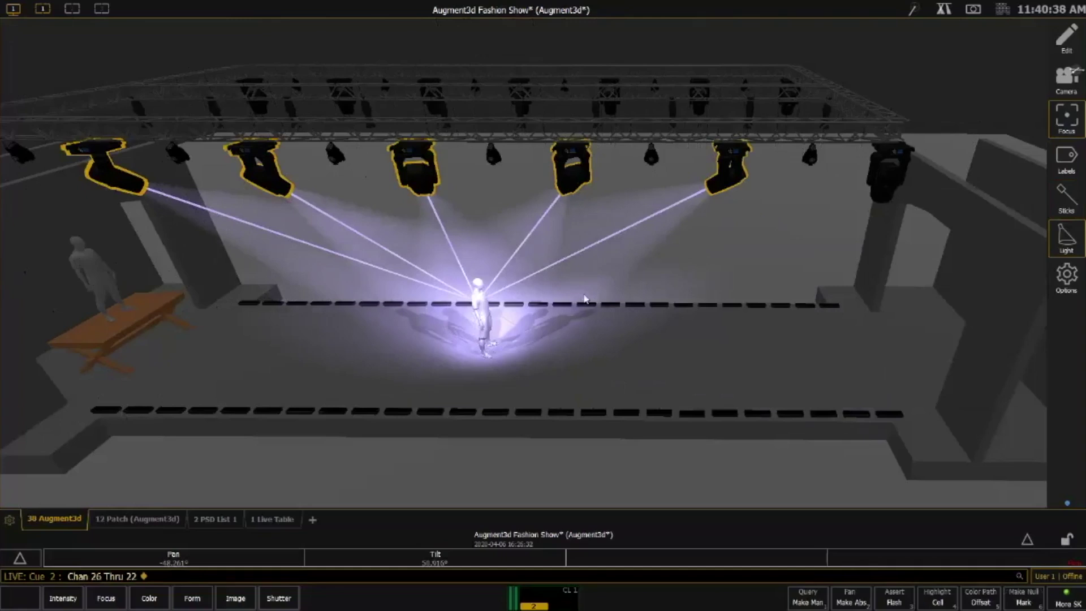
{"action": "left_click", "coordinate": [728, 359]}
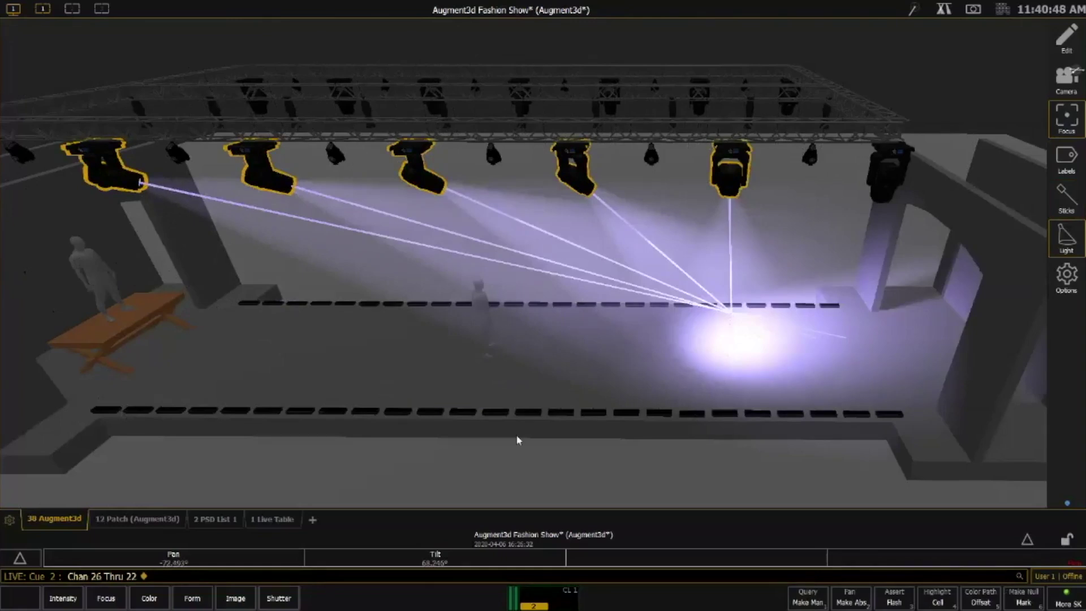
Aim the selected movers at the floor in front of the stage, and bring their beams back onto the standing figure
{"action": "scroll", "coordinate": [541, 475], "scroll_direction": "down", "scroll_amount": 5}
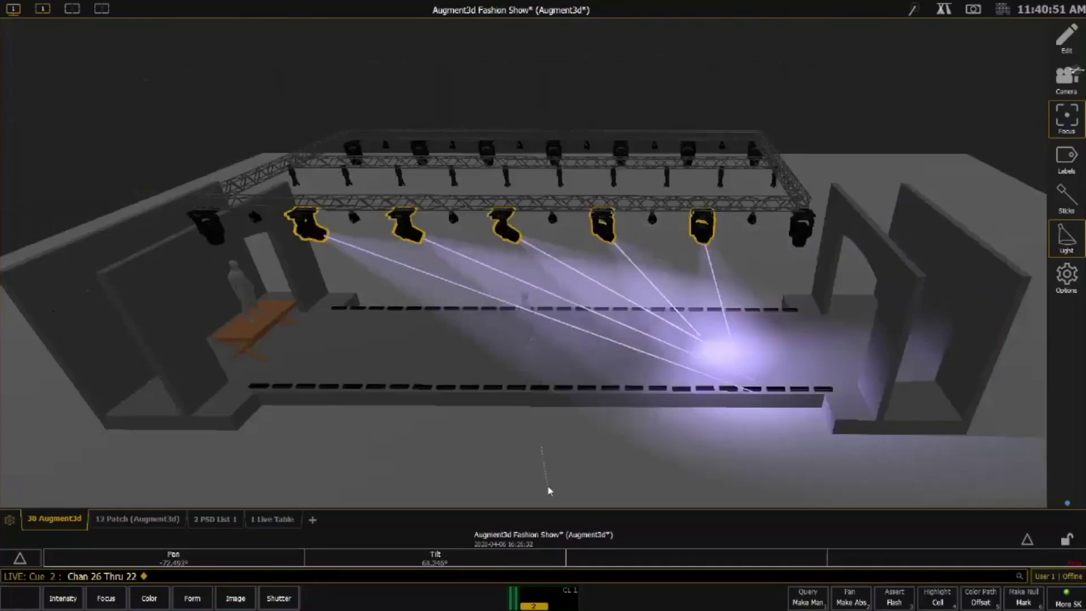
{"action": "left_click", "coordinate": [540, 475]}
{"action": "middle_click_drag", "start_coordinate": [665, 478], "coordinate": [660, 364]}
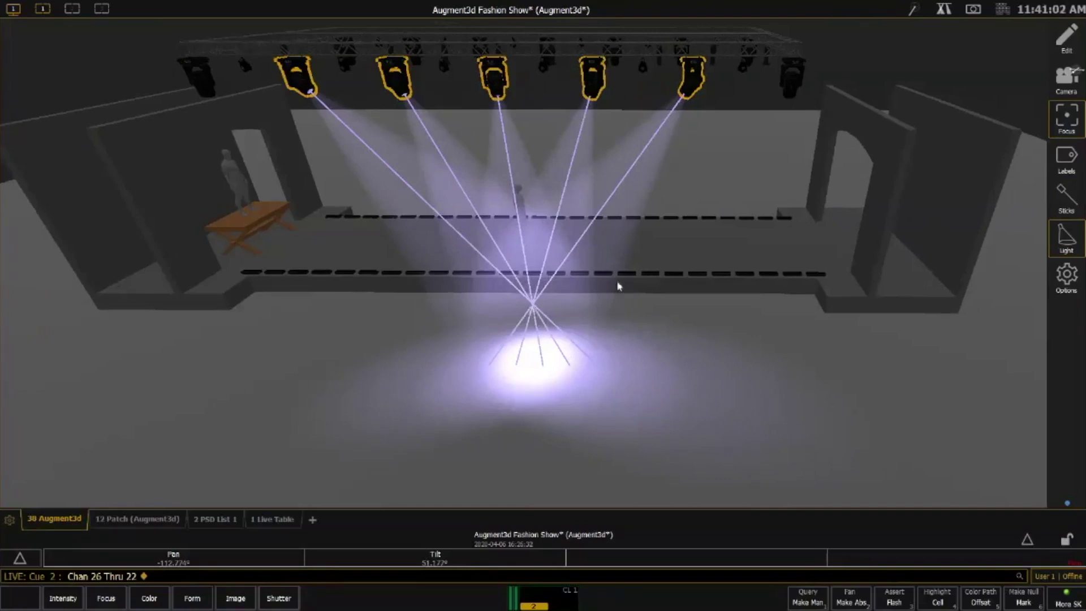
{"action": "middle_click_drag", "start_coordinate": [675, 319], "coordinate": [539, 286]}
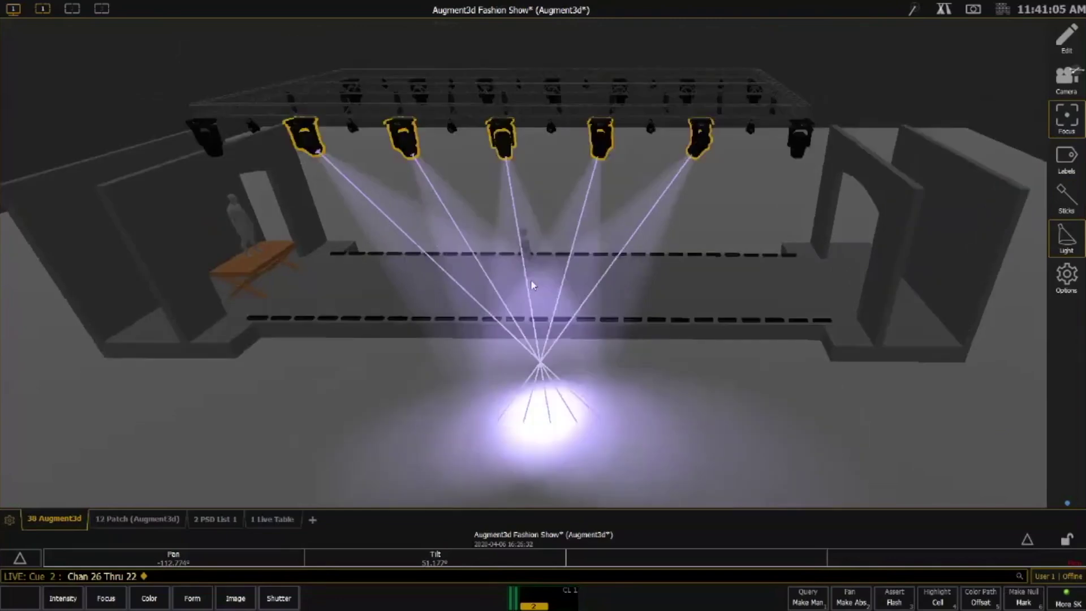
{"action": "left_click", "coordinate": [531, 280]}
{"action": "middle_click_drag", "start_coordinate": [566, 323], "coordinate": [484, 309]}
{"action": "scroll", "coordinate": [542, 317], "scroll_direction": "up", "scroll_amount": 3}
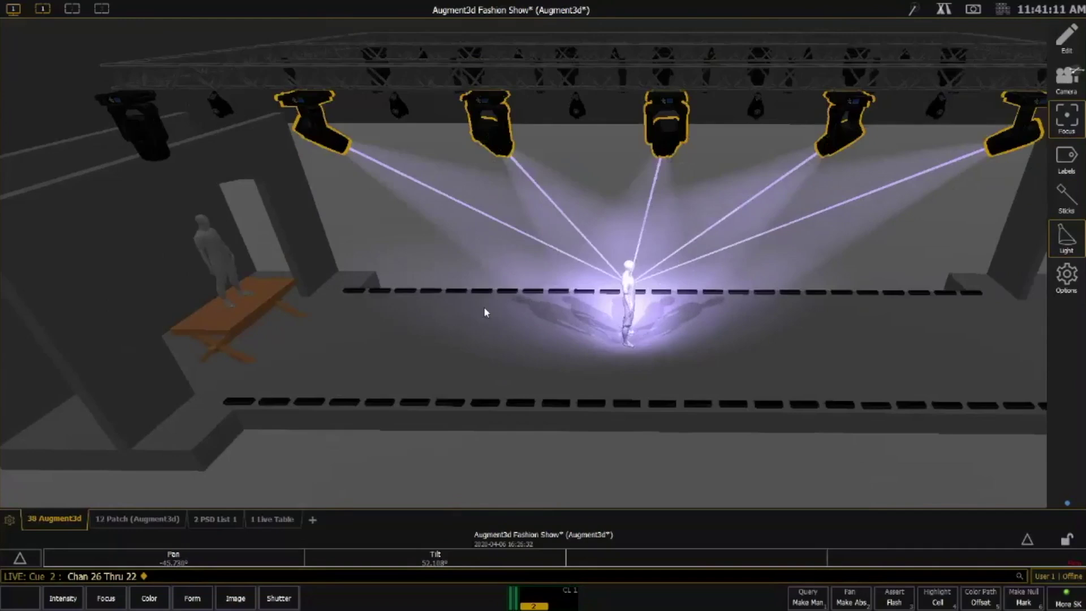
Set channels 26 through 22 to Out, and show stick beams for selected movers instead of active ones
{"action": "key", "text": "o"}
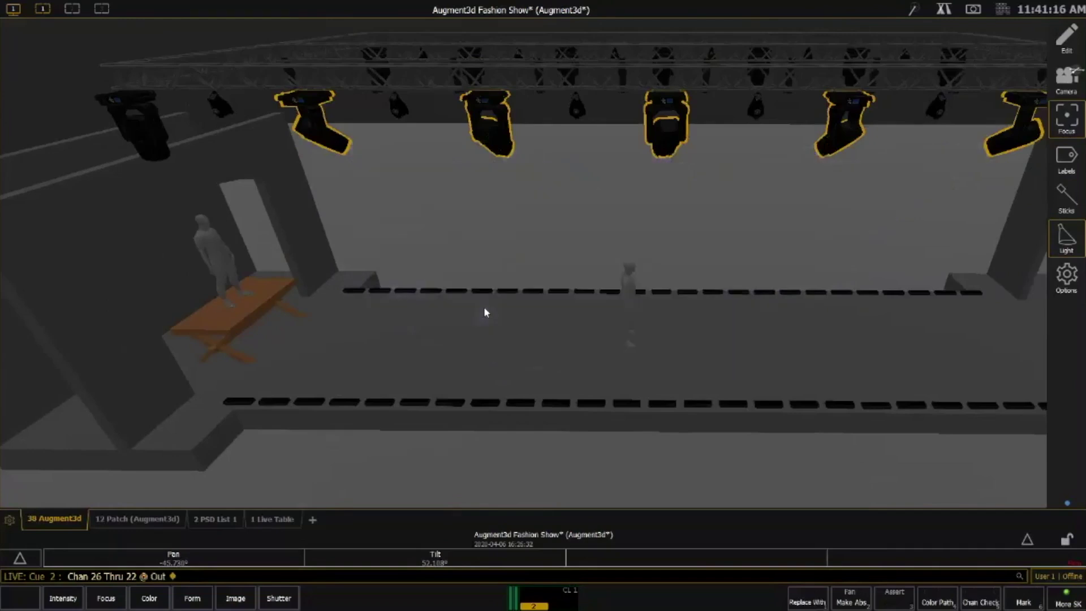
{"action": "left_click", "coordinate": [1068, 199]}
{"action": "left_click", "coordinate": [968, 225]}
{"action": "left_click", "coordinate": [938, 261]}
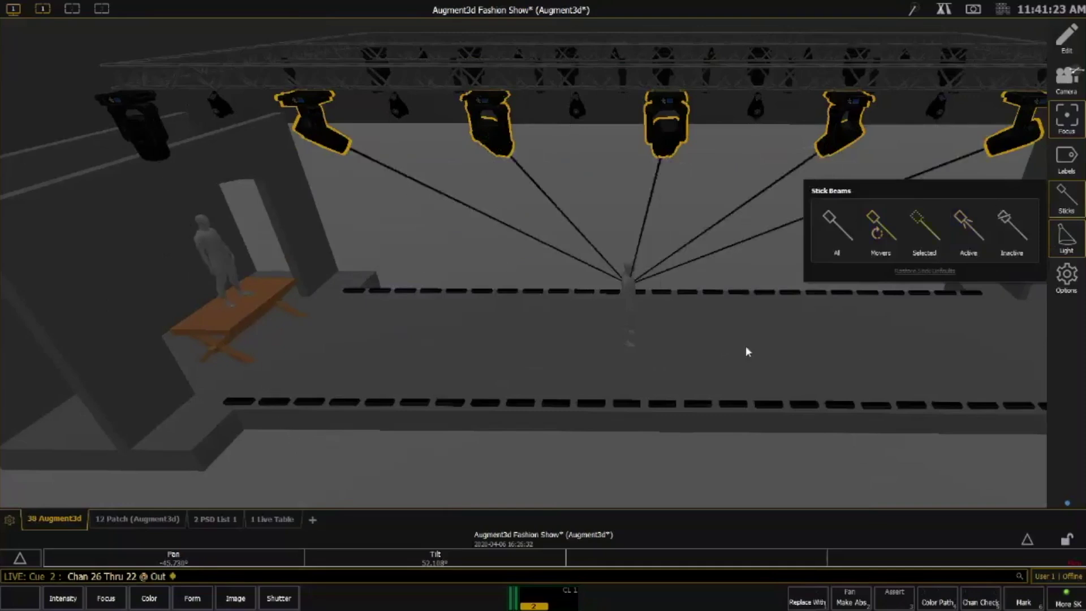
{"action": "left_click", "coordinate": [746, 347]}
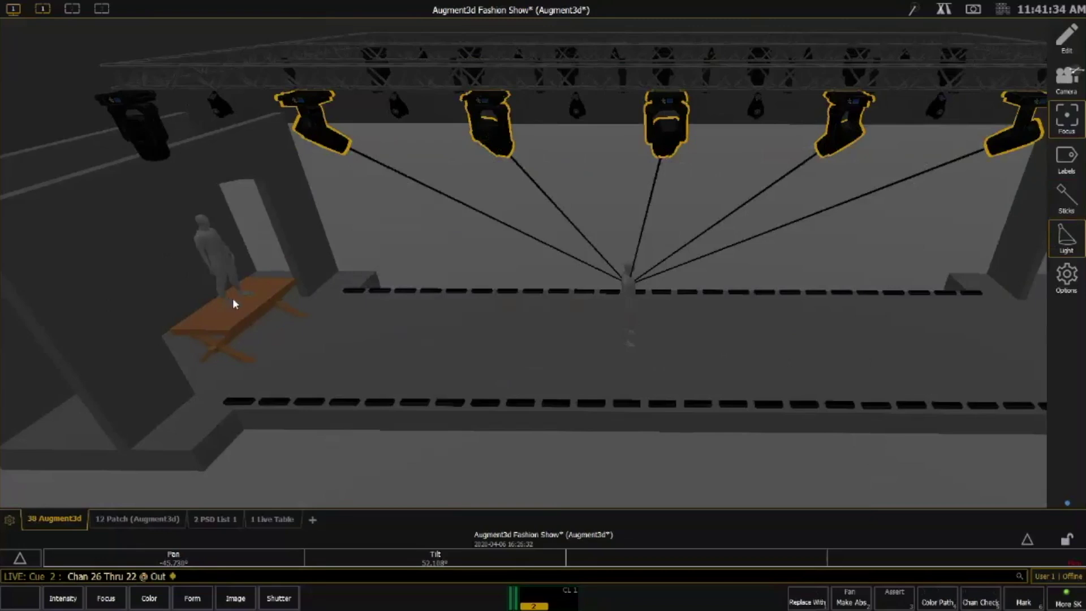
Focus the selected movers on the figure standing on the table and sneak their intensity to Full
{"action": "left_click", "coordinate": [233, 304]}
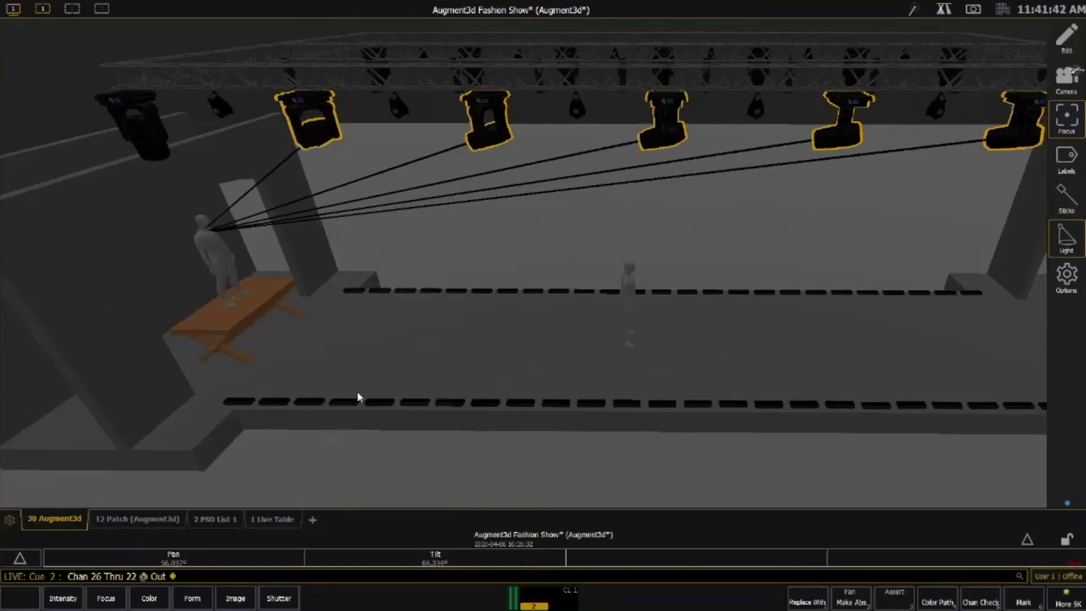
{"action": "key", "text": "f"}
{"action": "key", "text": "n"}
{"action": "key", "text": "Return"}
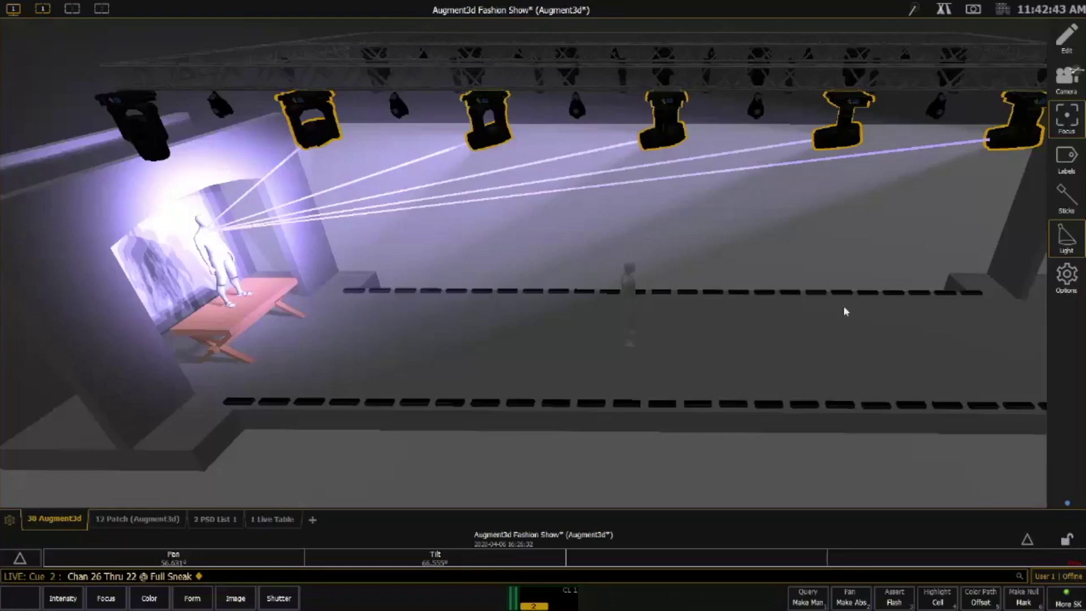
Split the workspace into two columns, with Augment3d in one frame and Patch in the other
{"action": "left_click", "coordinate": [1066, 238]}
{"action": "left_click", "coordinate": [13, 9]}
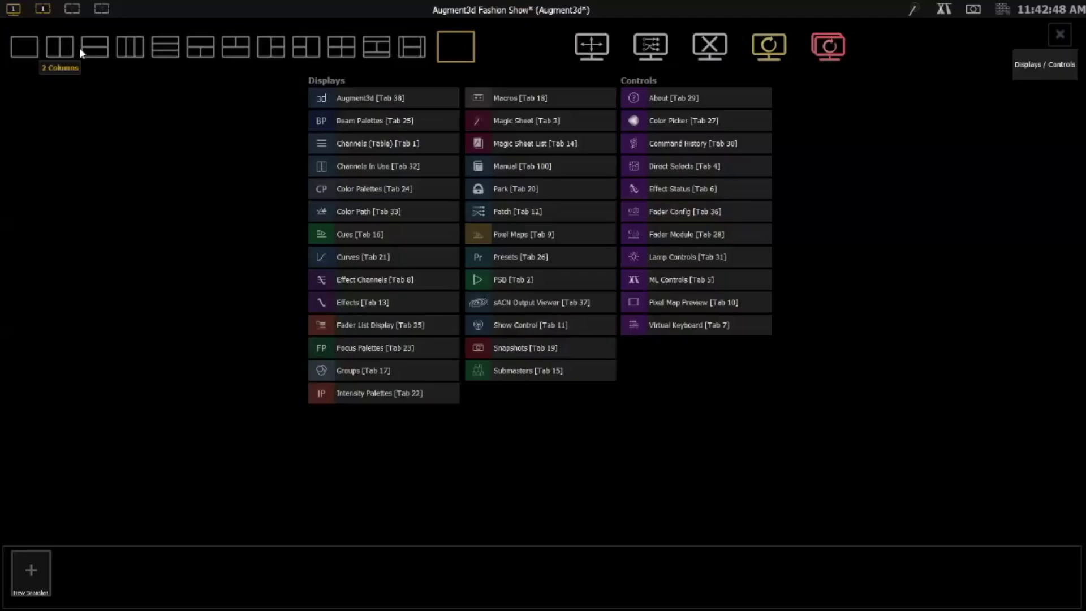
{"action": "left_click", "coordinate": [80, 48]}
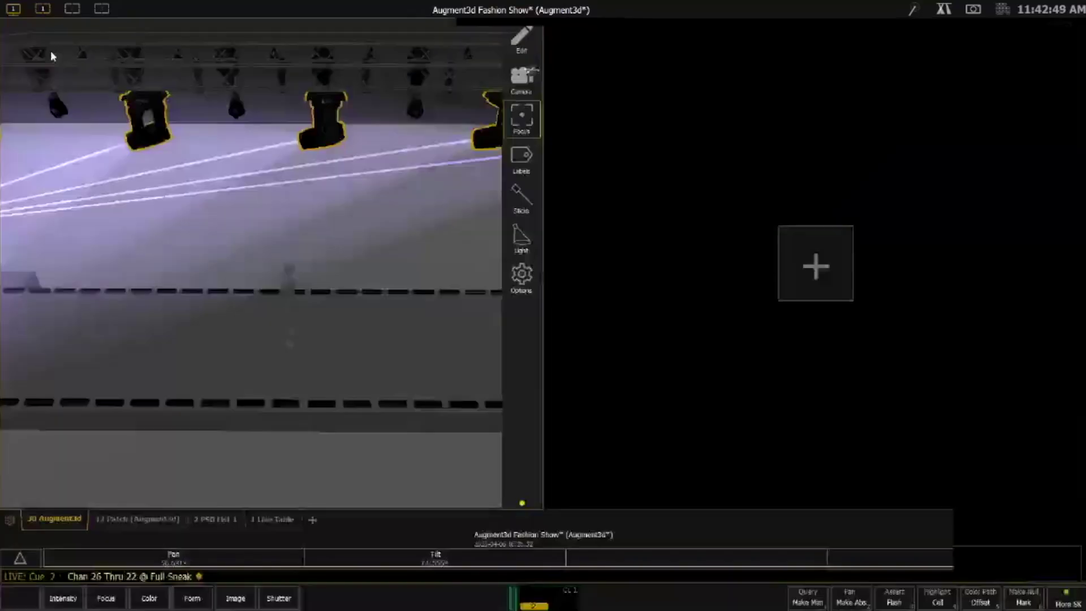
{"action": "left_click", "coordinate": [147, 518]}
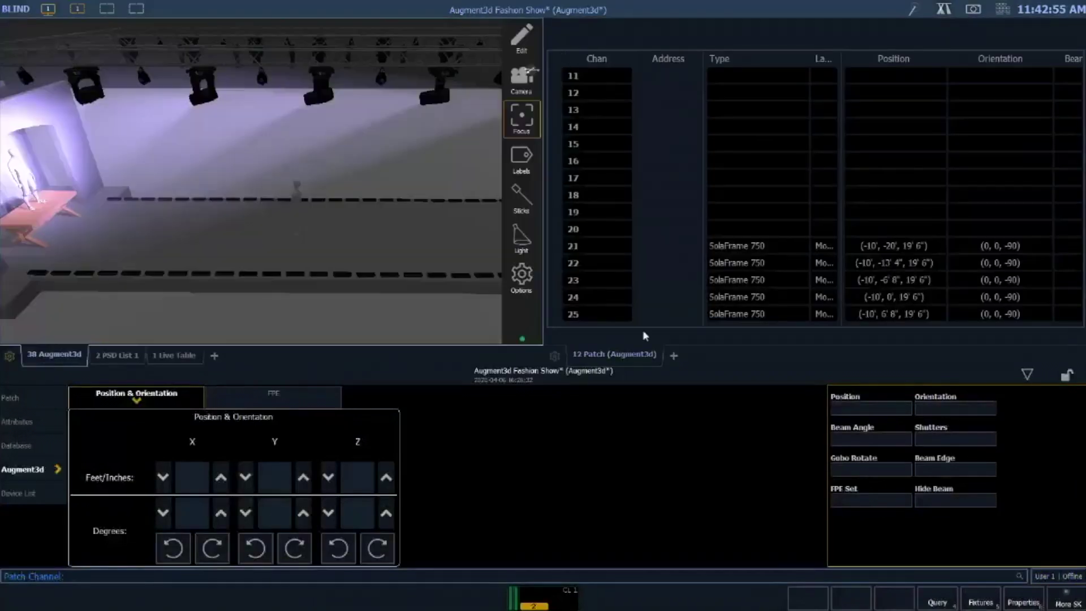
Check the stick beam options of the 3D view and make the Patch display active
{"action": "right_click", "coordinate": [620, 352]}
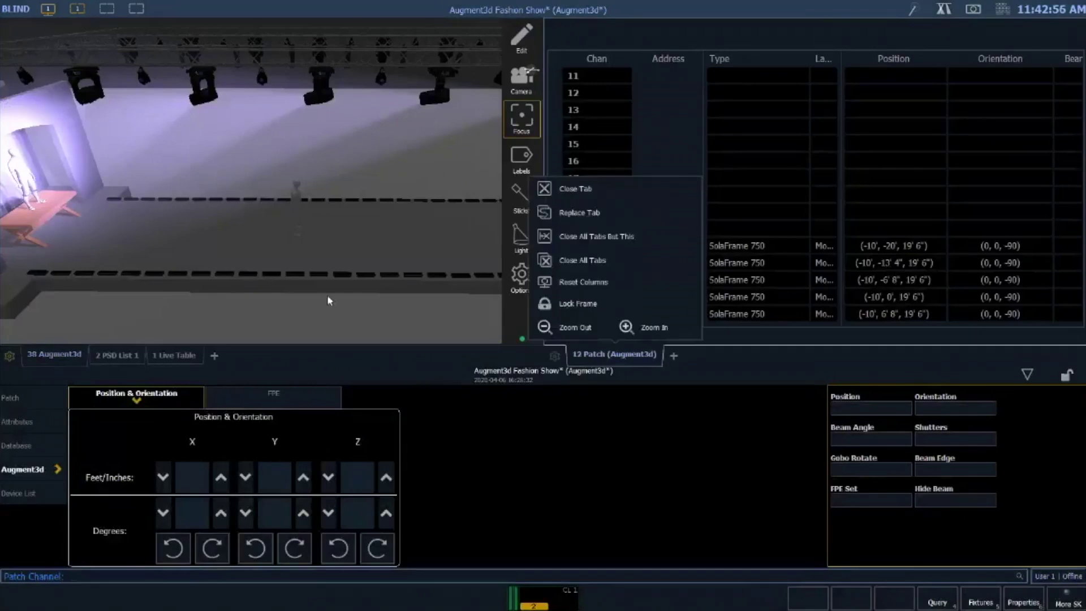
{"action": "left_click", "coordinate": [328, 297]}
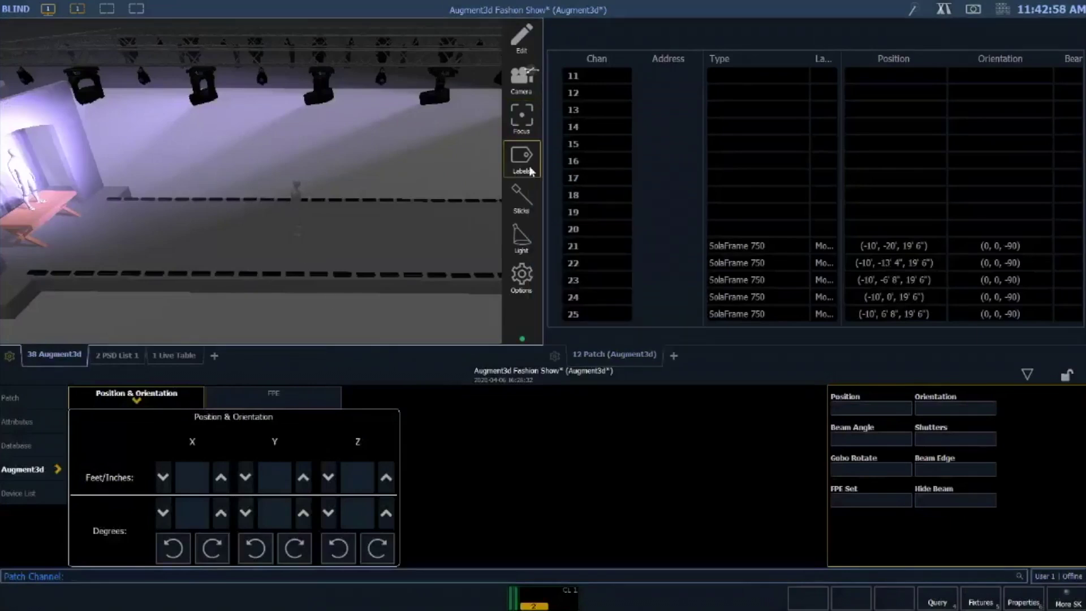
{"action": "left_click", "coordinate": [521, 198]}
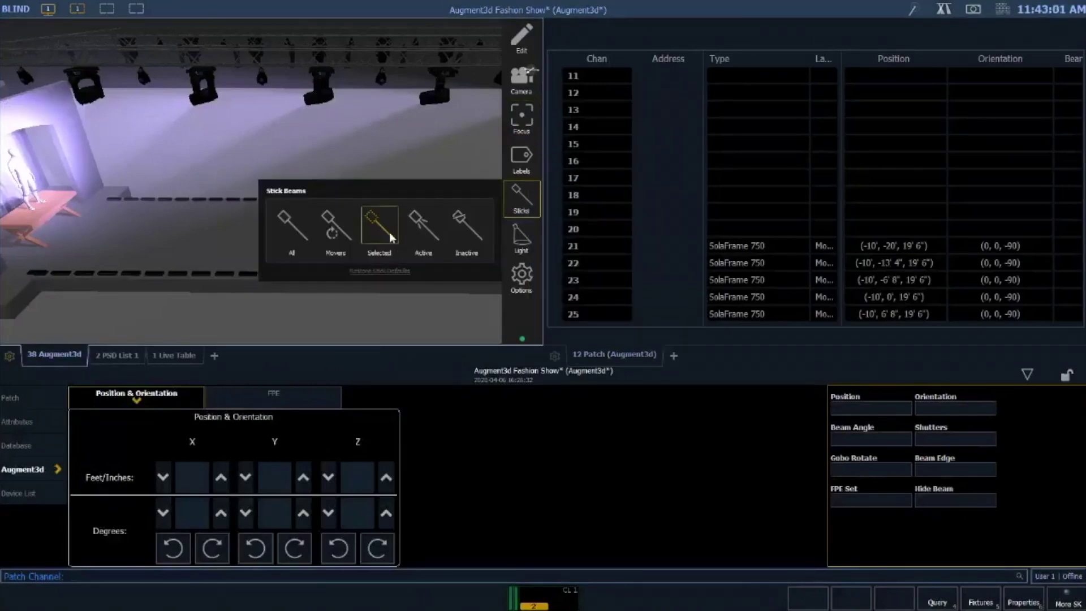
{"action": "left_click", "coordinate": [443, 167]}
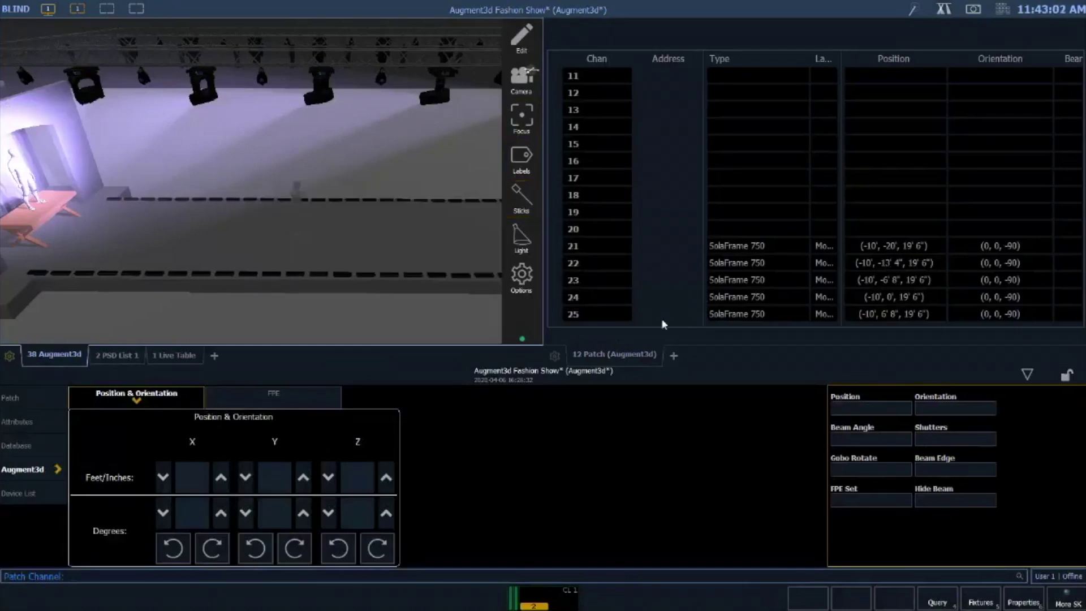
{"action": "left_click", "coordinate": [635, 356]}
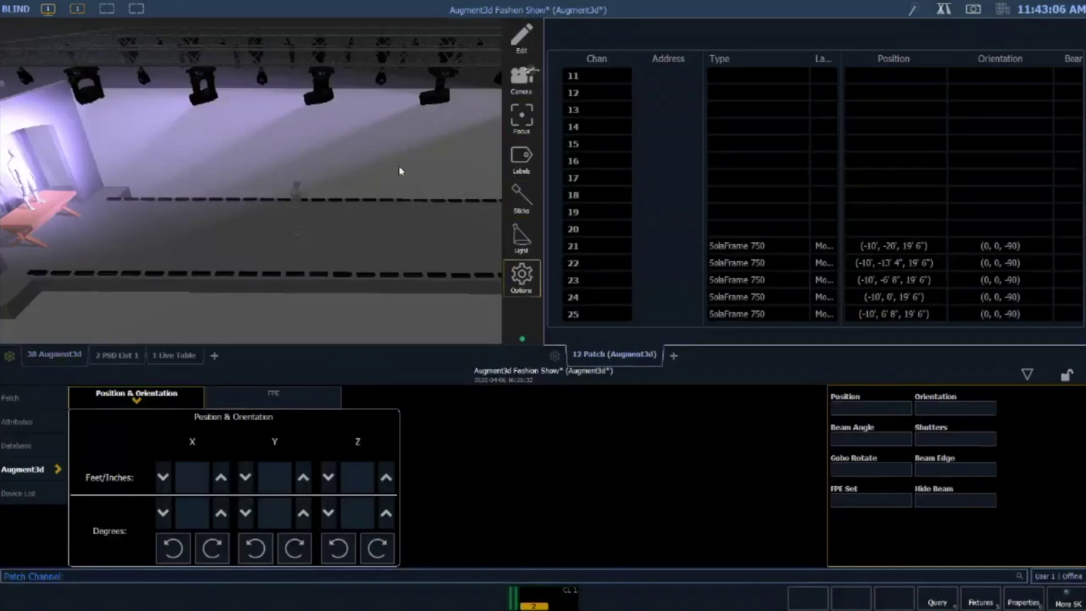
Select channel 8 on the truss in the 3D view and focus its beam on the figure standing mid-stage
{"action": "left_click_drag", "start_coordinate": [399, 166], "coordinate": [196, 94]}
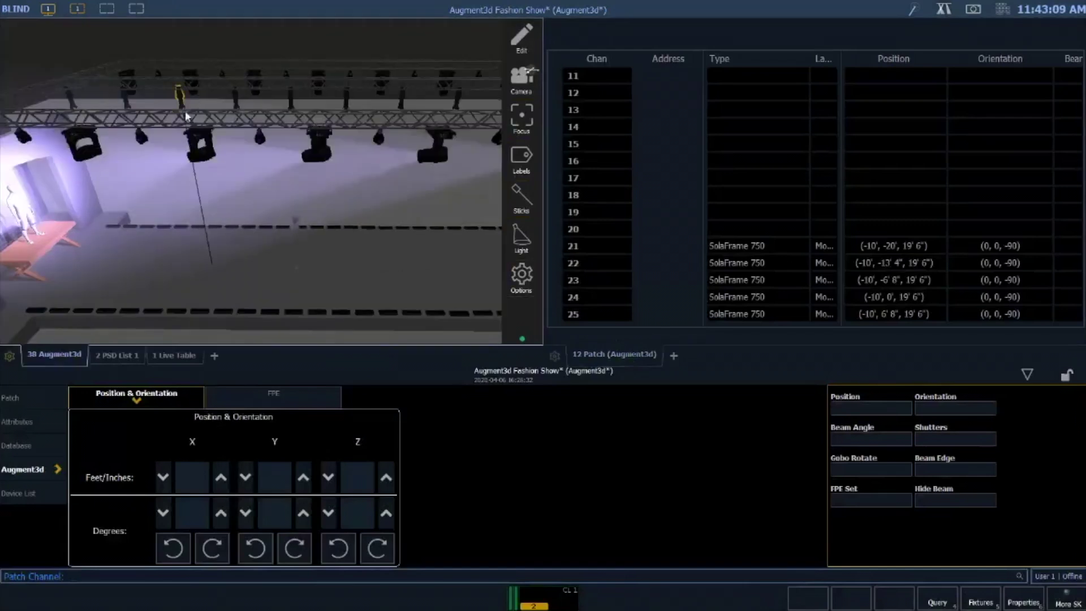
{"action": "left_click", "coordinate": [186, 115]}
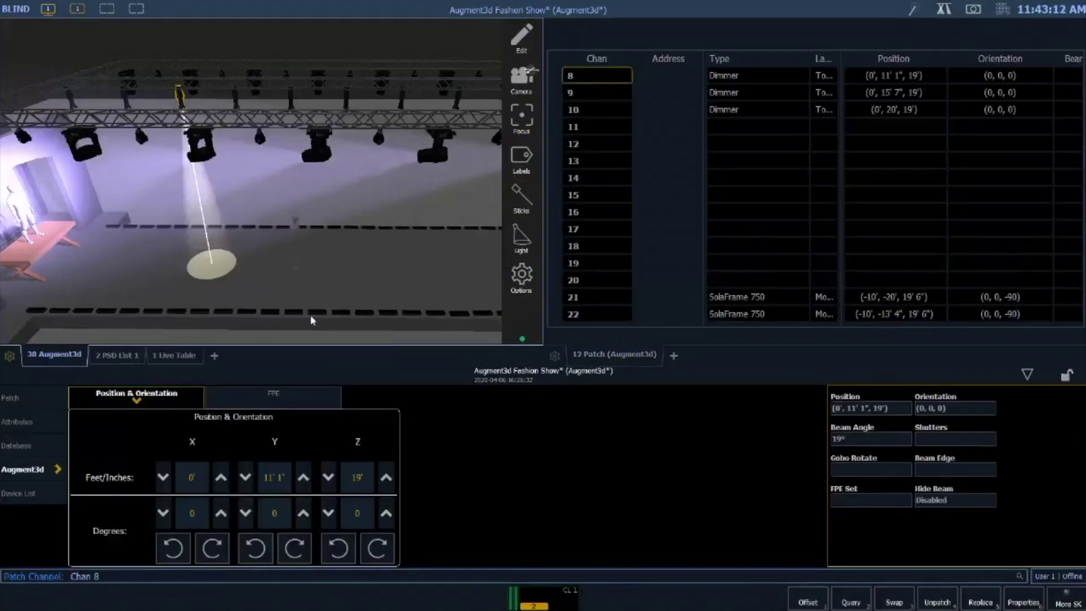
{"action": "left_click", "coordinate": [310, 264]}
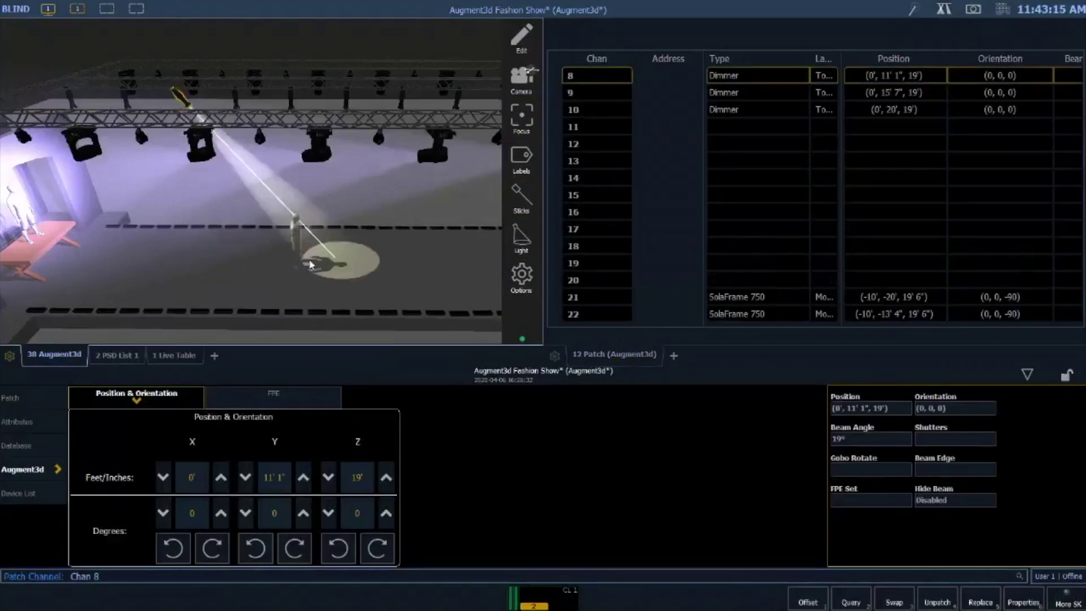
{"action": "mouse_move", "coordinate": [310, 265]}
{"action": "left_mouse_down"}
{"action": "mouse_move", "coordinate": [90, 242]}
{"action": "mouse_move", "coordinate": [93, 218]}
{"action": "mouse_move", "coordinate": [270, 267]}
{"action": "mouse_move", "coordinate": [300, 262]}
{"action": "left_mouse_up"}
Turn off stick beams for selected fixtures in the 3D view
{"action": "left_click", "coordinate": [523, 190]}
{"action": "left_click", "coordinate": [385, 224]}
{"action": "left_click", "coordinate": [149, 259]}
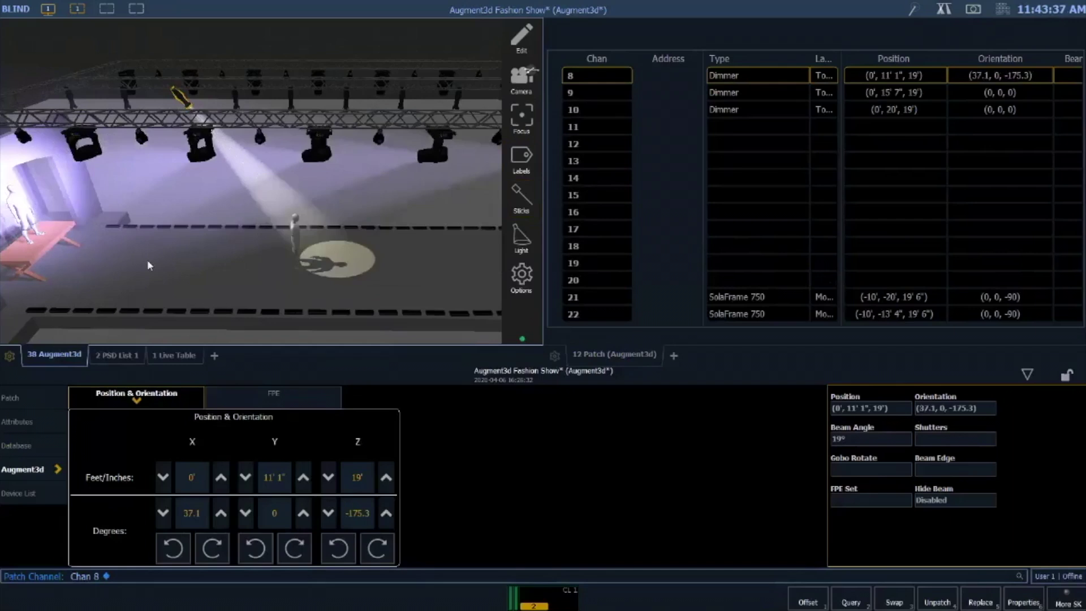
Return to Live and restore the workspace to a single frame showing the Augment3d view
{"action": "left_click", "coordinate": [173, 355]}
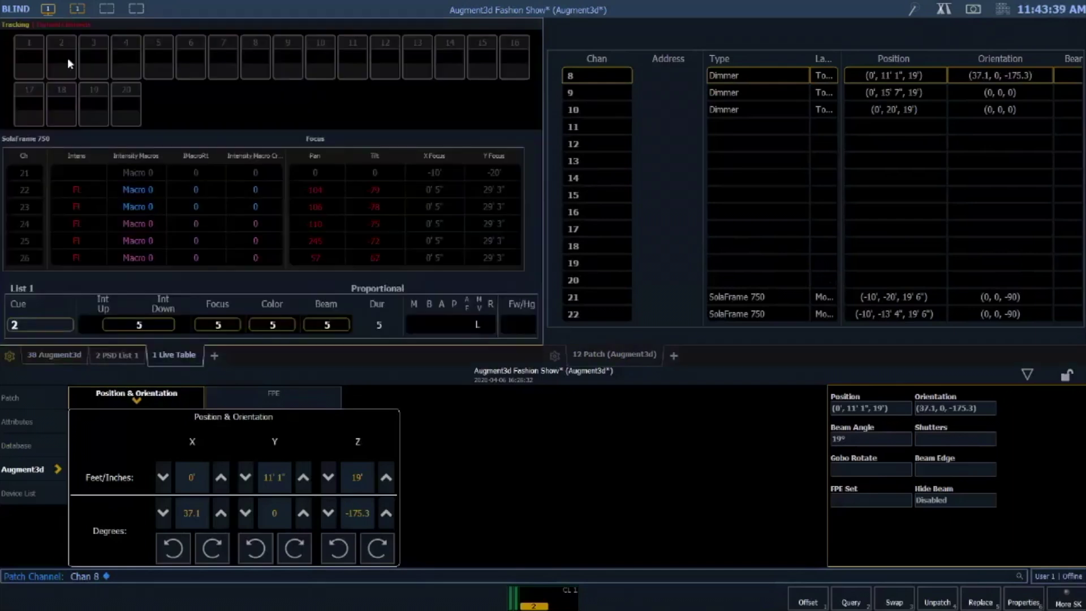
{"action": "left_click", "coordinate": [43, 10]}
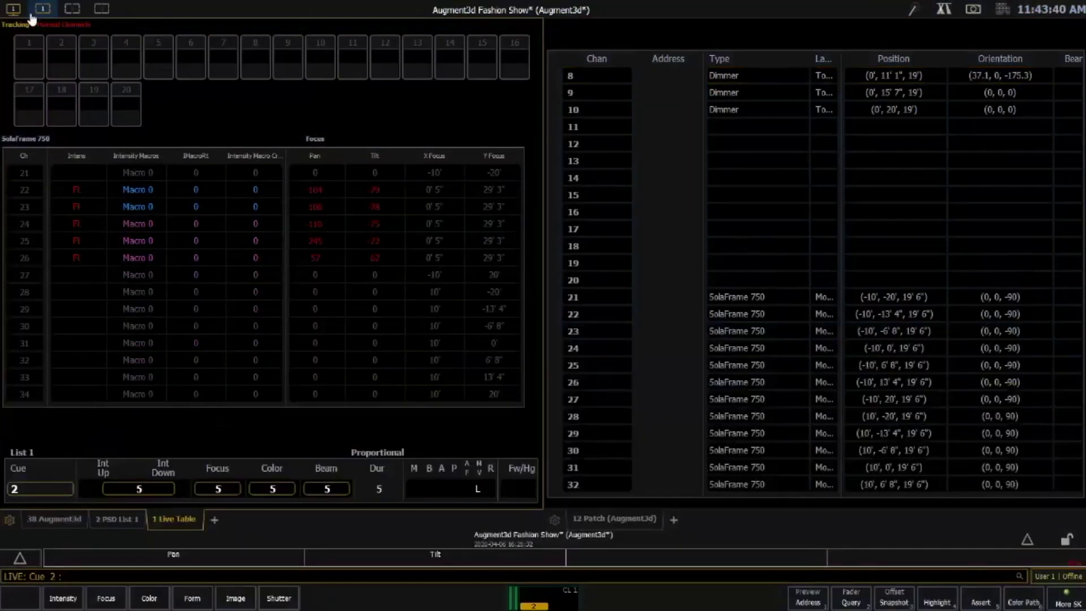
{"action": "left_click", "coordinate": [32, 17]}
{"action": "left_click", "coordinate": [253, 491]}
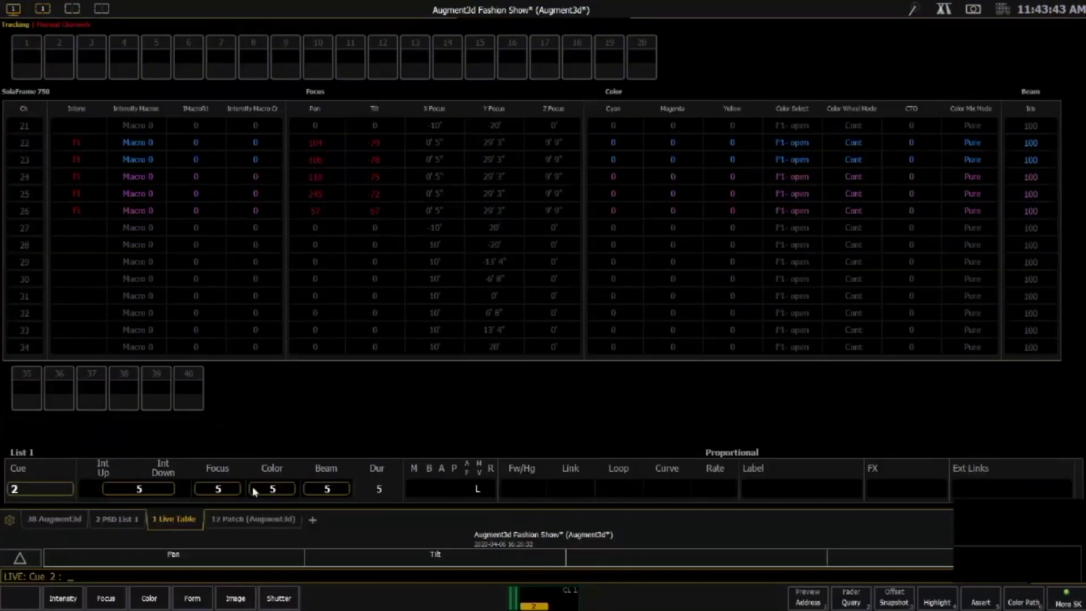
{"action": "left_click", "coordinate": [58, 525]}
Select channels 26 Thru 24, set them to Full, and focus their beams on the figure mid-stage
{"action": "middle_click_drag", "start_coordinate": [627, 361], "coordinate": [555, 317]}
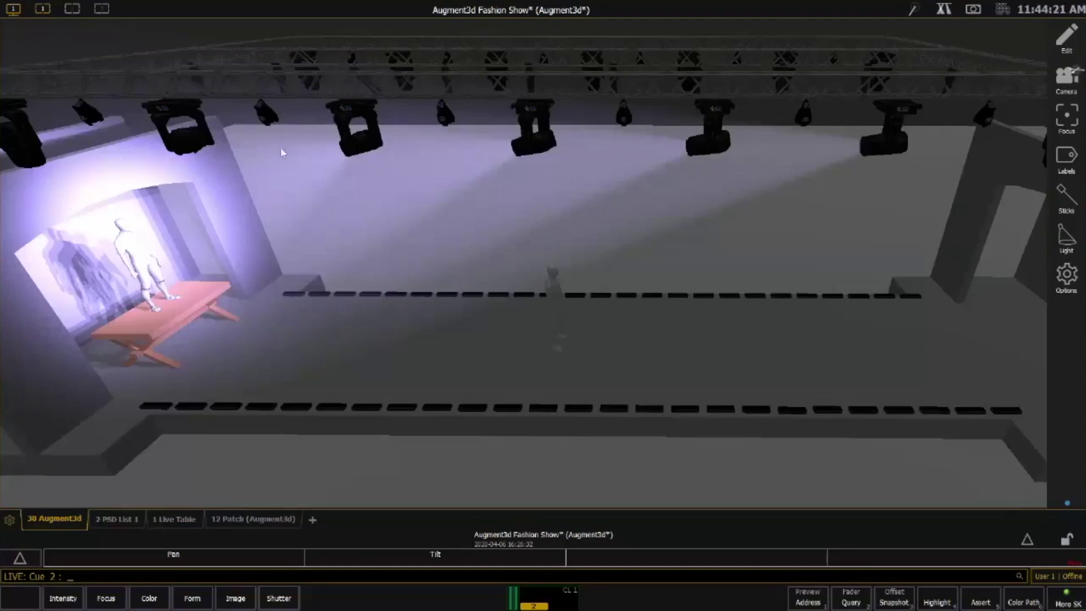
{"action": "left_click", "coordinate": [356, 139]}
{"action": "left_click", "coordinate": [538, 148], "text": "shift"}
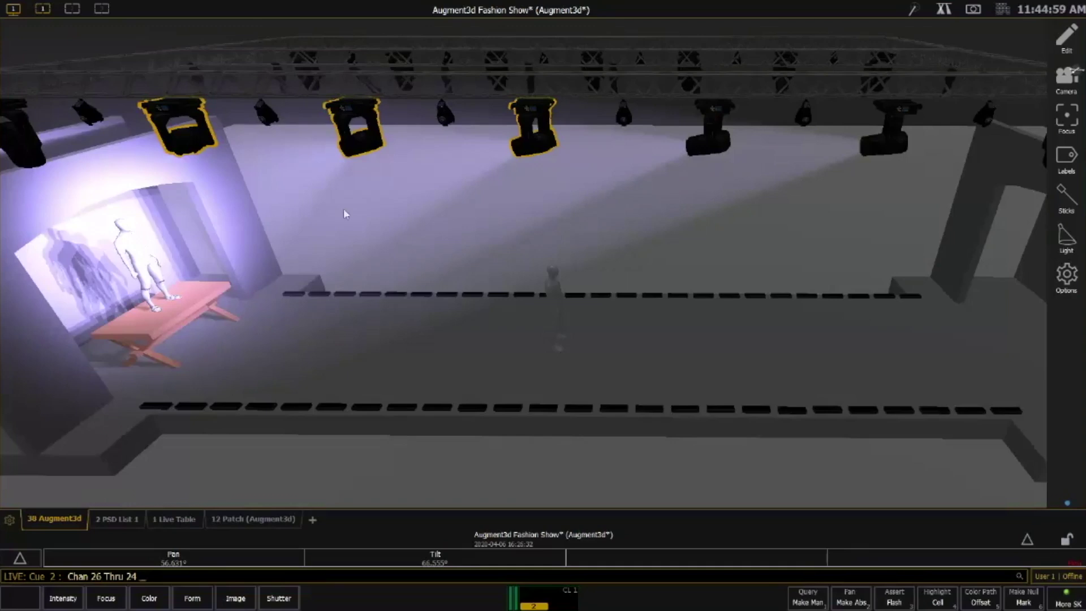
{"action": "key", "text": "f"}
{"action": "left_click", "coordinate": [562, 345]}
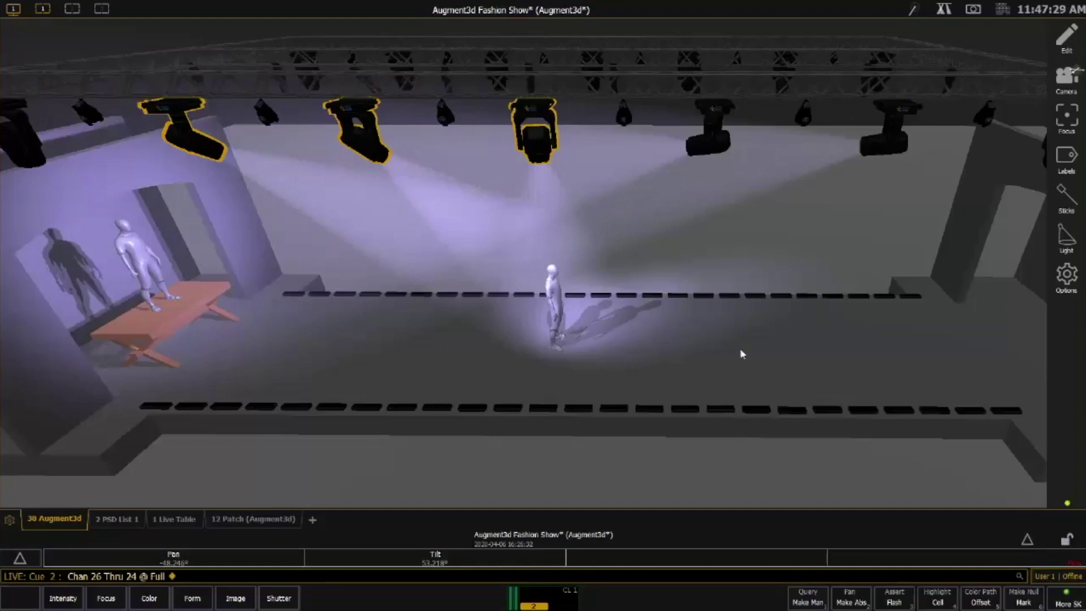
Sneak all manual changes out in time 0, and run Go To Cue Out
{"action": "left_click", "coordinate": [1069, 238]}
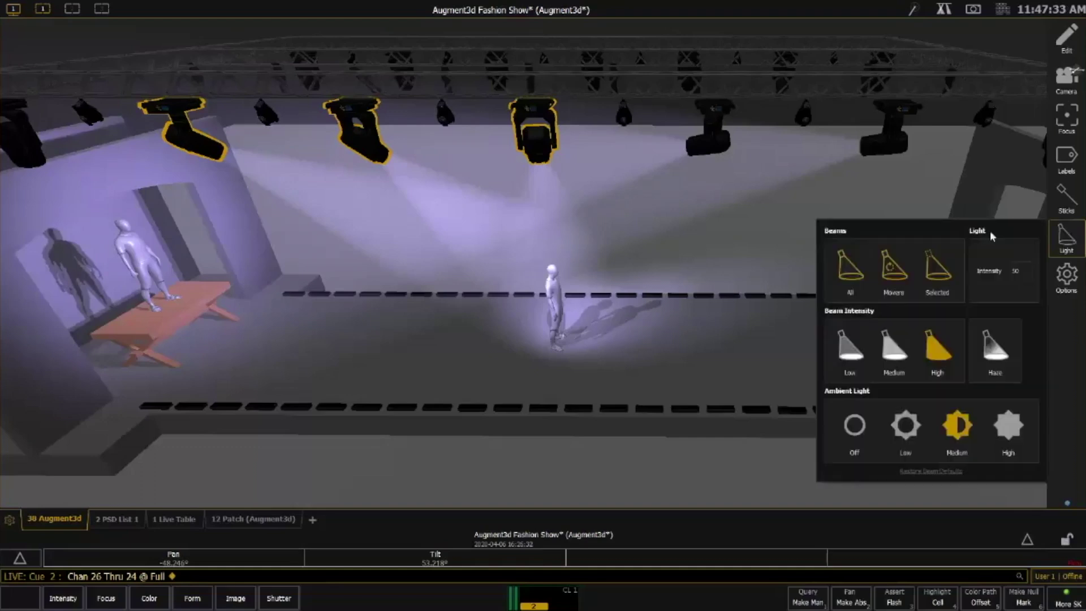
{"action": "left_click", "coordinate": [751, 376]}
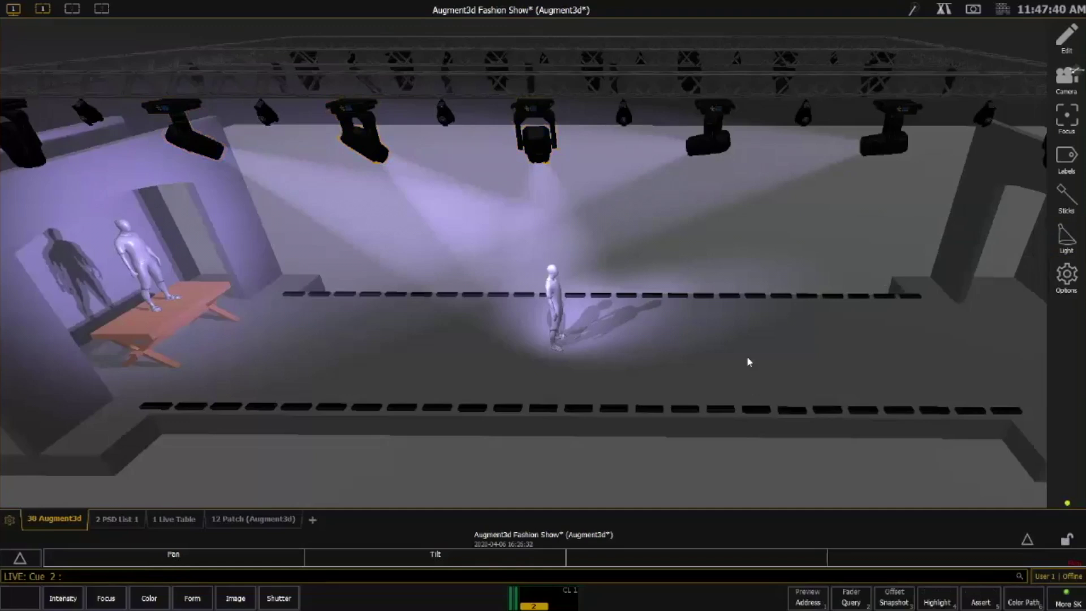
{"action": "key", "text": "n"}
{"action": "key", "text": "0"}
{"action": "key", "text": "Return"}
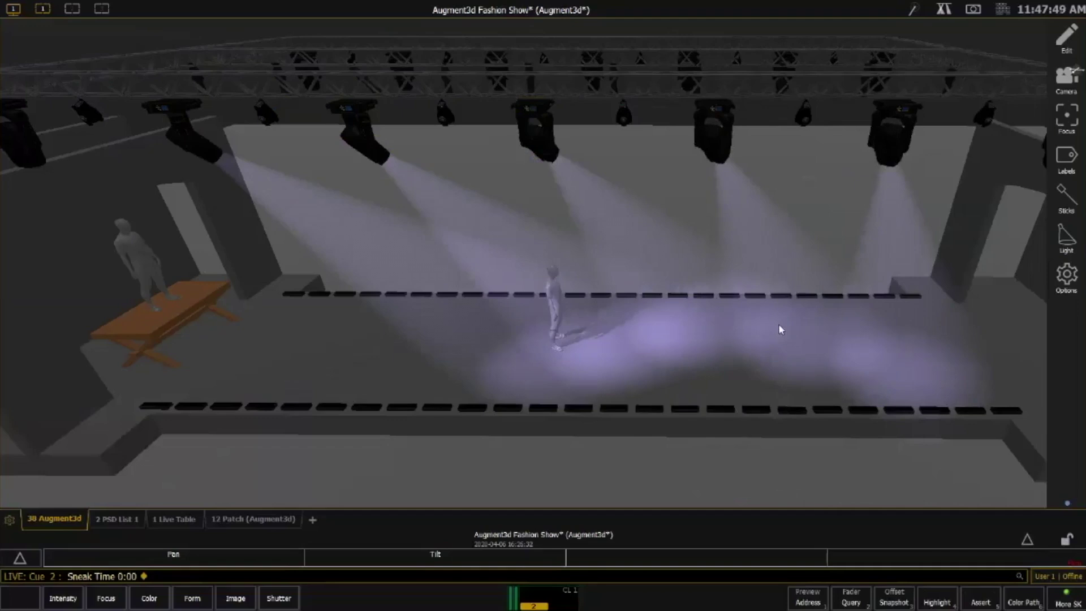
{"action": "key", "text": "ctrl+g"}
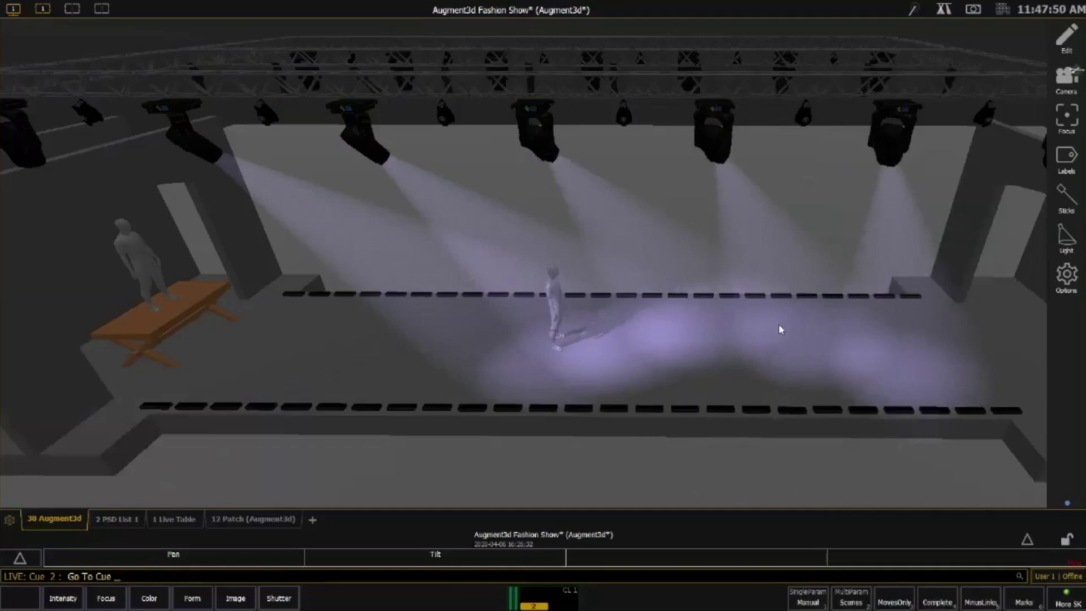
{"action": "key", "text": "o"}
{"action": "key", "text": "Return"}
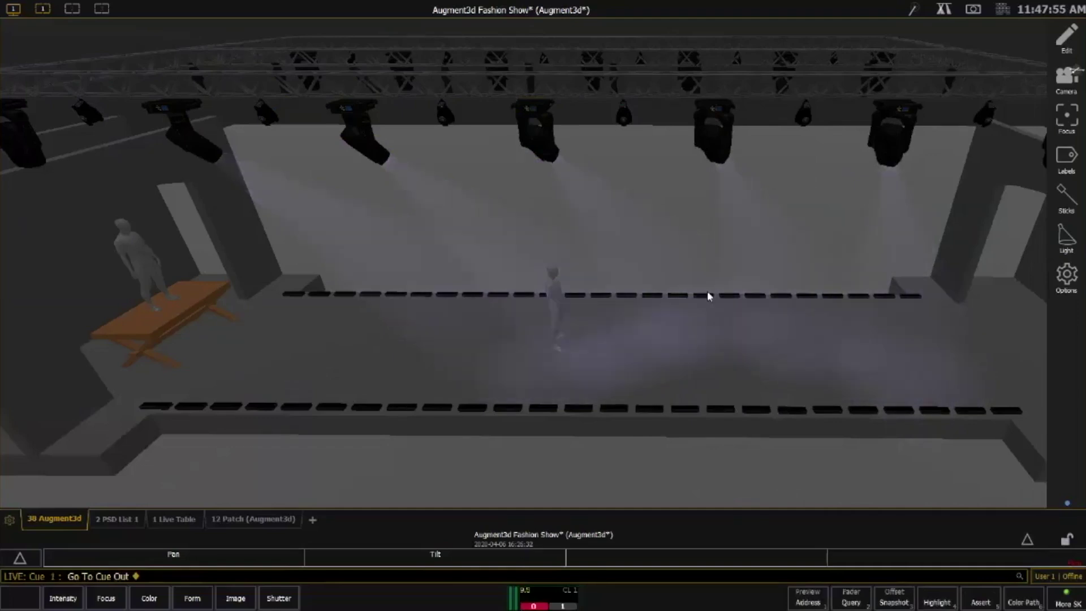
Query the ColorSource PAR DB RGB fixtures and set channels 41 Thru 52 to Full
{"action": "key", "text": "F10"}
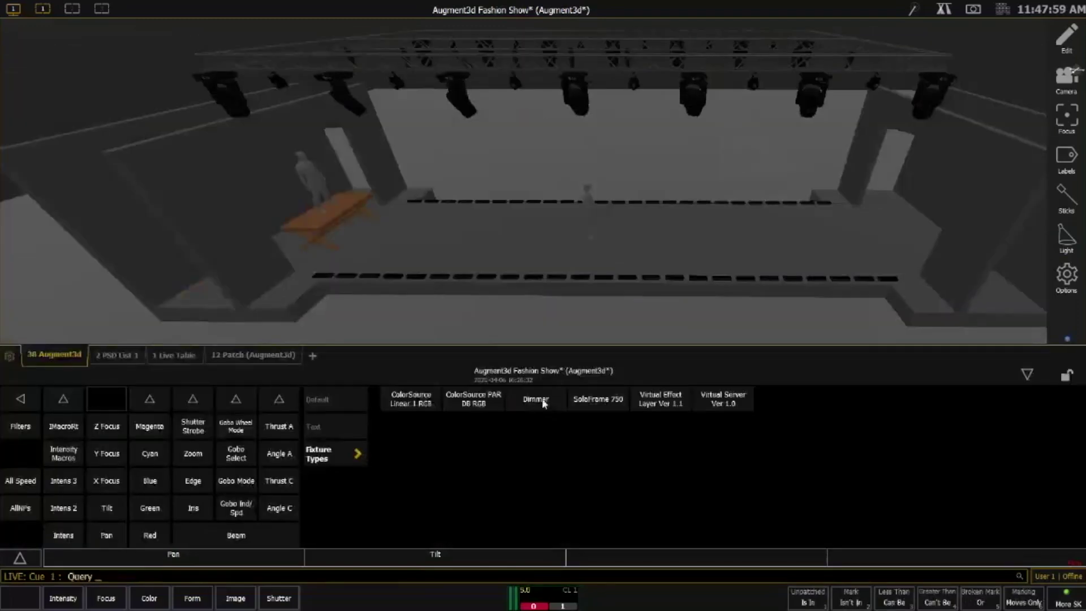
{"action": "left_click", "coordinate": [477, 403]}
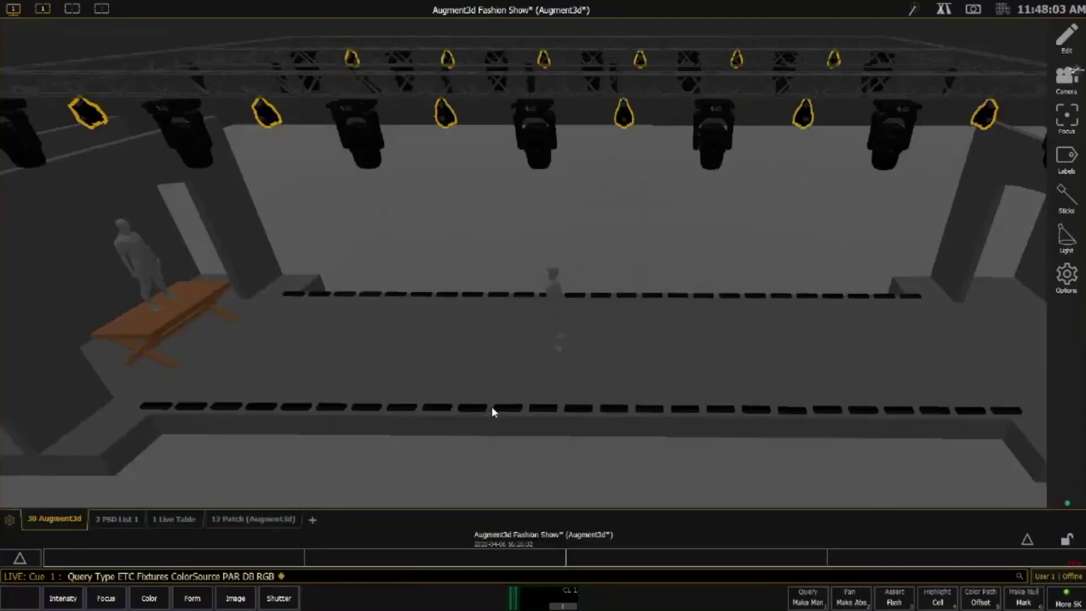
{"action": "key", "text": "f"}
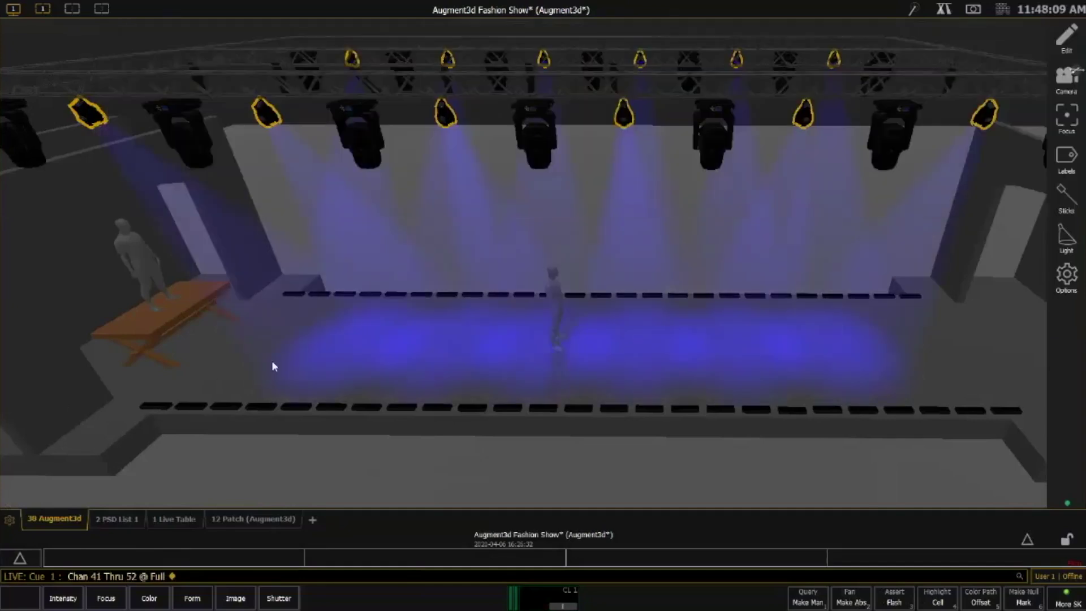
Select movers 25, 23, 32 and 30 in the 3D model and set their intensity to Full
{"action": "left_click", "coordinate": [358, 157]}
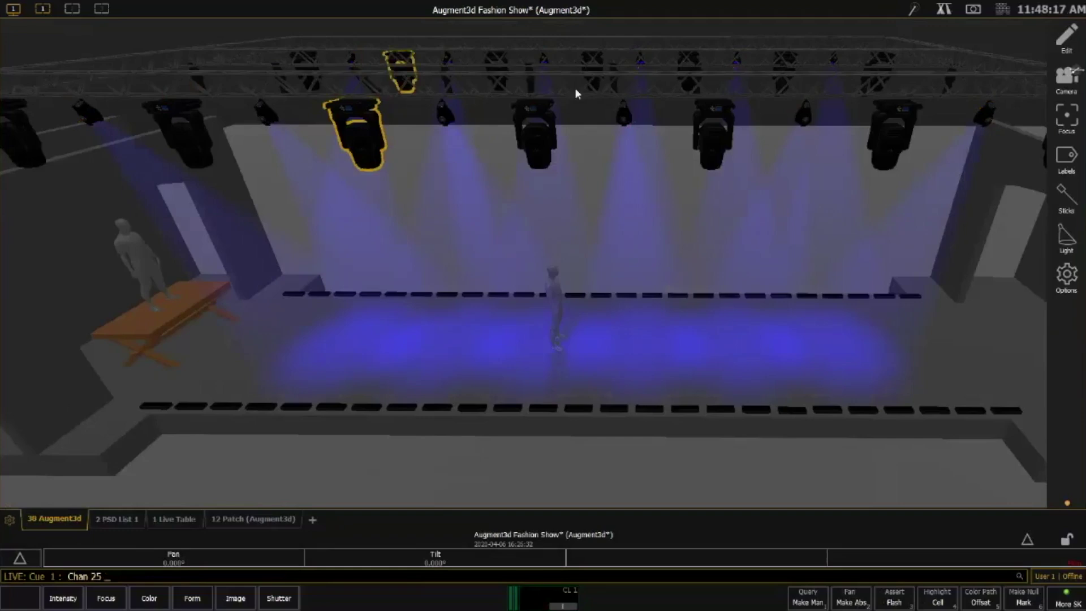
{"action": "key", "text": "BackSpace"}
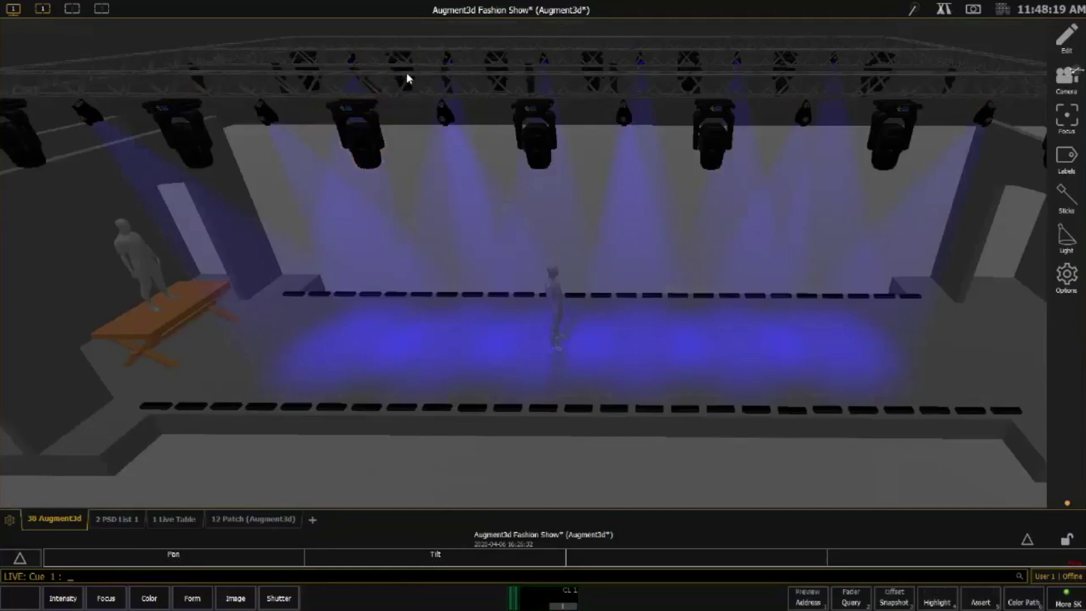
{"action": "type", "text": "25"}
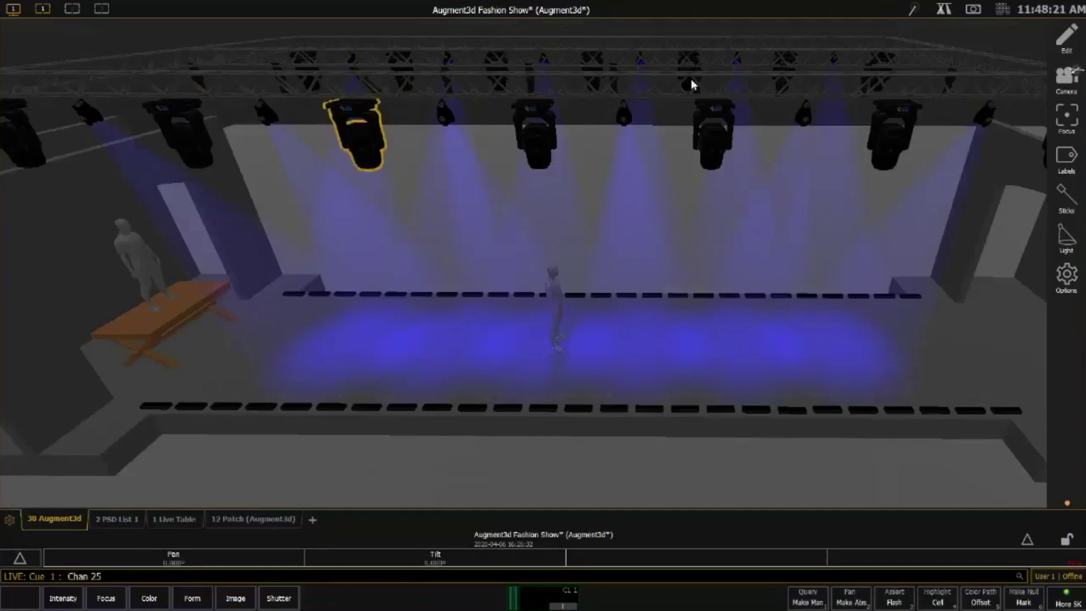
{"action": "left_click", "coordinate": [691, 79]}
{"action": "left_click", "coordinate": [503, 91]}
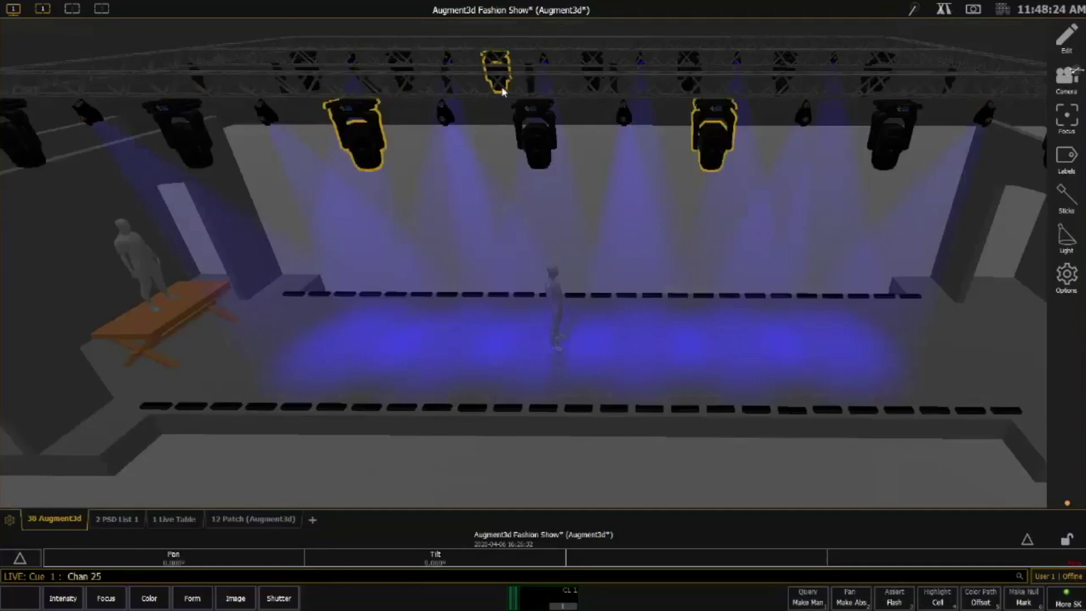
{"action": "left_click", "coordinate": [691, 85]}
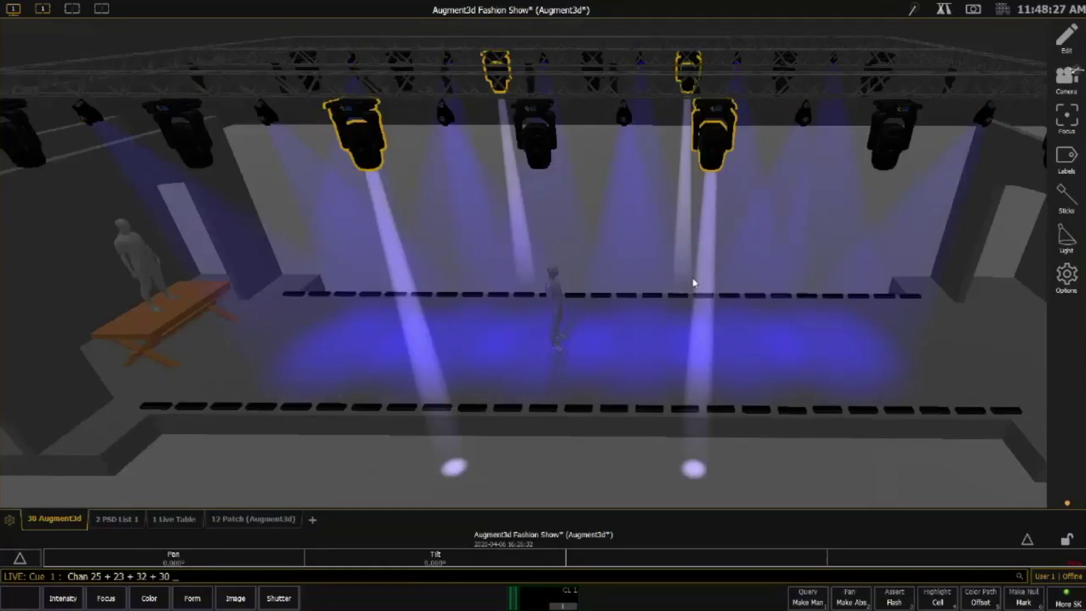
{"action": "key", "text": "f"}
{"action": "key", "text": "f"}
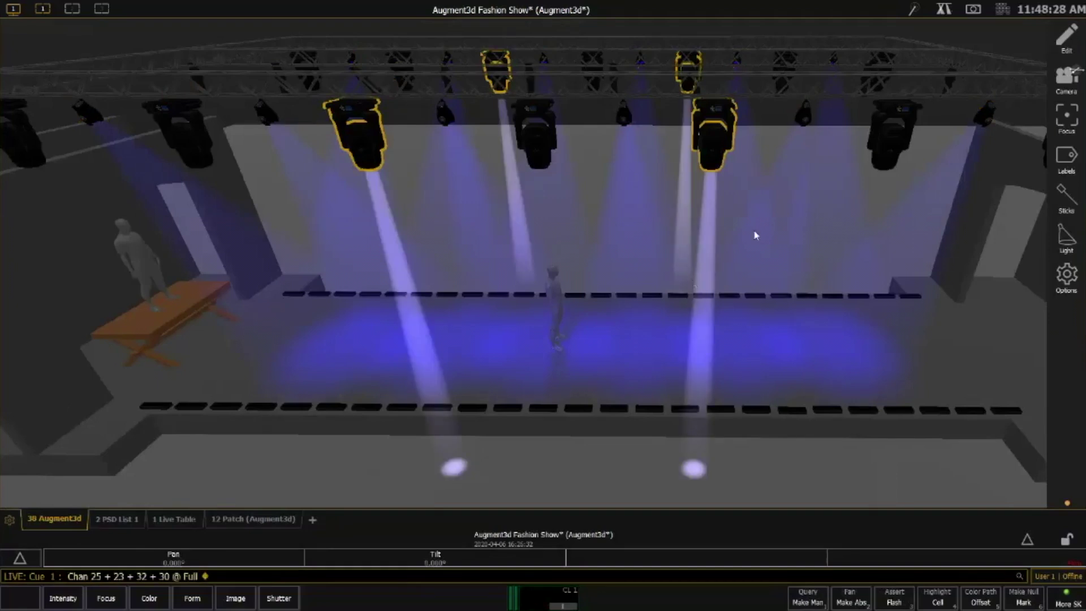
Widen the zoom of channels 25, 23, 32 and 30 using the form controls of ML Controls
{"action": "left_click", "coordinate": [945, 10]}
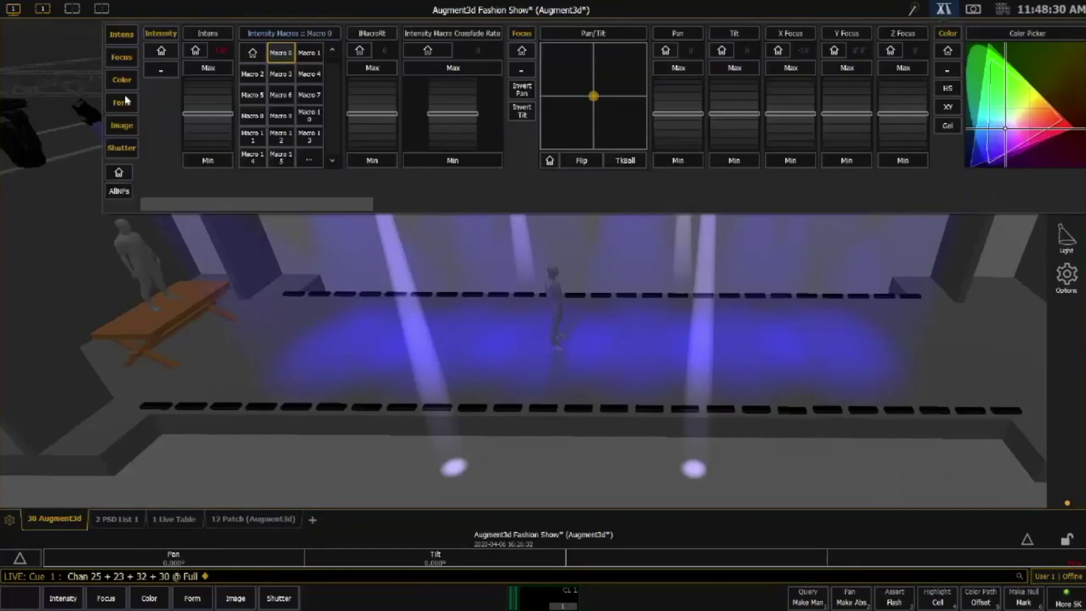
{"action": "left_click", "coordinate": [123, 96]}
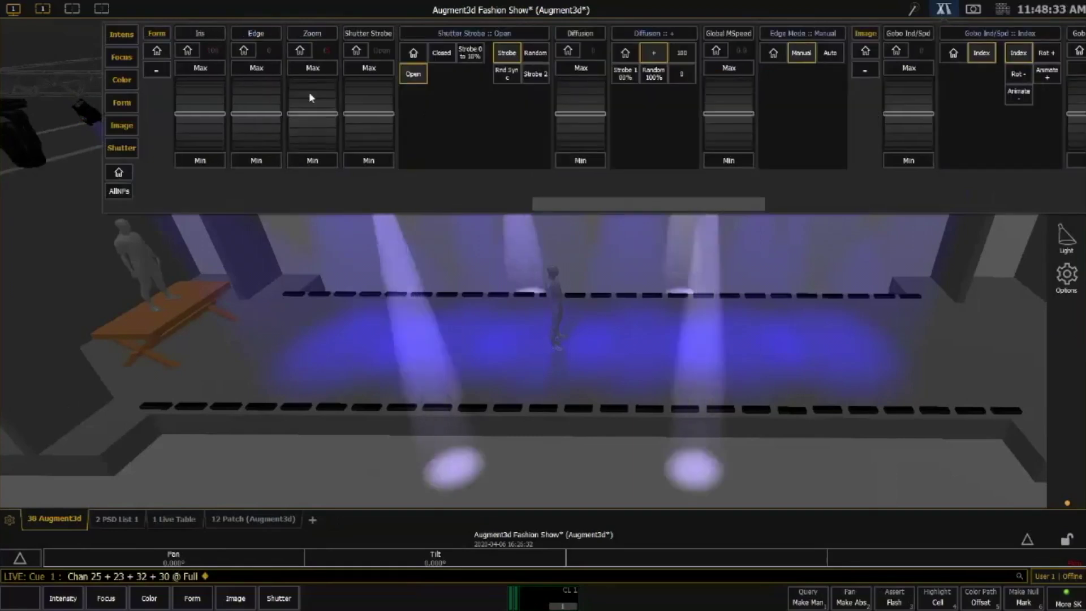
{"action": "left_click_drag", "start_coordinate": [310, 98], "coordinate": [312, 94]}
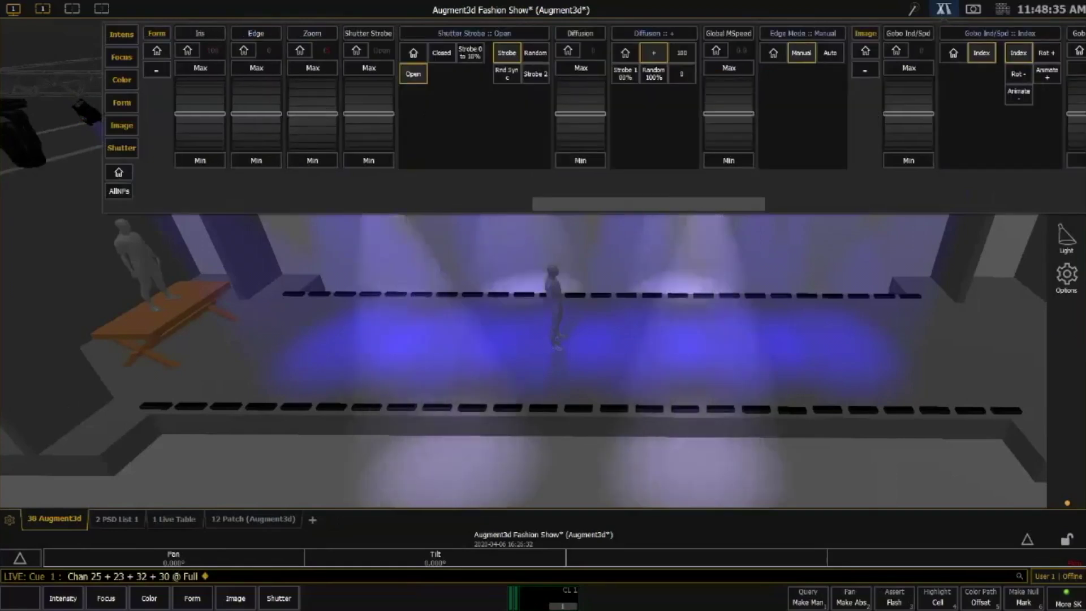
Focus movers 25, 23, 32 and 30 on the figure at centre stage and color them warm yellow with the color picker
{"action": "left_click", "coordinate": [556, 341]}
{"action": "left_click", "coordinate": [555, 340]}
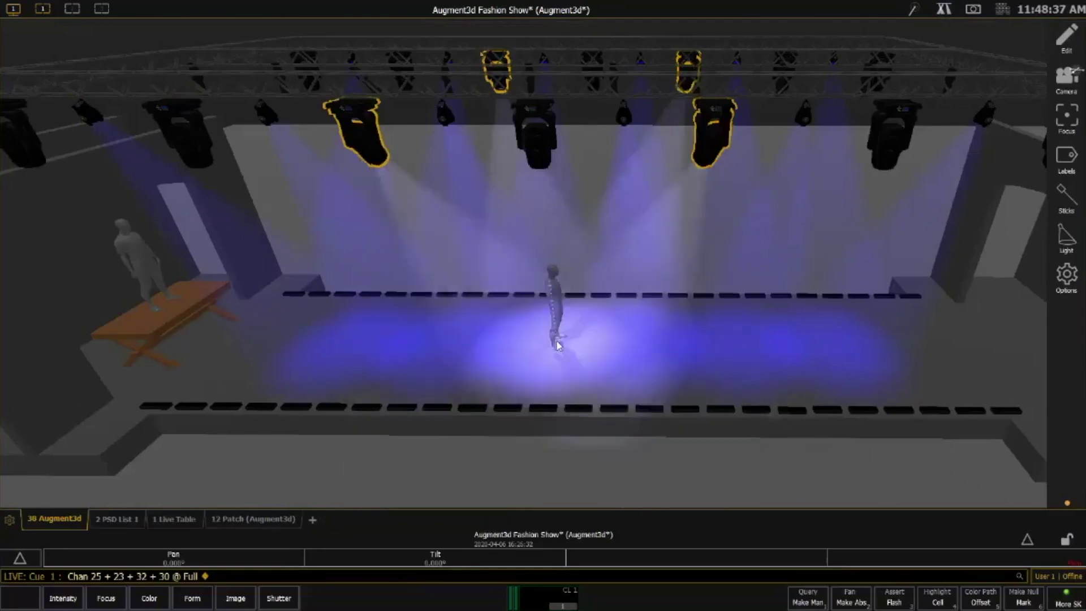
{"action": "left_click", "coordinate": [948, 21]}
{"action": "scroll", "coordinate": [312, 92], "scroll_direction": "up", "scroll_amount": 5}
{"action": "left_click", "coordinate": [249, 103]}
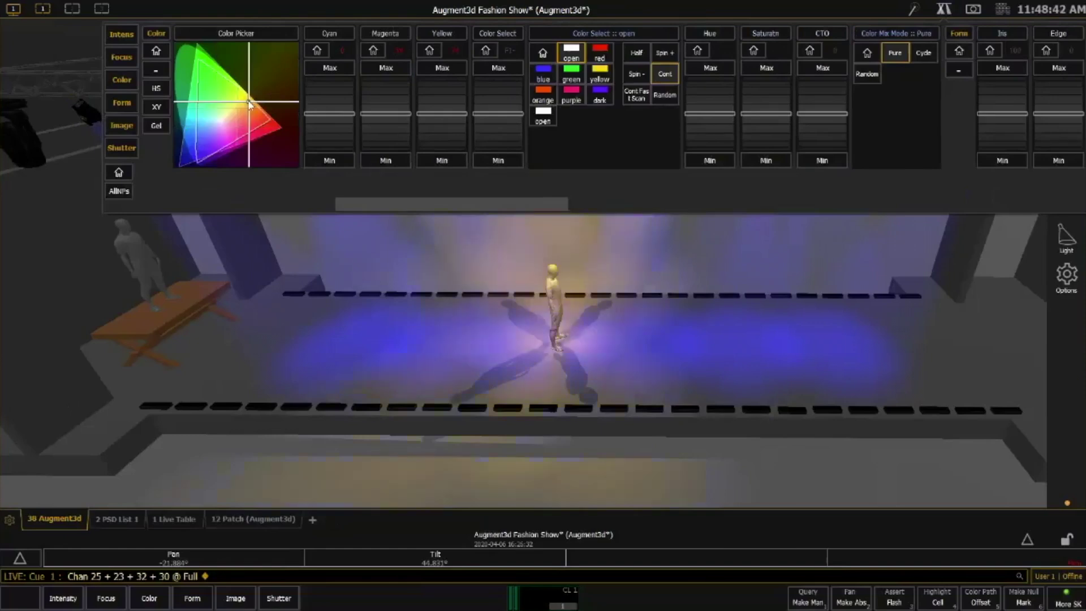
{"action": "left_click", "coordinate": [356, 473]}
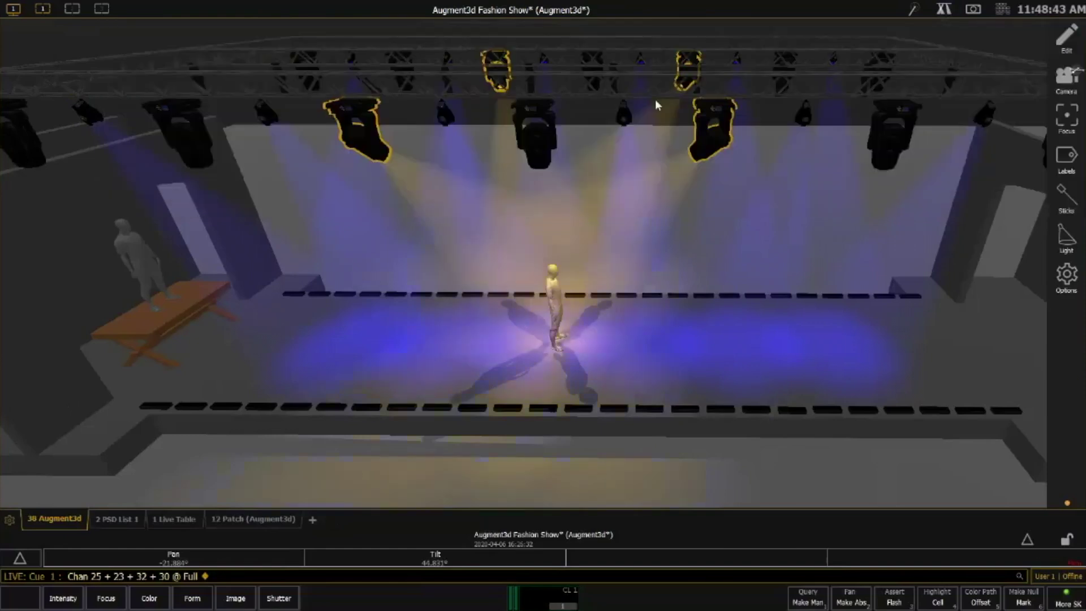
Select channels 23 and 30, try beams off, movers only and selected only, and restore the display of all beams
{"action": "left_click", "coordinate": [701, 141]}
{"action": "left_click", "coordinate": [695, 95], "text": "ctrl"}
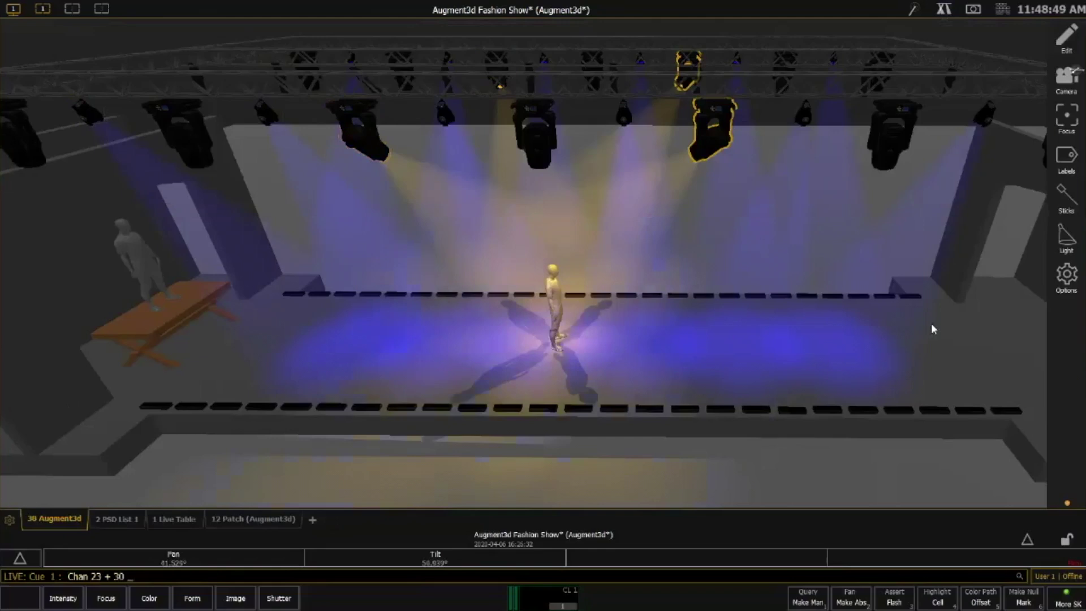
{"action": "left_click", "coordinate": [1065, 238]}
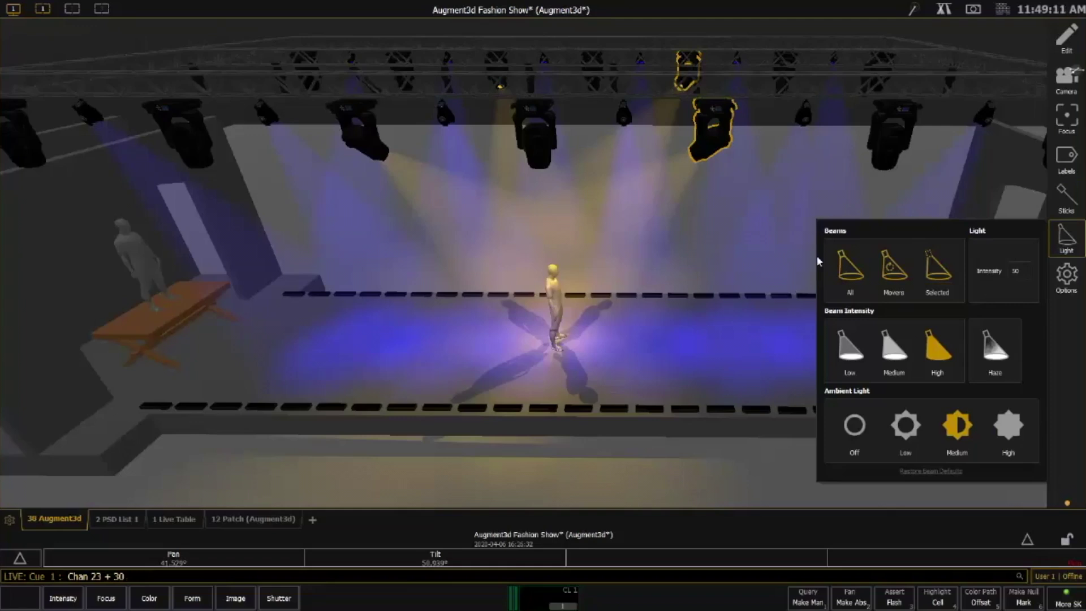
{"action": "left_click", "coordinate": [852, 276]}
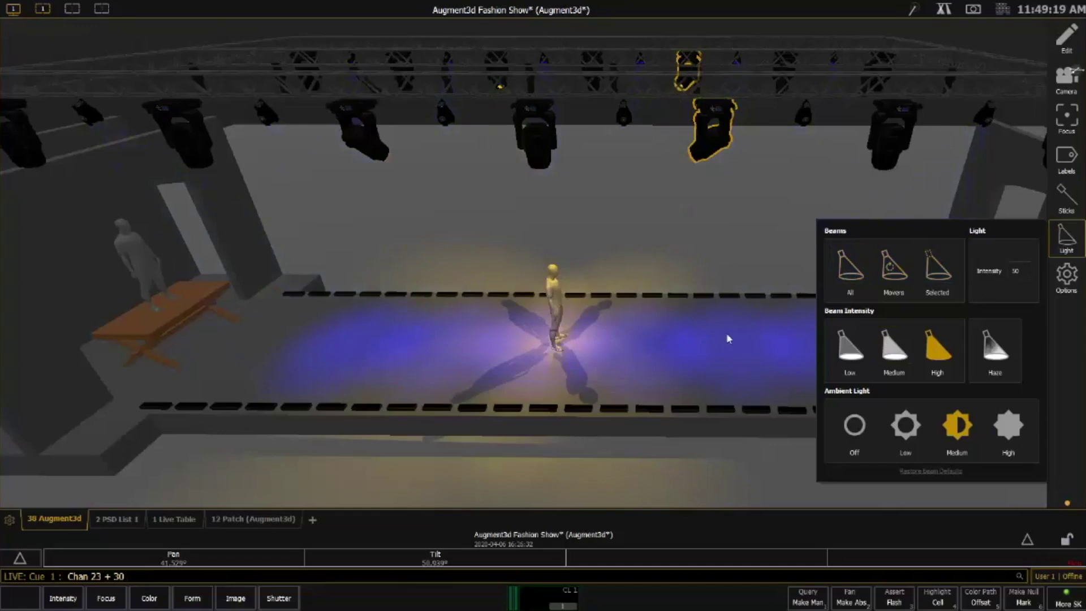
{"action": "left_click", "coordinate": [892, 276]}
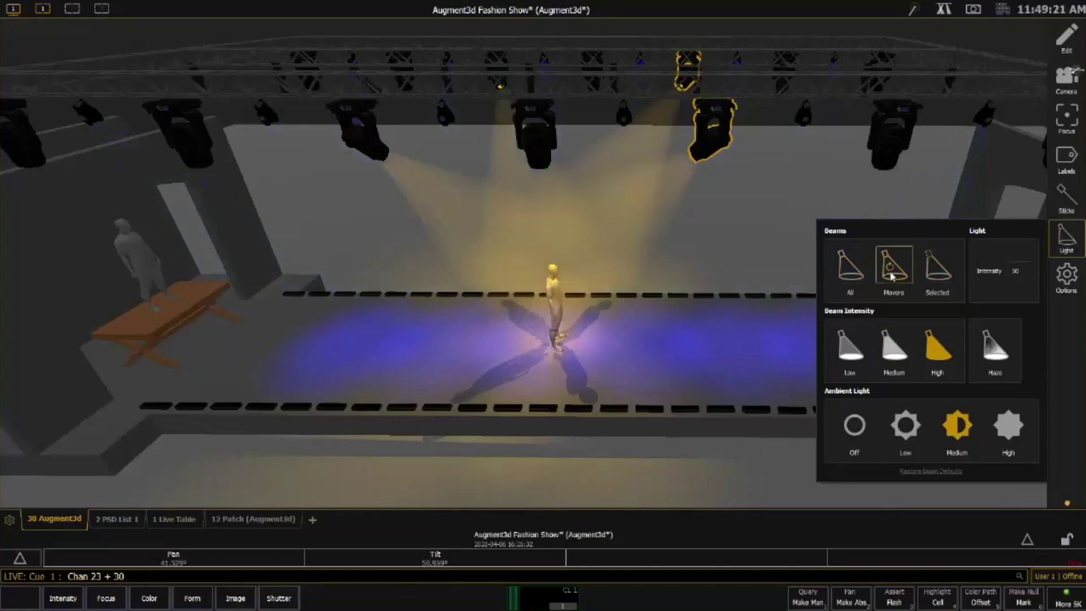
{"action": "left_click", "coordinate": [938, 276]}
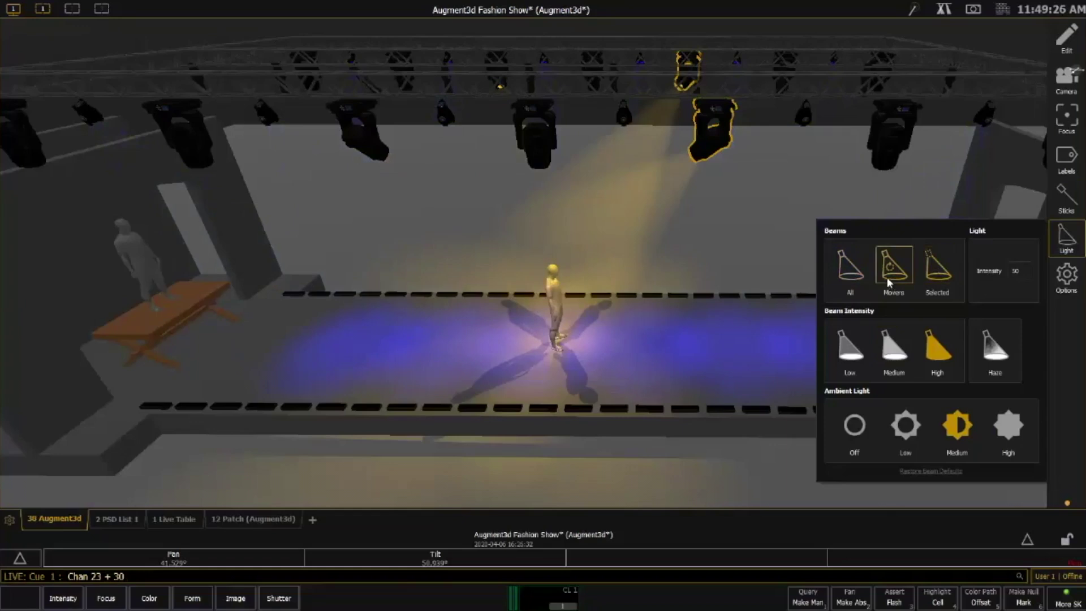
{"action": "left_click", "coordinate": [850, 275]}
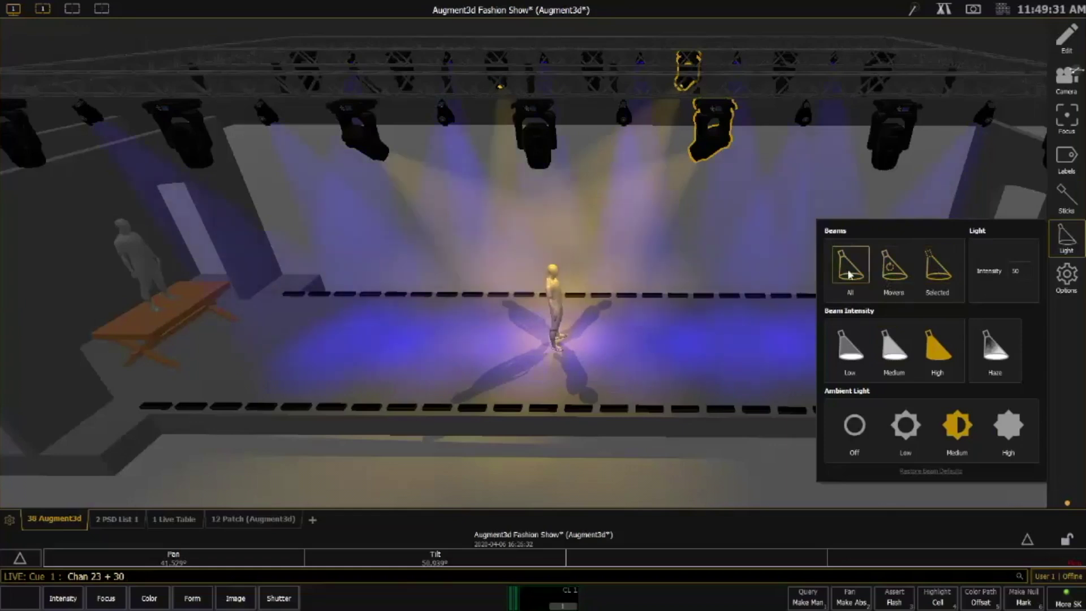
Set the Light intensity of the 3D view to 50
{"action": "left_click", "coordinate": [1020, 272]}
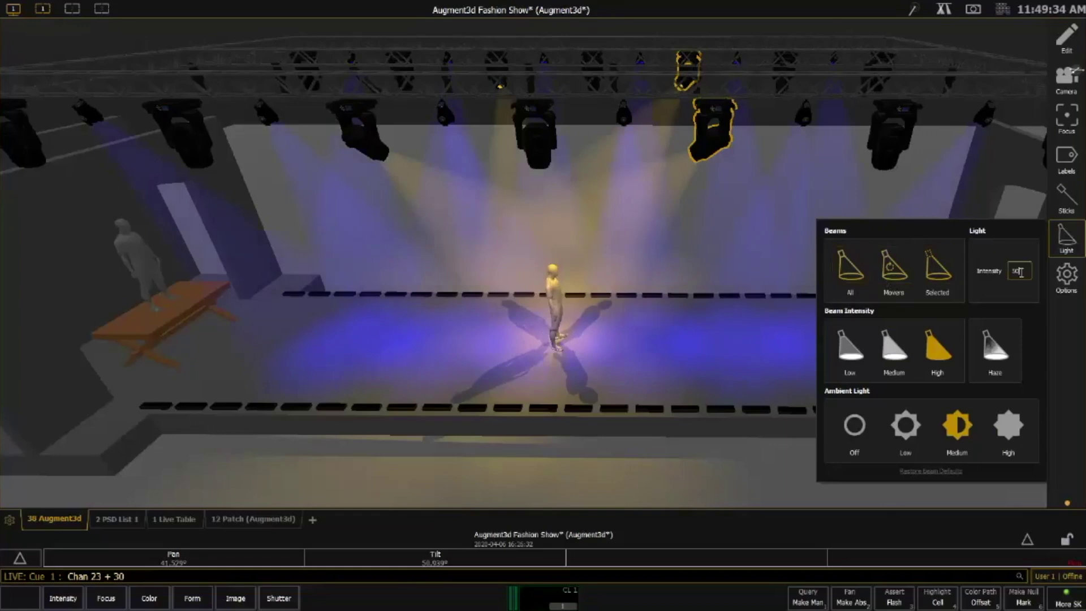
{"action": "left_click_drag", "start_coordinate": [1021, 272], "coordinate": [990, 272]}
{"action": "left_click", "coordinate": [985, 268]}
{"action": "type", "text": "50"}
{"action": "left_click_drag", "start_coordinate": [989, 273], "coordinate": [964, 269]}
Compare the Low, Medium and High beam intensity settings and leave the beam intensity on High
{"action": "left_click", "coordinate": [849, 360]}
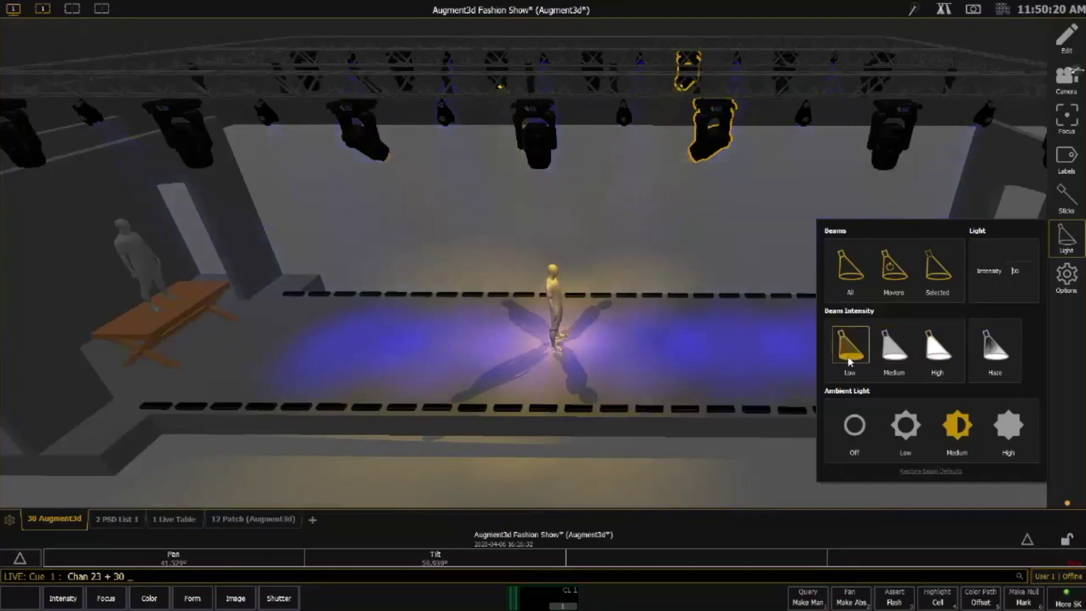
{"action": "left_click", "coordinate": [898, 359]}
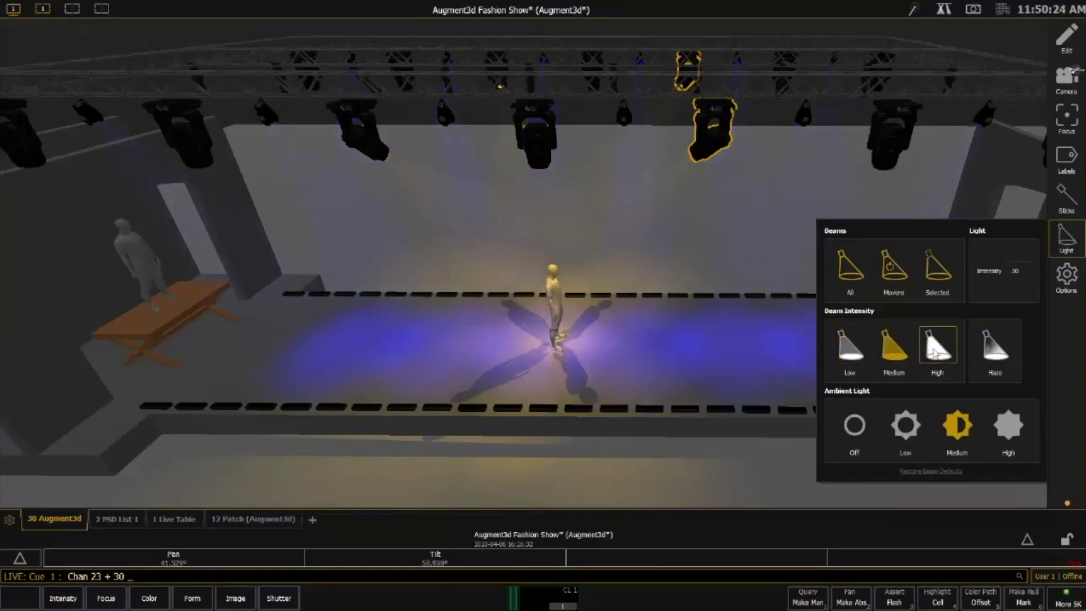
{"action": "left_click", "coordinate": [936, 353]}
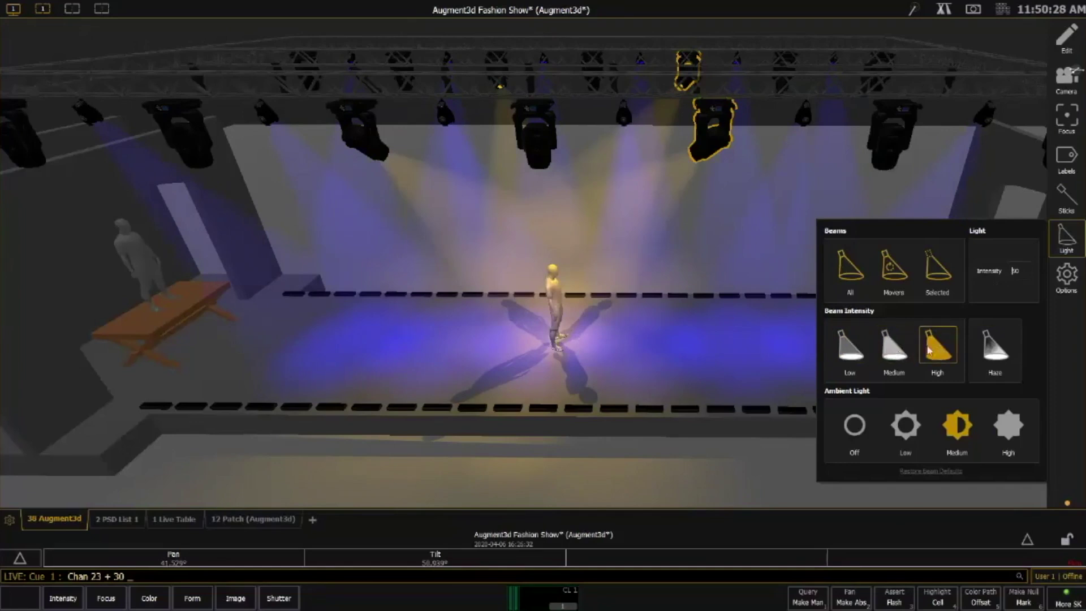
{"action": "left_click", "coordinate": [850, 347]}
{"action": "left_click", "coordinate": [981, 271]}
{"action": "mouse_move", "coordinate": [982, 271]}
{"action": "left_mouse_down"}
{"action": "mouse_move", "coordinate": [850, 272]}
{"action": "mouse_move", "coordinate": [1032, 266]}
{"action": "mouse_move", "coordinate": [972, 273]}
{"action": "mouse_move", "coordinate": [982, 272]}
{"action": "left_mouse_up"}
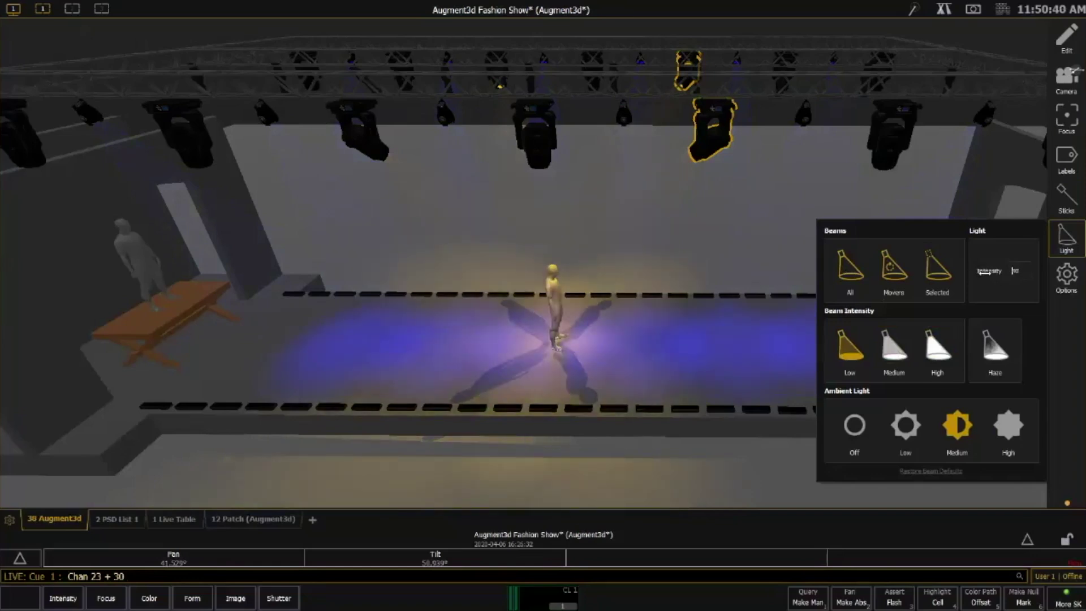
{"action": "left_click", "coordinate": [900, 356]}
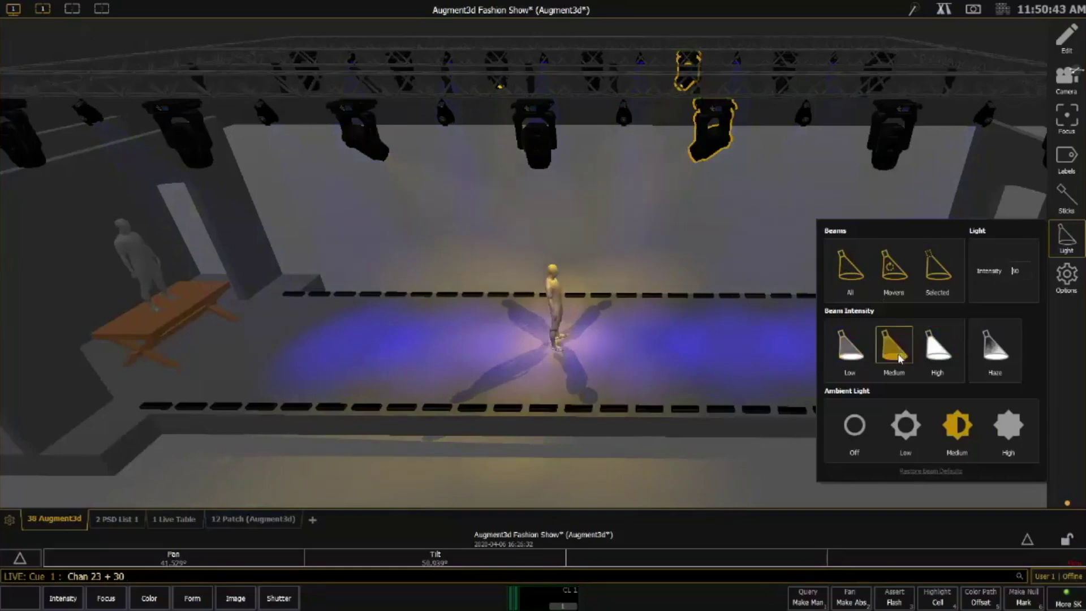
{"action": "left_click", "coordinate": [931, 354]}
{"action": "left_click", "coordinate": [1002, 348]}
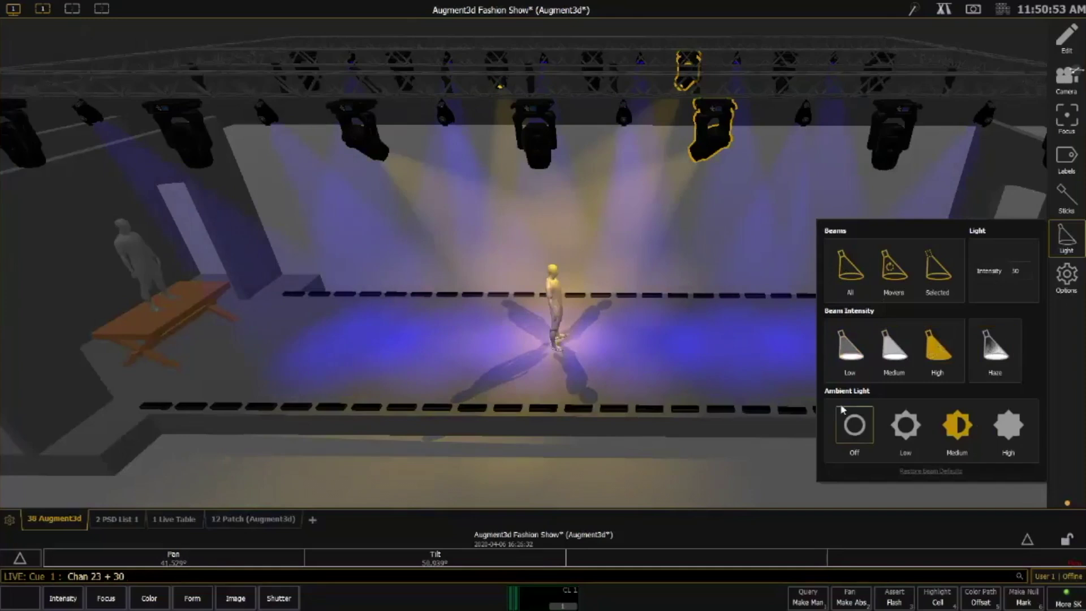
Compare the Off, Low, Medium and High ambient light settings and return the ambient light to Medium
{"action": "left_click", "coordinate": [855, 427]}
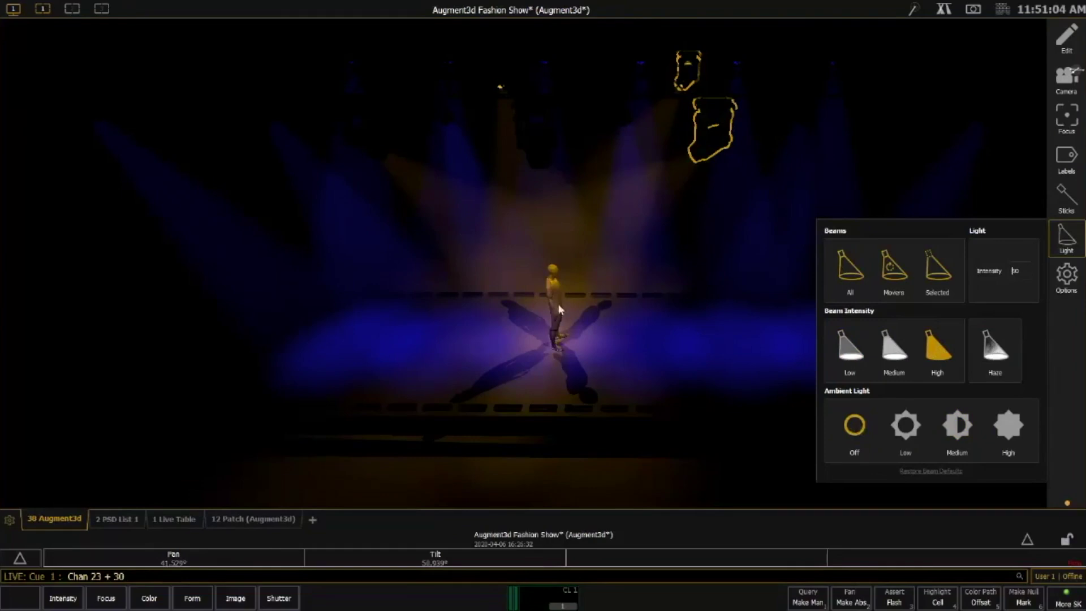
{"action": "left_click", "coordinate": [907, 427]}
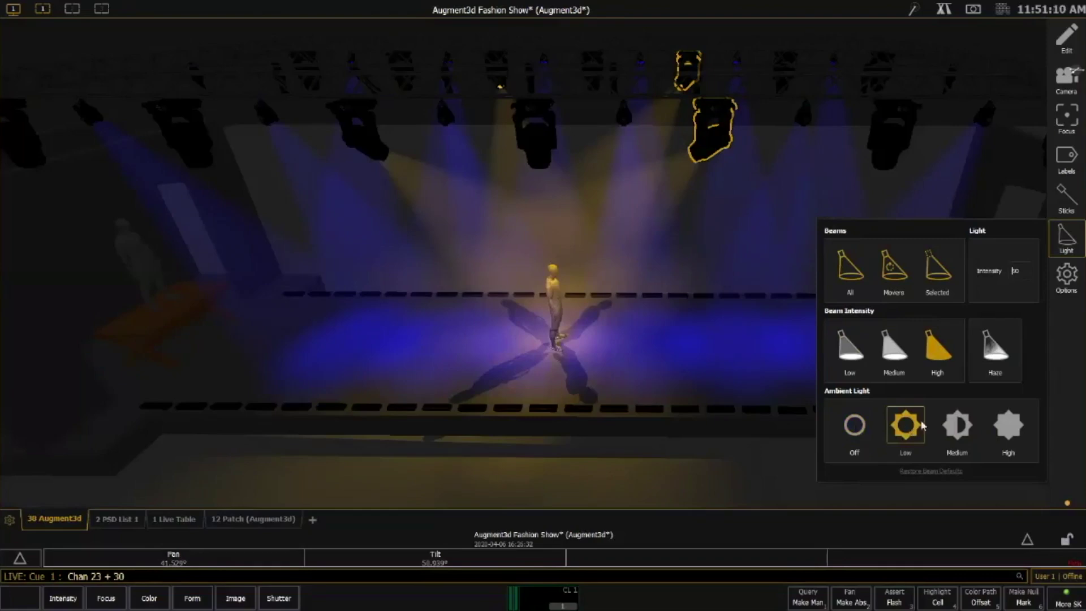
{"action": "left_click", "coordinate": [971, 425]}
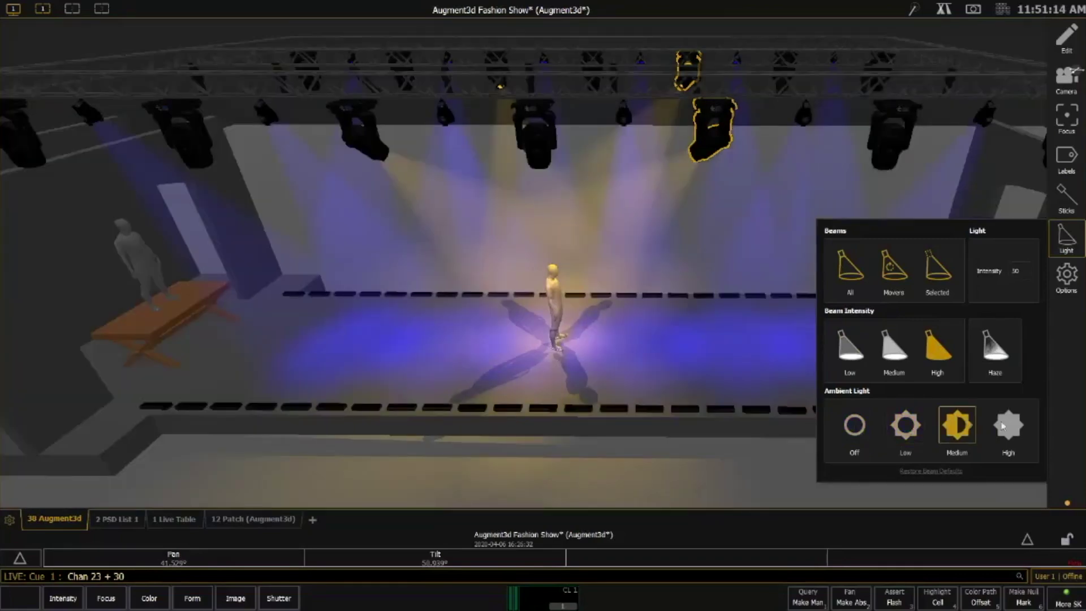
{"action": "left_click", "coordinate": [1003, 427]}
{"action": "left_click", "coordinate": [952, 430]}
{"action": "left_click", "coordinate": [855, 425]}
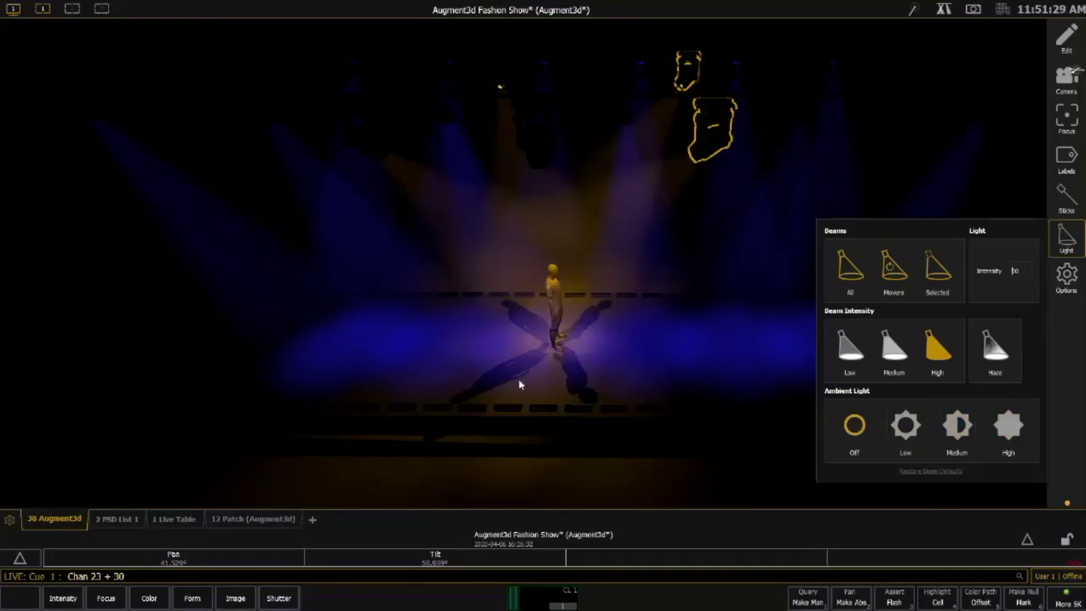
{"action": "left_click", "coordinate": [957, 427]}
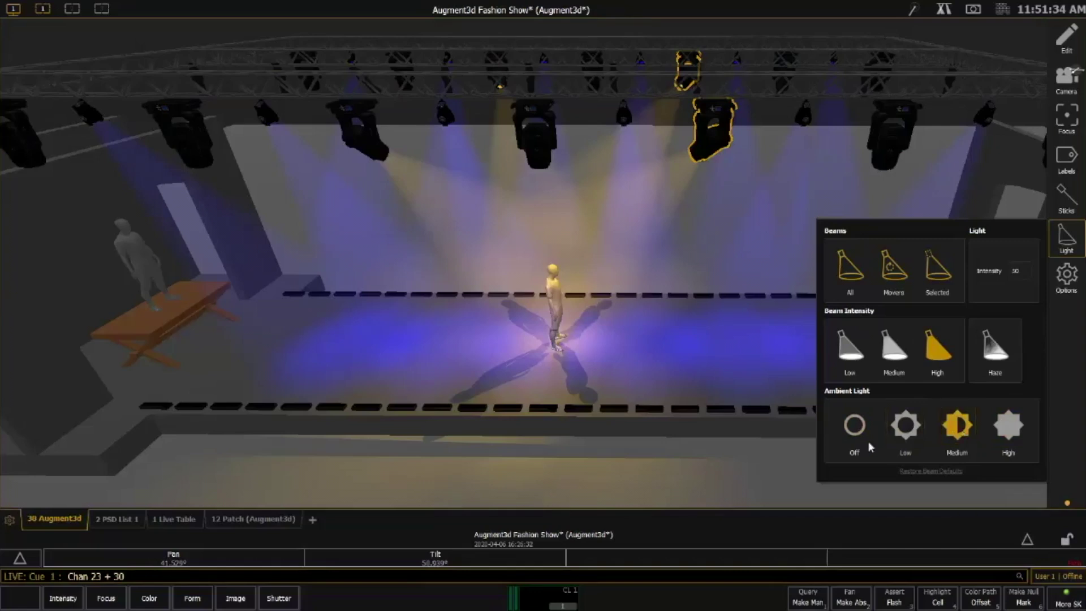
{"action": "left_click", "coordinate": [740, 450]}
Clear the command line and record the current look as Cue 3
{"action": "key", "text": "r"}
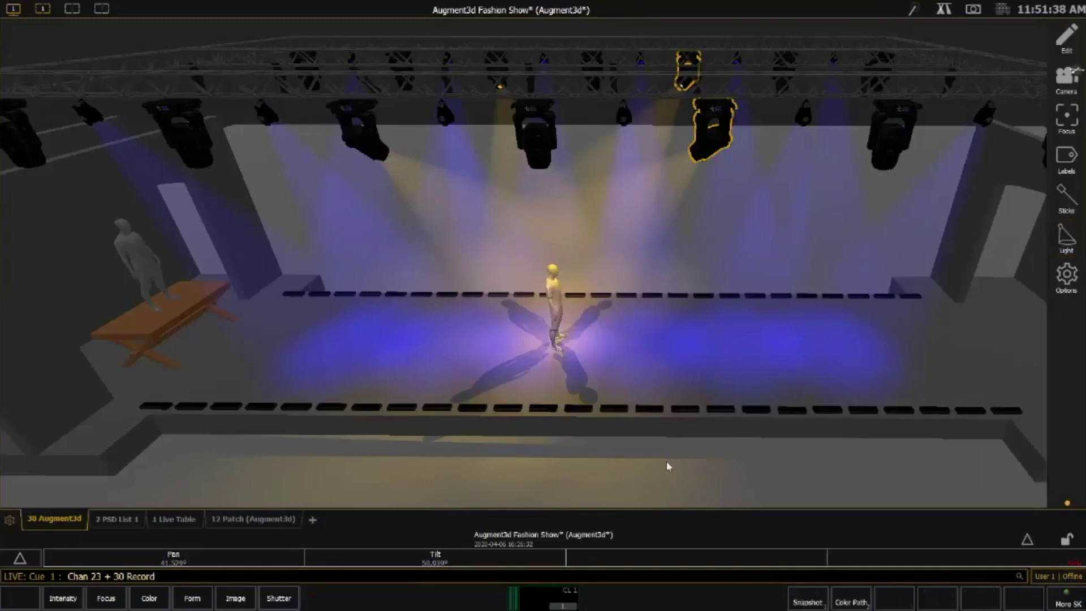
{"action": "key", "text": "Return"}
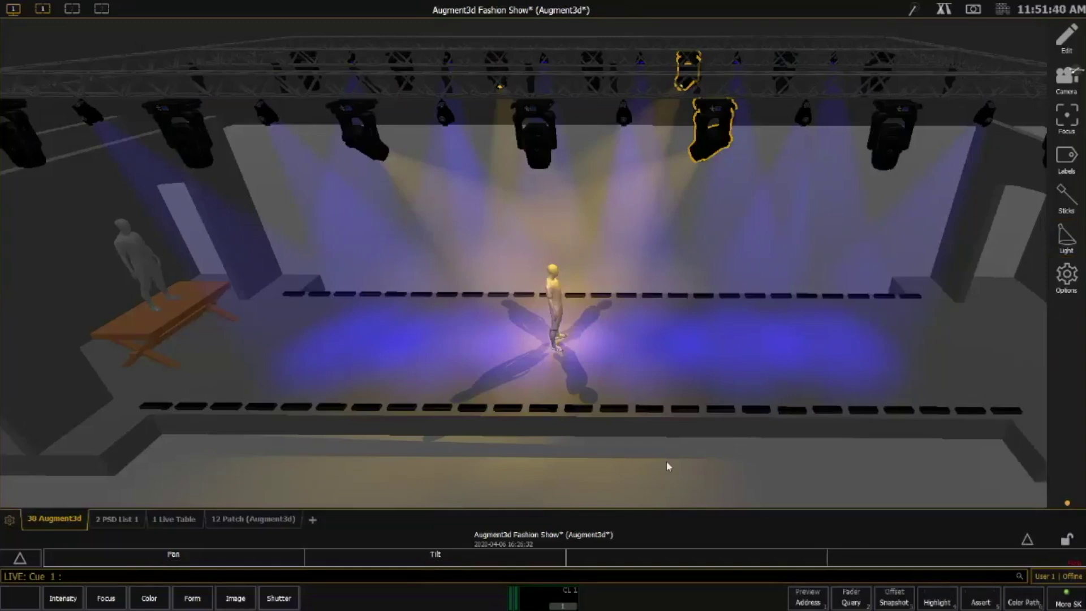
{"action": "type", "text": "r"}
{"action": "type", "text": "3"}
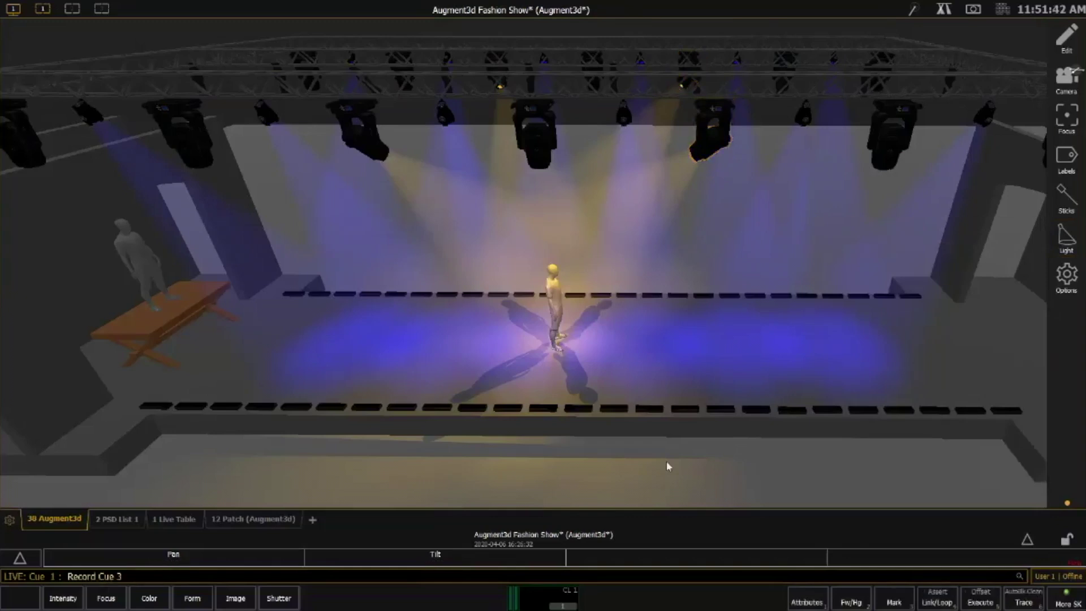
{"action": "key", "text": "Return"}
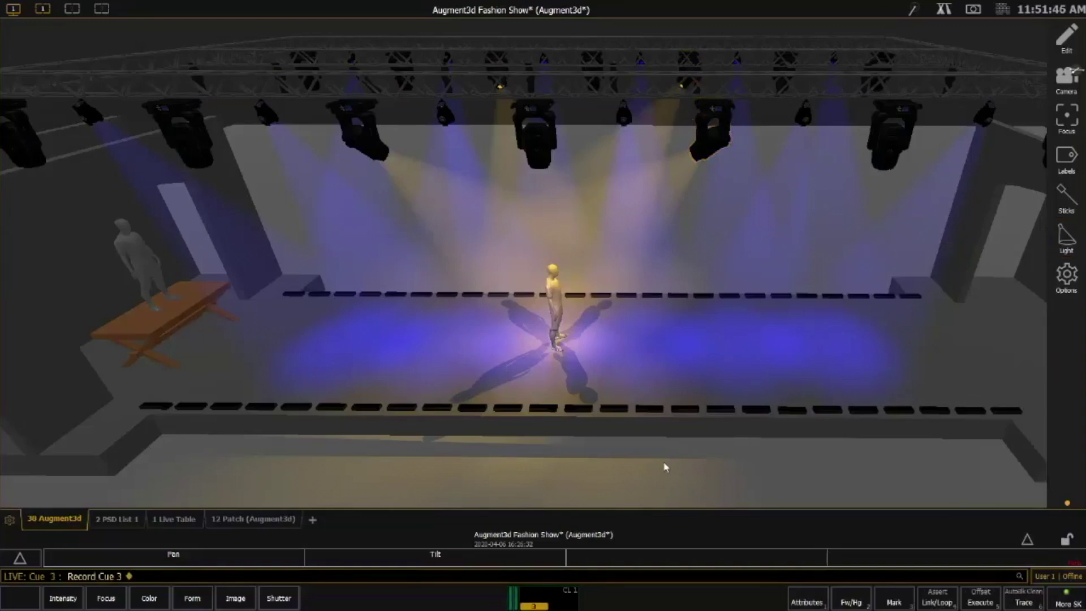
Review the render quality, refresh rate and lighting options of the 3D view and close them
{"action": "left_click", "coordinate": [1067, 277]}
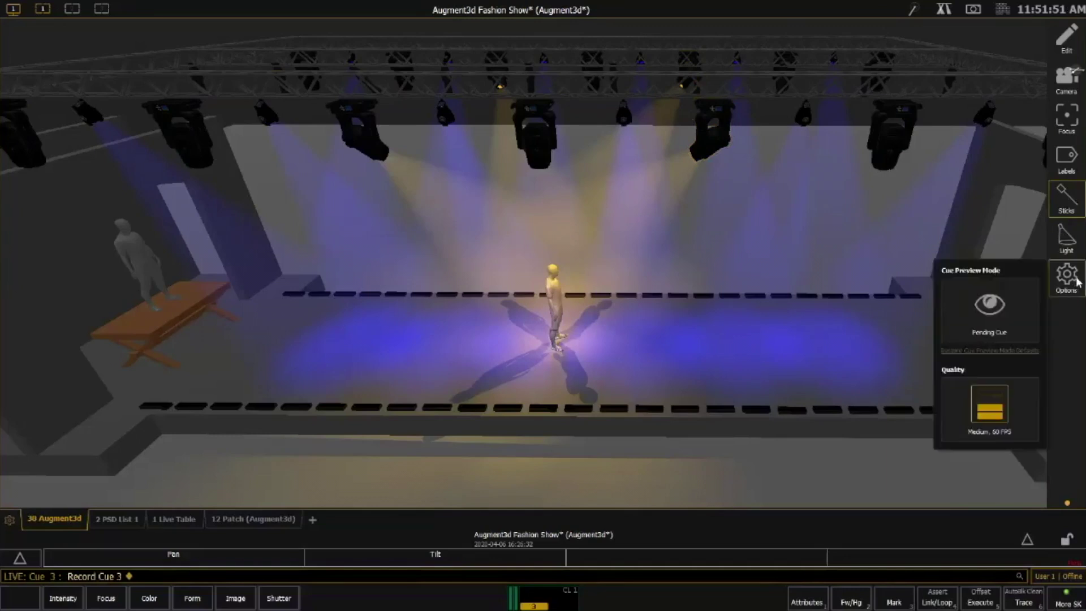
{"action": "left_click", "coordinate": [989, 403]}
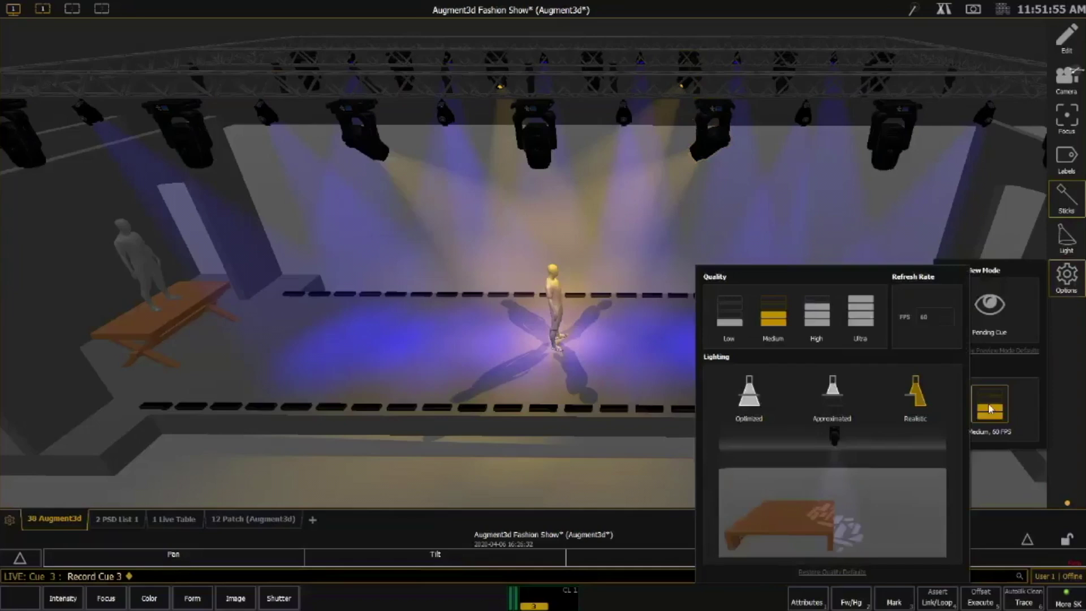
{"action": "left_click", "coordinate": [990, 409]}
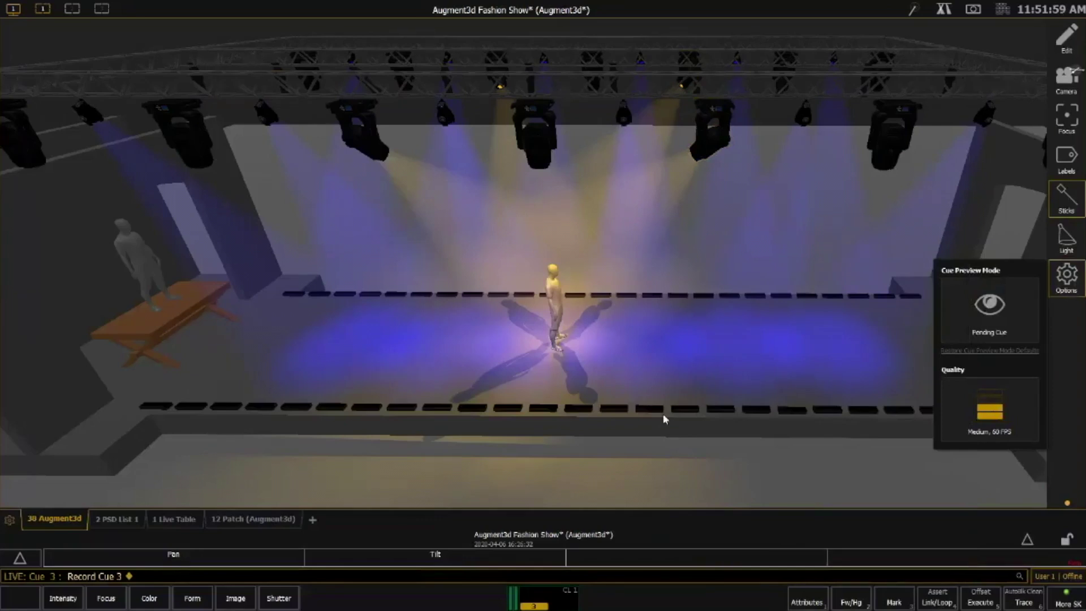
{"action": "left_click", "coordinate": [639, 401]}
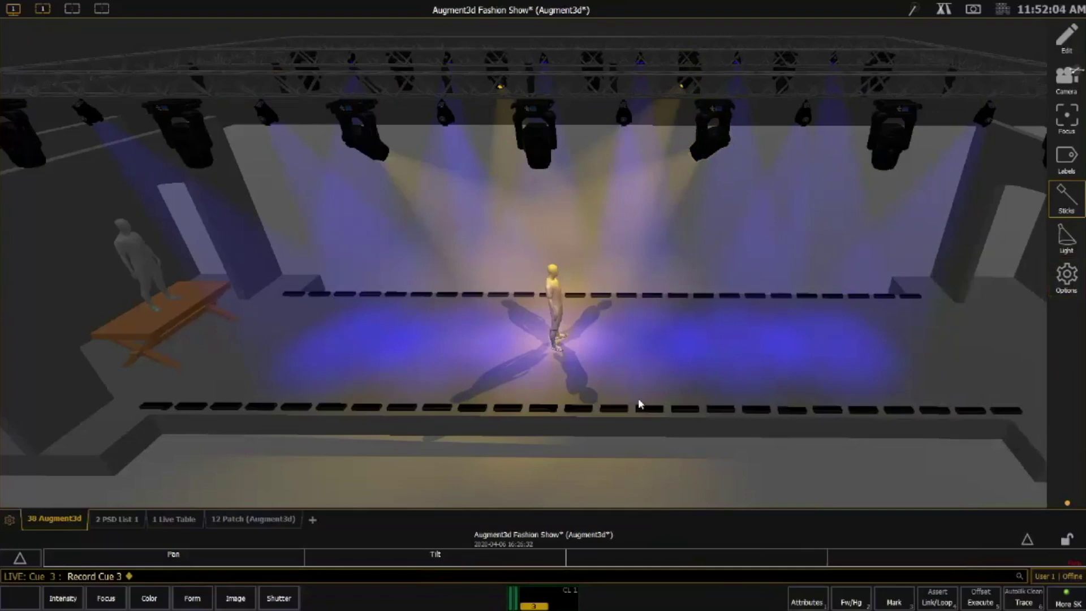
Step back to Cue 2 and enable the Pending Cue preview mode in the 3D view
{"action": "key", "text": "ctrl+space"}
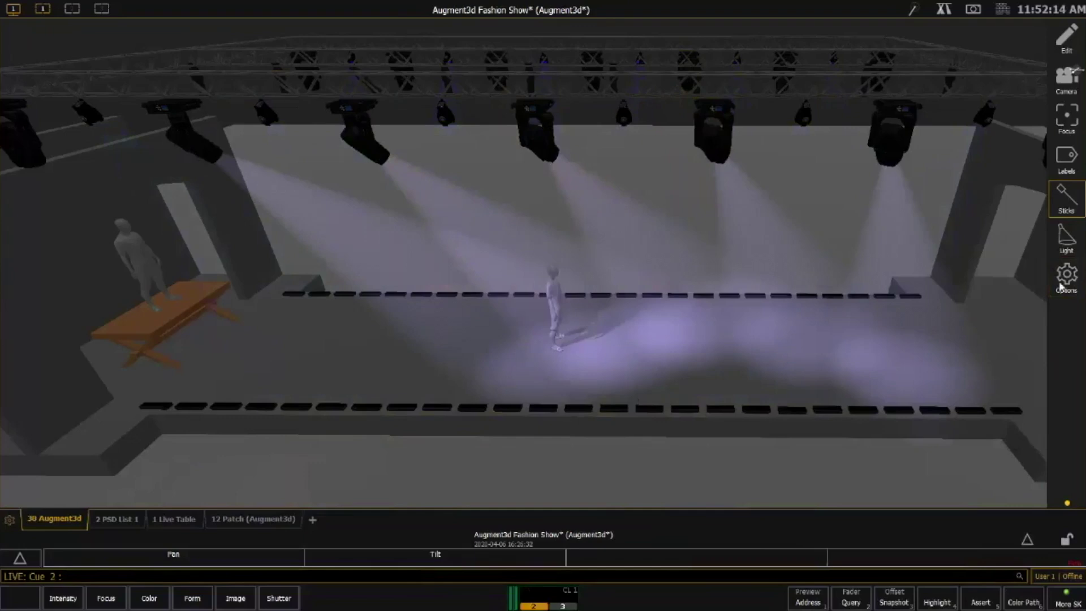
{"action": "left_click", "coordinate": [1066, 277]}
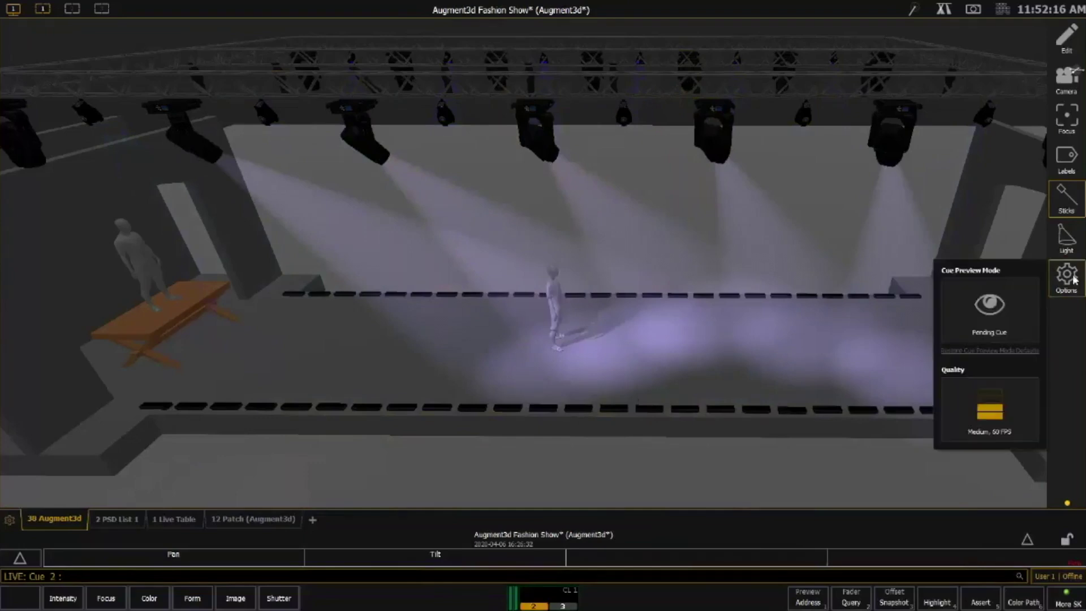
{"action": "left_click", "coordinate": [990, 304]}
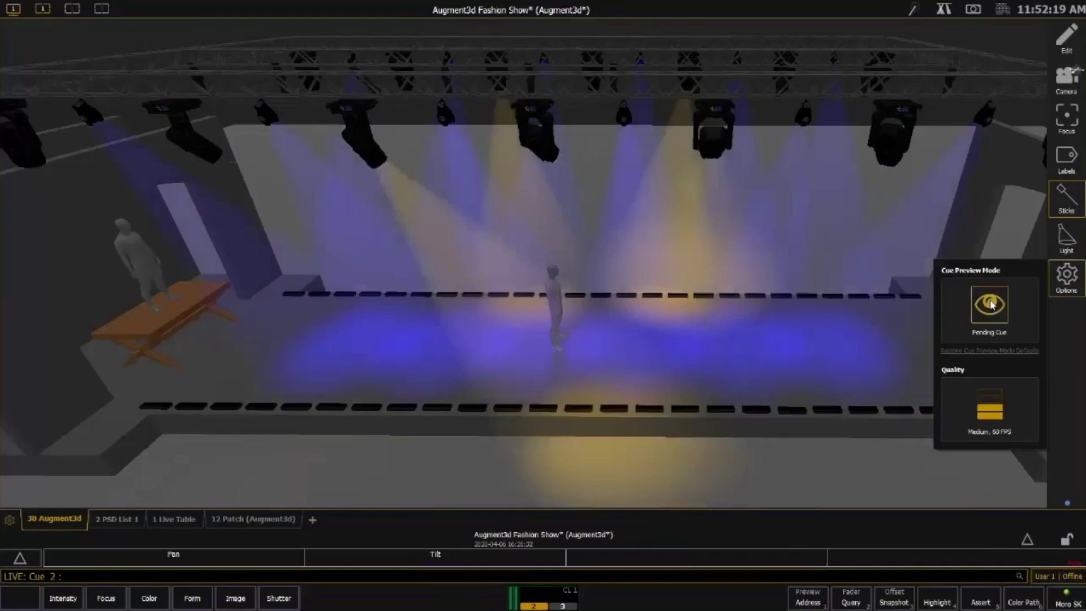
{"action": "left_click", "coordinate": [763, 463]}
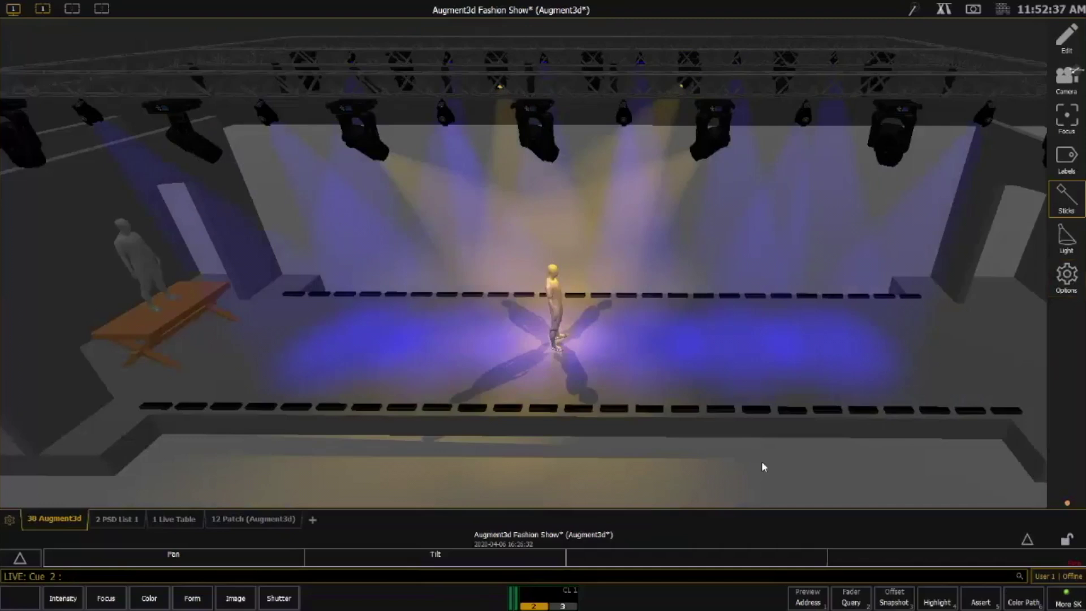
Step back to Cue 1 and turn off the Pending Cue preview mode in the 3D view
{"action": "key", "text": "F11"}
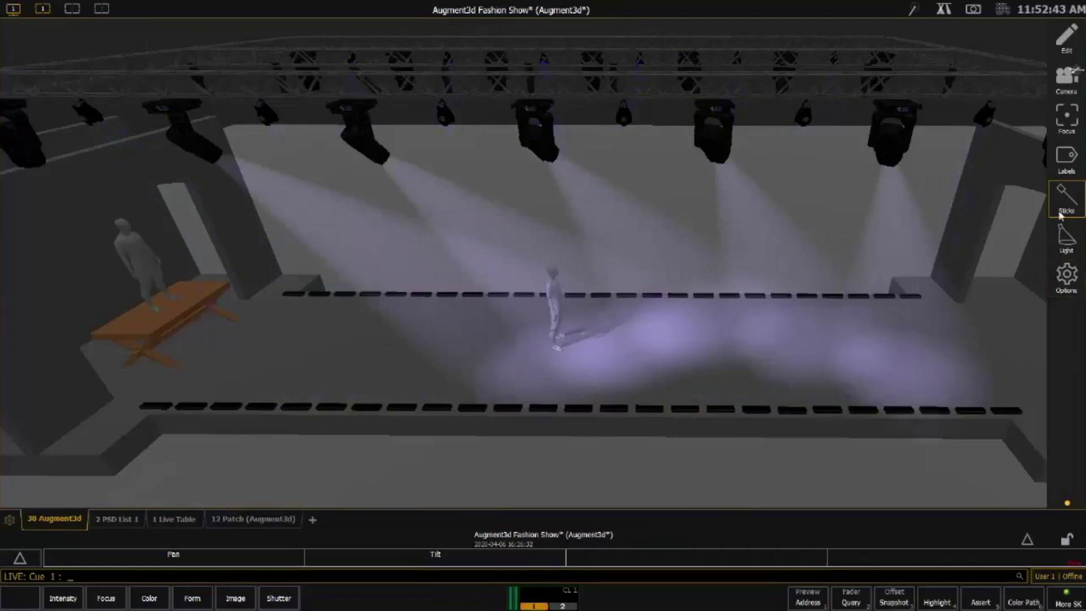
{"action": "left_click", "coordinate": [1067, 278]}
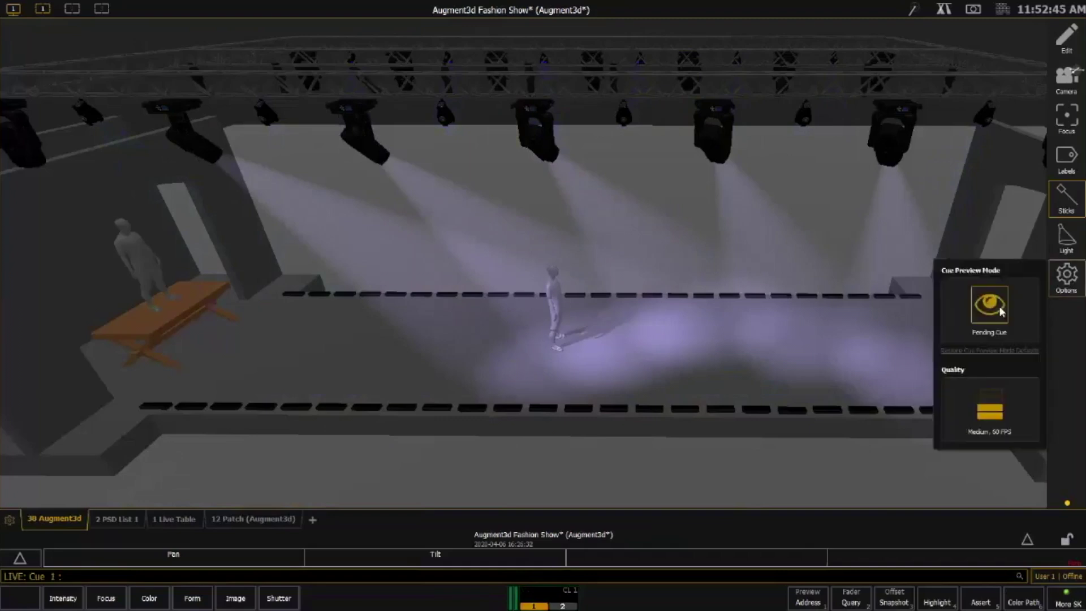
{"action": "left_click", "coordinate": [1001, 311]}
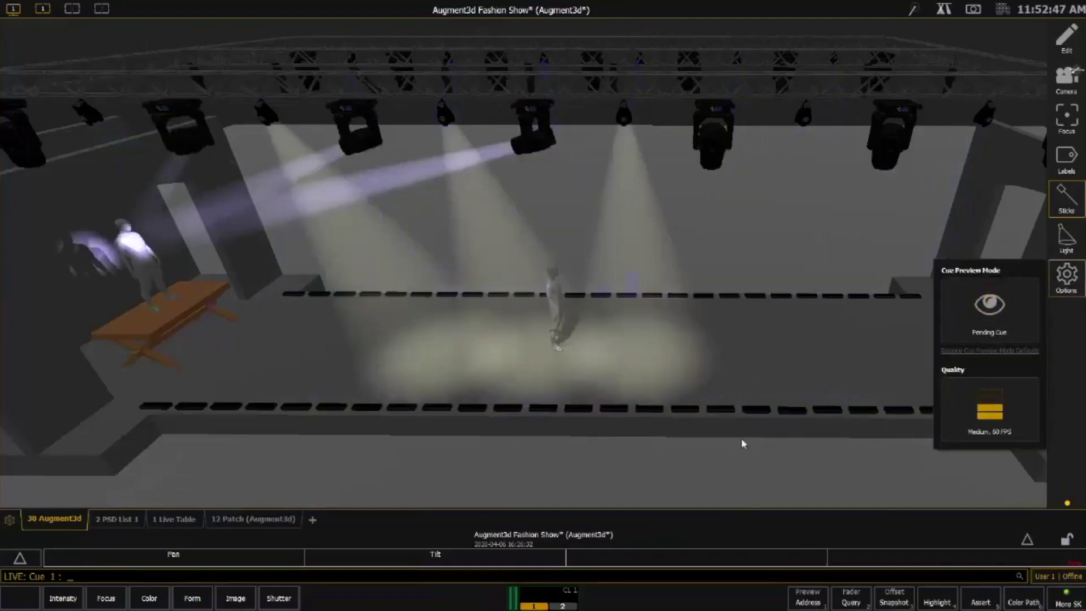
{"action": "left_click", "coordinate": [841, 419]}
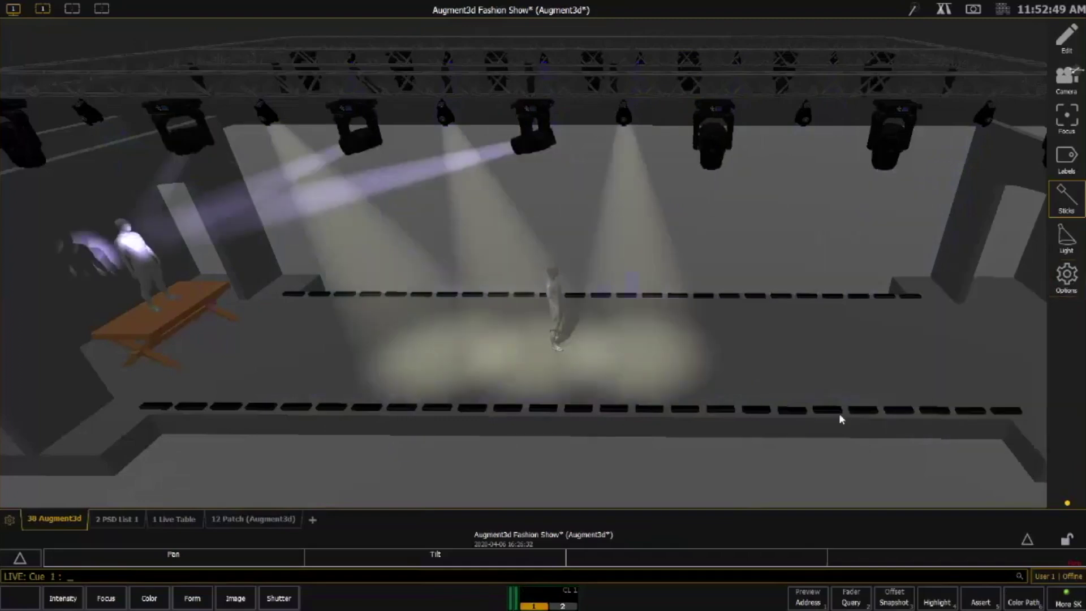
{"action": "left_click", "coordinate": [1067, 278]}
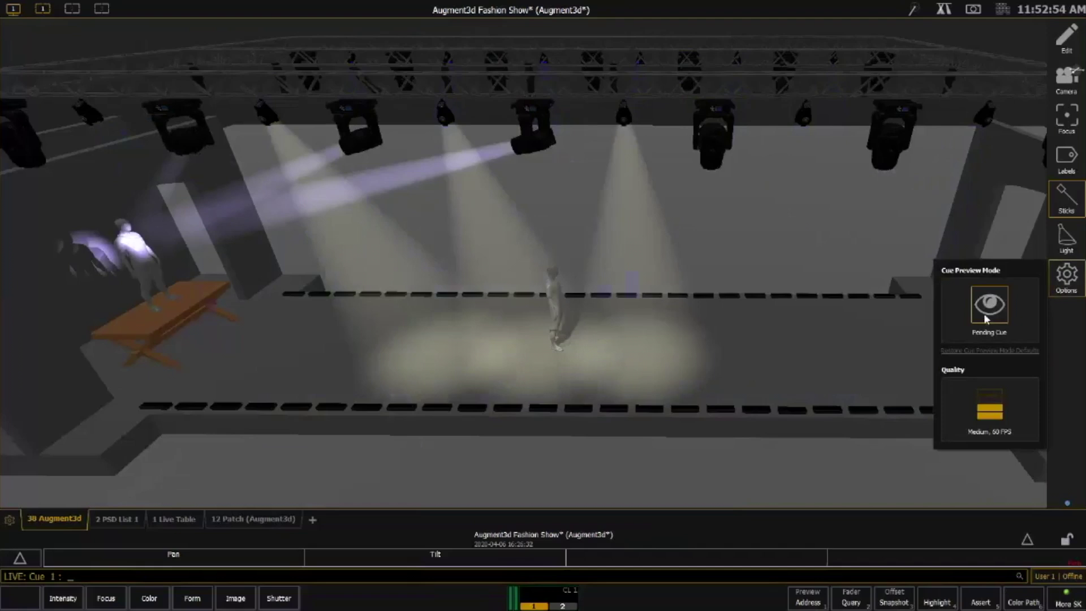
{"action": "left_click", "coordinate": [835, 472]}
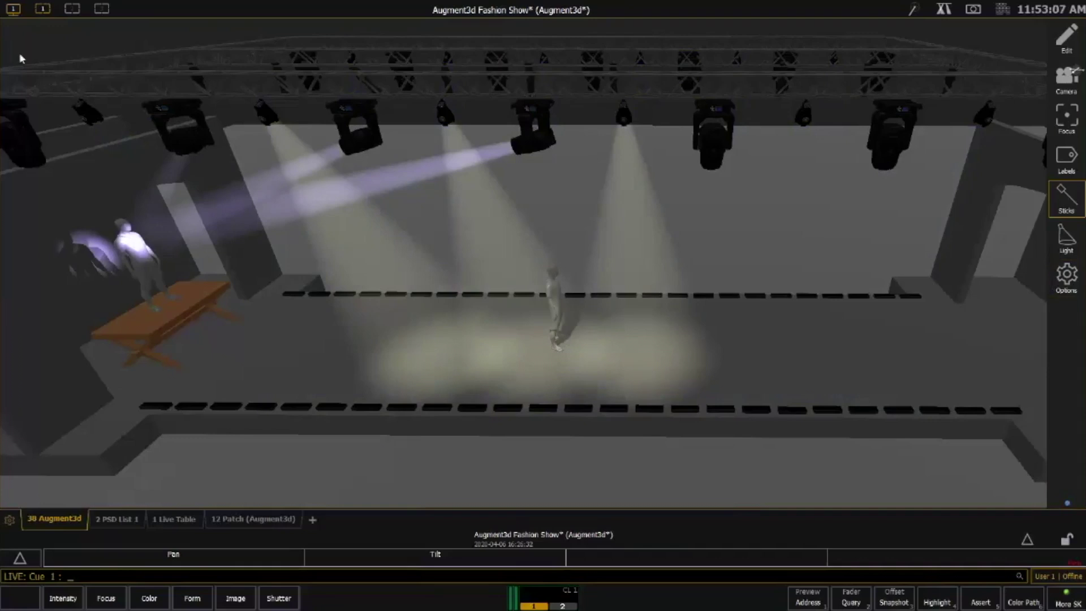
Split the workspace into two side-by-side frames and move the PSD list into the second frame
{"action": "left_click", "coordinate": [13, 12]}
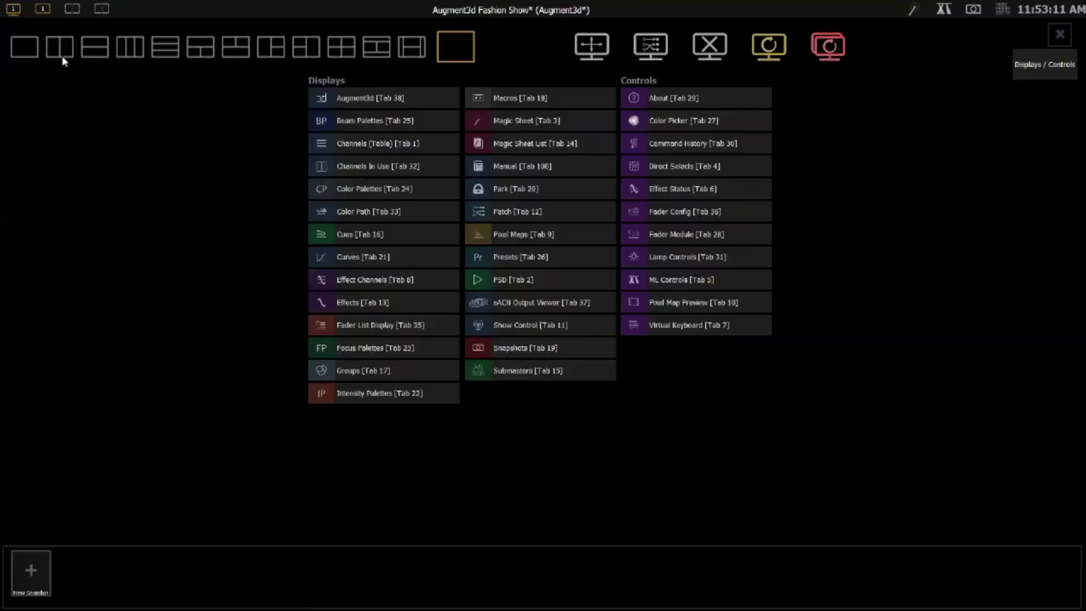
{"action": "left_click", "coordinate": [63, 50]}
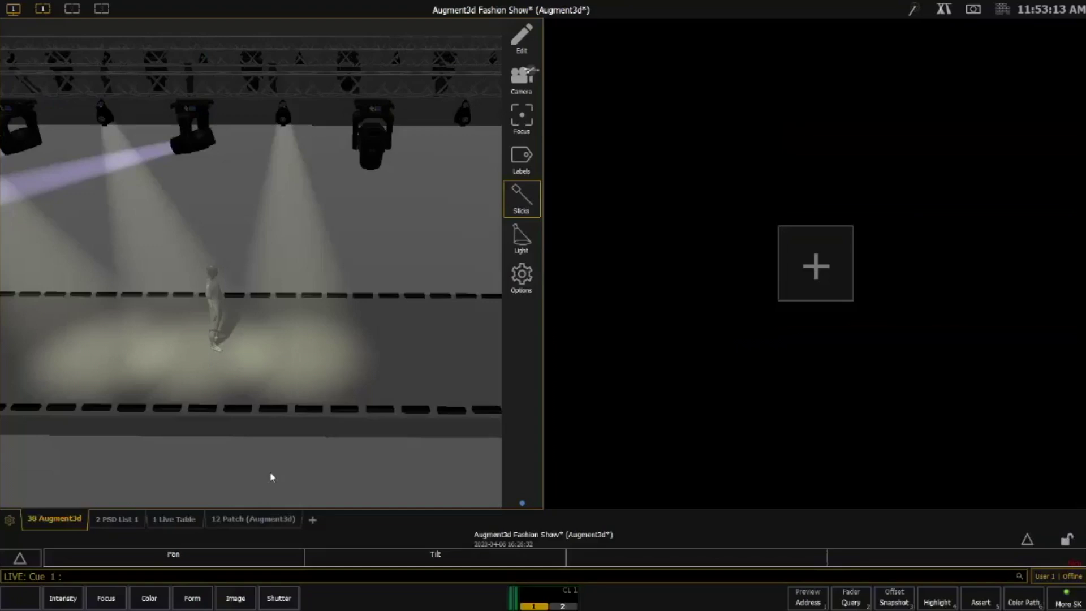
{"action": "left_click", "coordinate": [120, 521]}
{"action": "left_click", "coordinate": [151, 520]}
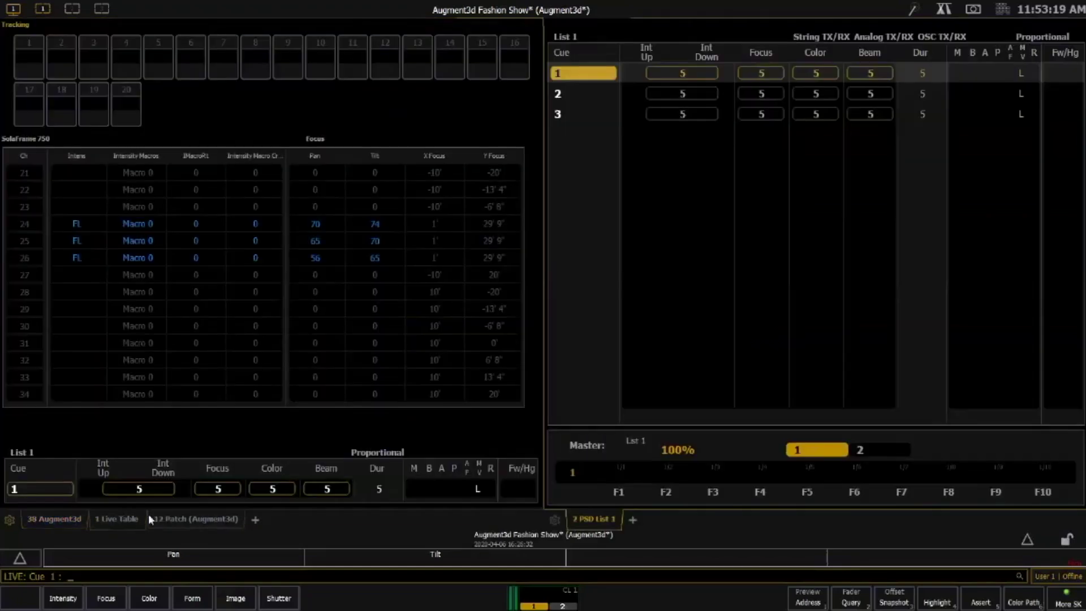
Move the Live Table into the second frame with the PSD list and close the Patch display
{"action": "left_click", "coordinate": [119, 516]}
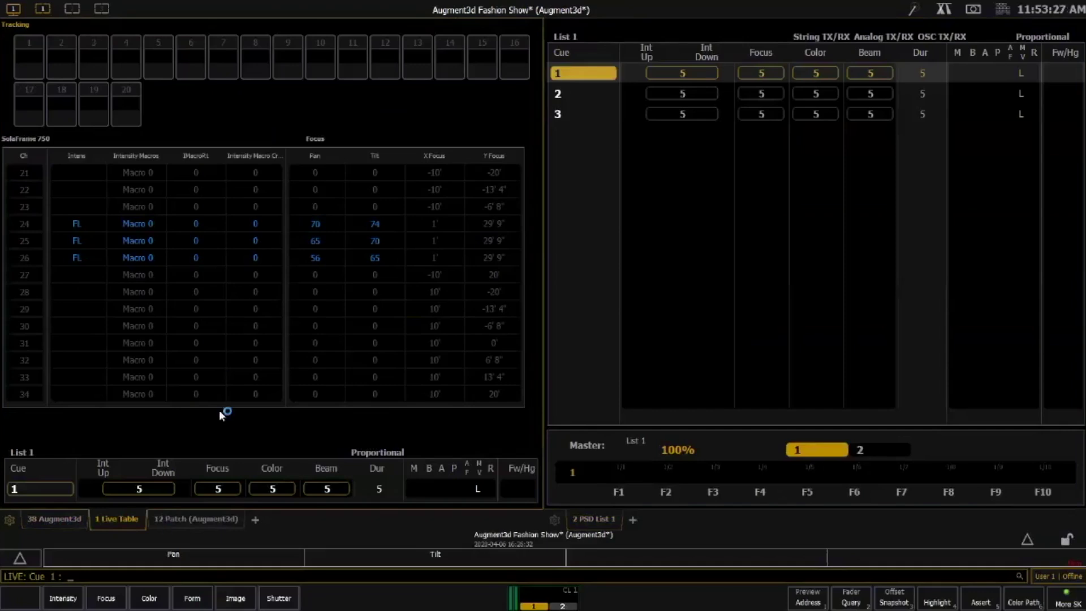
{"action": "double_click", "coordinate": [136, 527]}
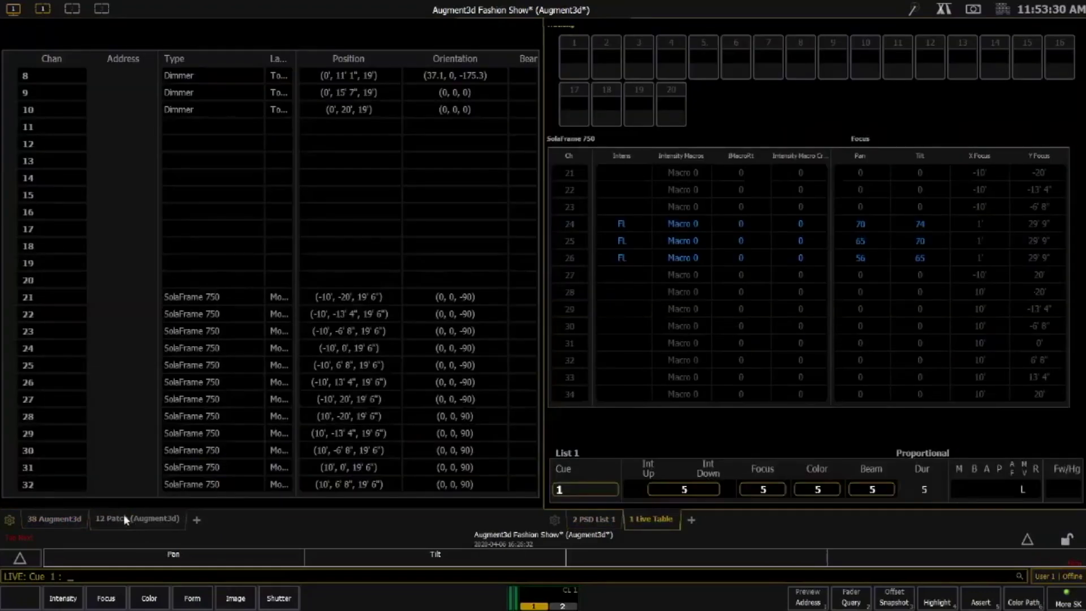
{"action": "left_click", "coordinate": [126, 519]}
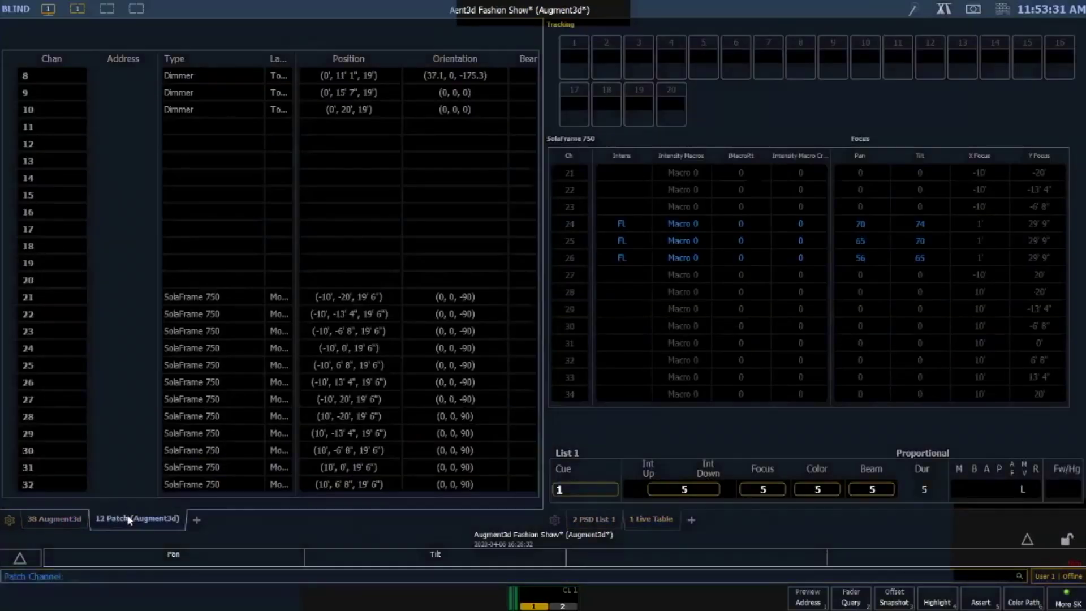
{"action": "key", "text": "Escape"}
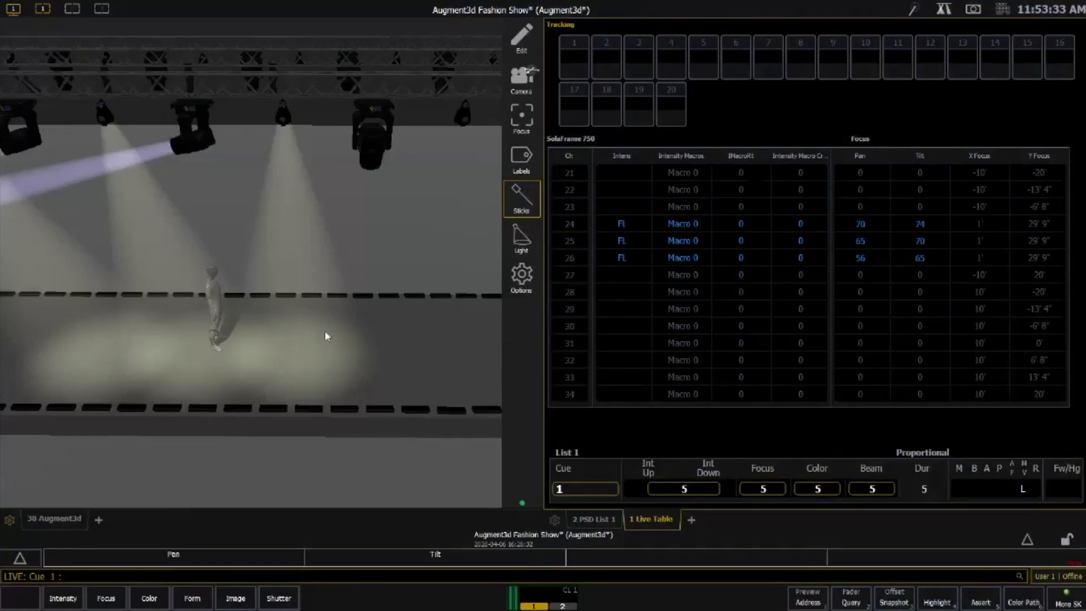
Set an angled front view of the stage in the 3D view and record the workspace as Snapshot 1
{"action": "middle_click_drag", "start_coordinate": [325, 330], "coordinate": [331, 354]}
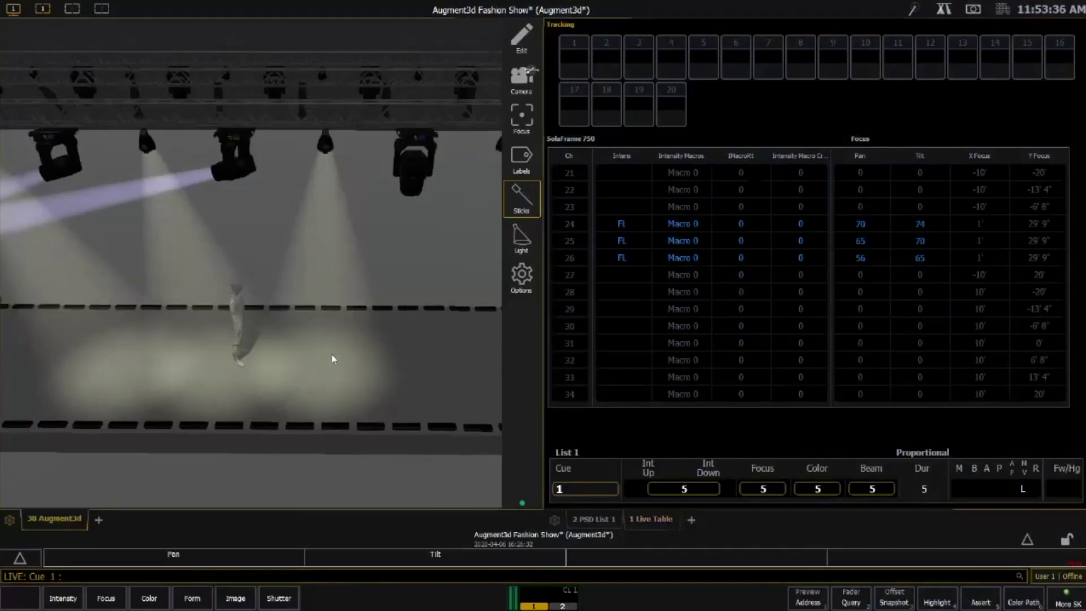
{"action": "scroll", "coordinate": [307, 318], "scroll_direction": "down", "scroll_amount": 3}
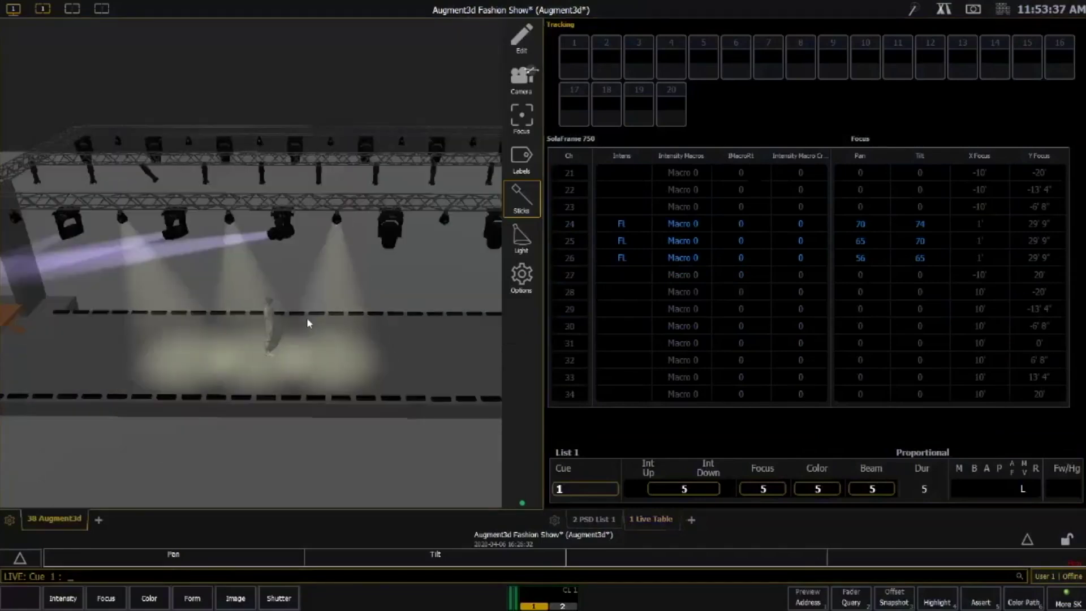
{"action": "left_click_drag", "start_coordinate": [308, 323], "coordinate": [337, 323]}
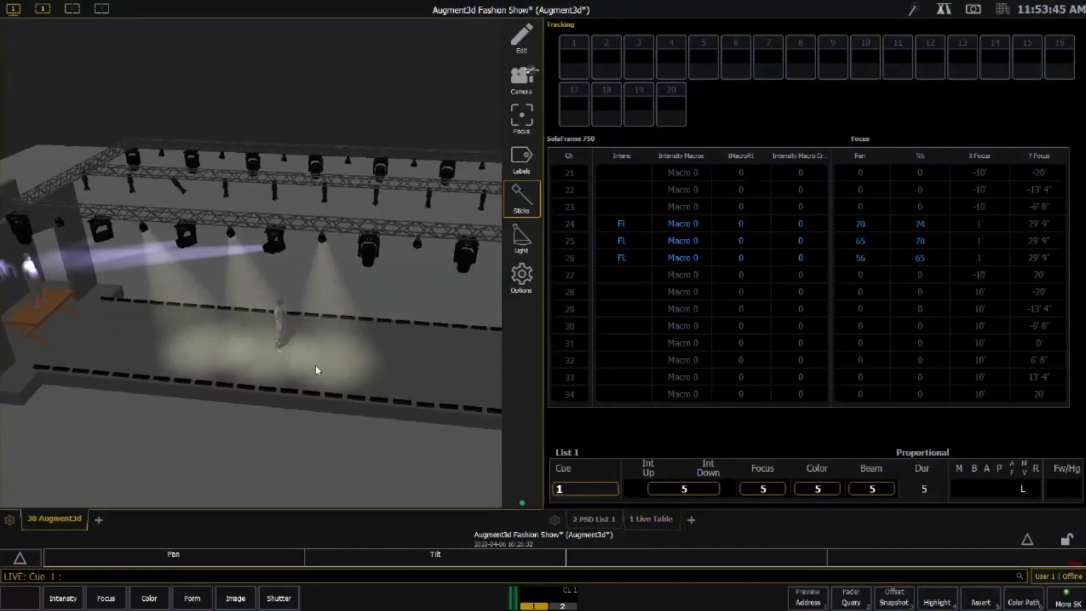
{"action": "left_click_drag", "start_coordinate": [317, 370], "coordinate": [282, 324]}
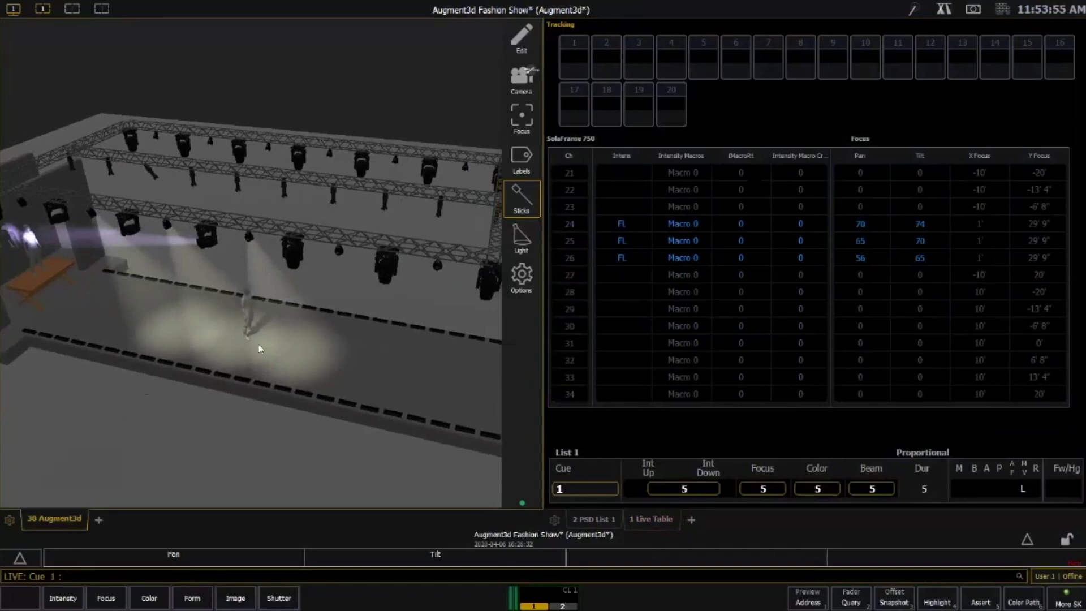
{"action": "left_click_drag", "start_coordinate": [259, 349], "coordinate": [259, 341]}
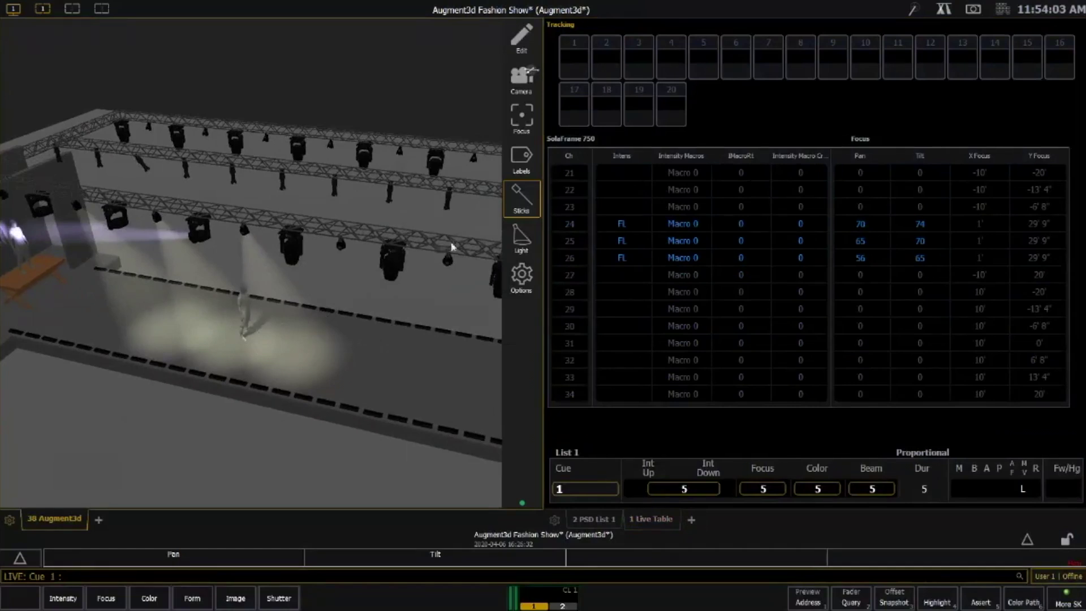
{"action": "key", "text": "r"}
{"action": "left_click", "coordinate": [807, 602]}
{"action": "type", "text": "1"}
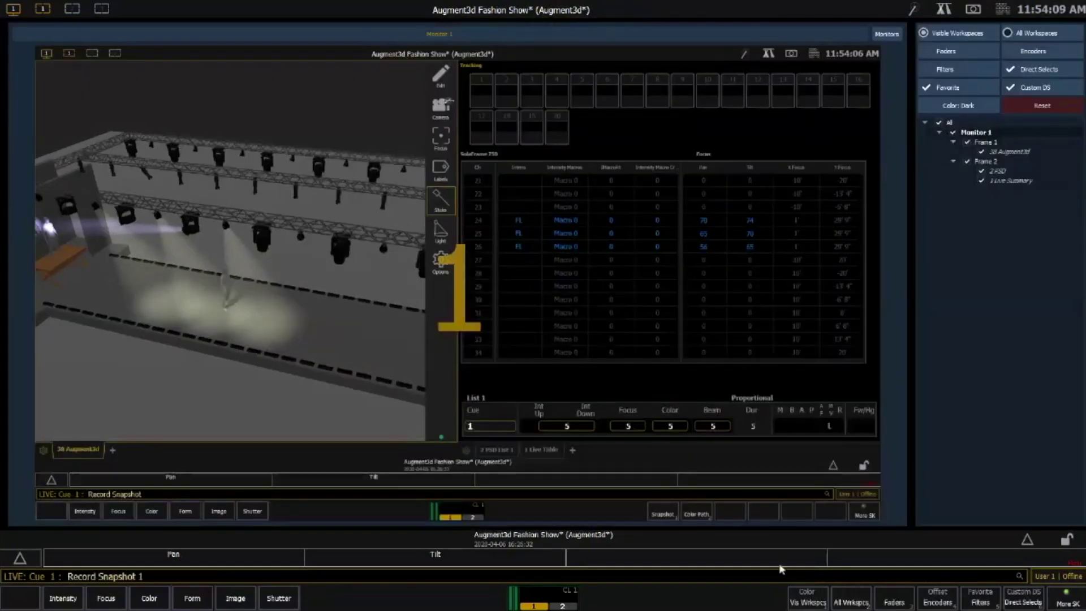
{"action": "key", "text": "Return"}
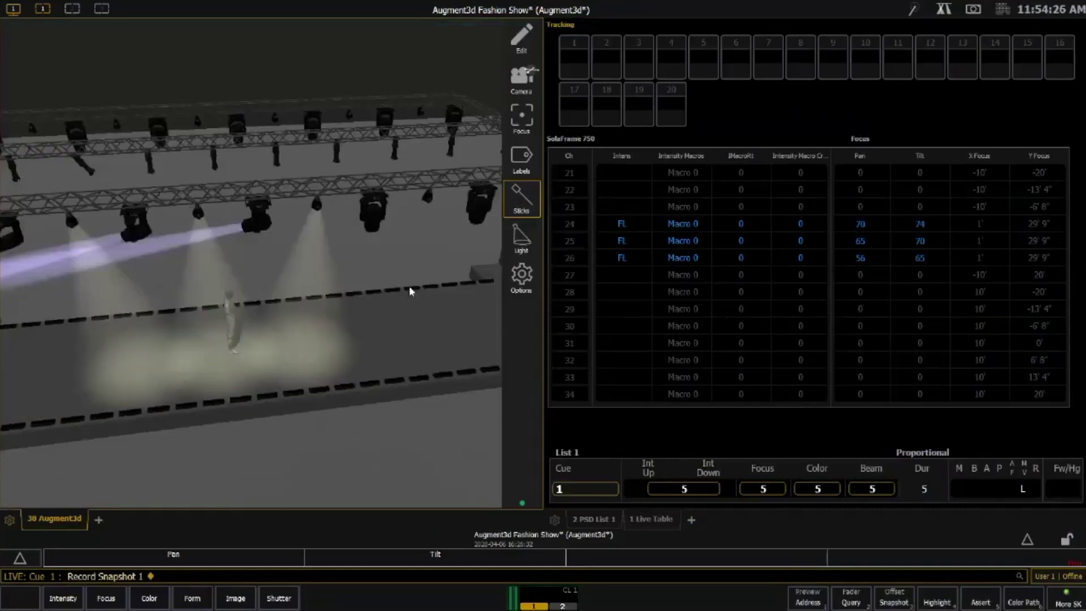
Set a raised side view over the table and wing walls and record the workspace as Snapshot 2
{"action": "left_click_drag", "start_coordinate": [410, 292], "coordinate": [227, 320]}
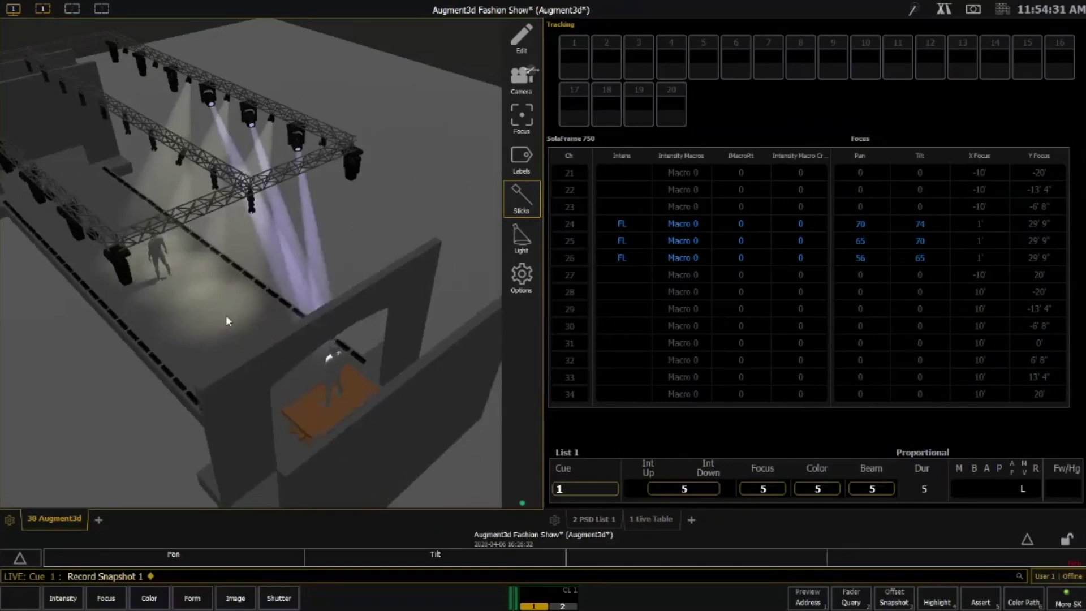
{"action": "key", "text": "r"}
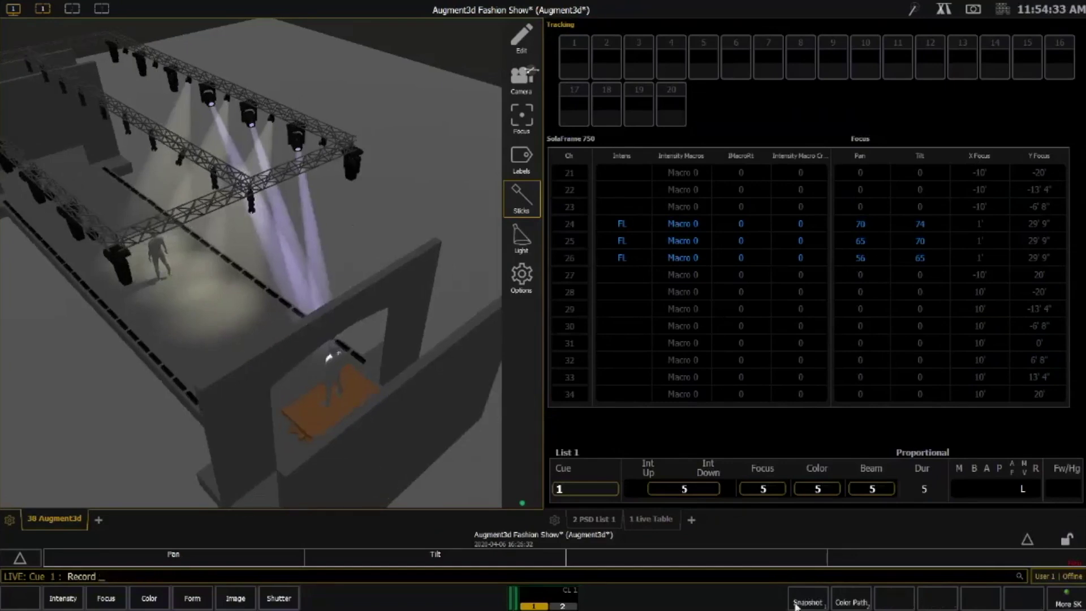
{"action": "left_click", "coordinate": [796, 604]}
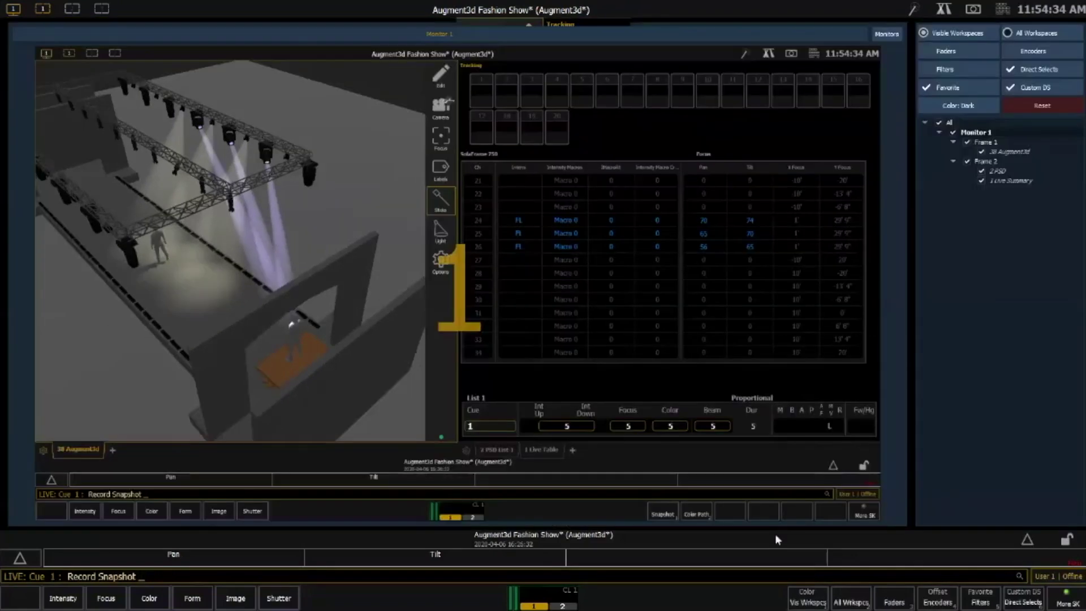
{"action": "type", "text": "2"}
{"action": "key", "text": "Return"}
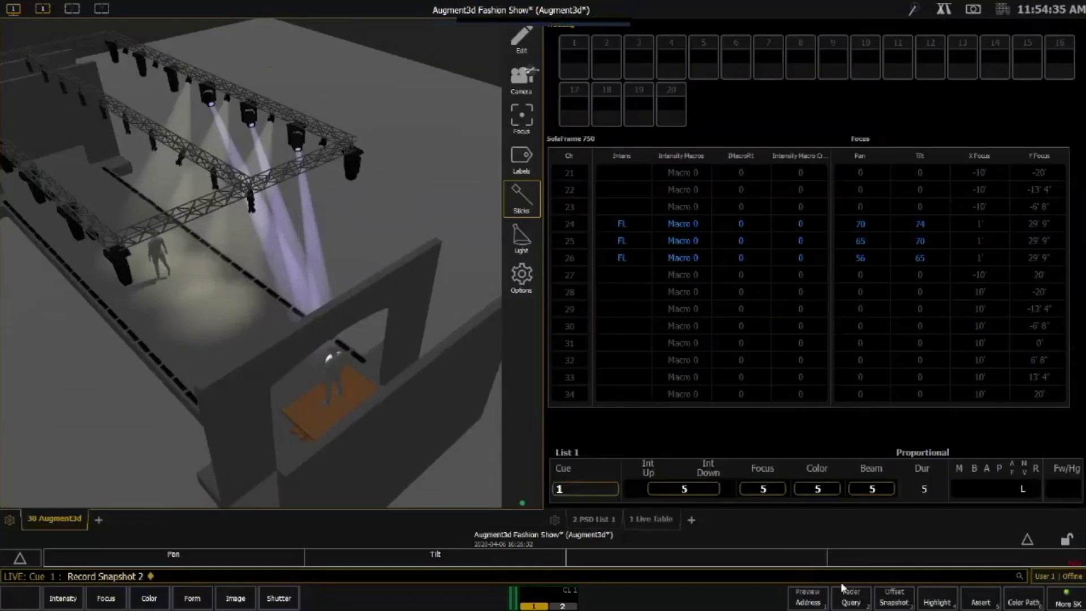
Recall Snapshot 1 and Snapshot 2 to compare their 3D views
{"action": "left_click", "coordinate": [907, 604]}
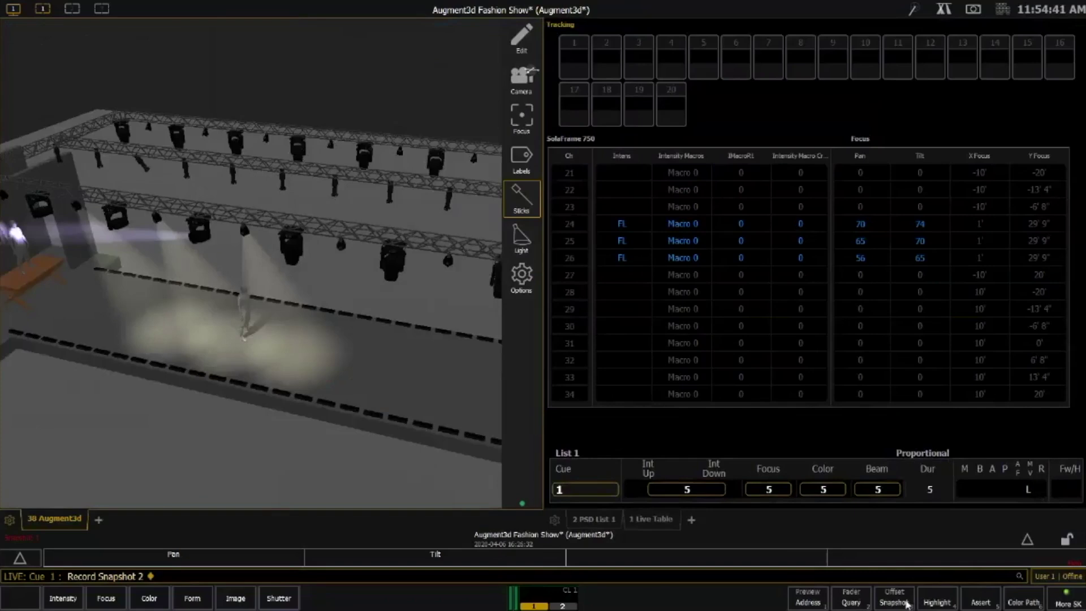
{"action": "left_click", "coordinate": [907, 605]}
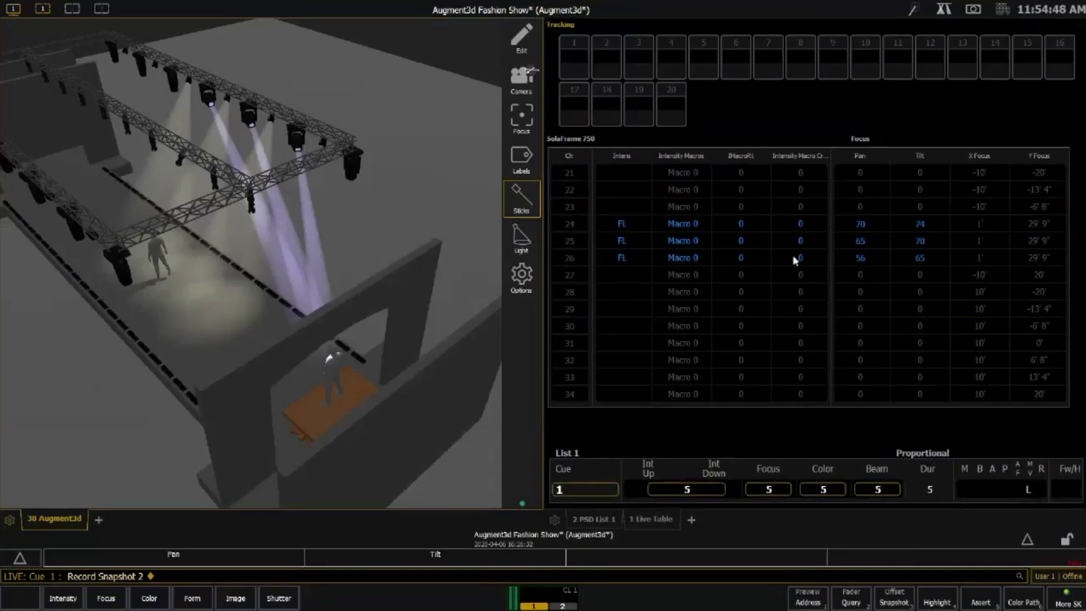
Add the Color Picker beside the 3D view and restore the previous layout with the Live Table
{"action": "left_click", "coordinate": [692, 522]}
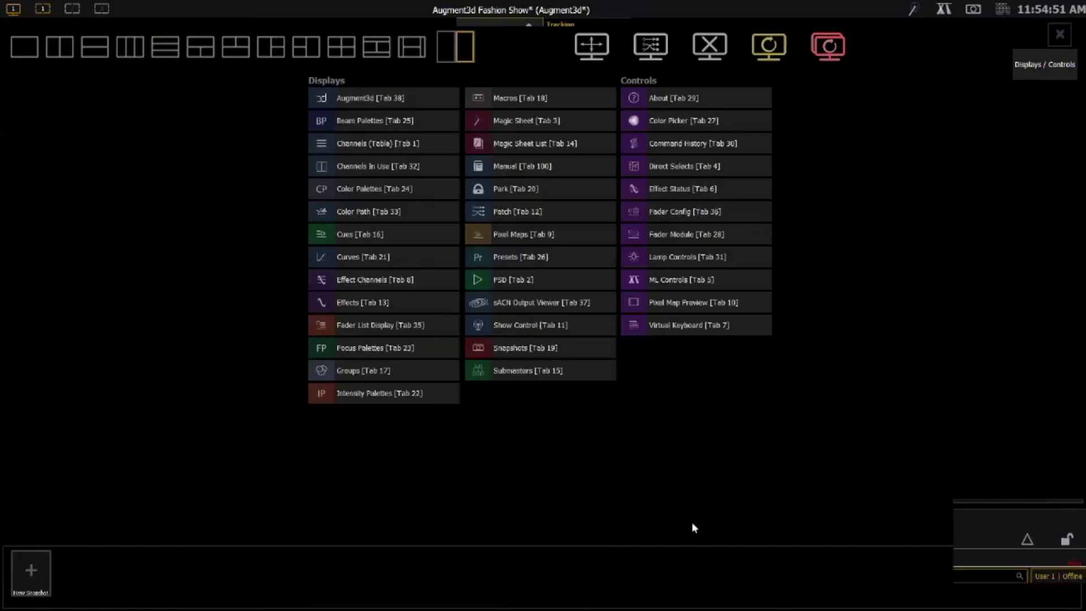
{"action": "left_click", "coordinate": [677, 127]}
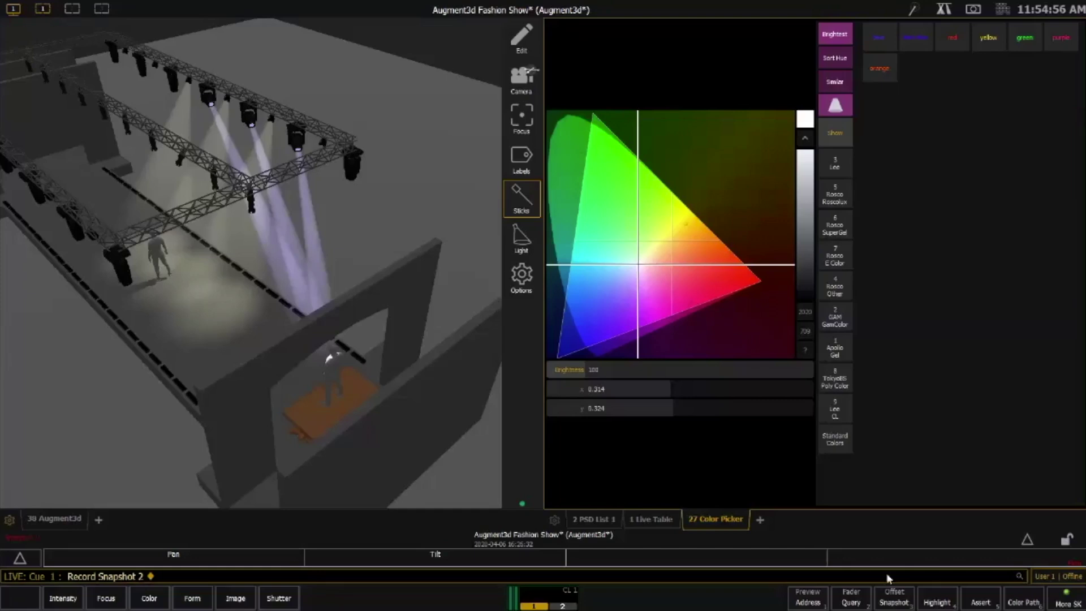
{"action": "key", "text": "Escape"}
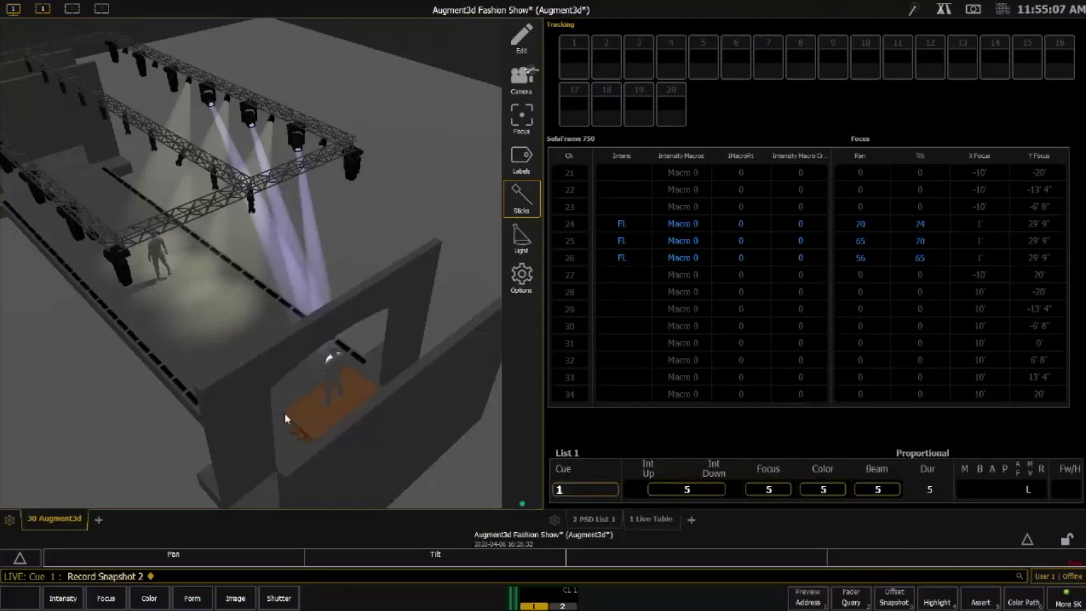
Turn on stick beams for the movers and set the ambient light to Low in the 3D view
{"action": "mouse_move", "coordinate": [268, 273]}
{"action": "middle_mouse_down"}
{"action": "mouse_move", "coordinate": [290, 273]}
{"action": "mouse_move", "coordinate": [263, 273]}
{"action": "middle_mouse_up"}
{"action": "left_click", "coordinate": [536, 208]}
{"action": "left_click", "coordinate": [334, 234]}
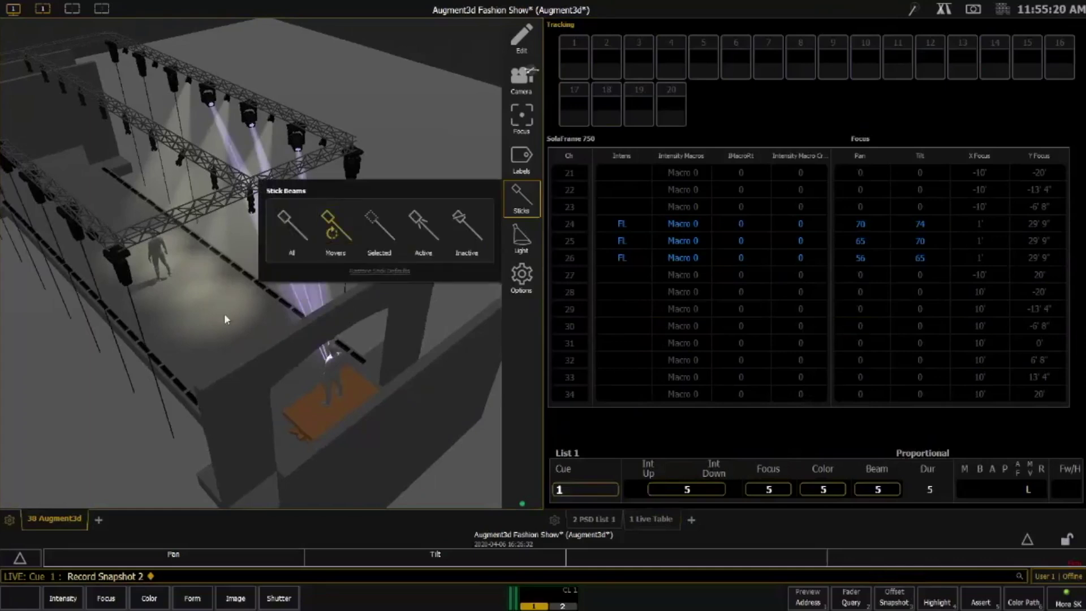
{"action": "left_click", "coordinate": [529, 247]}
{"action": "left_click", "coordinate": [373, 426]}
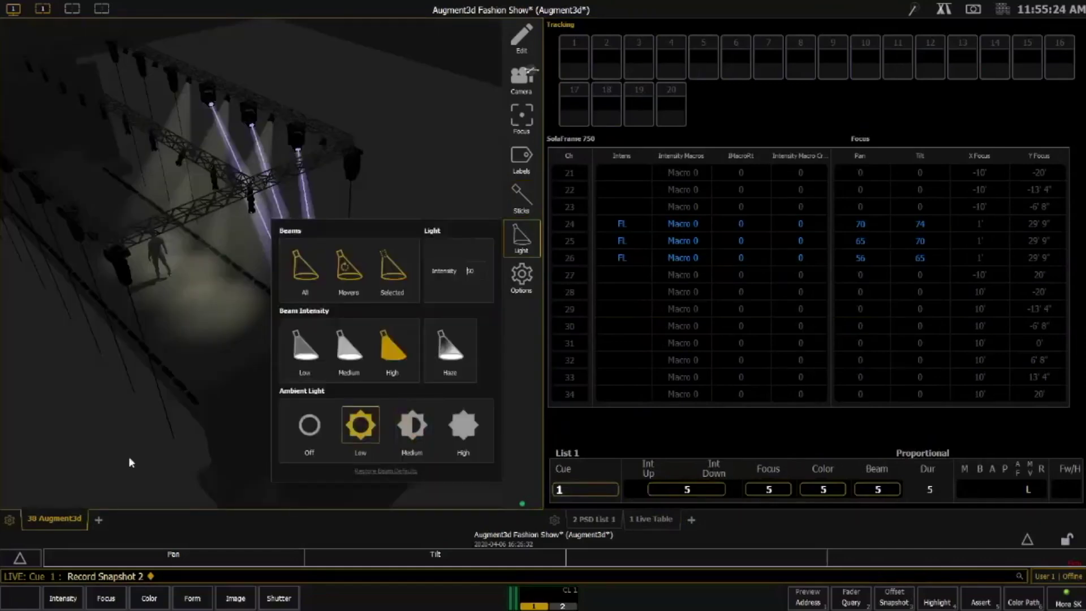
{"action": "left_click", "coordinate": [129, 462]}
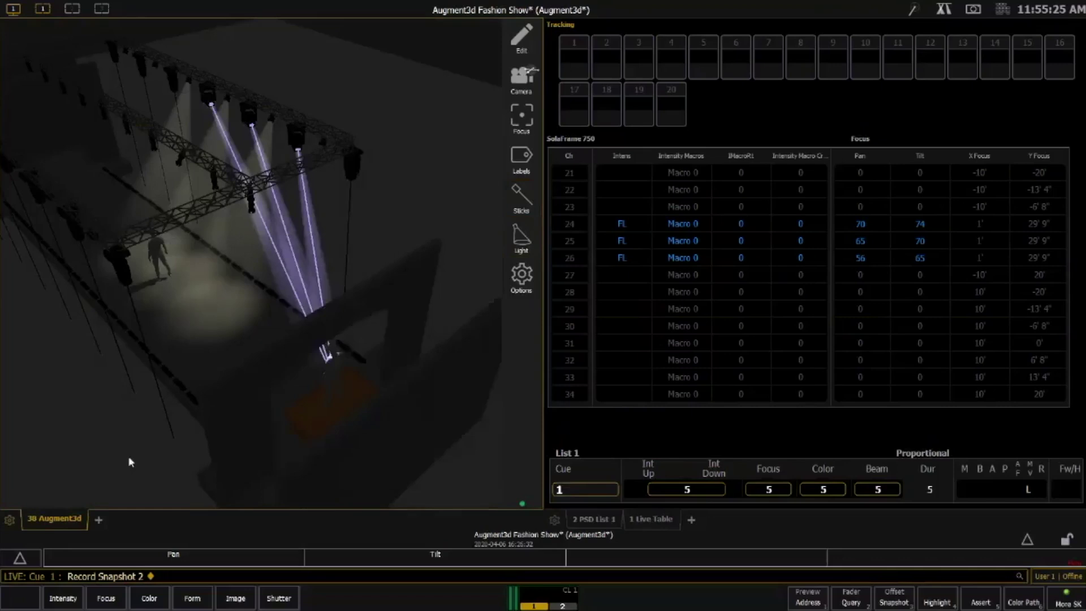
Record the workspace with its low ambient light and mover stick beams as Snapshot 3
{"action": "key", "text": "r"}
{"action": "left_click", "coordinate": [810, 603]}
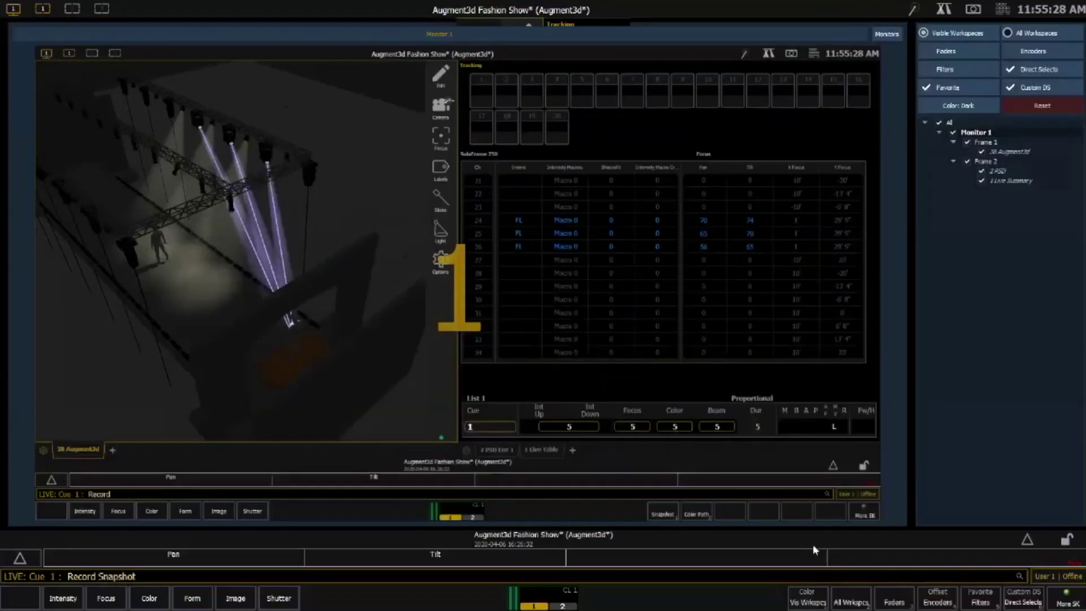
{"action": "type", "text": "3"}
{"action": "key", "text": "Return"}
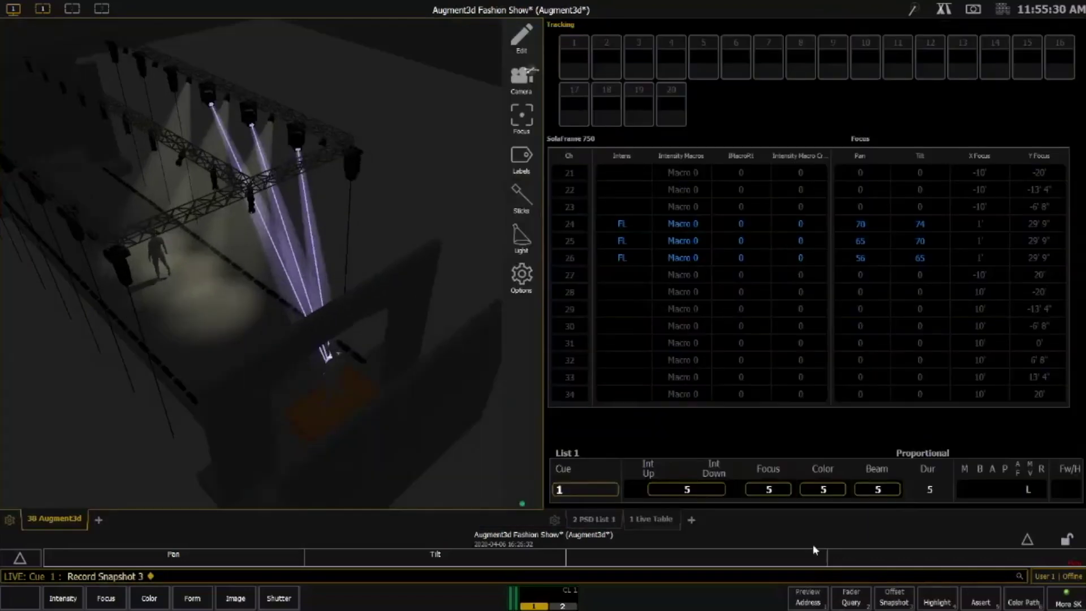
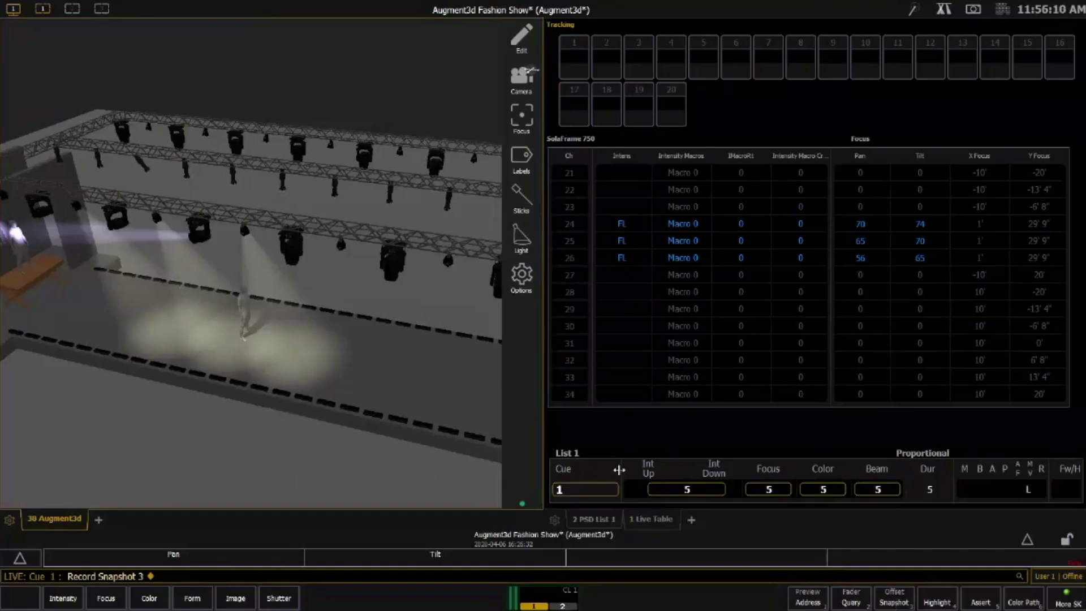
Add the Color Picker as a new tab in the frame beside the 3D view
{"action": "left_click", "coordinate": [691, 520]}
{"action": "left_click", "coordinate": [669, 125]}
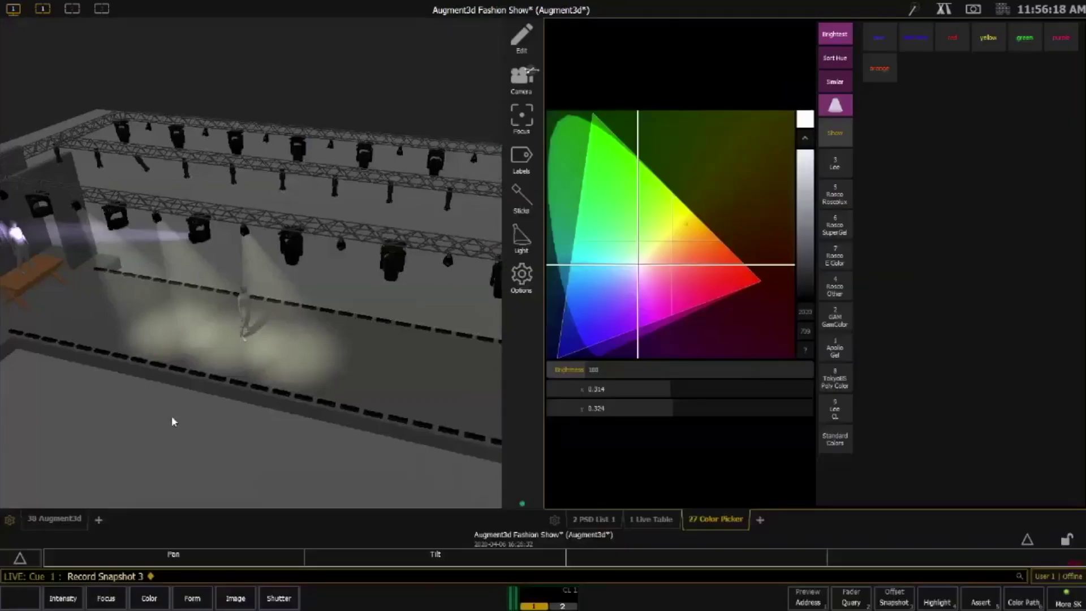
{"action": "left_click", "coordinate": [173, 422]}
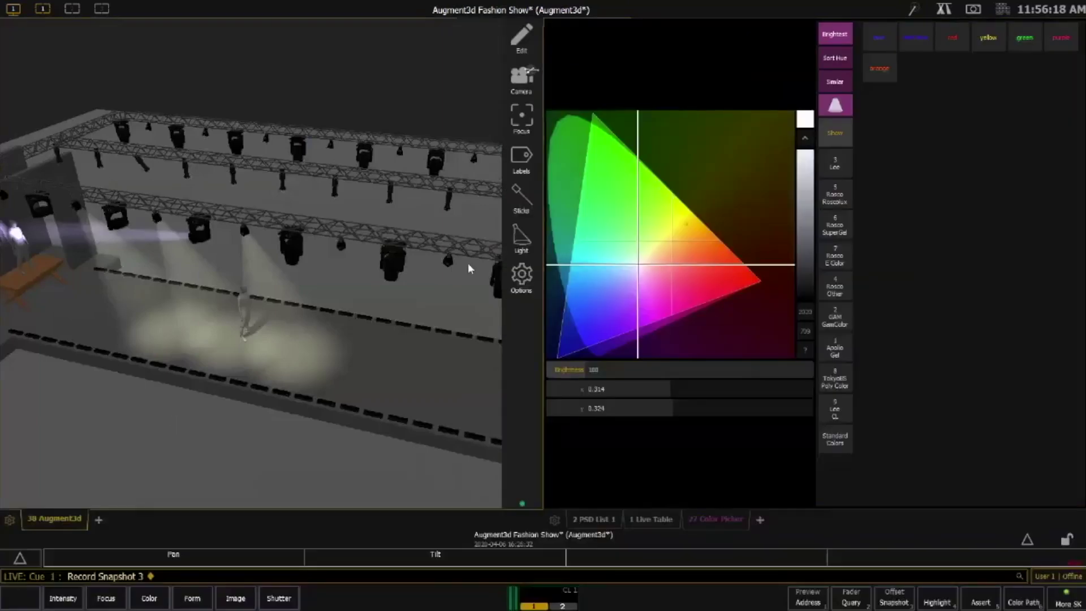
Show fixture labels for the movers and turn off the ambient light in the 3D view
{"action": "left_click", "coordinate": [519, 161]}
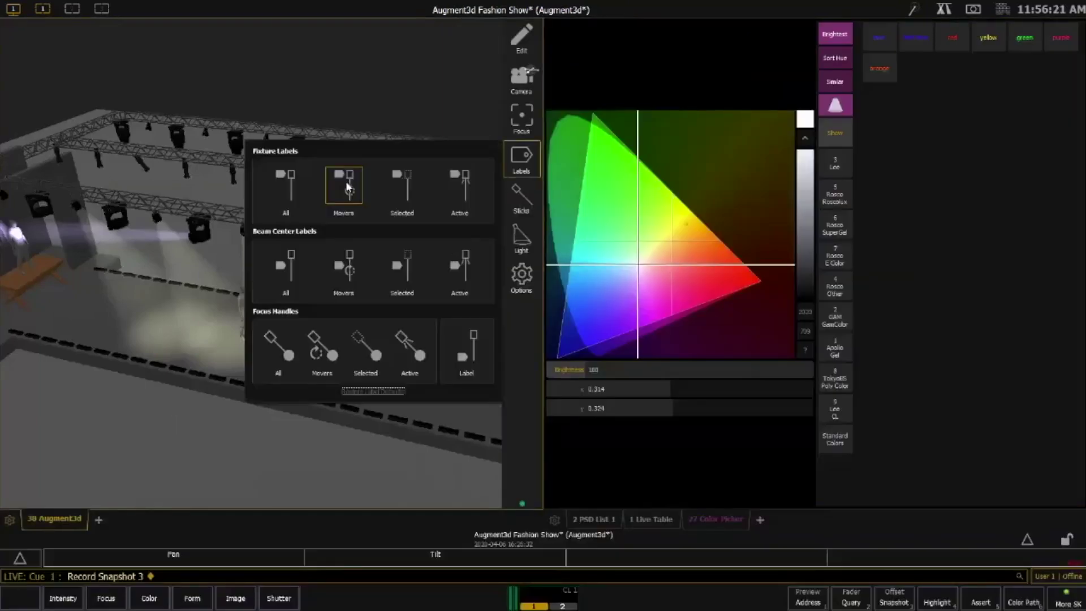
{"action": "left_click", "coordinate": [347, 187]}
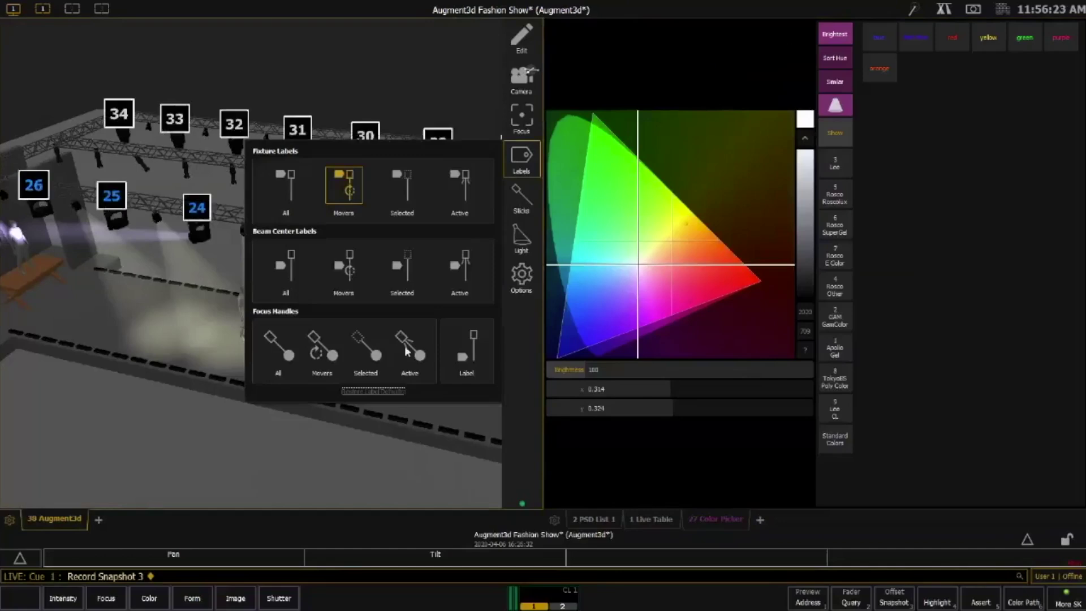
{"action": "left_click", "coordinate": [527, 274]}
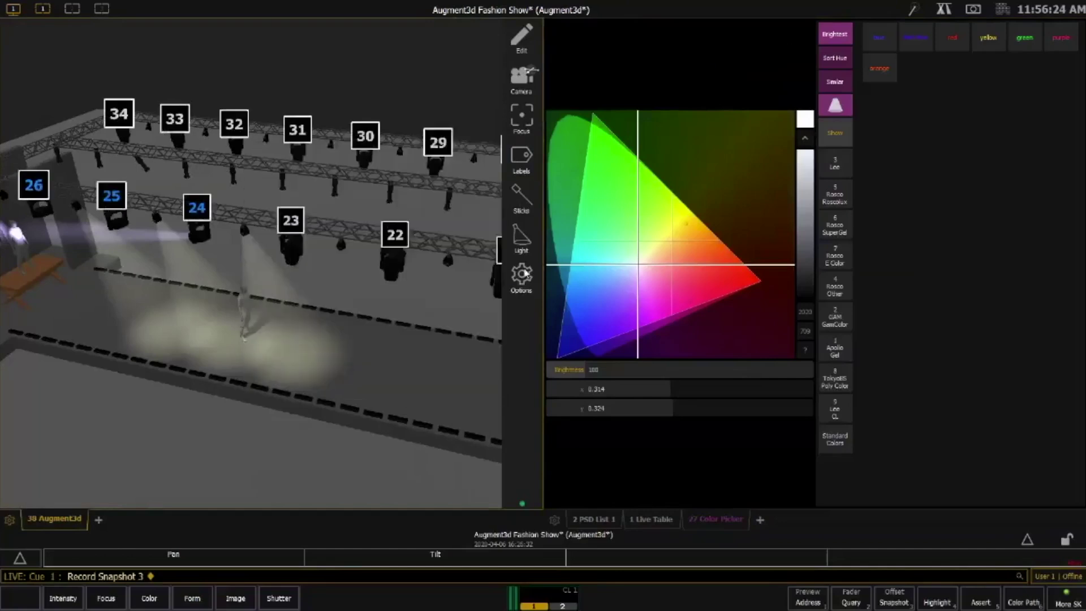
{"action": "left_click", "coordinate": [521, 237]}
{"action": "left_click", "coordinate": [306, 434]}
{"action": "left_click", "coordinate": [165, 440]}
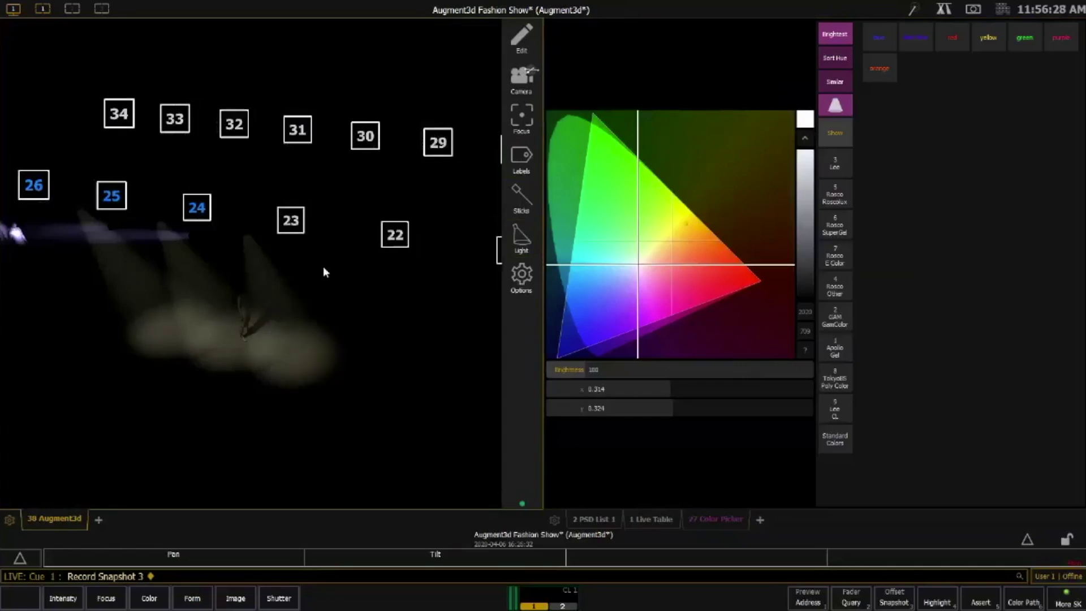
Record Snapshot 4 with only Frame 1, the Augment3d display, included
{"action": "key", "text": "r"}
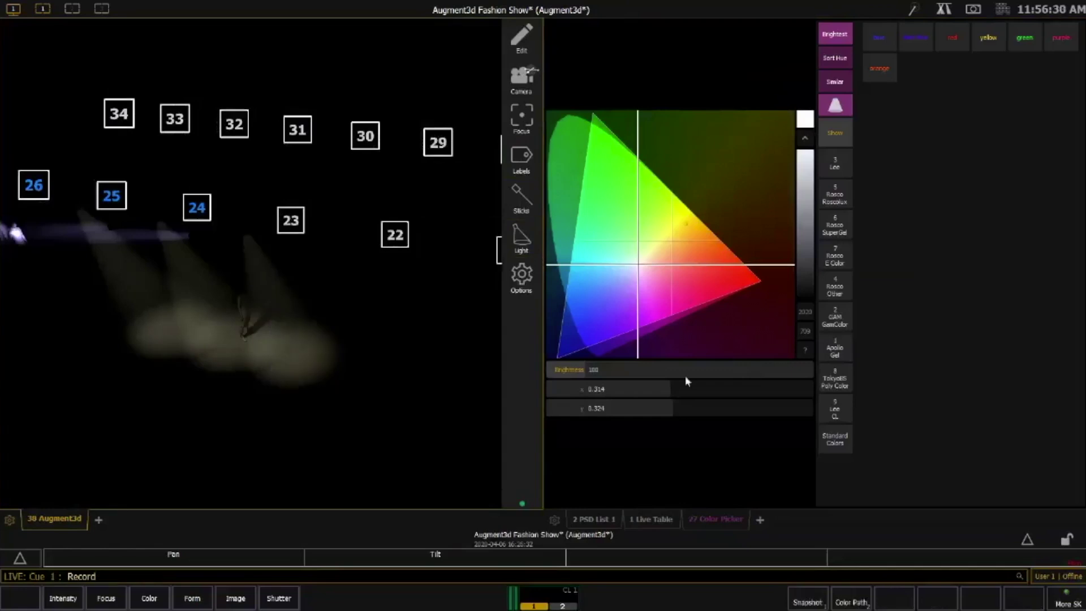
{"action": "left_click", "coordinate": [808, 602]}
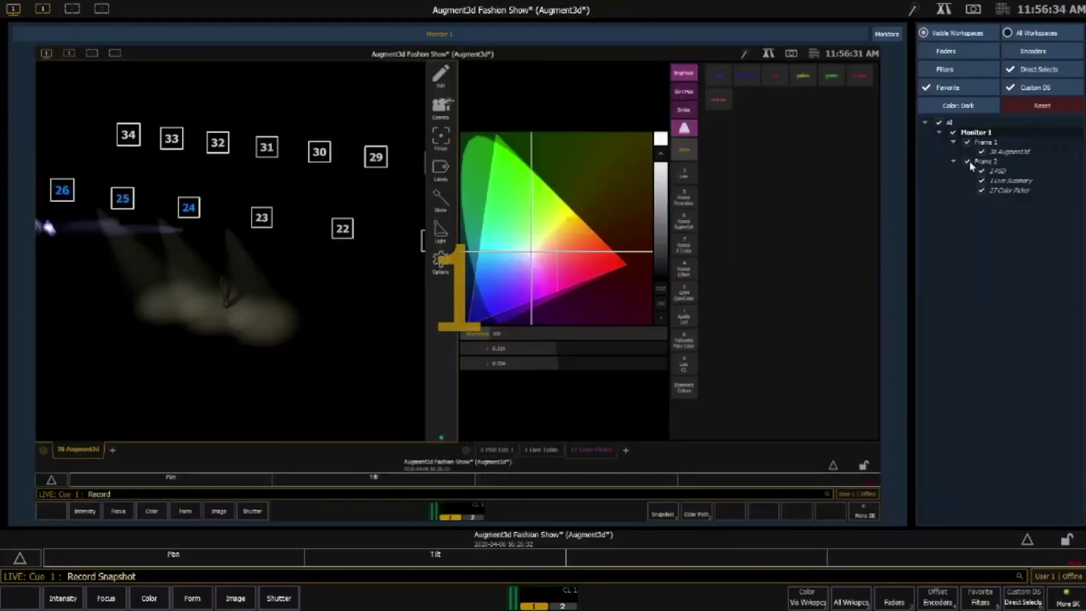
{"action": "type", "text": "4"}
{"action": "left_click", "coordinate": [940, 123]}
{"action": "left_click", "coordinate": [972, 144]}
{"action": "key", "text": "Return"}
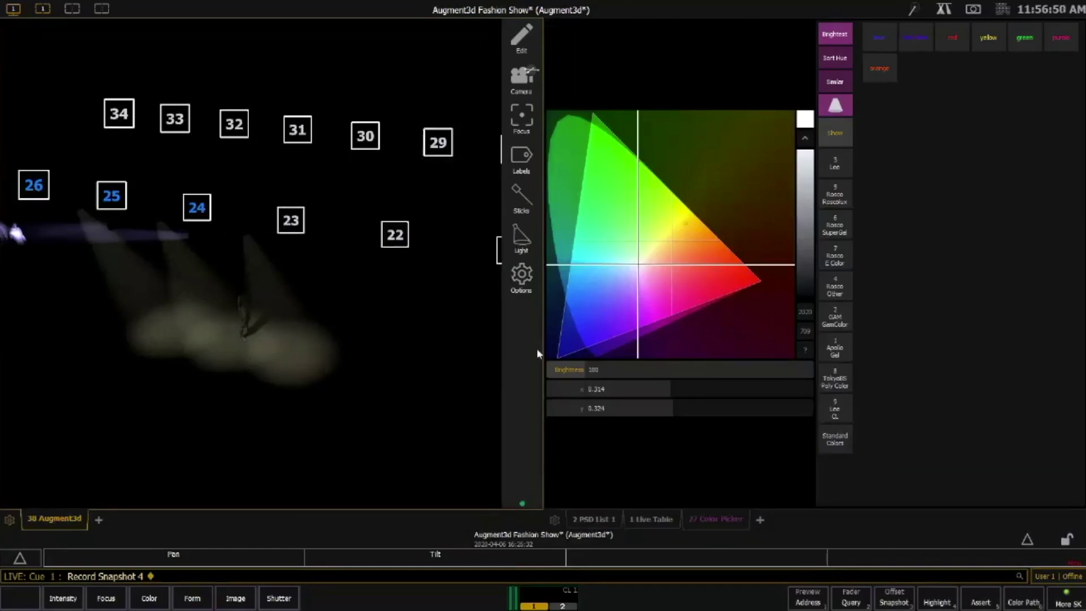
Add the Fader Module beside the 3D view, and recall the stored snapshots to bring back the Live Table layout with the dark, labelled 3D view
{"action": "left_click", "coordinate": [758, 520]}
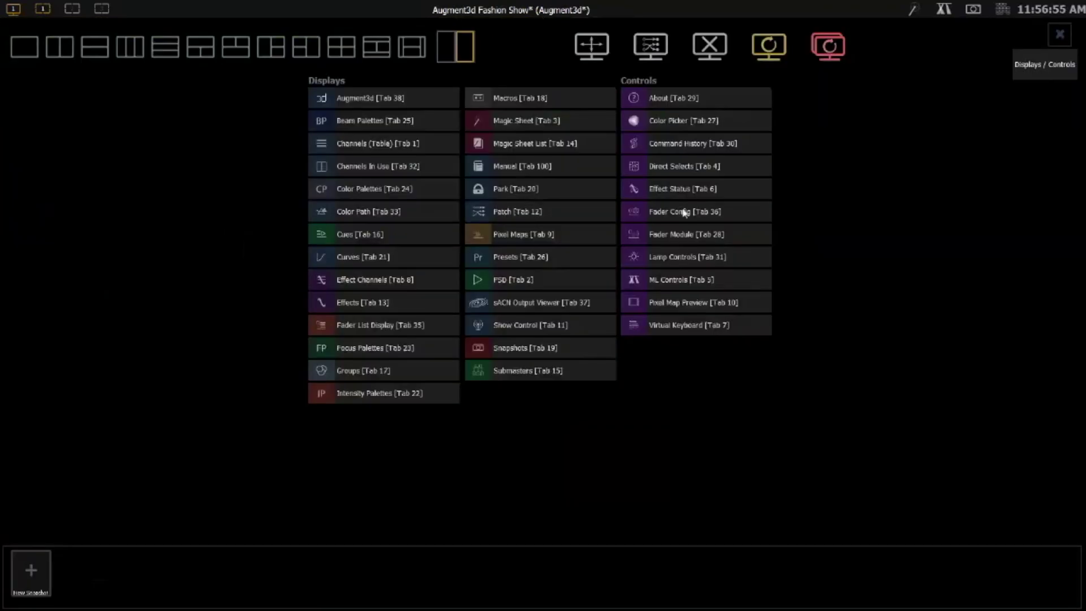
{"action": "left_click", "coordinate": [699, 234]}
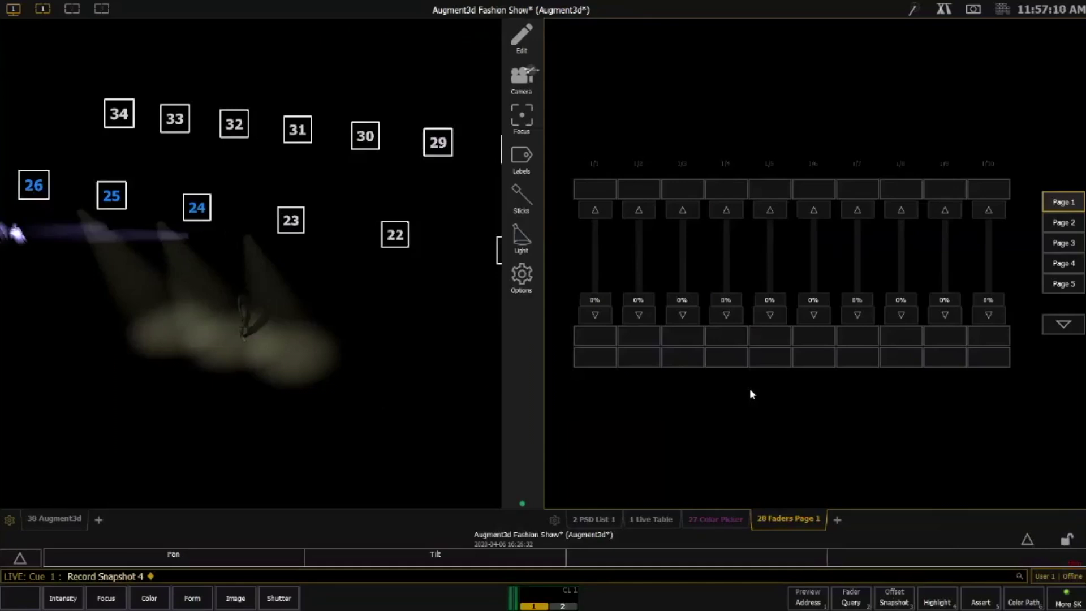
{"action": "left_click", "coordinate": [900, 598]}
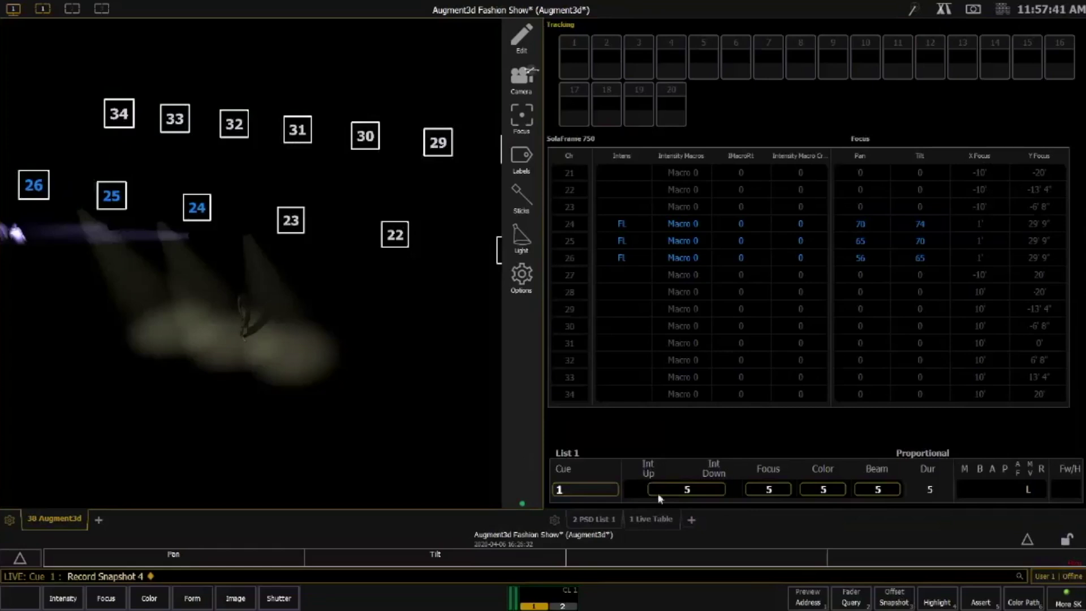
Split the frame beside the 3D view horizontally and add Direct Selects to its empty lower half
{"action": "left_click", "coordinate": [691, 520]}
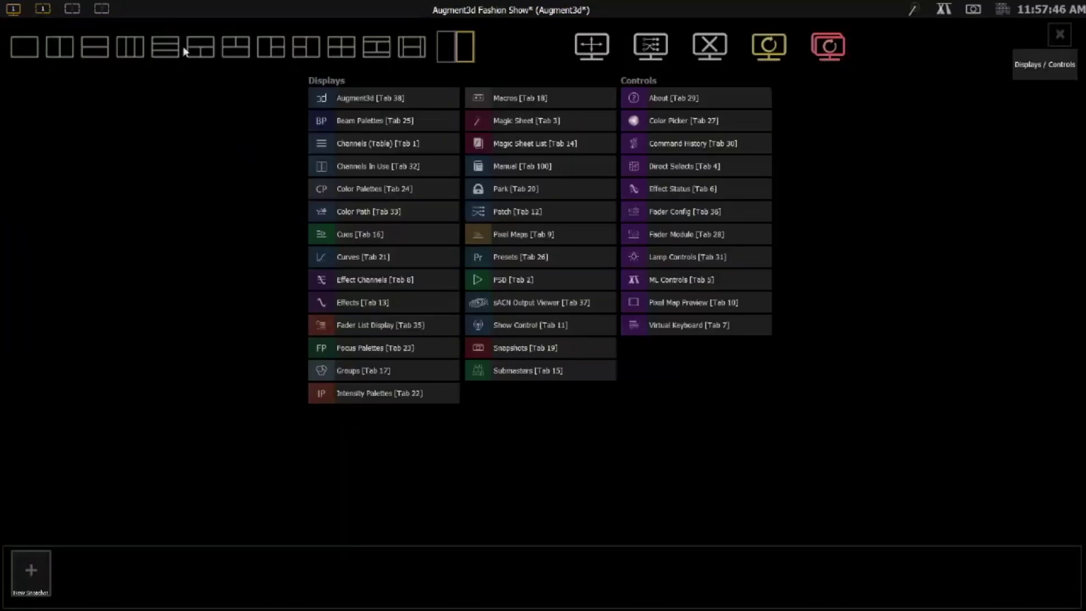
{"action": "left_click", "coordinate": [260, 43]}
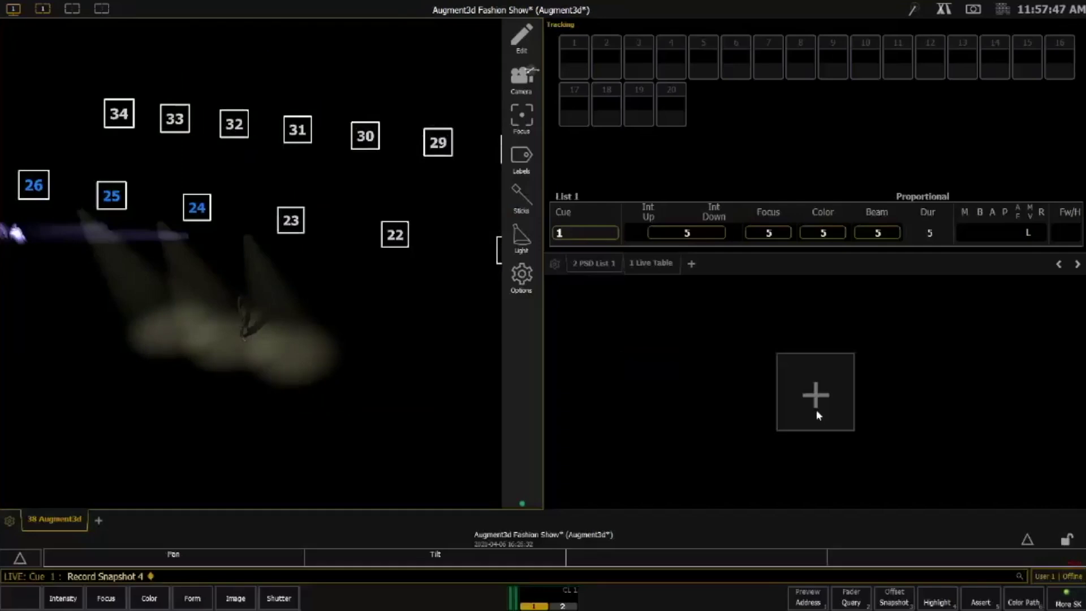
{"action": "left_click", "coordinate": [816, 410]}
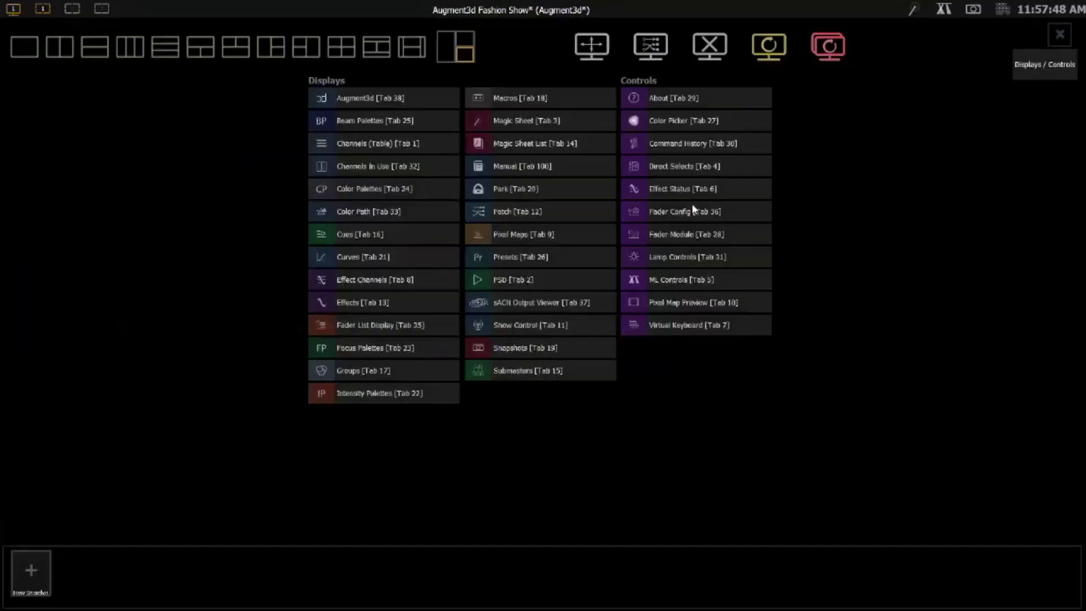
{"action": "left_click", "coordinate": [680, 165]}
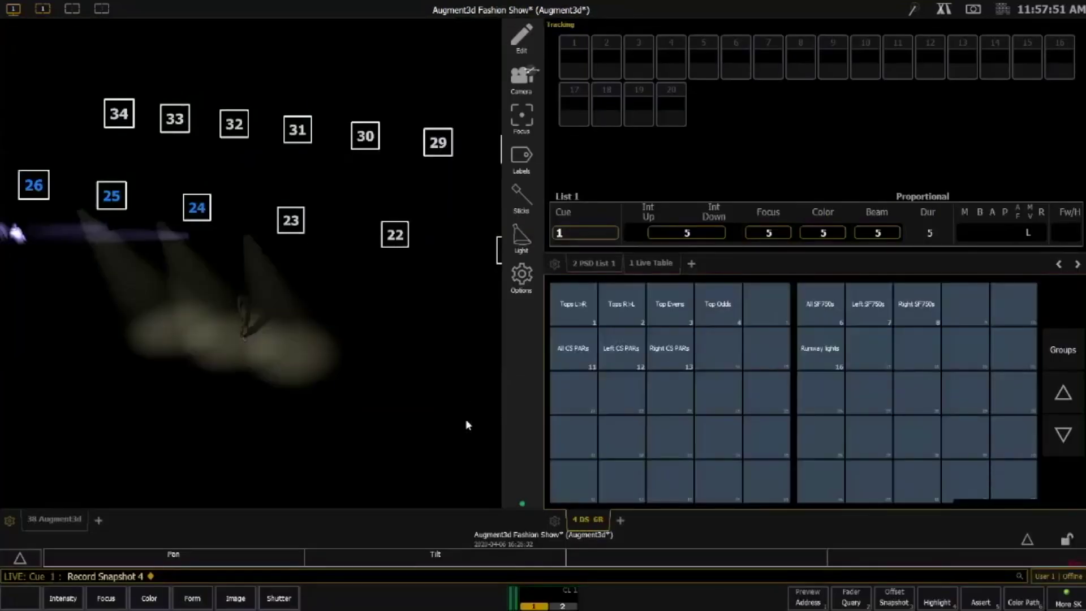
Record the split layout with Direct Selects as Snapshot 5, excluding Frame 1
{"action": "key", "text": "r"}
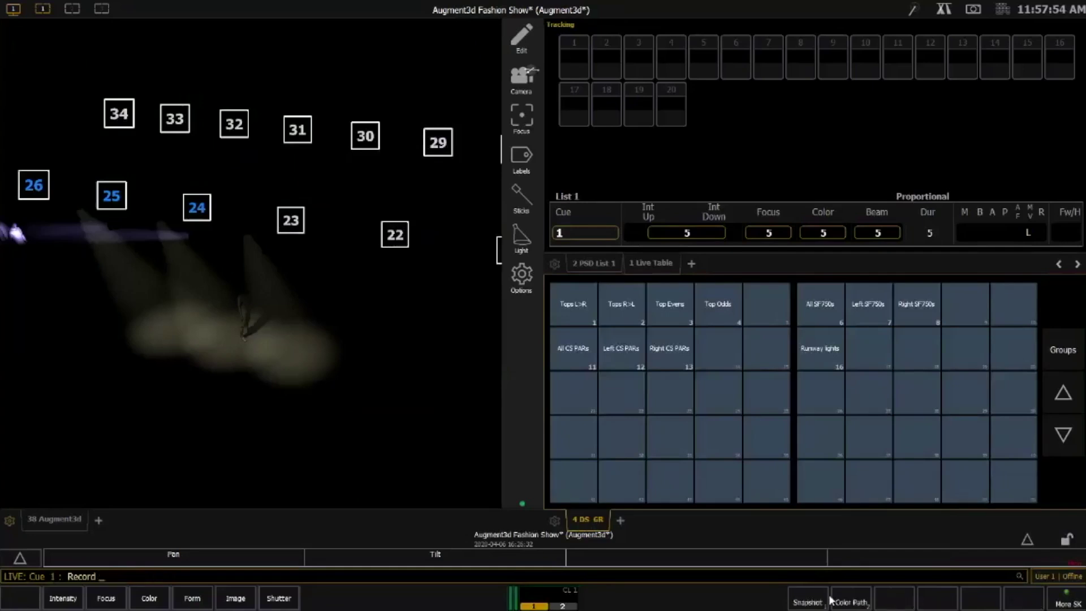
{"action": "left_click", "coordinate": [829, 595]}
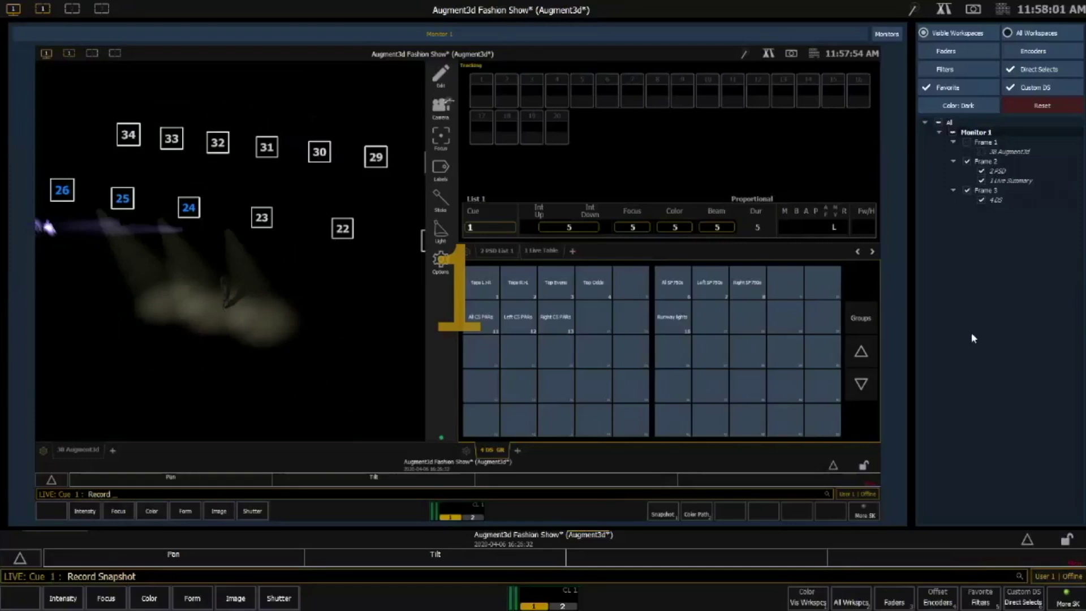
{"action": "type", "text": "5"}
{"action": "key", "text": "Return"}
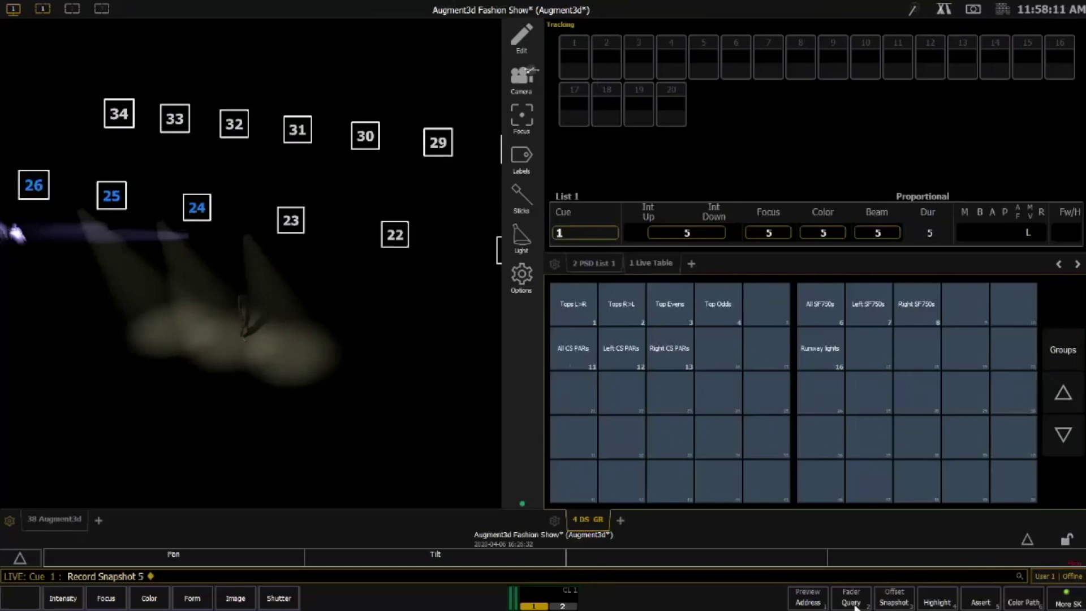
Recall Snapshot 3 and Snapshot 5, and add the Augment3d display to the empty frame
{"action": "left_click", "coordinate": [898, 602]}
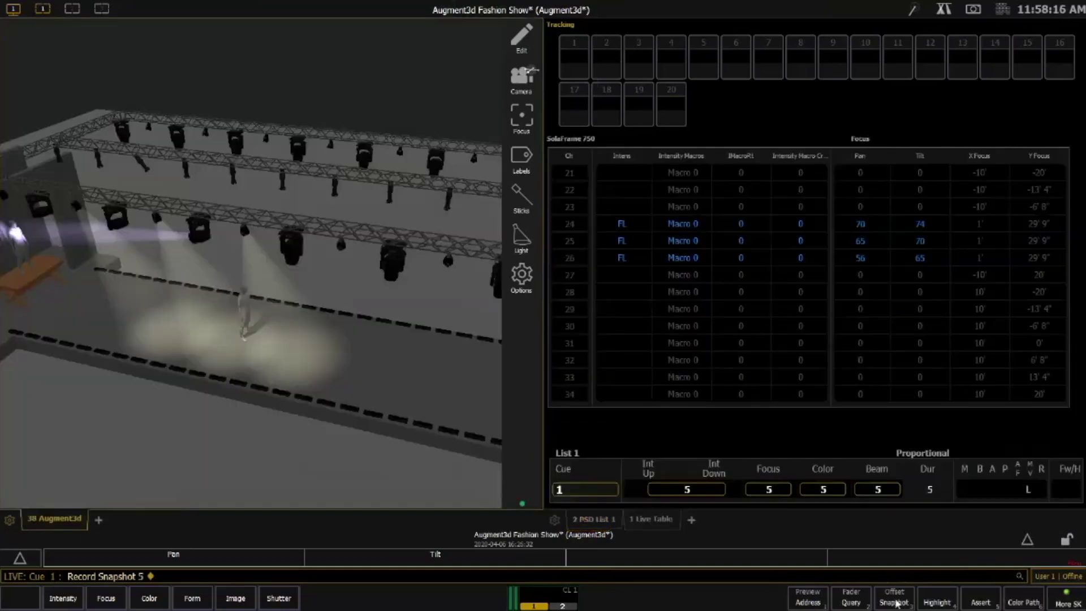
{"action": "left_click", "coordinate": [897, 604]}
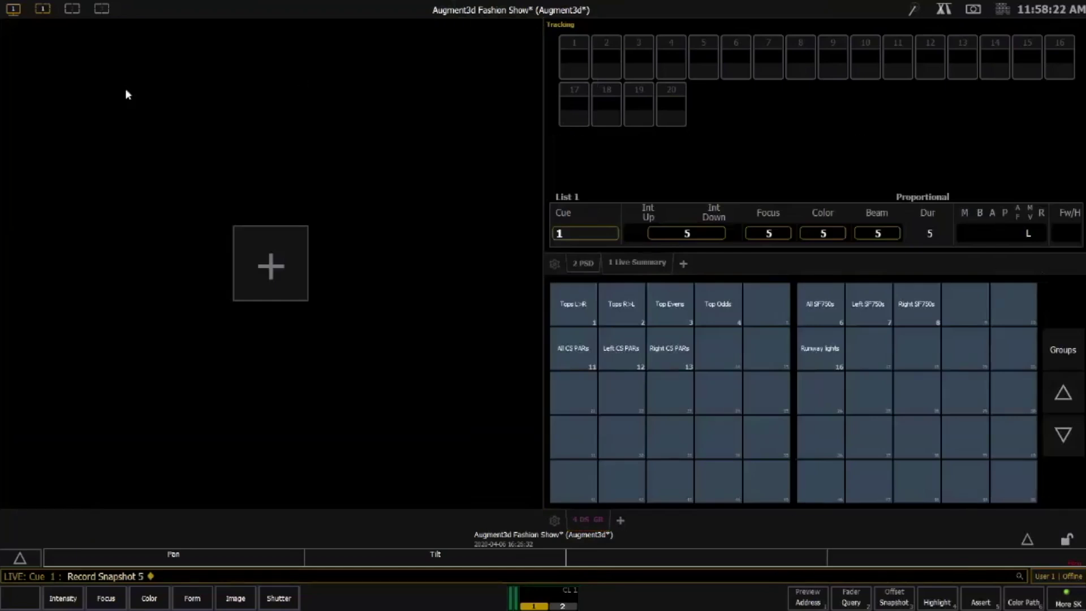
{"action": "left_click", "coordinate": [241, 275]}
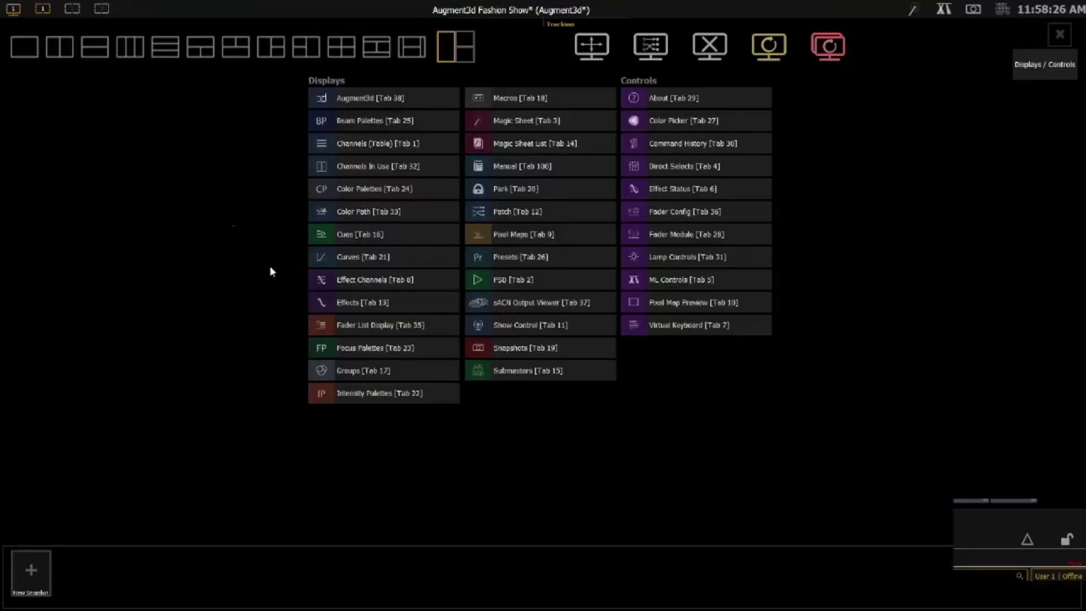
{"action": "left_click", "coordinate": [379, 99]}
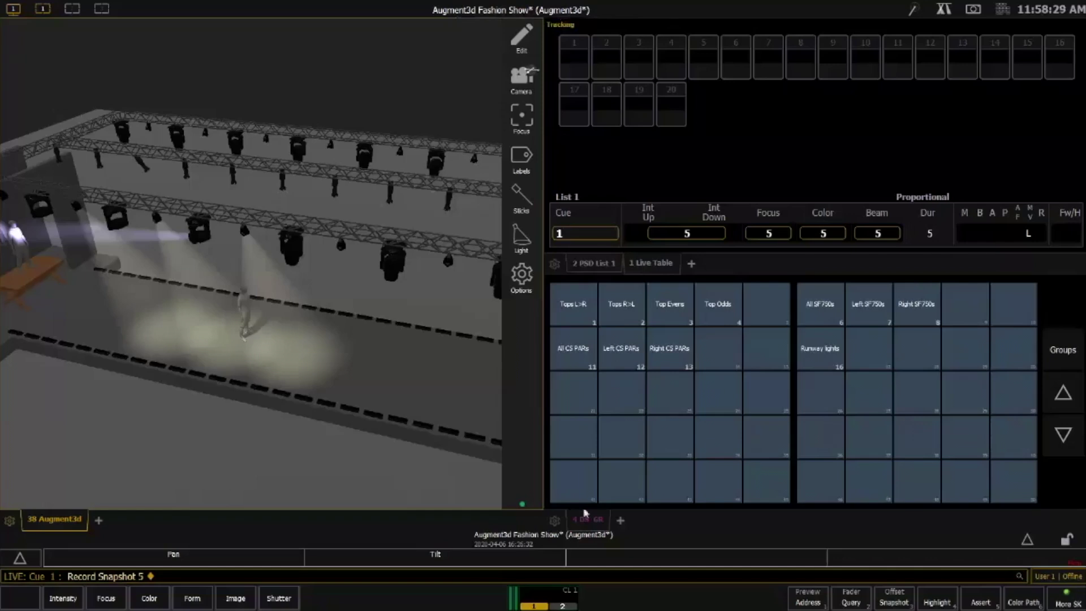
Re-record Snapshot 5 with all three frames but with the Augment3d display under Frame 1 excluded
{"action": "key", "text": "r"}
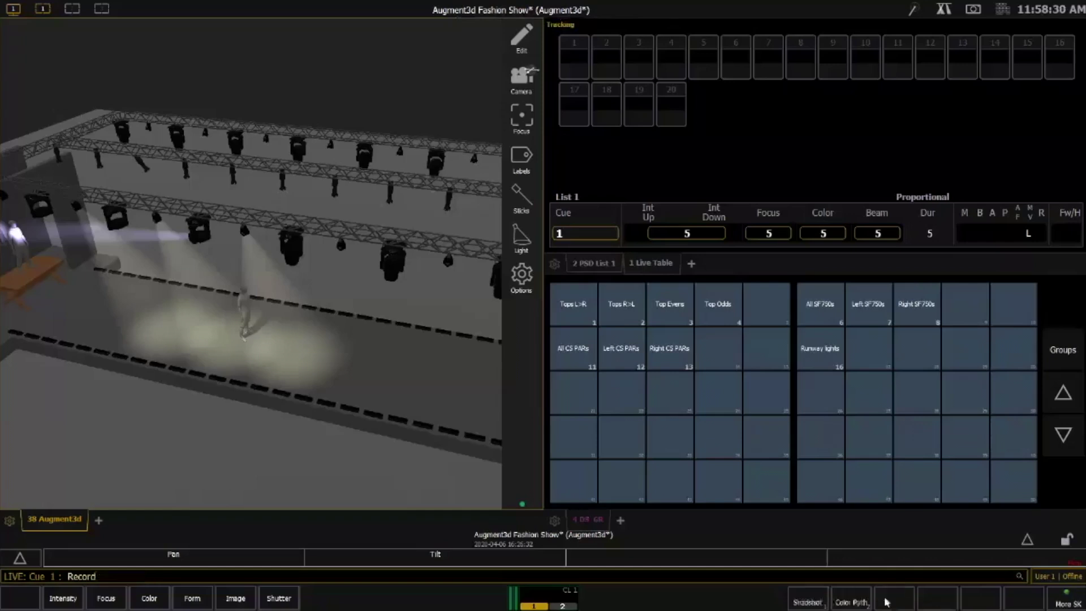
{"action": "left_click", "coordinate": [809, 603]}
{"action": "type", "text": "5"}
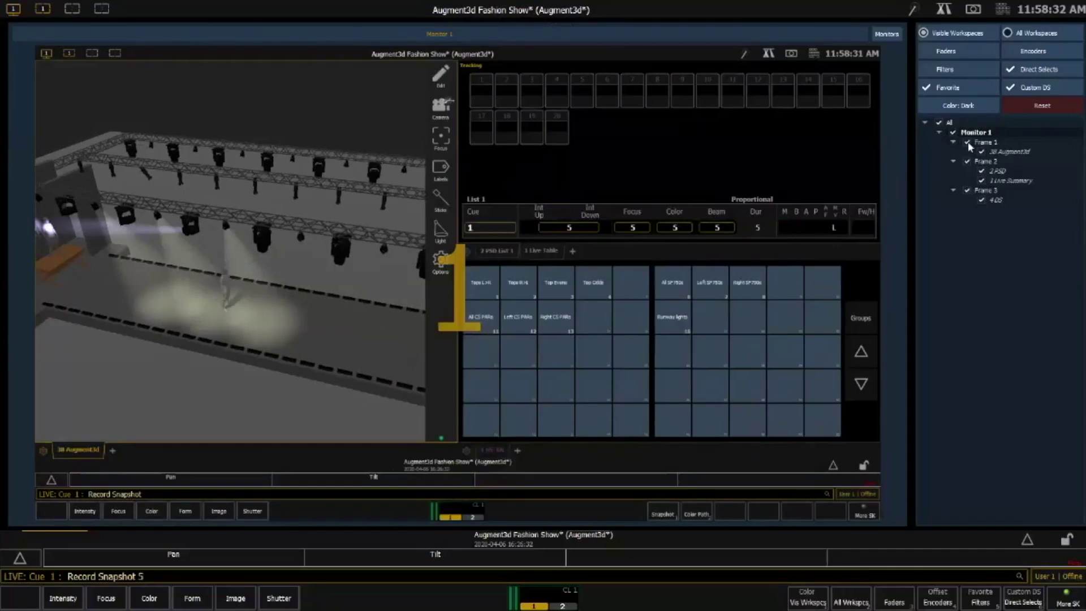
{"action": "left_click", "coordinate": [982, 152]}
{"action": "key", "text": "Return"}
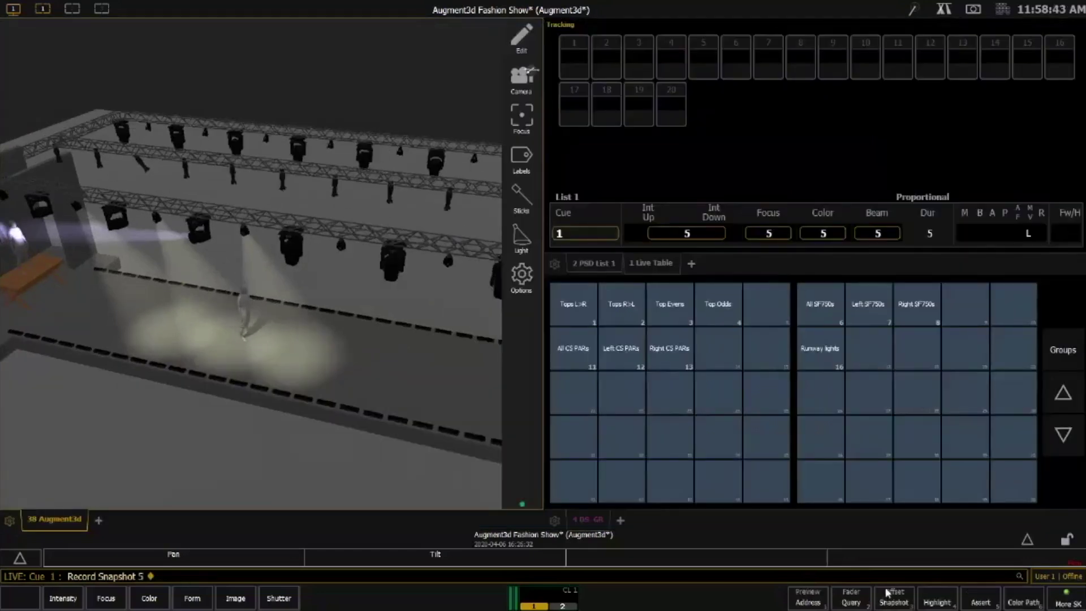
Test the re-recorded Snapshot 5 after recalling Snapshot 3, and put Augment3d back in the empty frame
{"action": "left_click", "coordinate": [887, 593]}
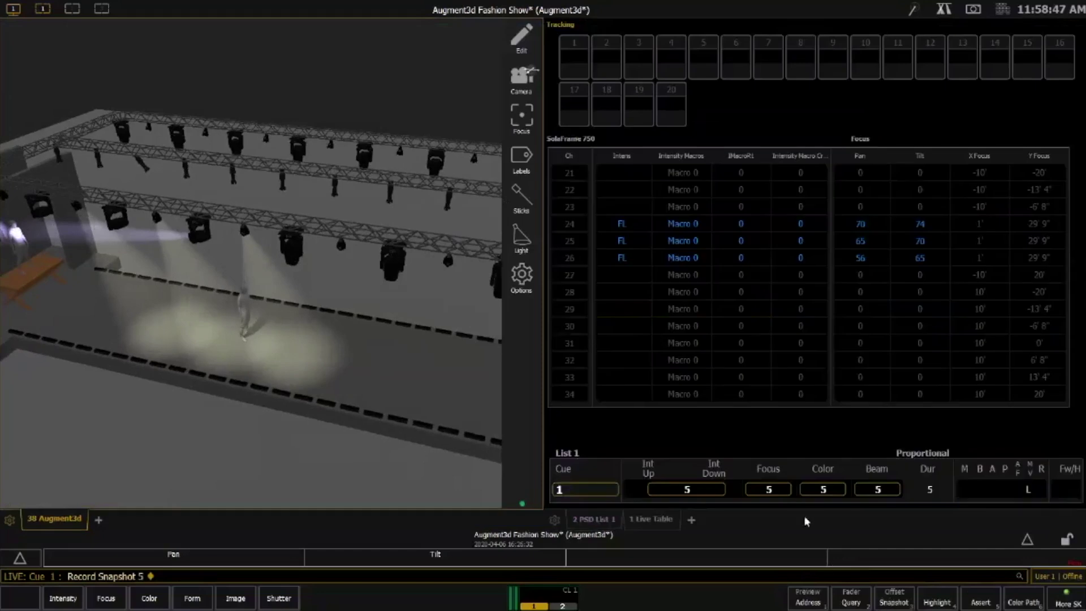
{"action": "key", "text": "Escape"}
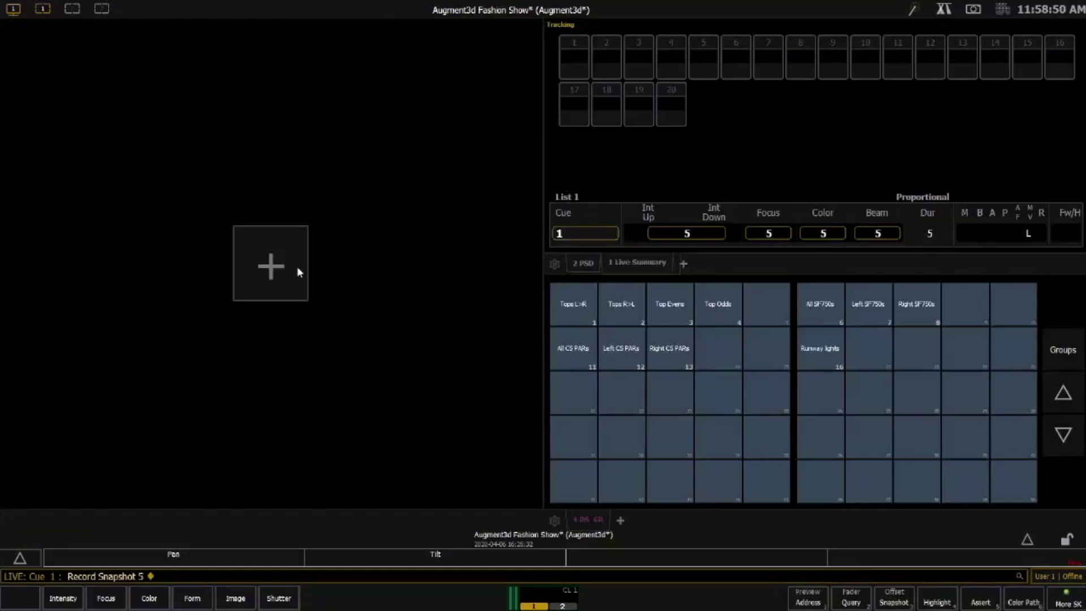
{"action": "left_click", "coordinate": [271, 266]}
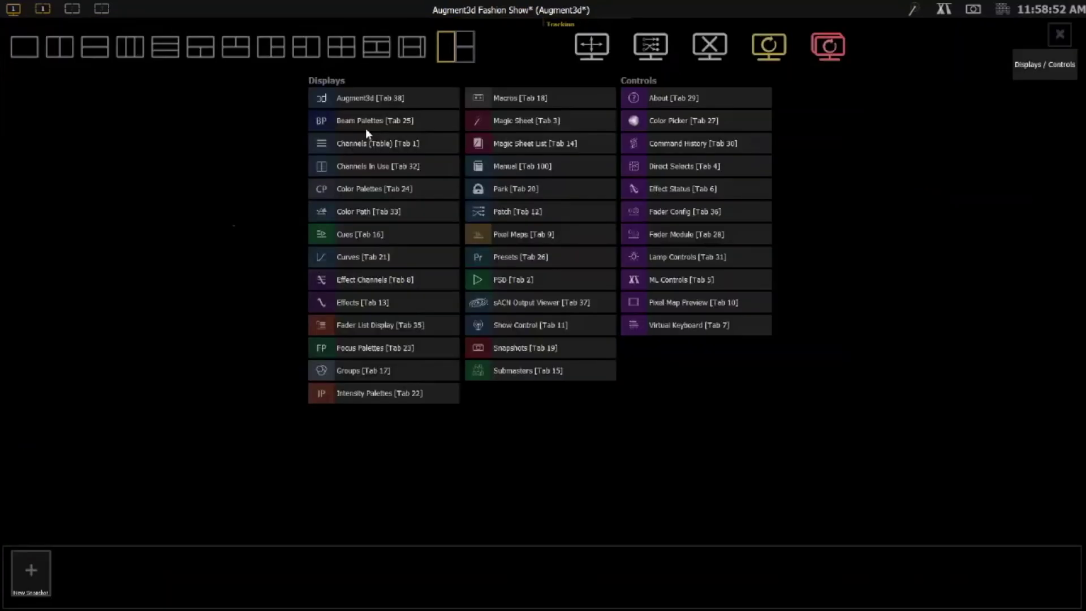
{"action": "left_click", "coordinate": [368, 99]}
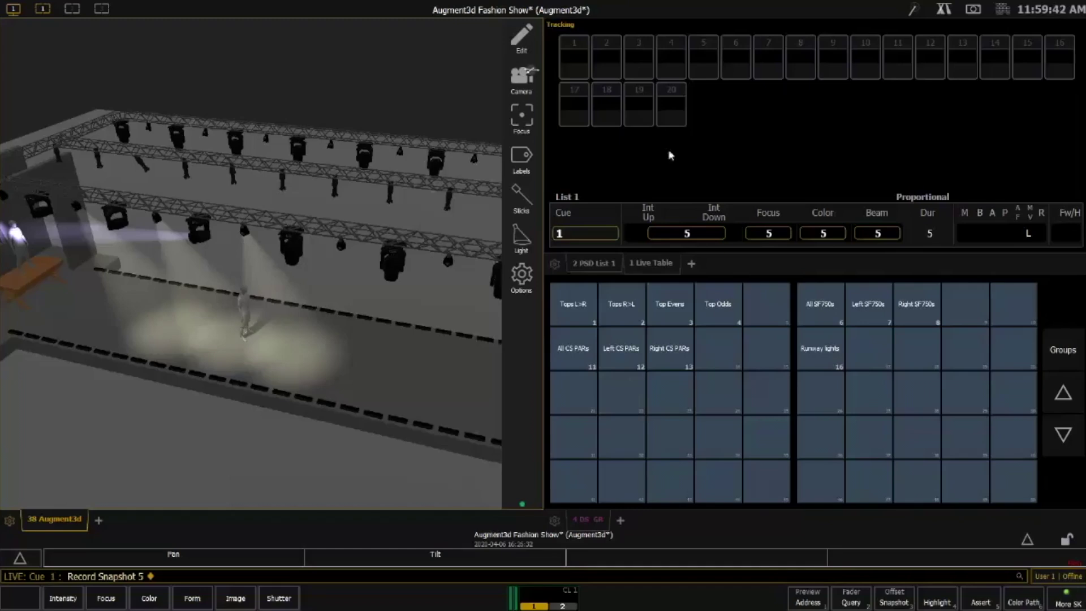
Set the 3D view's Cue Preview Mode to Pending Cue
{"action": "left_click", "coordinate": [523, 278]}
{"action": "left_click", "coordinate": [444, 306]}
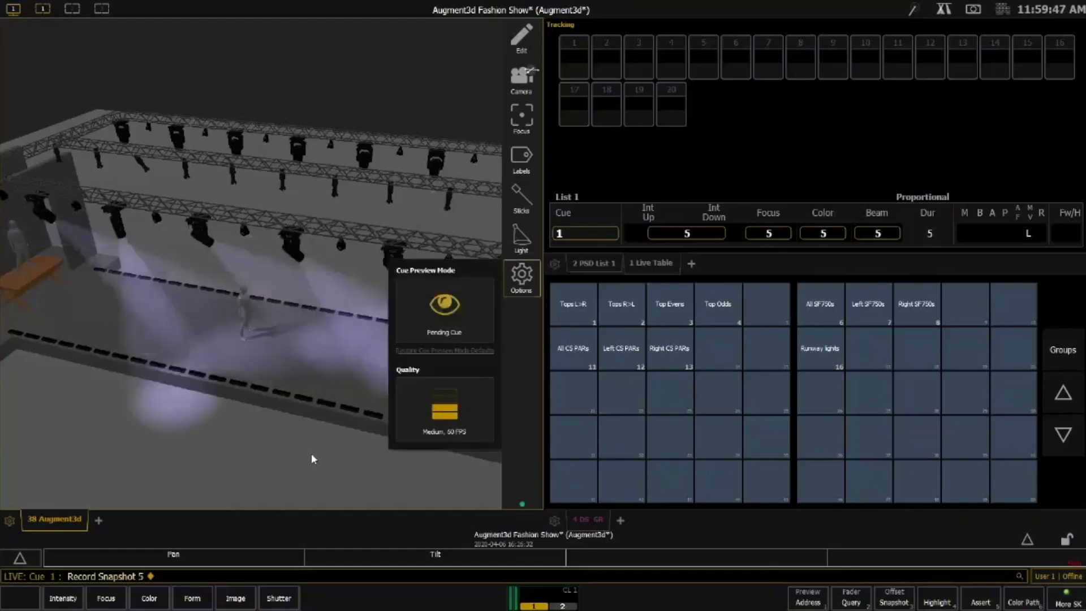
{"action": "left_click", "coordinate": [320, 458]}
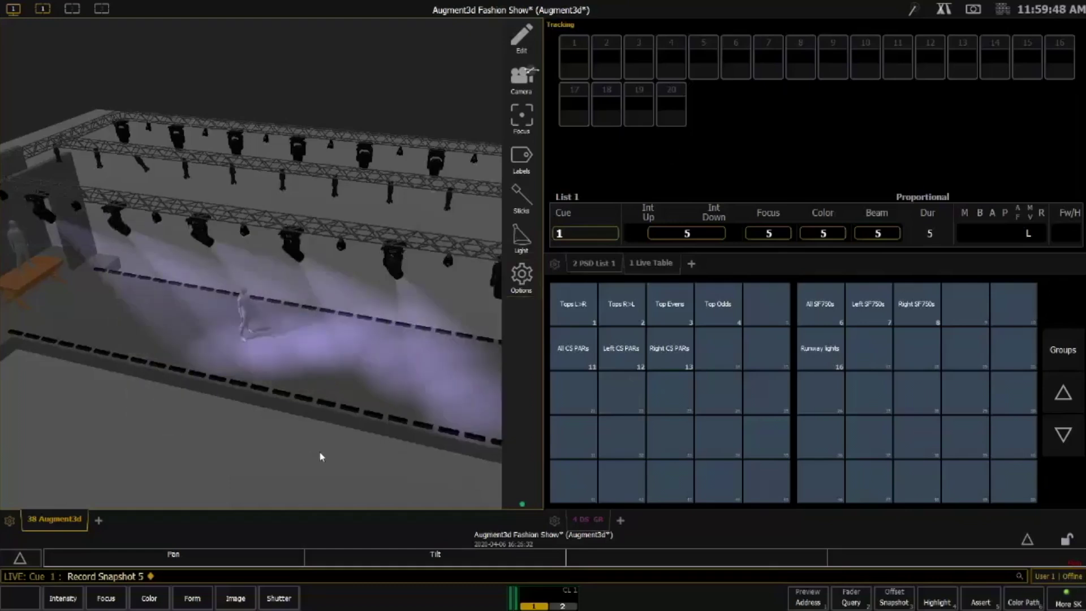
Record the workspace with its pending cue preview as Snapshot 6
{"action": "key", "text": "r"}
{"action": "left_click", "coordinate": [803, 603]}
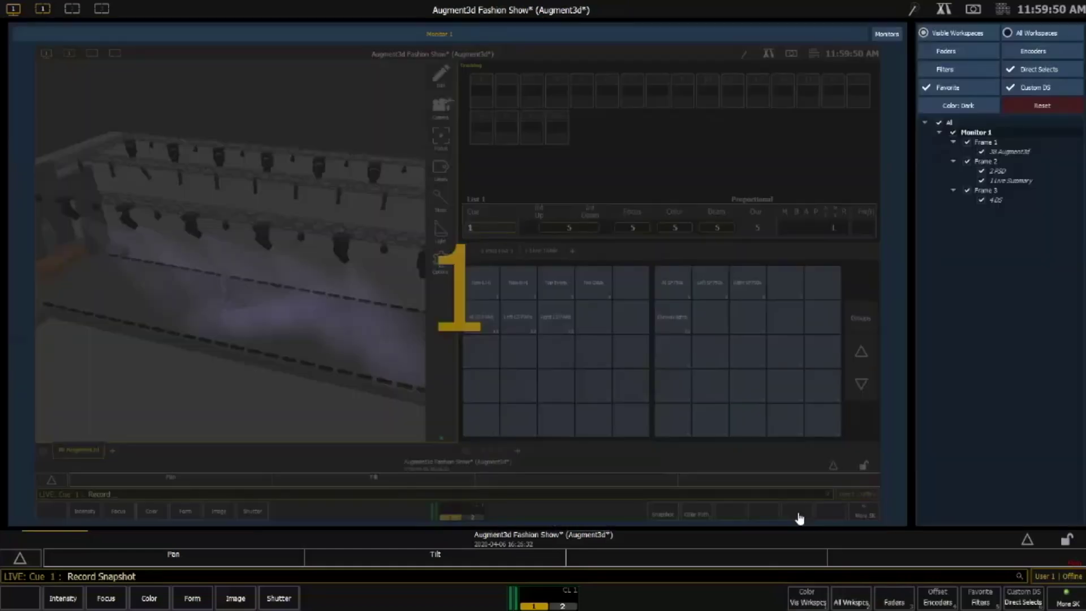
{"action": "key", "text": "Return"}
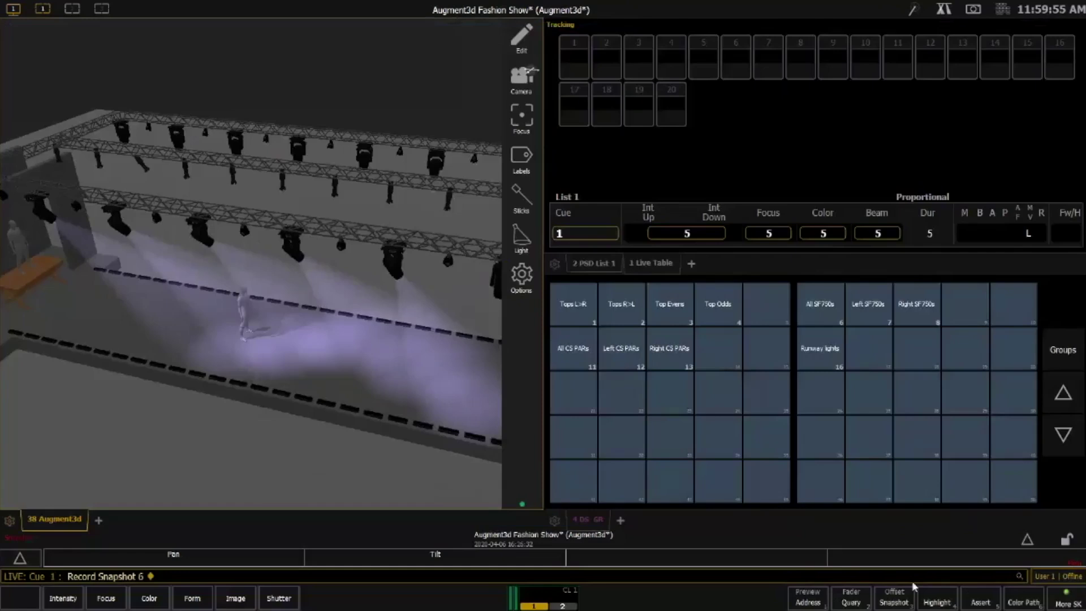
{"action": "key", "text": "Escape"}
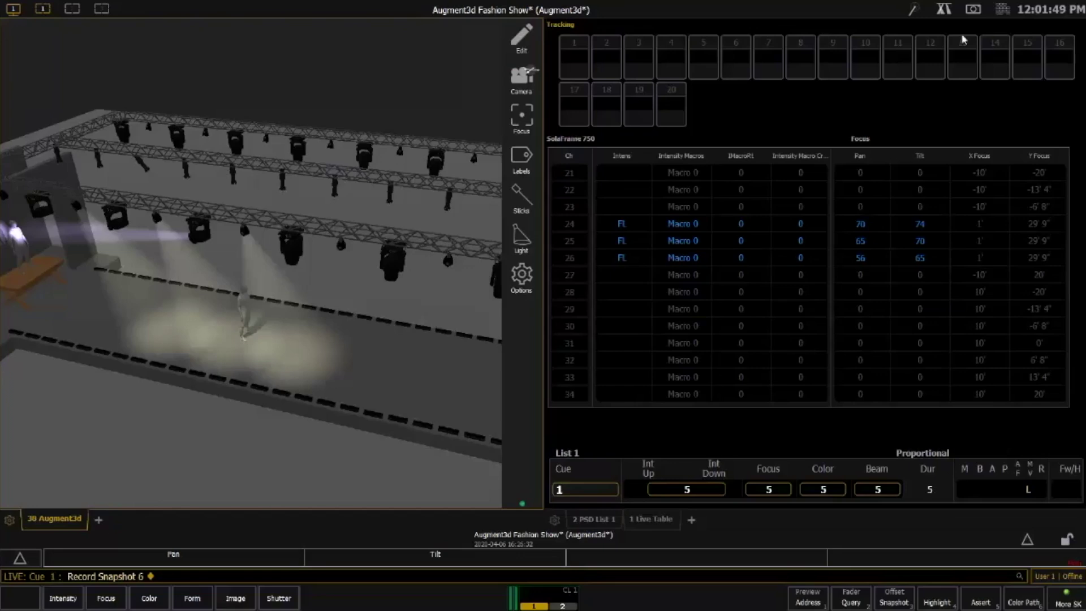
{"action": "key", "text": "r"}
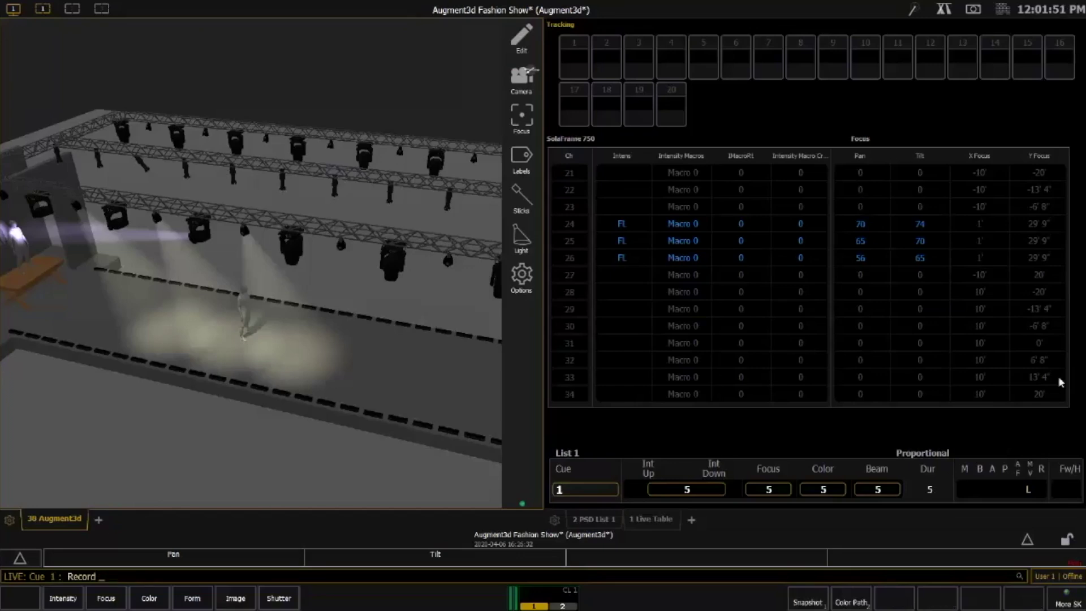
{"action": "left_click", "coordinate": [809, 599]}
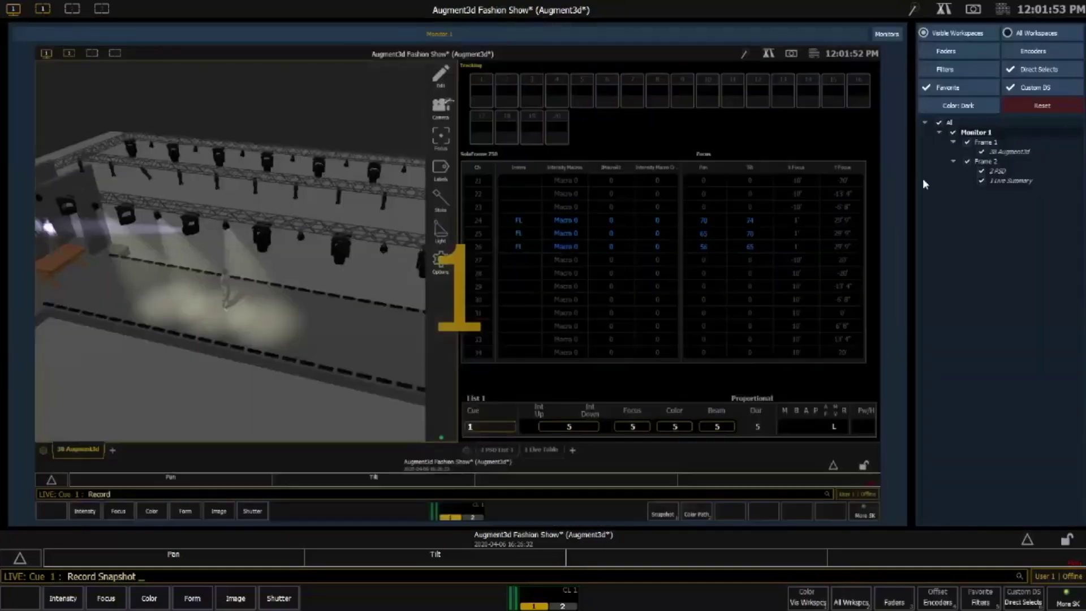
{"action": "left_click", "coordinate": [966, 164]}
{"action": "left_click", "coordinate": [967, 162]}
{"action": "left_click", "coordinate": [985, 154]}
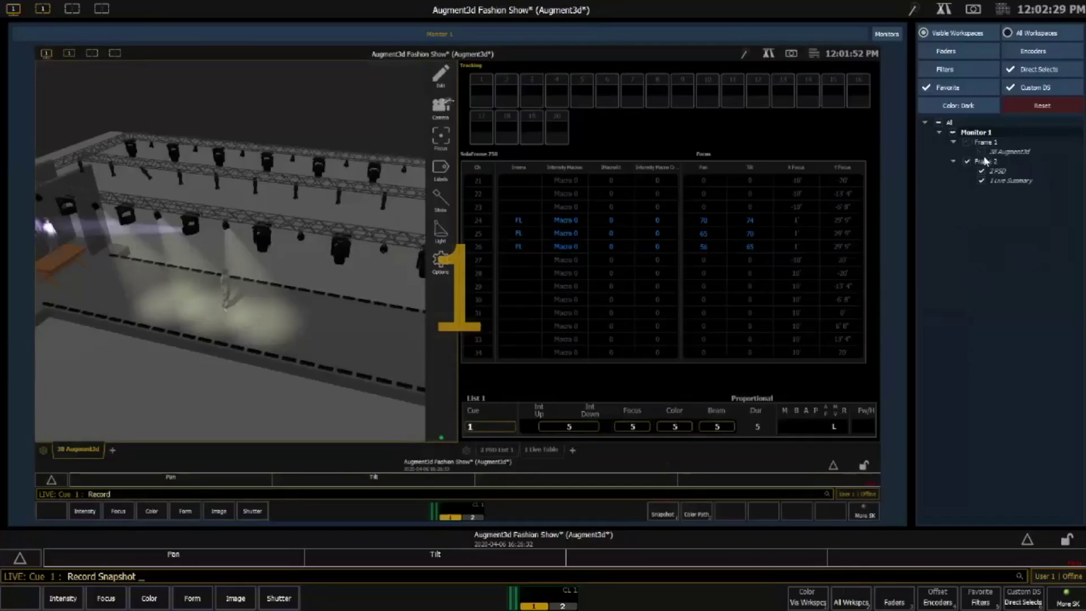
{"action": "left_click", "coordinate": [982, 150]}
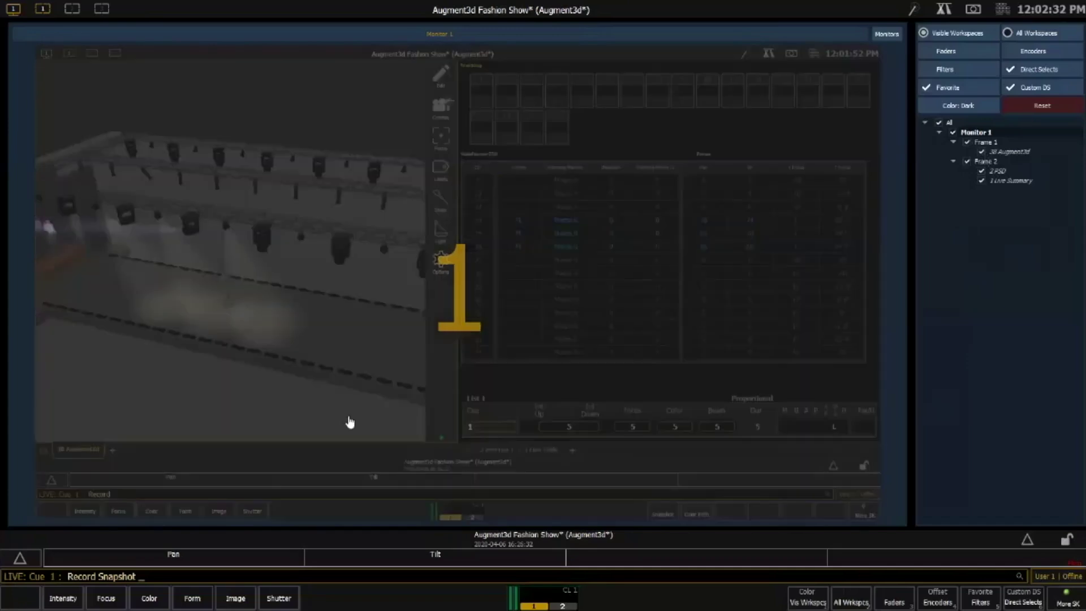
{"action": "key", "text": "Escape"}
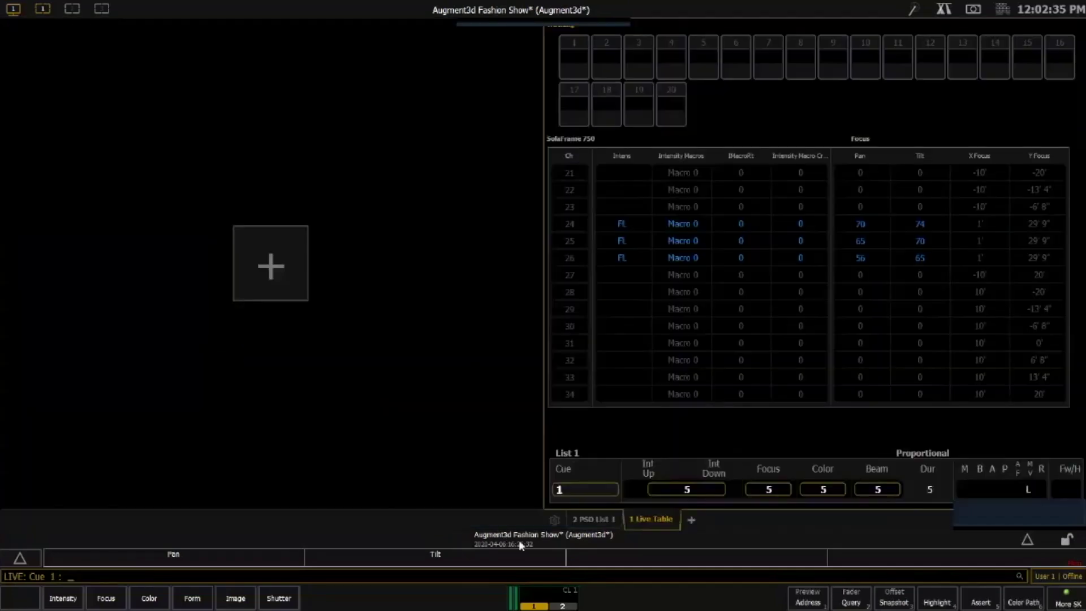
Place the Augment3d display in the empty frame and add a Color Path display as another tab in that frame
{"action": "left_click", "coordinate": [267, 279]}
{"action": "left_click", "coordinate": [355, 98]}
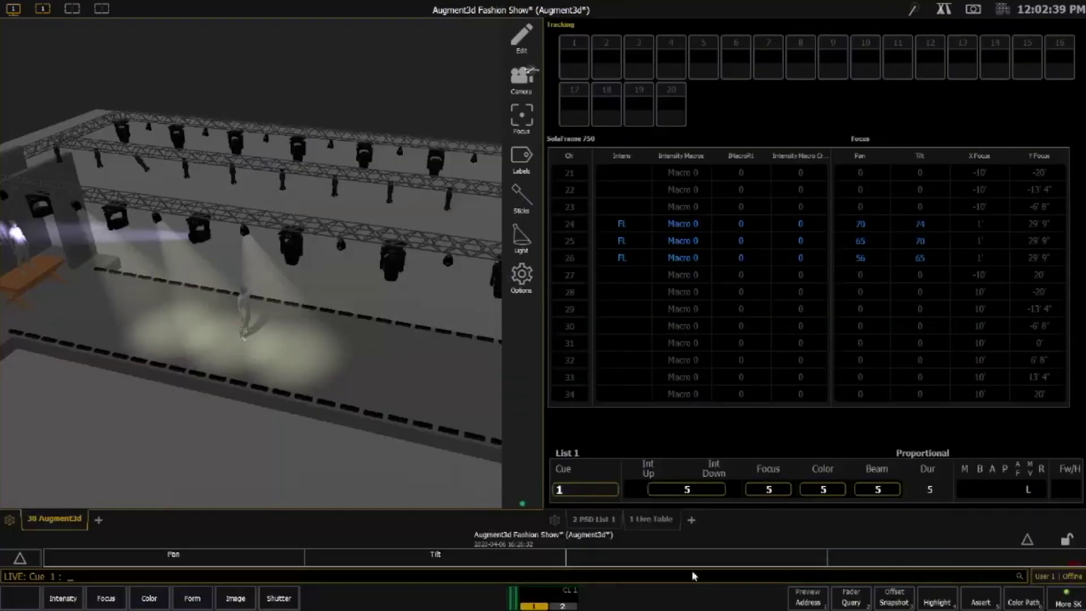
{"action": "left_click", "coordinate": [597, 525]}
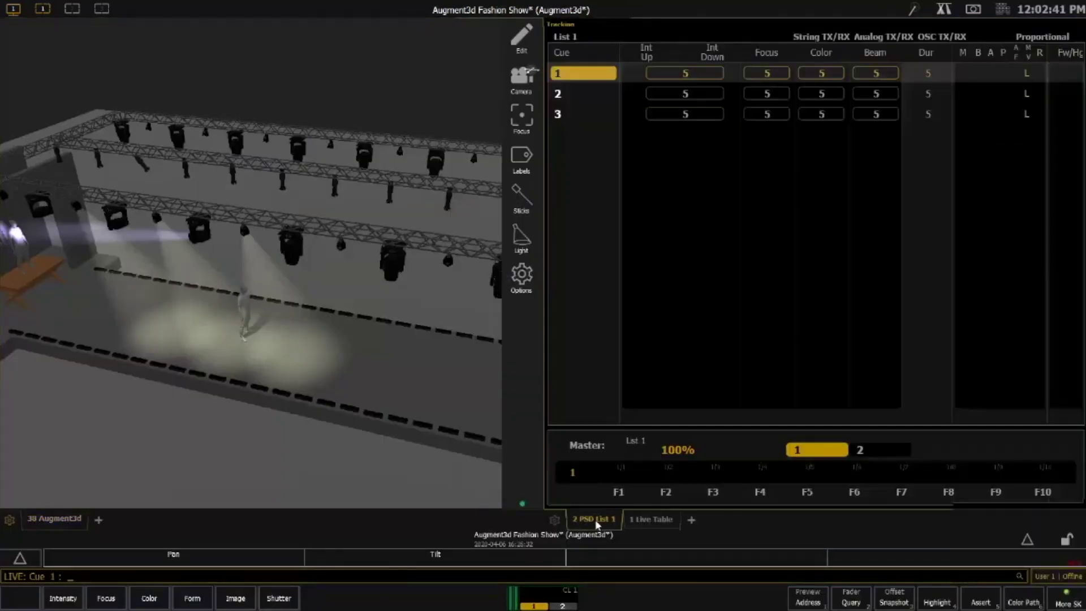
{"action": "left_click", "coordinate": [95, 520]}
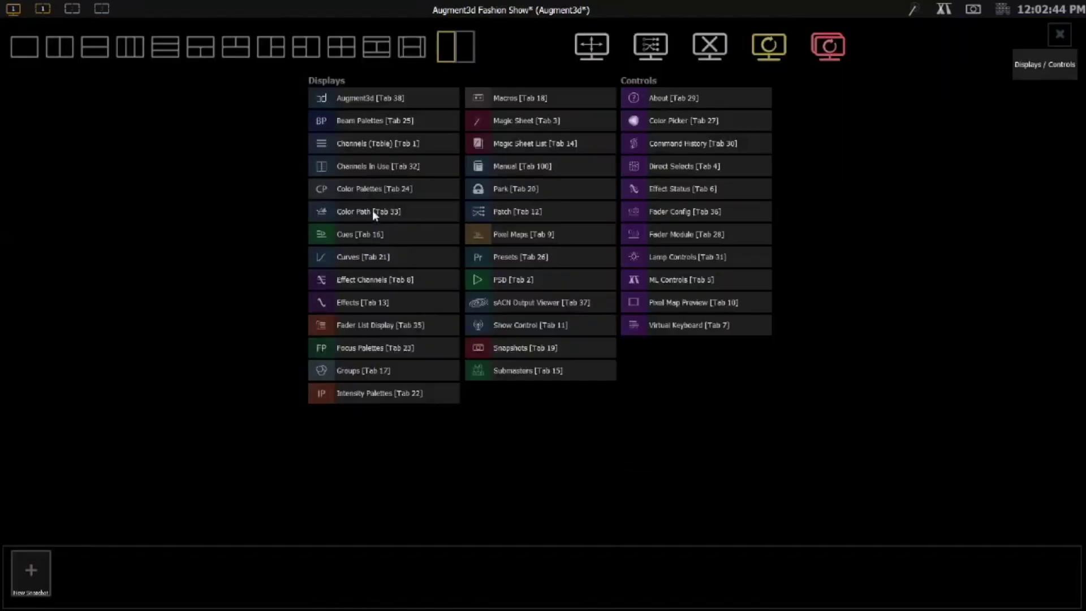
{"action": "left_click", "coordinate": [372, 212]}
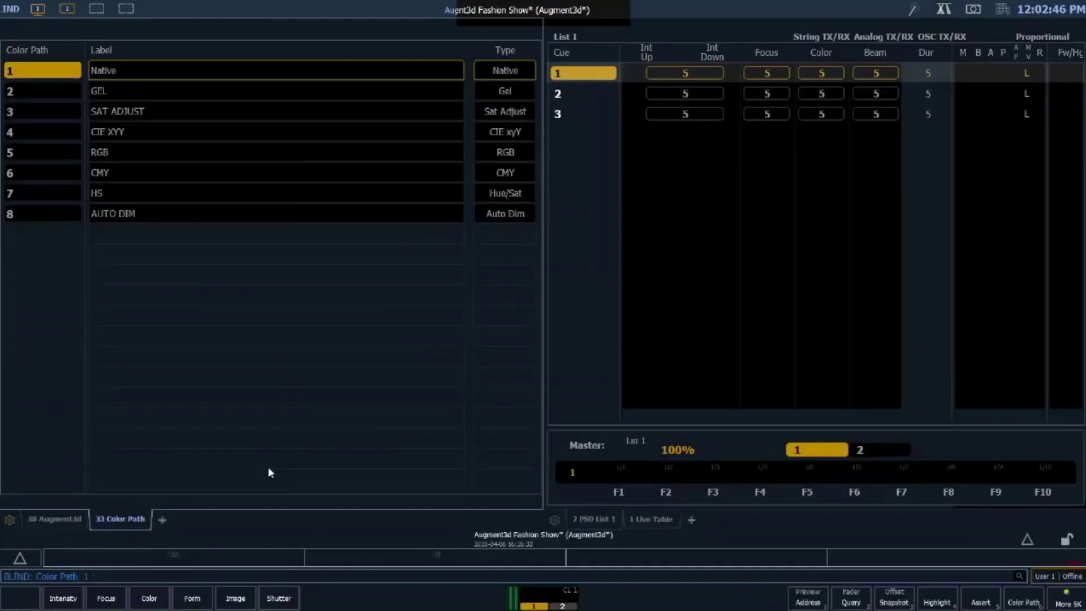
With Augment3d in front, re-record Snapshot 5 with the Color Path tab included and the Augment3d tab excluded from Frame 1
{"action": "left_click", "coordinate": [62, 519]}
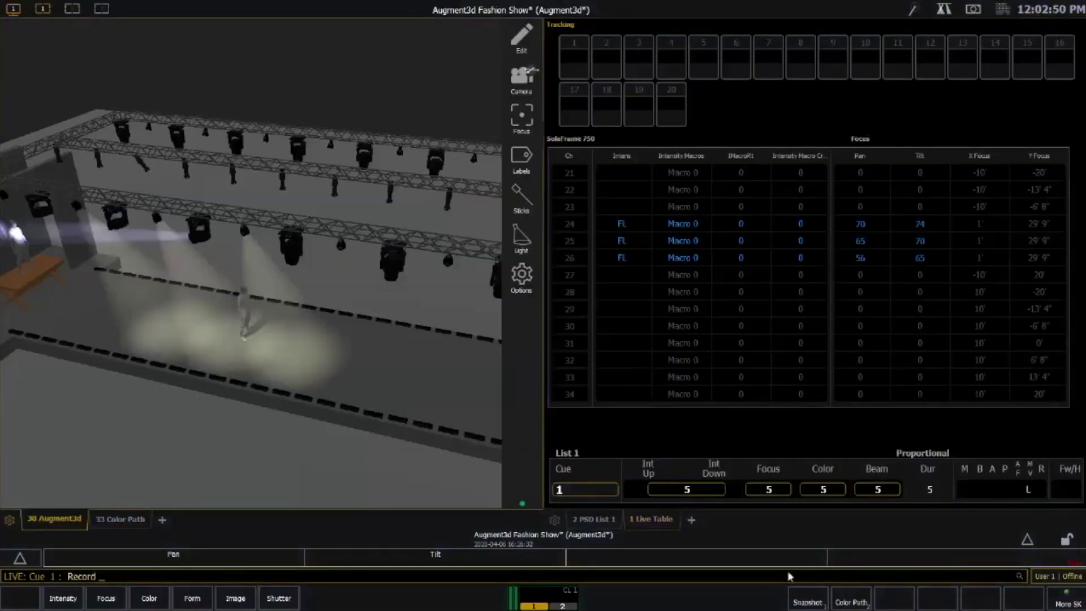
{"action": "left_click", "coordinate": [807, 601]}
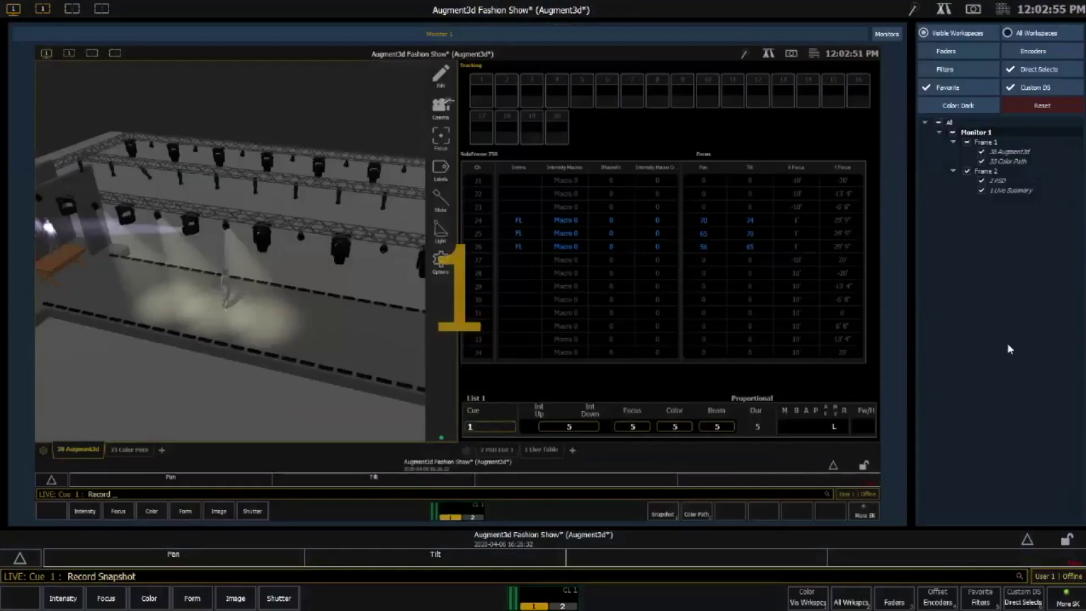
{"action": "type", "text": "5"}
{"action": "key", "text": "Return"}
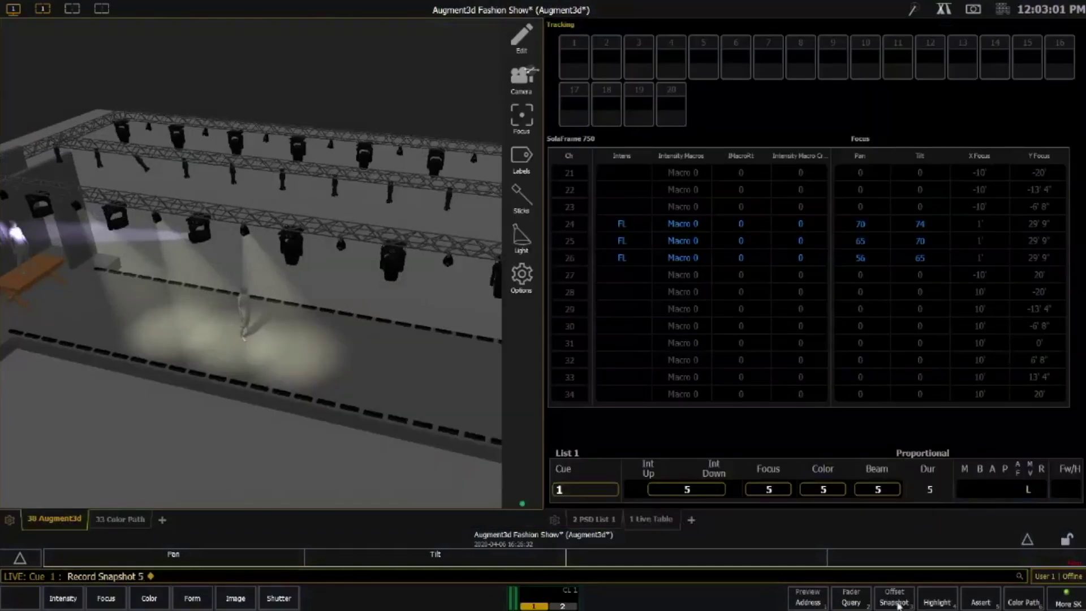
Recall Snapshot 5 to test the re-recorded layout, and add the Augment3d display back into the Color Path frame
{"action": "key", "text": "Escape"}
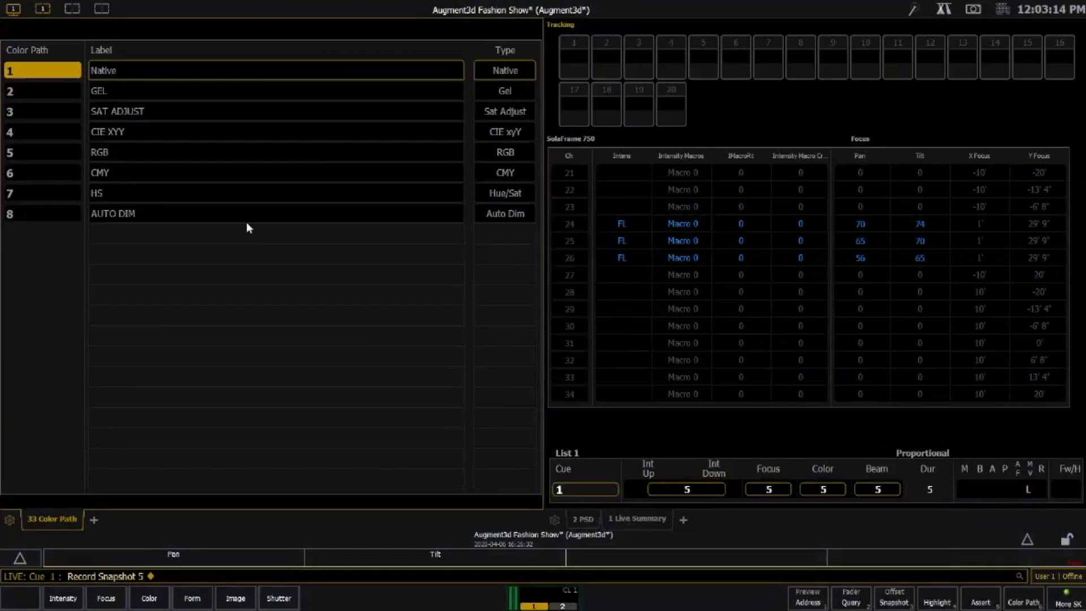
{"action": "left_click", "coordinate": [95, 520]}
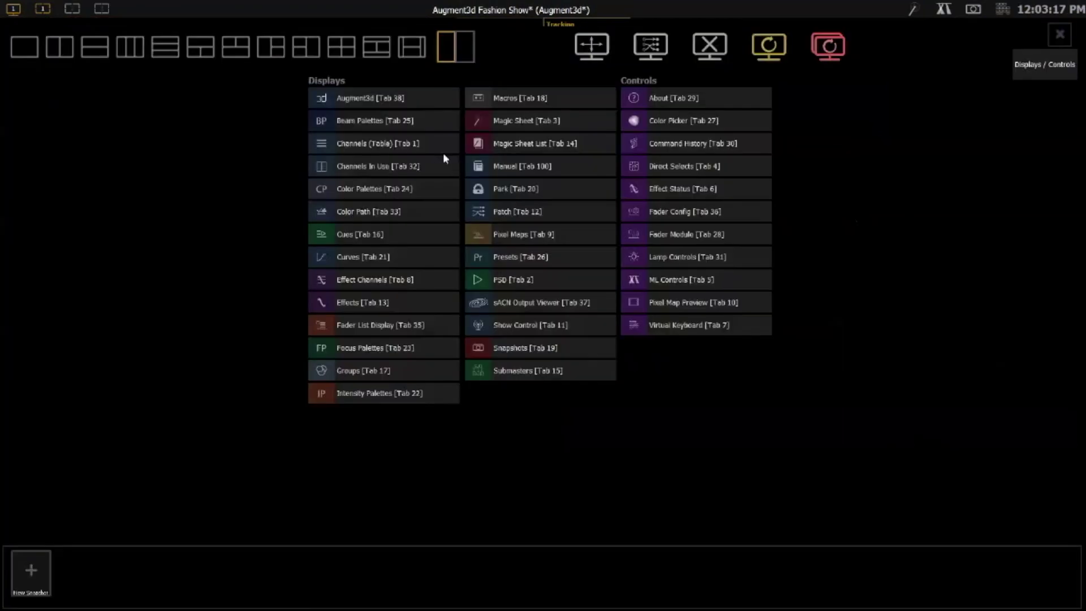
{"action": "left_click", "coordinate": [406, 100]}
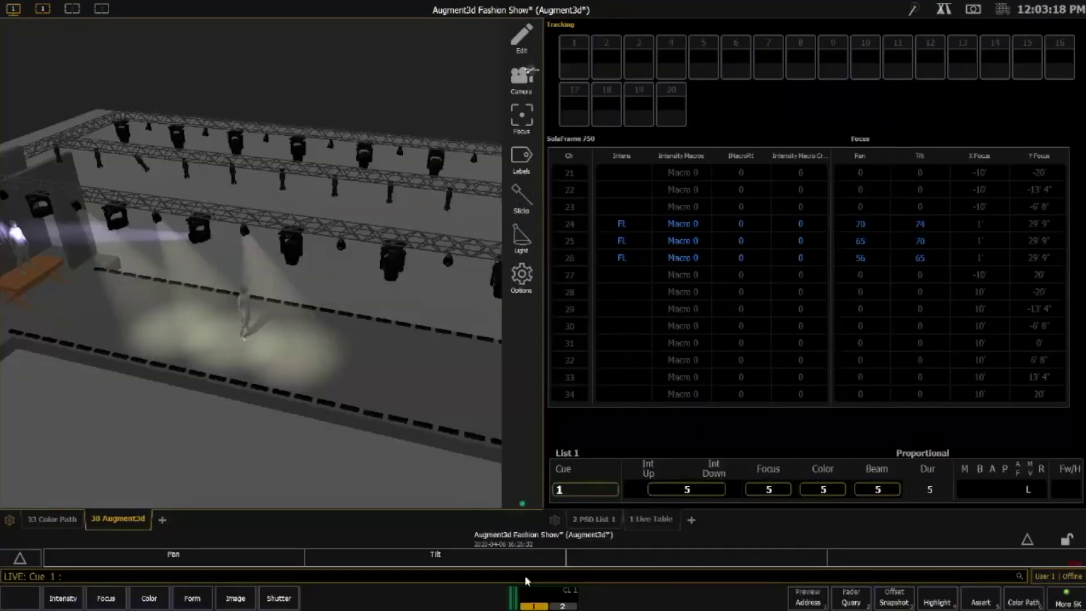